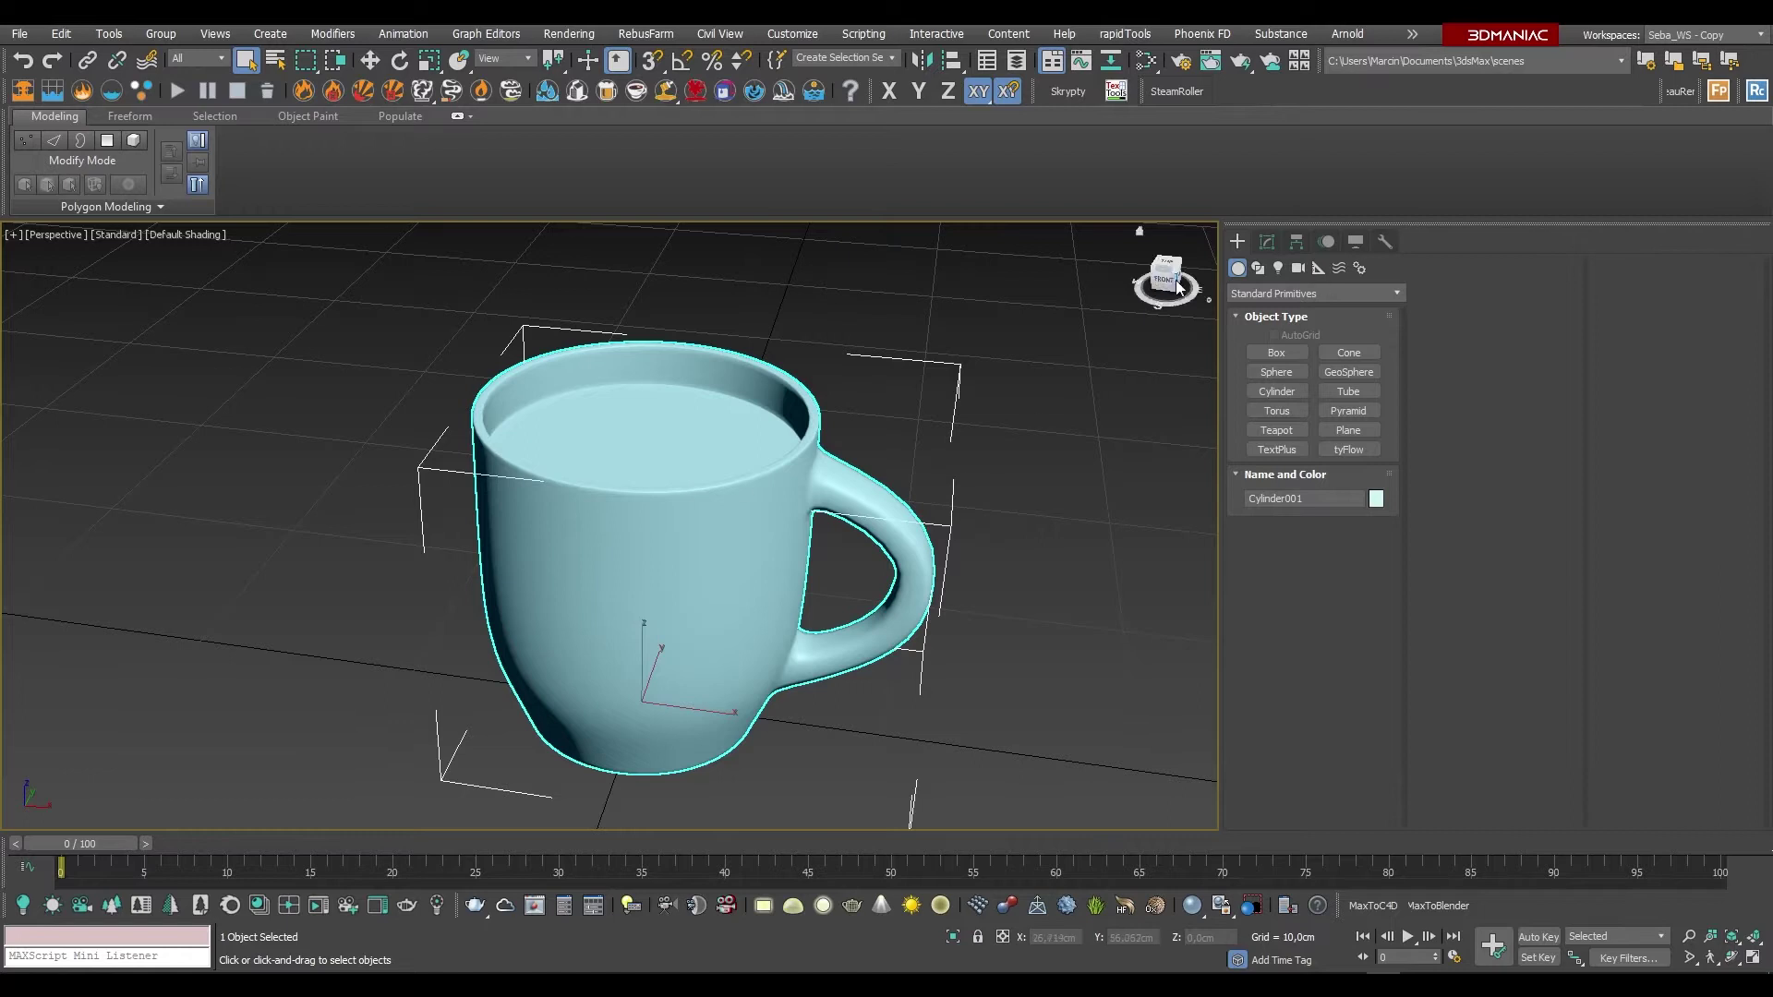
Step: Orbit the view into the mug, then try Scanline and Arnold as the production renderer
{"action": "mouse_move", "coordinate": [933, 504]}
{"action": "middle_mouse_down", "text": "alt"}
{"action": "mouse_move", "coordinate": [838, 517]}
{"action": "mouse_move", "coordinate": [641, 494]}
{"action": "mouse_move", "coordinate": [612, 478]}
{"action": "mouse_move", "coordinate": [613, 380]}
{"action": "mouse_move", "coordinate": [656, 325]}
{"action": "mouse_move", "coordinate": [872, 368]}
{"action": "mouse_move", "coordinate": [1023, 461]}
{"action": "mouse_move", "coordinate": [1123, 493]}
{"action": "mouse_move", "coordinate": [950, 513]}
{"action": "mouse_move", "coordinate": [905, 468]}
{"action": "mouse_move", "coordinate": [981, 449]}
{"action": "mouse_move", "coordinate": [944, 438]}
{"action": "mouse_move", "coordinate": [972, 519]}
{"action": "mouse_move", "coordinate": [966, 499]}
{"action": "mouse_move", "coordinate": [1030, 507]}
{"action": "middle_mouse_up", "text": "alt"}
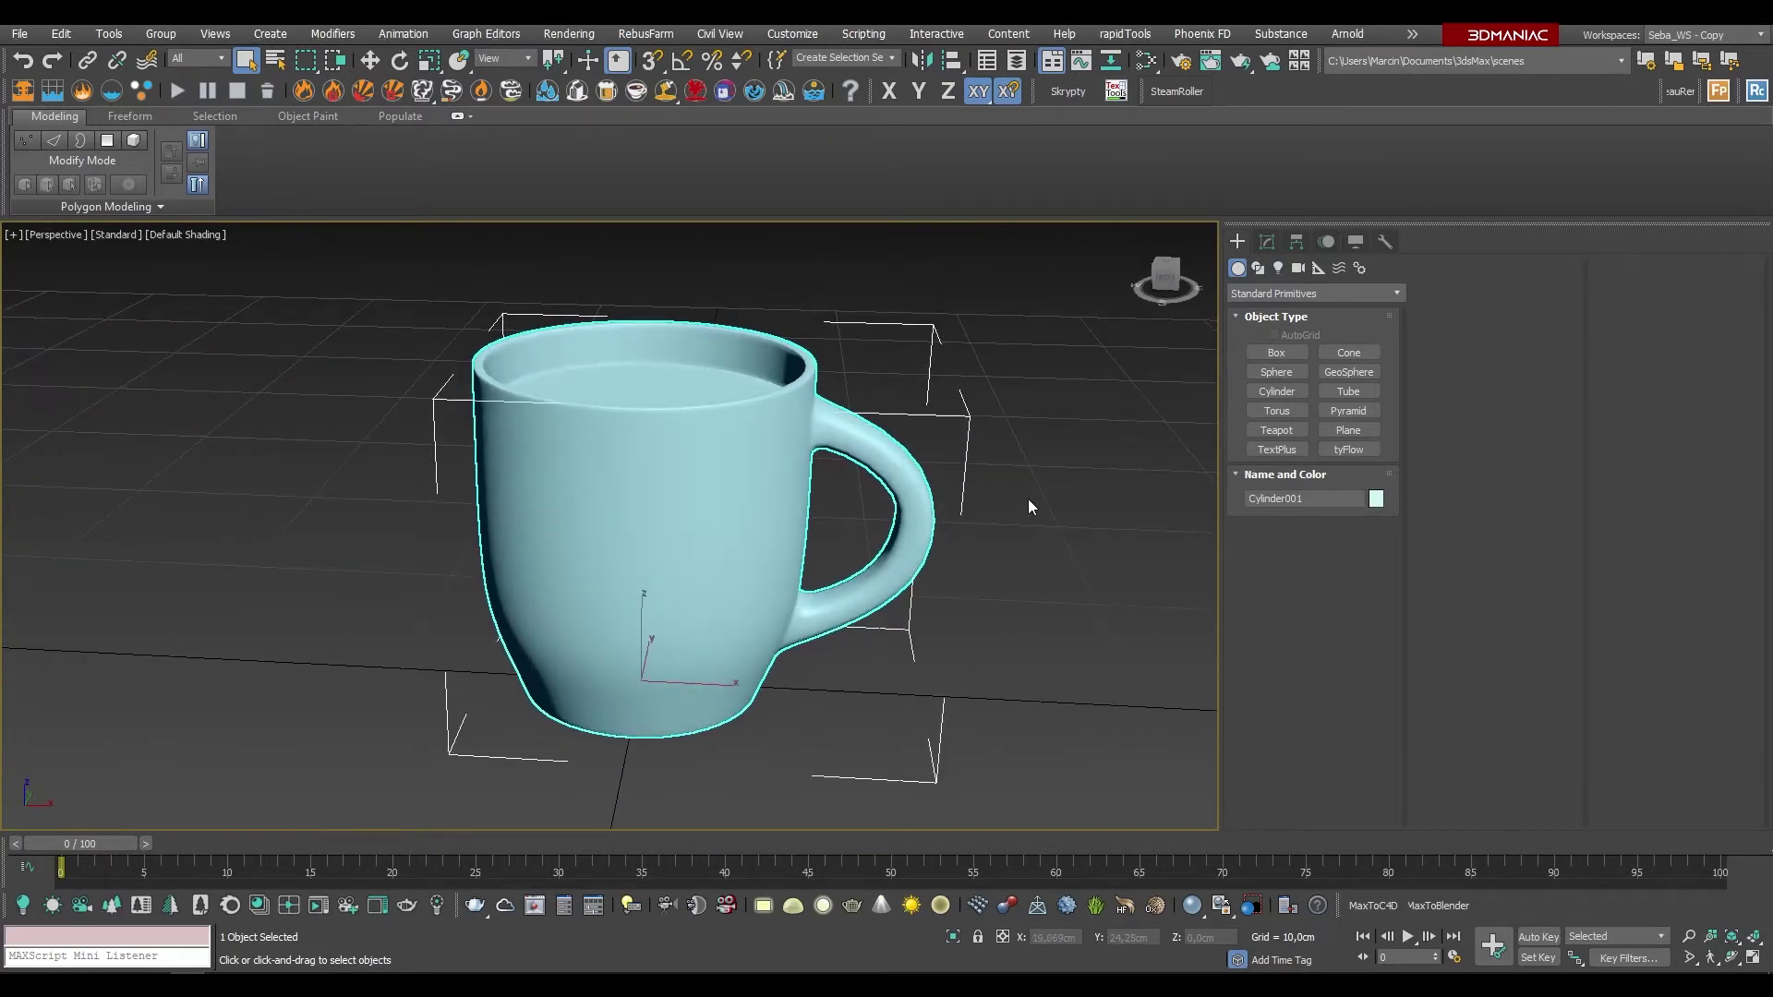
{"action": "mouse_move", "coordinate": [1012, 430]}
{"action": "middle_mouse_down", "text": "alt"}
{"action": "mouse_move", "coordinate": [1020, 497]}
{"action": "mouse_move", "coordinate": [1018, 404]}
{"action": "middle_mouse_up", "text": "alt"}
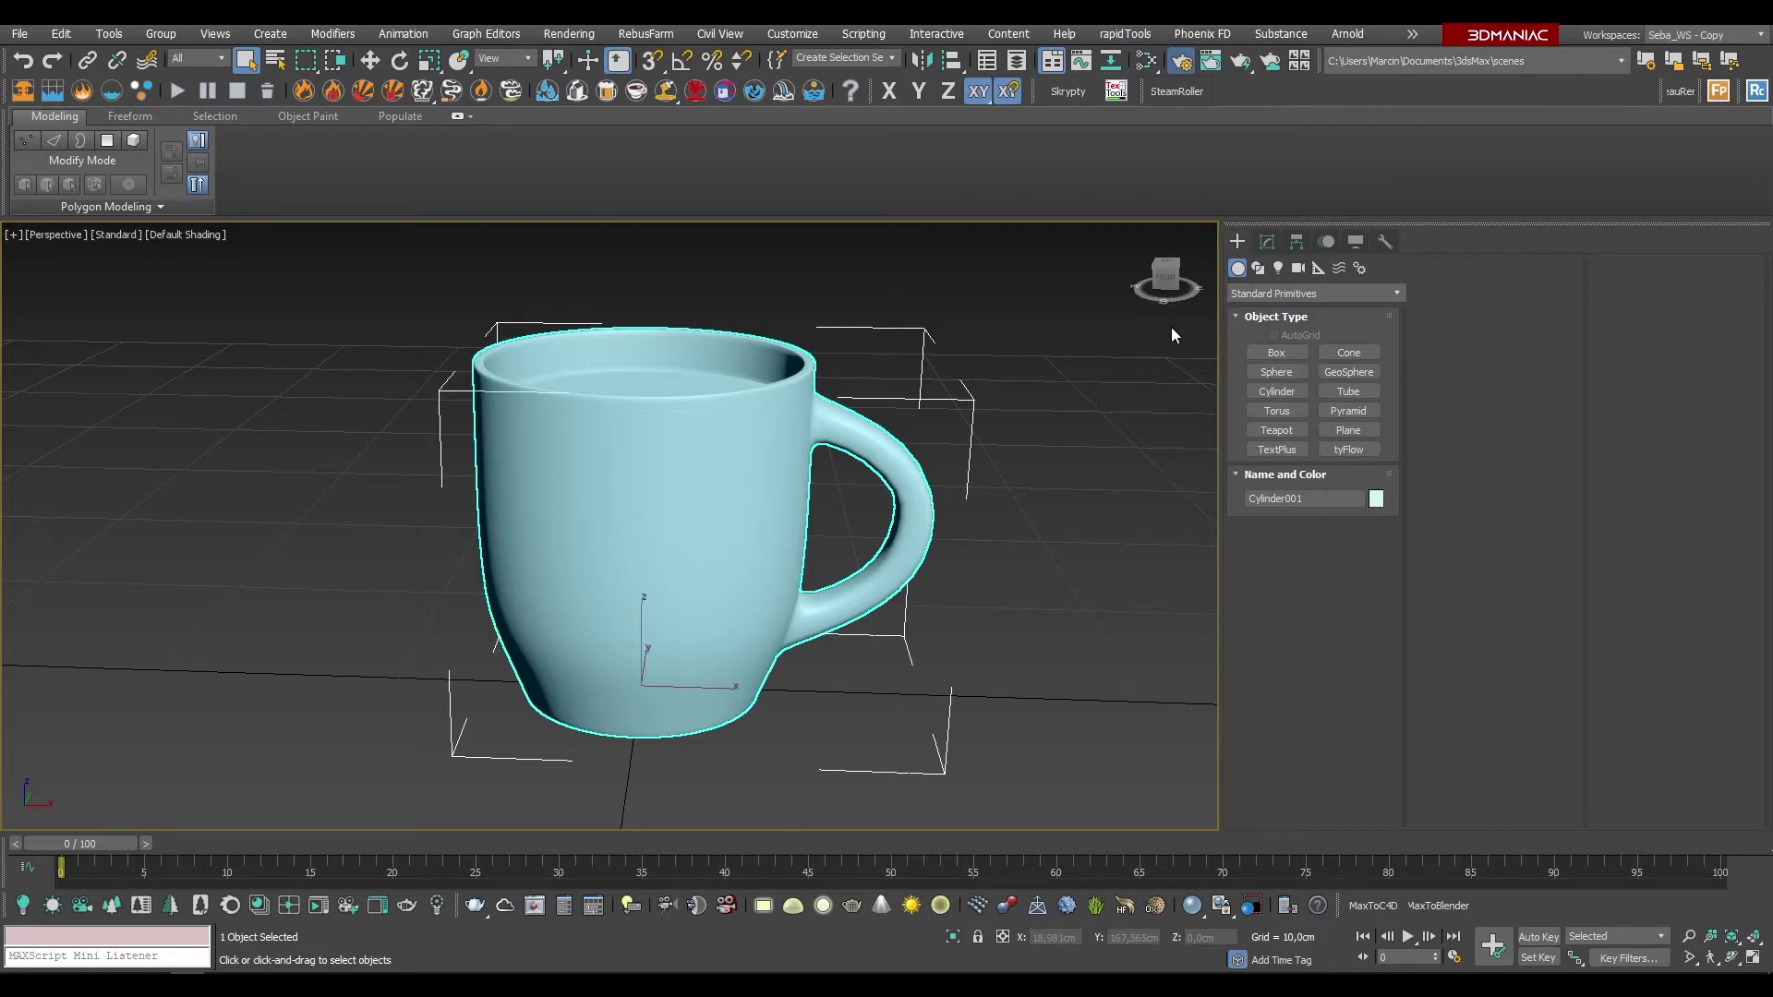
{"action": "key", "text": "F10"}
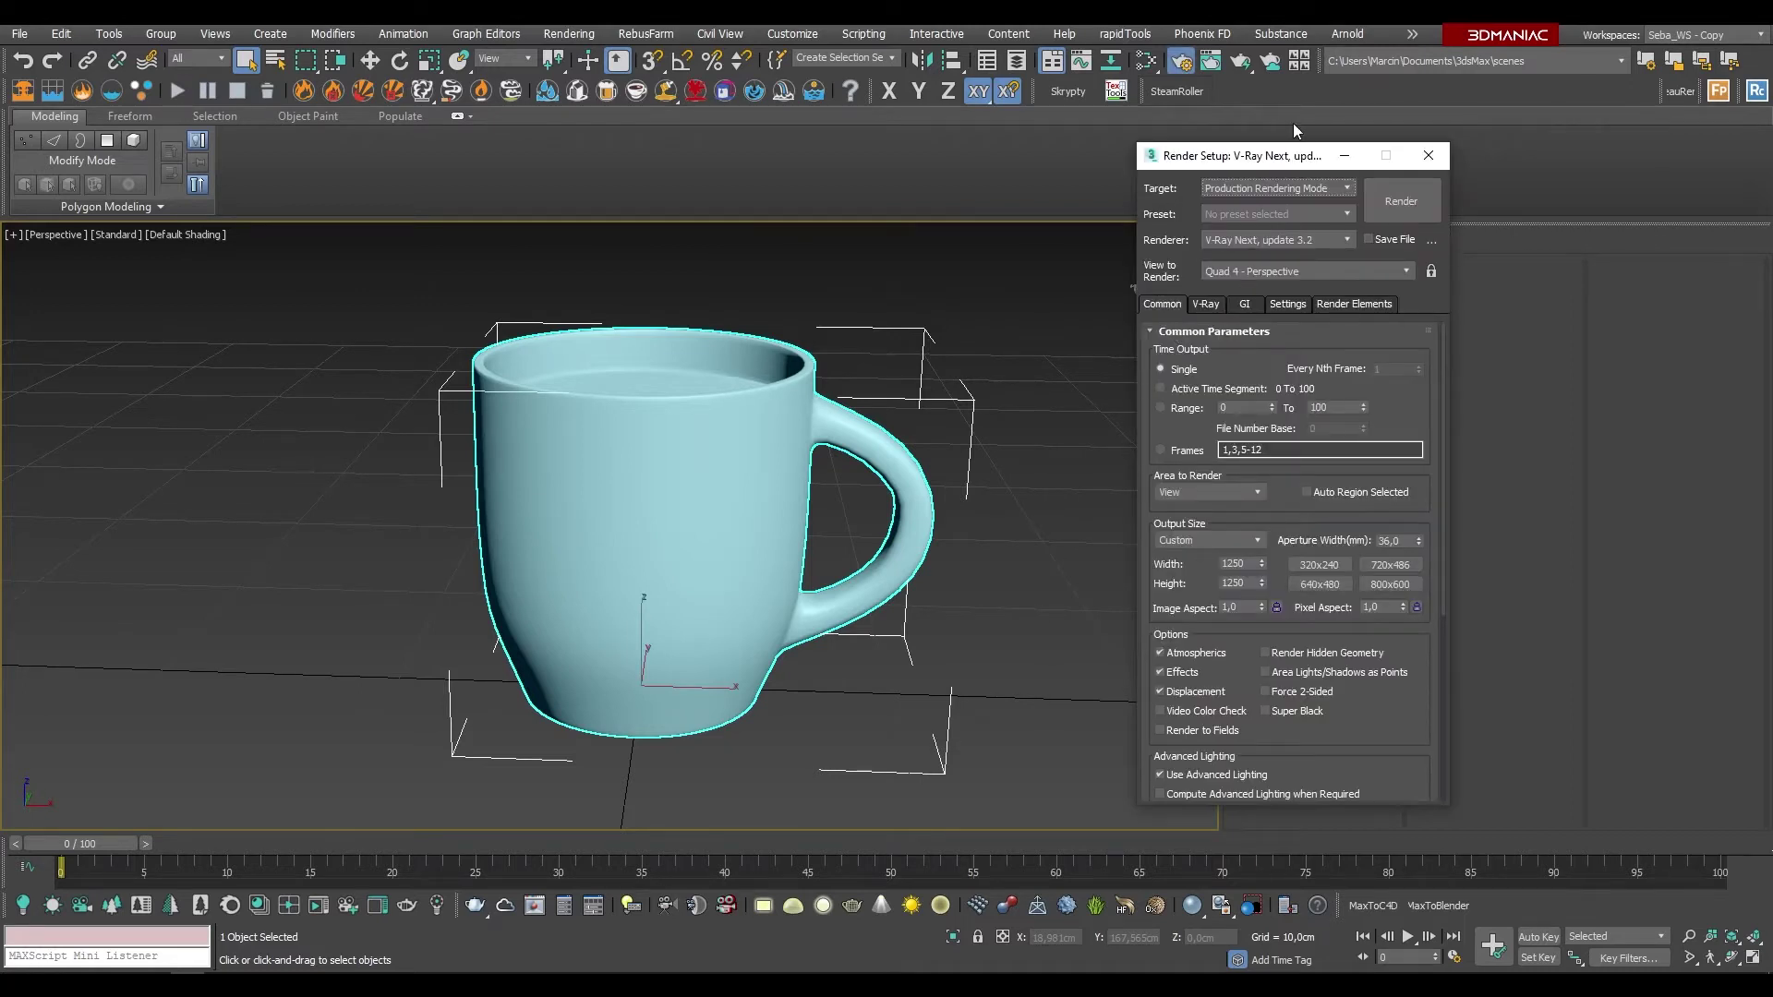
{"action": "left_click_drag", "start_coordinate": [1283, 160], "coordinate": [1149, 163]}
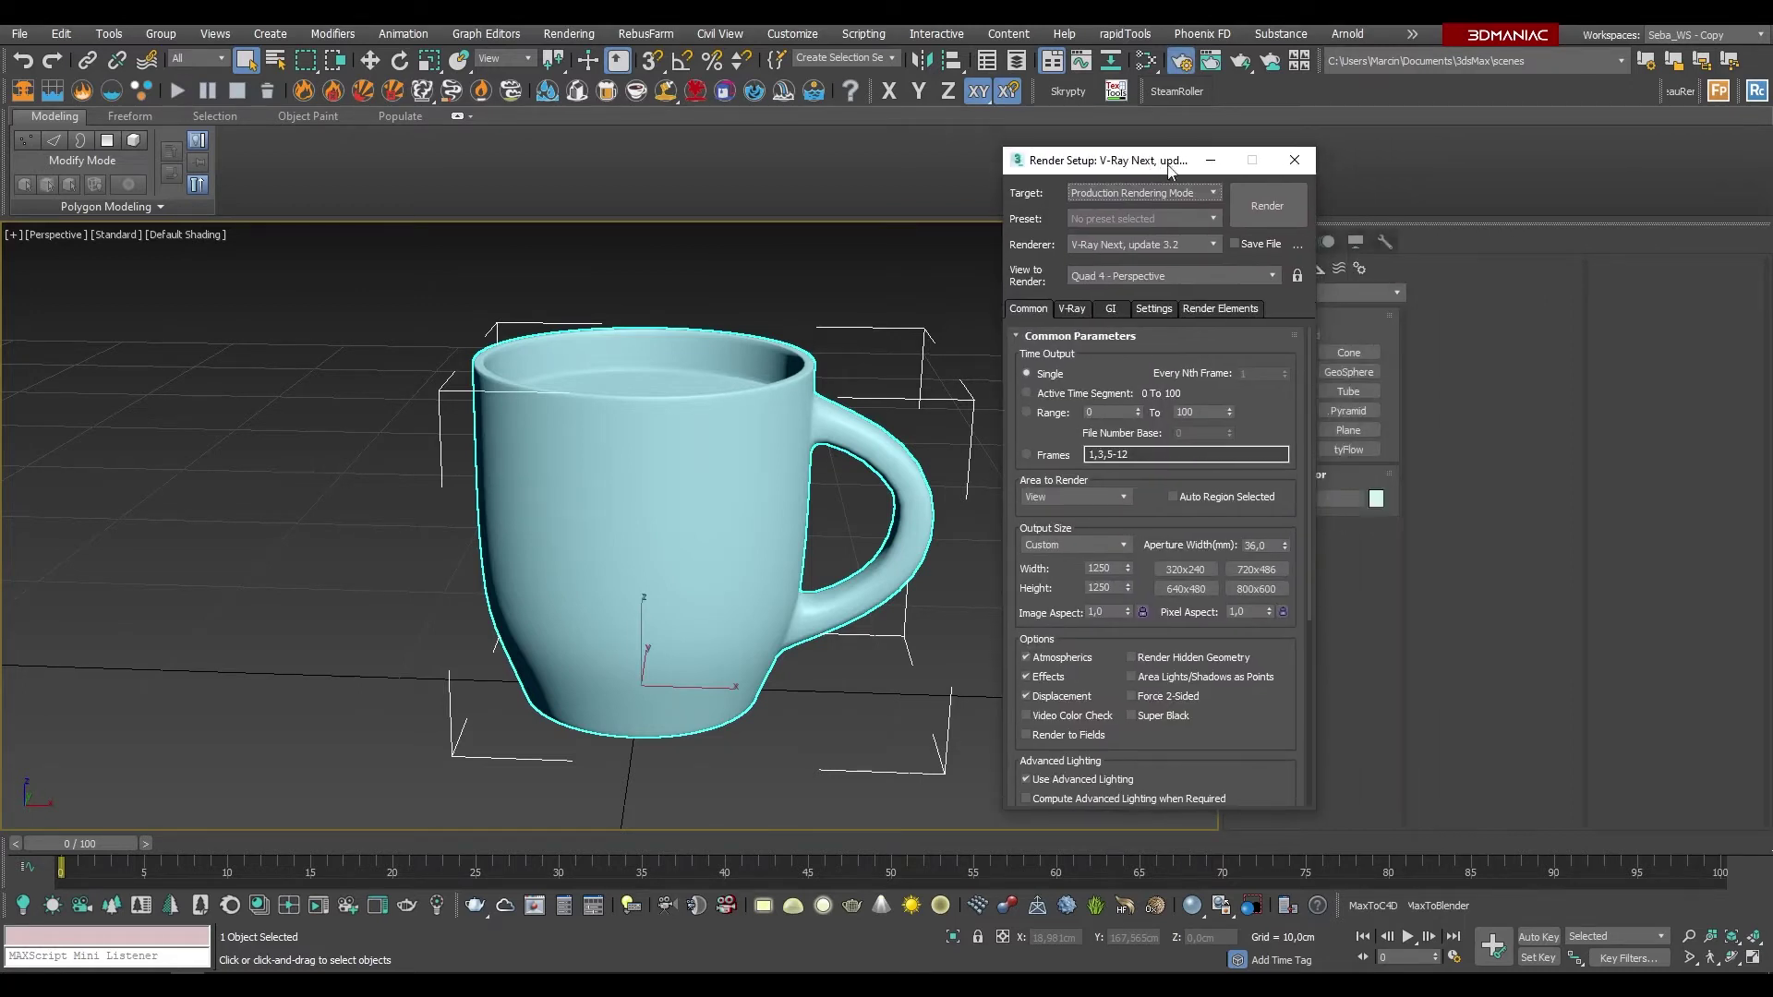
{"action": "left_click", "coordinate": [1125, 244]}
{"action": "left_click", "coordinate": [1102, 297]}
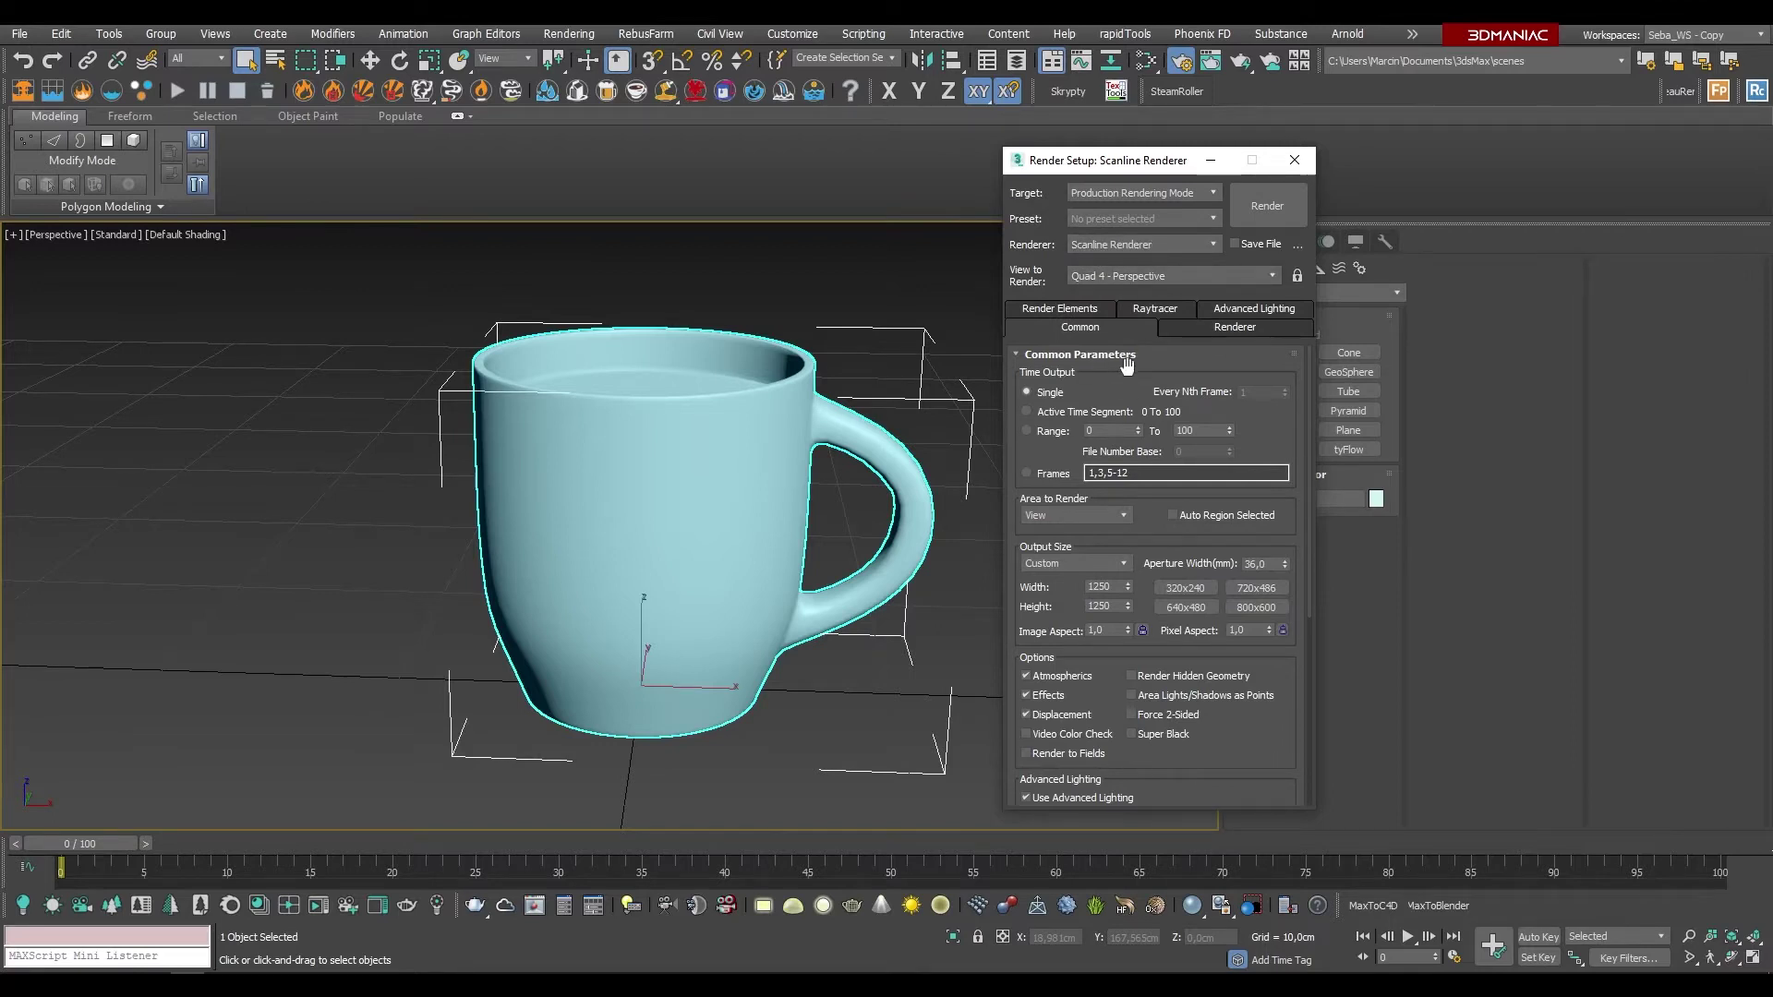
{"action": "left_click", "coordinate": [1166, 243]}
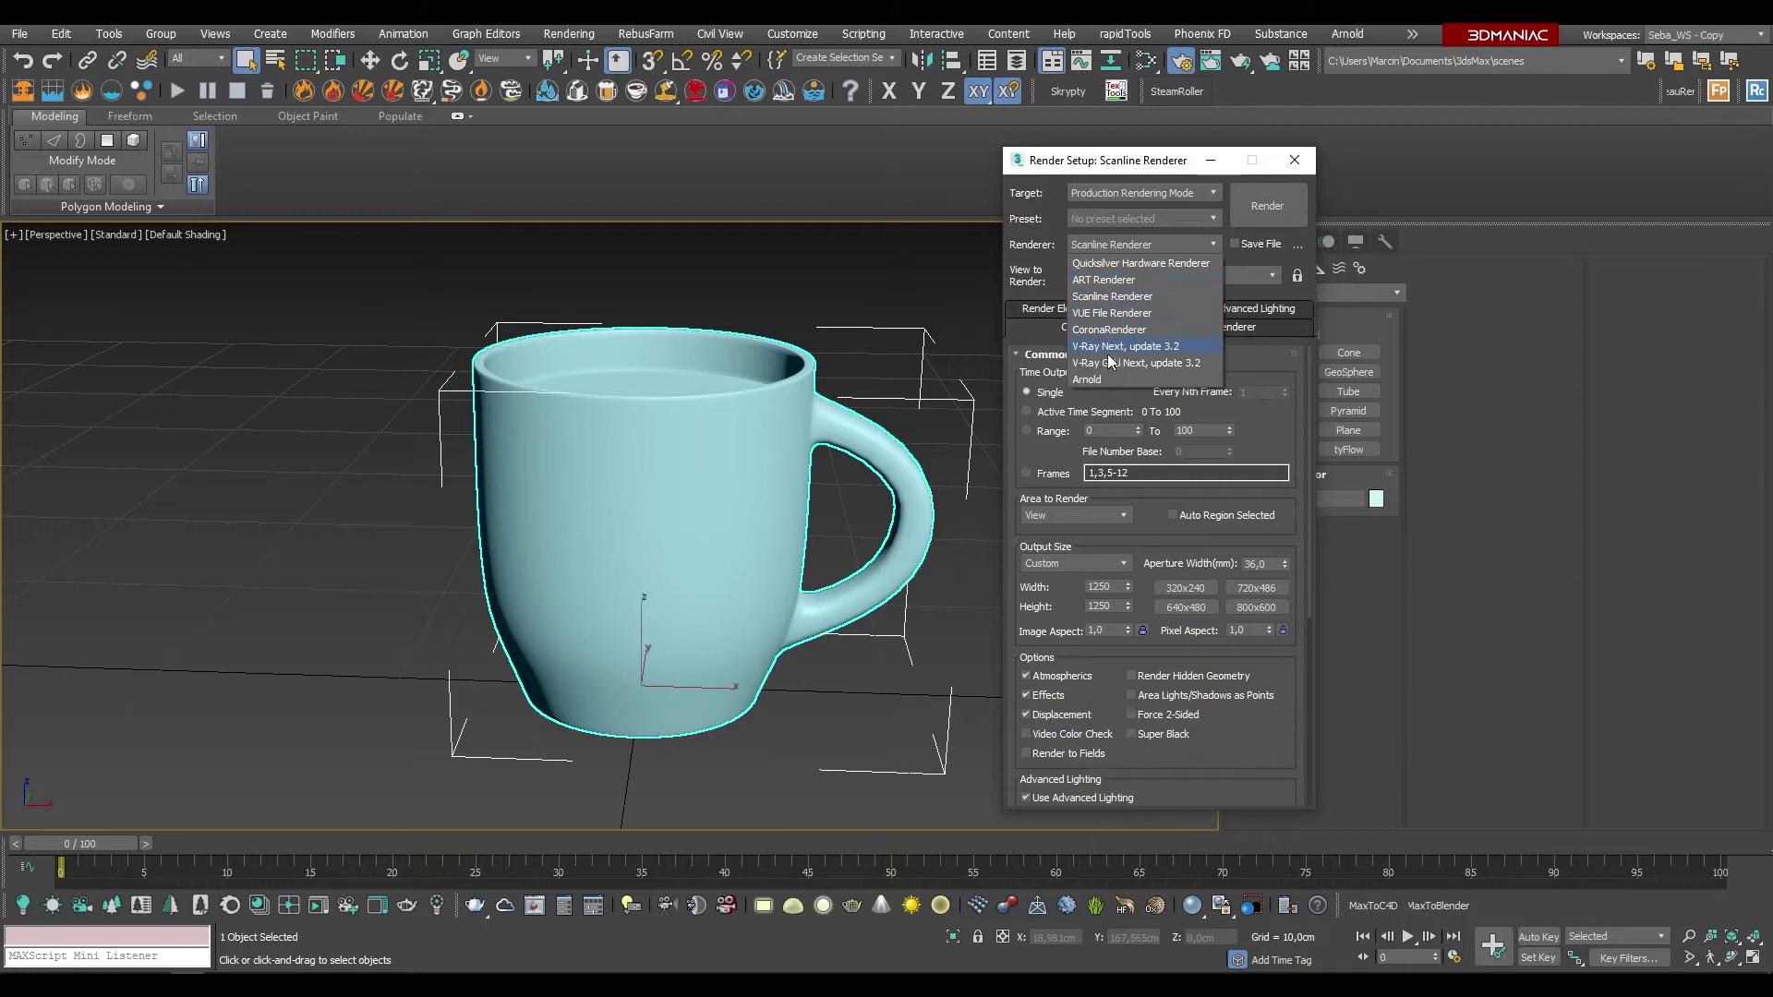
{"action": "left_click", "coordinate": [1093, 379]}
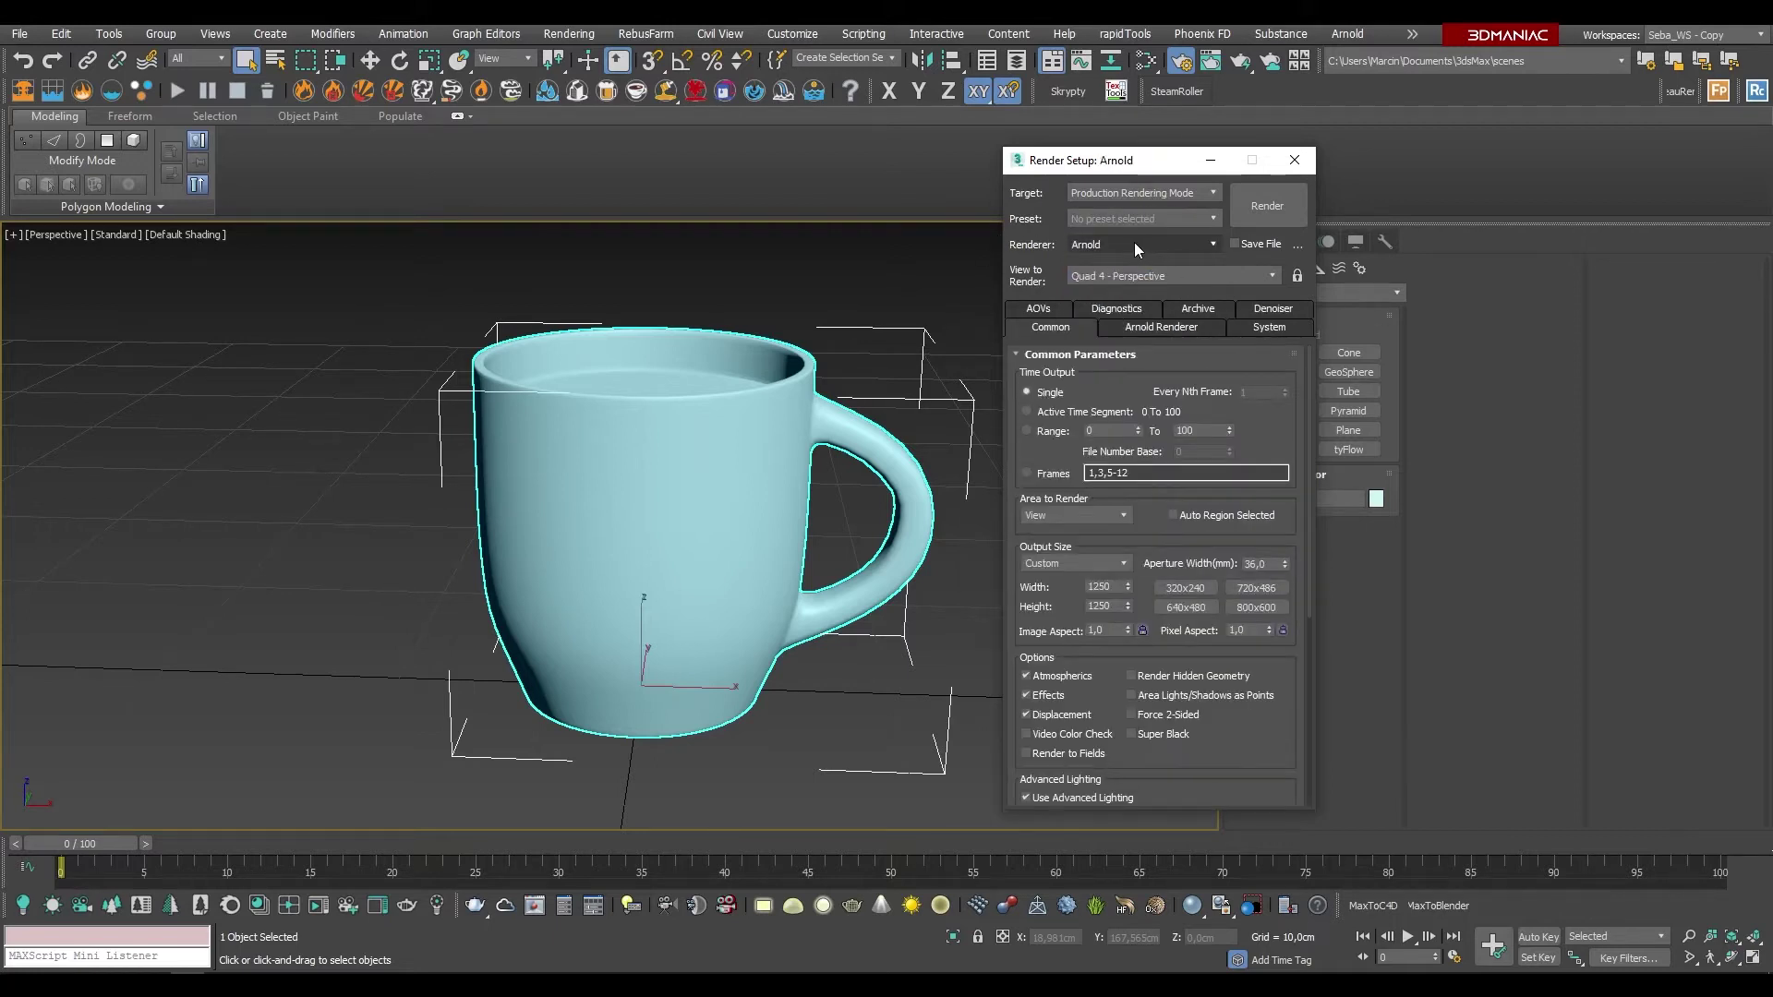
Step: Check the renderer assignment settings and switch the renderer back to V-Ray Next
{"action": "scroll", "coordinate": [1136, 419], "scroll_direction": "down", "scroll_amount": 2}
{"action": "scroll", "coordinate": [1137, 418], "scroll_direction": "down", "scroll_amount": 2}
{"action": "scroll", "coordinate": [1137, 418], "scroll_direction": "down", "scroll_amount": 2}
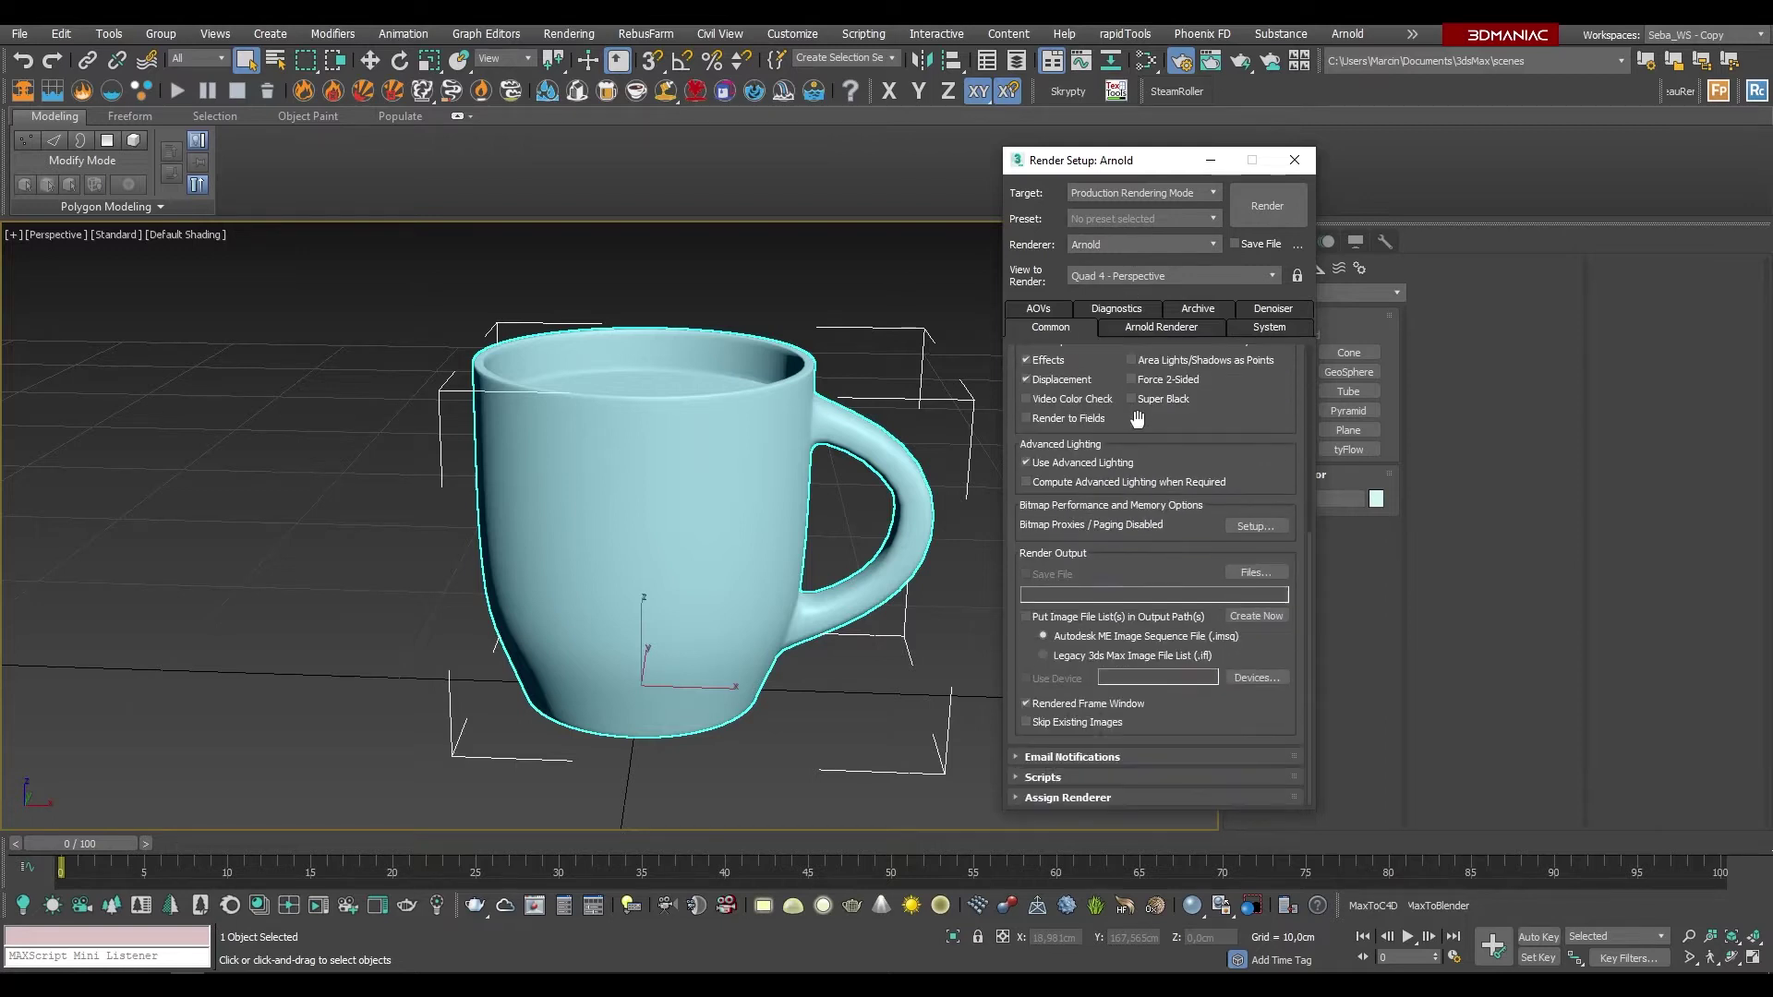
{"action": "left_click", "coordinate": [1071, 797]}
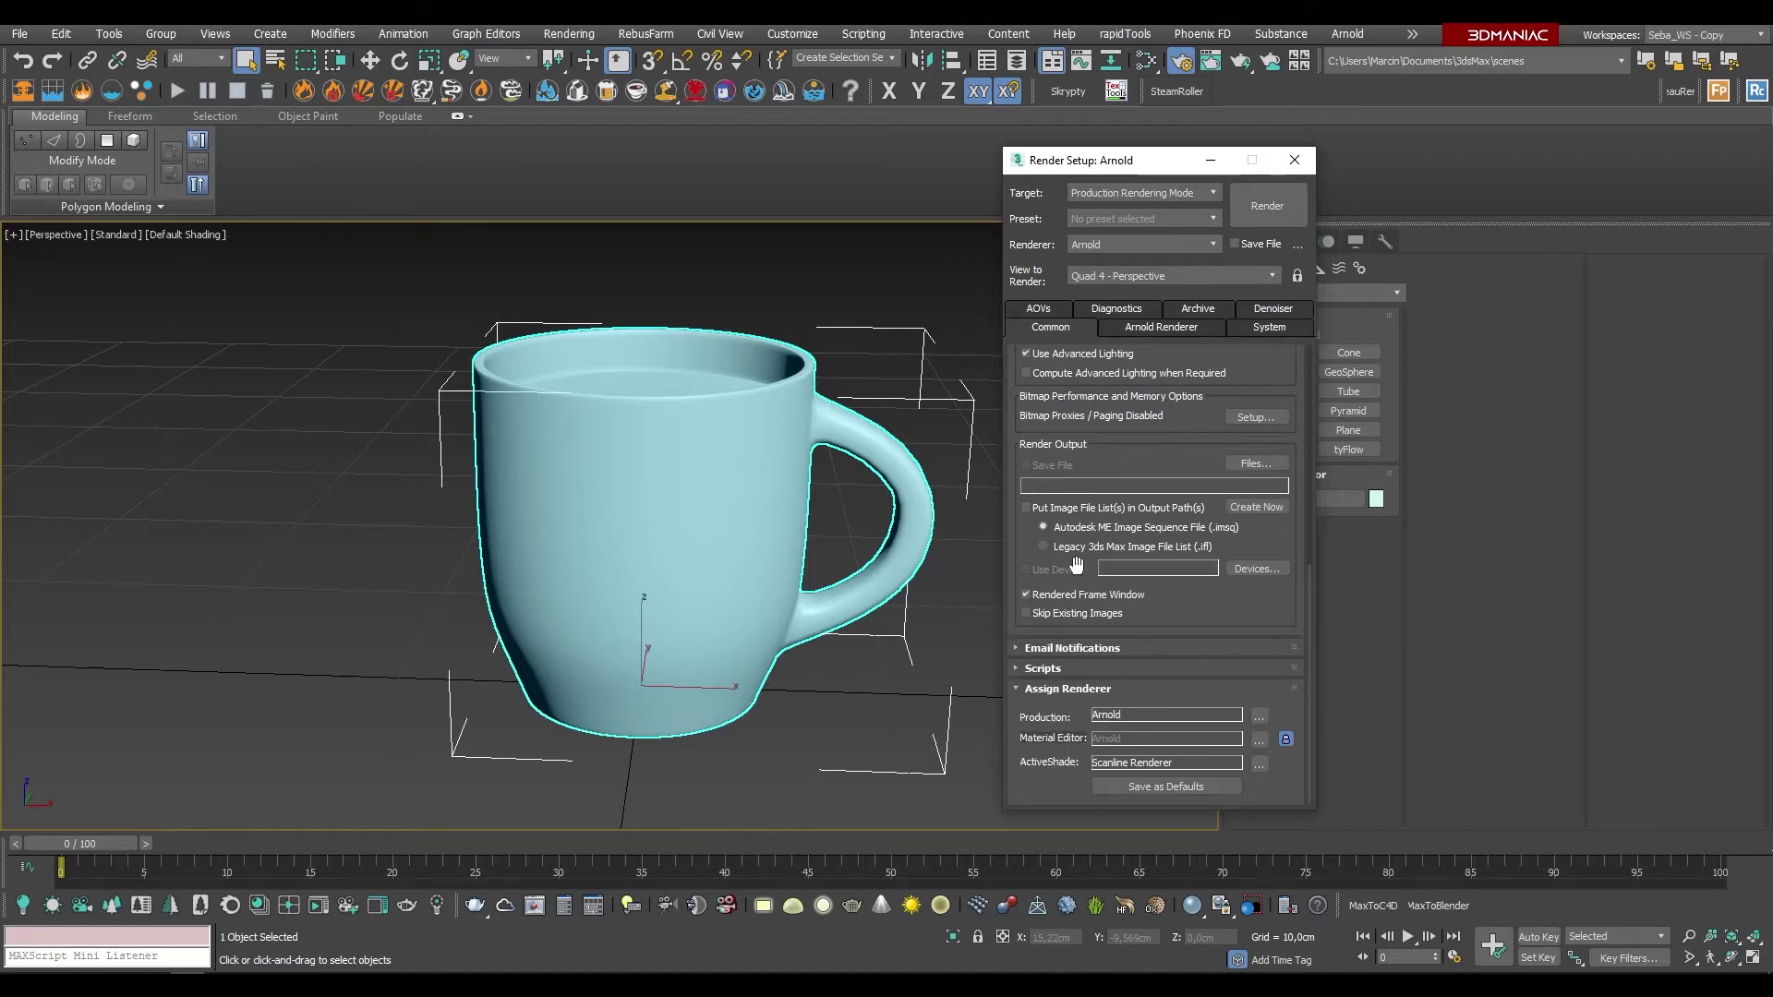
{"action": "scroll", "coordinate": [1077, 567], "scroll_direction": "up", "scroll_amount": 3}
{"action": "scroll", "coordinate": [1071, 567], "scroll_direction": "up", "scroll_amount": 2}
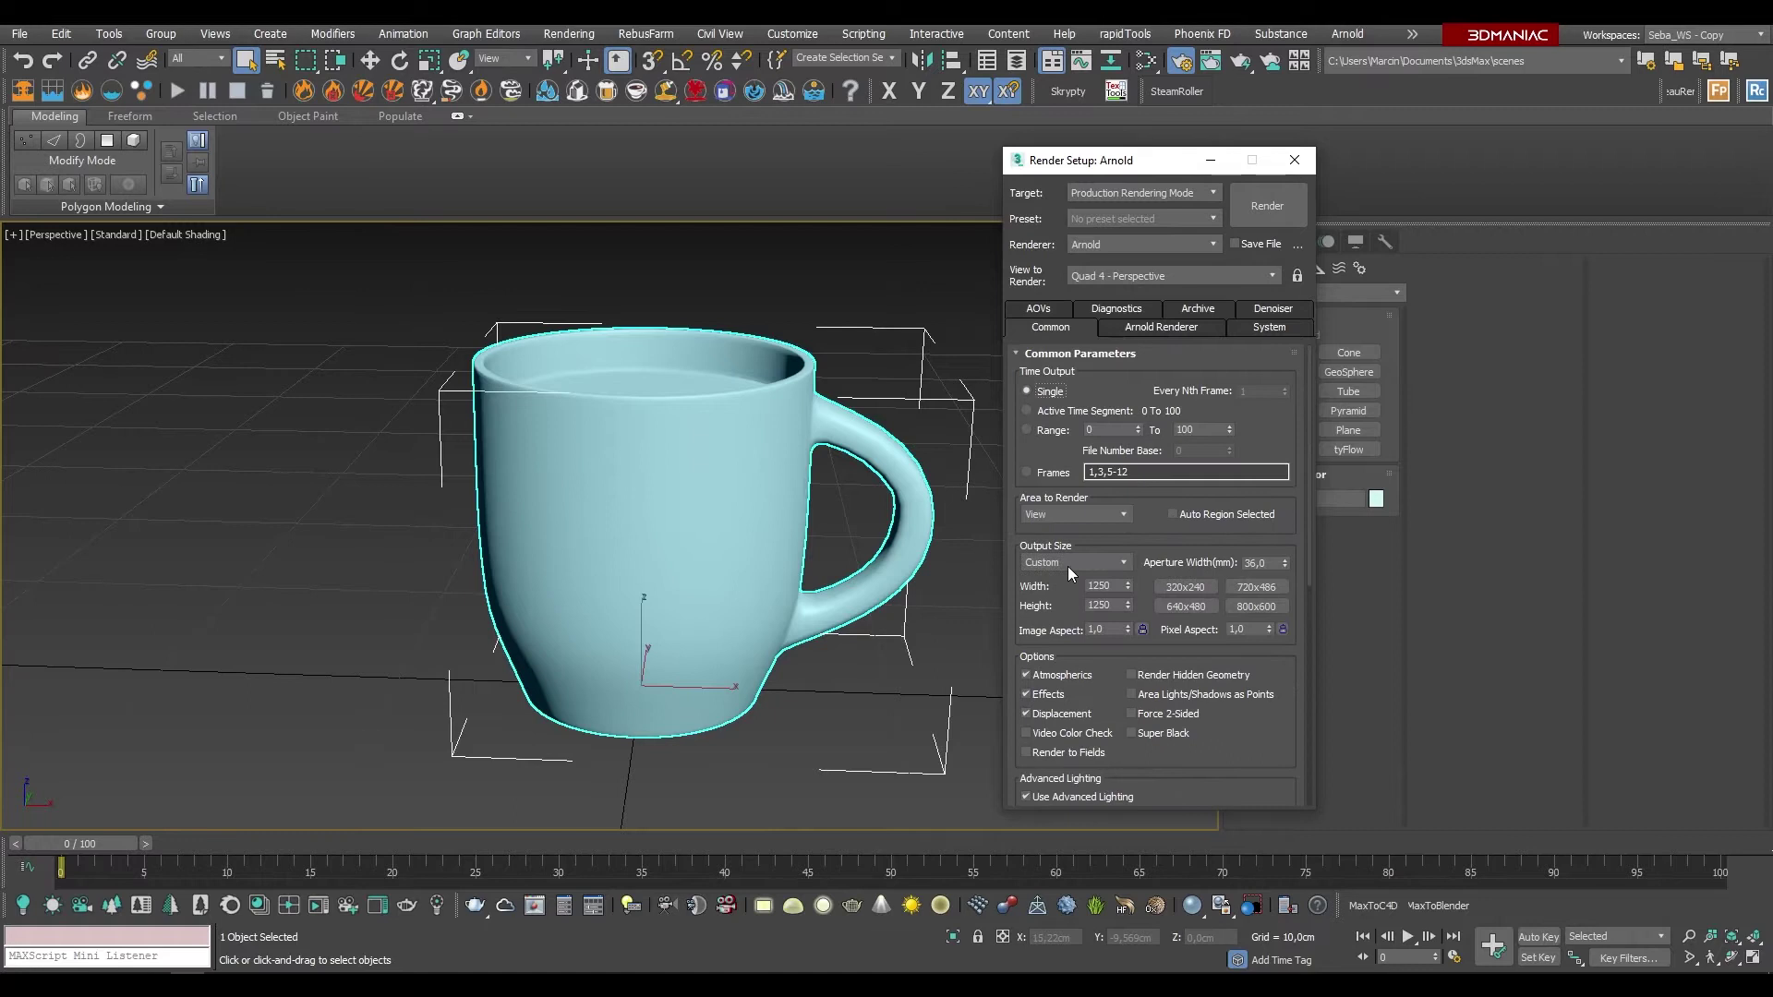
{"action": "left_click", "coordinate": [1118, 247]}
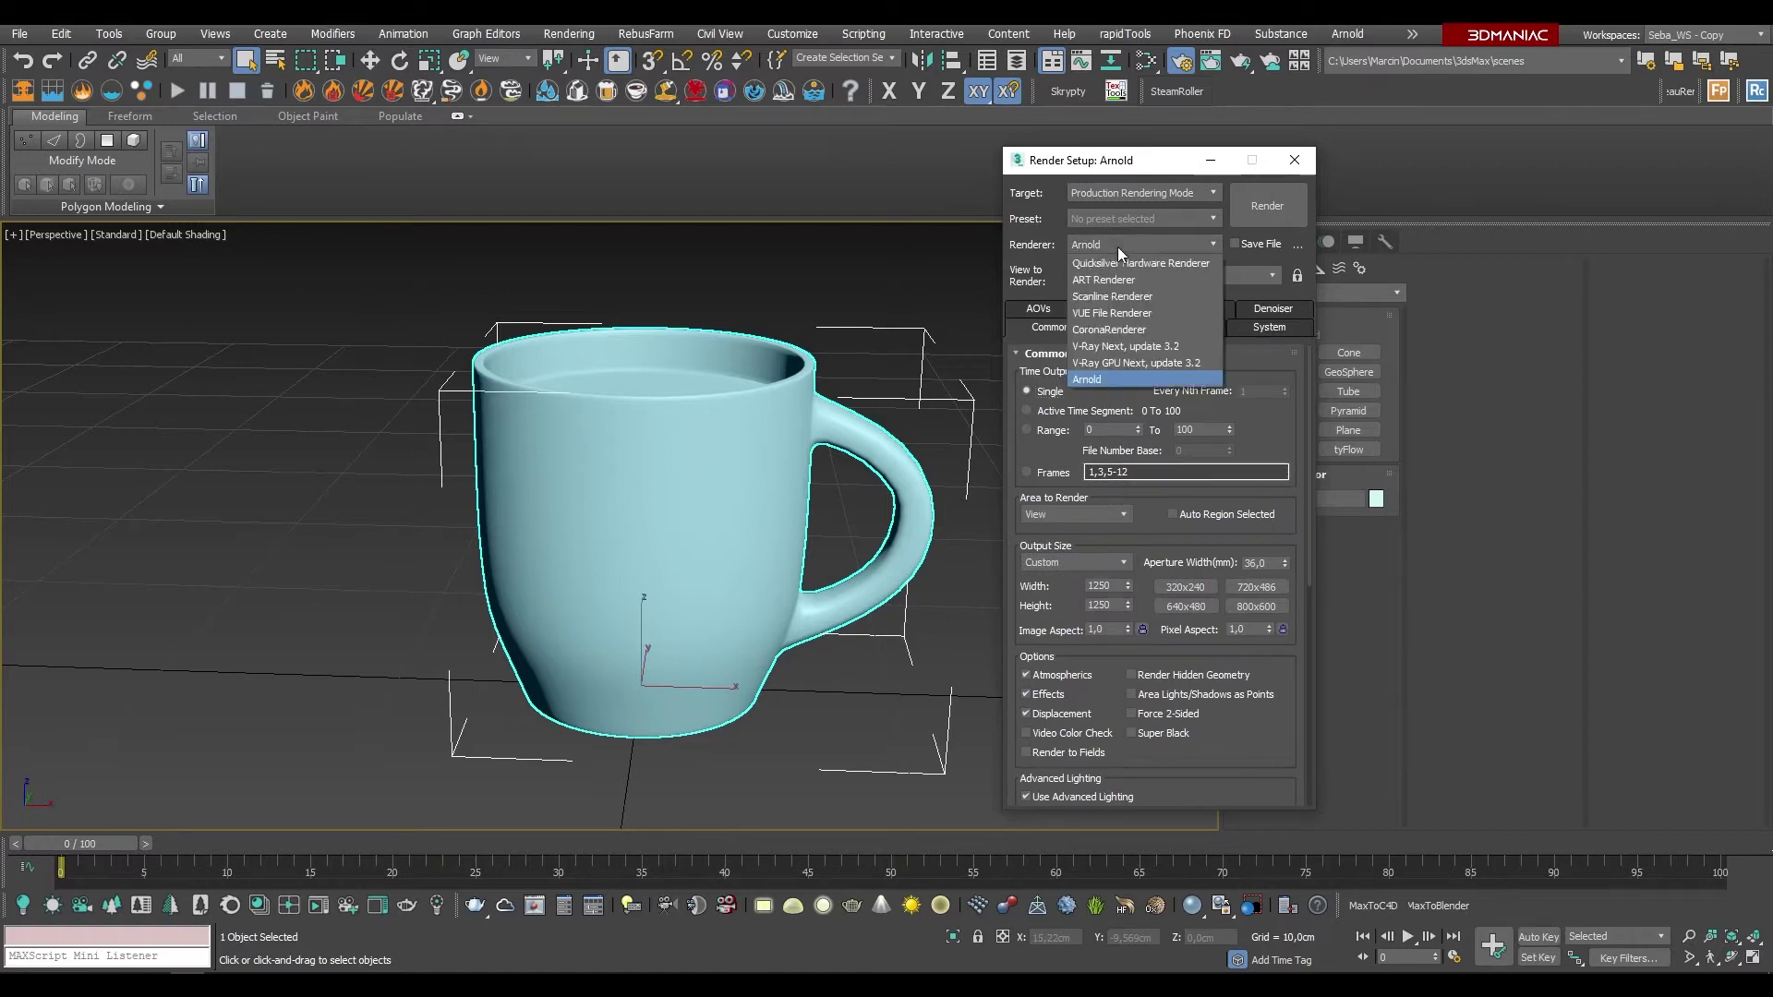
{"action": "left_click", "coordinate": [1108, 348]}
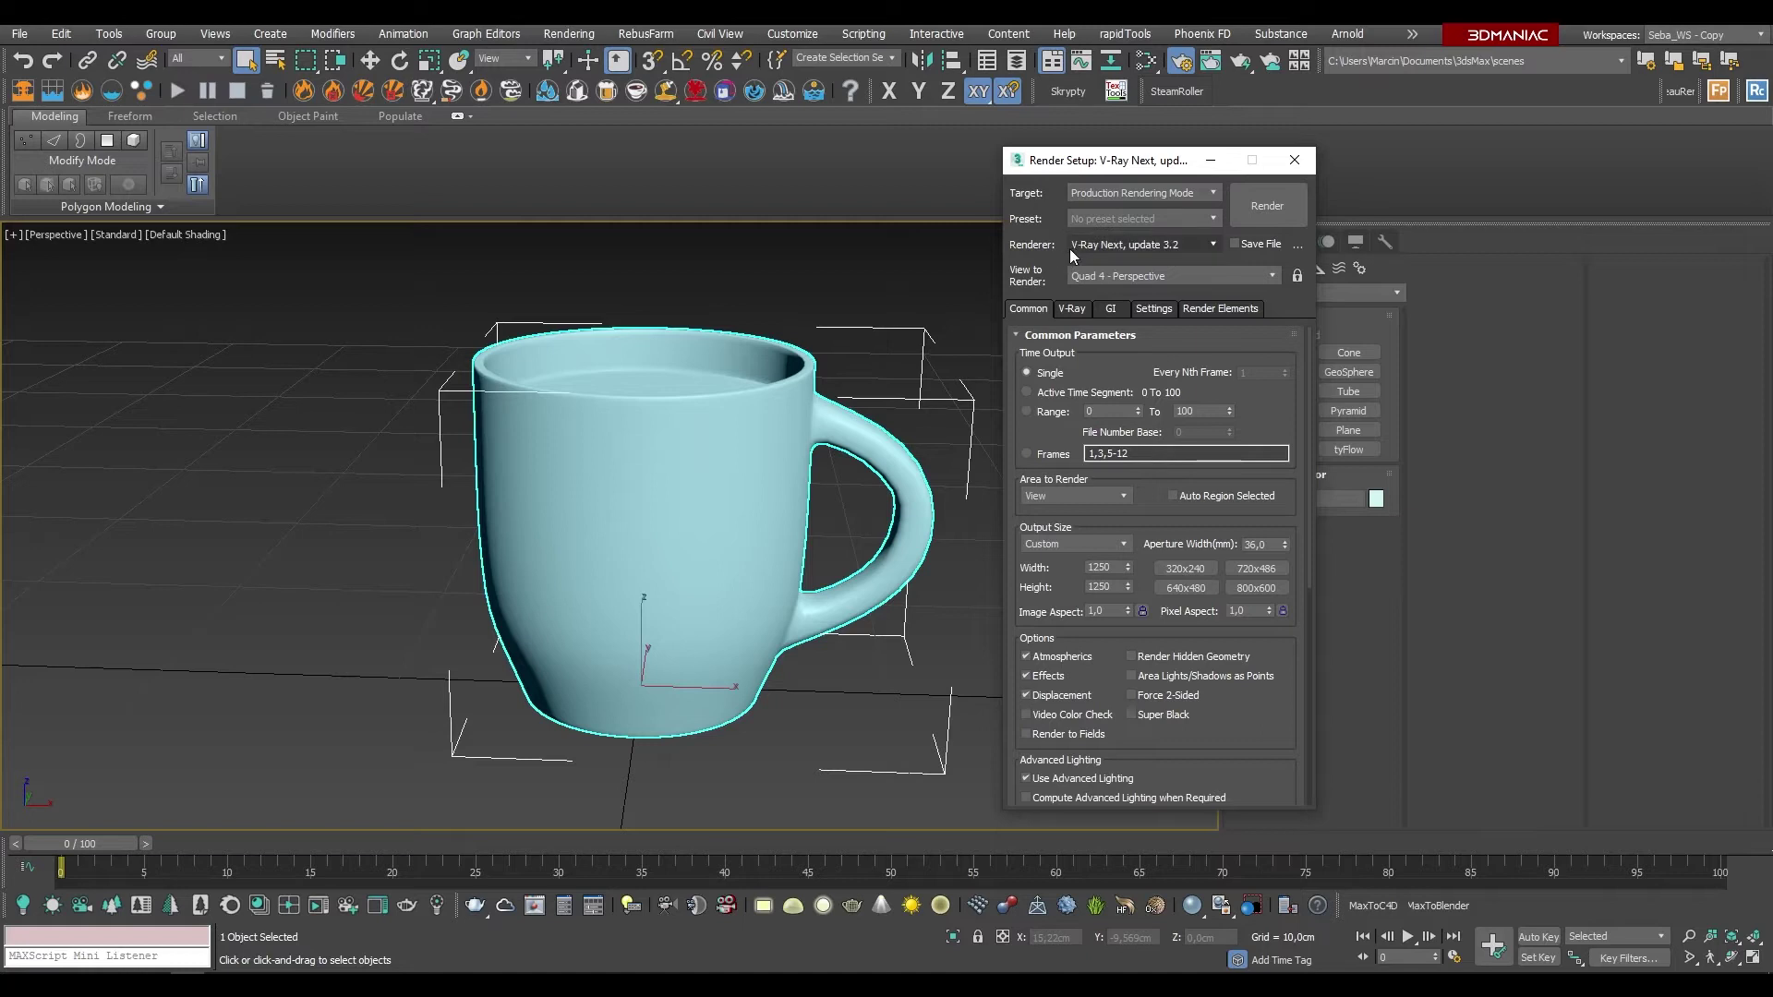
Step: Set the output size to the 640×480 preset and close Render Setup
{"action": "left_click_drag", "start_coordinate": [1100, 164], "coordinate": [1347, 173]}
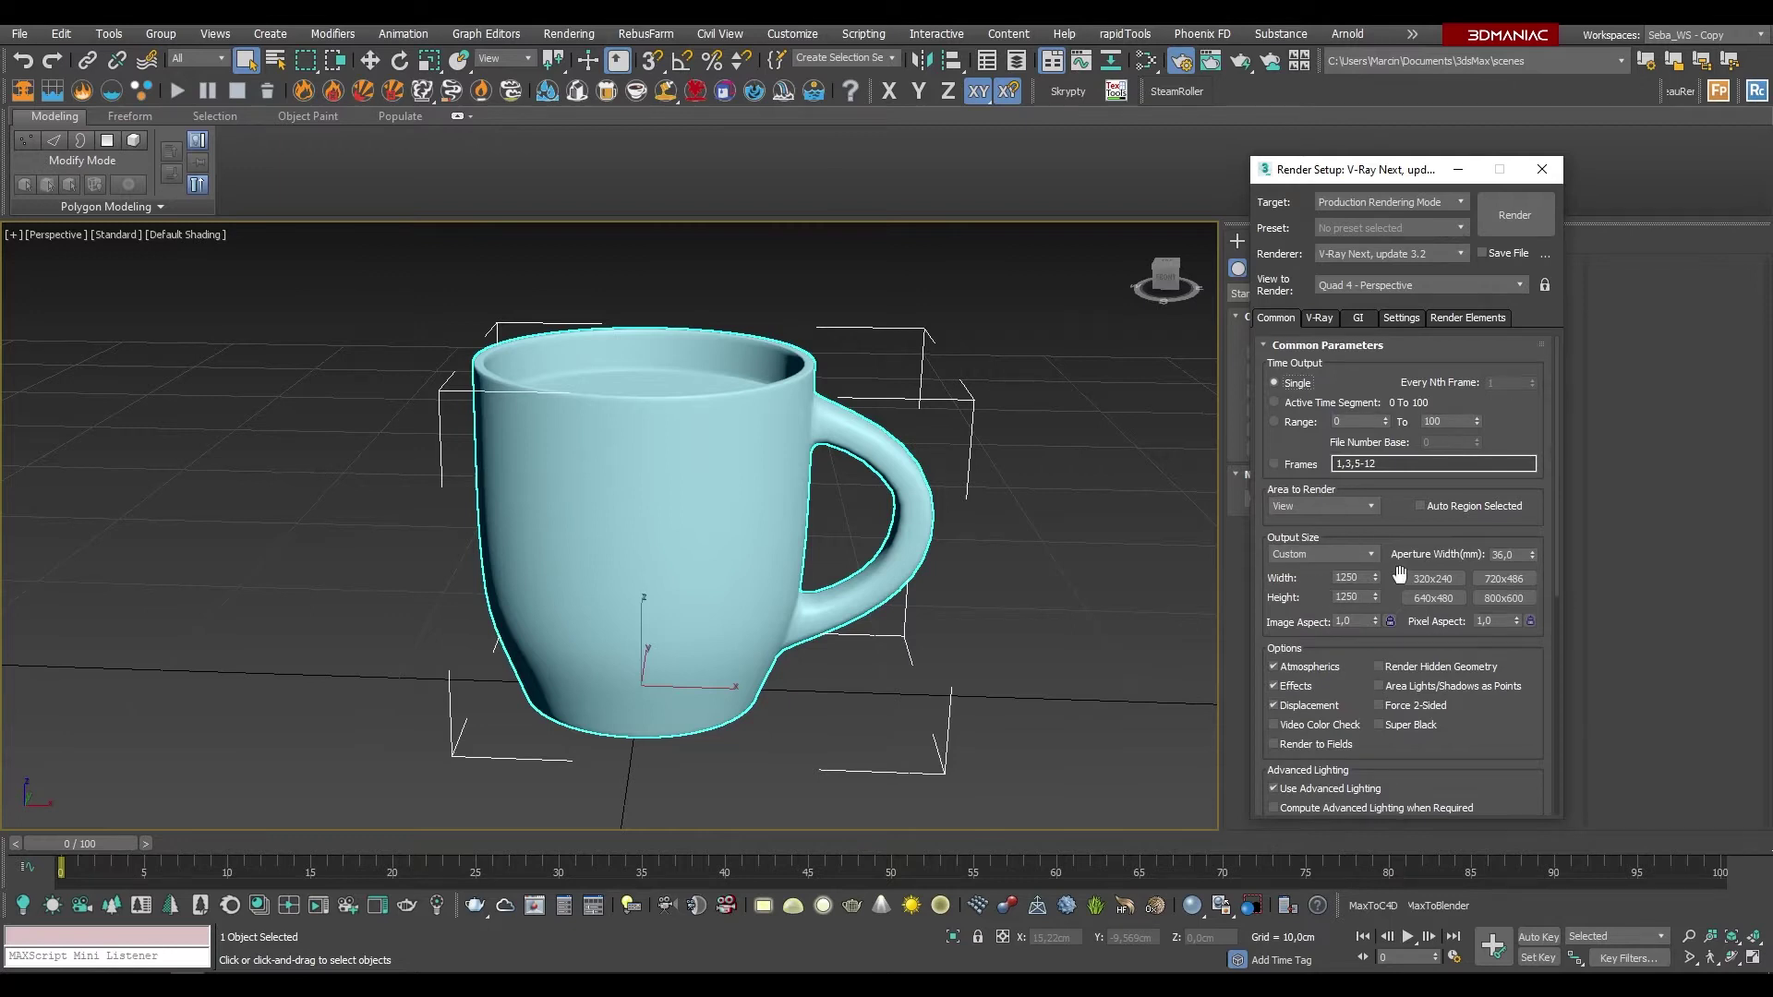
{"action": "left_click", "coordinate": [1443, 598]}
{"action": "mouse_move", "coordinate": [1559, 513]}
{"action": "left_mouse_down"}
{"action": "mouse_move", "coordinate": [1553, 666]}
{"action": "mouse_move", "coordinate": [1554, 488]}
{"action": "left_mouse_up"}
{"action": "left_click", "coordinate": [1548, 174]}
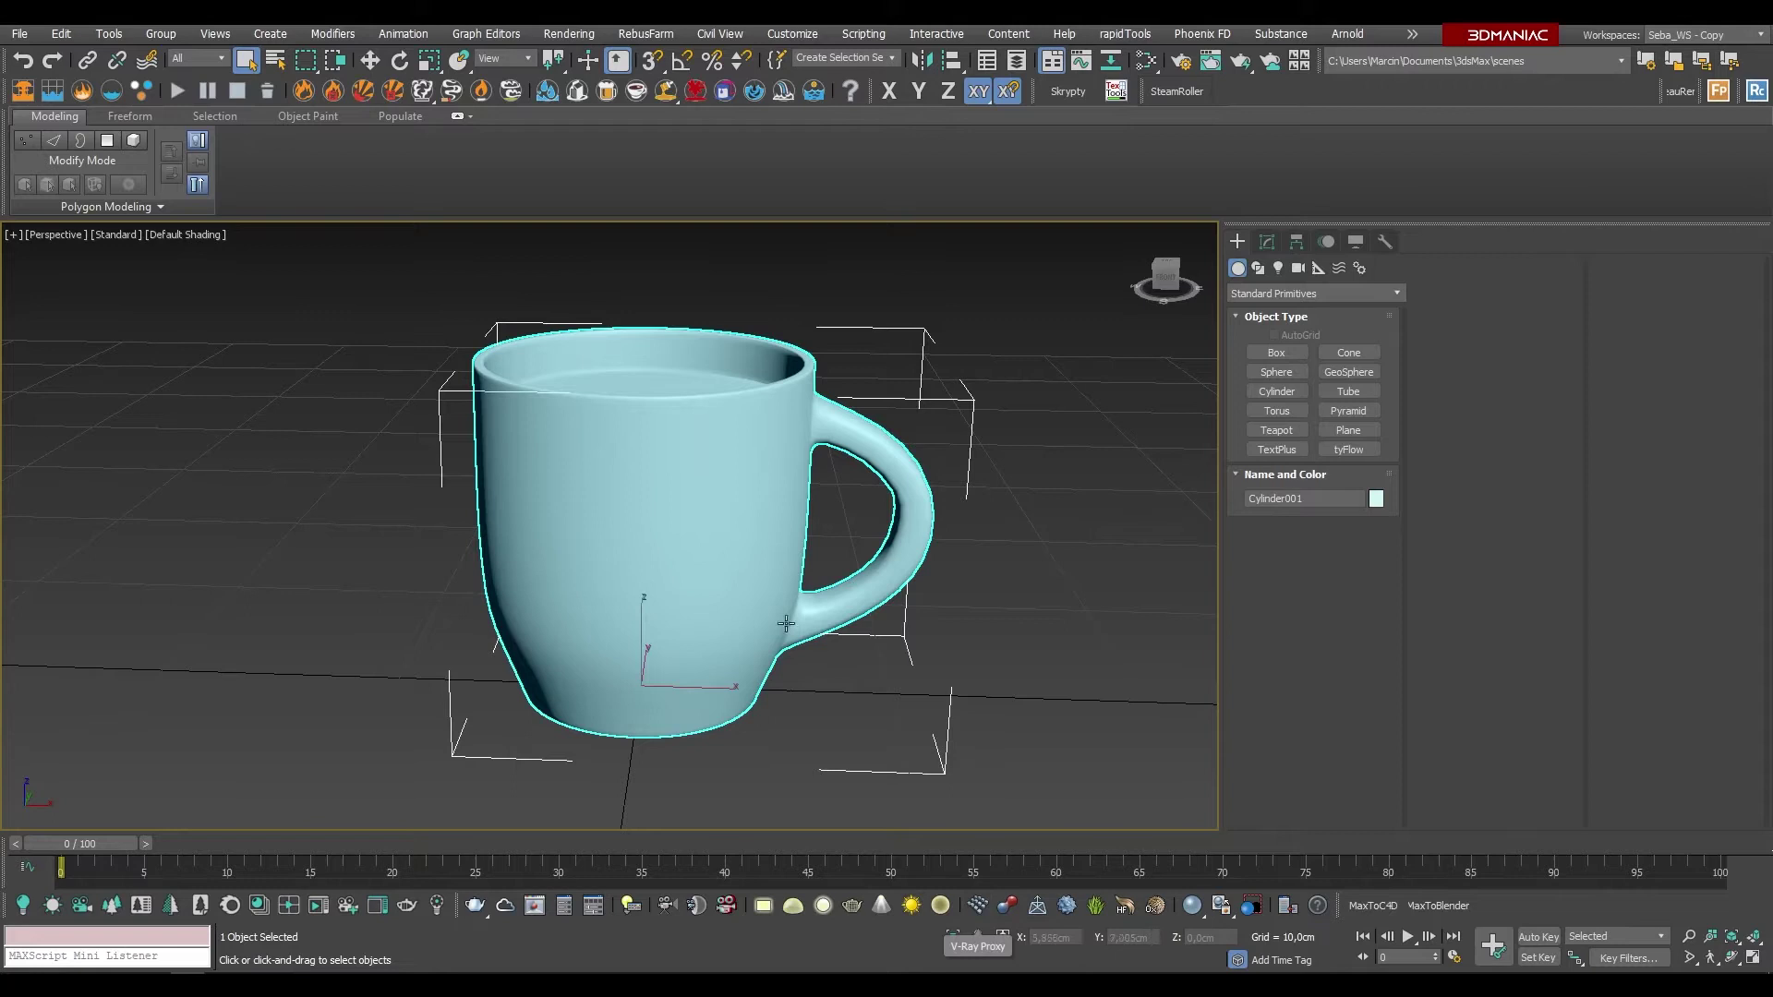
Step: Place a VRayPlane floor left of the mug, give it a grey object colour, and exit creation
{"action": "left_click", "coordinate": [1036, 907]}
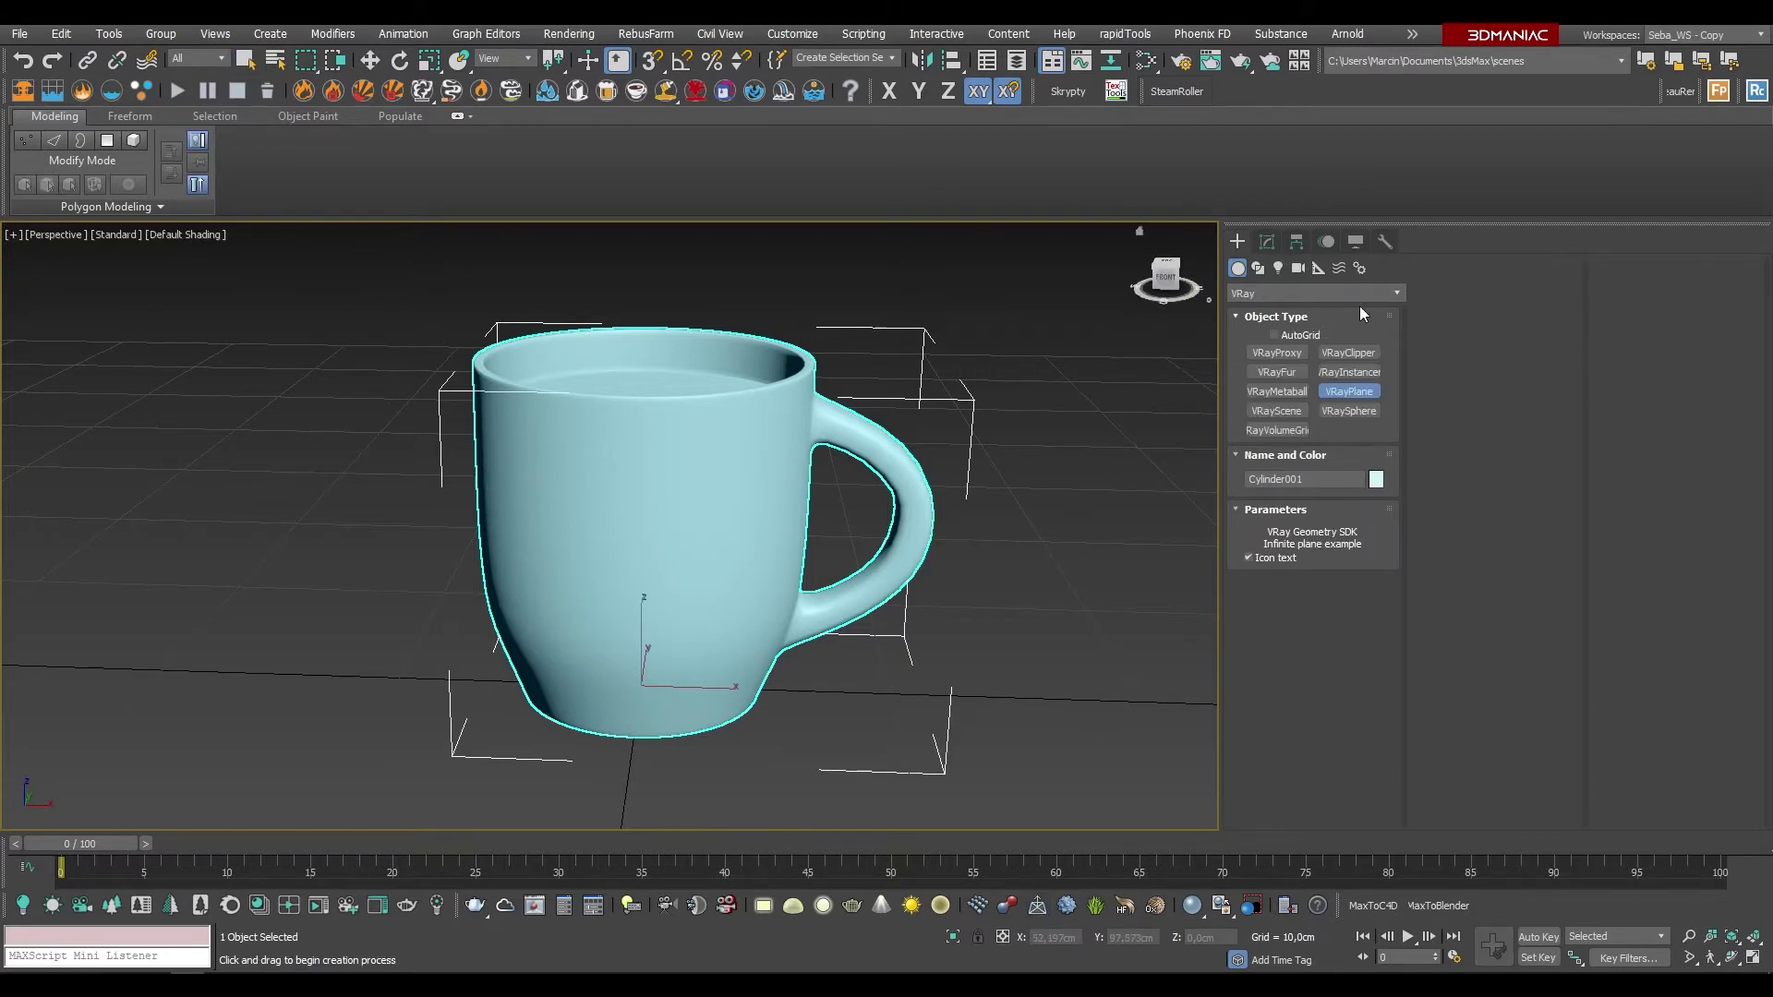
{"action": "left_click", "coordinate": [1396, 293]}
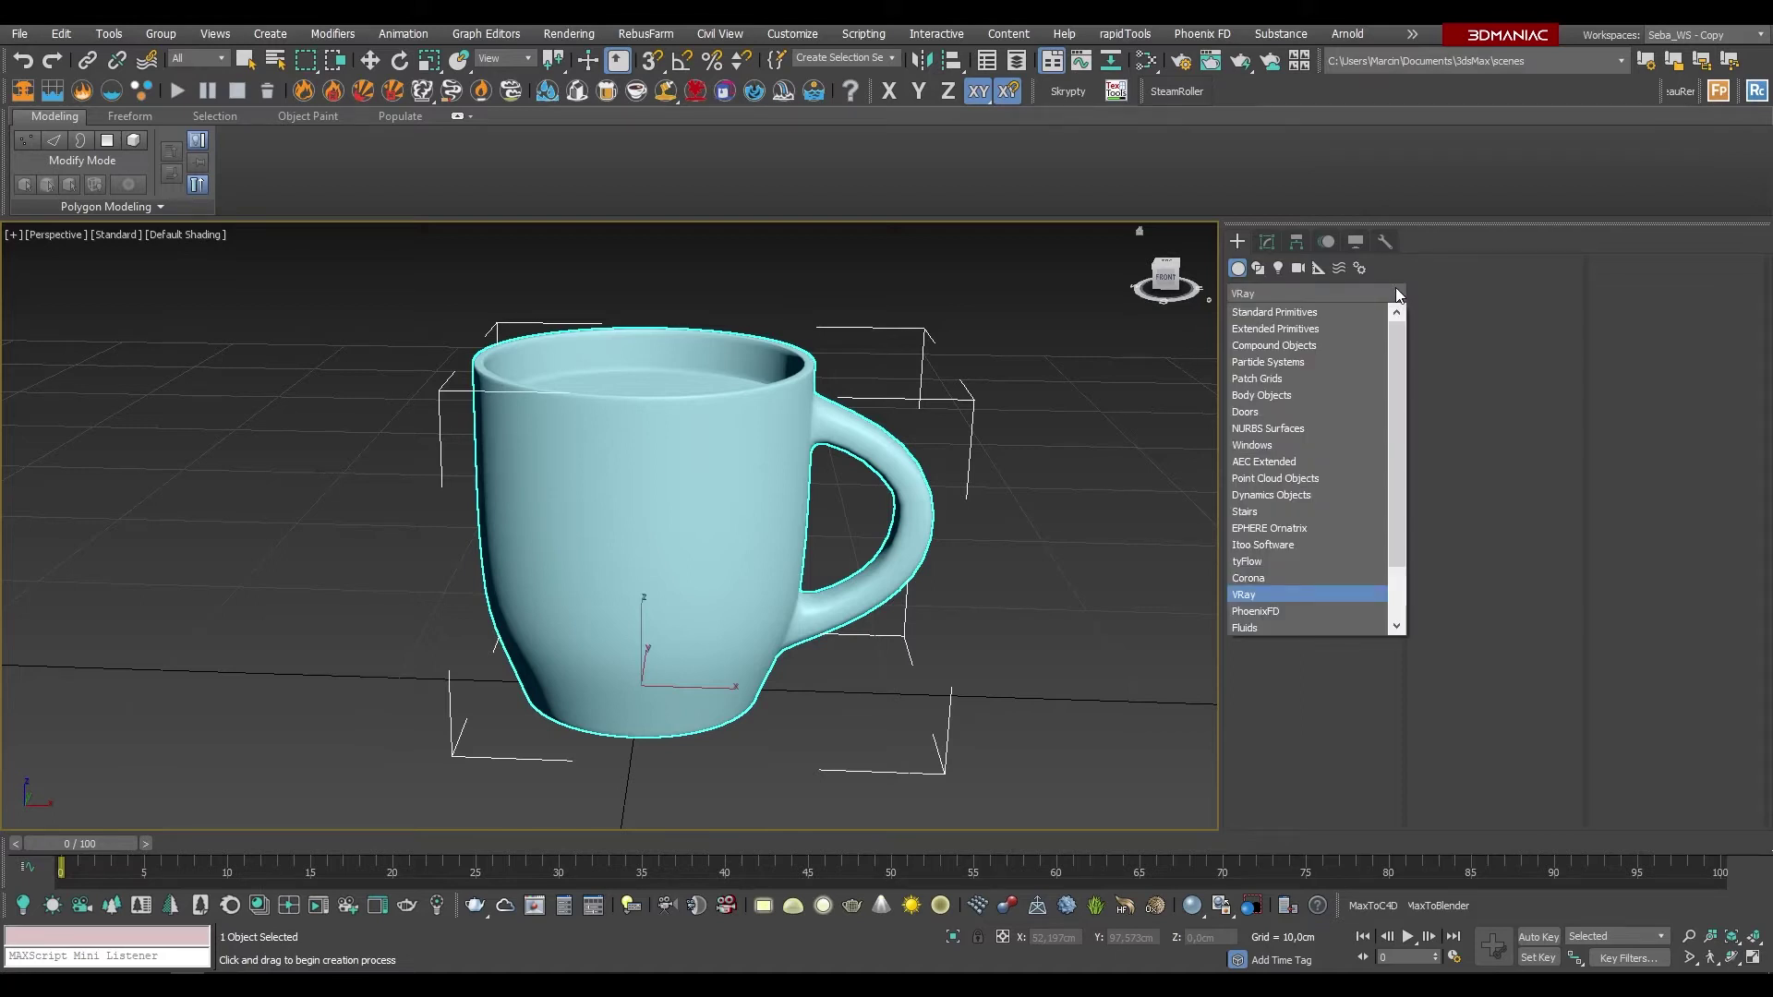
{"action": "left_click", "coordinate": [1252, 597]}
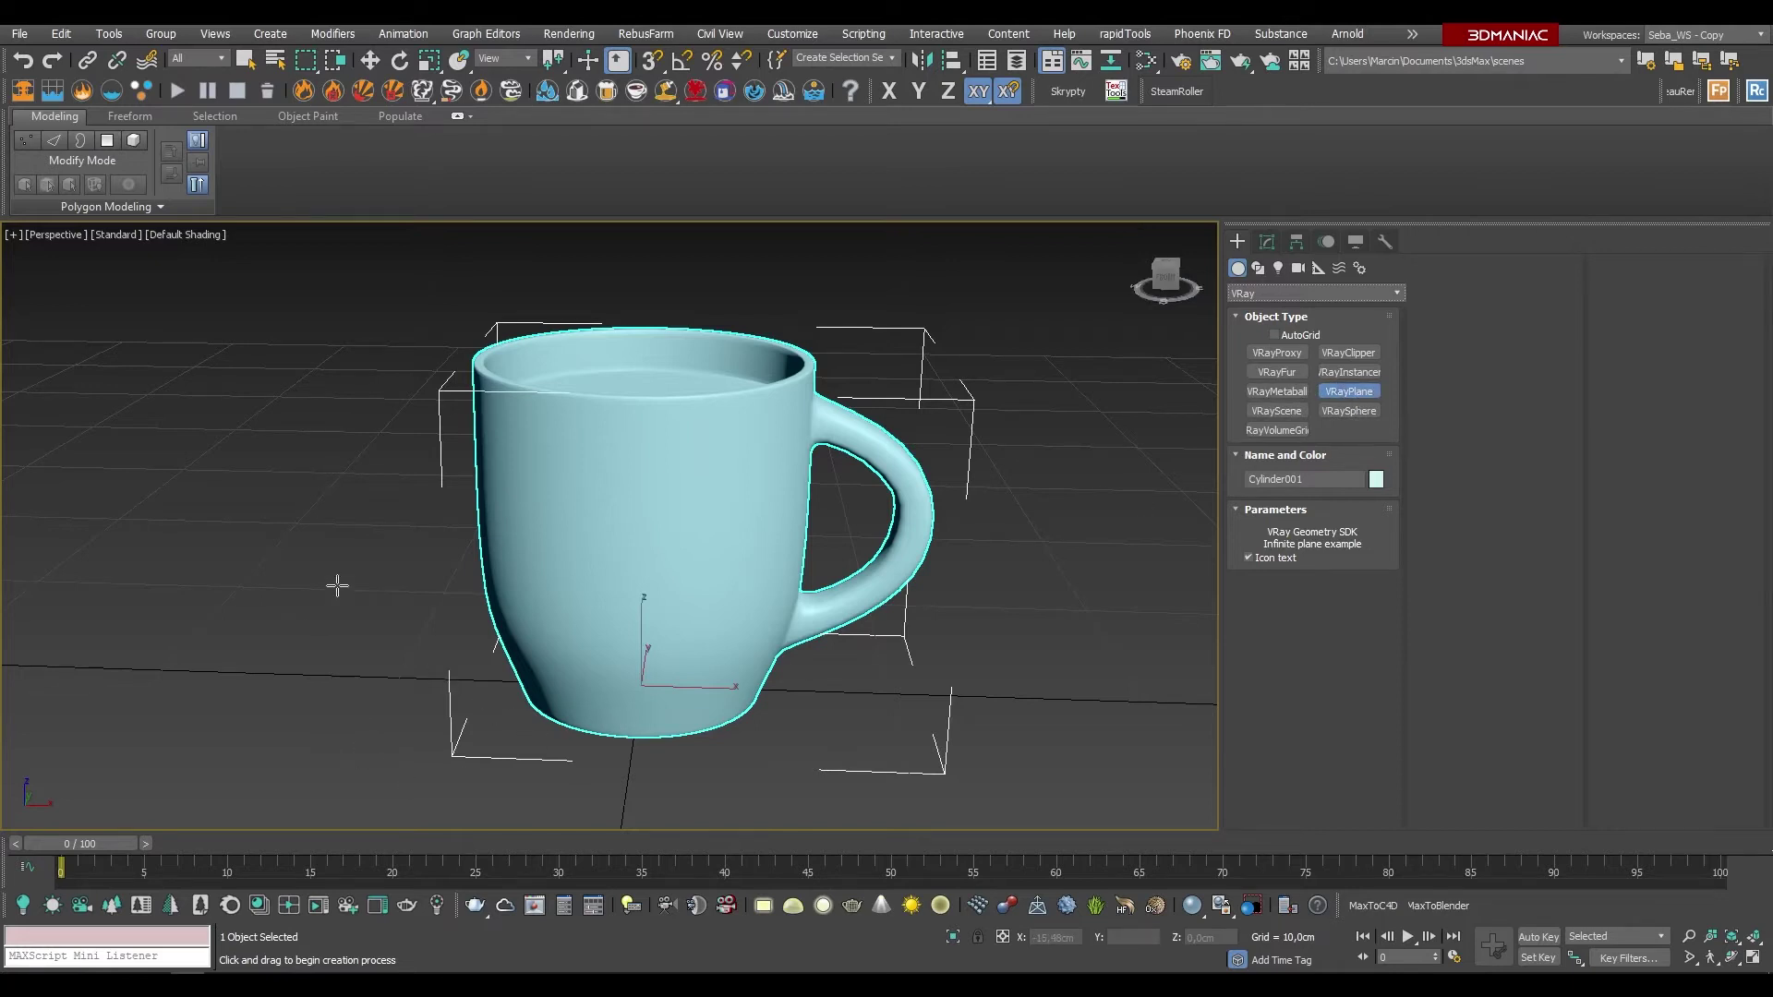
{"action": "left_click", "coordinate": [398, 564]}
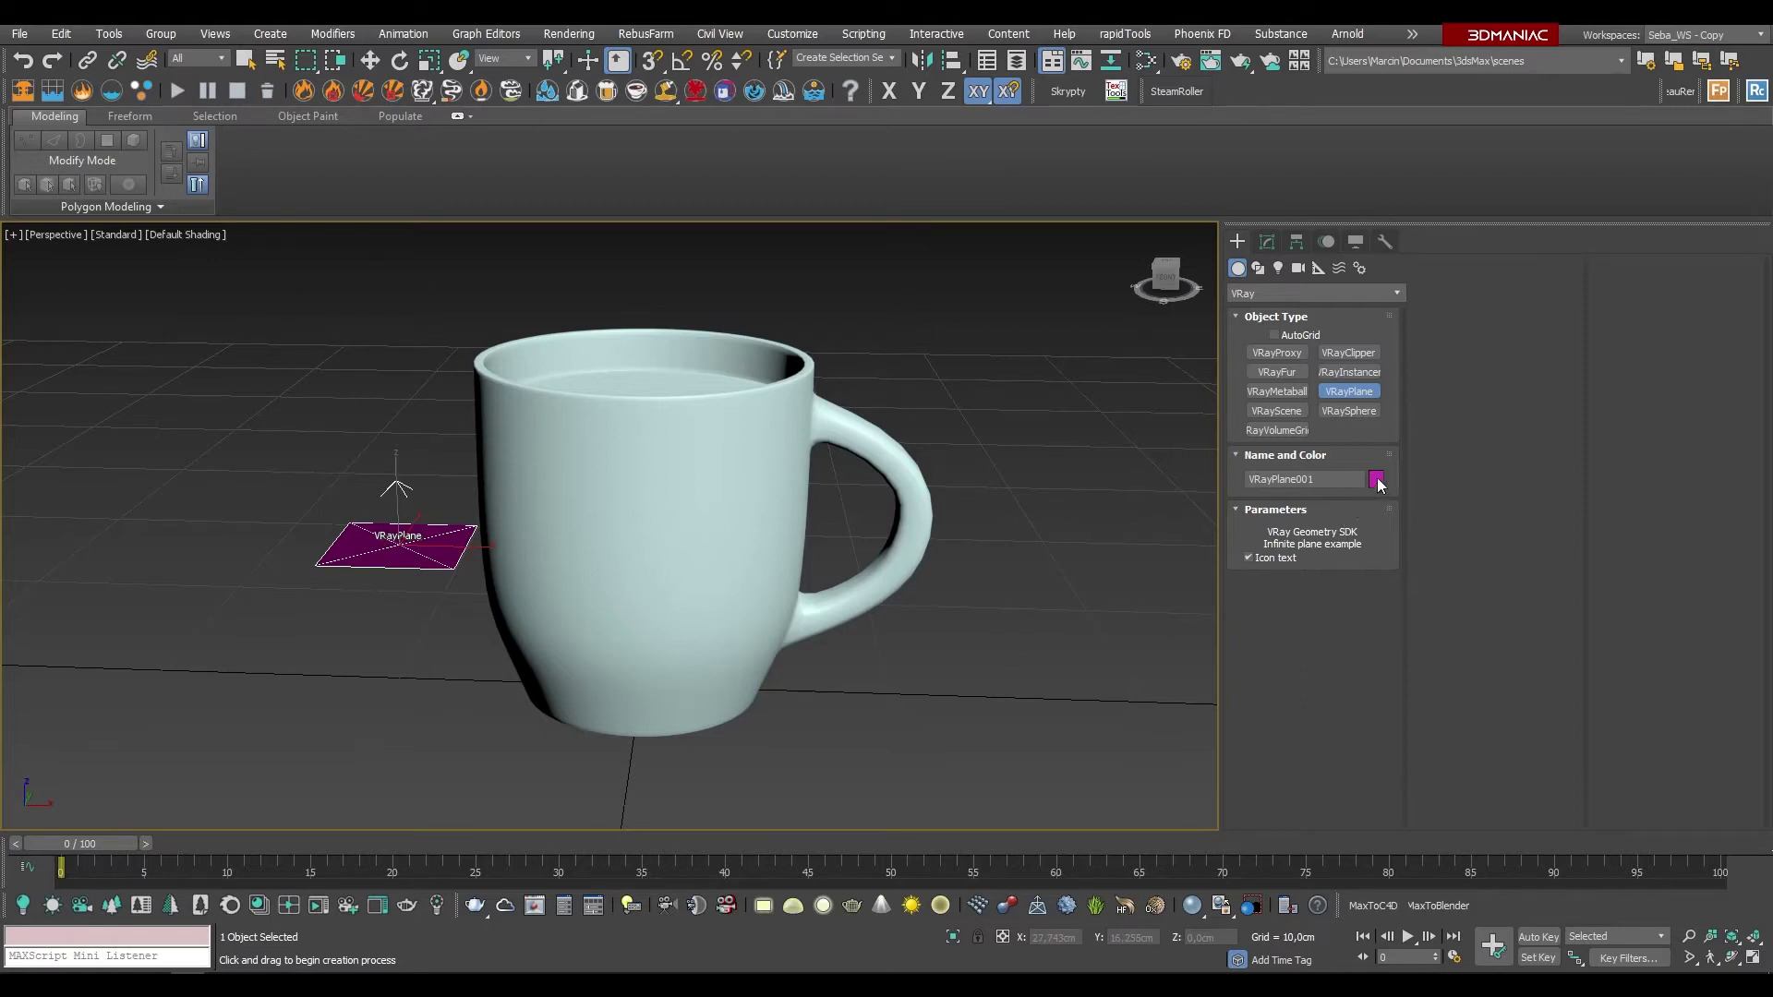
{"action": "left_click", "coordinate": [1376, 480]}
{"action": "left_click", "coordinate": [869, 536]}
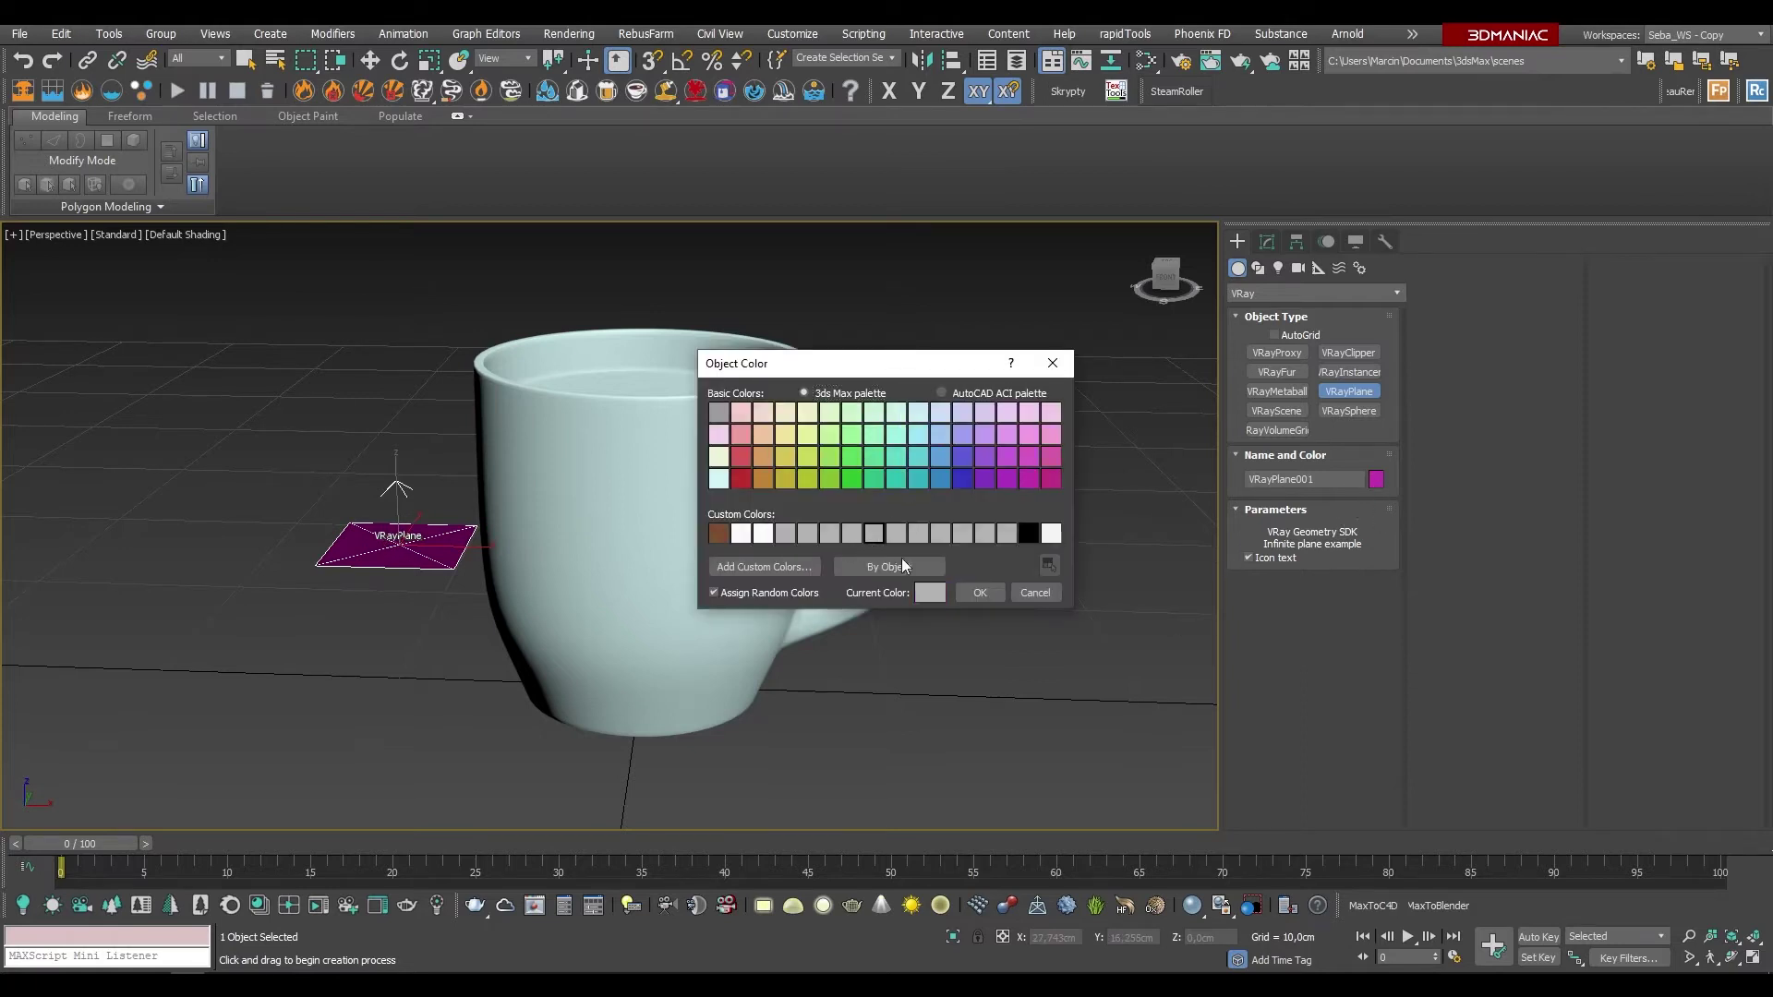
{"action": "left_click", "coordinate": [981, 594]}
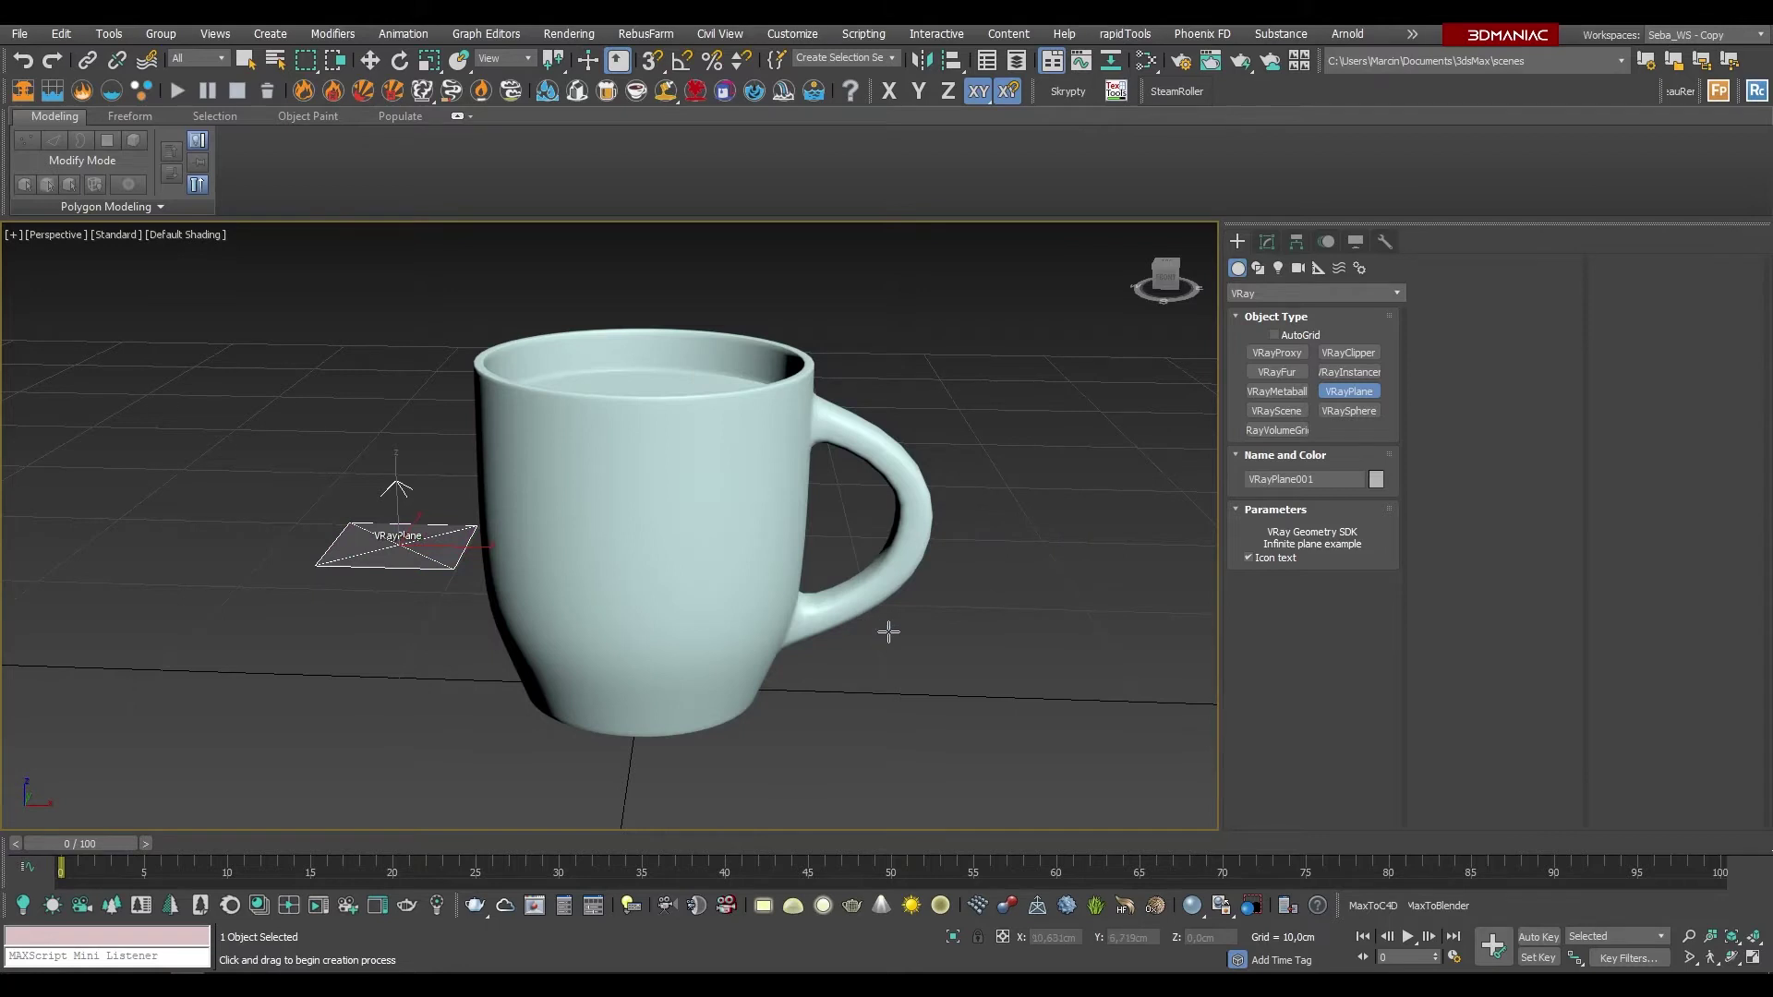
{"action": "key", "text": "q"}
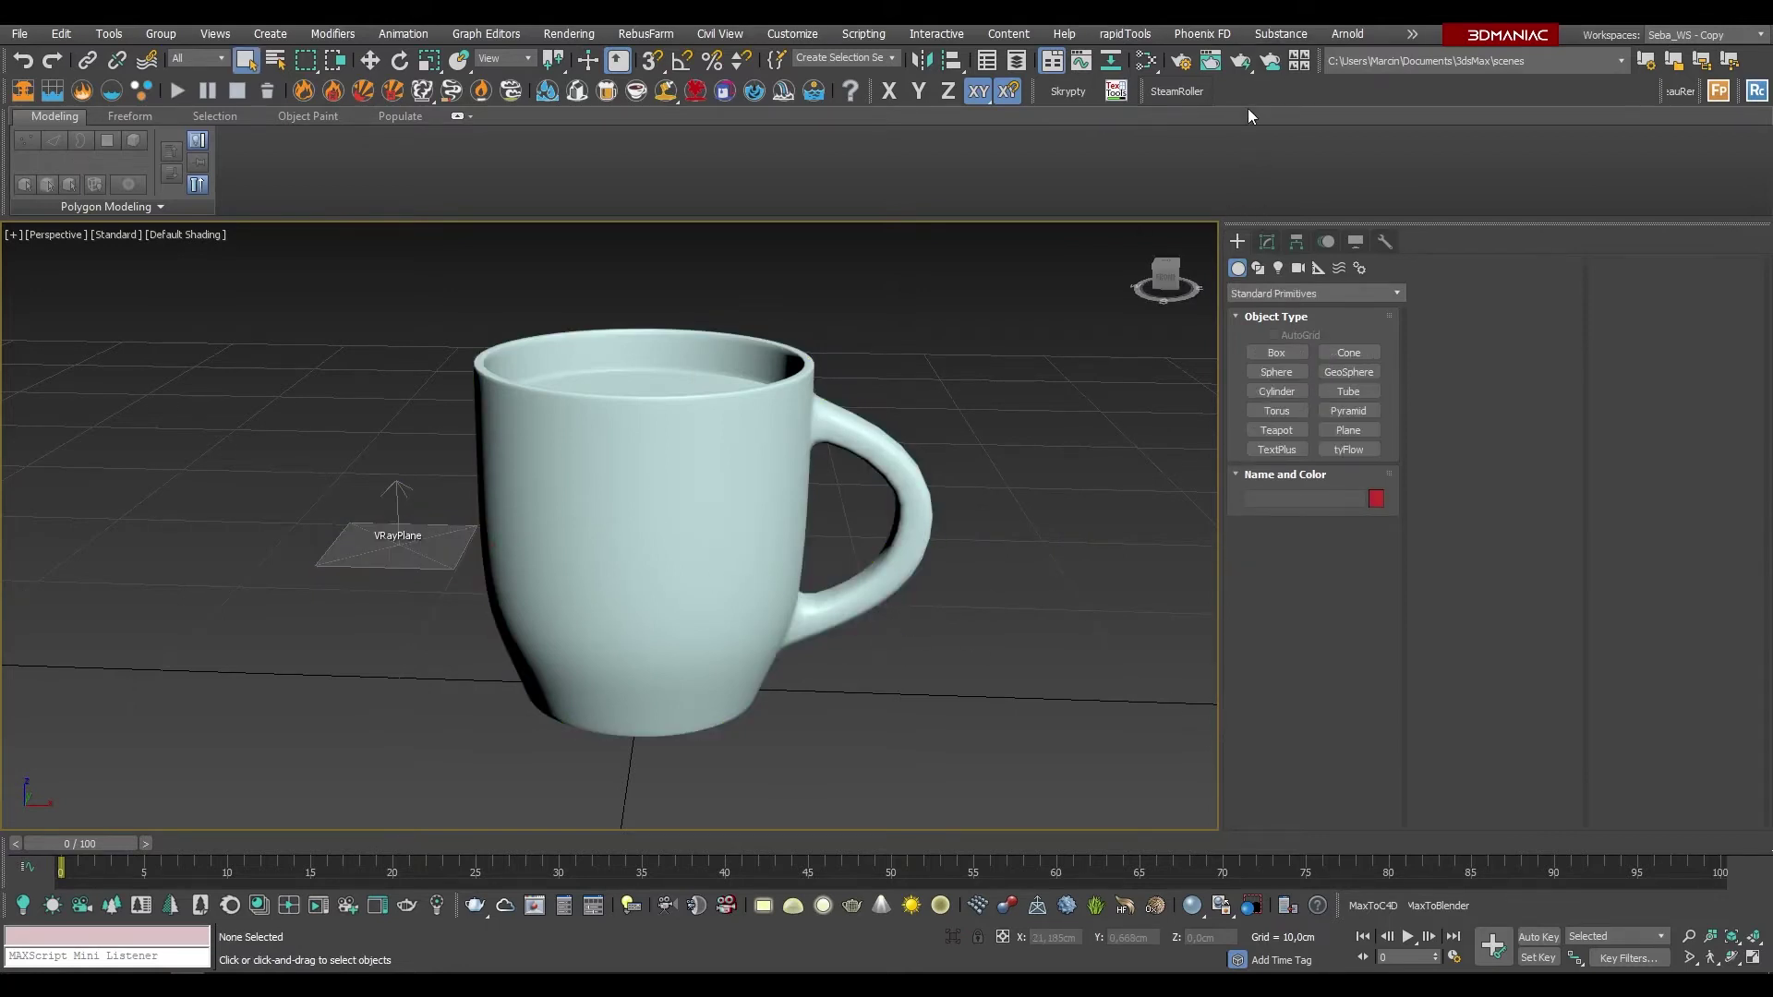
Step: Run a 640×480 test render of the perspective view, which comes out completely black
{"action": "left_click", "coordinate": [1245, 70]}
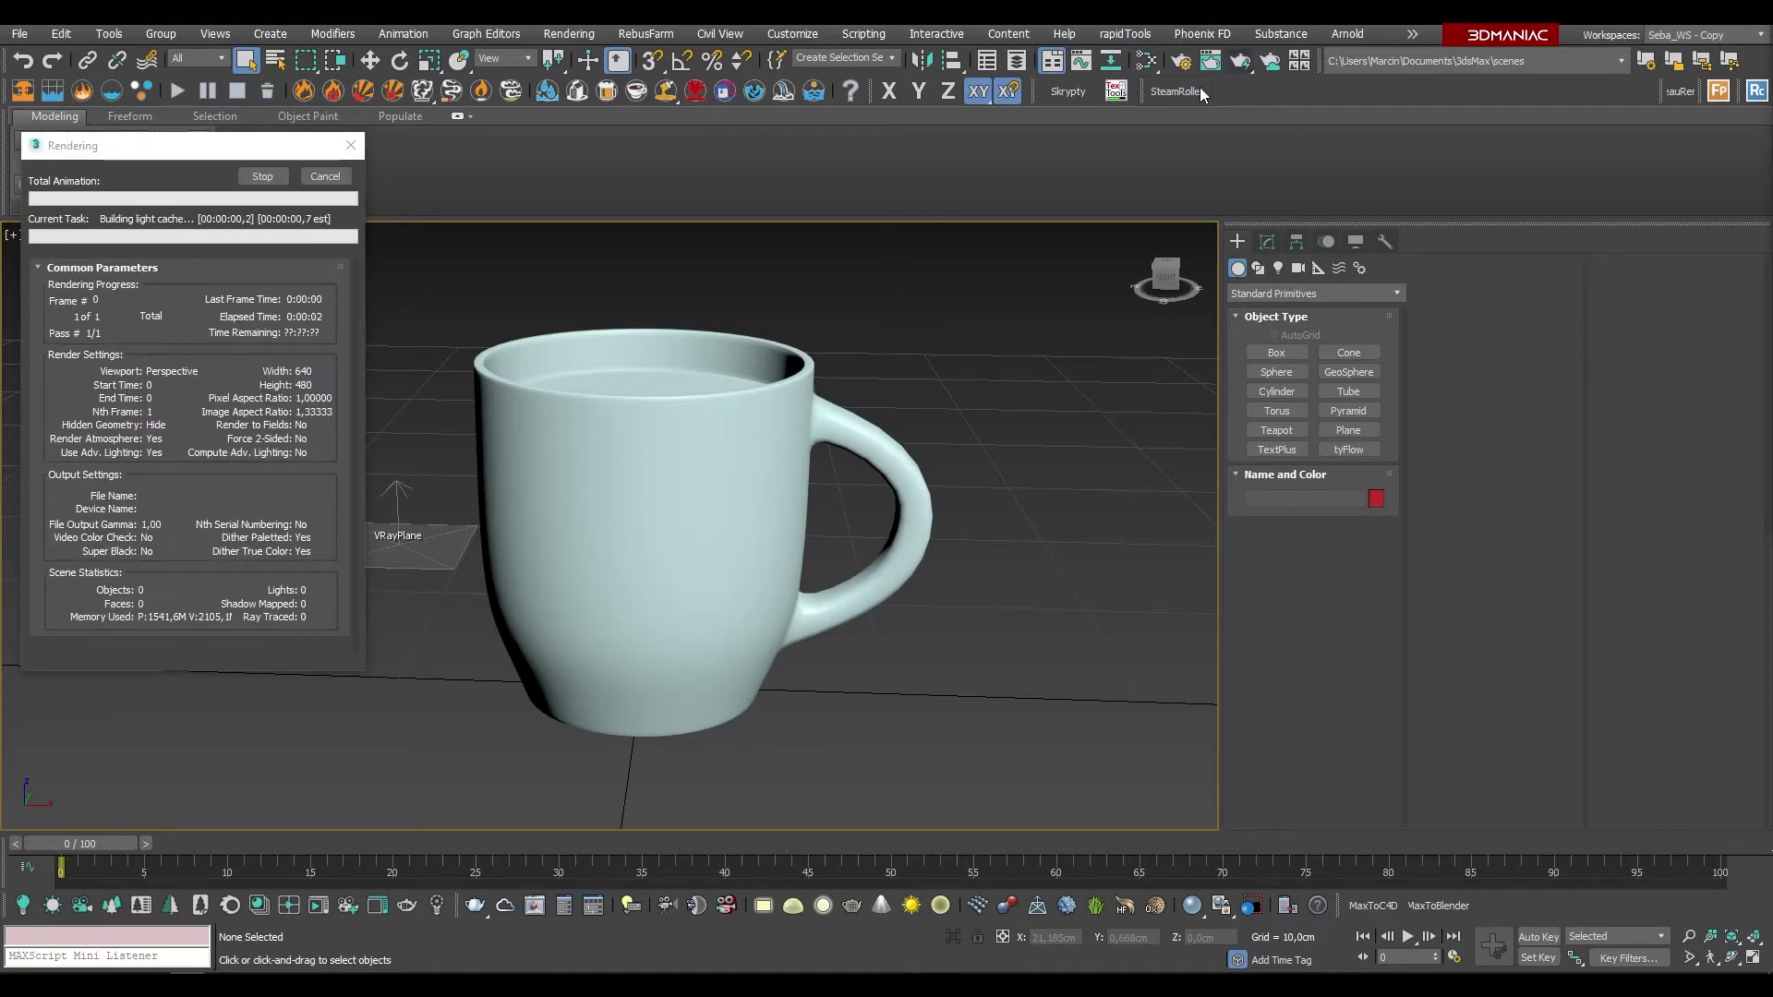
{"action": "left_click_drag", "start_coordinate": [1631, 123], "coordinate": [1382, 170]}
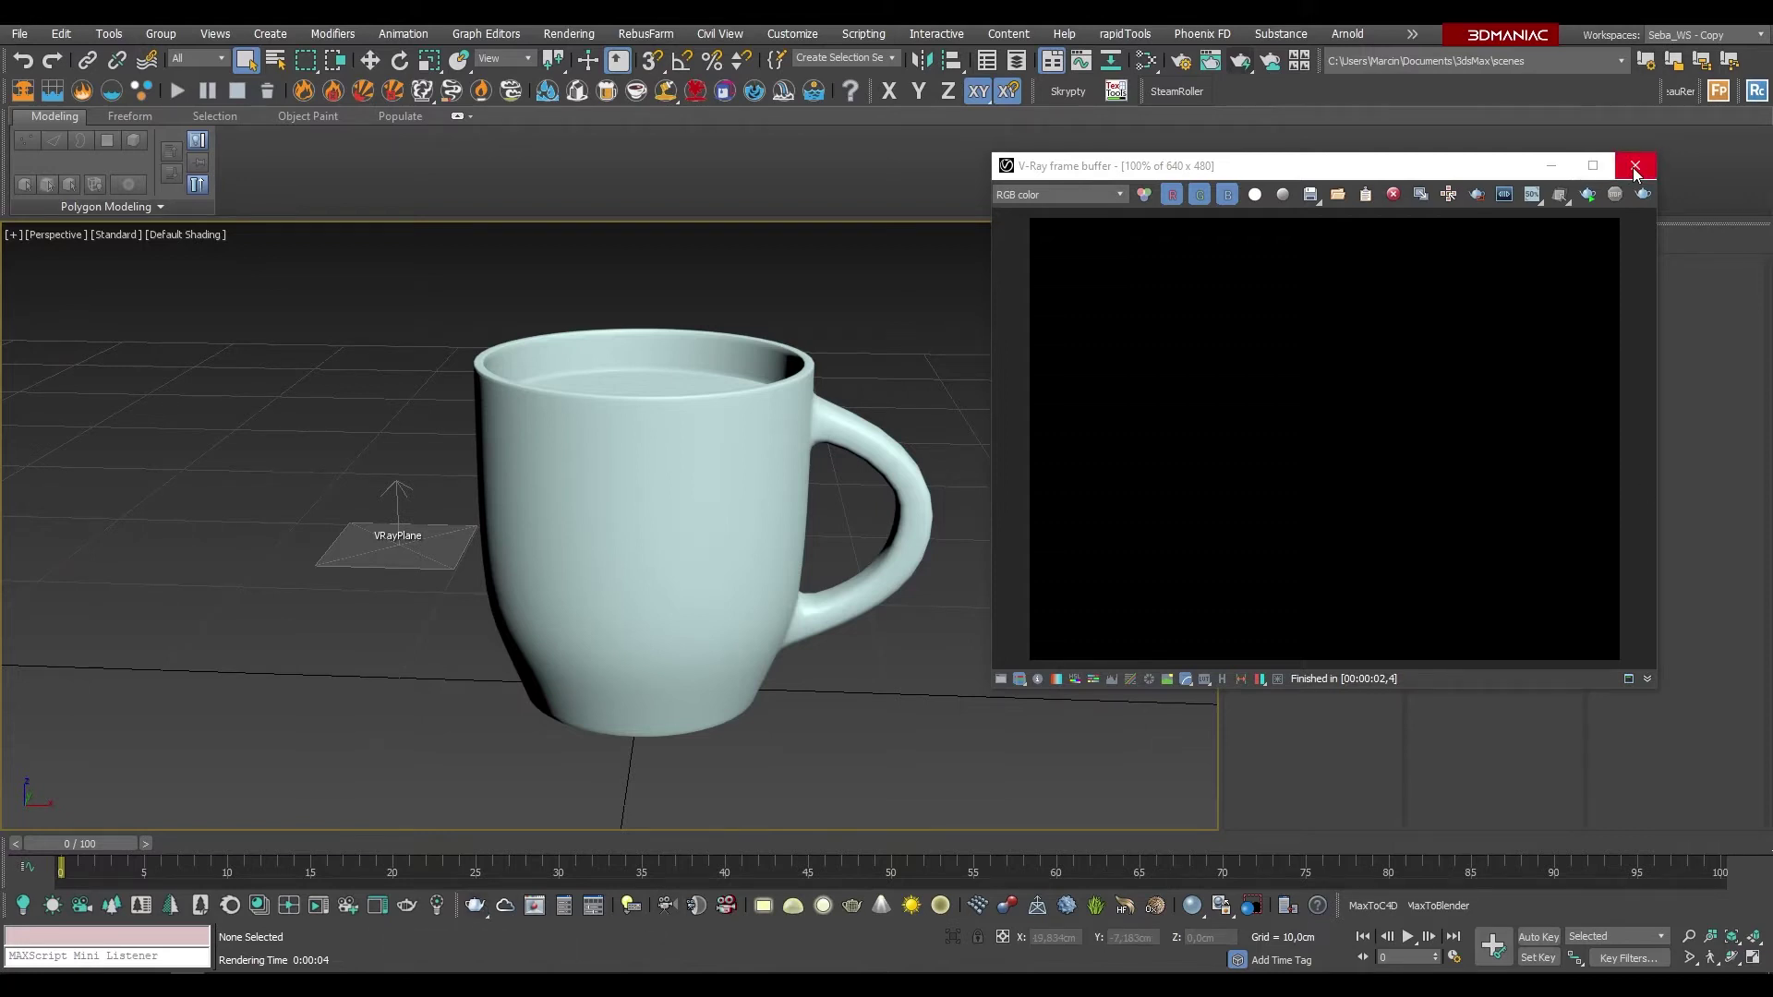
{"action": "left_click_drag", "start_coordinate": [1446, 172], "coordinate": [1490, 291]}
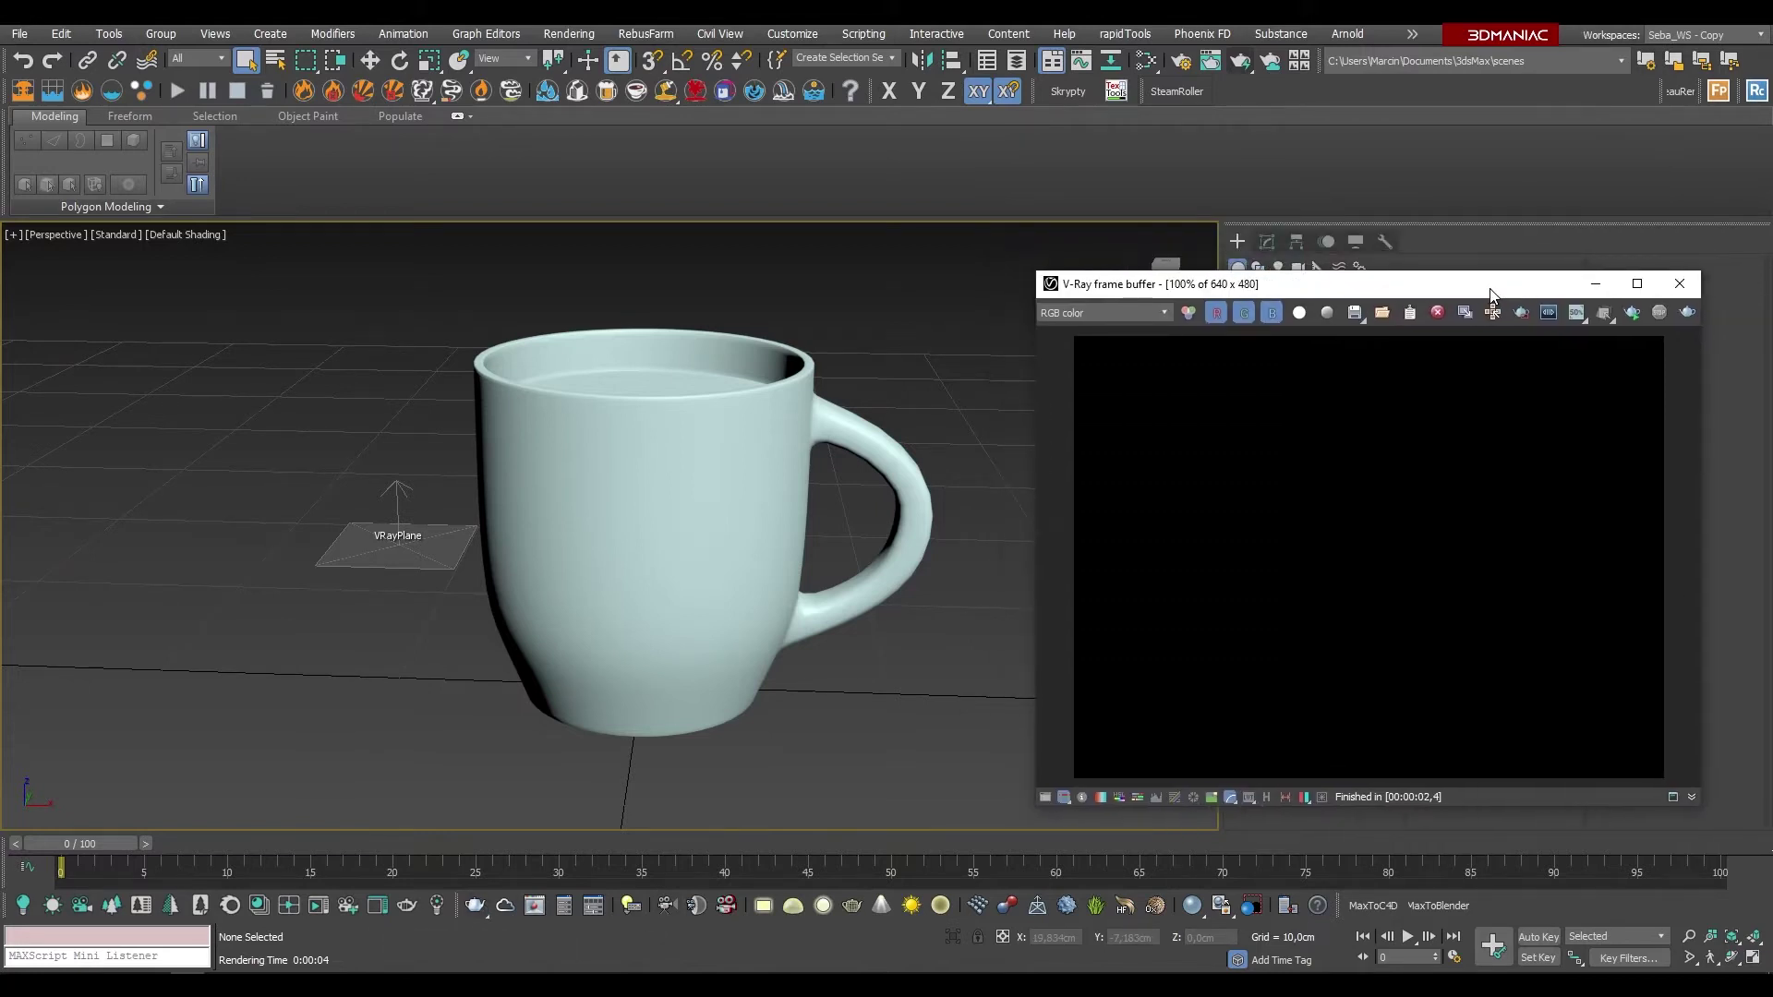
{"action": "left_click", "coordinate": [793, 907]}
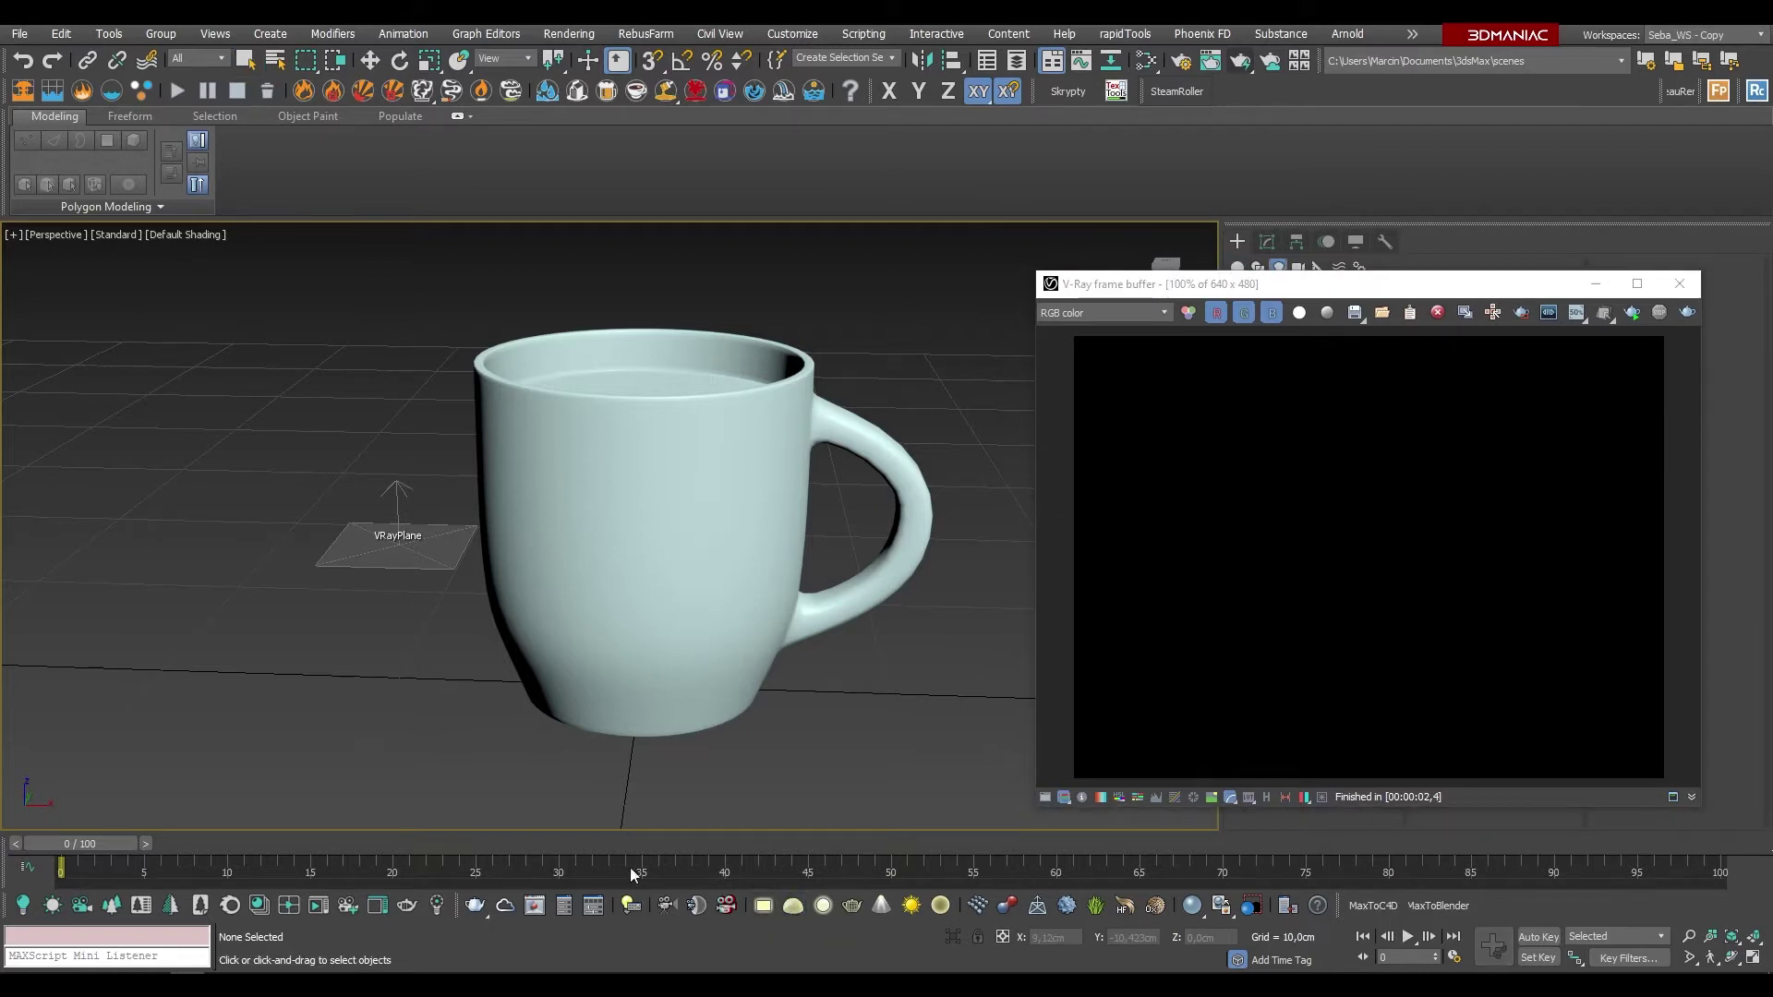
Step: Add a V-Ray dome light and re-render, showing the mug lit on a pale grey floor
{"action": "left_click", "coordinate": [226, 656]}
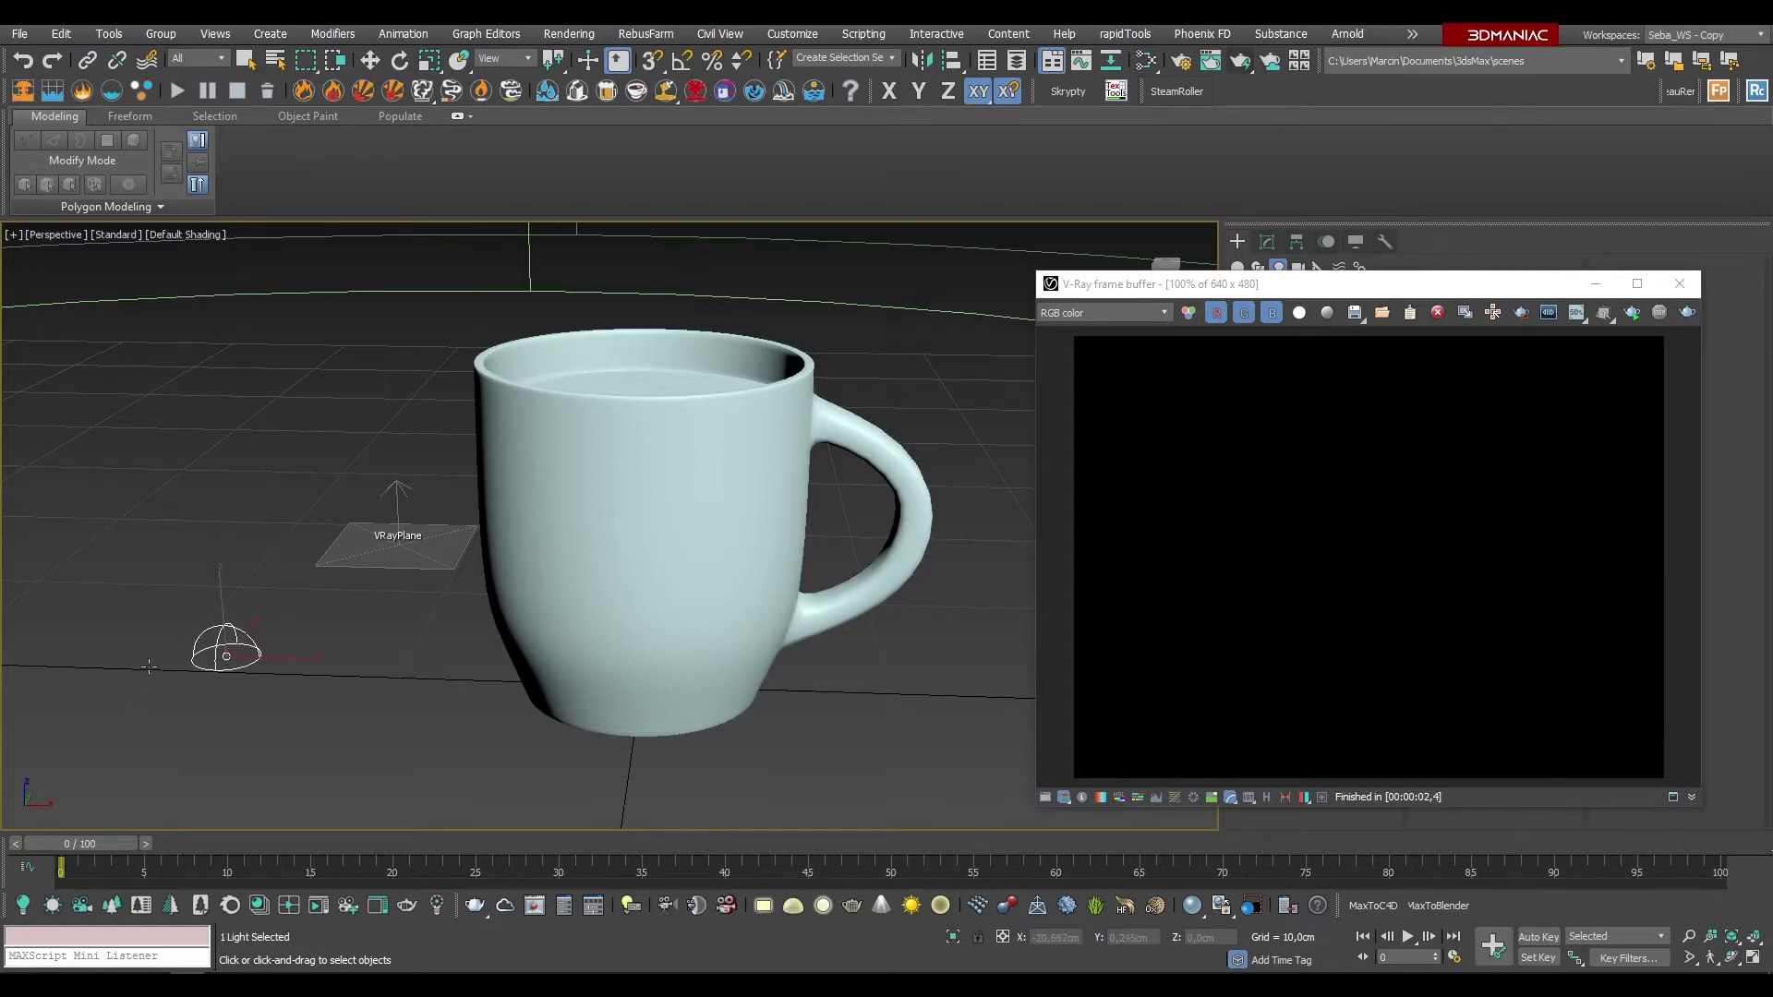
{"action": "scroll", "coordinate": [479, 597], "scroll_direction": "down", "scroll_amount": 3}
{"action": "scroll", "coordinate": [478, 597], "scroll_direction": "down", "scroll_amount": 5}
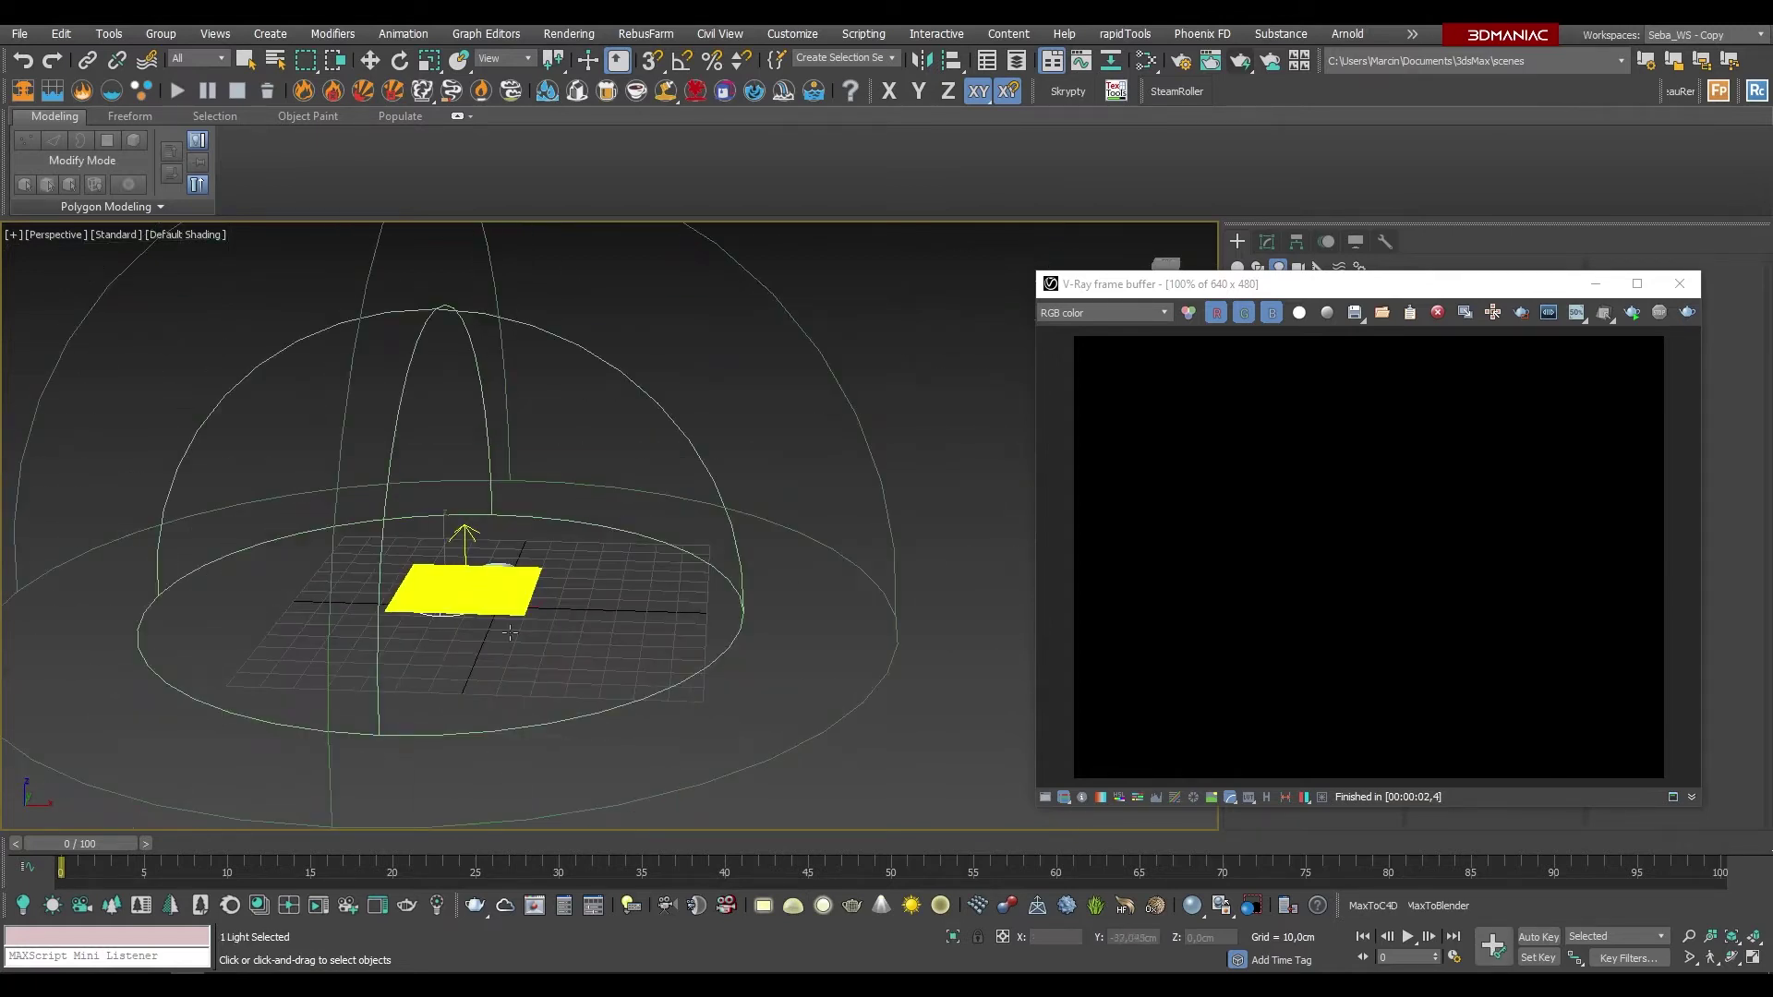
{"action": "scroll", "coordinate": [441, 587], "scroll_direction": "up", "scroll_amount": 2}
{"action": "scroll", "coordinate": [434, 591], "scroll_direction": "up", "scroll_amount": 3}
{"action": "scroll", "coordinate": [739, 620], "scroll_direction": "up", "scroll_amount": 2}
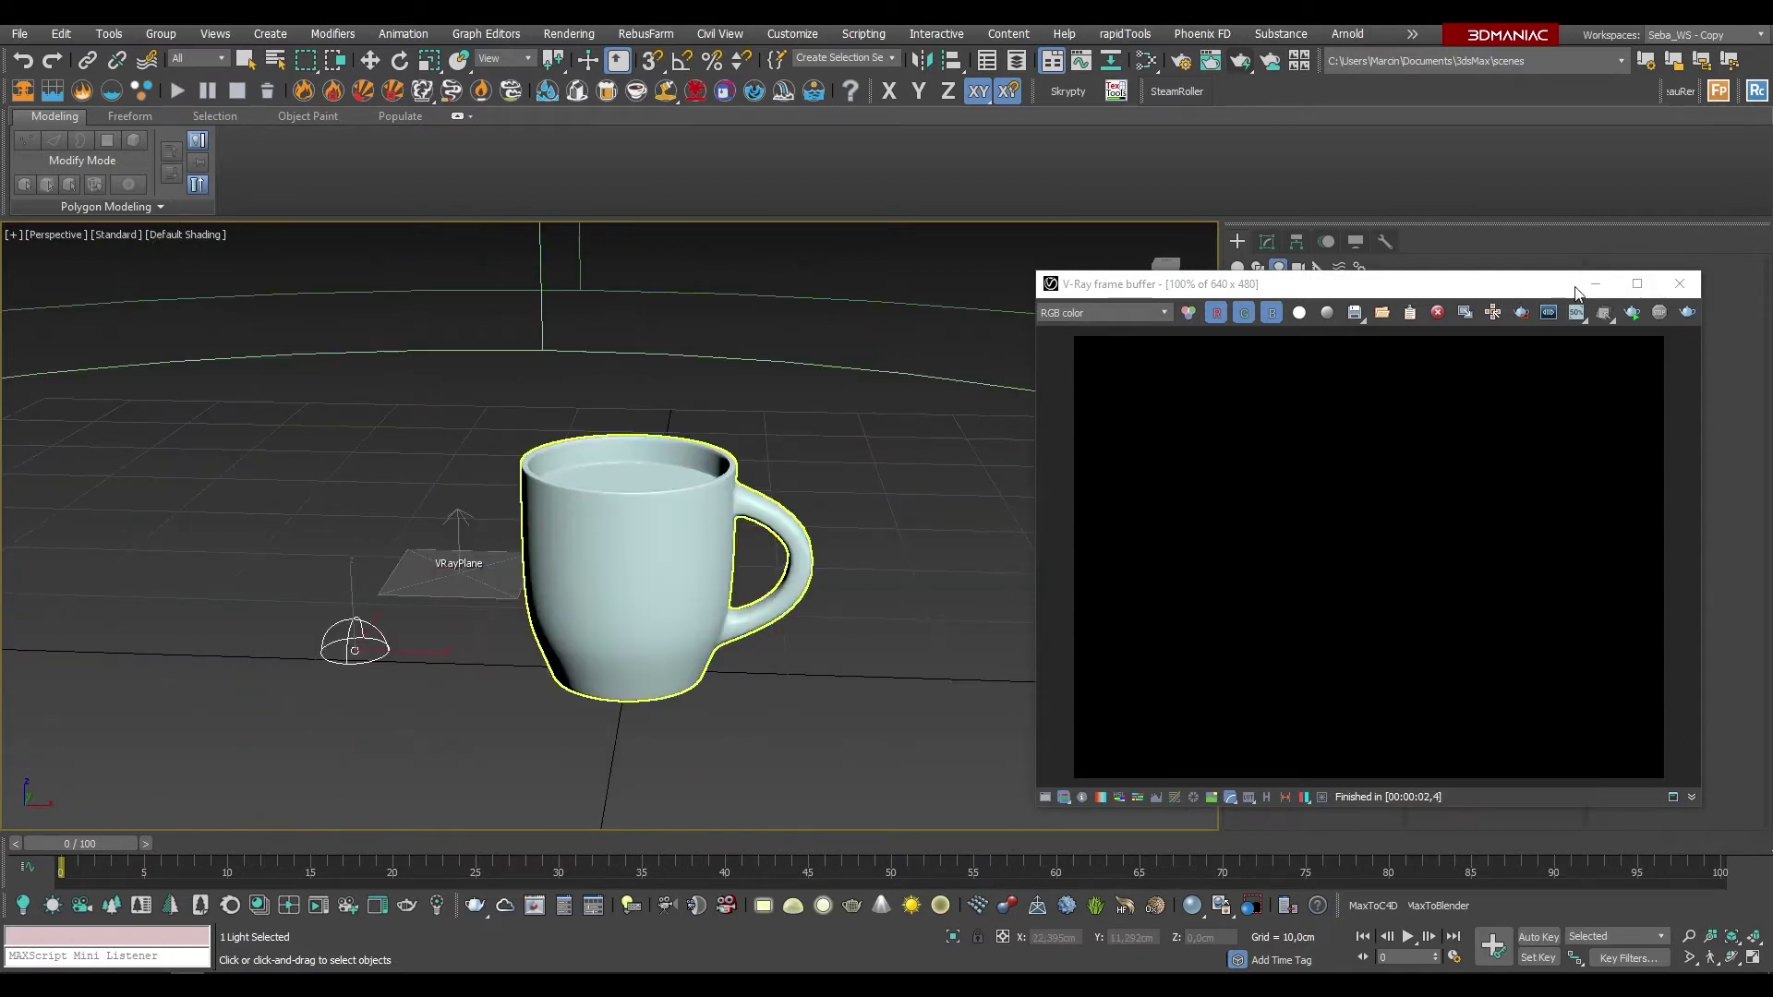
{"action": "left_click", "coordinate": [1238, 67]}
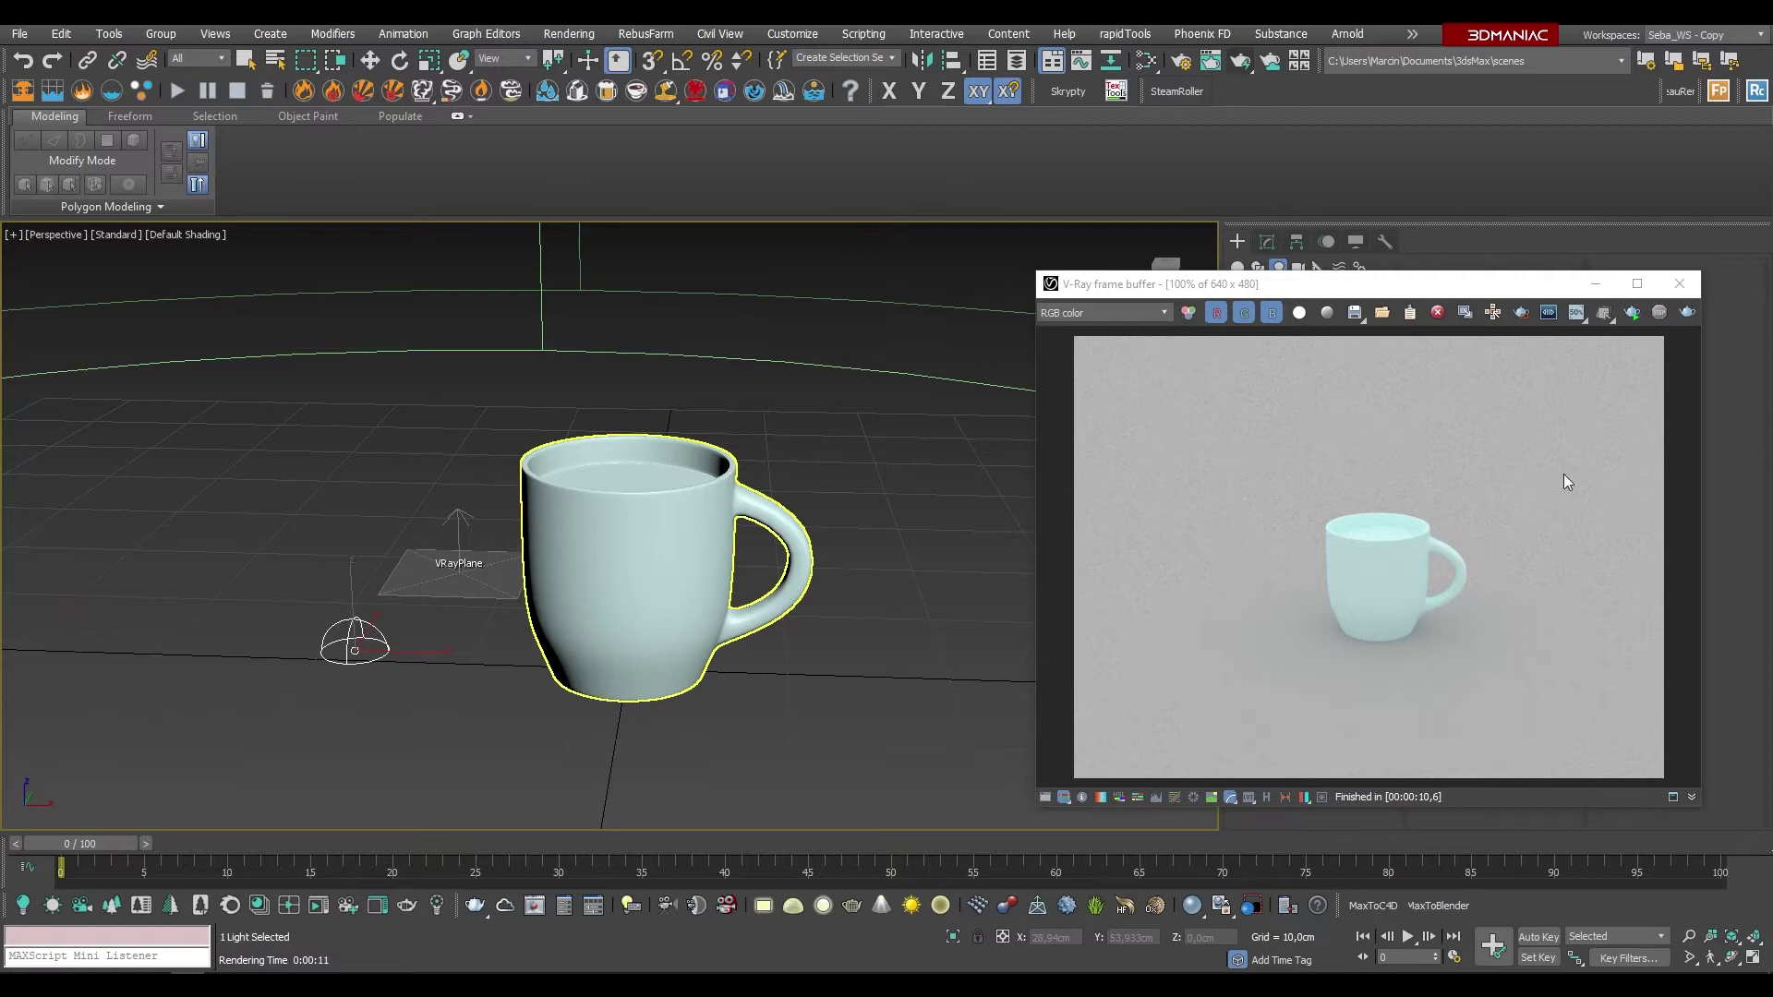
{"action": "left_click", "coordinate": [1680, 284]}
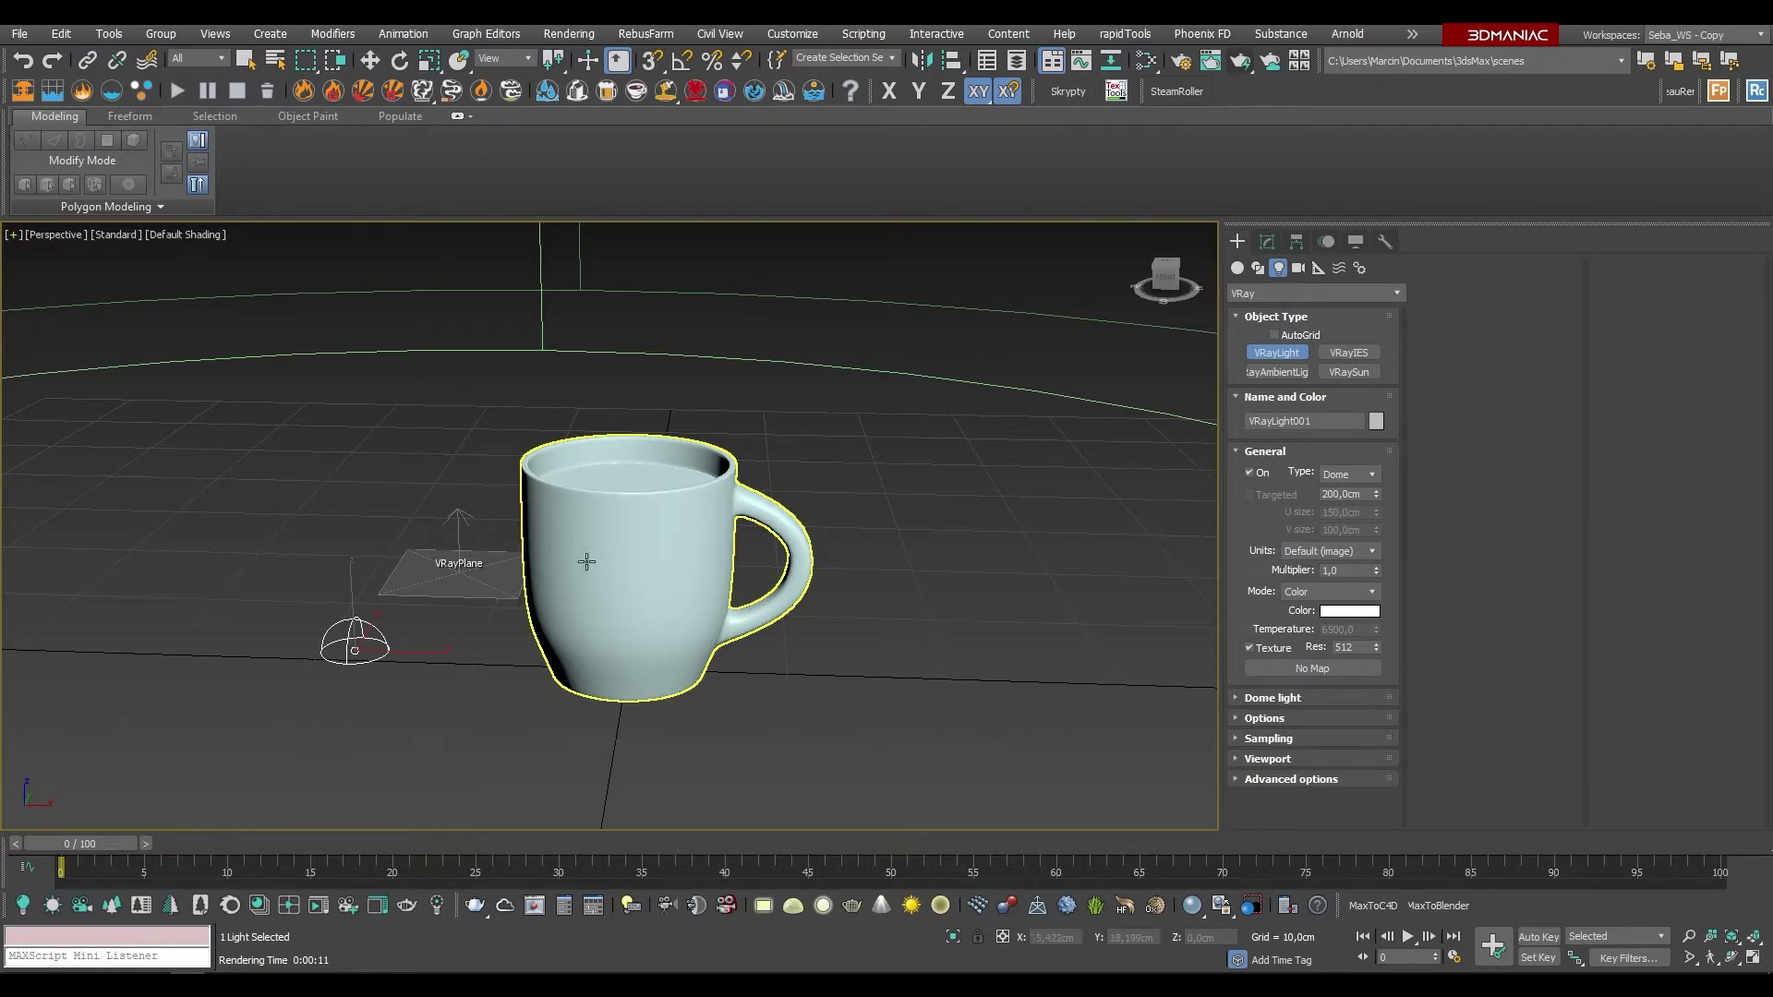
Step: Turn on the safe frame and place a second V-Ray dome light in the scene
{"action": "key", "text": "shift+f"}
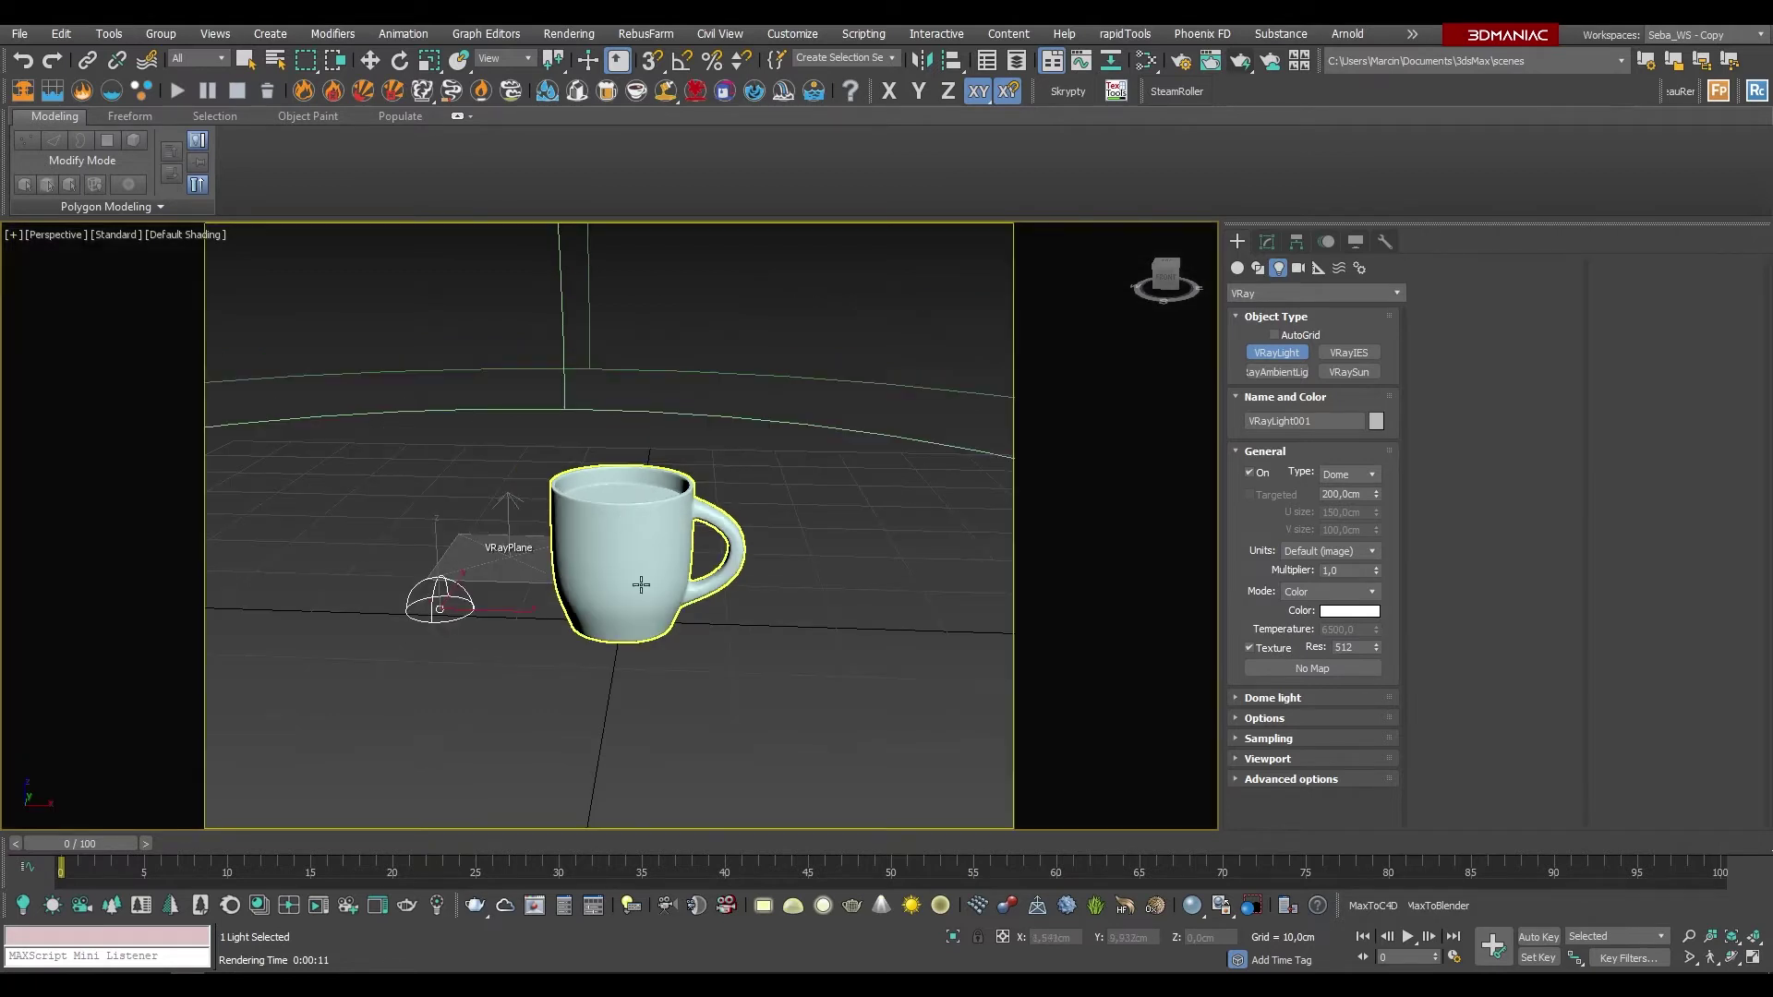
{"action": "scroll", "coordinate": [665, 565], "scroll_direction": "up", "scroll_amount": 3}
{"action": "scroll", "coordinate": [680, 558], "scroll_direction": "up", "scroll_amount": 2}
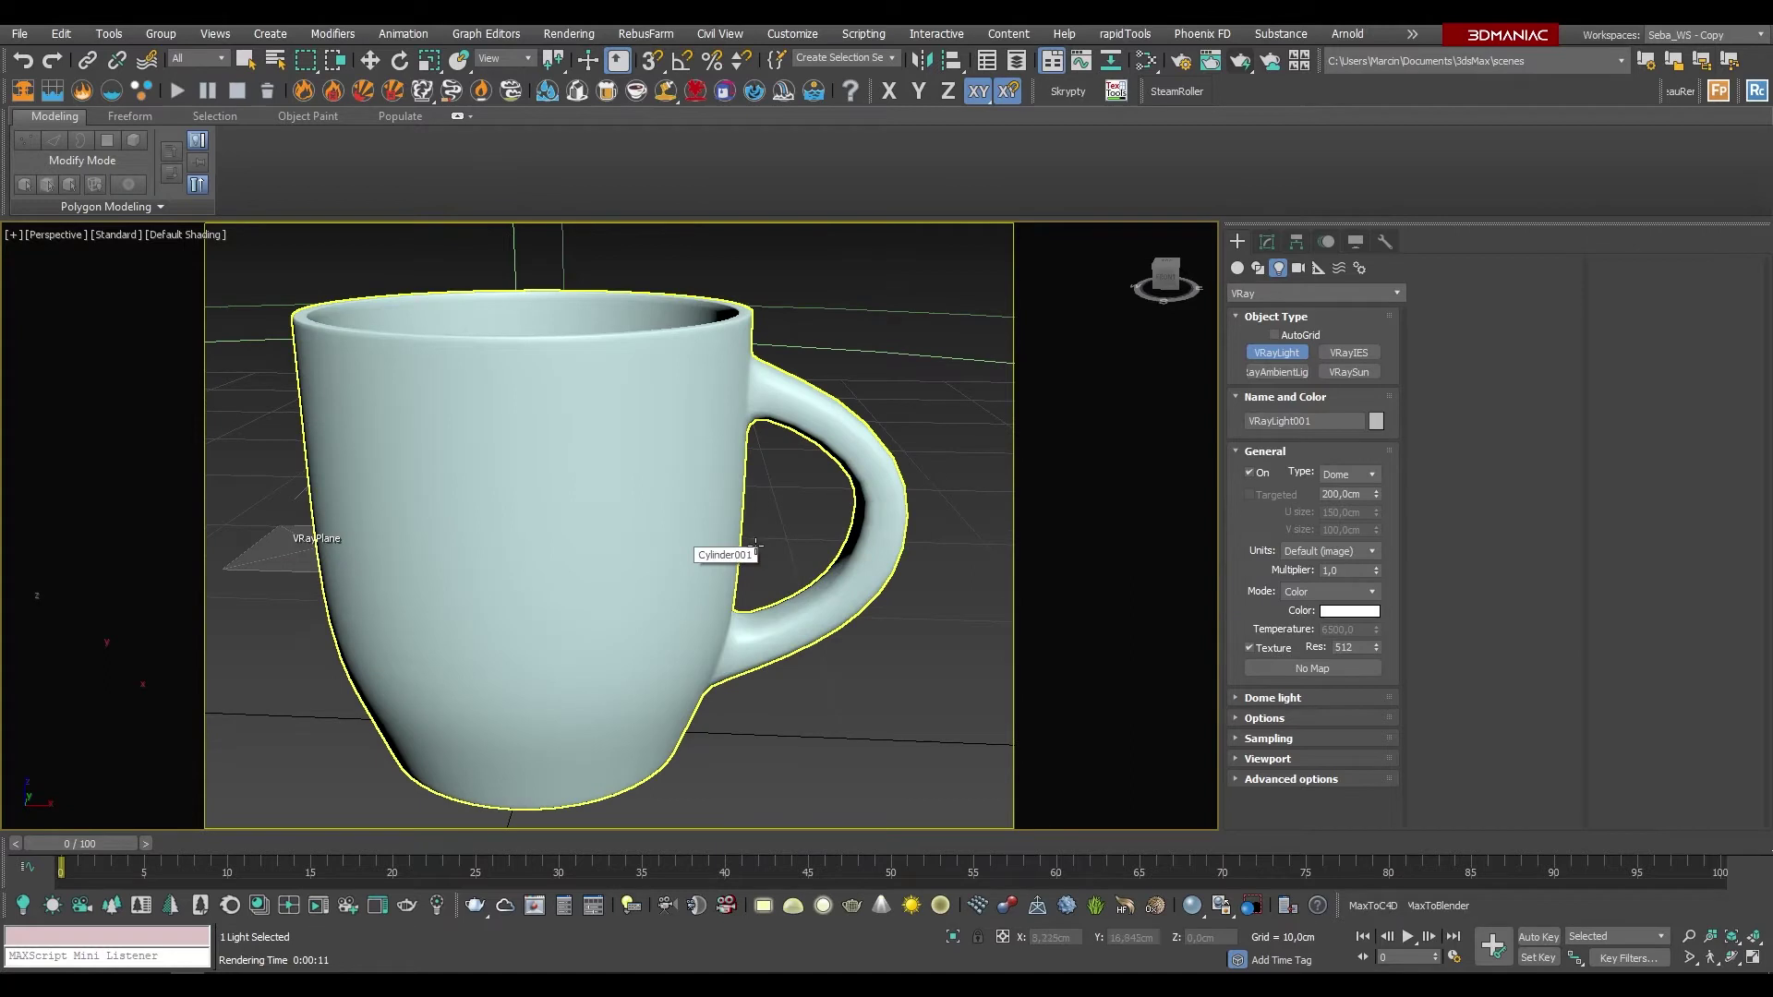
{"action": "scroll", "coordinate": [730, 558], "scroll_direction": "down", "scroll_amount": 2}
{"action": "middle_click_drag", "start_coordinate": [789, 554], "coordinate": [770, 551], "text": "alt"}
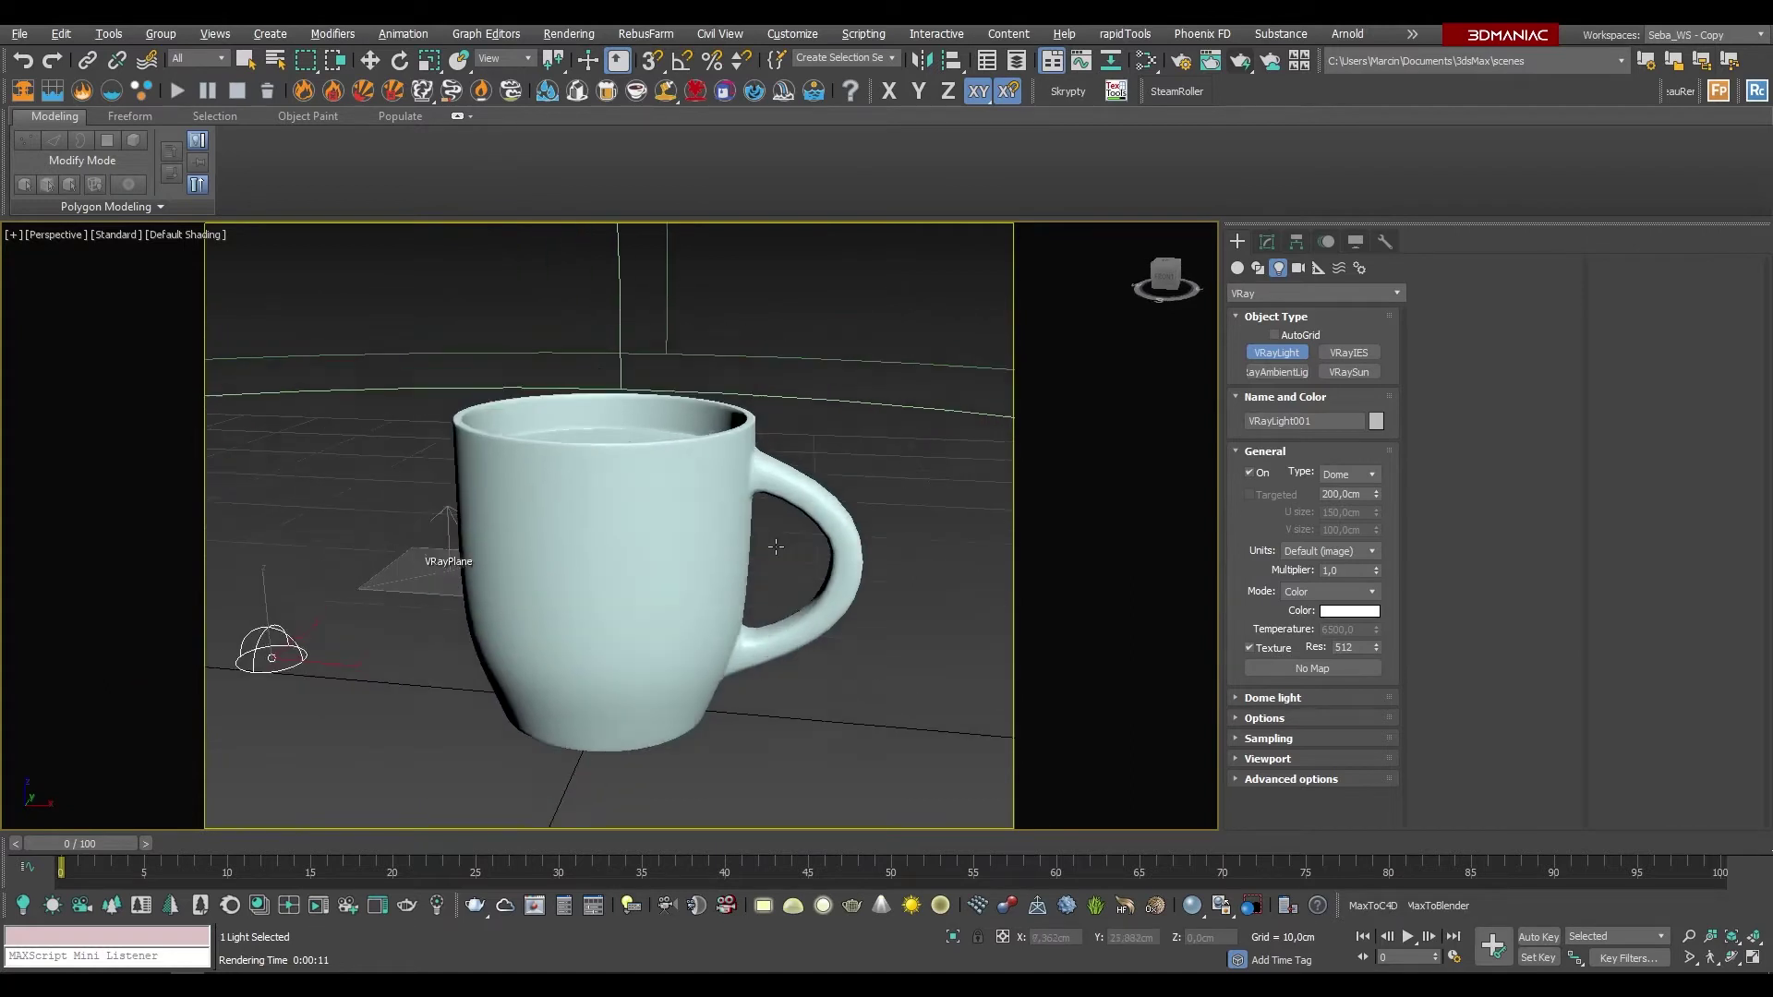
{"action": "left_click", "coordinate": [647, 550]}
{"action": "right_click", "coordinate": [832, 520]}
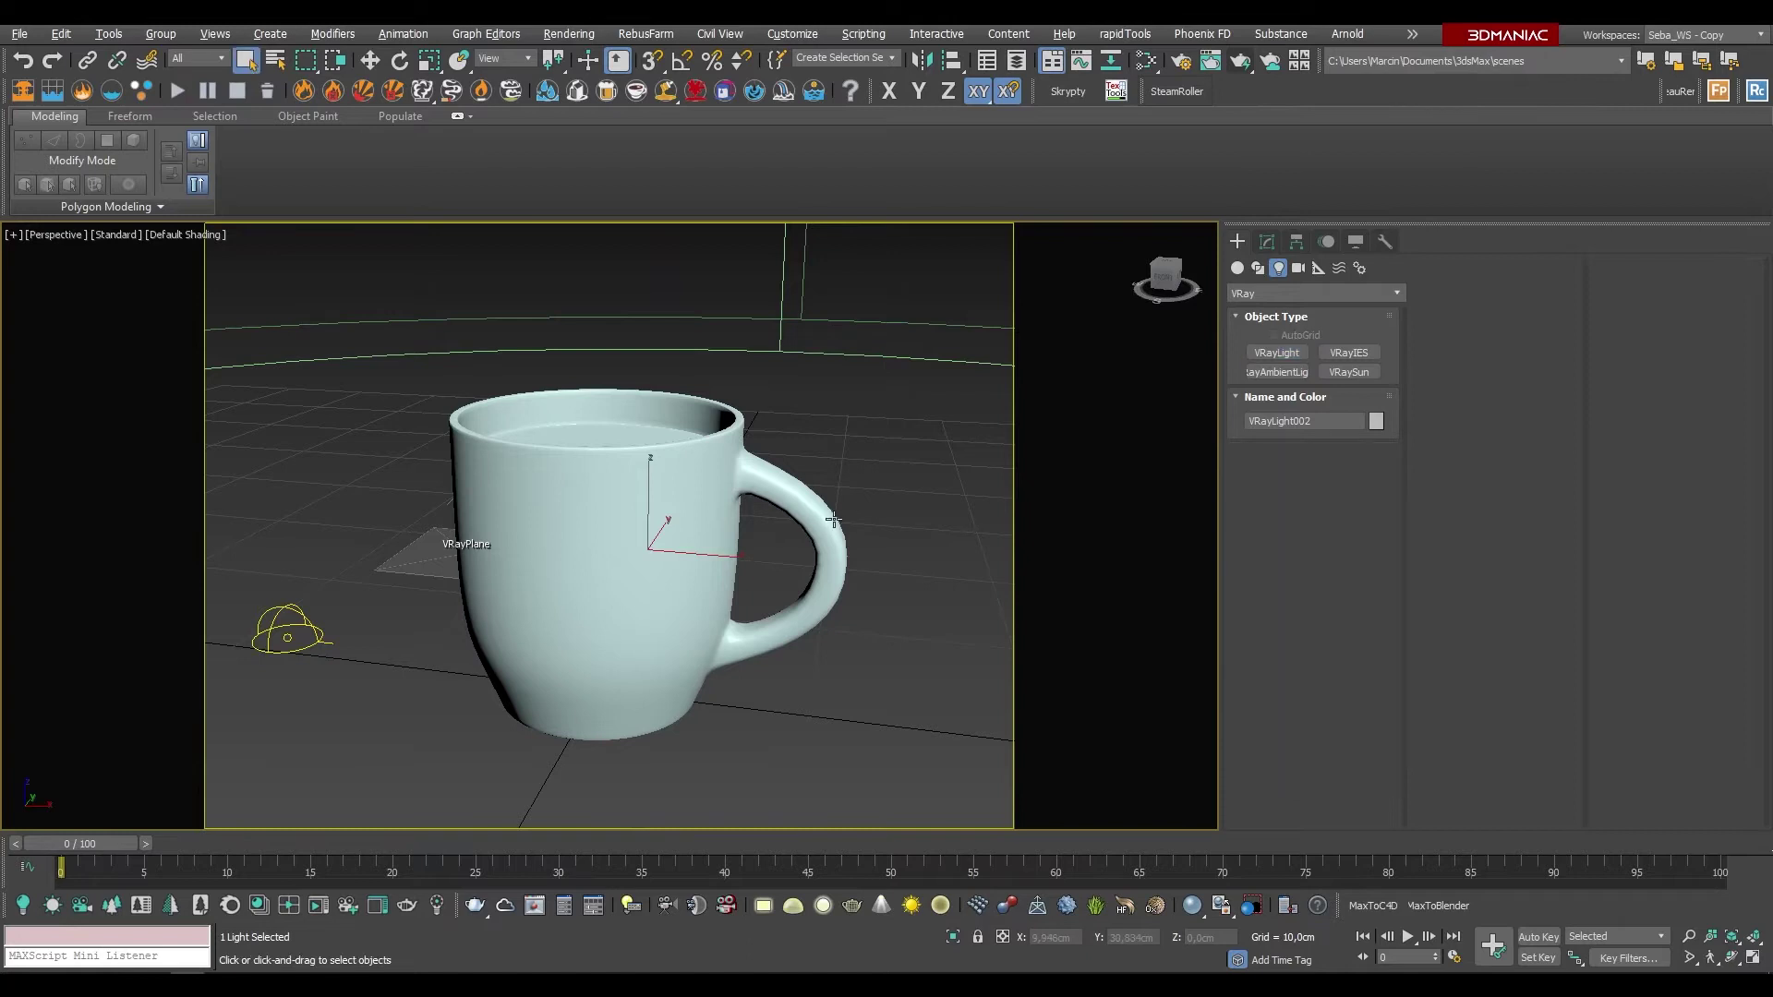
Step: Select the mug, run a test render of it, then close the render window
{"action": "left_click", "coordinate": [595, 536]}
{"action": "mouse_move", "coordinate": [657, 536]}
{"action": "middle_mouse_down", "text": "alt"}
{"action": "mouse_move", "coordinate": [1077, 530]}
{"action": "mouse_move", "coordinate": [688, 573]}
{"action": "mouse_move", "coordinate": [671, 546]}
{"action": "middle_mouse_up", "text": "alt"}
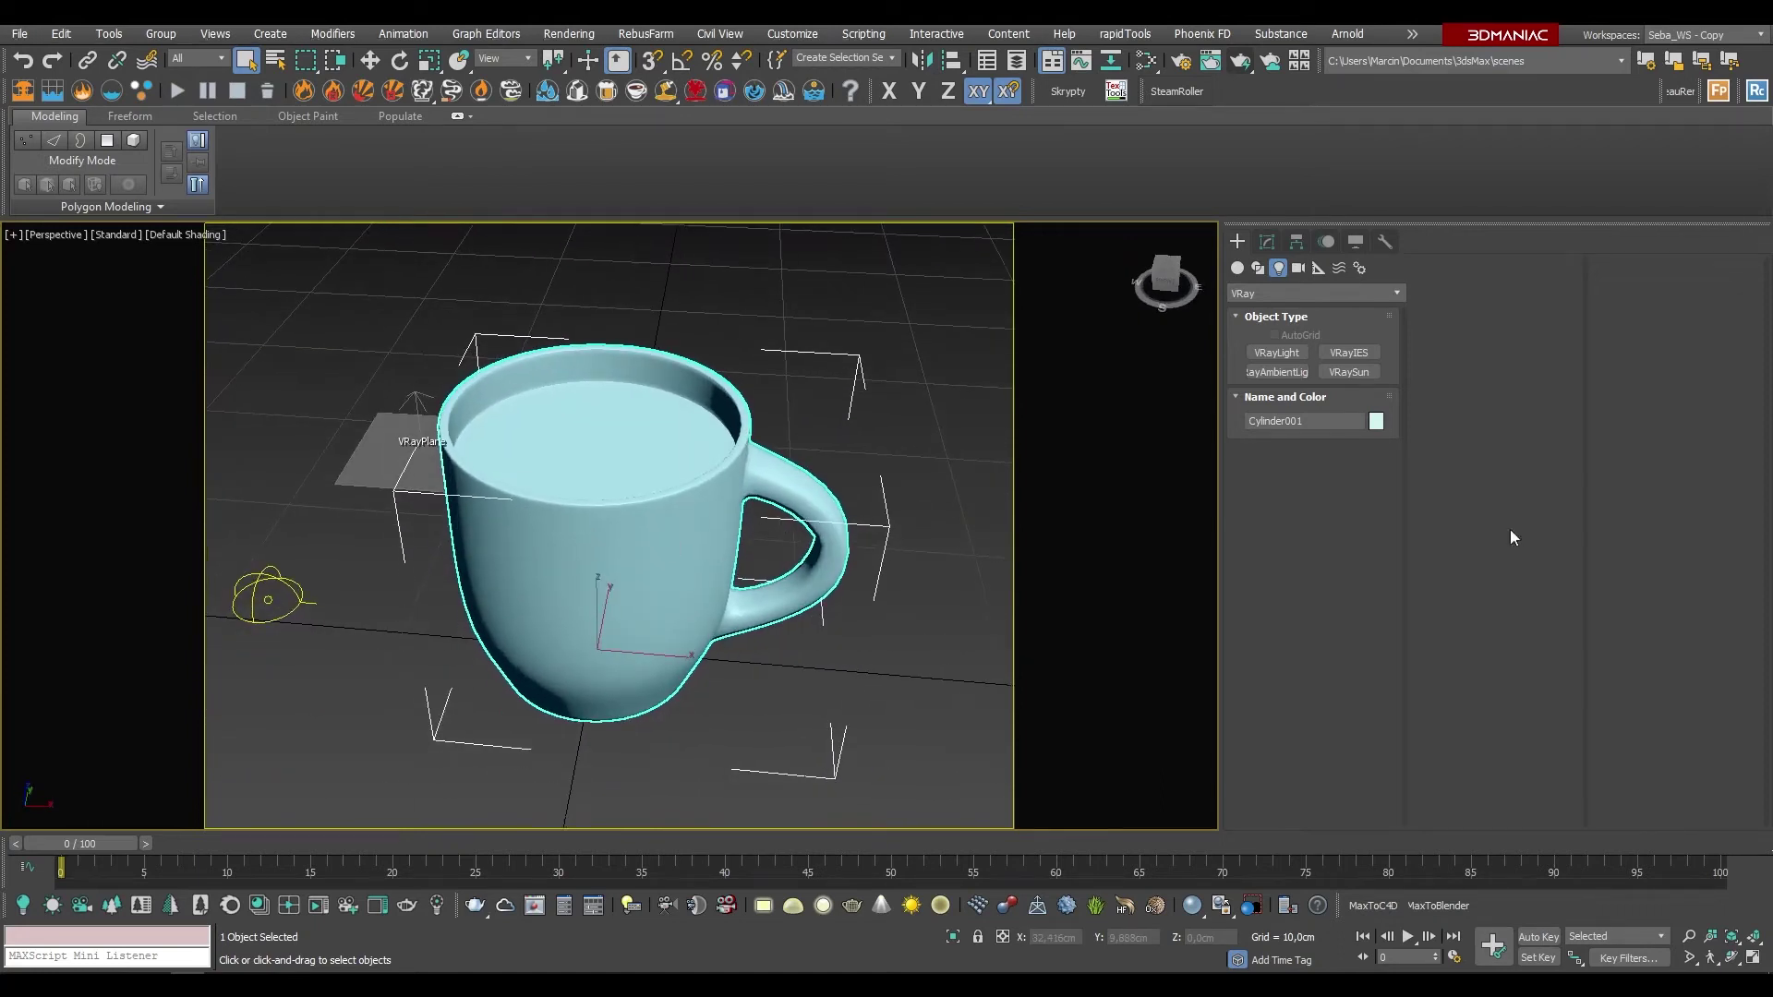
{"action": "left_click", "coordinate": [1240, 65]}
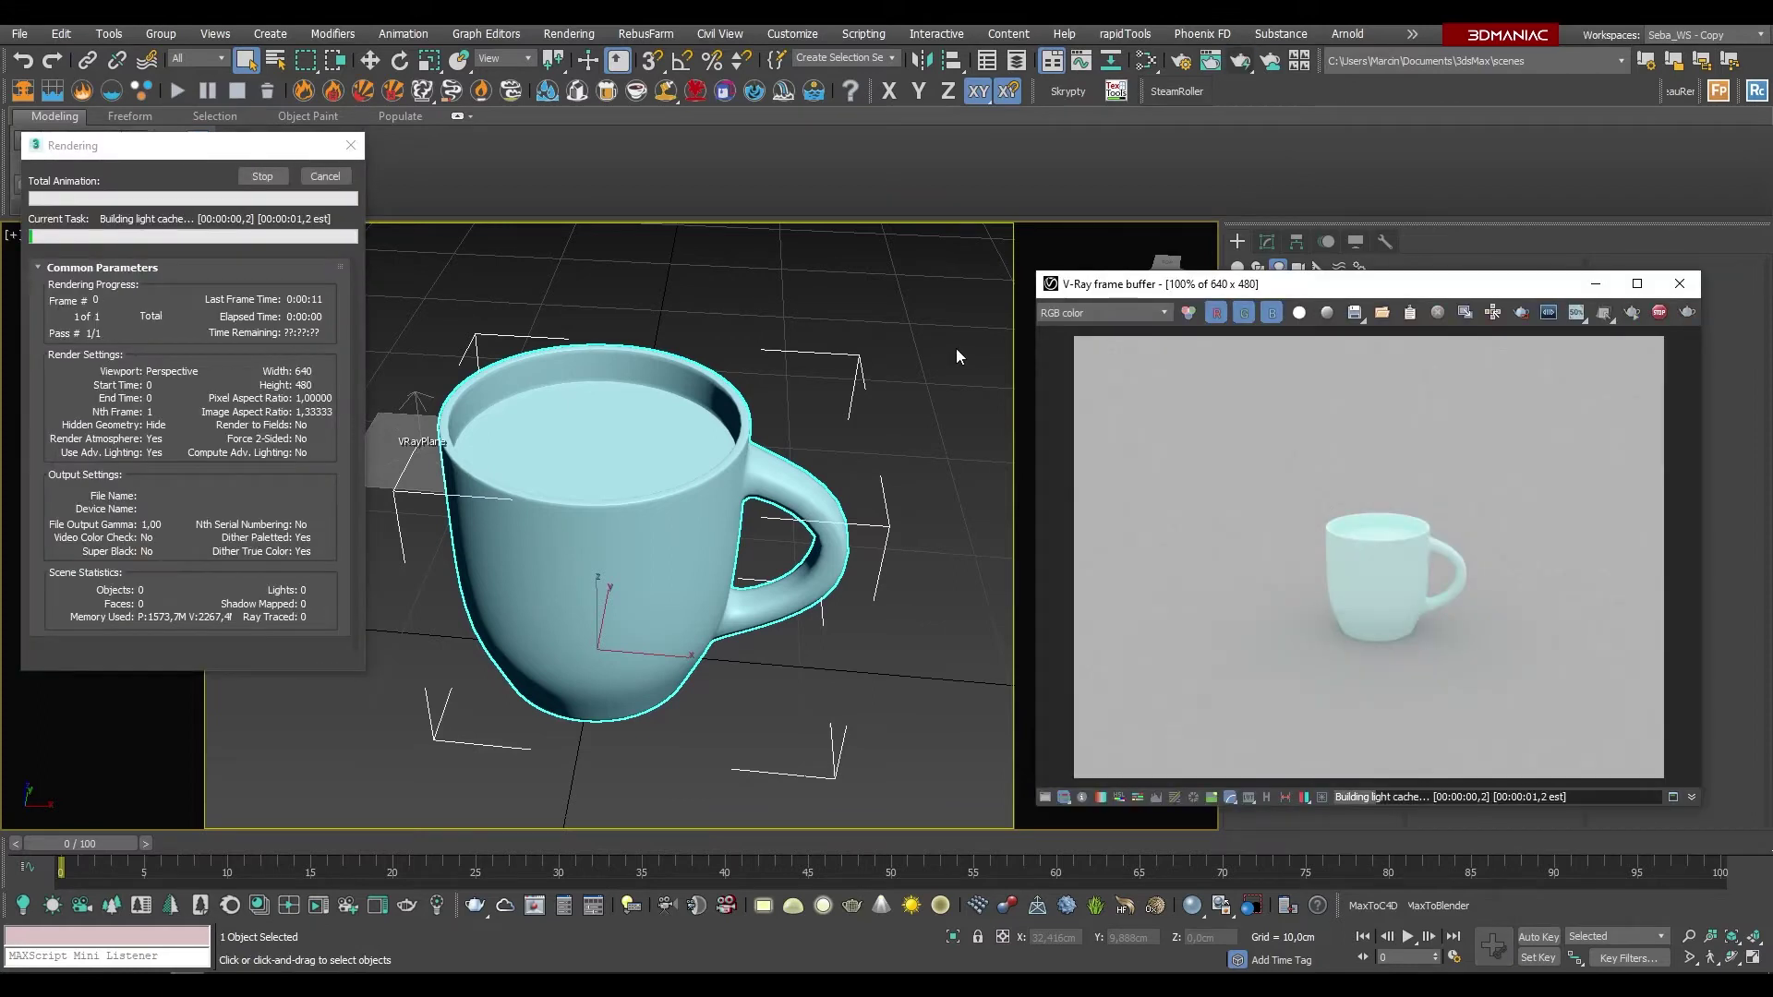
{"action": "left_click", "coordinate": [262, 175]}
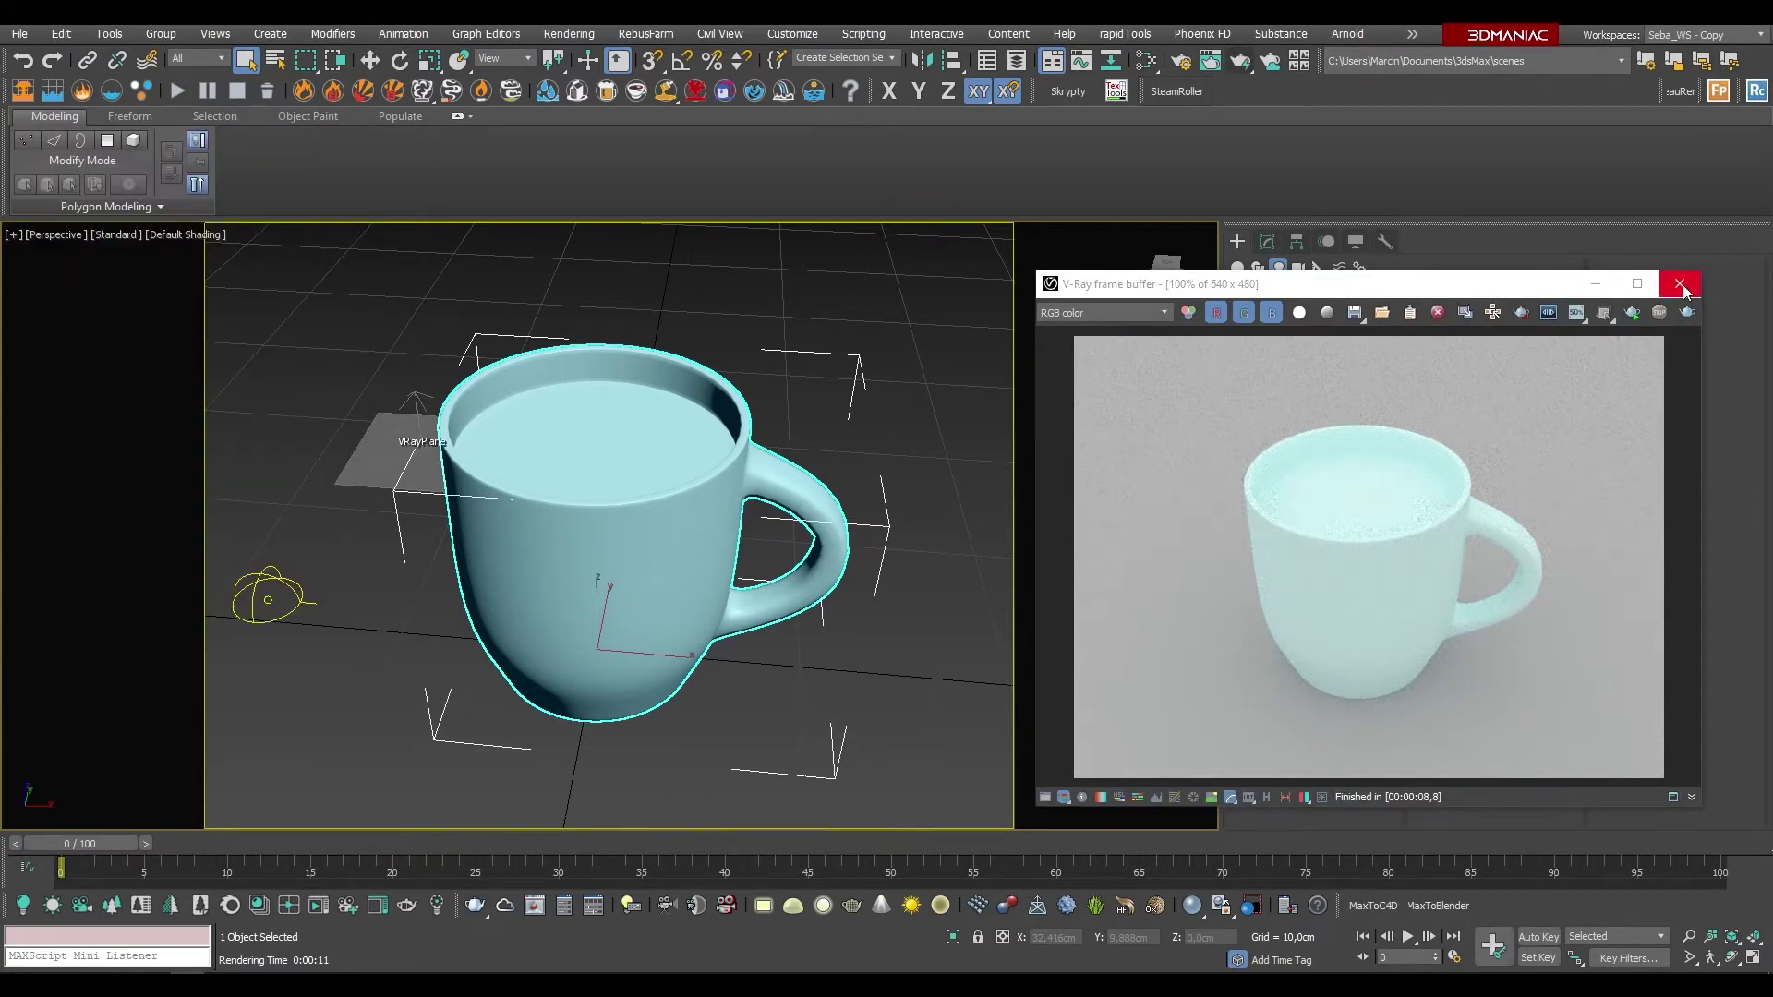
{"action": "left_click", "coordinate": [1681, 285]}
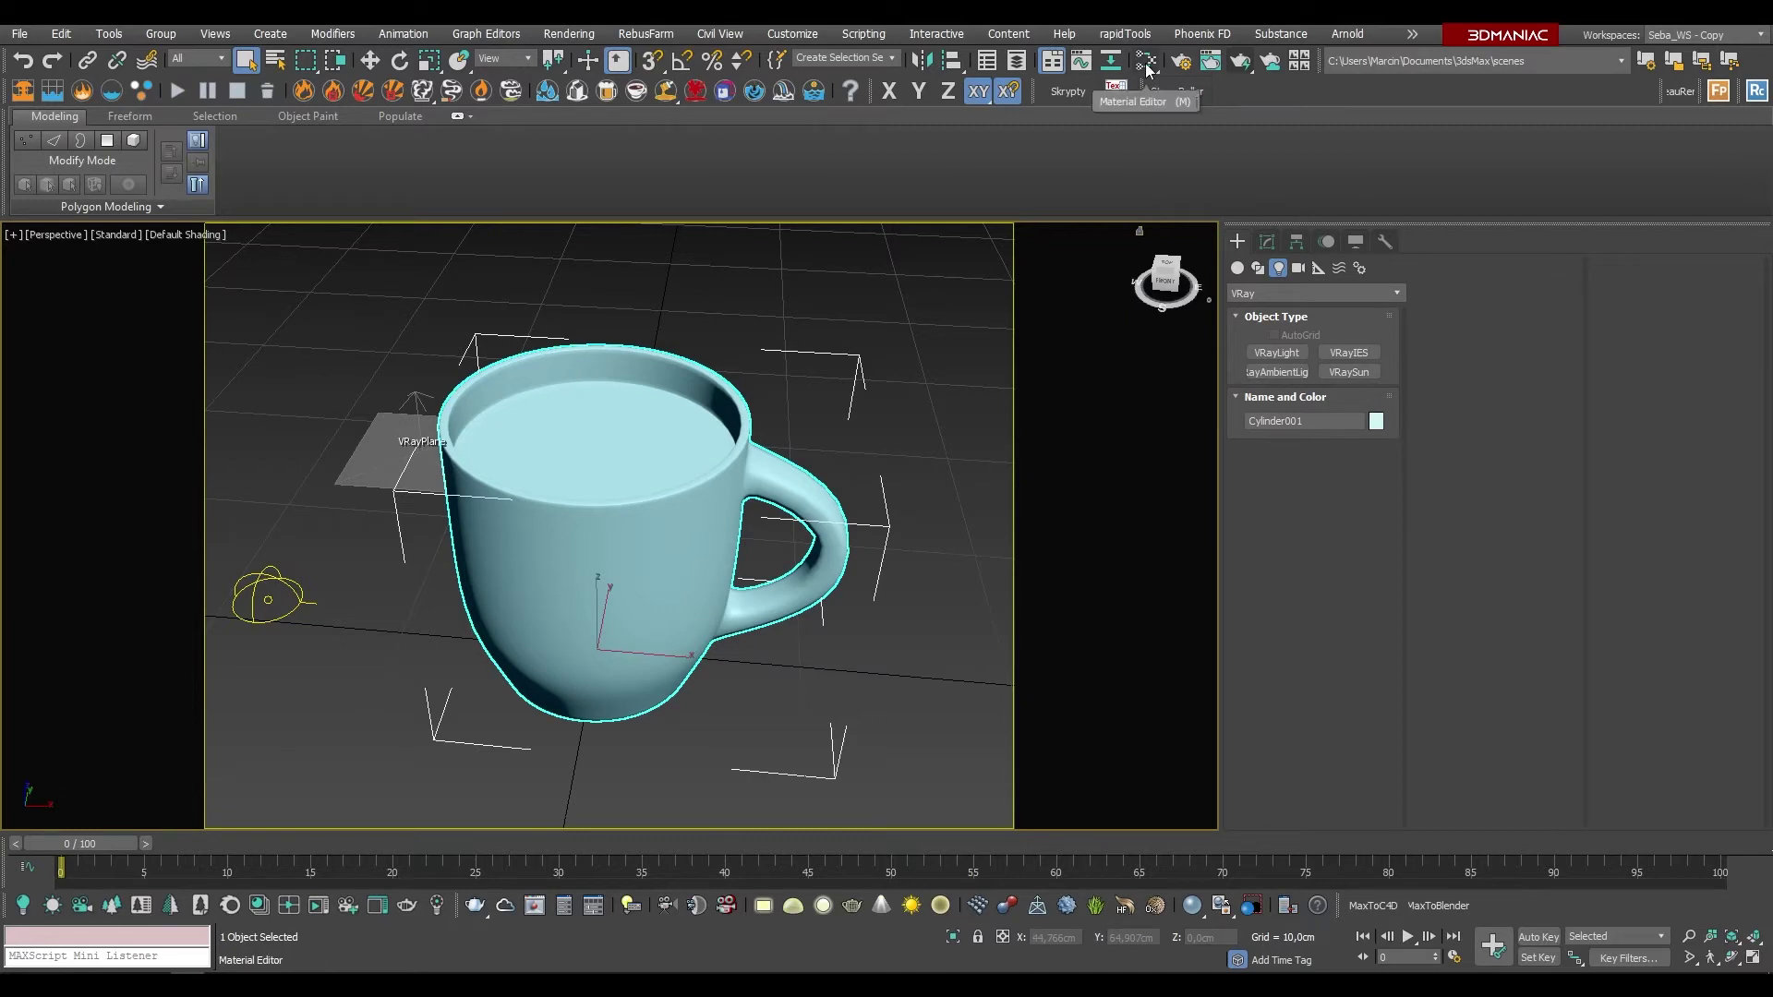
Step: Open the Material Editor, try the Compact mode, then close it
{"action": "left_click", "coordinate": [1146, 62]}
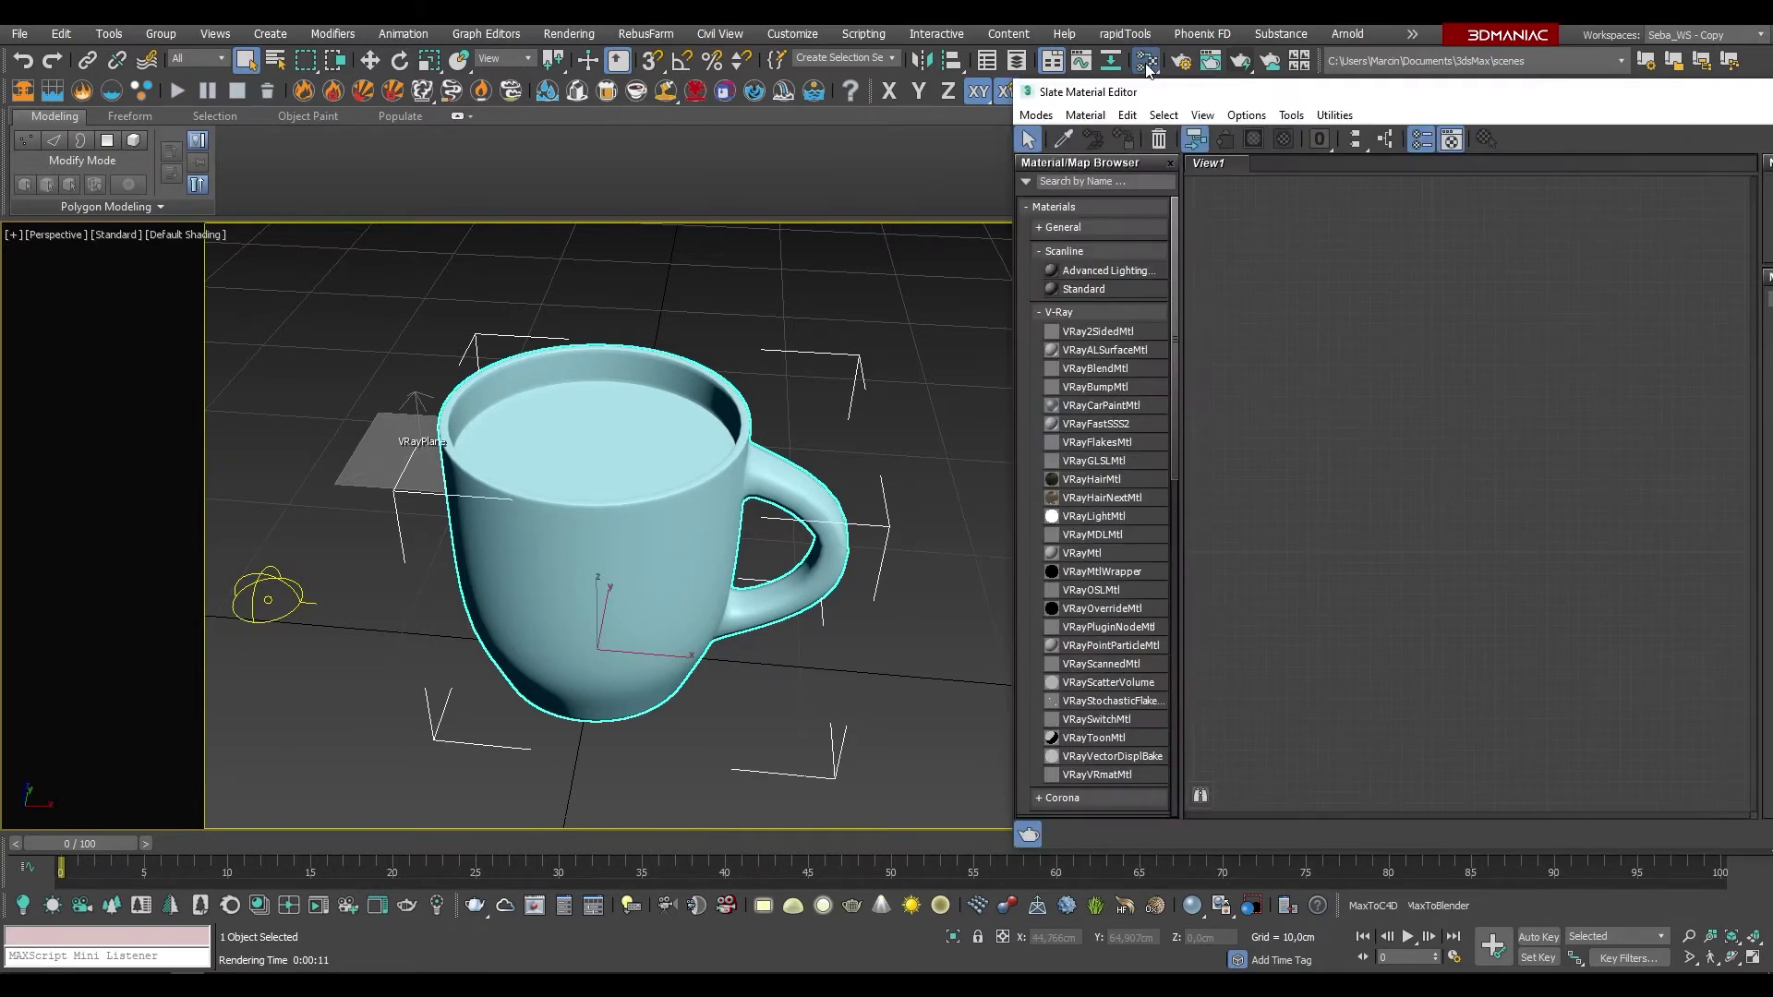
{"action": "left_click_drag", "start_coordinate": [1299, 95], "coordinate": [825, 126]}
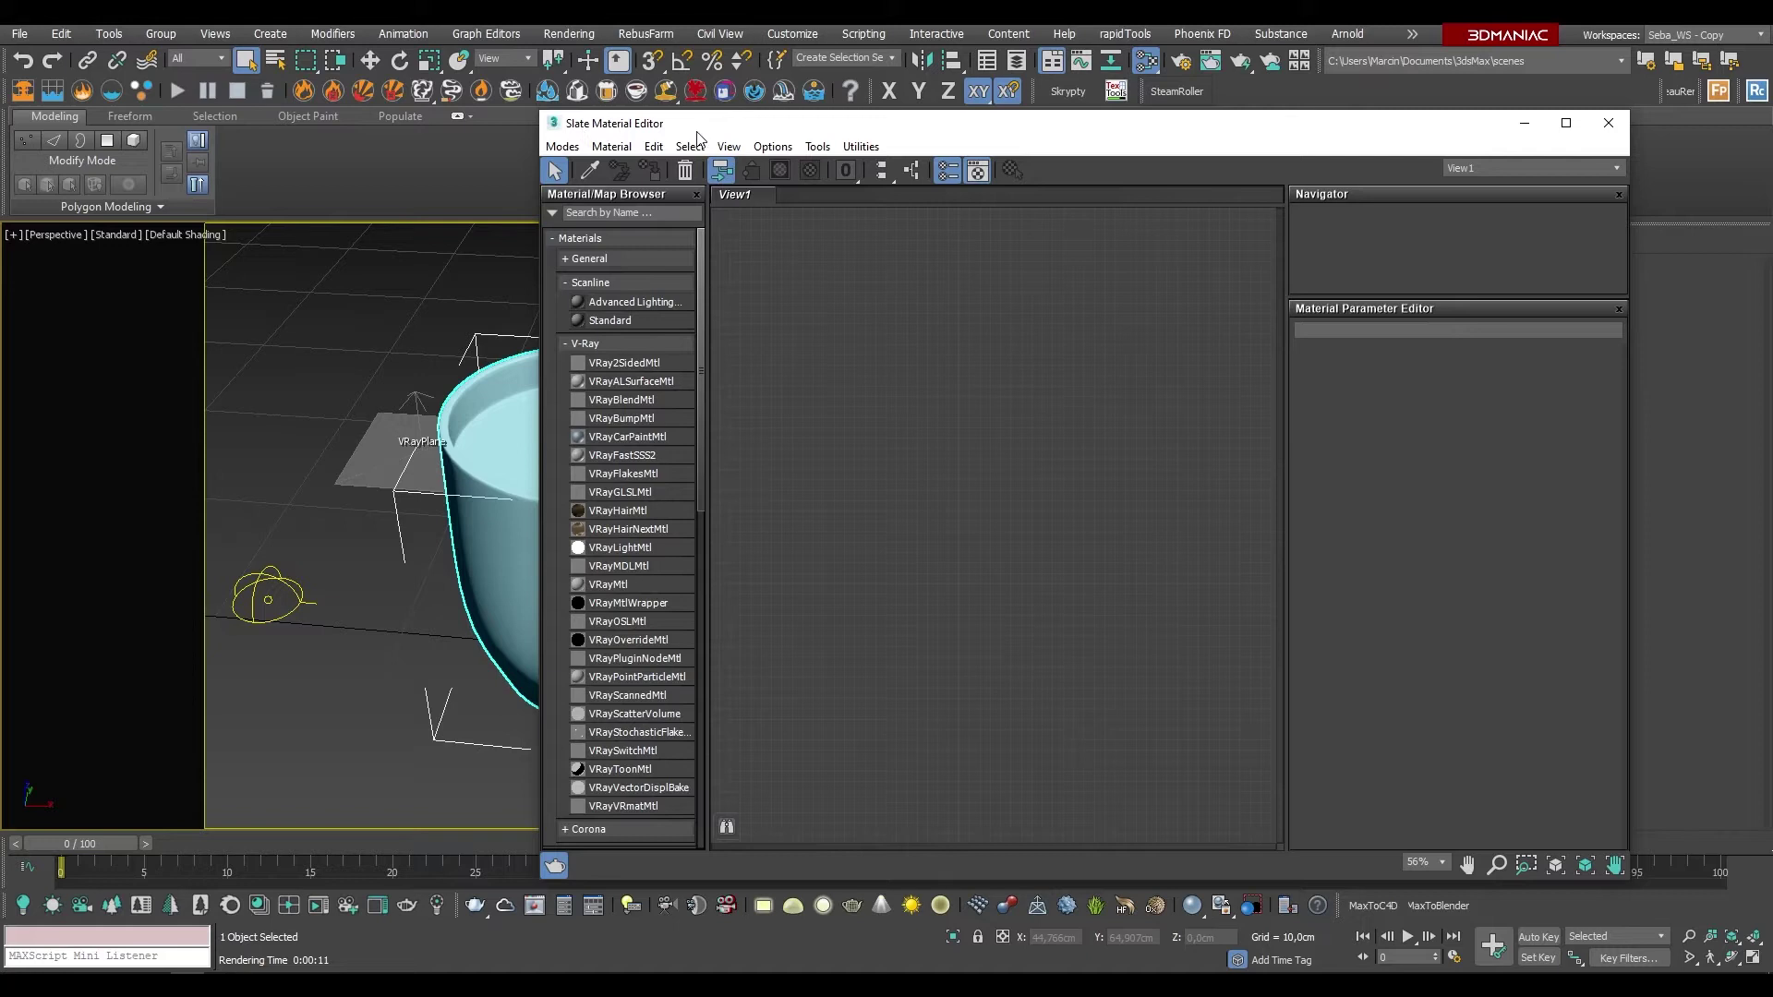
{"action": "left_click", "coordinate": [1156, 76]}
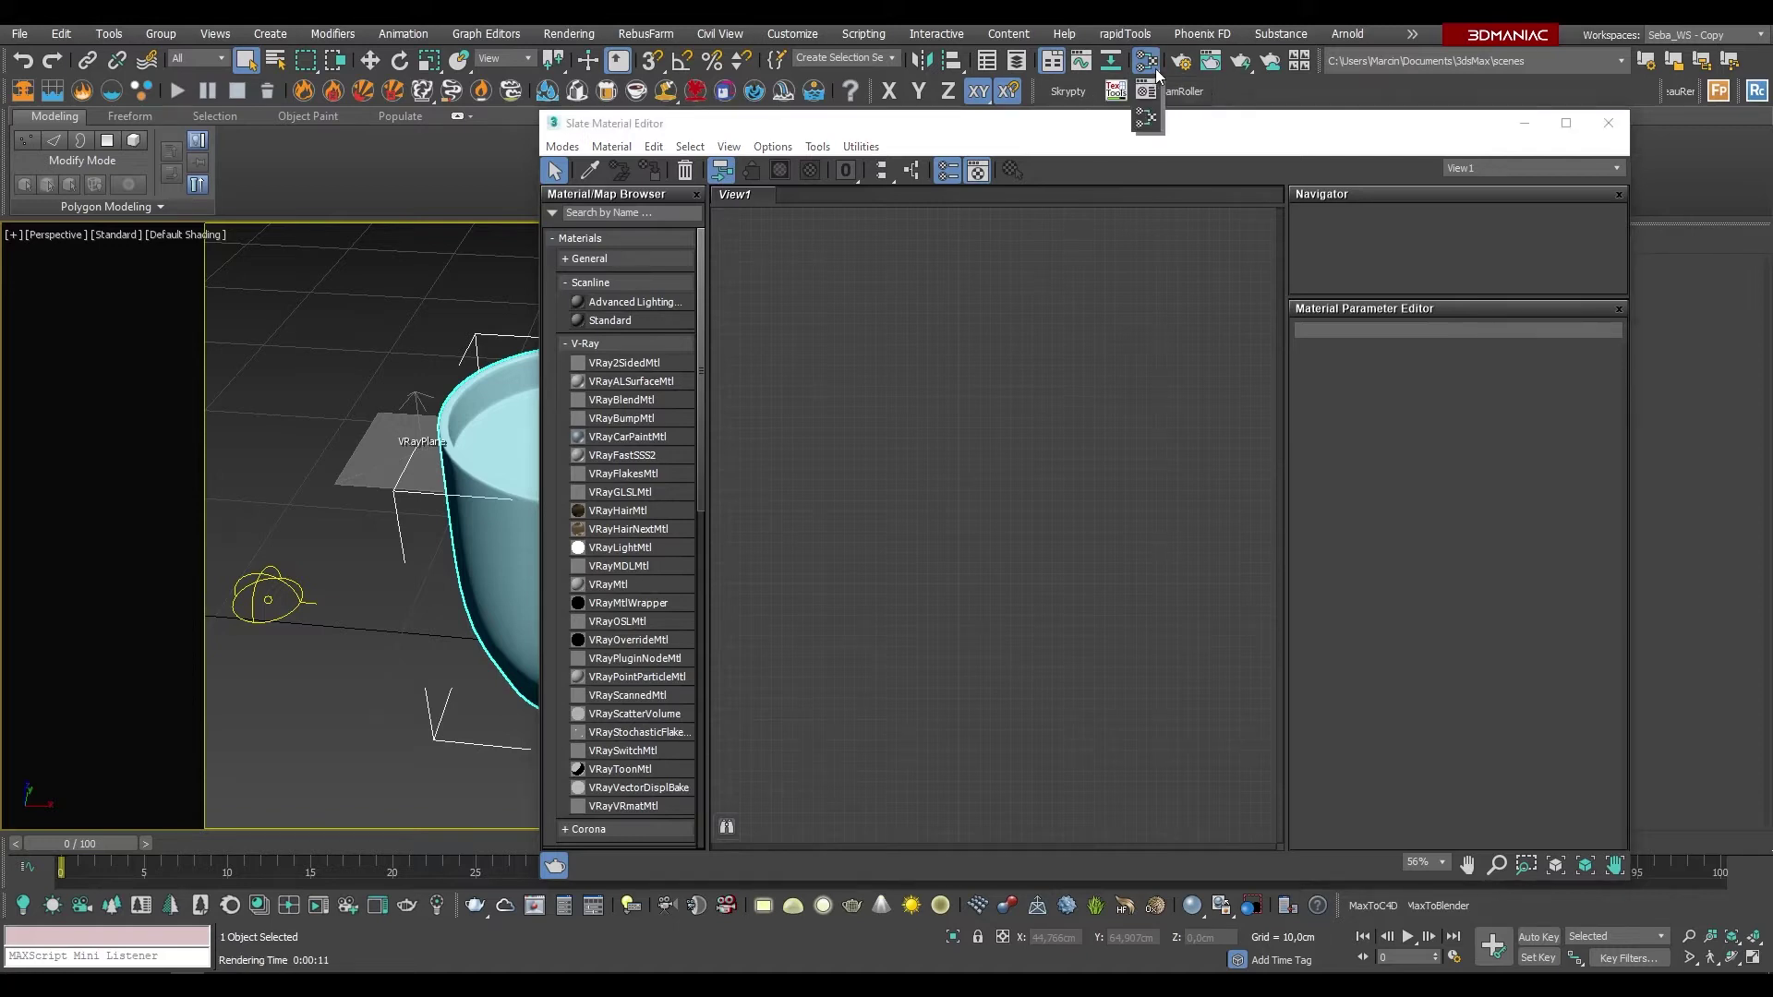
{"action": "left_click", "coordinate": [1151, 96]}
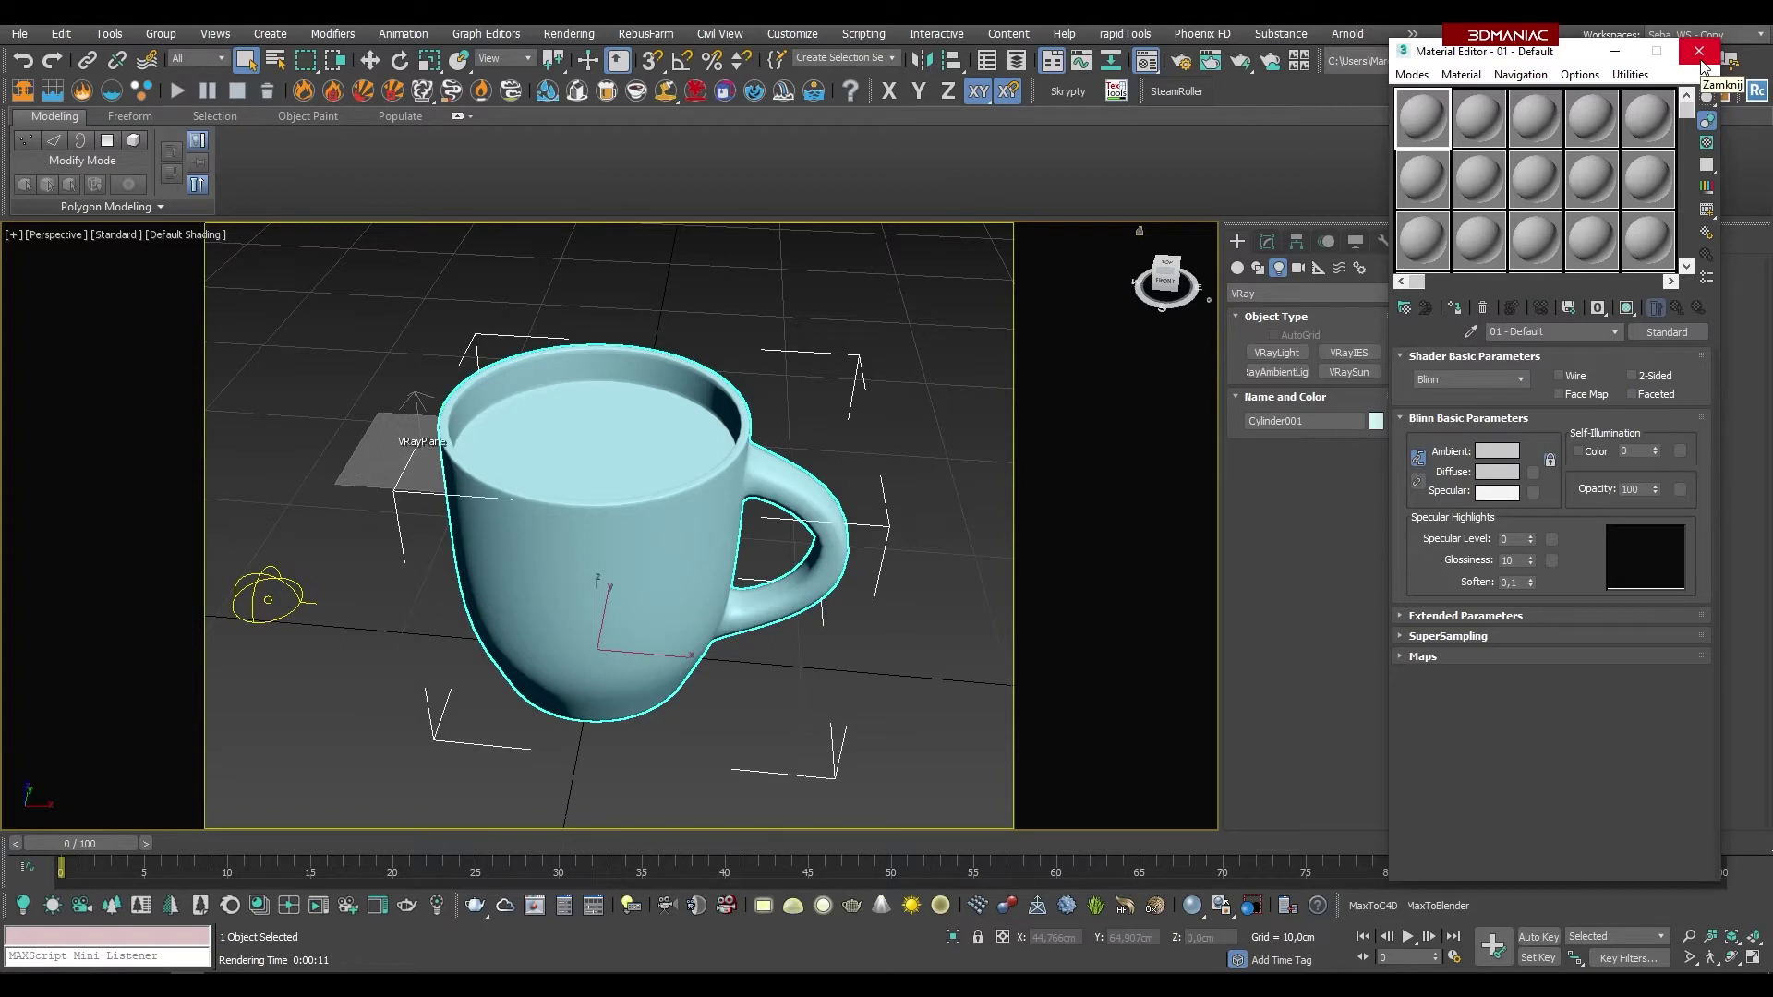
{"action": "left_click", "coordinate": [1704, 63]}
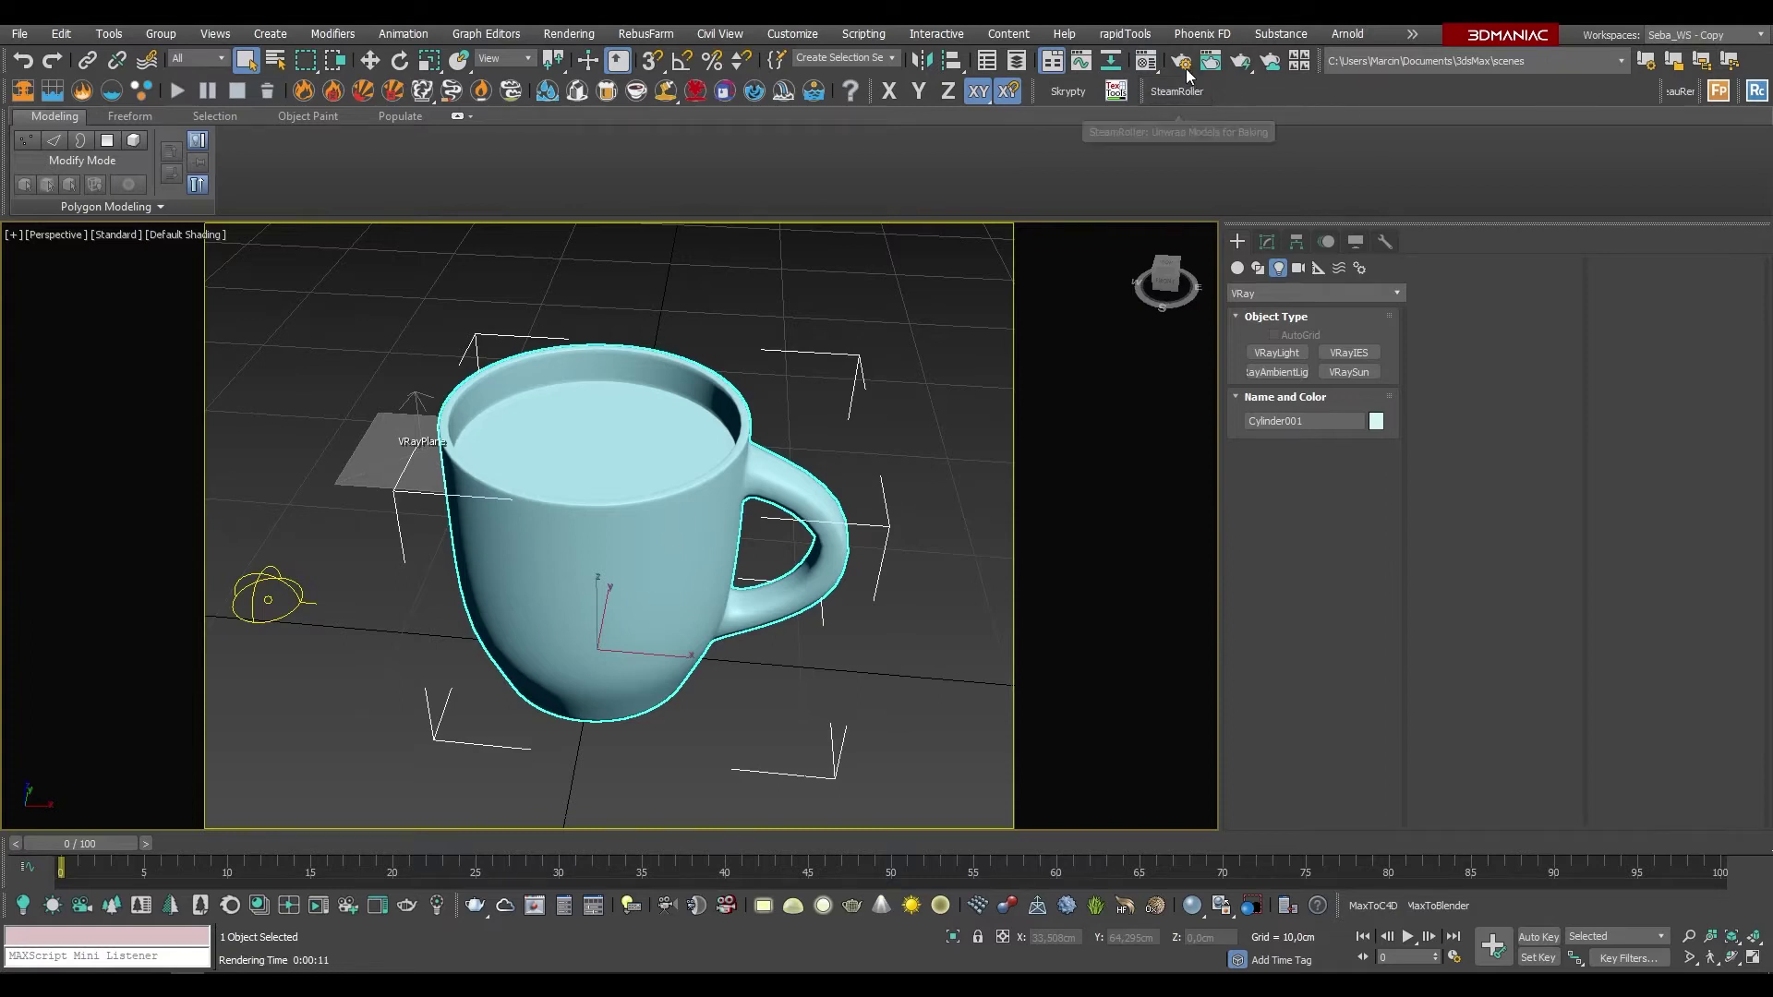
Step: Switch to the Slate Material Editor and expand the General materials category in its browser
{"action": "mouse_move", "coordinate": [1145, 90]}
{"action": "left_mouse_down"}
{"action": "mouse_move", "coordinate": [1153, 126]}
{"action": "mouse_move", "coordinate": [1256, 116]}
{"action": "mouse_move", "coordinate": [1235, 125]}
{"action": "left_mouse_up"}
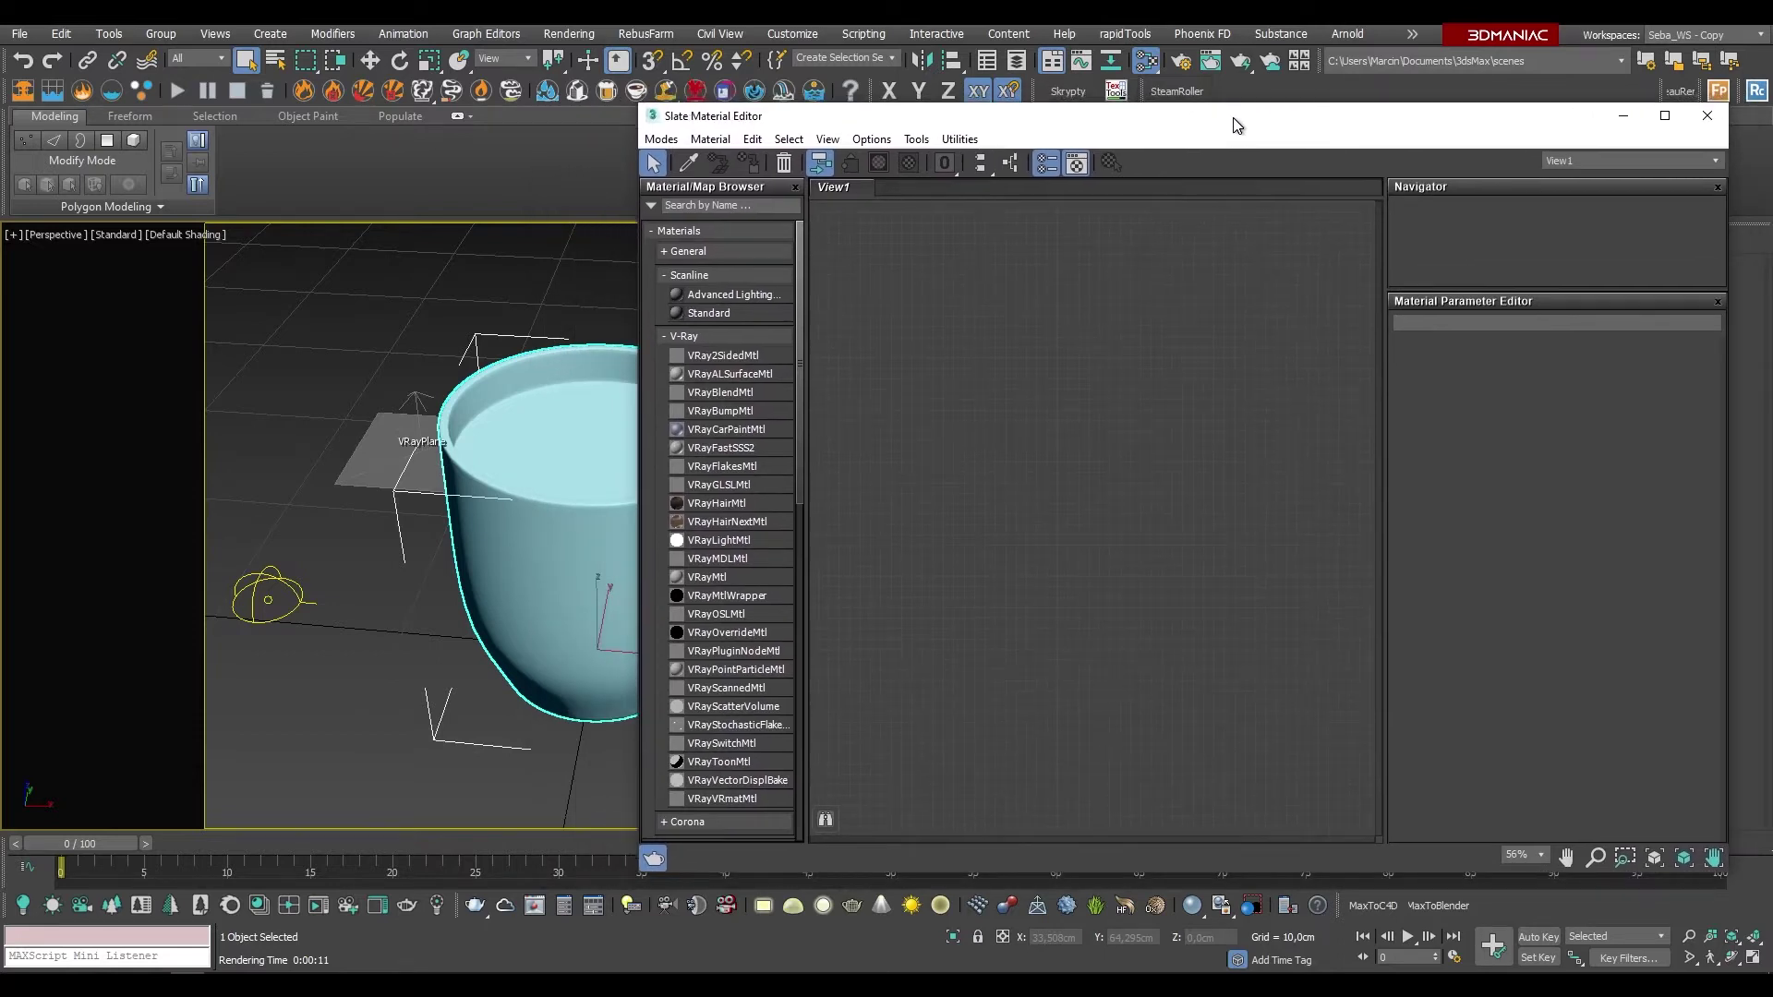
{"action": "left_click", "coordinate": [661, 251]}
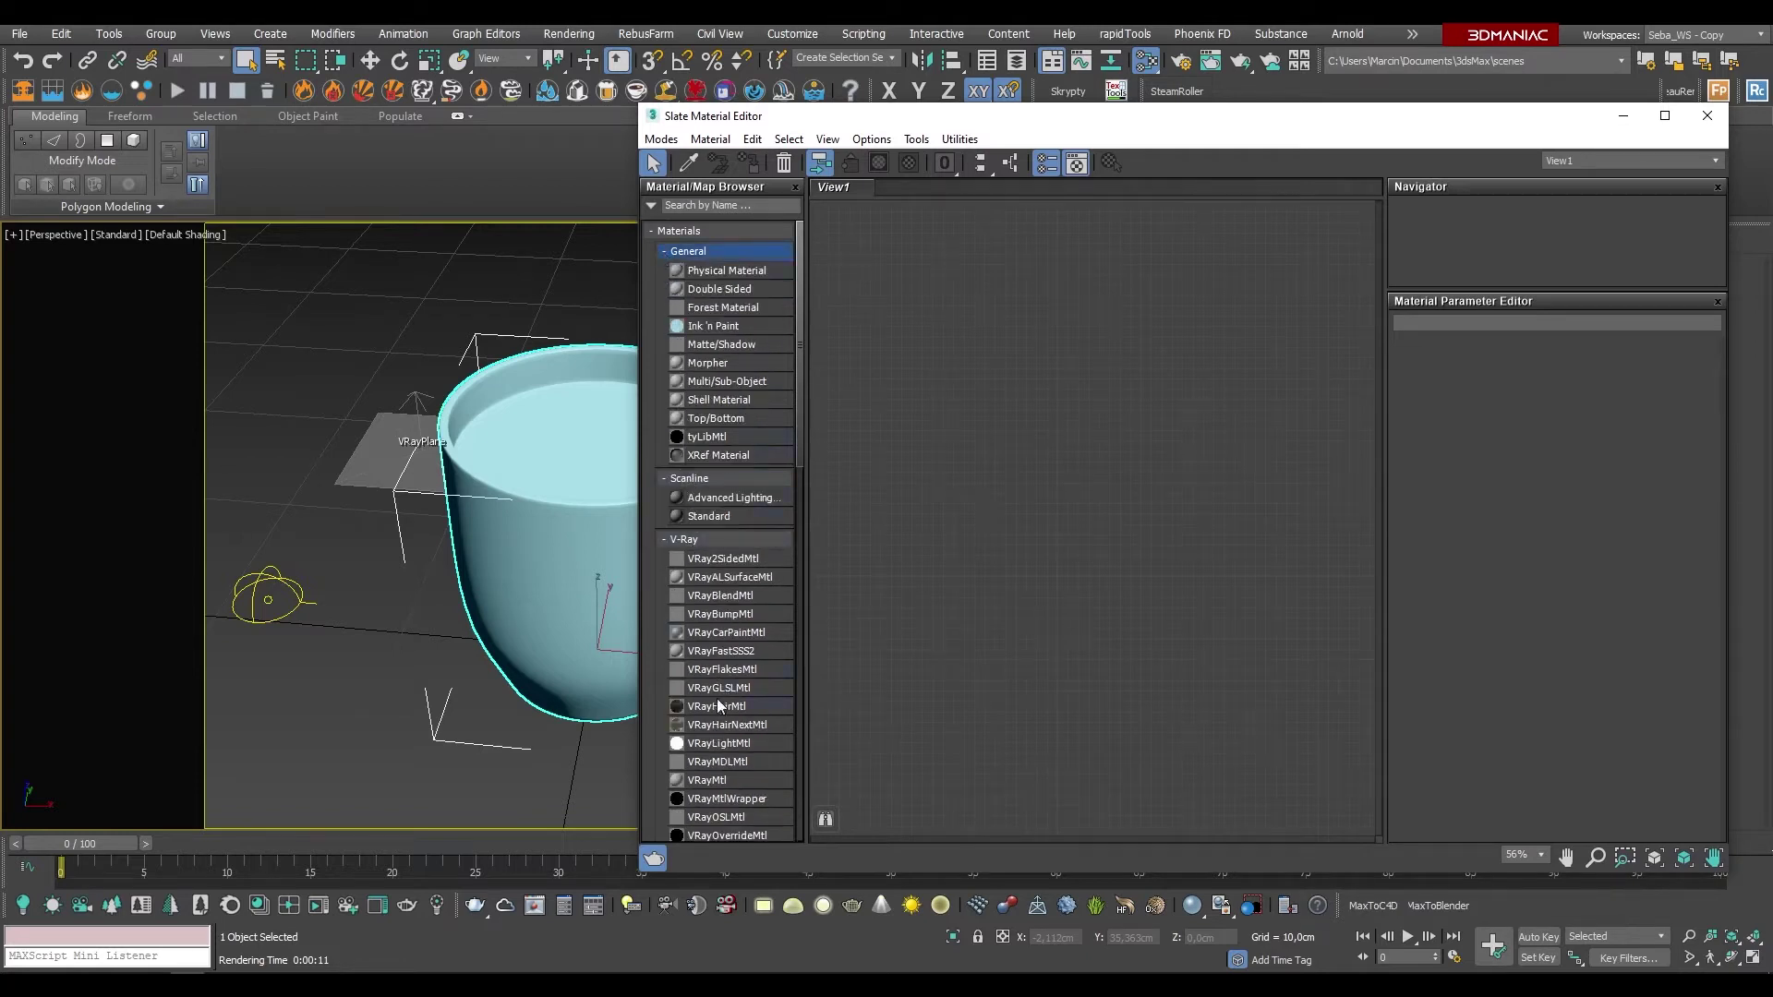
{"action": "scroll", "coordinate": [719, 702], "scroll_direction": "down", "scroll_amount": 5}
{"action": "scroll", "coordinate": [719, 704], "scroll_direction": "up", "scroll_amount": 1}
{"action": "scroll", "coordinate": [719, 705], "scroll_direction": "up", "scroll_amount": 2}
{"action": "scroll", "coordinate": [720, 704], "scroll_direction": "up", "scroll_amount": 2}
{"action": "mouse_move", "coordinate": [848, 120]}
{"action": "left_mouse_down"}
{"action": "mouse_move", "coordinate": [973, 118]}
{"action": "mouse_move", "coordinate": [938, 111]}
{"action": "mouse_move", "coordinate": [986, 101]}
{"action": "left_mouse_up"}
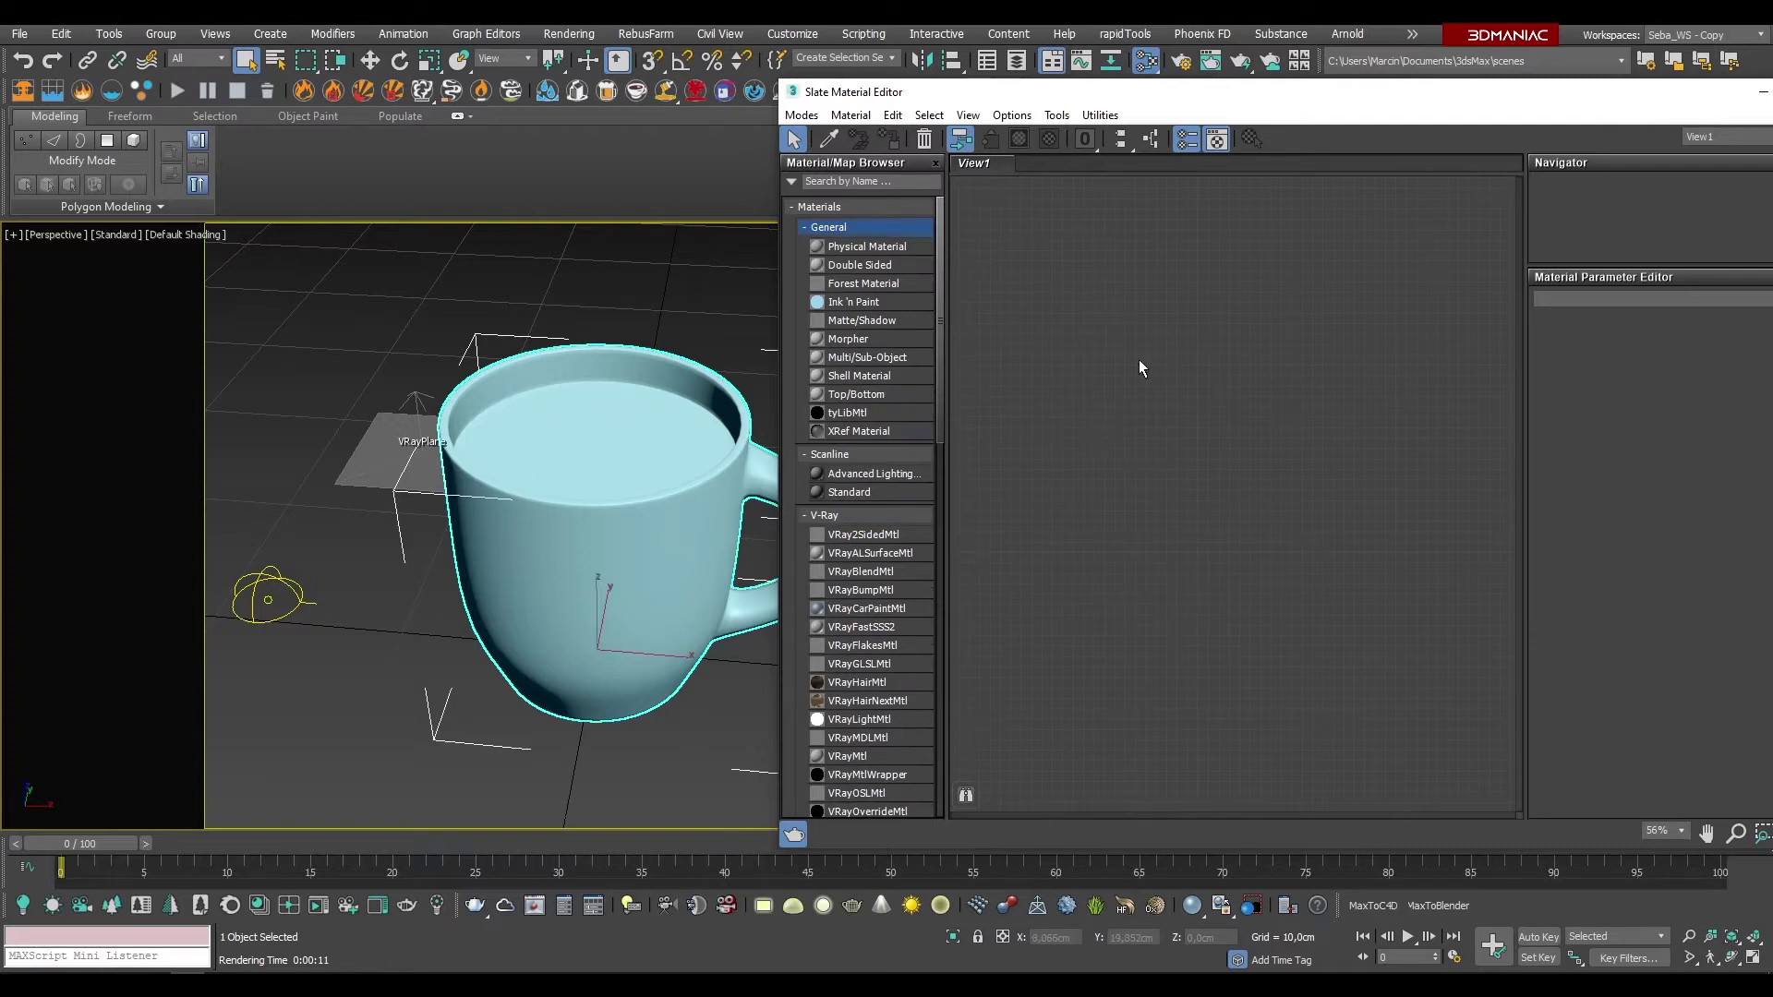
Step: Add a Multi/Sub-Object material node, Material #12, with ten empty slots to the Slate view
{"action": "left_click", "coordinate": [857, 364]}
{"action": "double_click", "coordinate": [857, 367]}
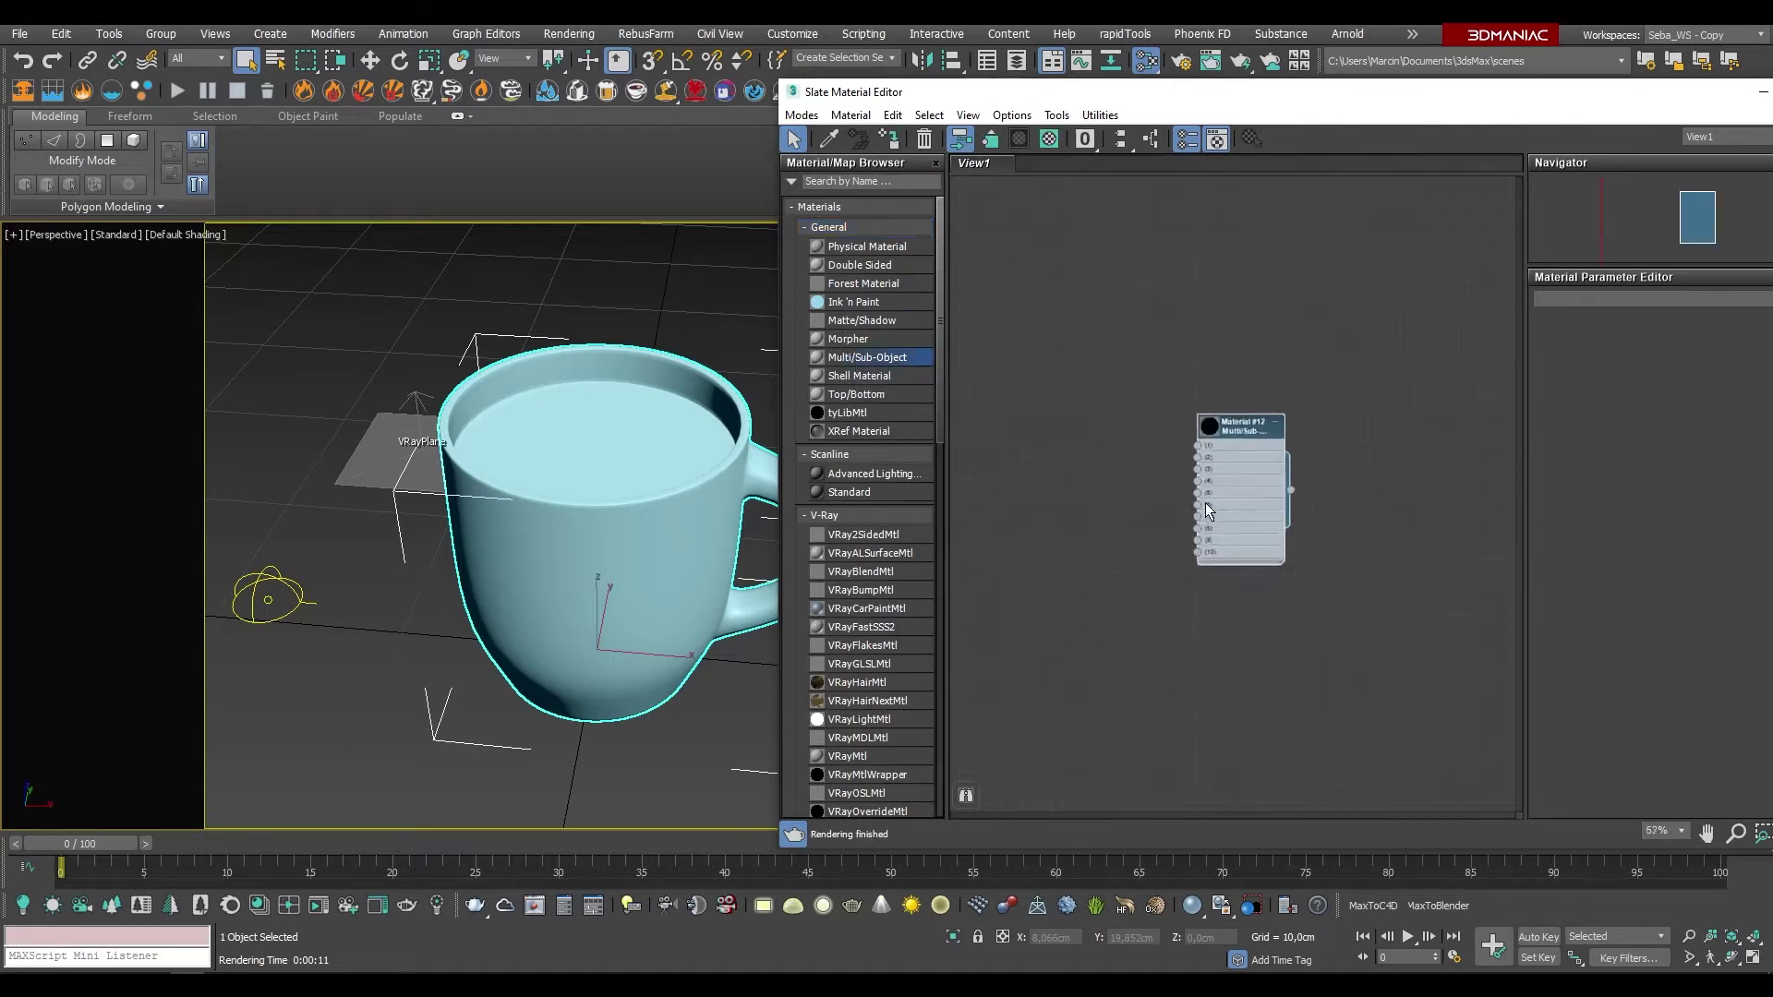
{"action": "scroll", "coordinate": [1207, 511], "scroll_direction": "up", "scroll_amount": 3}
{"action": "scroll", "coordinate": [1228, 462], "scroll_direction": "up", "scroll_amount": 2}
{"action": "scroll", "coordinate": [1322, 376], "scroll_direction": "up", "scroll_amount": 2}
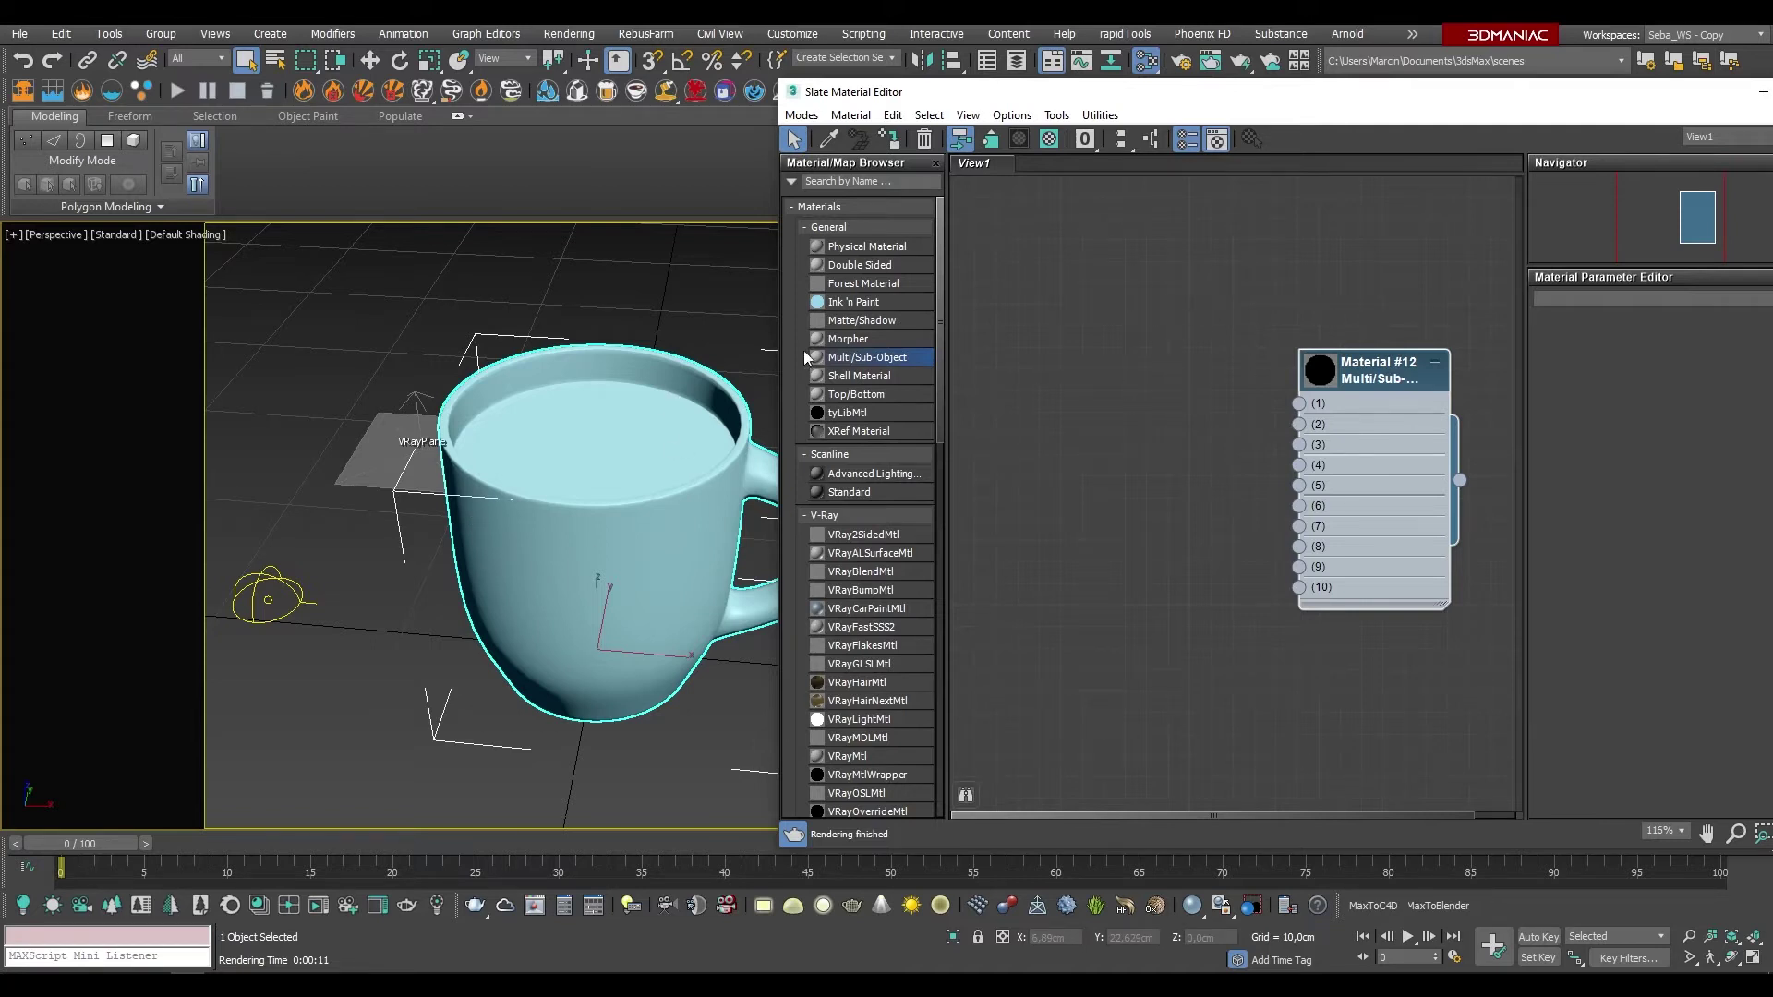
{"action": "scroll", "coordinate": [377, 474], "scroll_direction": "down", "scroll_amount": 2}
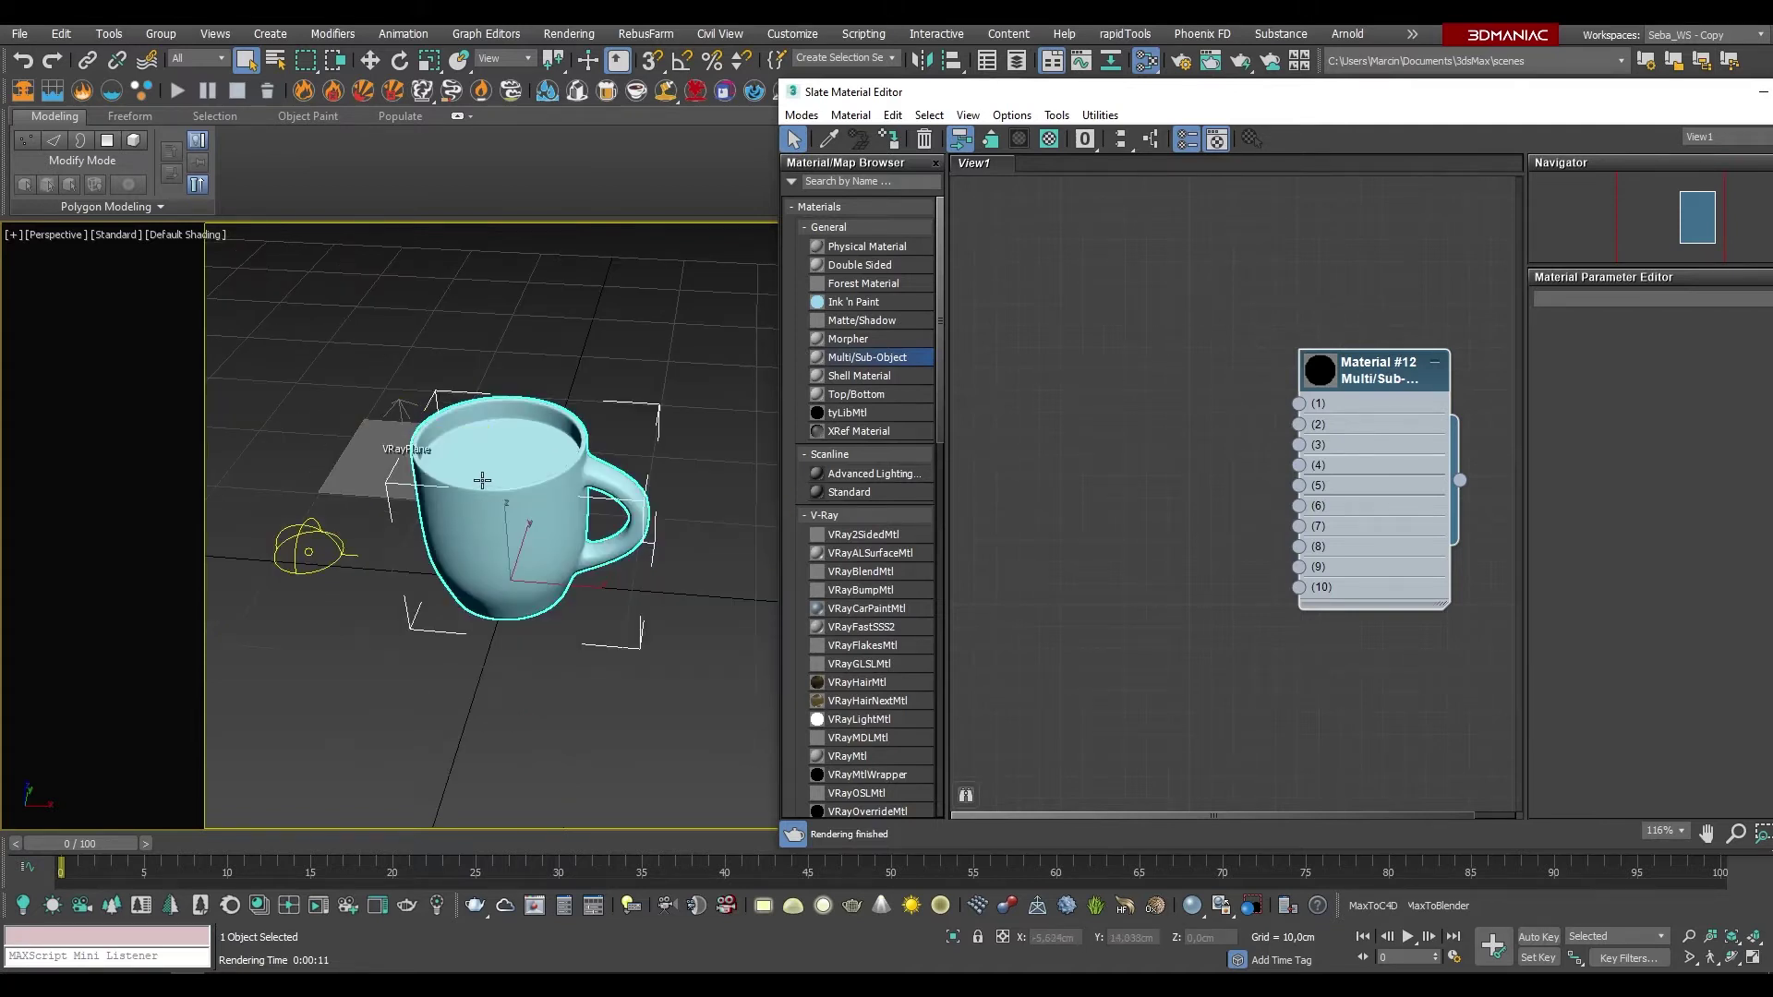
{"action": "scroll", "coordinate": [480, 478], "scroll_direction": "up", "scroll_amount": 1}
{"action": "scroll", "coordinate": [674, 554], "scroll_direction": "up", "scroll_amount": 2}
{"action": "scroll", "coordinate": [674, 554], "scroll_direction": "down", "scroll_amount": 1}
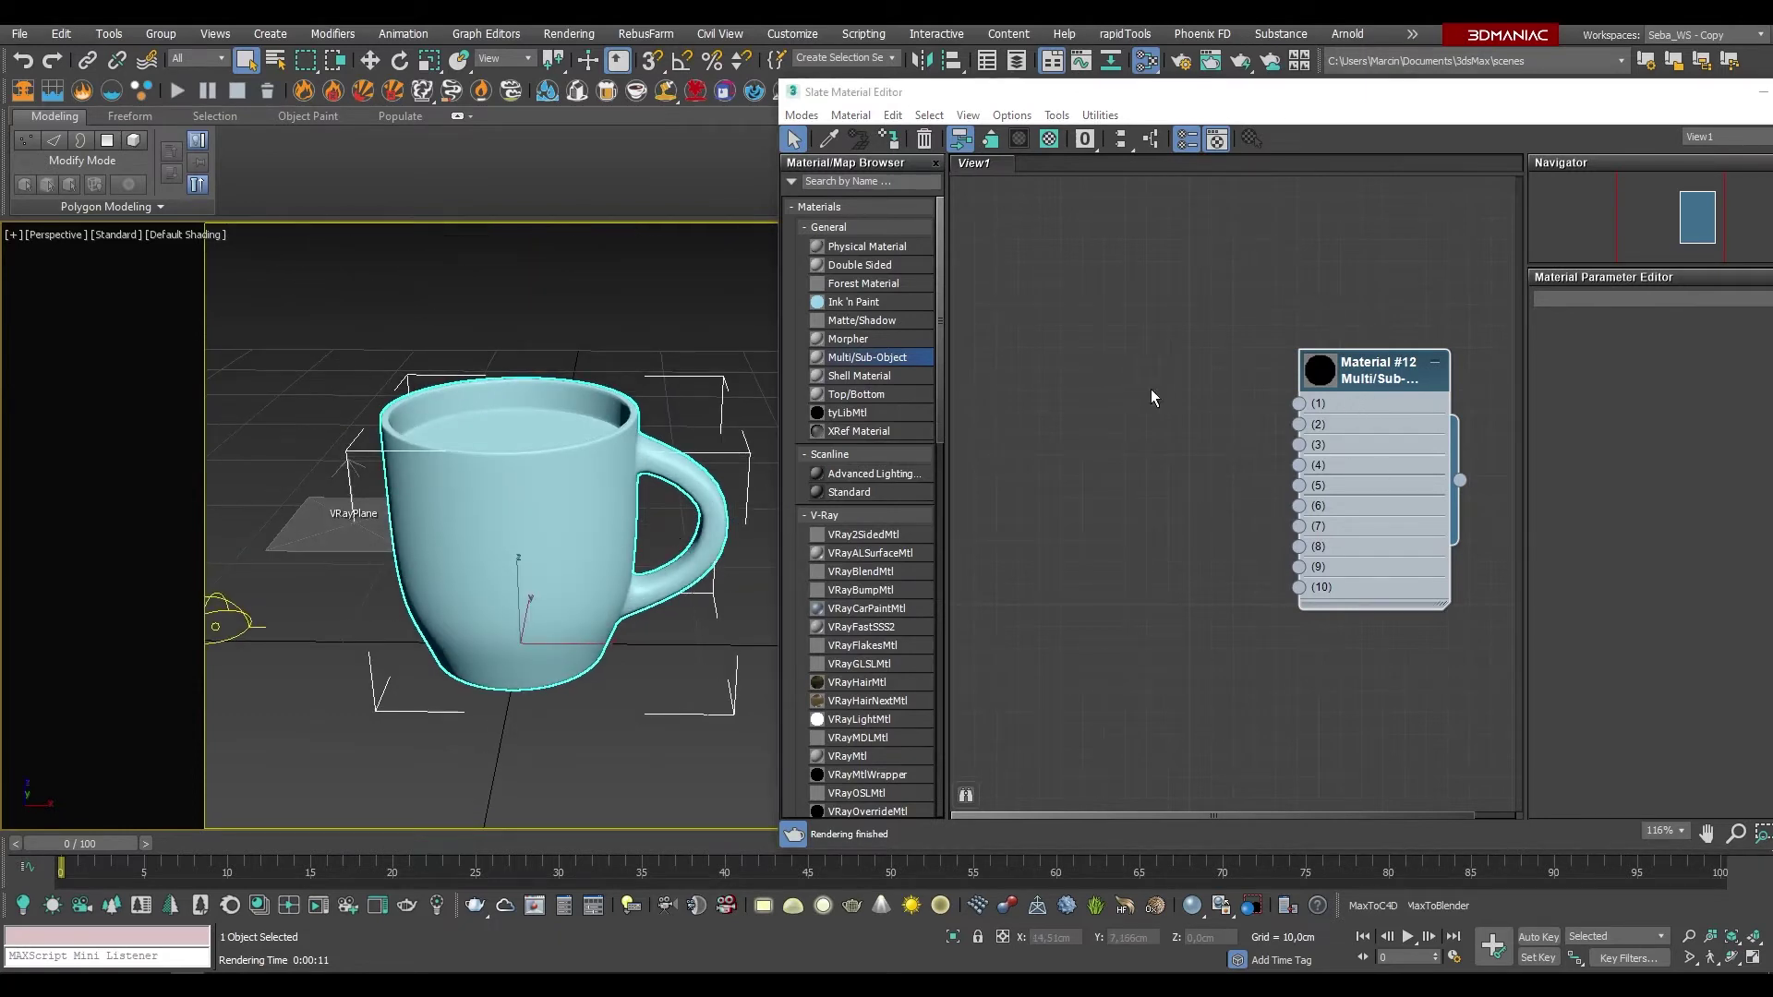
{"action": "right_click", "coordinate": [1069, 280]}
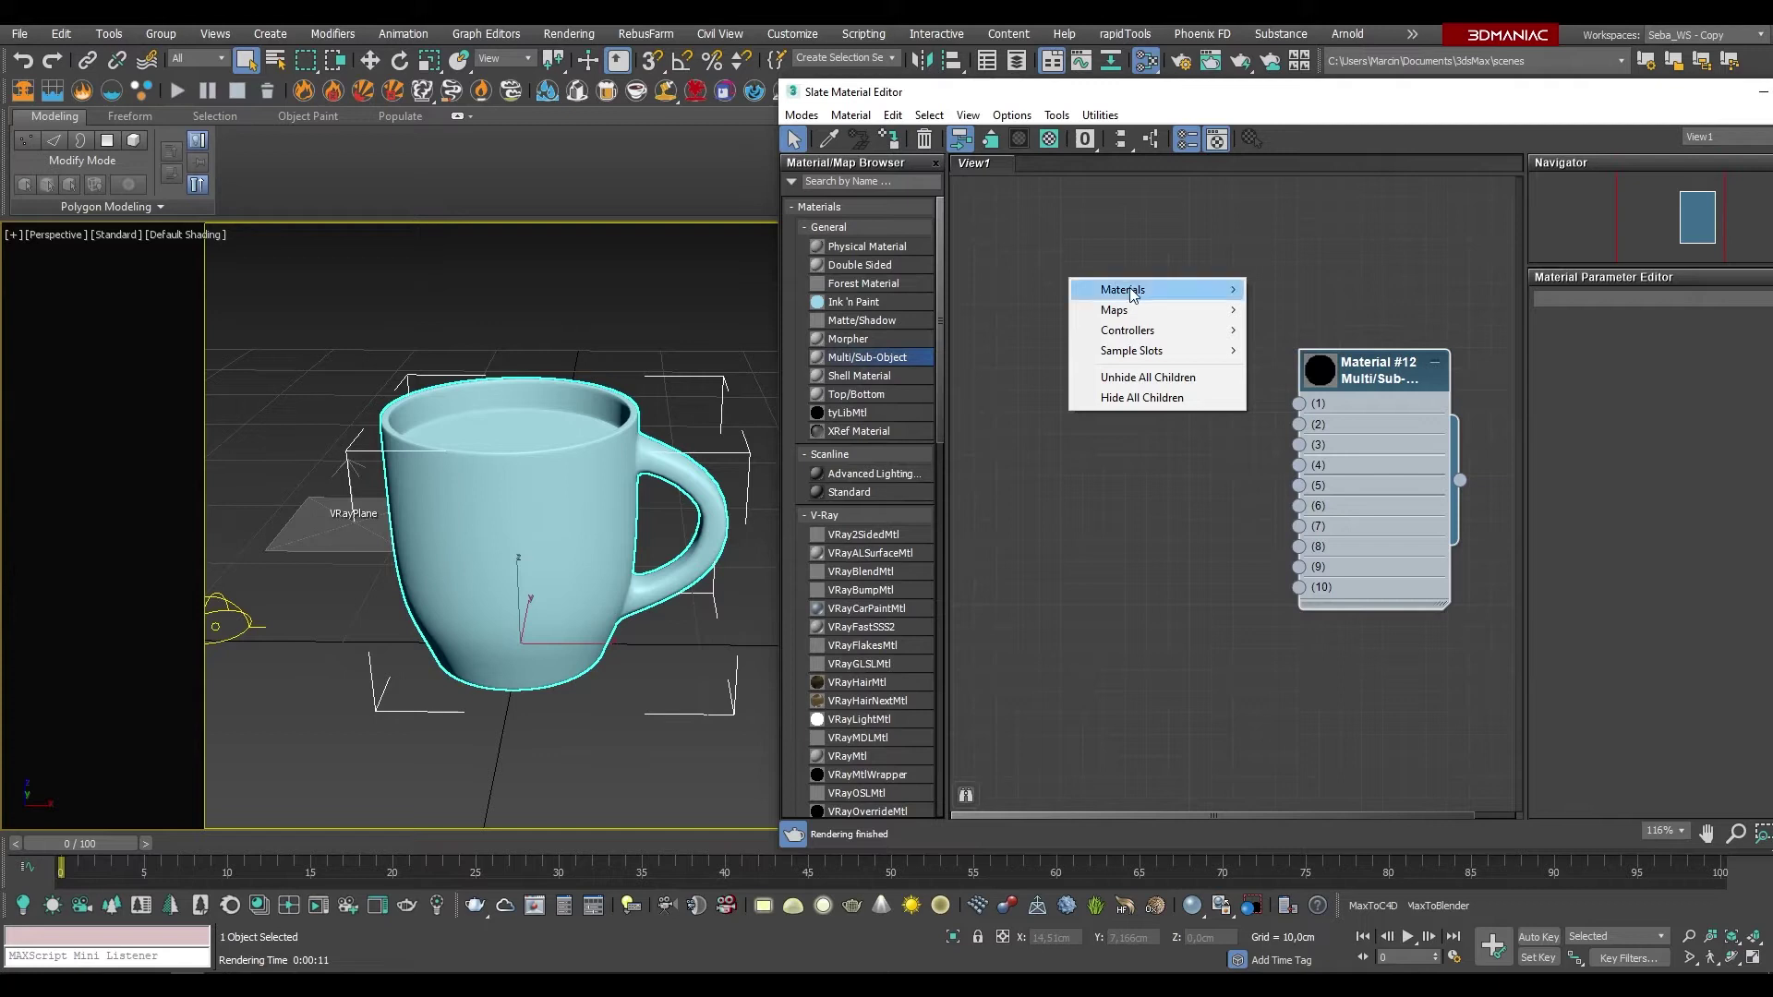
{"action": "mouse_move", "coordinate": [1293, 290]}
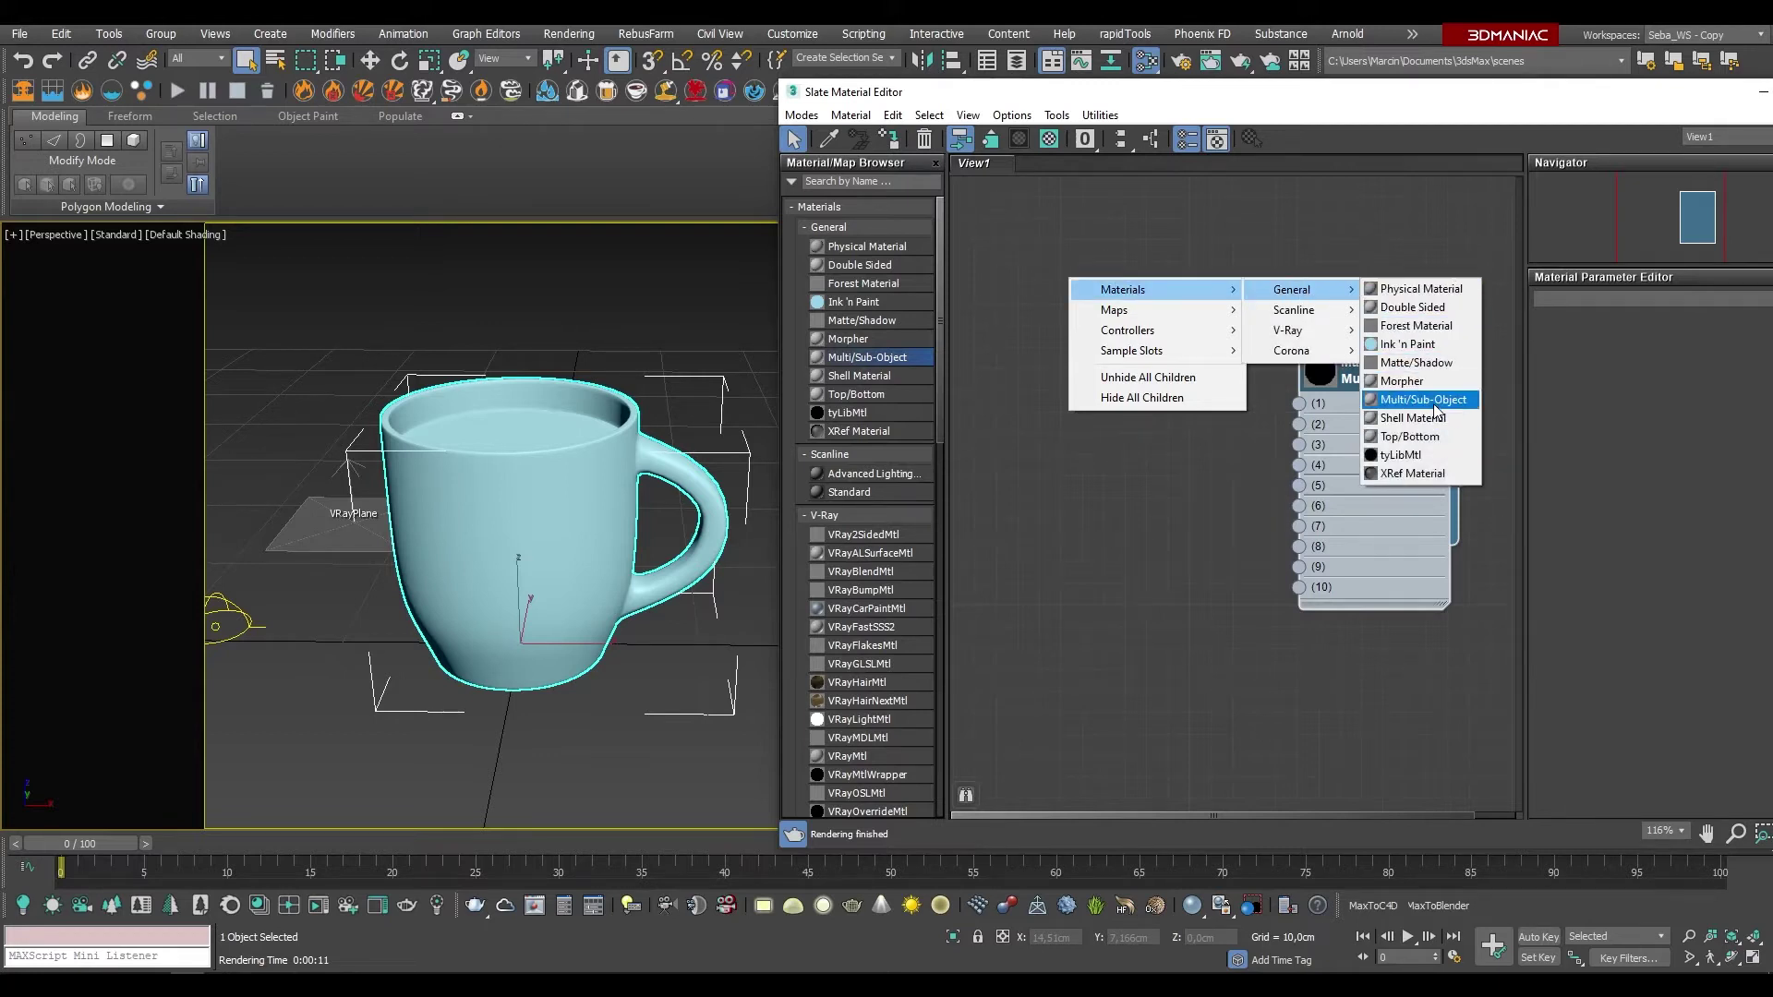
{"action": "left_click", "coordinate": [1282, 231]}
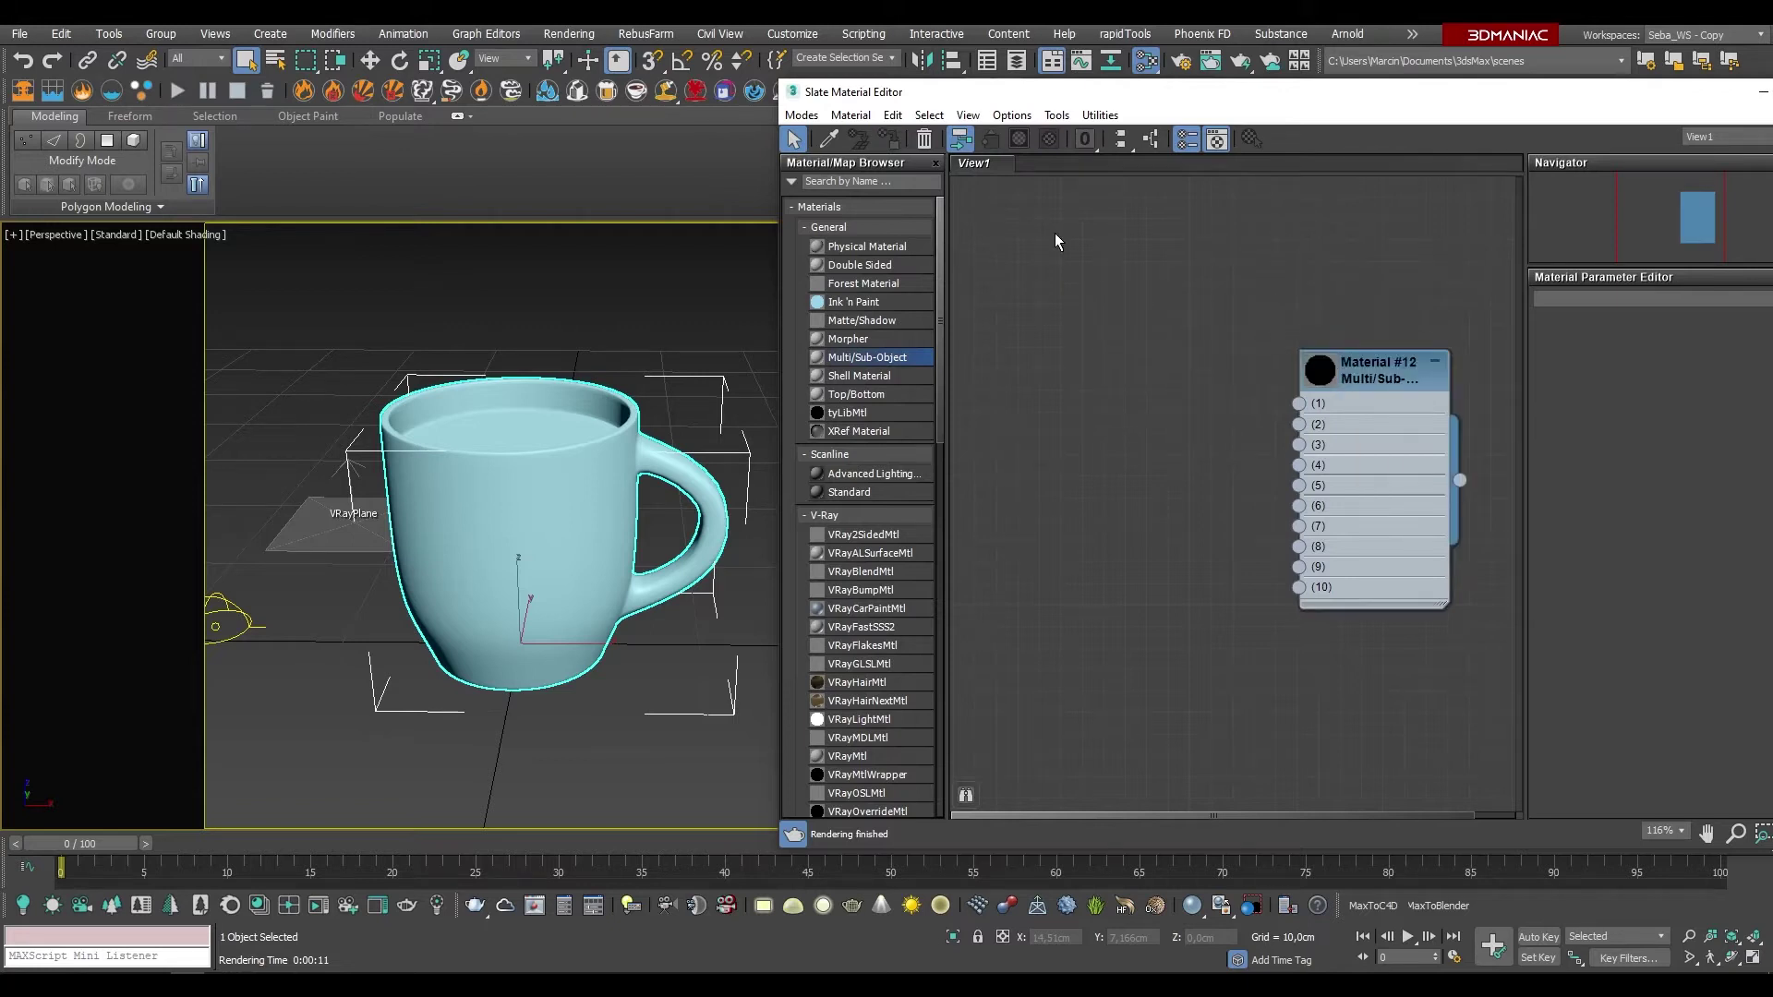
Step: Add a VRayMtl node, Material #13, to the Slate view and name it Kubek
{"action": "left_click_drag", "start_coordinate": [941, 359], "coordinate": [938, 425]}
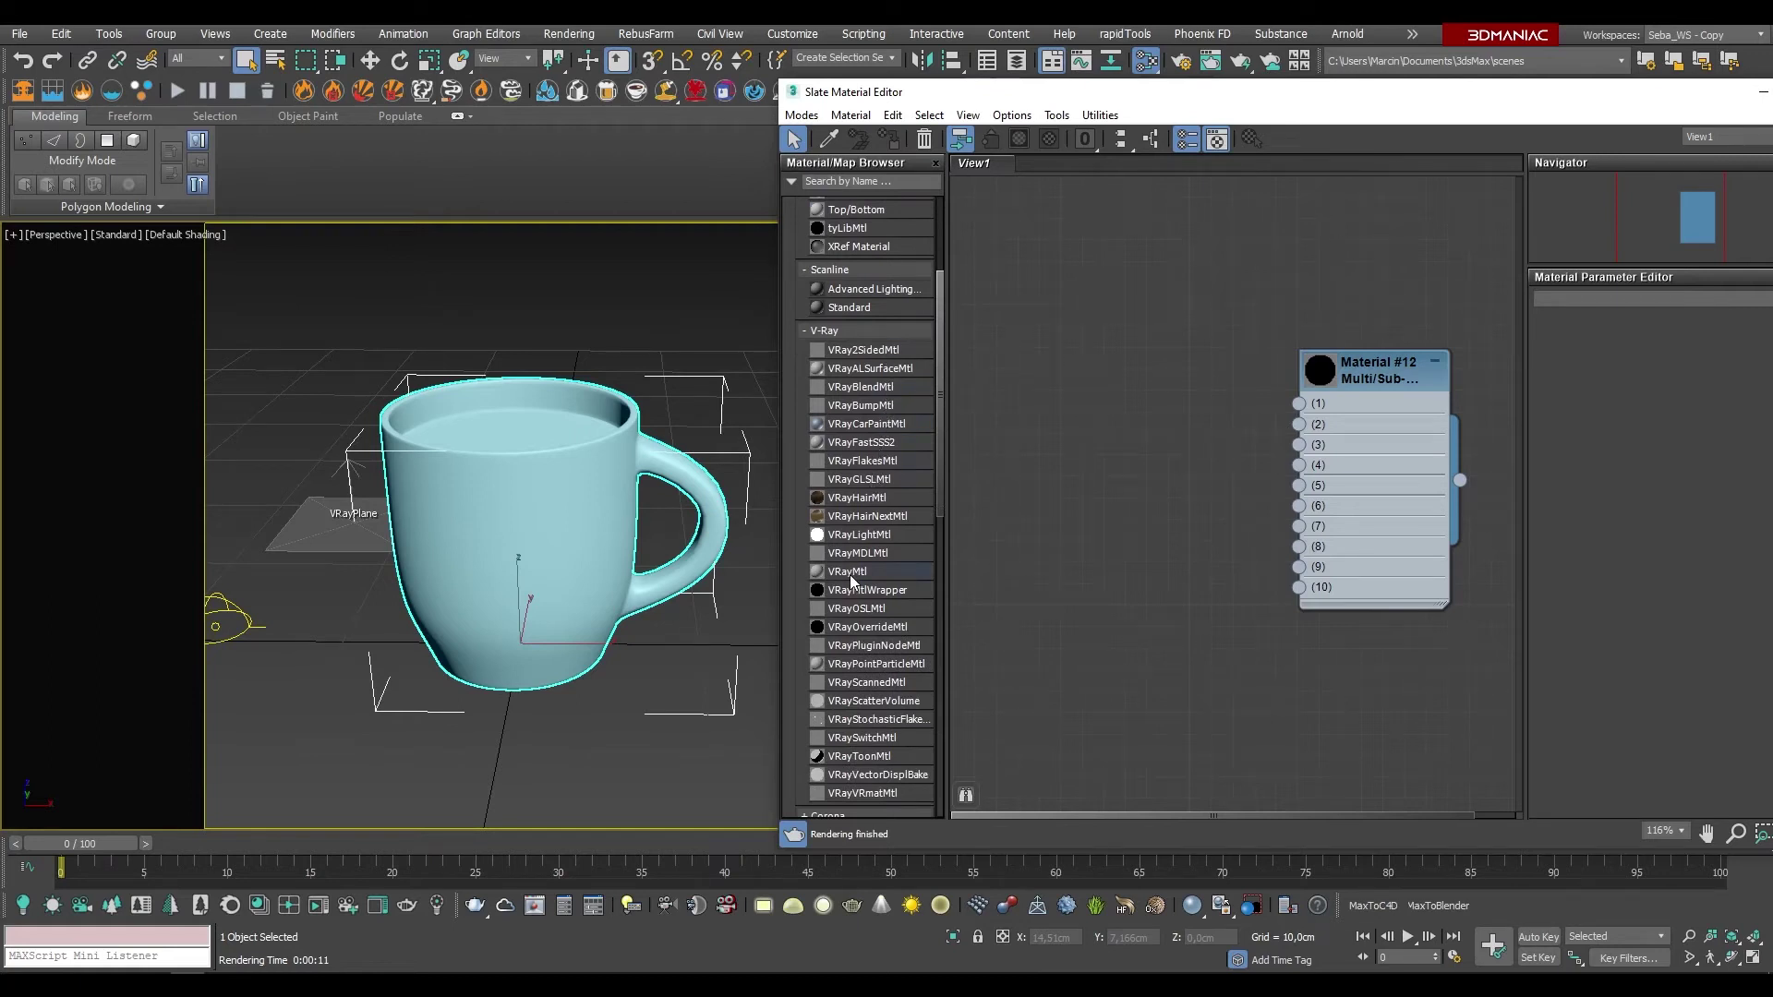
{"action": "mouse_move", "coordinate": [850, 573]}
{"action": "left_mouse_down"}
{"action": "mouse_move", "coordinate": [1246, 314]}
{"action": "mouse_move", "coordinate": [1100, 93]}
{"action": "left_mouse_up"}
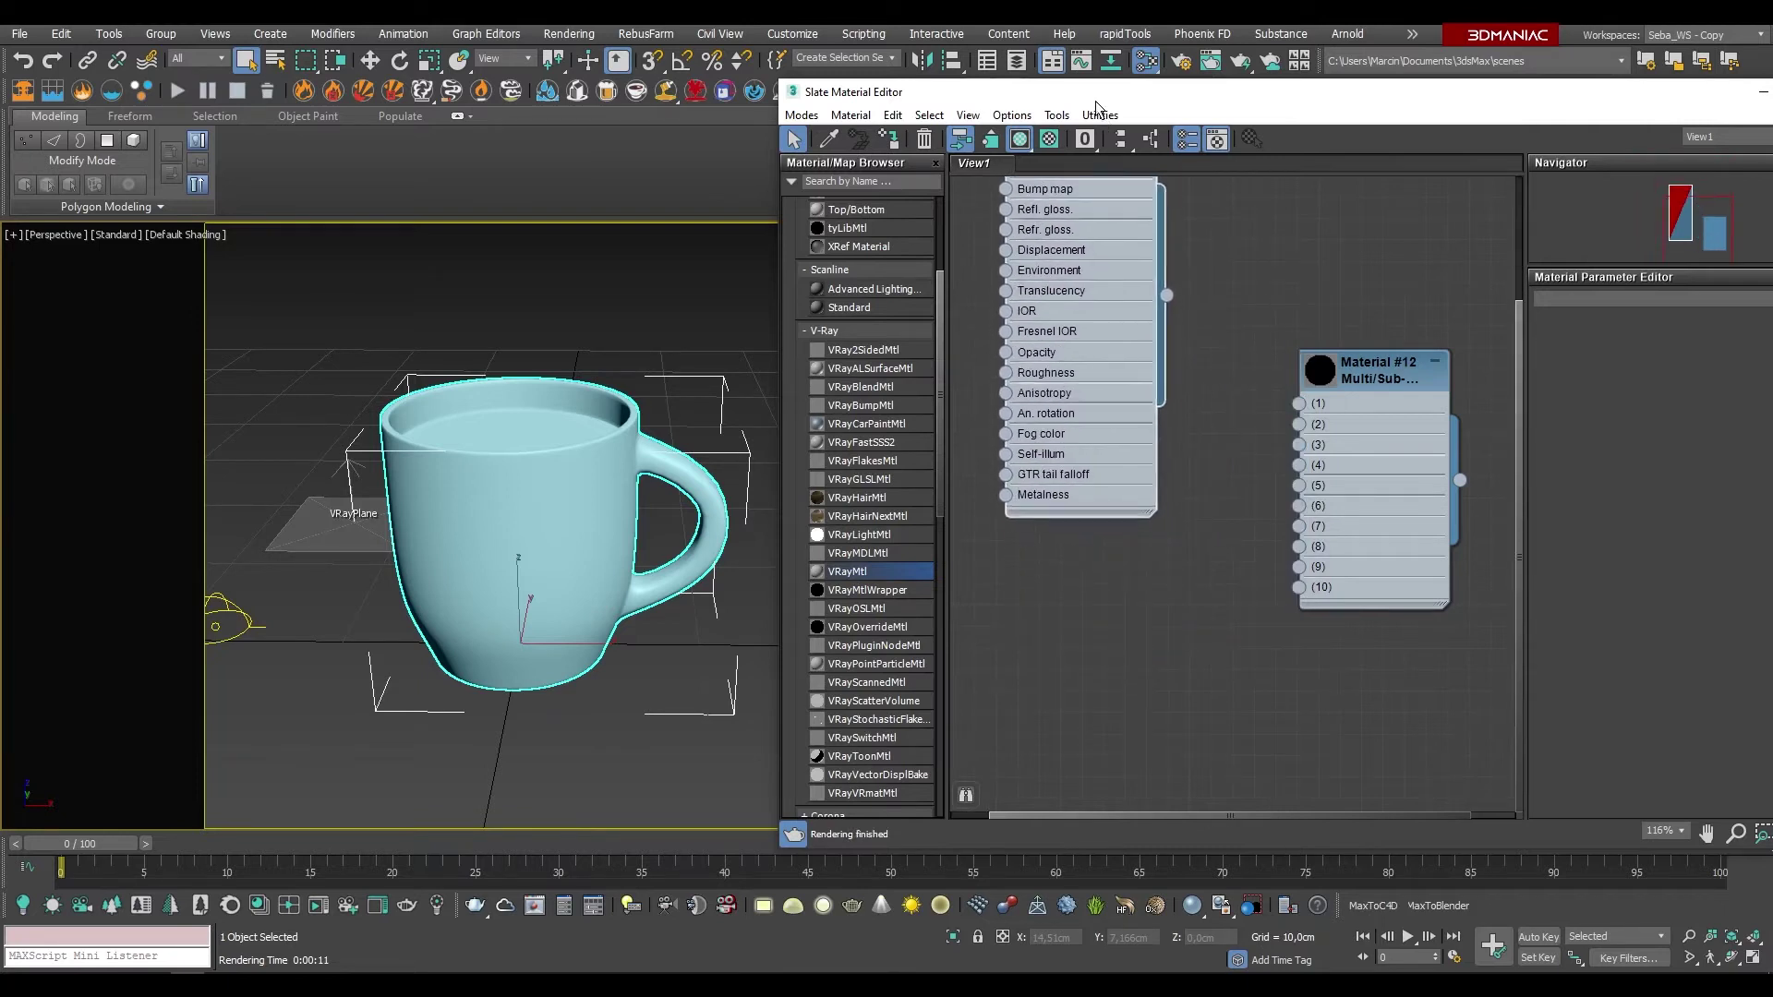
{"action": "scroll", "coordinate": [1341, 320], "scroll_direction": "down", "scroll_amount": 2}
{"action": "scroll", "coordinate": [1242, 406], "scroll_direction": "down", "scroll_amount": 5}
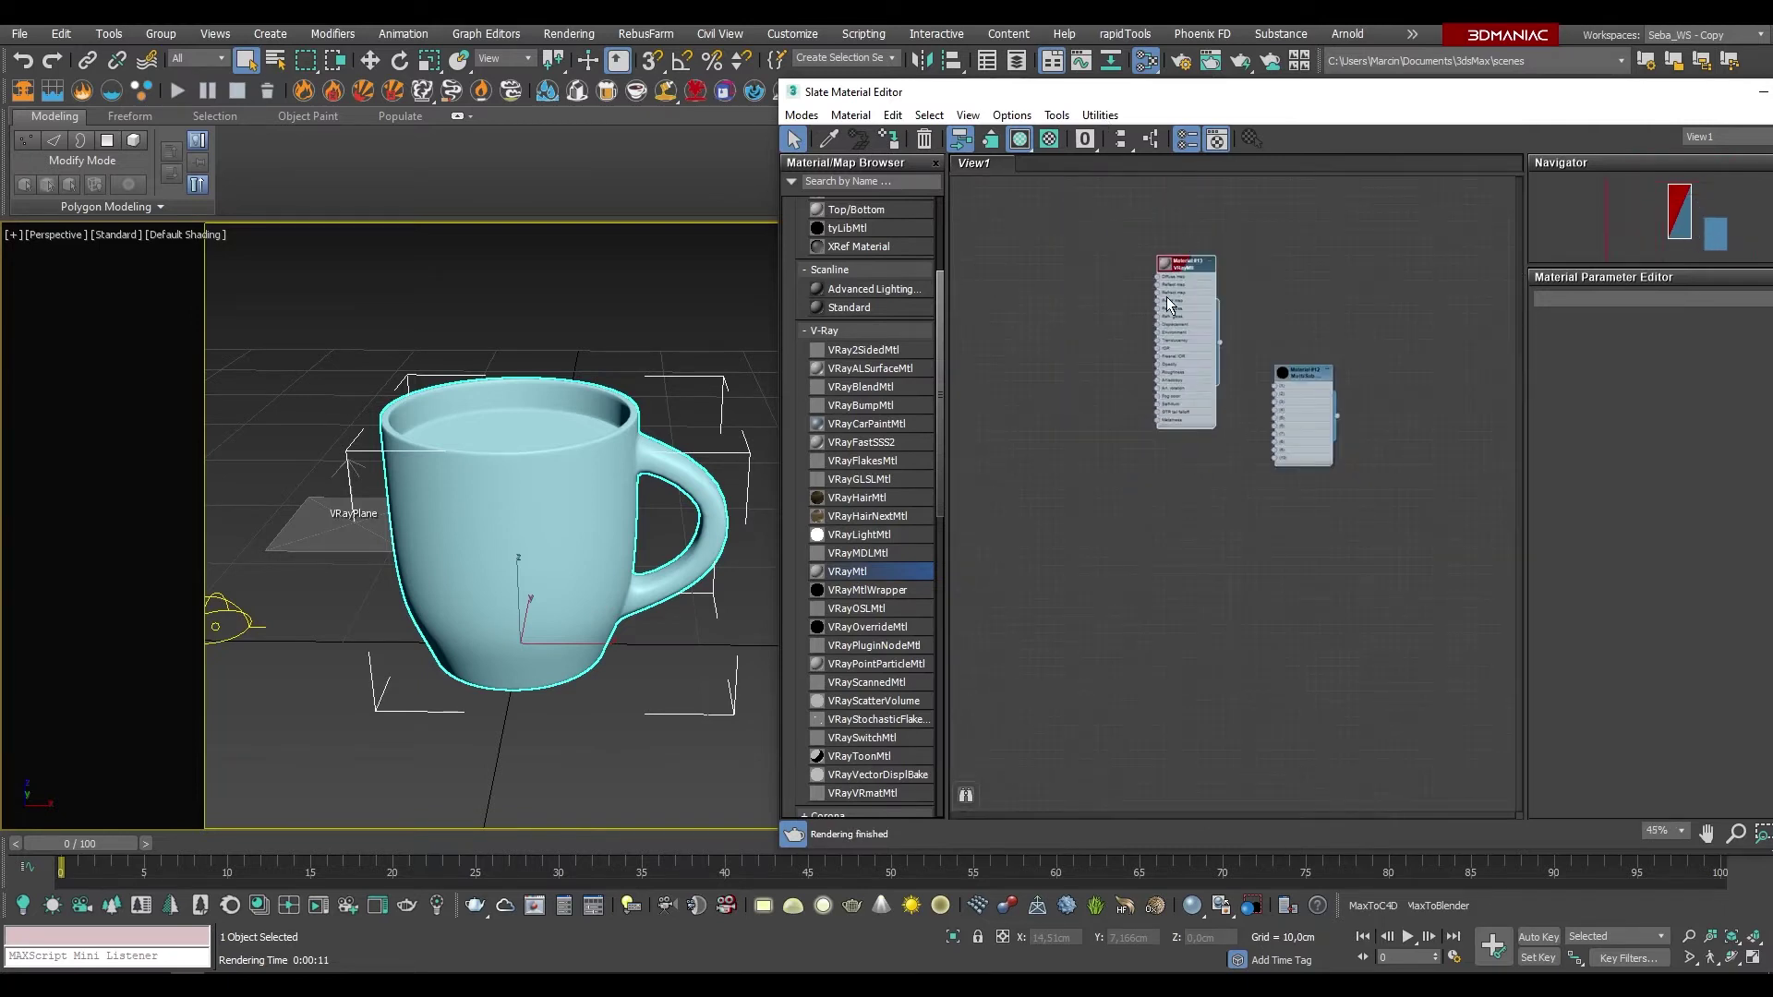
{"action": "left_click_drag", "start_coordinate": [1187, 259], "coordinate": [1171, 218]}
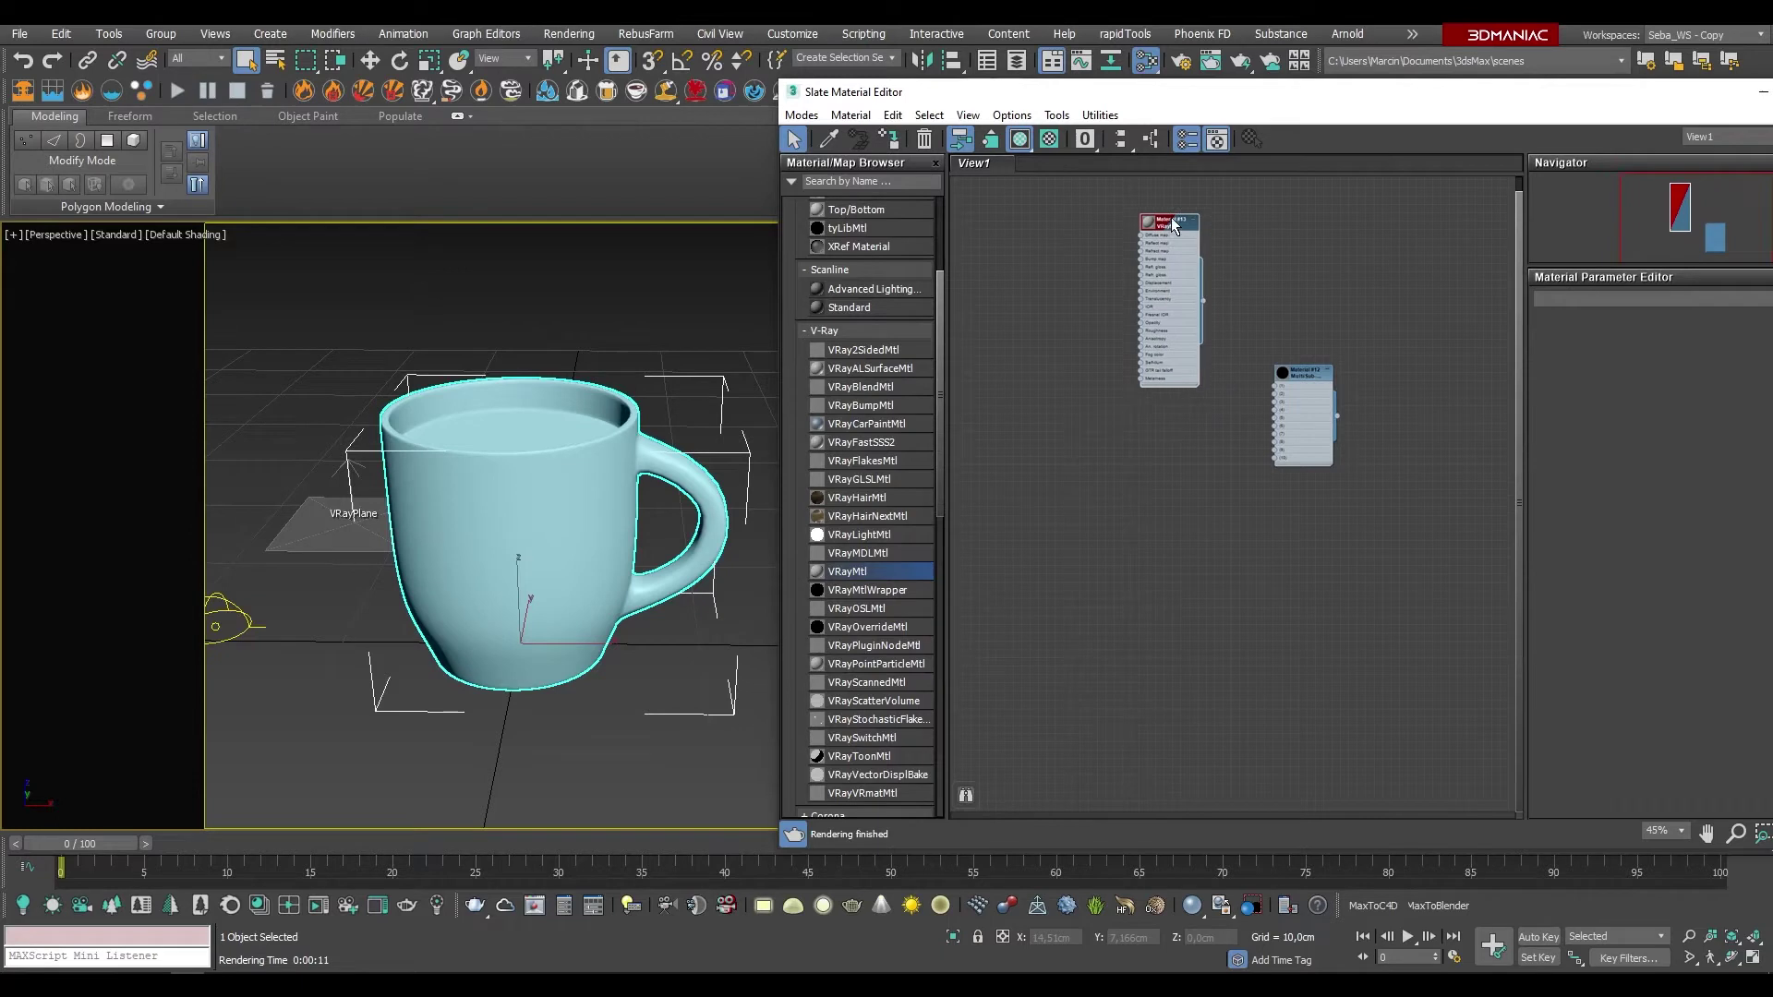
{"action": "scroll", "coordinate": [1127, 247], "scroll_direction": "up", "scroll_amount": 2}
{"action": "scroll", "coordinate": [1139, 259], "scroll_direction": "up", "scroll_amount": 3}
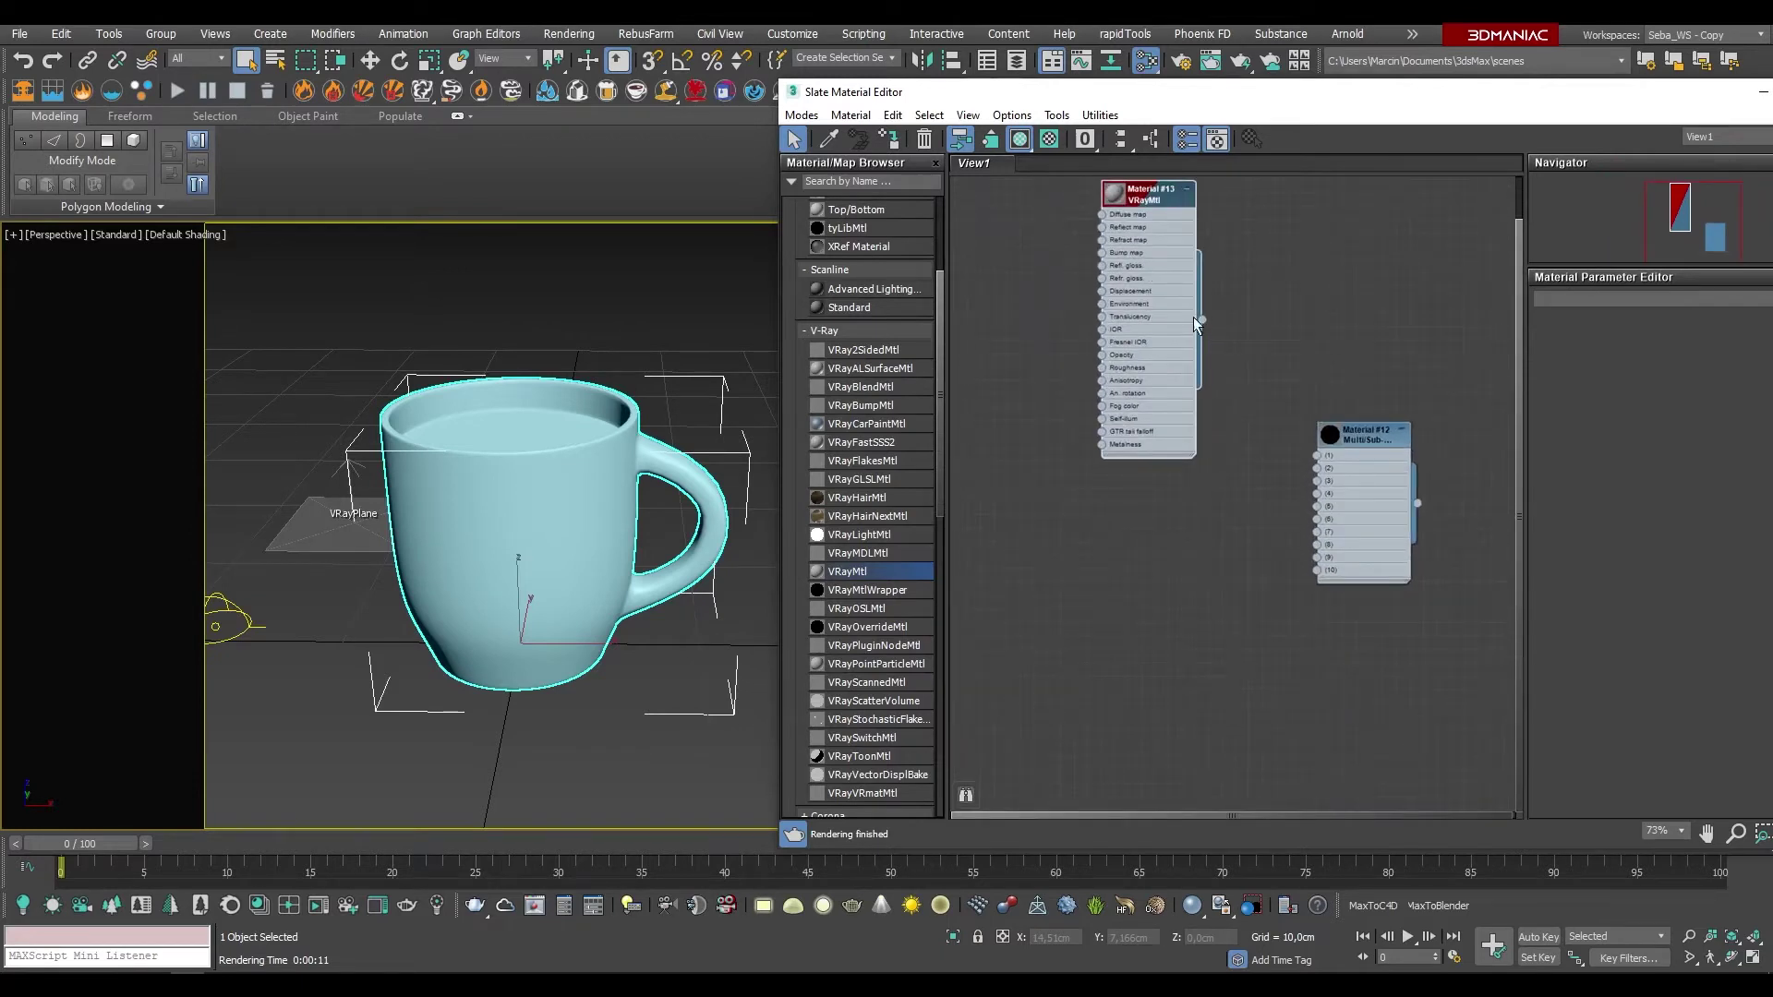
{"action": "scroll", "coordinate": [1252, 347], "scroll_direction": "down", "scroll_amount": 1}
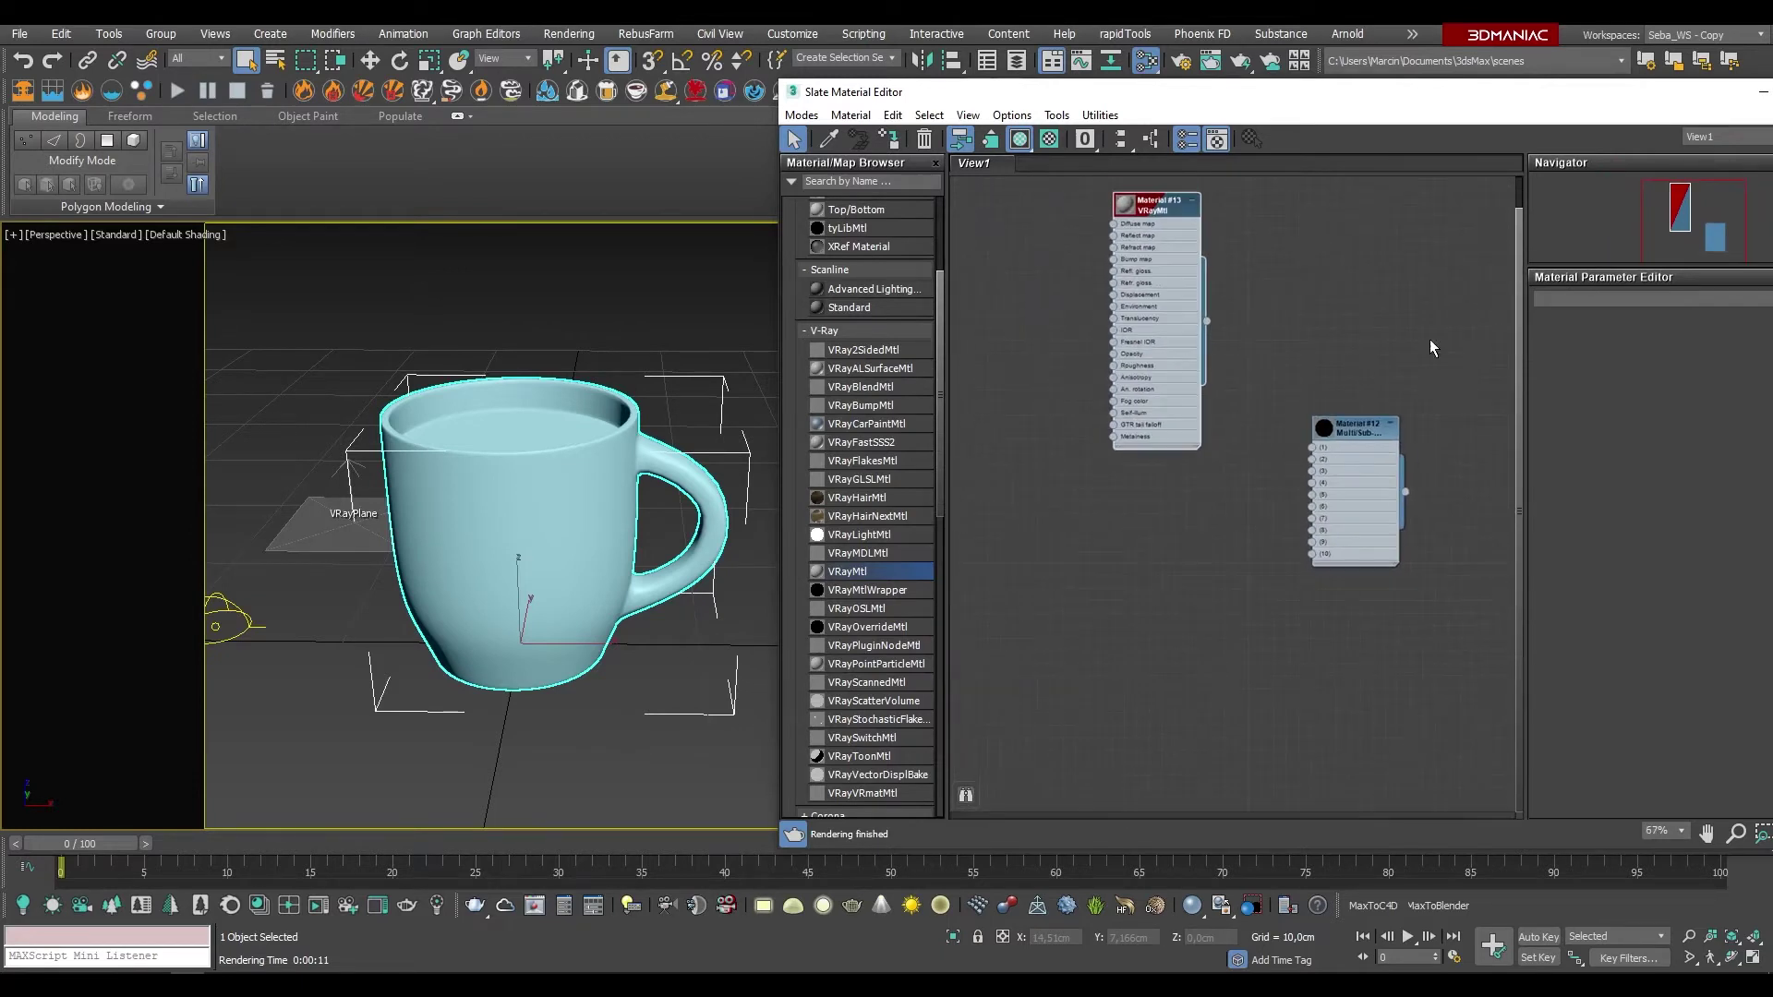
{"action": "double_click", "coordinate": [1154, 212]}
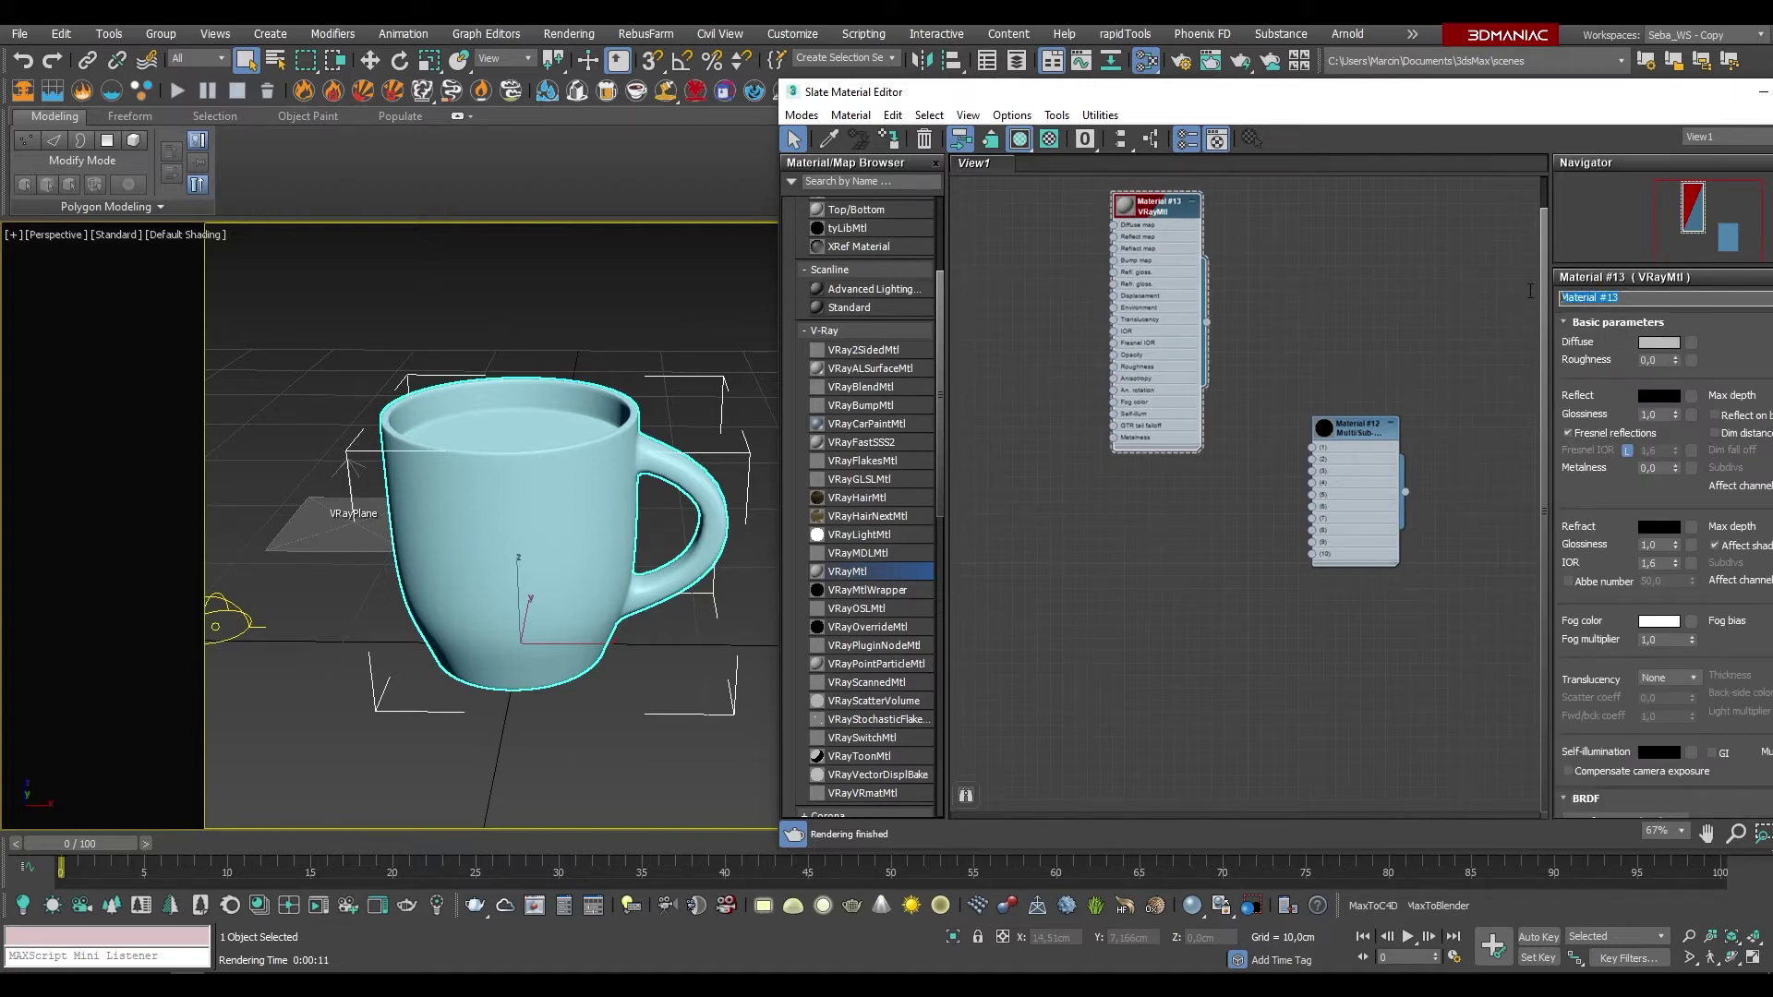
{"action": "type", "text": "Kubek"}
{"action": "left_click", "coordinate": [1262, 236]}
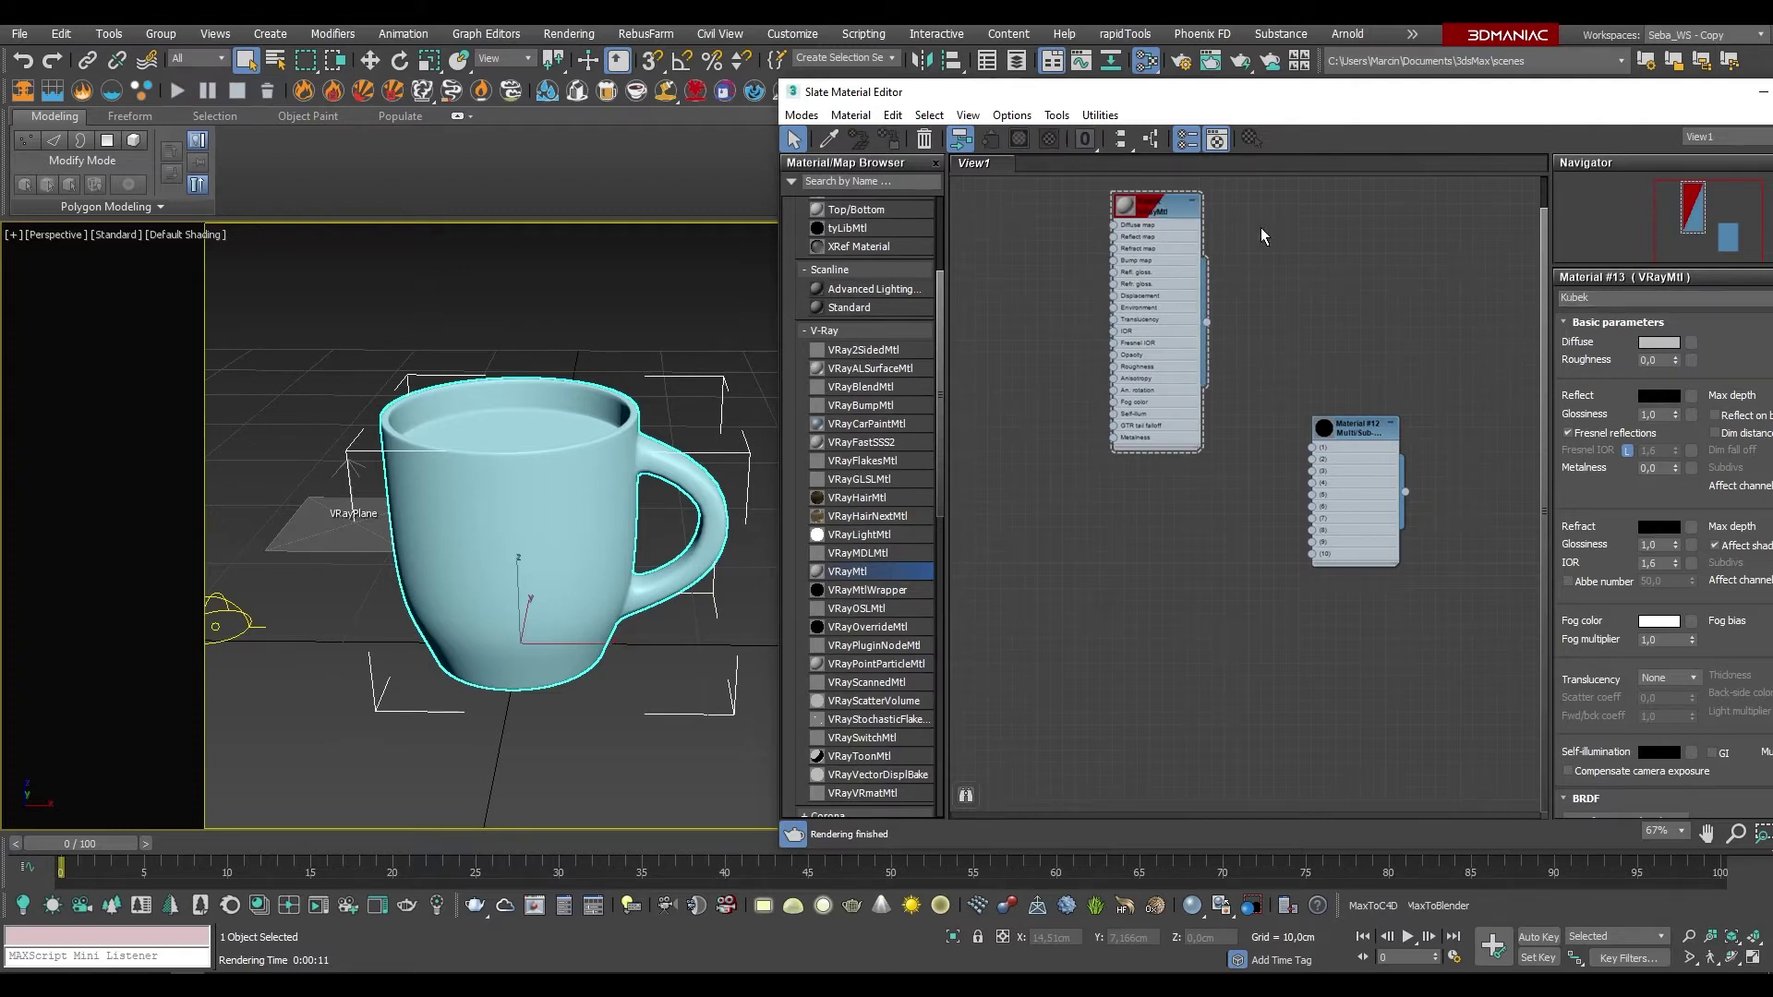
Step: Shift-drag the Kubek node downward to create its copy, Material #14
{"action": "right_click", "coordinate": [1119, 675]}
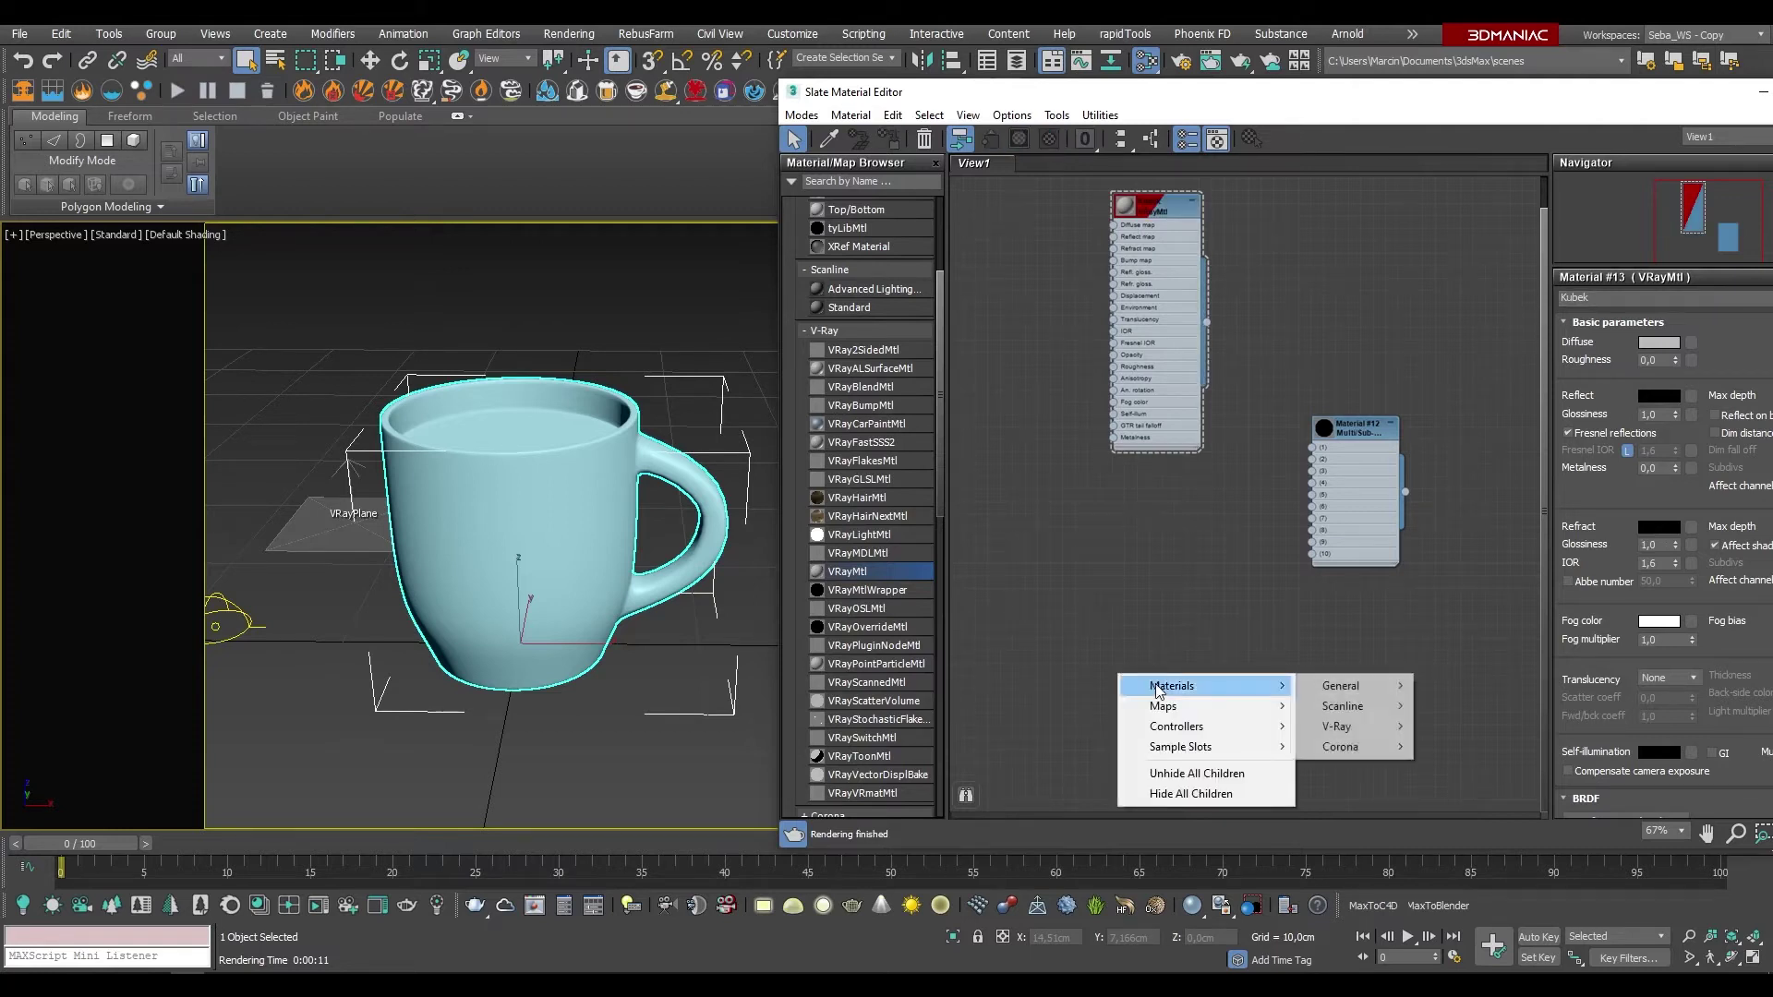
{"action": "mouse_move", "coordinate": [1337, 726]}
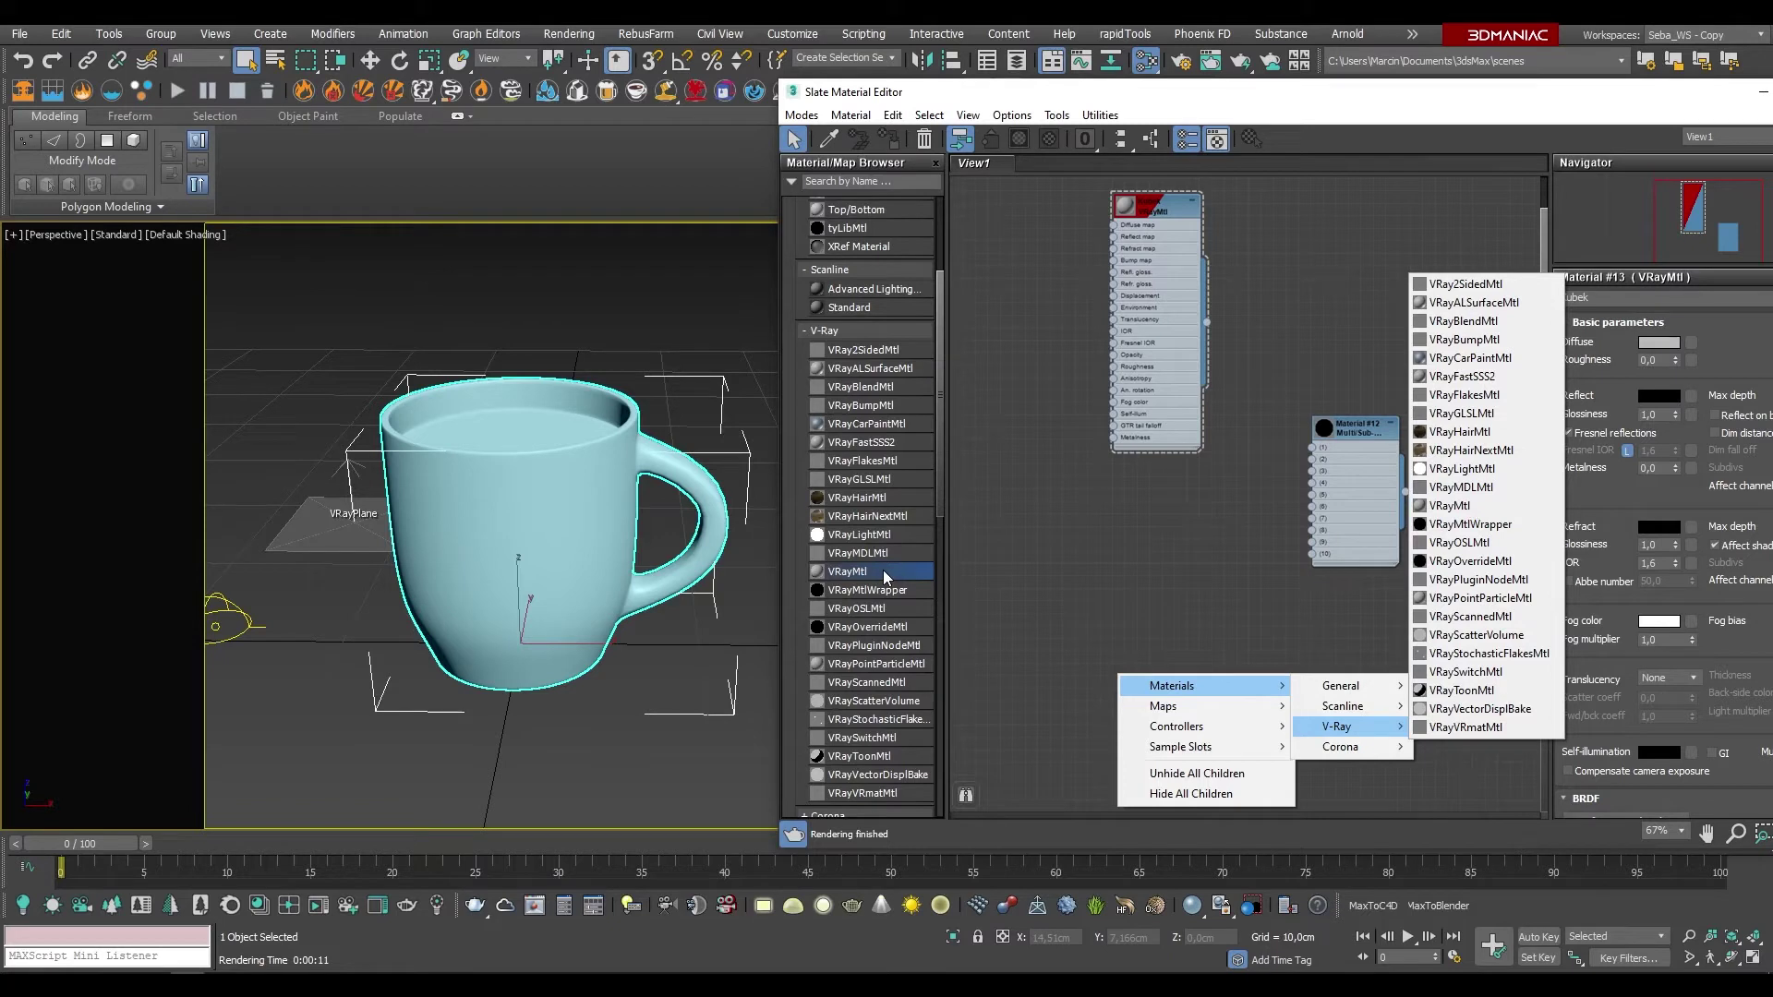
{"action": "left_click", "coordinate": [1137, 471]}
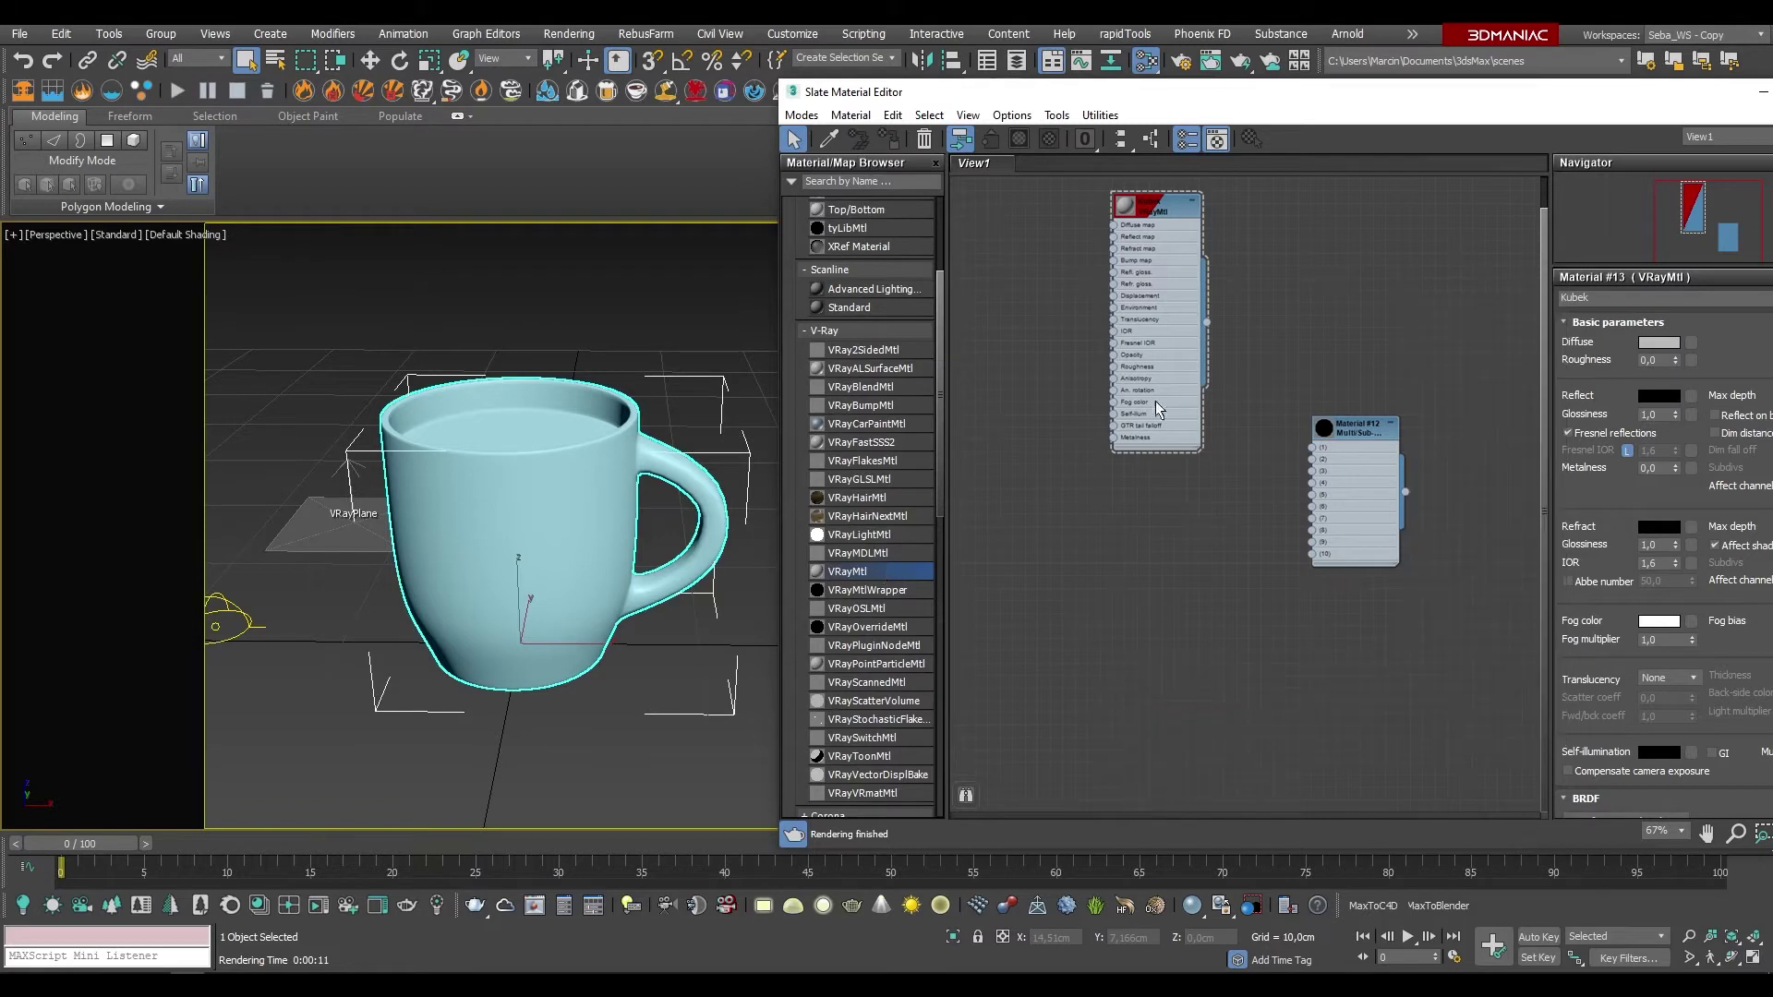
{"action": "left_click", "coordinate": [1156, 205]}
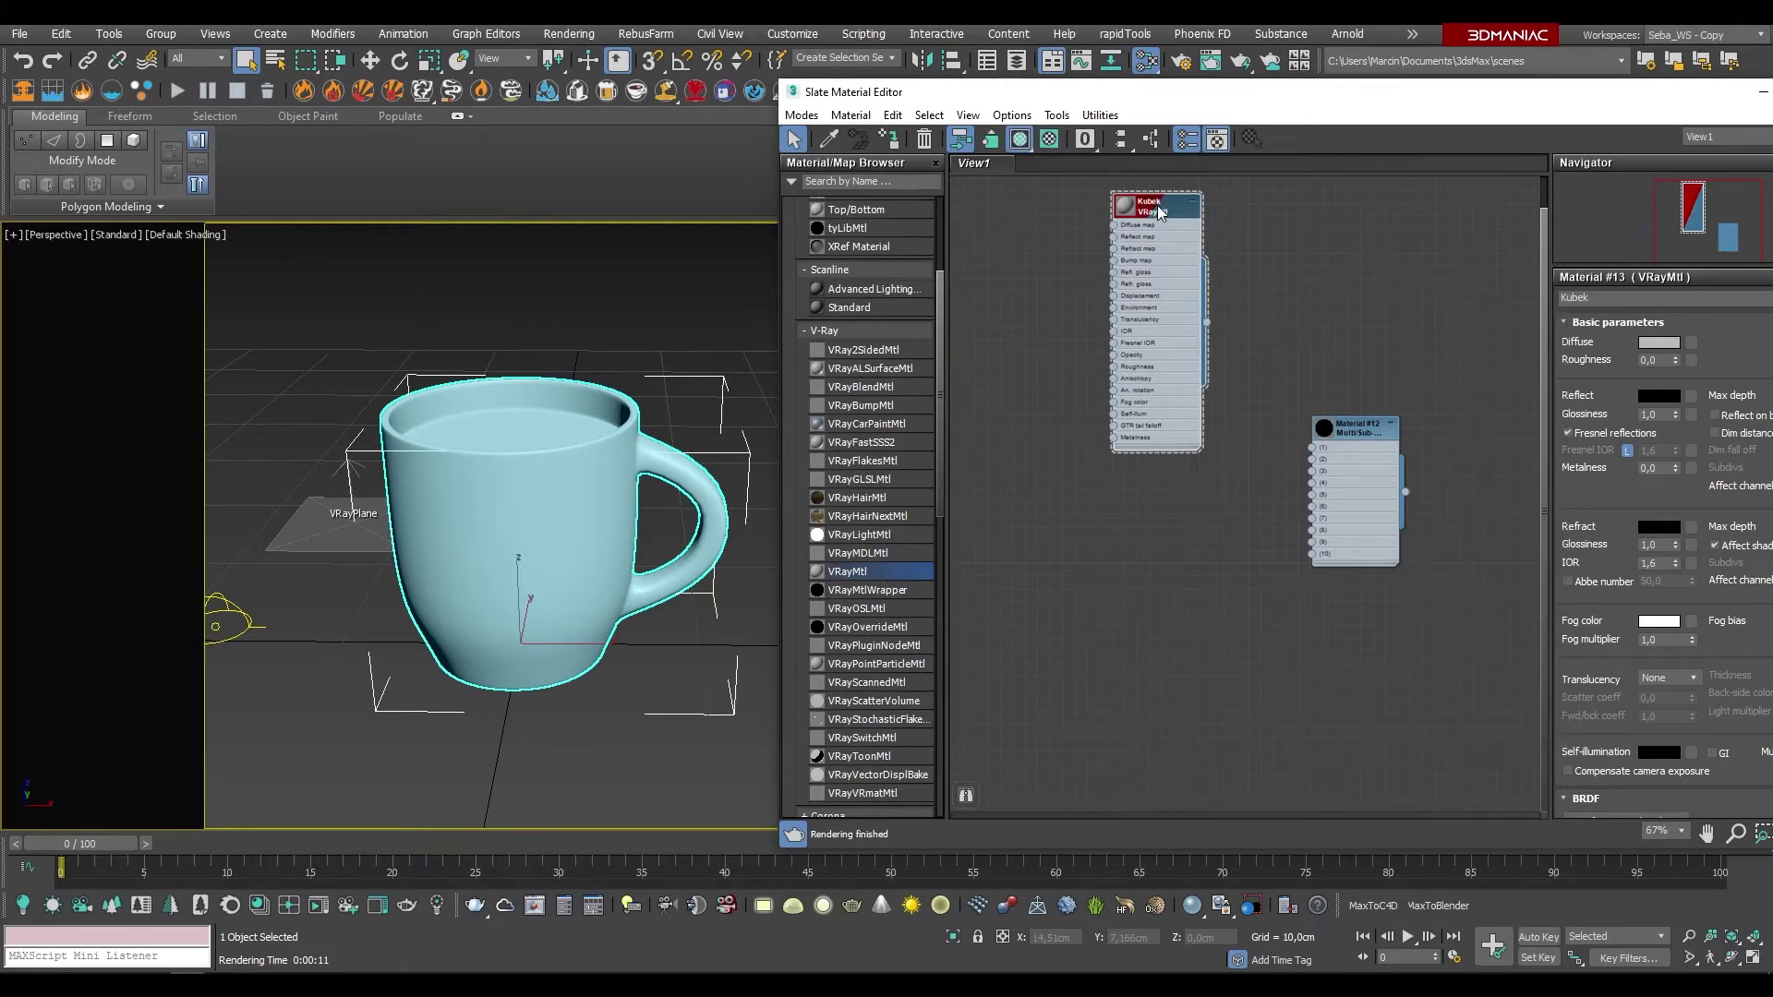
{"action": "left_click_drag", "start_coordinate": [1160, 212], "coordinate": [1154, 506], "text": "shift"}
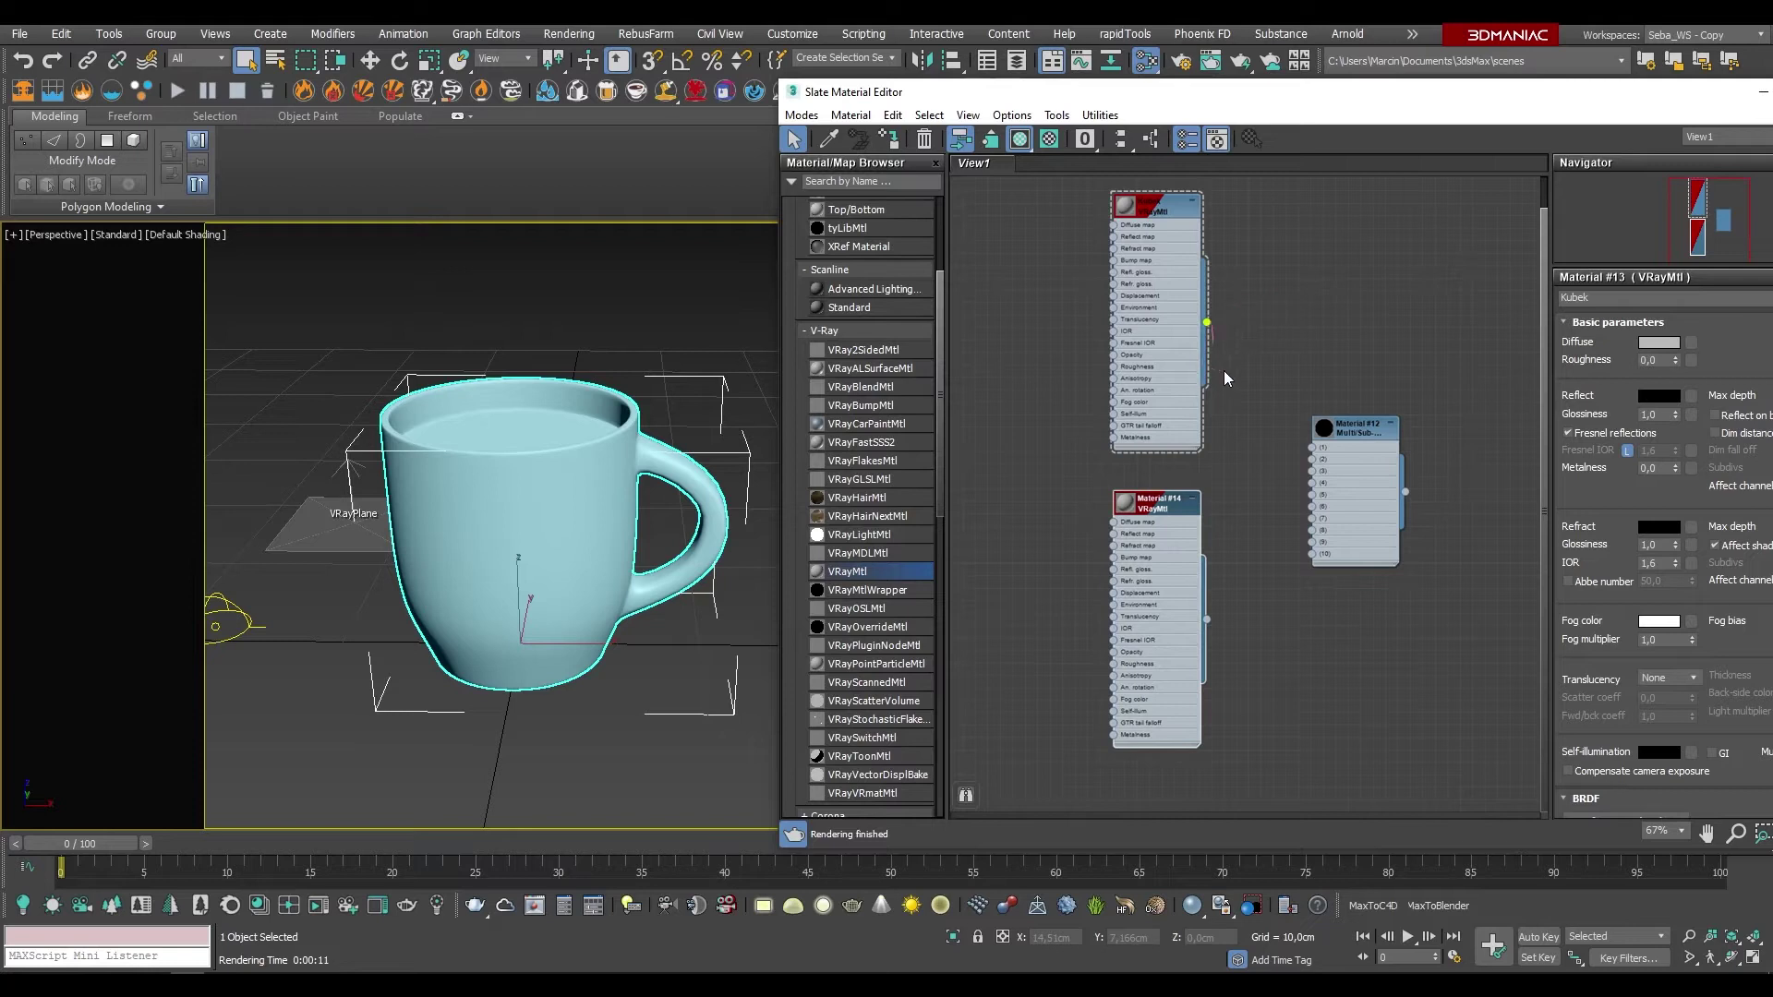
Step: Wire Kubek into slot 1, rename the copy Kawa, and wire it into slot 2
{"action": "left_click_drag", "start_coordinate": [1259, 421], "coordinate": [1311, 448]}
{"action": "double_click", "coordinate": [1165, 506]}
{"action": "left_click", "coordinate": [1629, 297]}
{"action": "type", "text": "Kawa"}
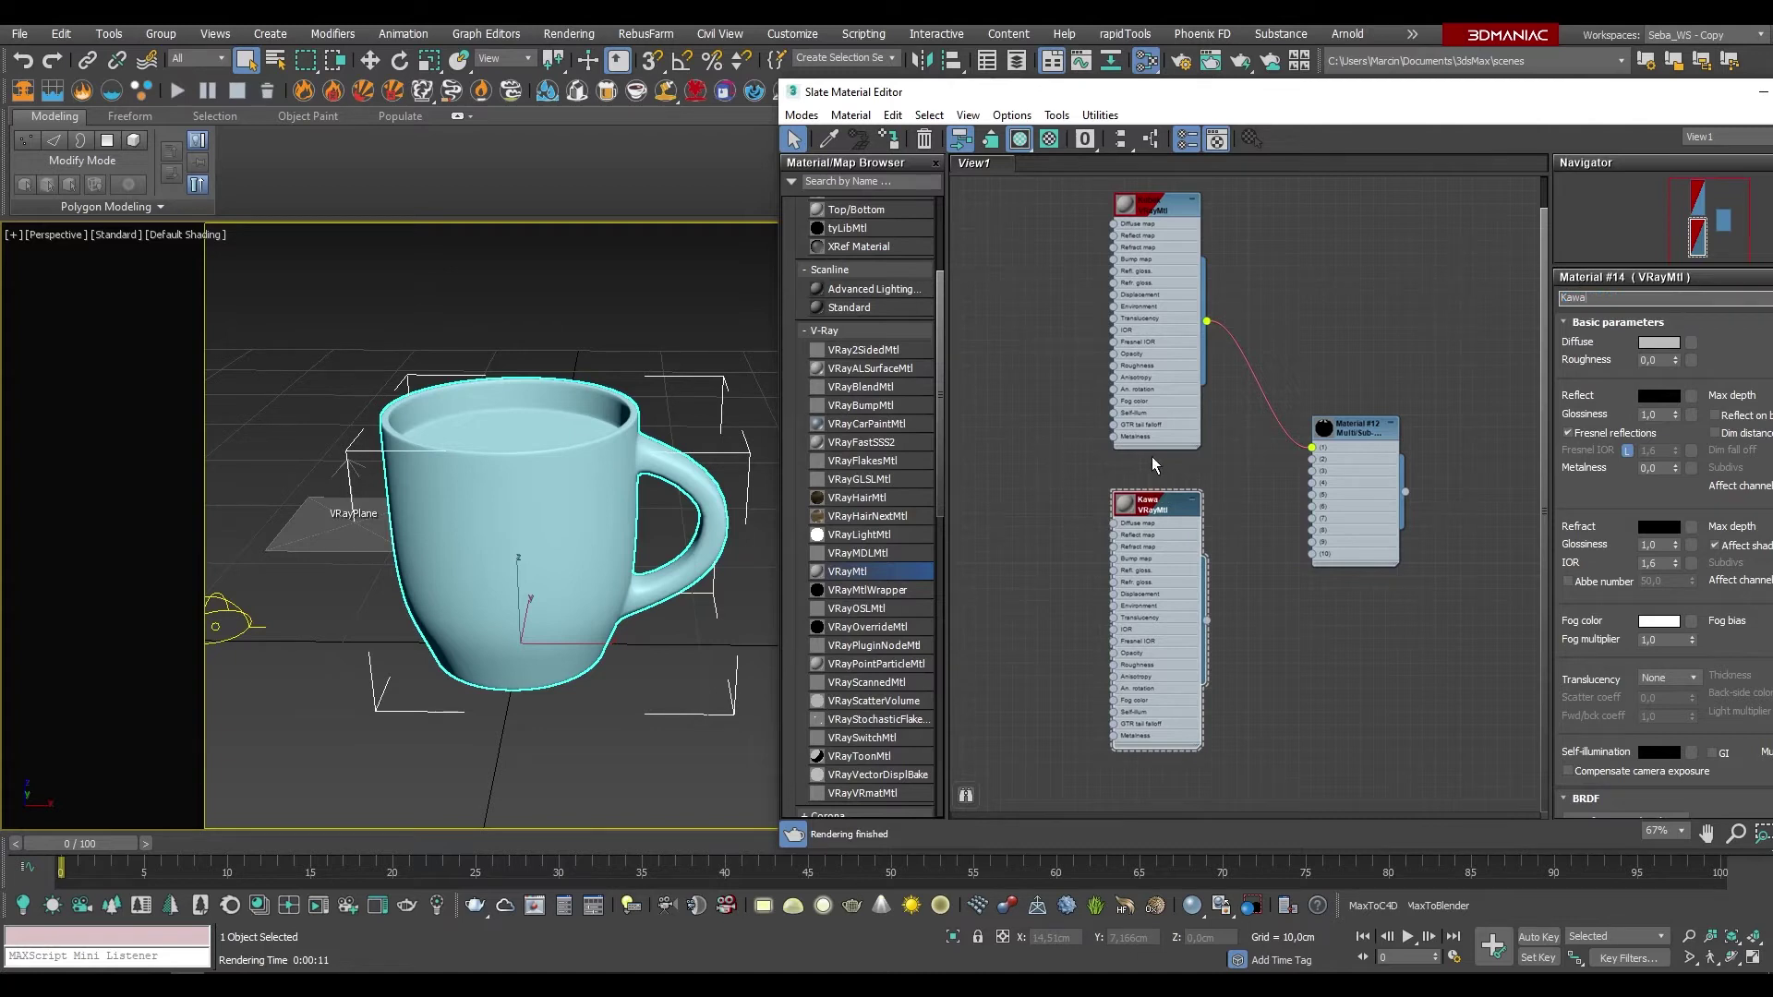
{"action": "key", "text": "Return"}
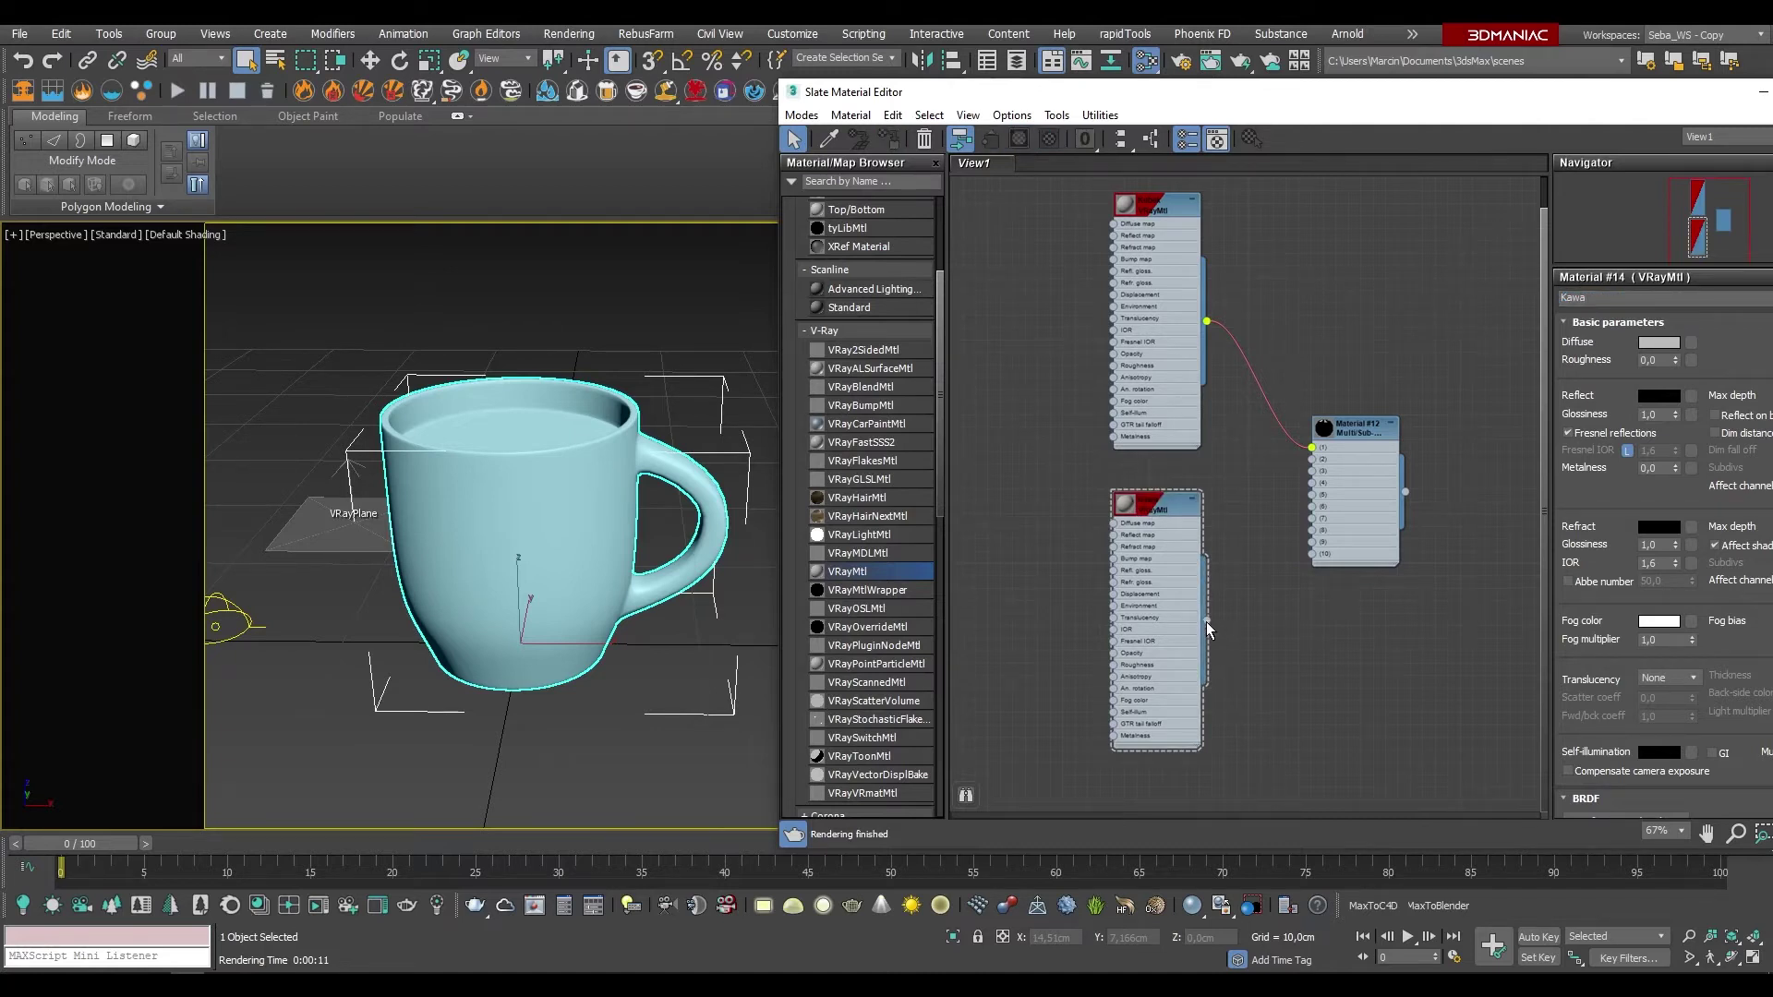
{"action": "left_click_drag", "start_coordinate": [1282, 525], "coordinate": [1311, 460]}
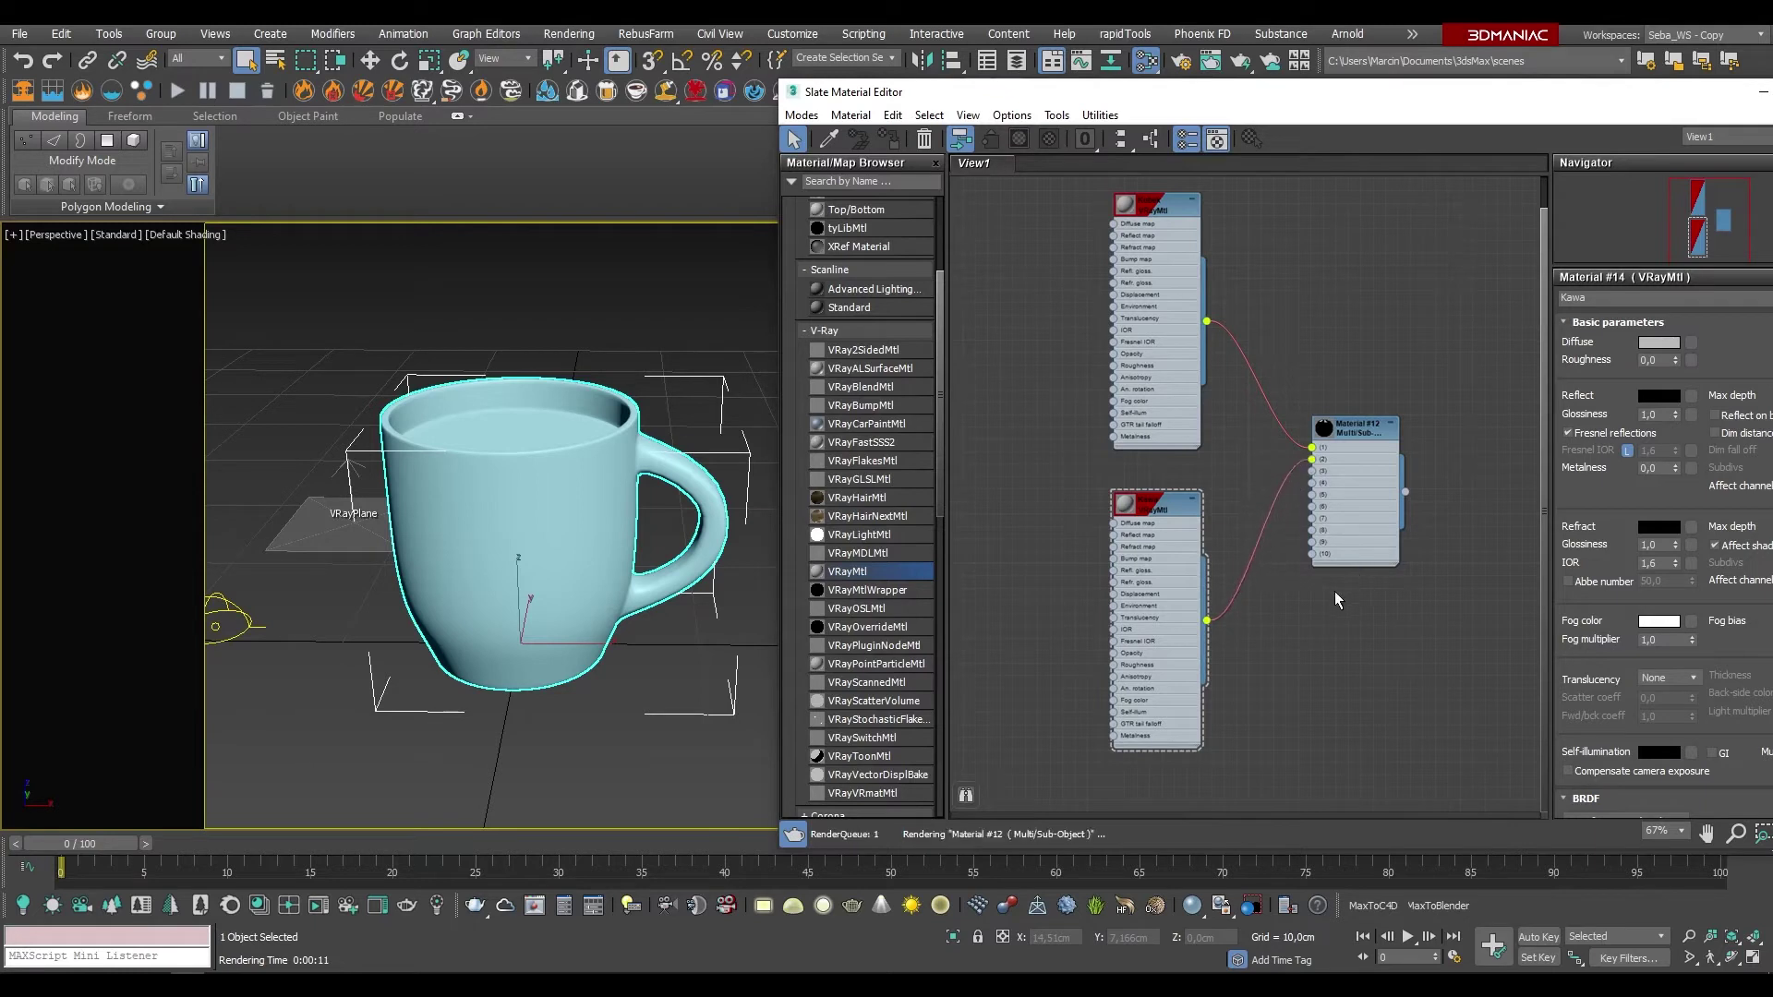
{"action": "double_click", "coordinate": [1361, 428]}
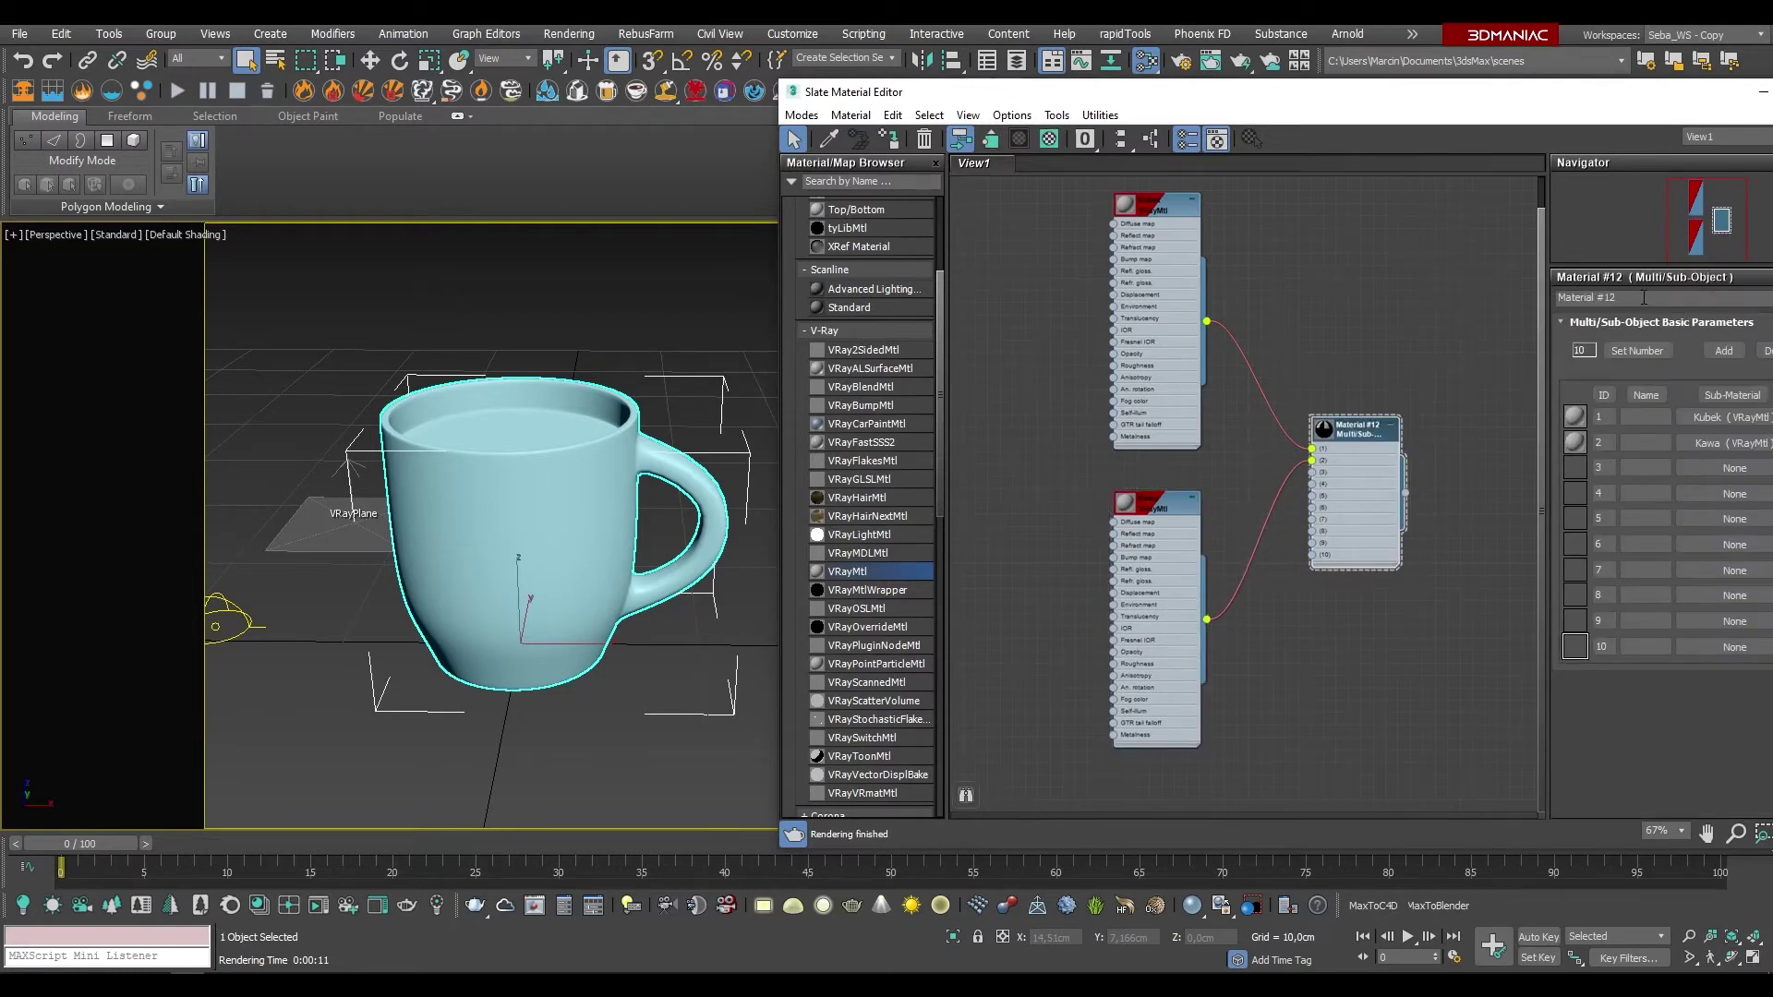
Step: Rename Material #12 to Kubek_kawowy_Mtl and name slots 1 and 2 Kubek and Kawa
{"action": "left_click_drag", "start_coordinate": [1581, 92], "coordinate": [1438, 91]}
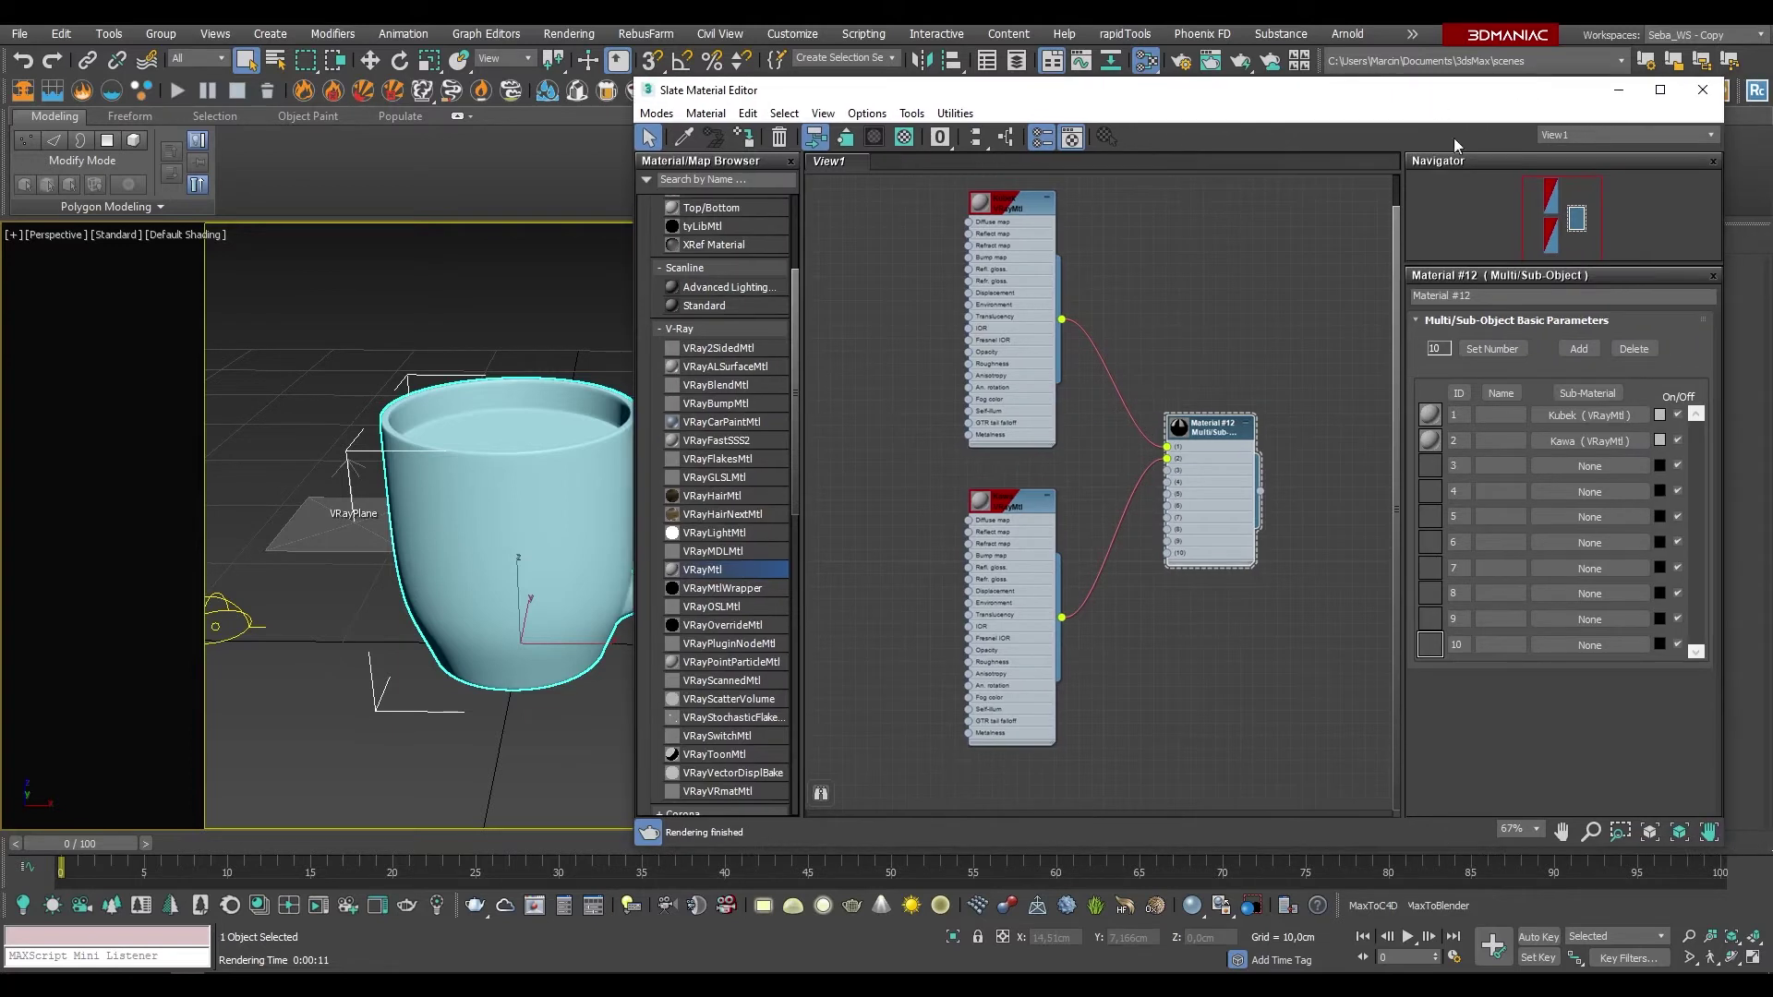
{"action": "left_click_drag", "start_coordinate": [1481, 301], "coordinate": [1397, 299]}
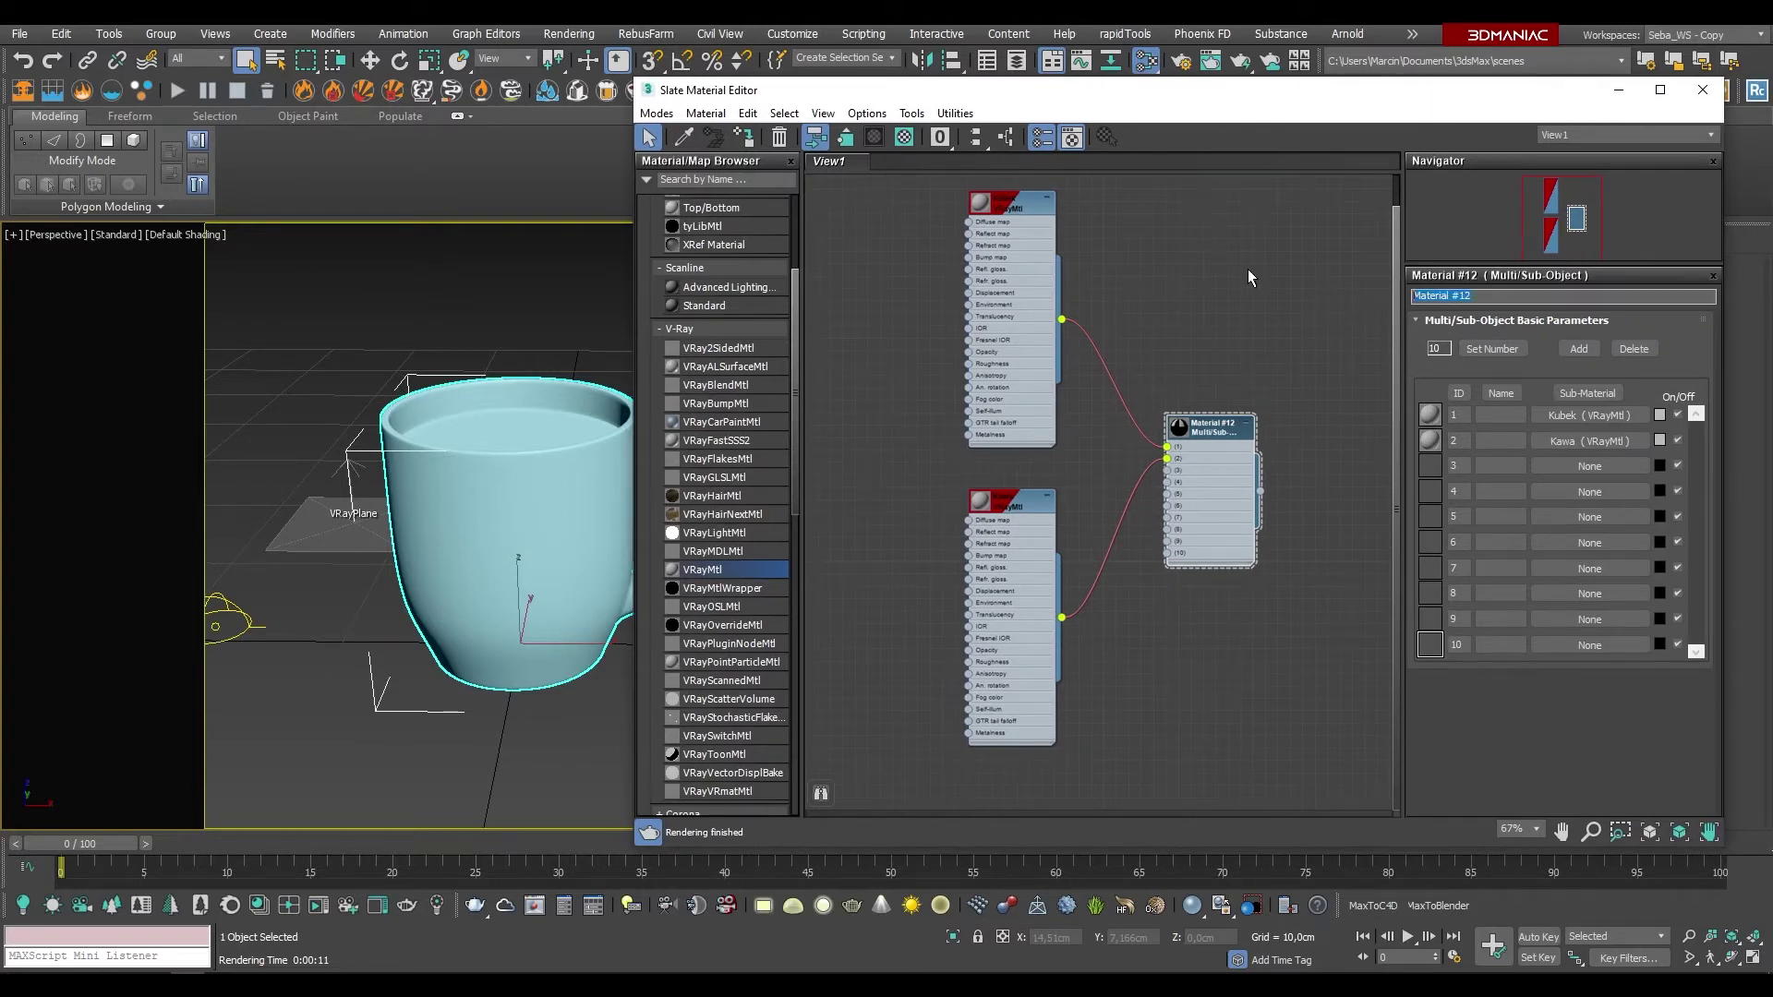
{"action": "type", "text": "Kubek_ka"}
{"action": "type", "text": "wowy_Mtl"}
{"action": "left_click", "coordinate": [1502, 416]}
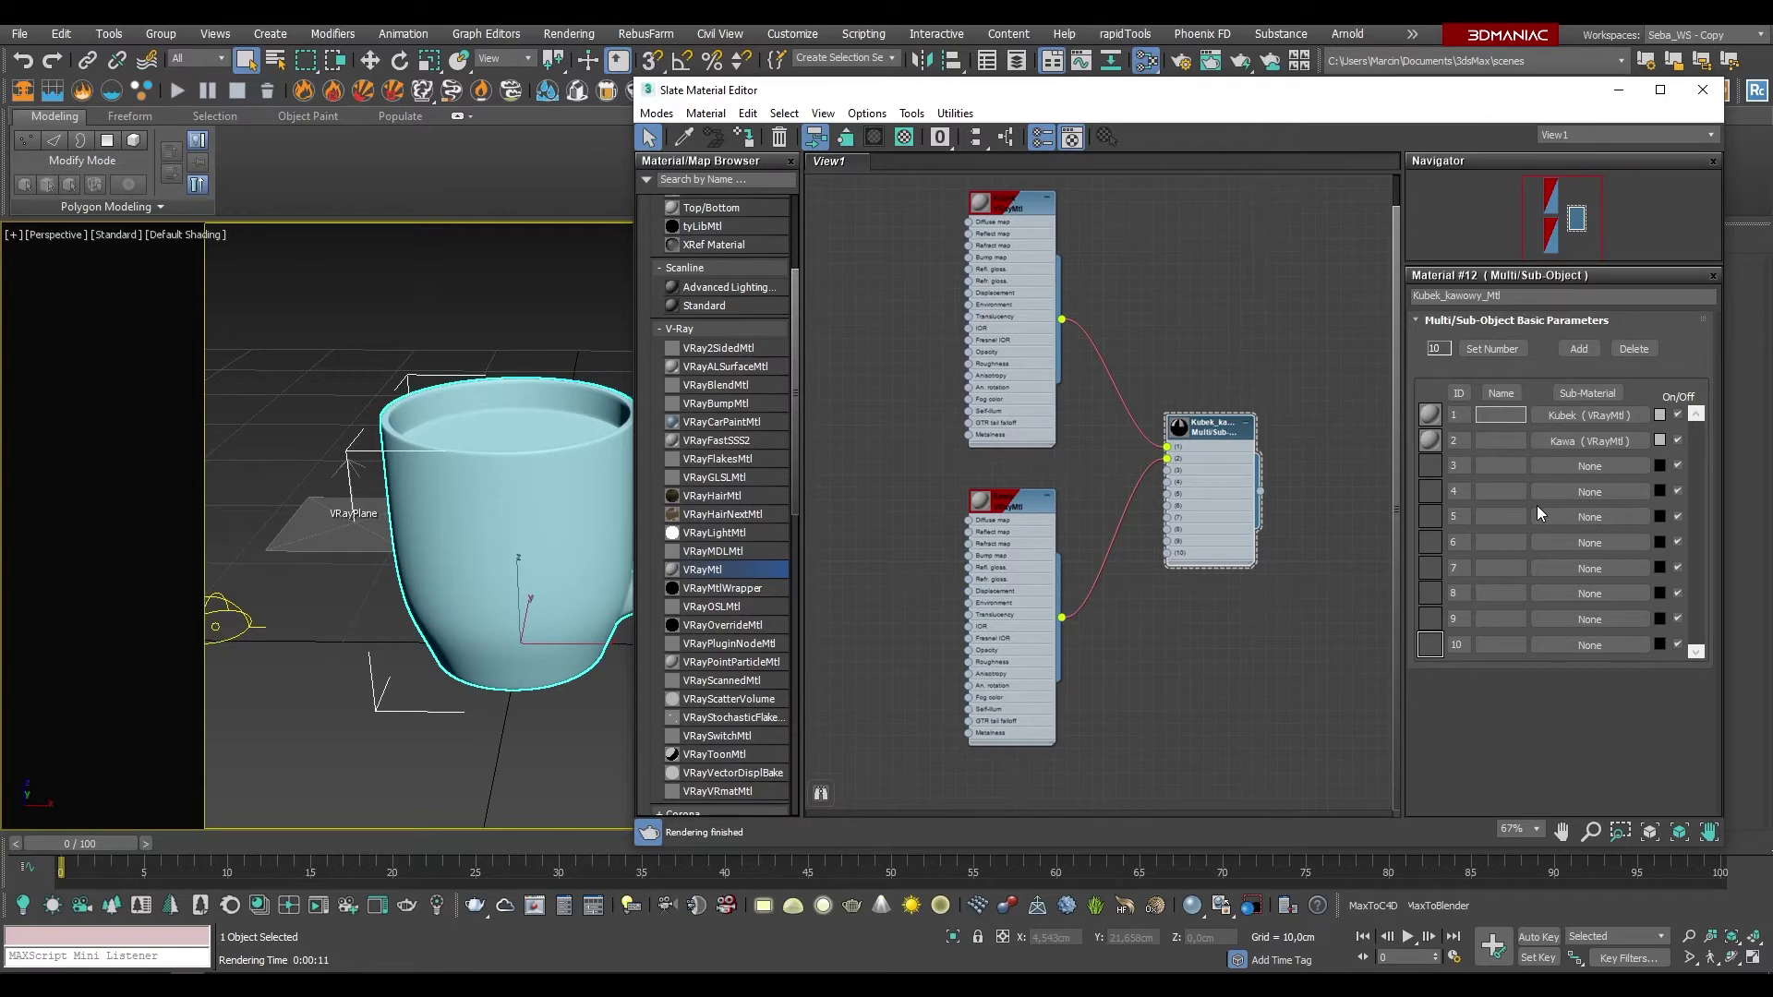
{"action": "type", "text": "Kubek"}
{"action": "left_click", "coordinate": [1503, 440]}
{"action": "type", "text": "Kawa"}
{"action": "scroll", "coordinate": [1062, 390], "scroll_direction": "down", "scroll_amount": 2}
{"action": "scroll", "coordinate": [1056, 529], "scroll_direction": "up", "scroll_amount": 2}
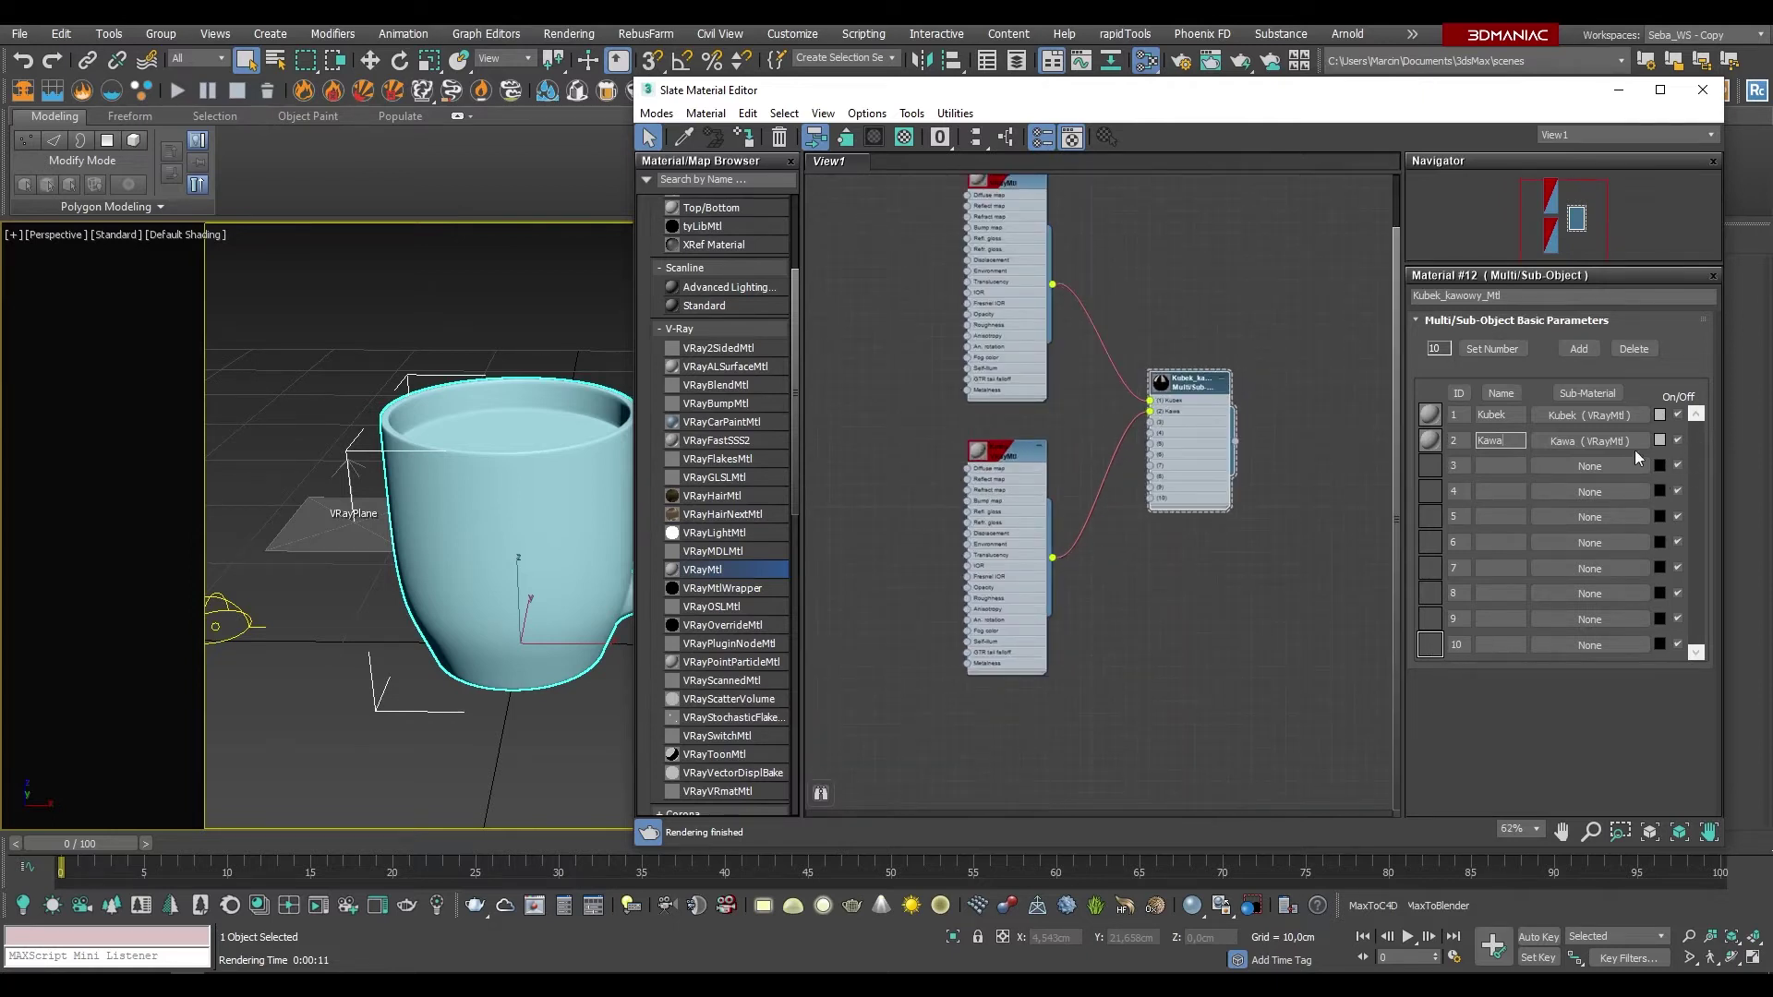
Step: Raise the sub-material count with Set Number and zoom out to see the new Standard nodes
{"action": "left_click", "coordinate": [1492, 349]}
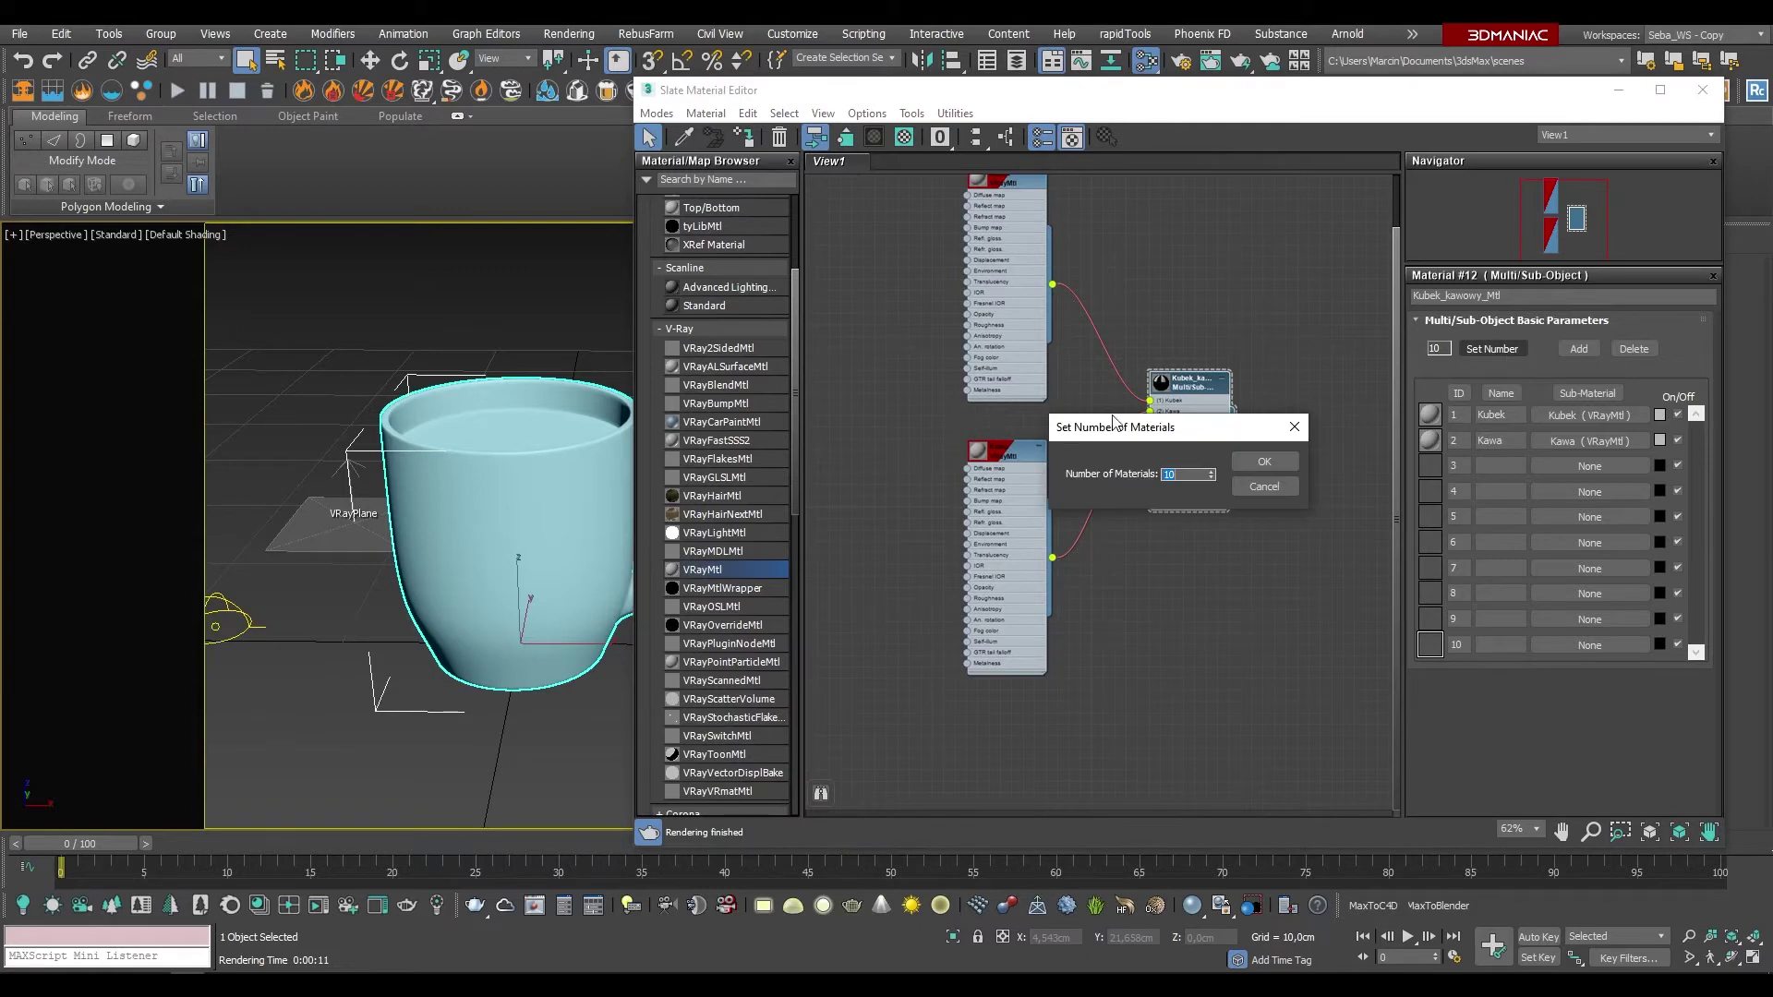
{"action": "left_click_drag", "start_coordinate": [1211, 476], "coordinate": [1207, 451]}
{"action": "left_click", "coordinate": [1243, 462]}
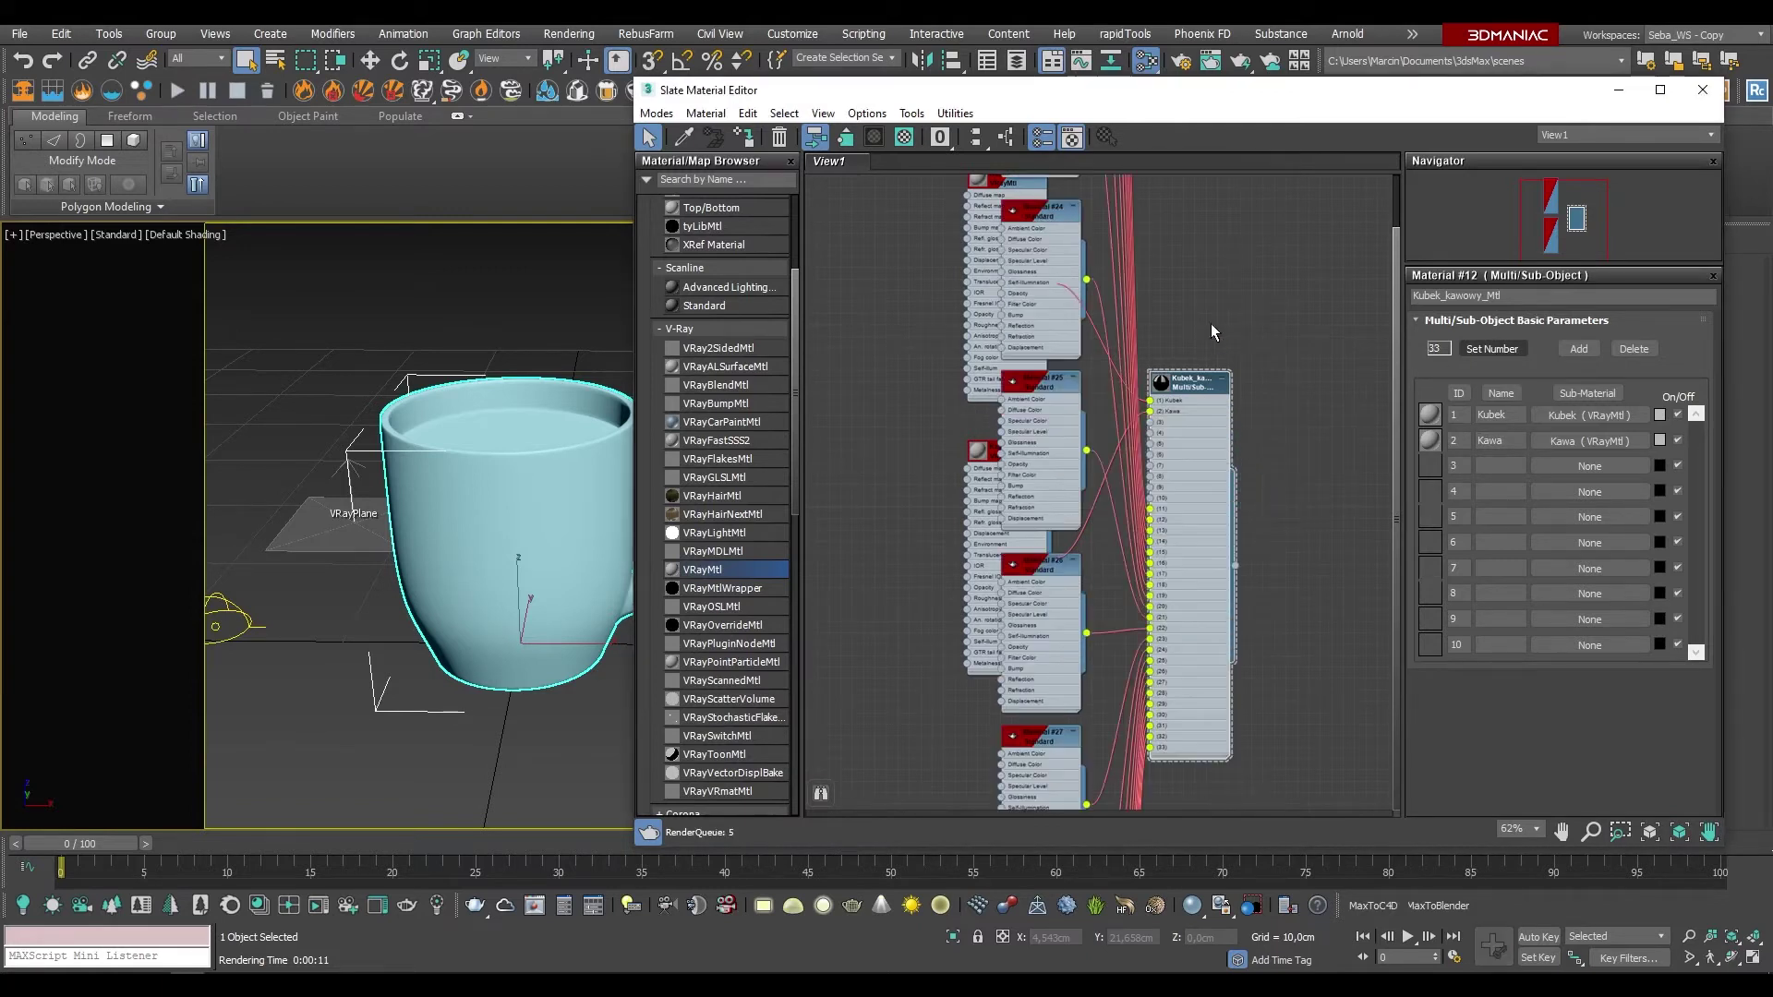
{"action": "scroll", "coordinate": [1173, 485], "scroll_direction": "down", "scroll_amount": 5}
{"action": "mouse_move", "coordinate": [1182, 384]}
{"action": "middle_mouse_down"}
{"action": "mouse_move", "coordinate": [1255, 388]}
{"action": "mouse_move", "coordinate": [1144, 373]}
{"action": "middle_mouse_up"}
{"action": "scroll", "coordinate": [1125, 403], "scroll_direction": "up", "scroll_amount": 4}
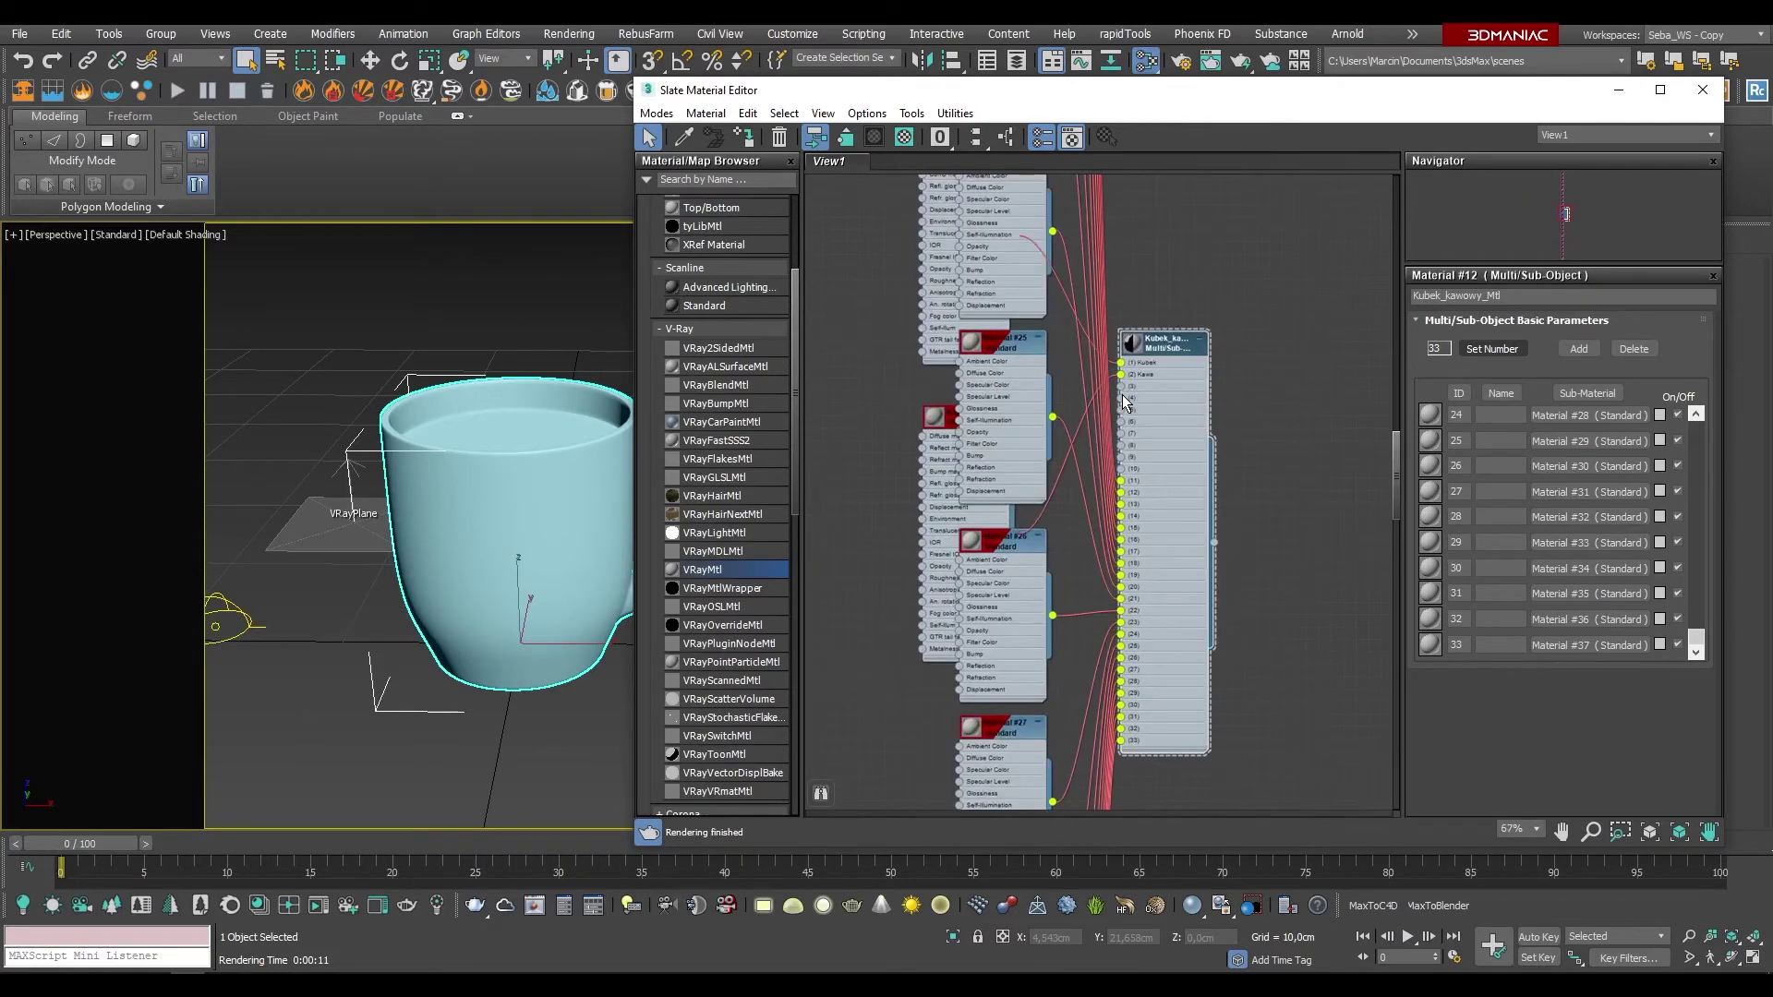
{"action": "scroll", "coordinate": [1123, 395], "scroll_direction": "up", "scroll_amount": 1}
{"action": "scroll", "coordinate": [1162, 403], "scroll_direction": "down", "scroll_amount": 1}
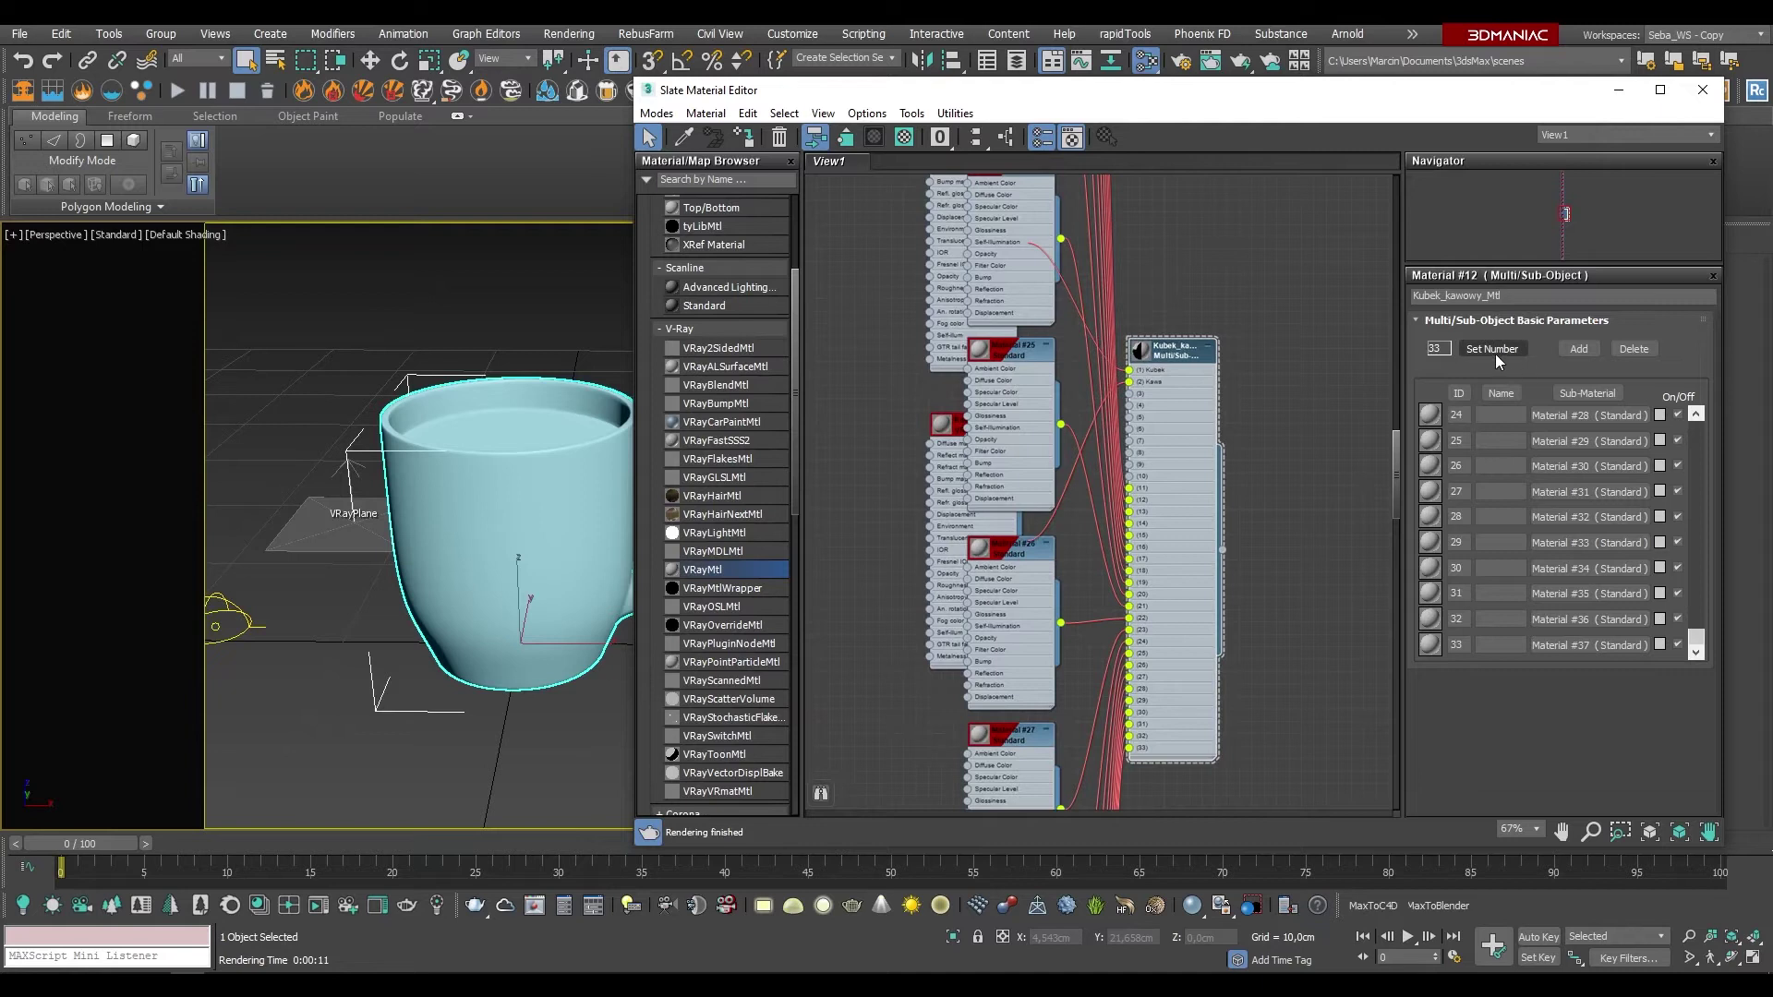
Step: Set the Multi/Sub sub-material count back to 2
{"action": "left_click", "coordinate": [1494, 351]}
{"action": "type", "text": "2"}
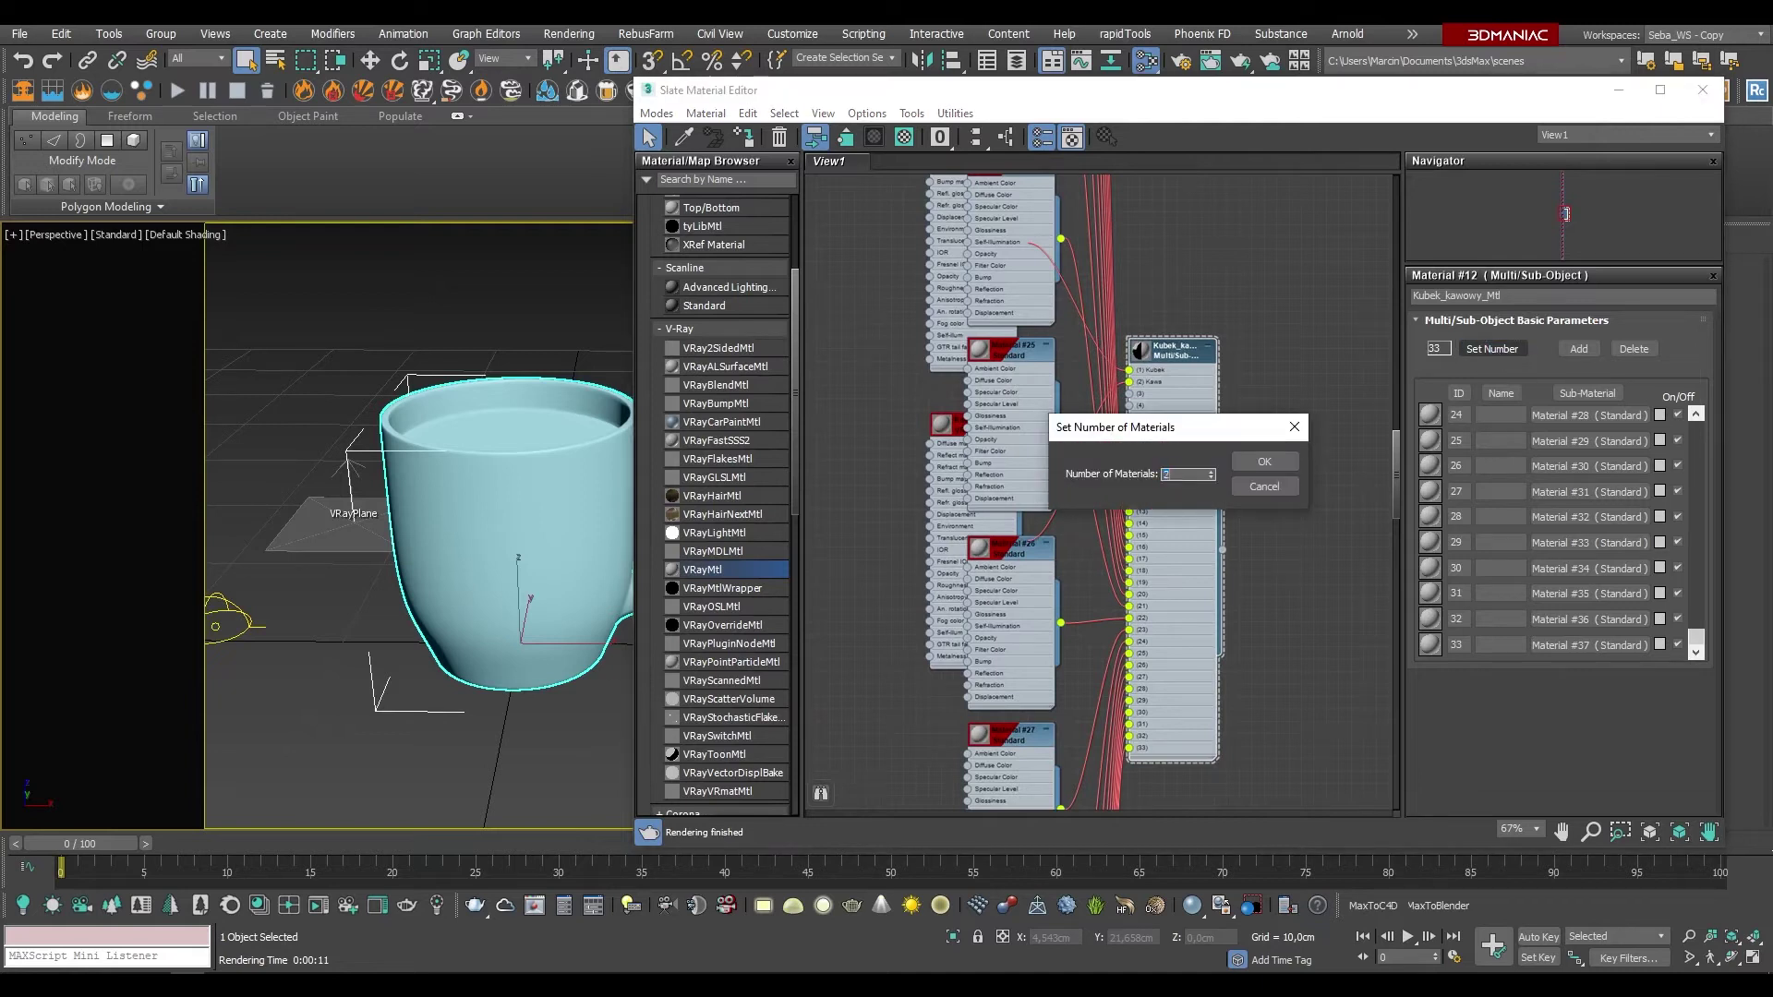
{"action": "left_click", "coordinate": [1256, 456]}
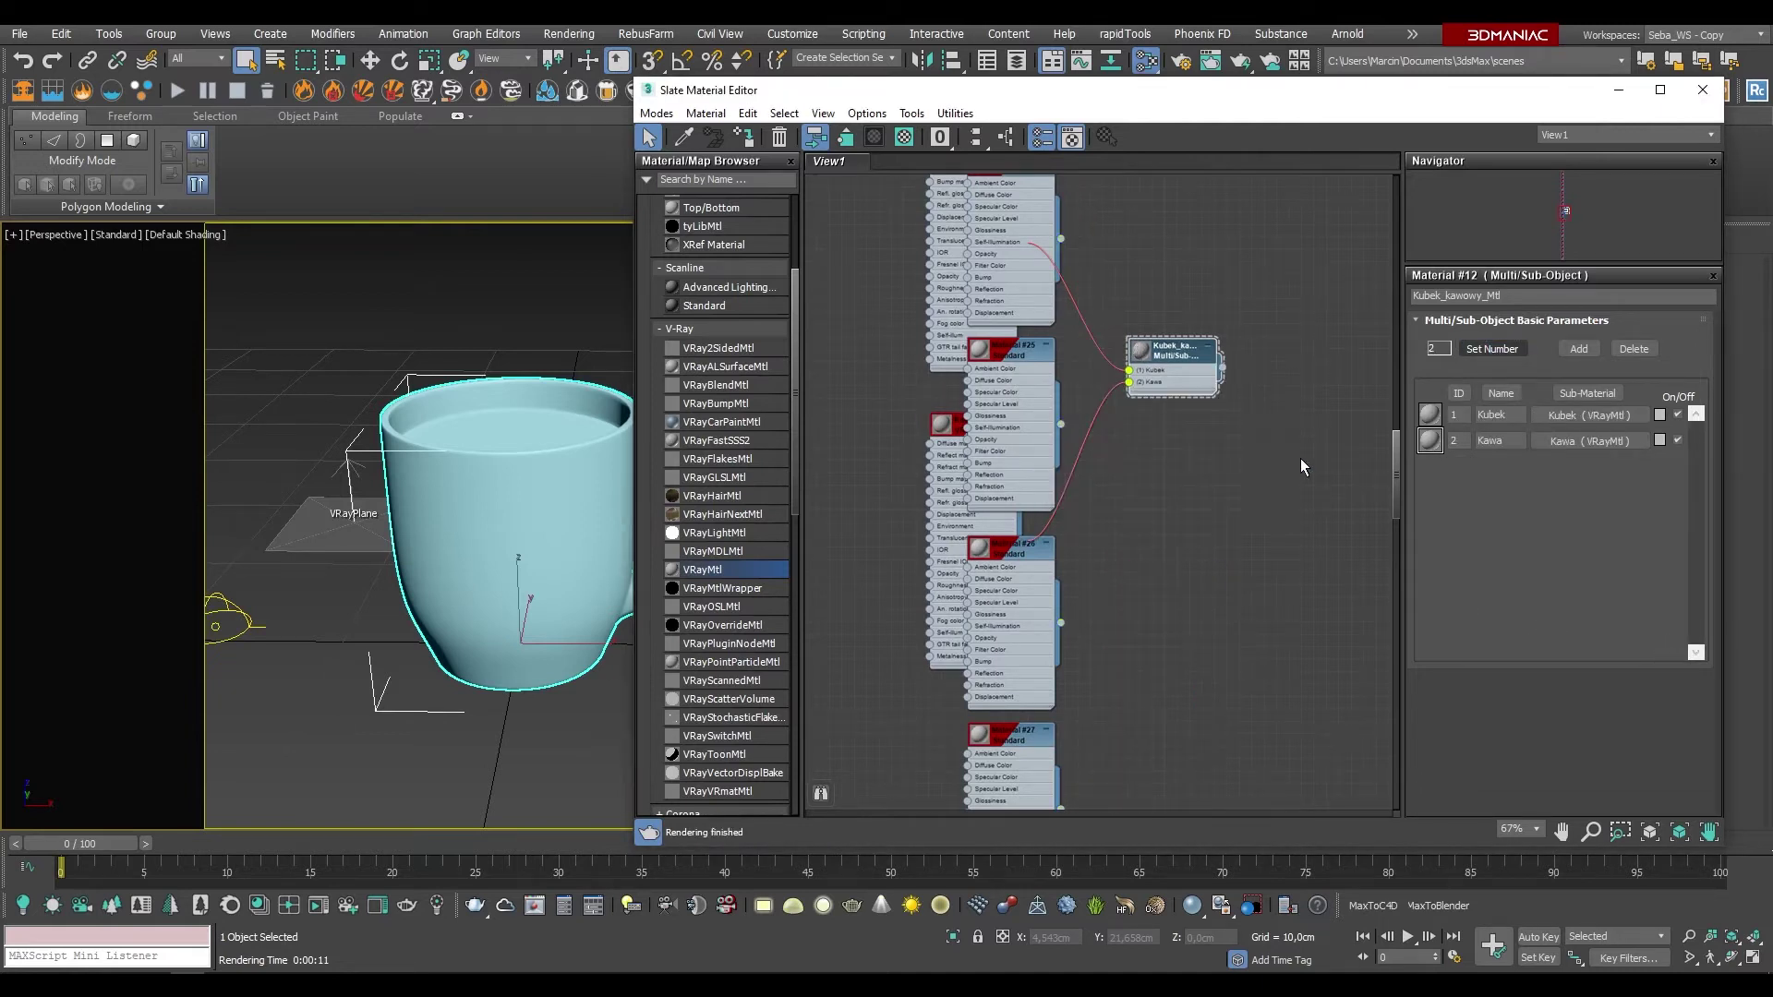
Step: Select the leftover unused Standard material nodes and delete them
{"action": "left_click_drag", "start_coordinate": [1176, 367], "coordinate": [1371, 363]}
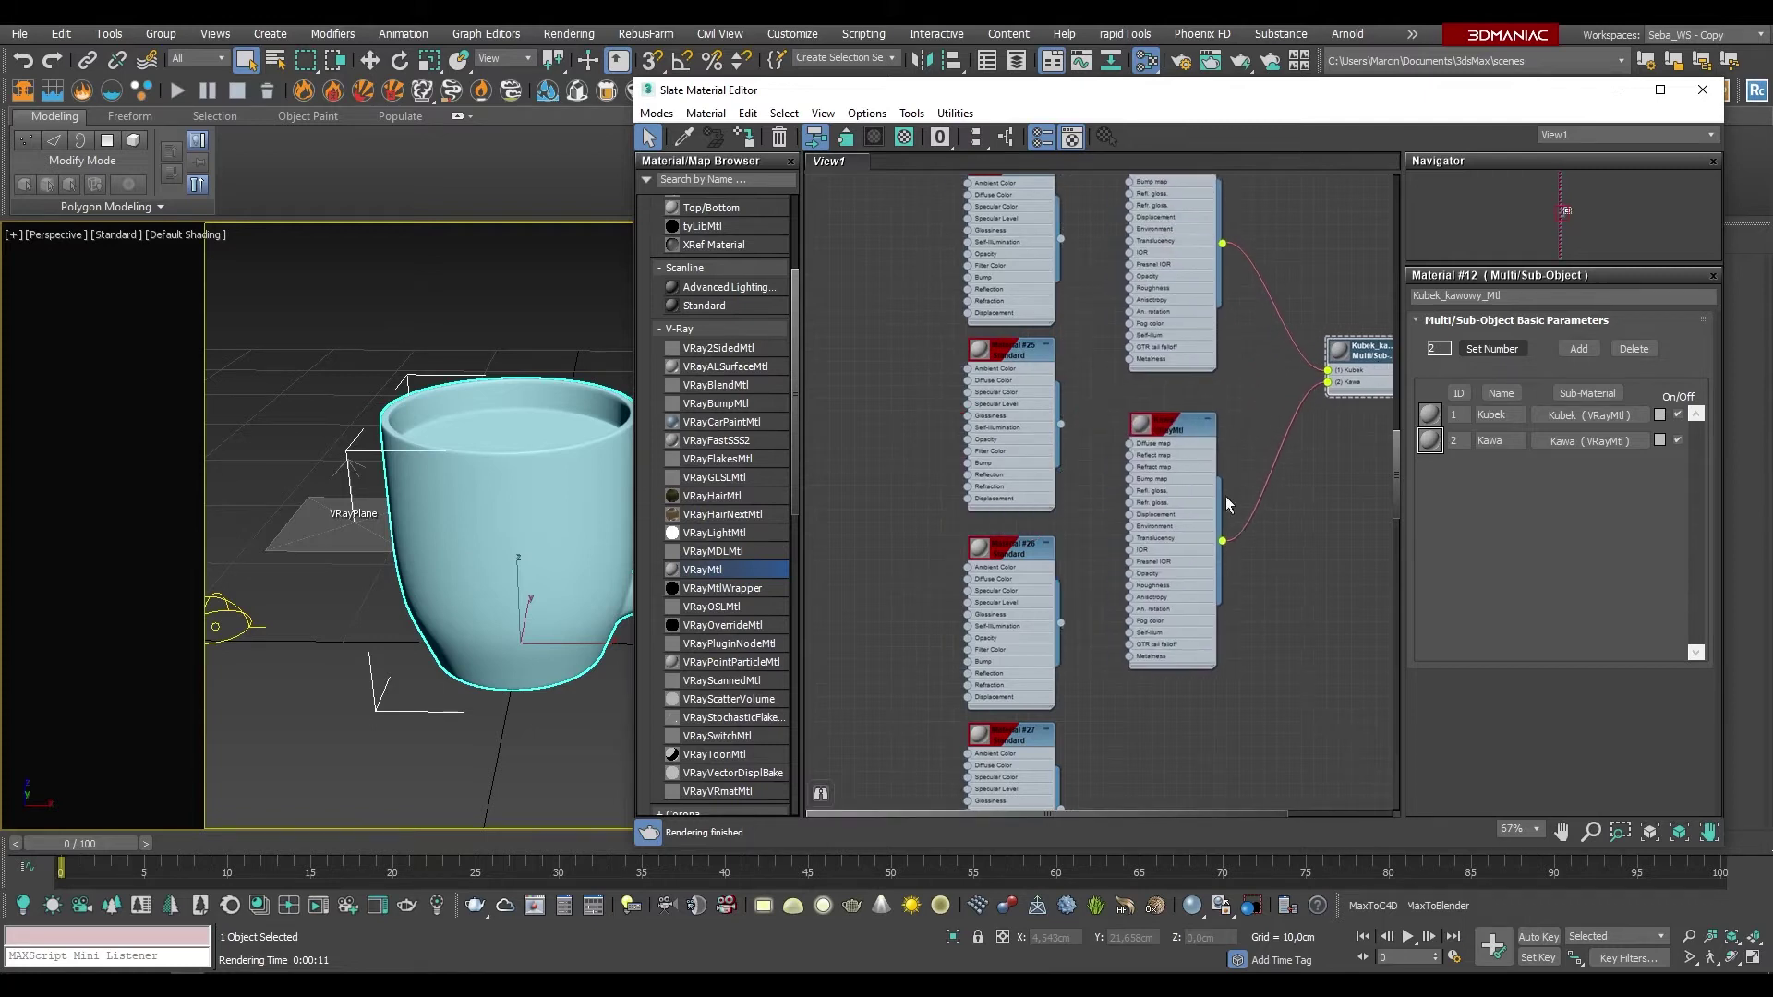
{"action": "scroll", "coordinate": [1122, 501], "scroll_direction": "down", "scroll_amount": 5}
{"action": "scroll", "coordinate": [1102, 486], "scroll_direction": "down", "scroll_amount": 4}
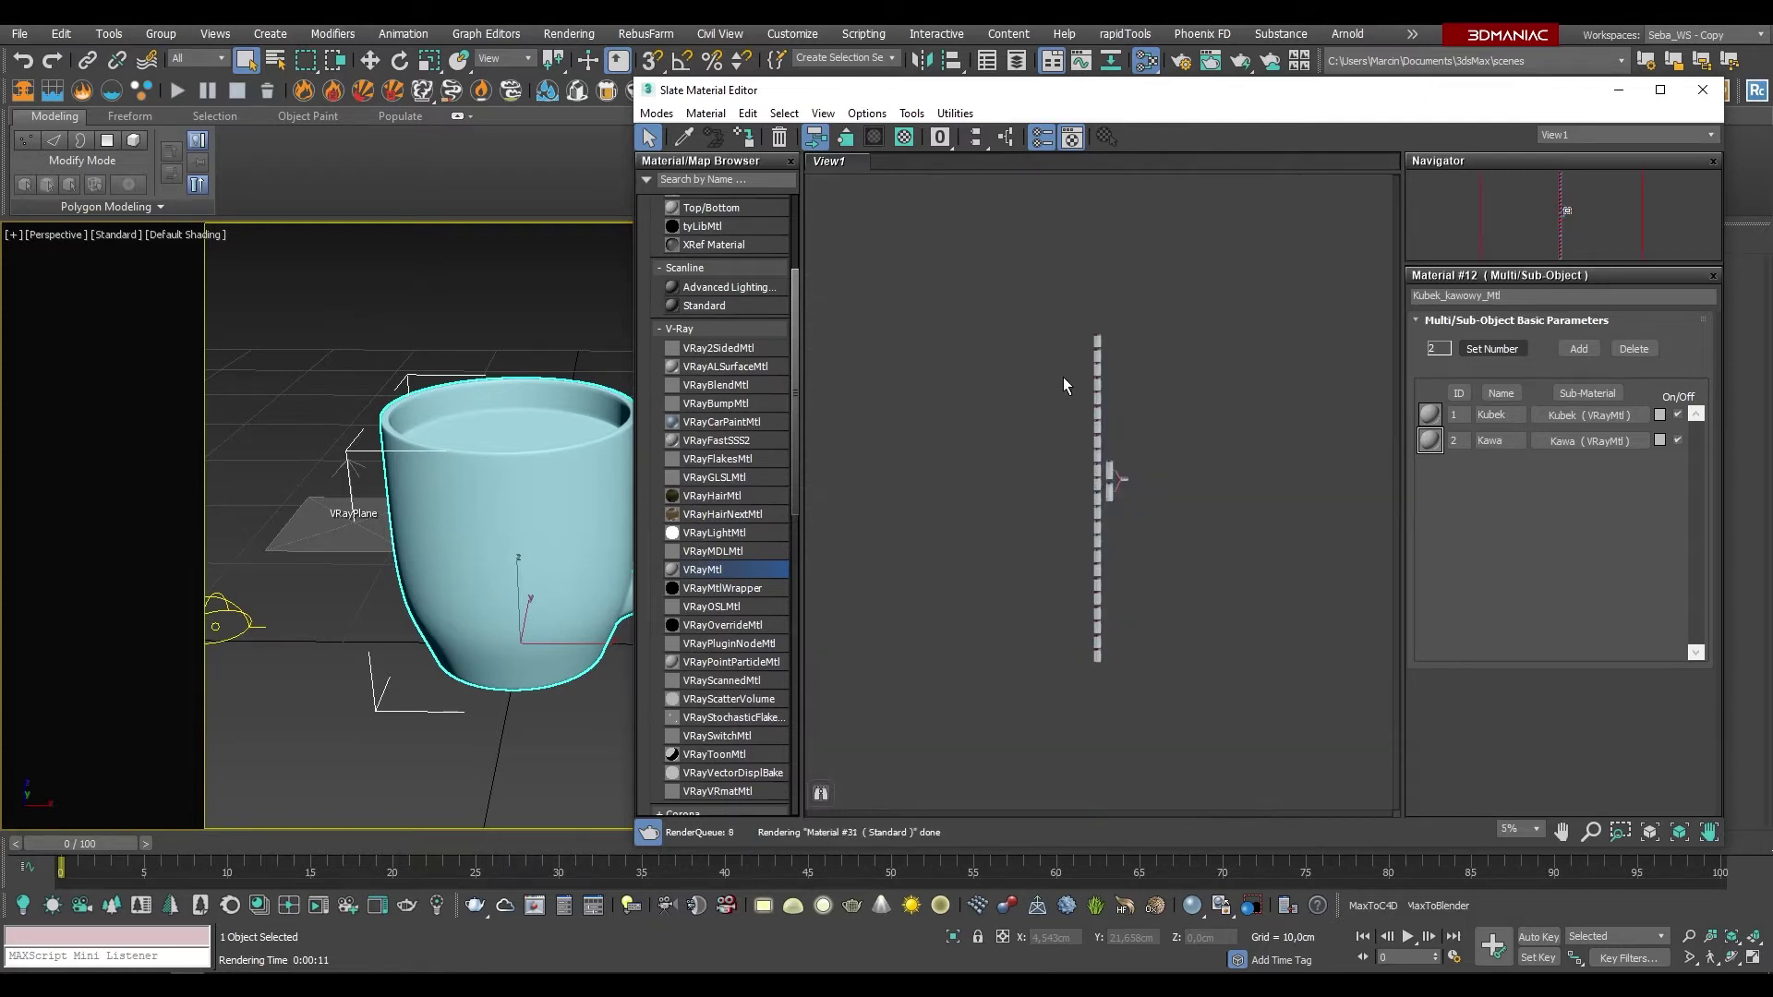
{"action": "left_click", "coordinate": [1101, 706]}
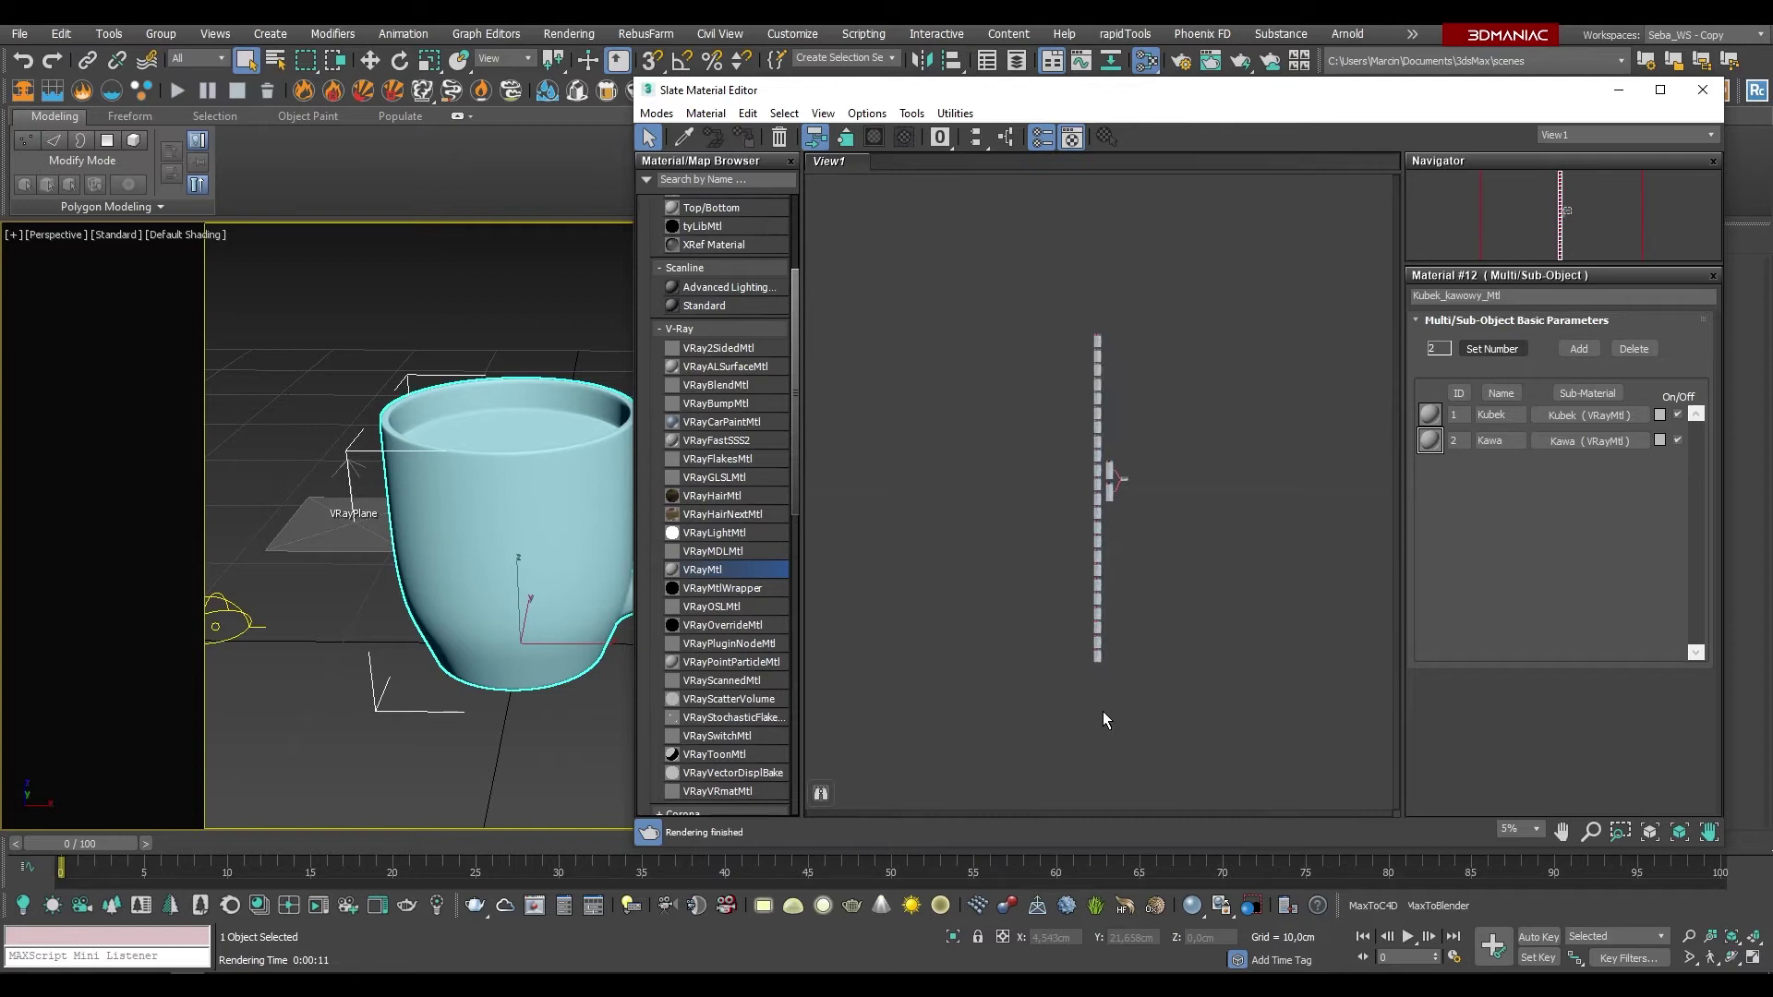
{"action": "key", "text": "Delete"}
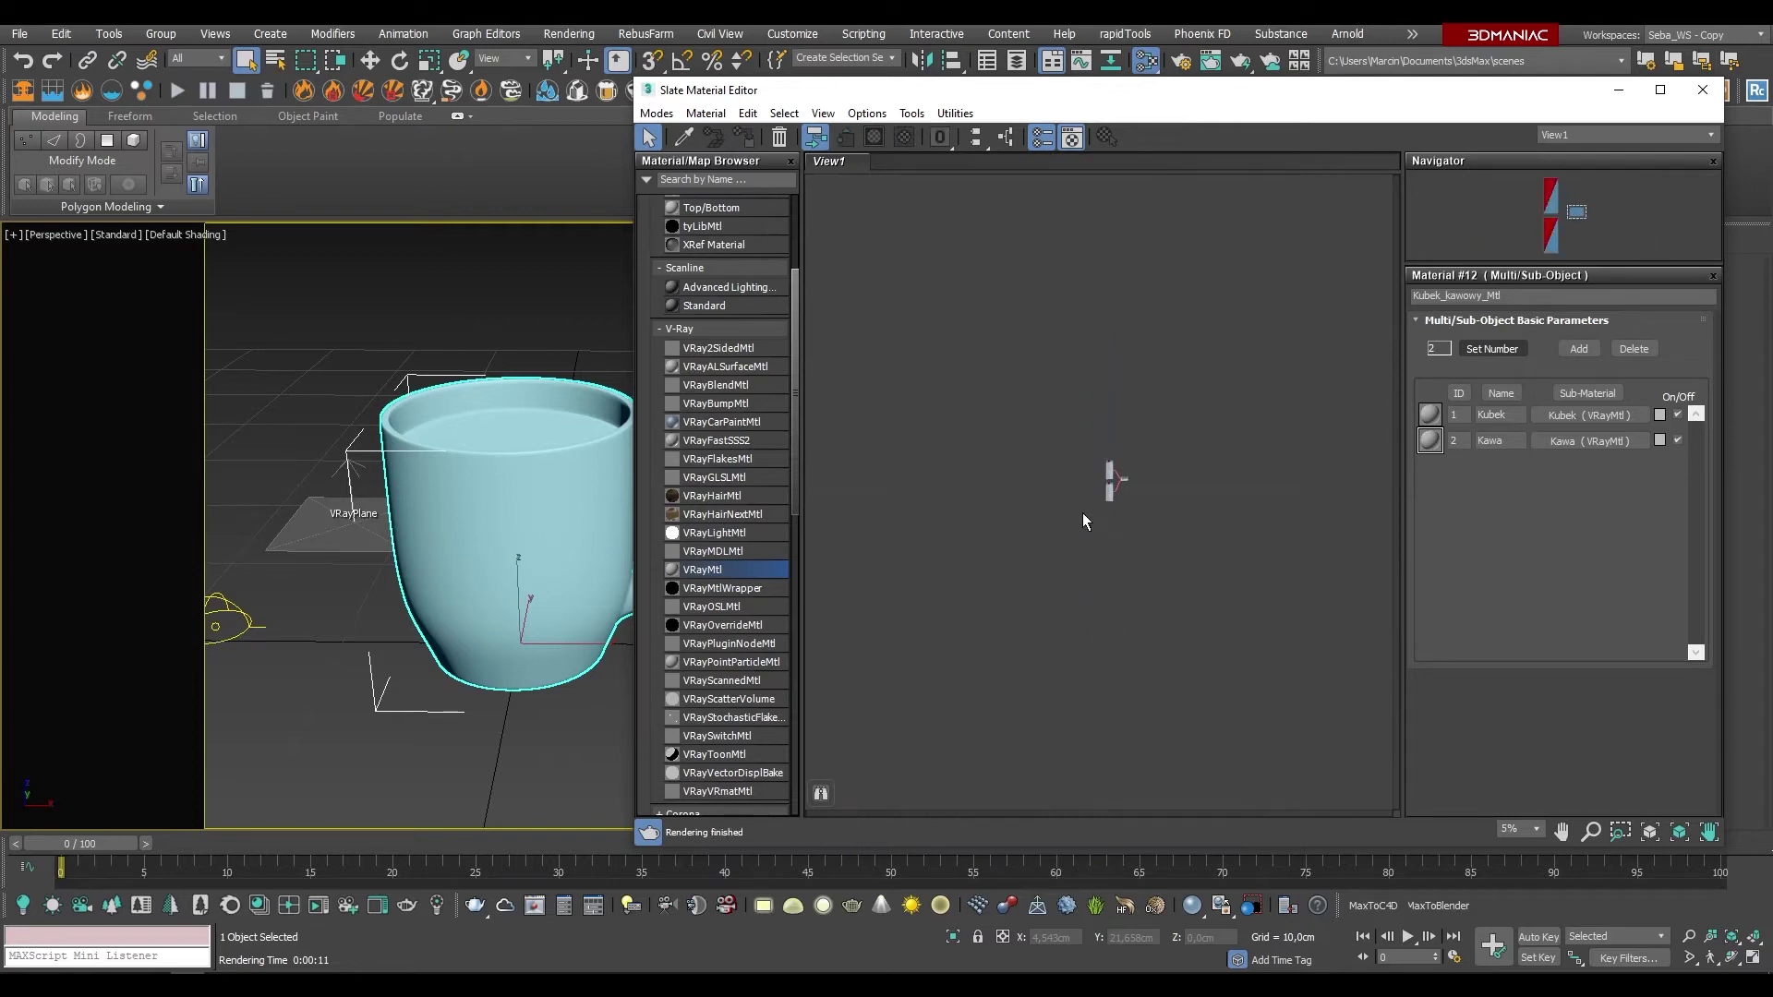
Step: Zoom back in on the nodes, move Kubek, and tidy them with Lay Out All
{"action": "scroll", "coordinate": [1082, 513], "scroll_direction": "up", "scroll_amount": 3}
{"action": "scroll", "coordinate": [1117, 479], "scroll_direction": "up", "scroll_amount": 2}
{"action": "scroll", "coordinate": [1088, 458], "scroll_direction": "up", "scroll_amount": 3}
{"action": "scroll", "coordinate": [1195, 501], "scroll_direction": "up", "scroll_amount": 3}
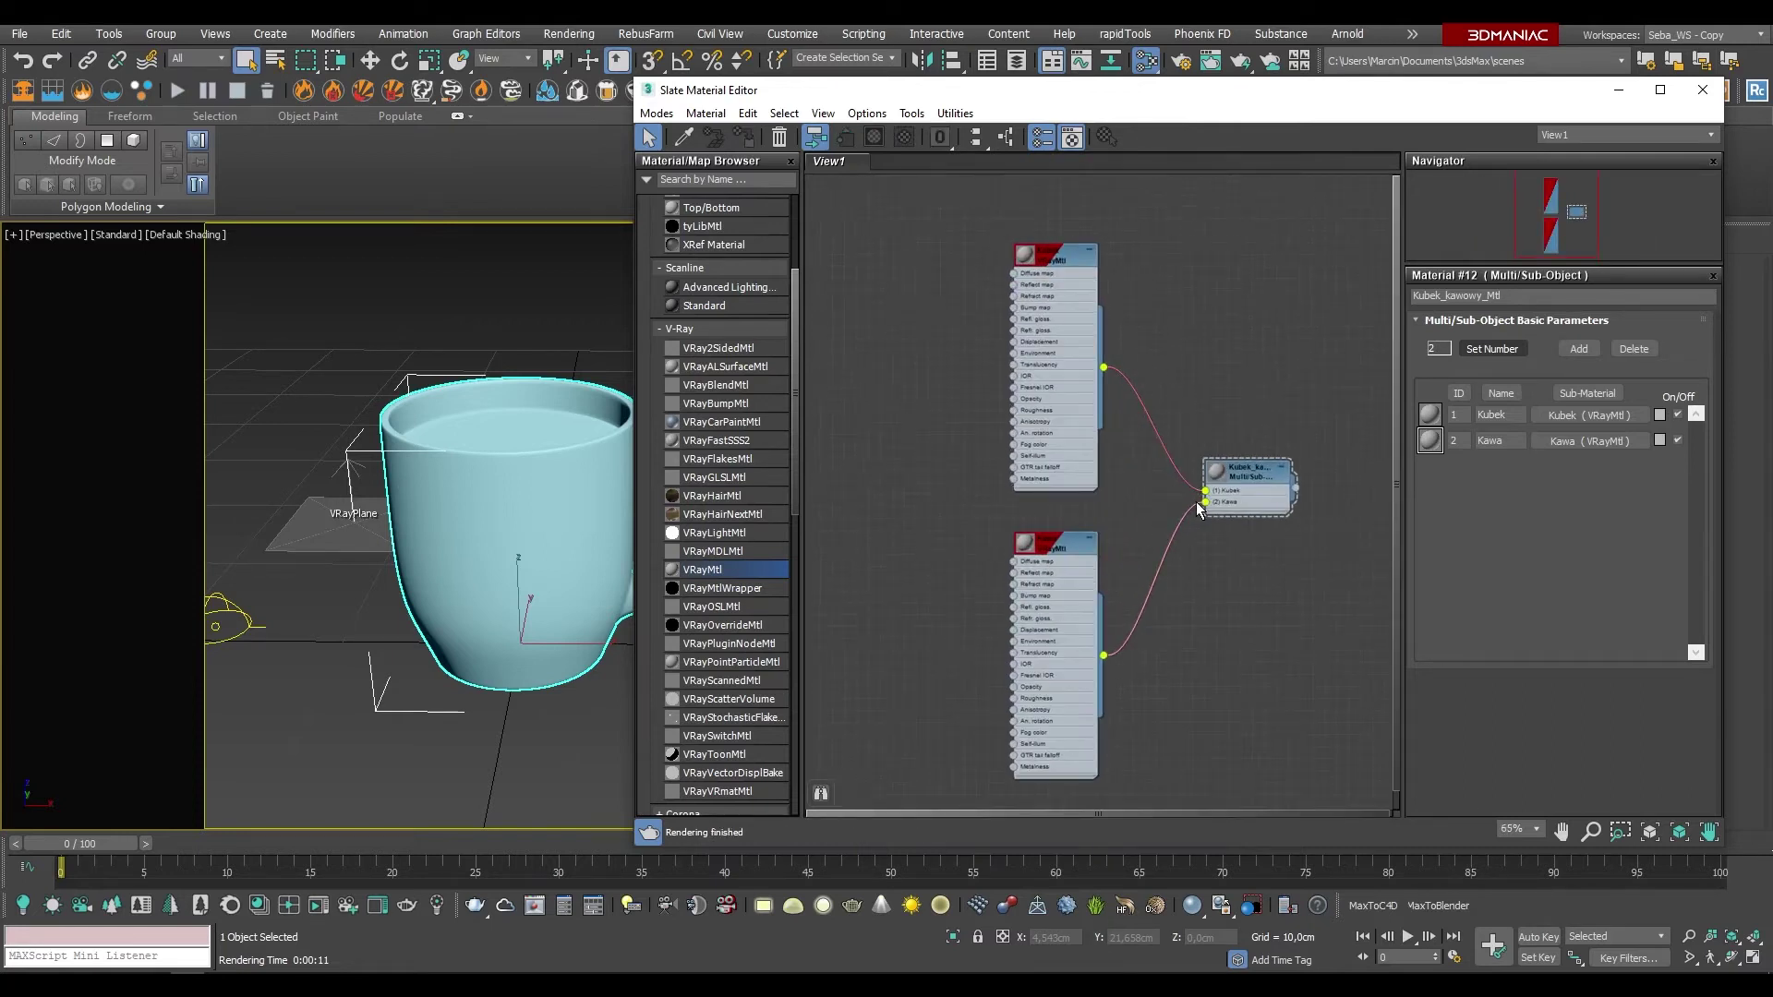
{"action": "mouse_move", "coordinate": [1246, 475]}
{"action": "middle_mouse_down"}
{"action": "mouse_move", "coordinate": [1109, 466]}
{"action": "mouse_move", "coordinate": [1343, 457]}
{"action": "mouse_move", "coordinate": [1104, 446]}
{"action": "mouse_move", "coordinate": [1293, 446]}
{"action": "mouse_move", "coordinate": [1135, 451]}
{"action": "mouse_move", "coordinate": [1289, 453]}
{"action": "mouse_move", "coordinate": [1186, 446]}
{"action": "mouse_move", "coordinate": [1234, 442]}
{"action": "middle_mouse_up"}
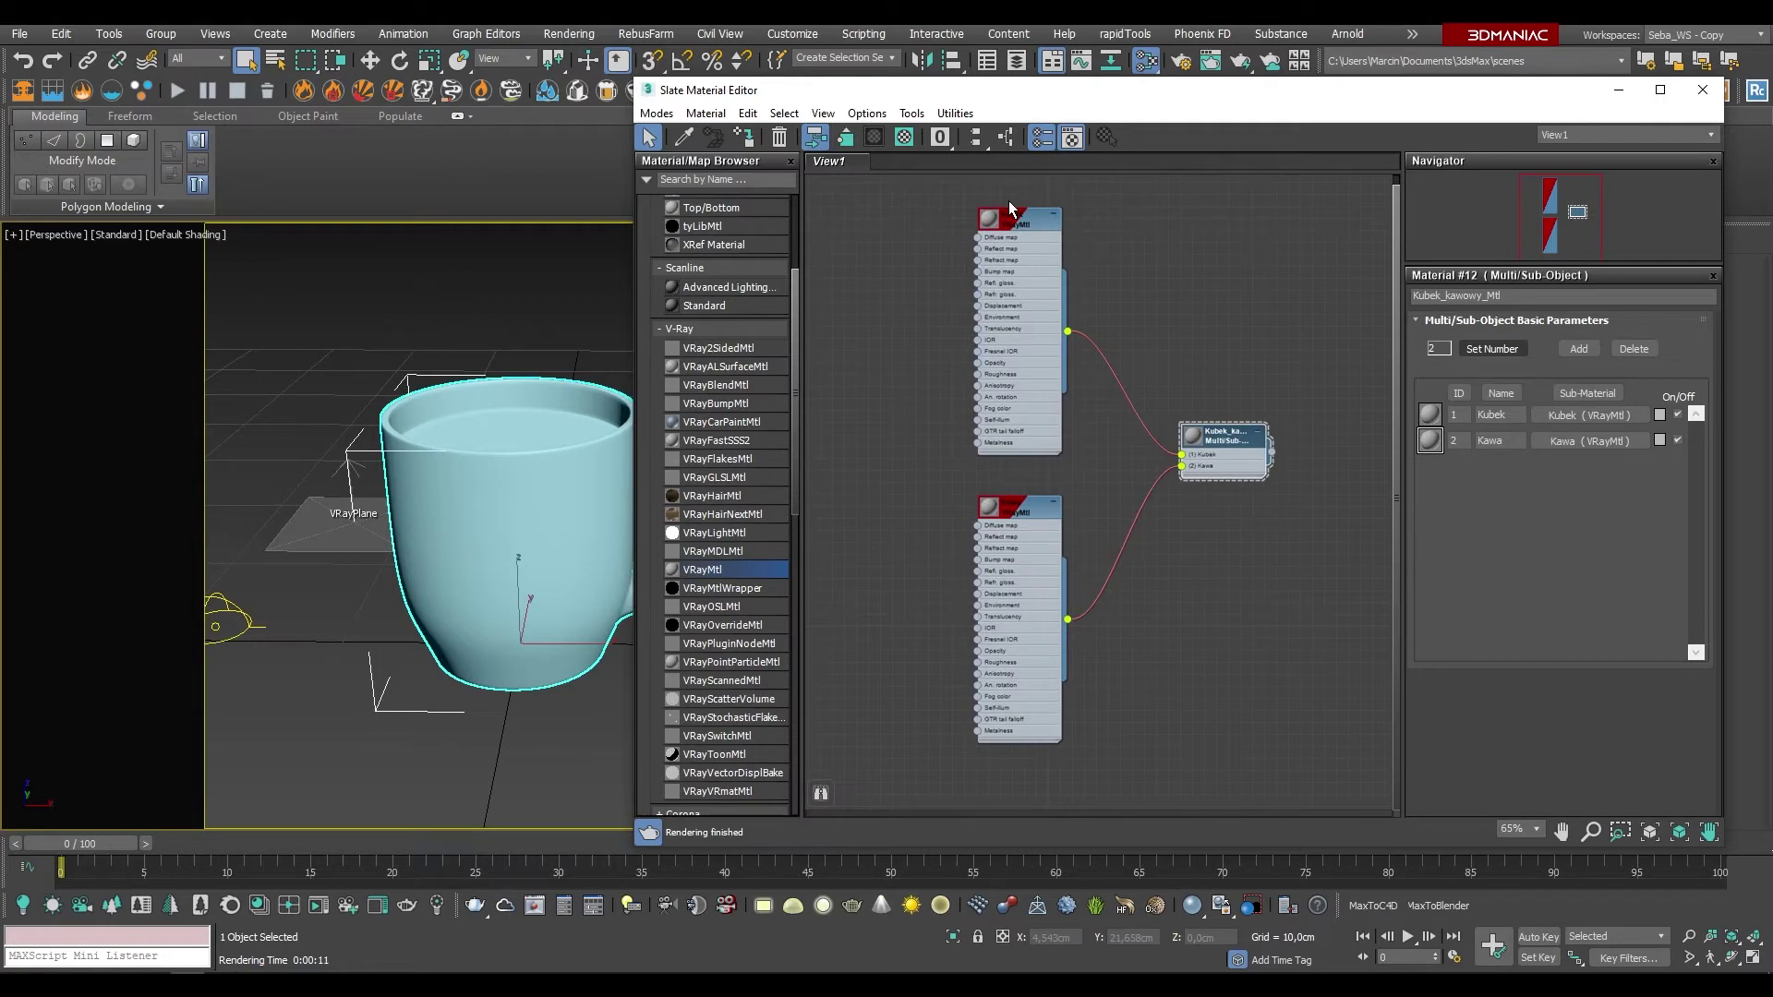
{"action": "left_click_drag", "start_coordinate": [1009, 209], "coordinate": [960, 197]}
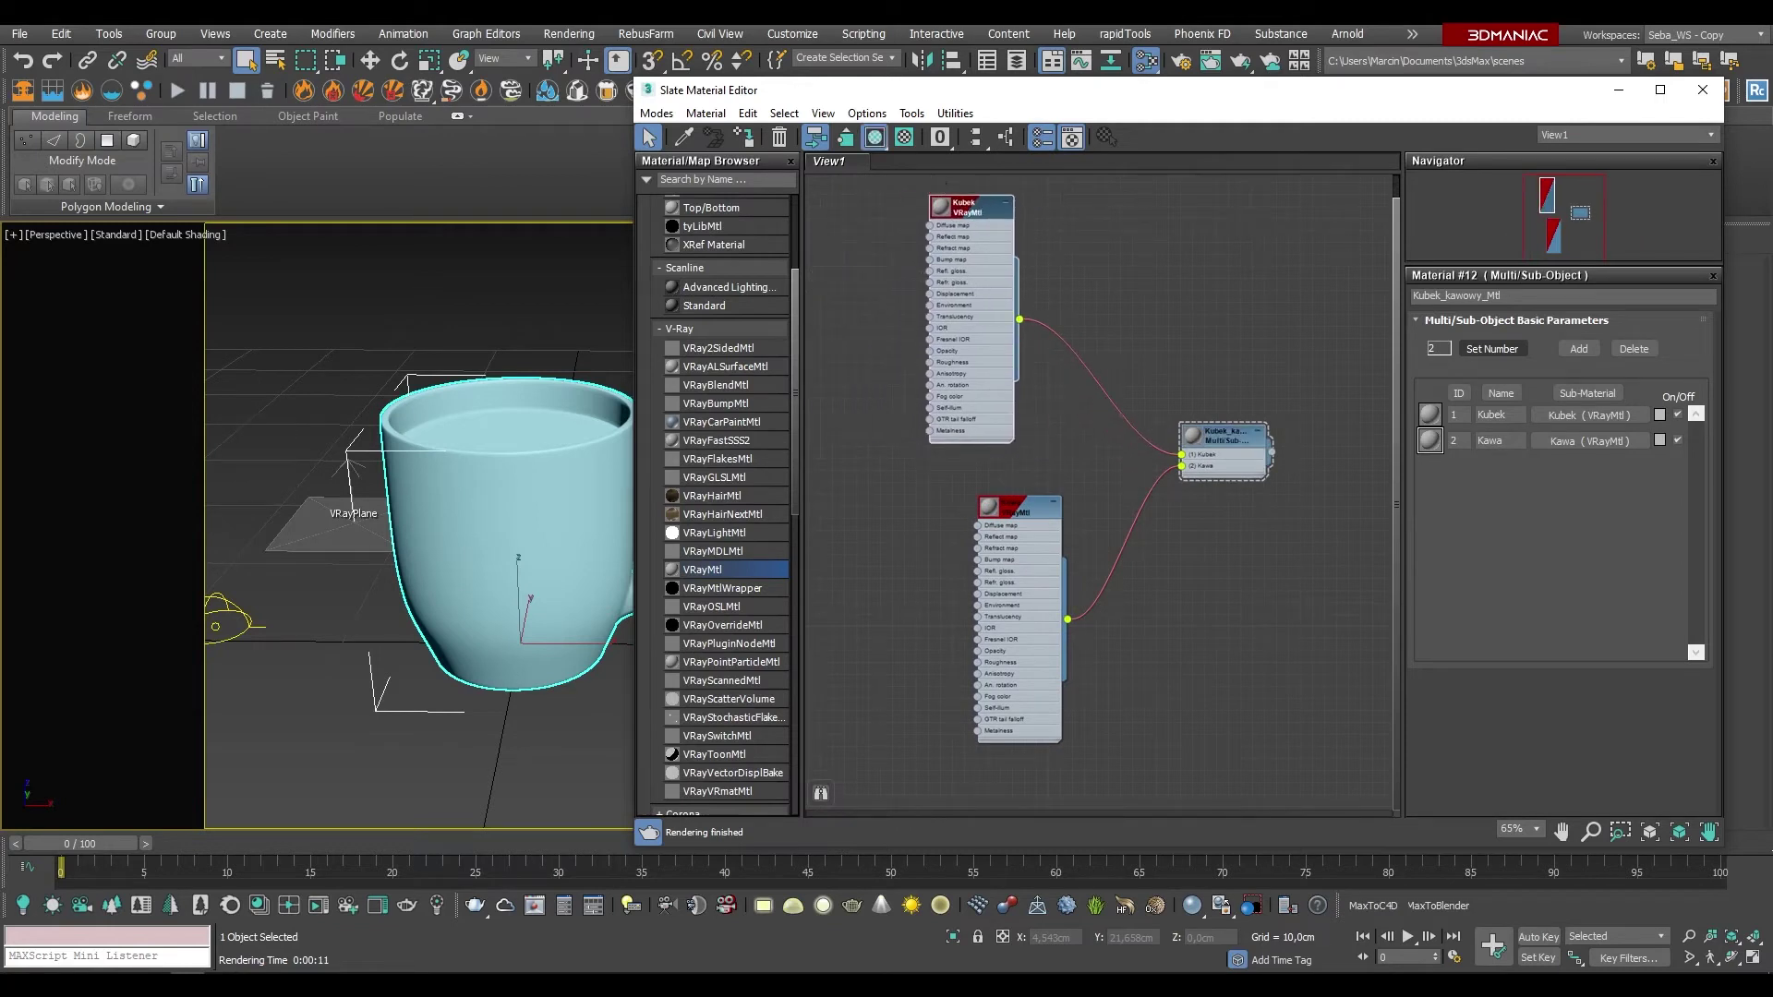
{"action": "key", "text": "l"}
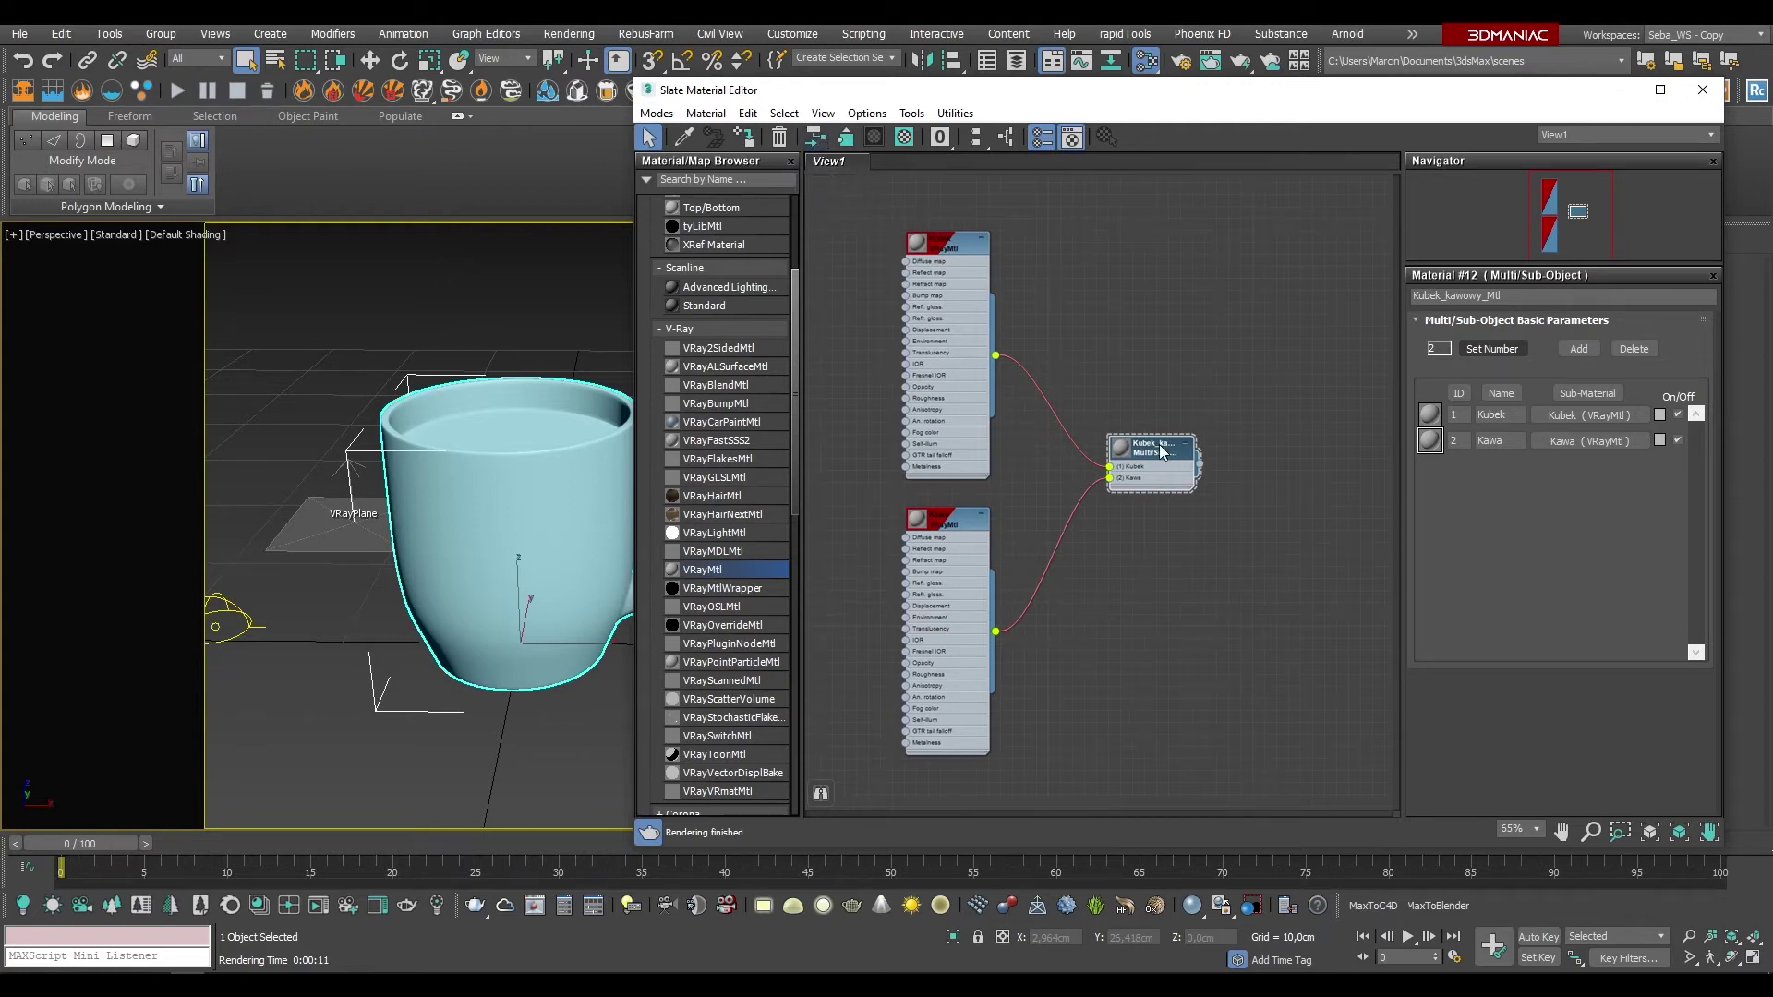
Step: Place the Kubek_kawowy_Mtl node right of Kubek and Kawa, then select the mug
{"action": "left_click_drag", "start_coordinate": [1162, 451], "coordinate": [1202, 459]}
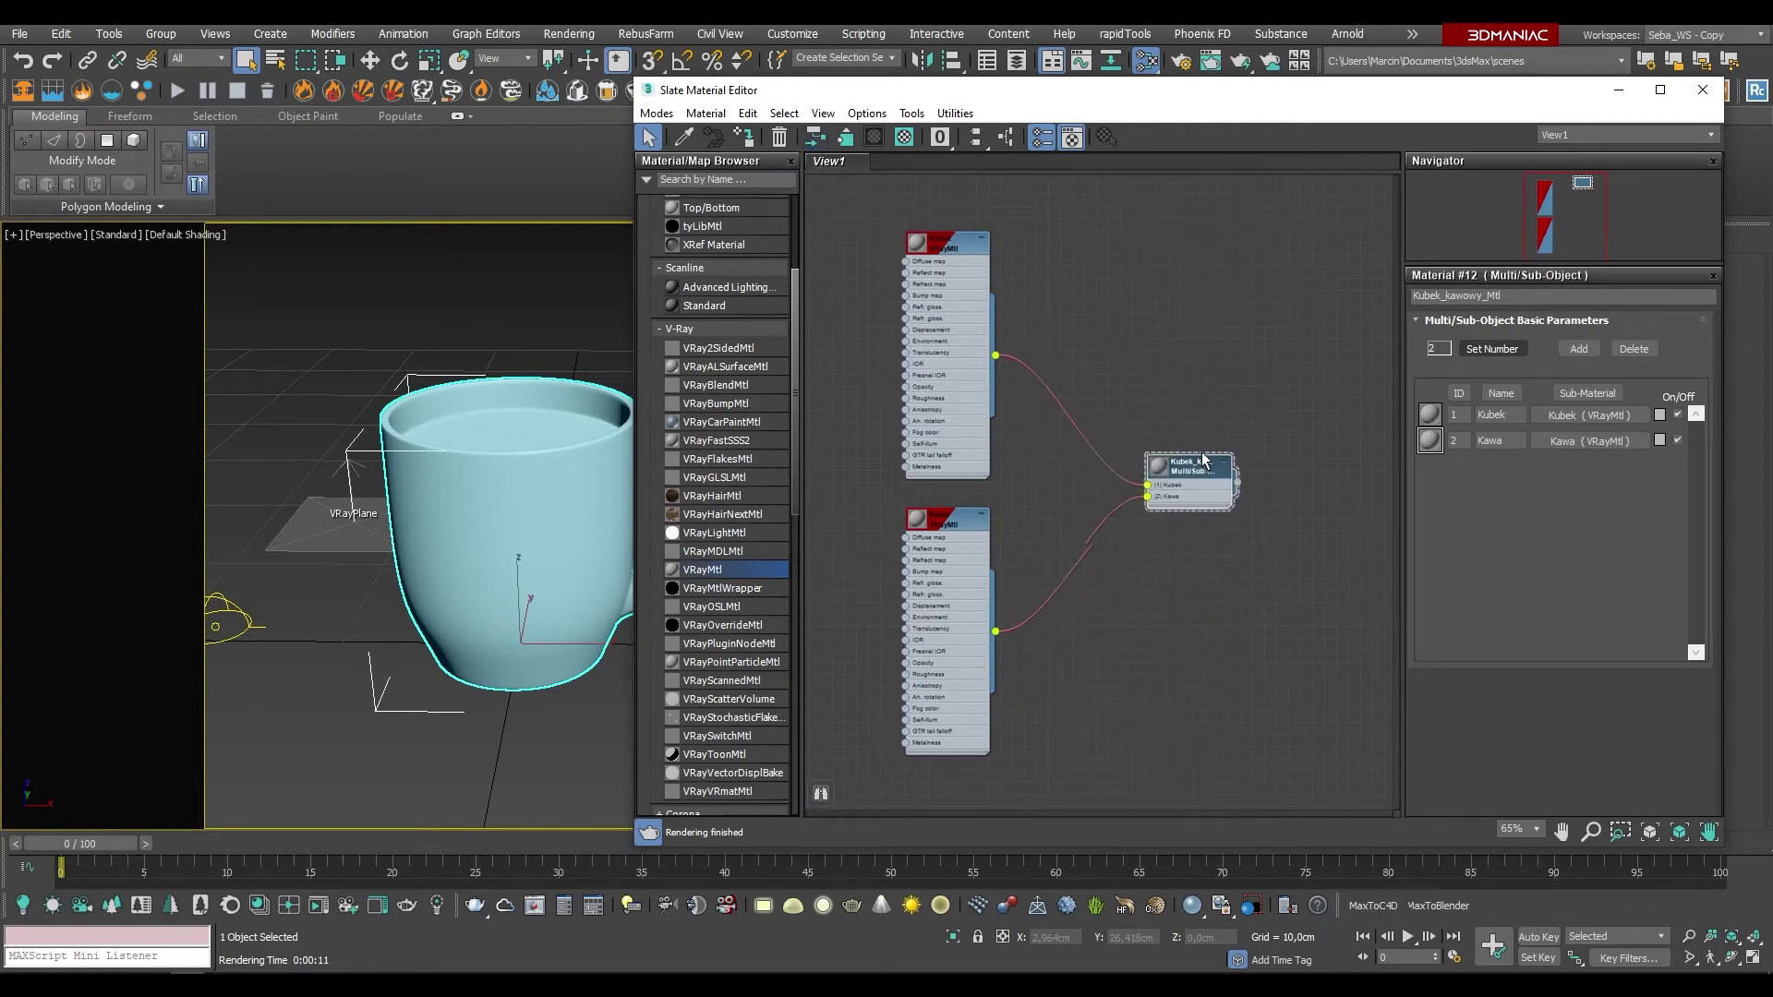
{"action": "left_click_drag", "start_coordinate": [1202, 459], "coordinate": [1190, 465]}
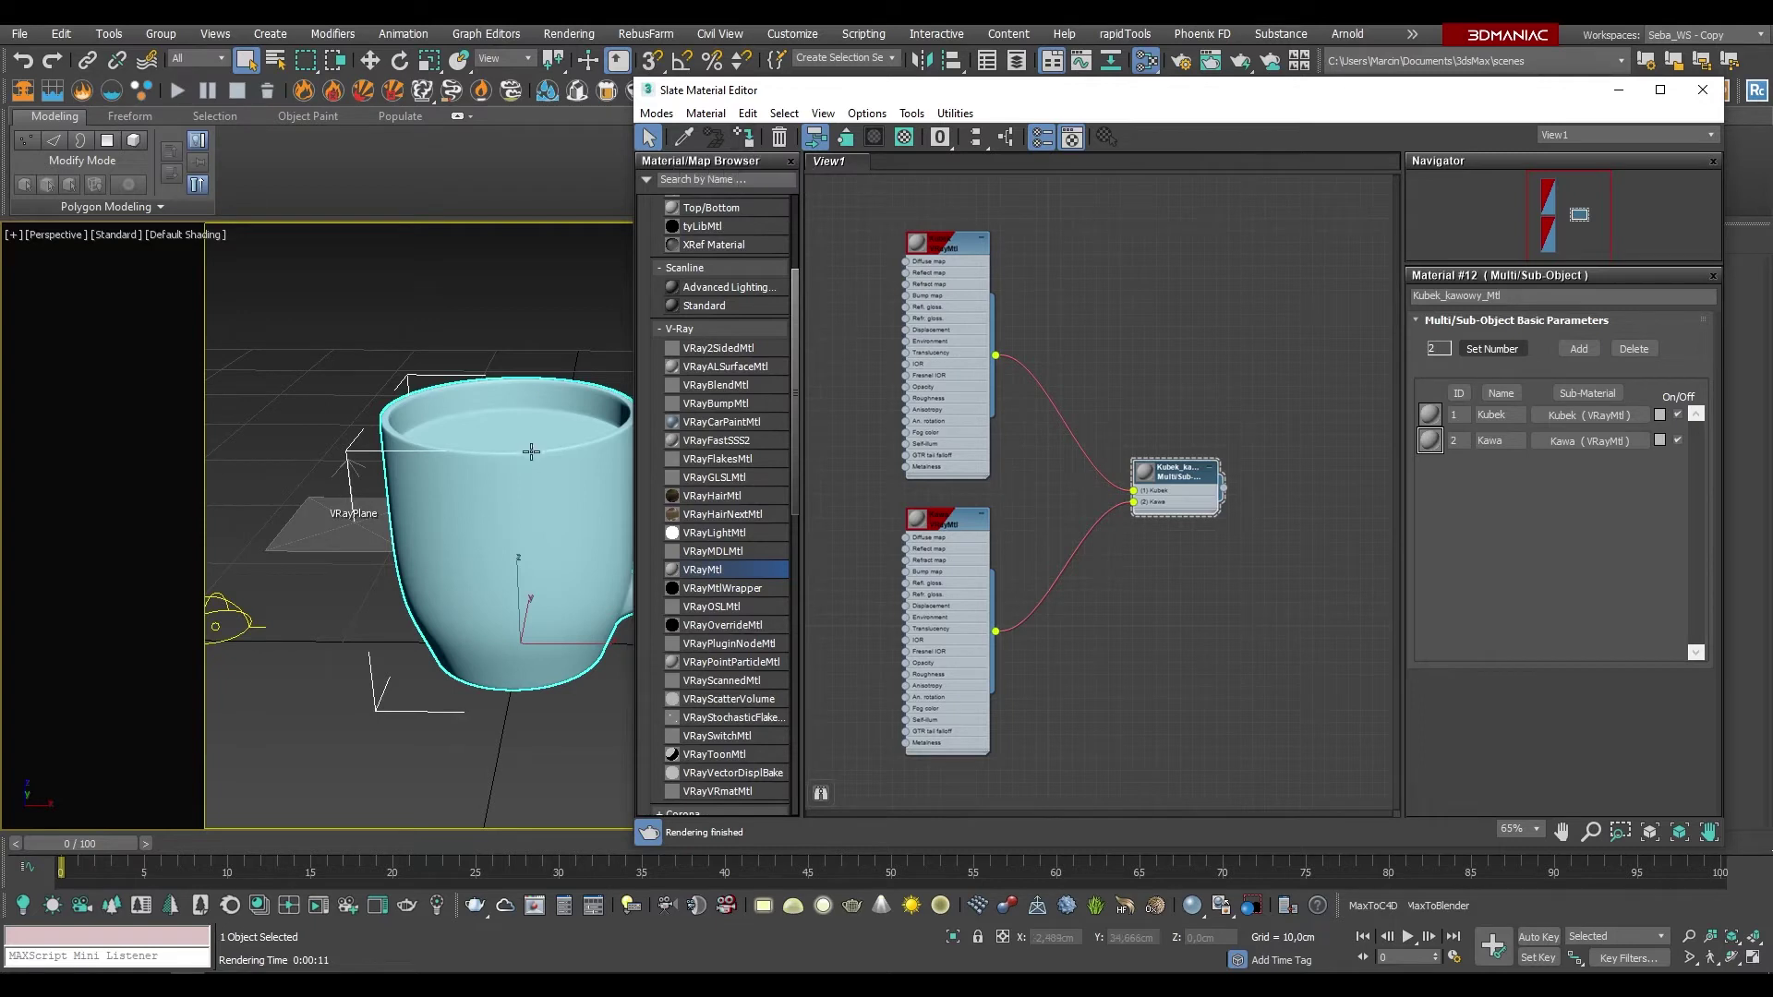
{"action": "left_click", "coordinate": [494, 532]}
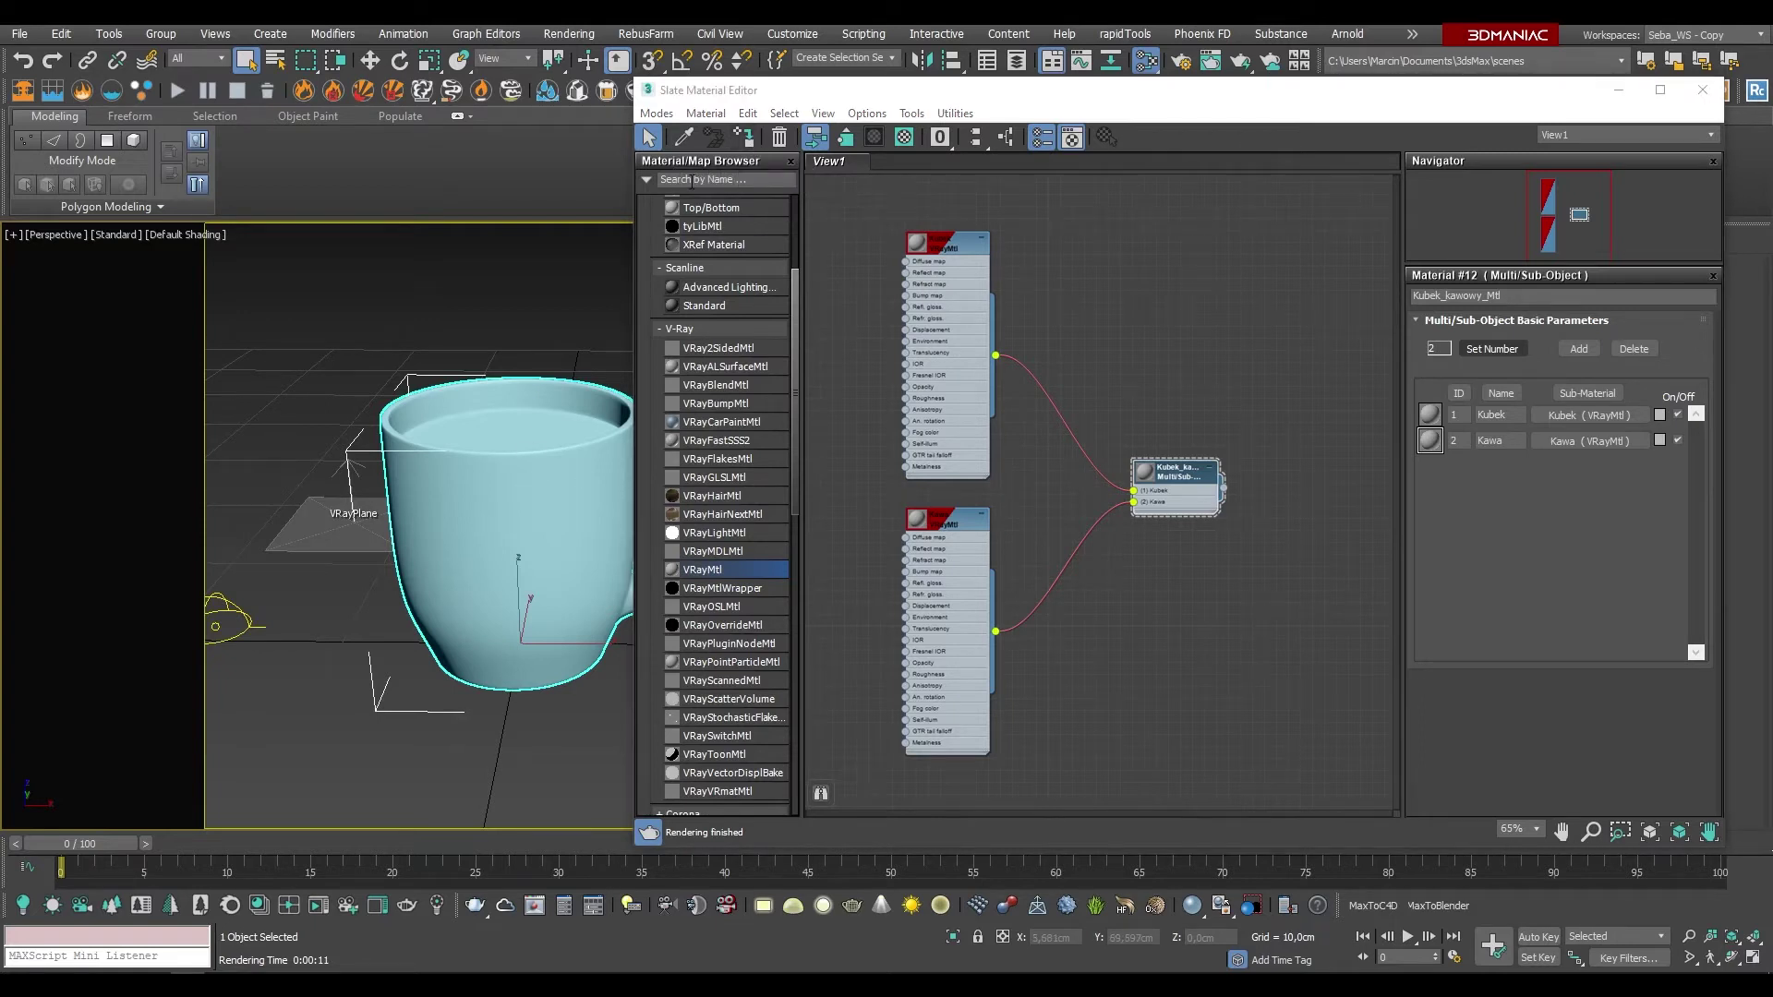
Step: Assign the Multi/Sub material to the mug and run a quick V-Ray test render
{"action": "left_click", "coordinate": [747, 137]}
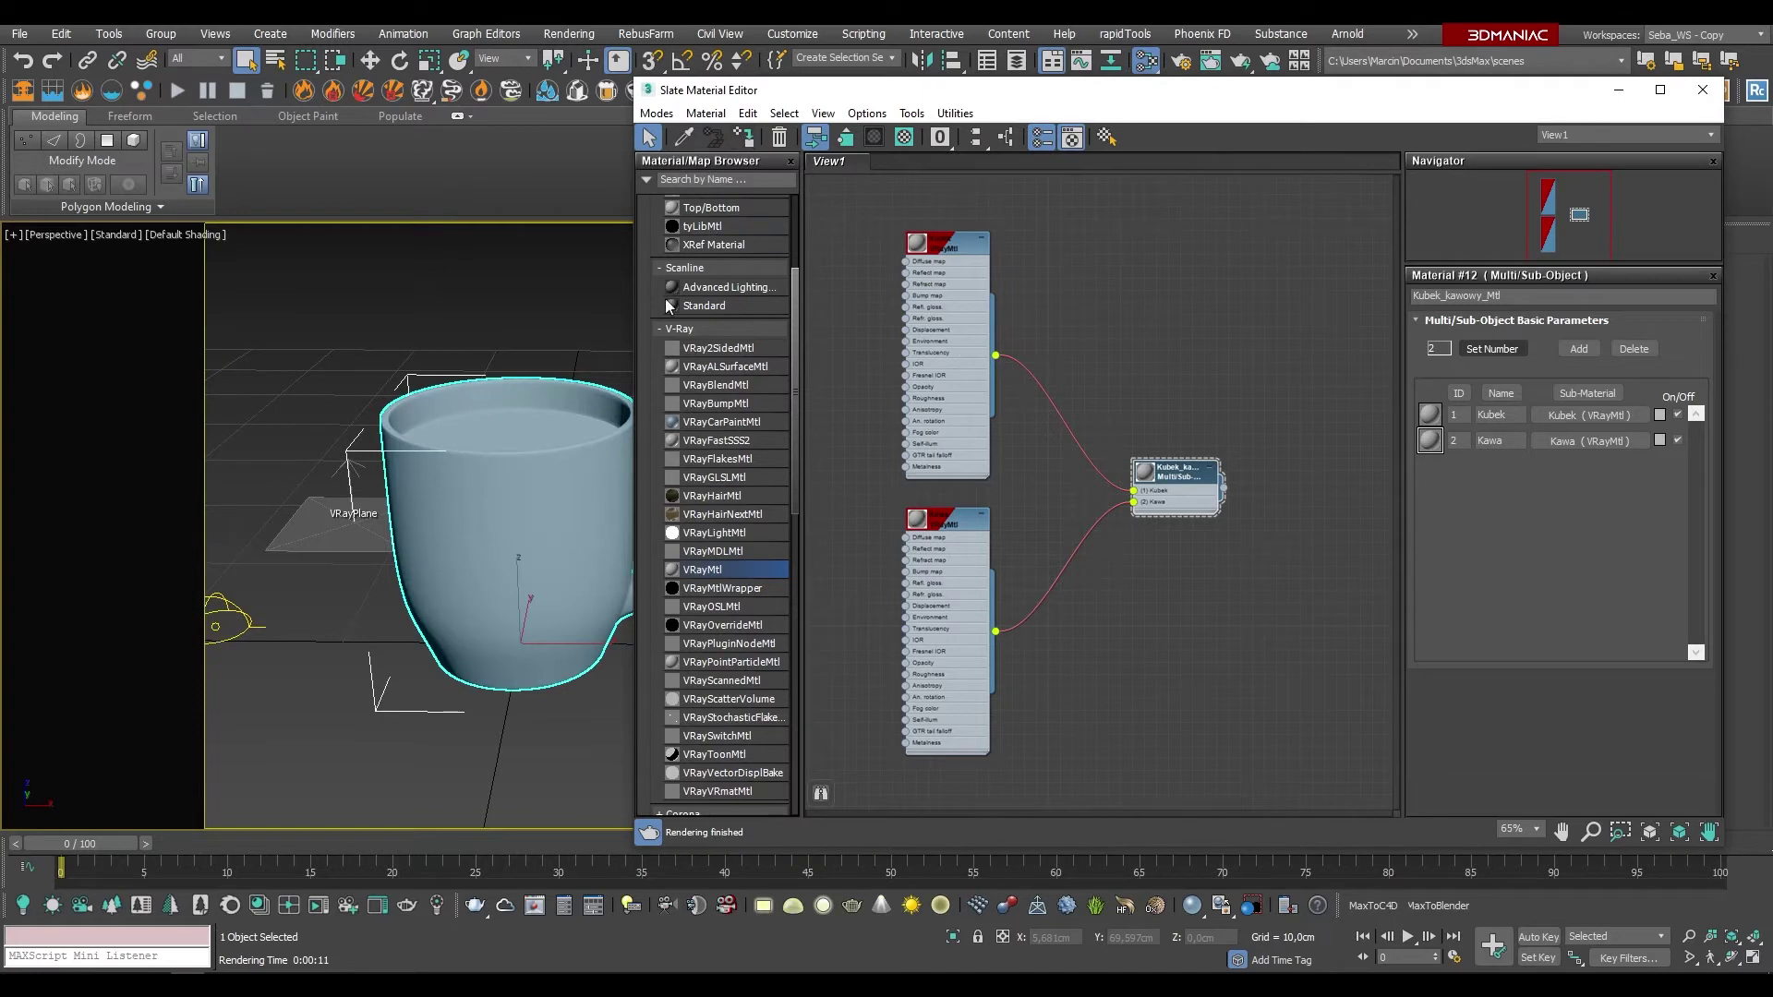
{"action": "left_click_drag", "start_coordinate": [1306, 103], "coordinate": [1327, 113]}
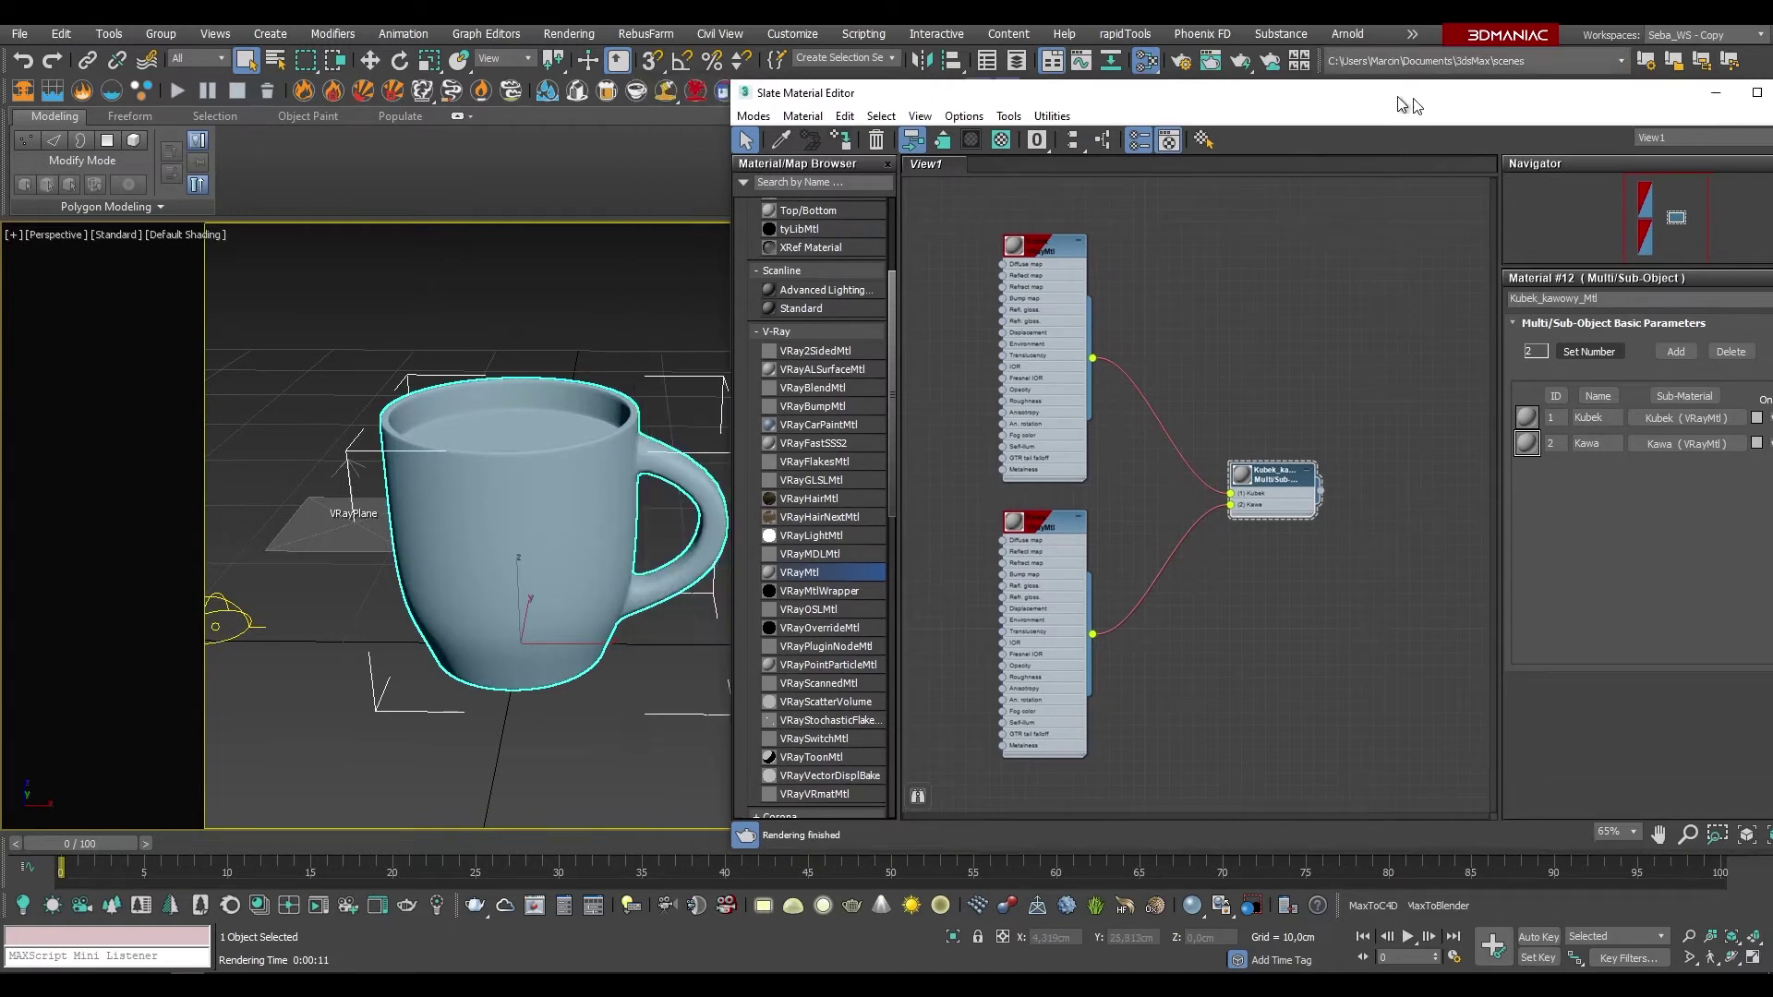
{"action": "left_click", "coordinate": [1238, 63]}
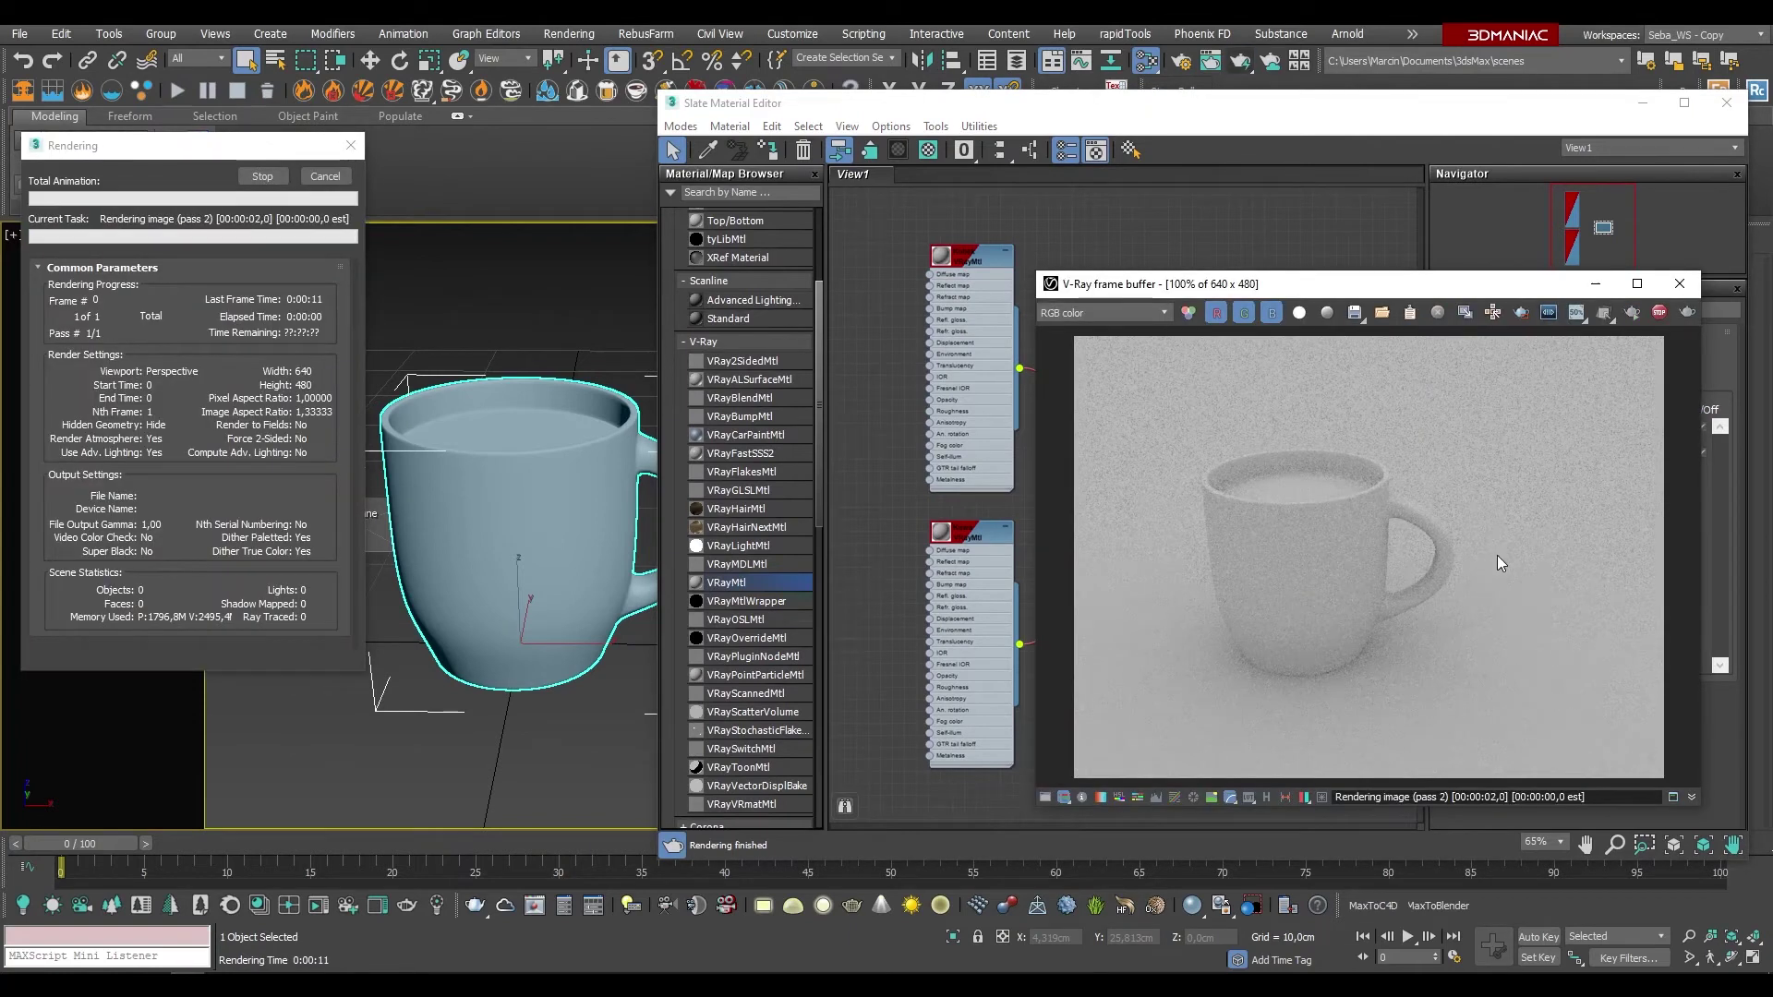
{"action": "left_click", "coordinate": [278, 177]}
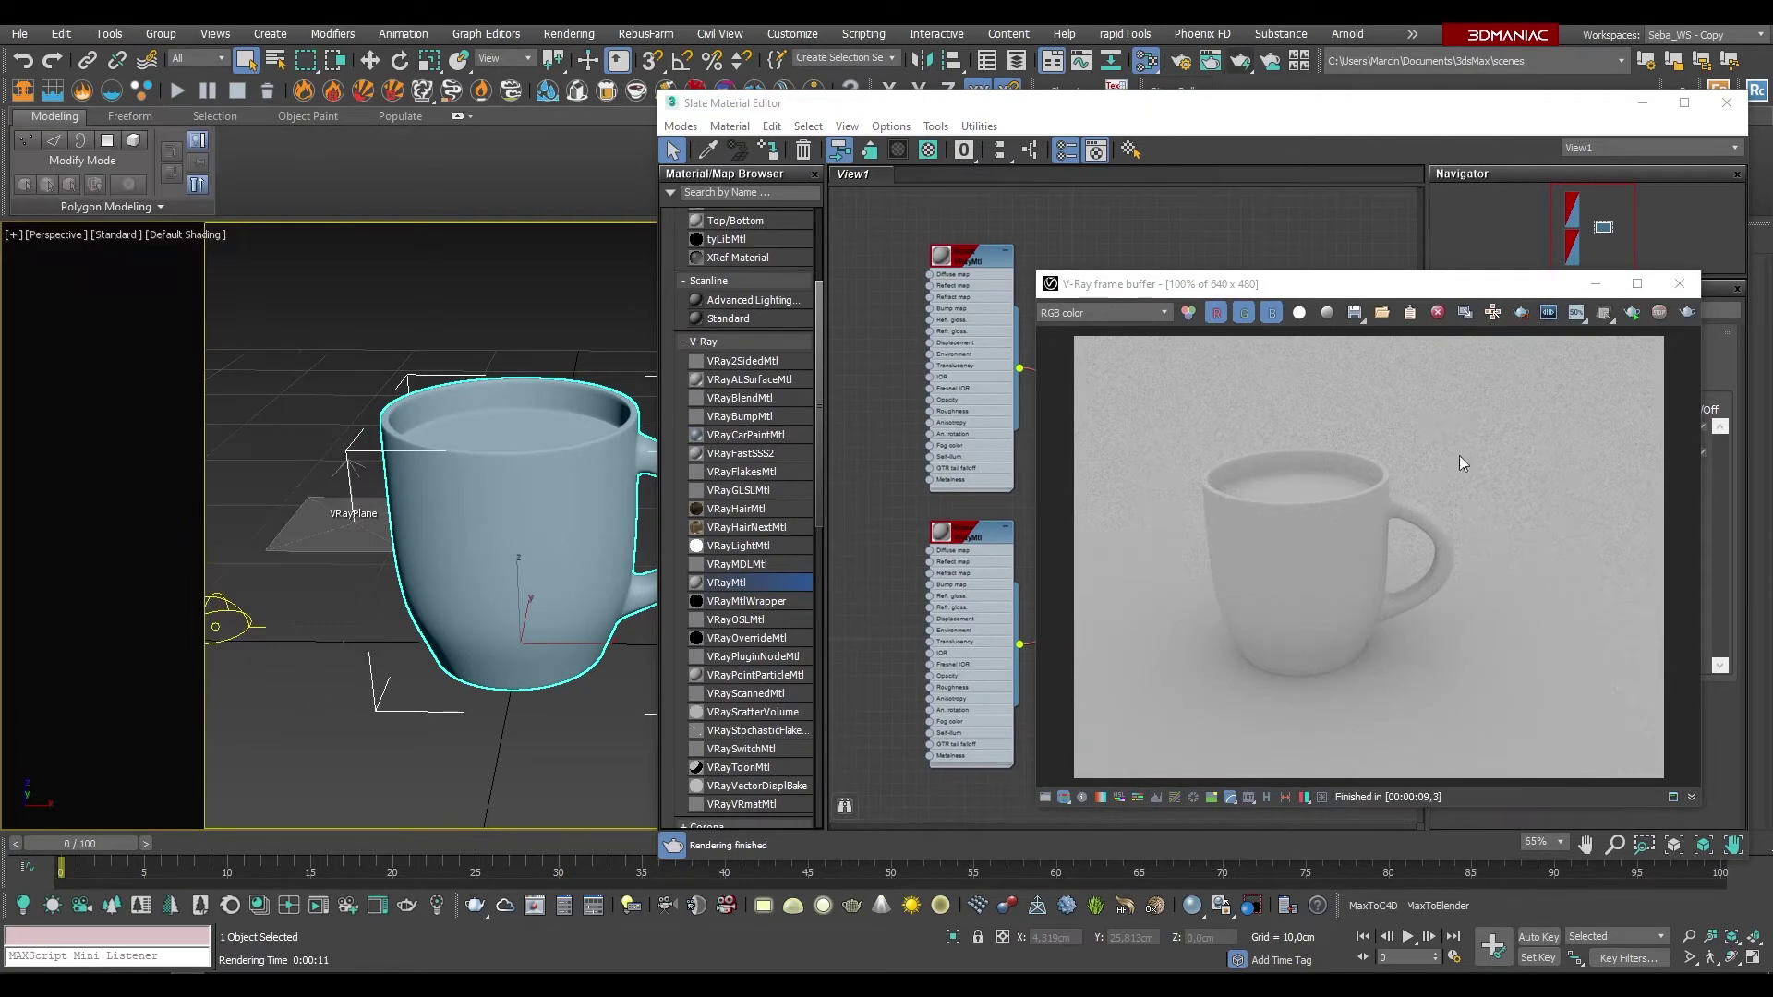
{"action": "left_click", "coordinate": [1688, 280]}
Step: Inspect the Kubek material's parameters, then close the Slate Material Editor
{"action": "scroll", "coordinate": [1278, 413], "scroll_direction": "down", "scroll_amount": 3}
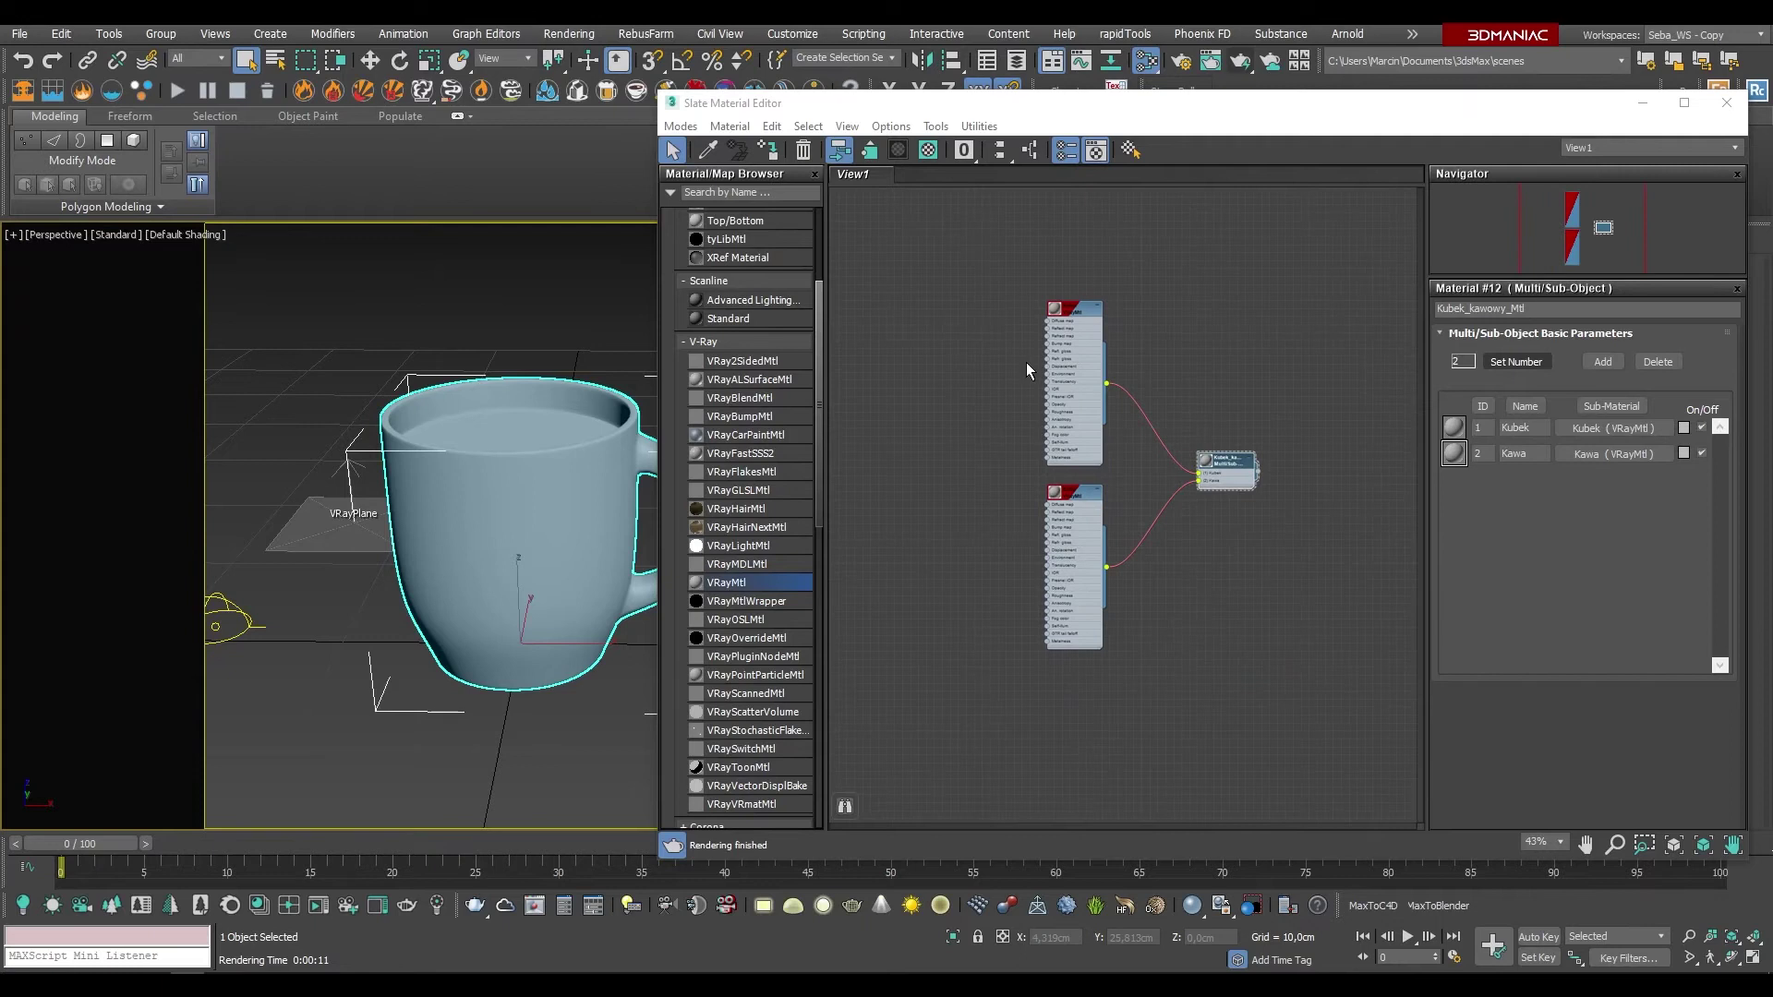
{"action": "scroll", "coordinate": [1026, 362], "scroll_direction": "up", "scroll_amount": 3}
{"action": "scroll", "coordinate": [1086, 468], "scroll_direction": "up", "scroll_amount": 1}
{"action": "middle_click_drag", "start_coordinate": [1148, 558], "coordinate": [1101, 534]}
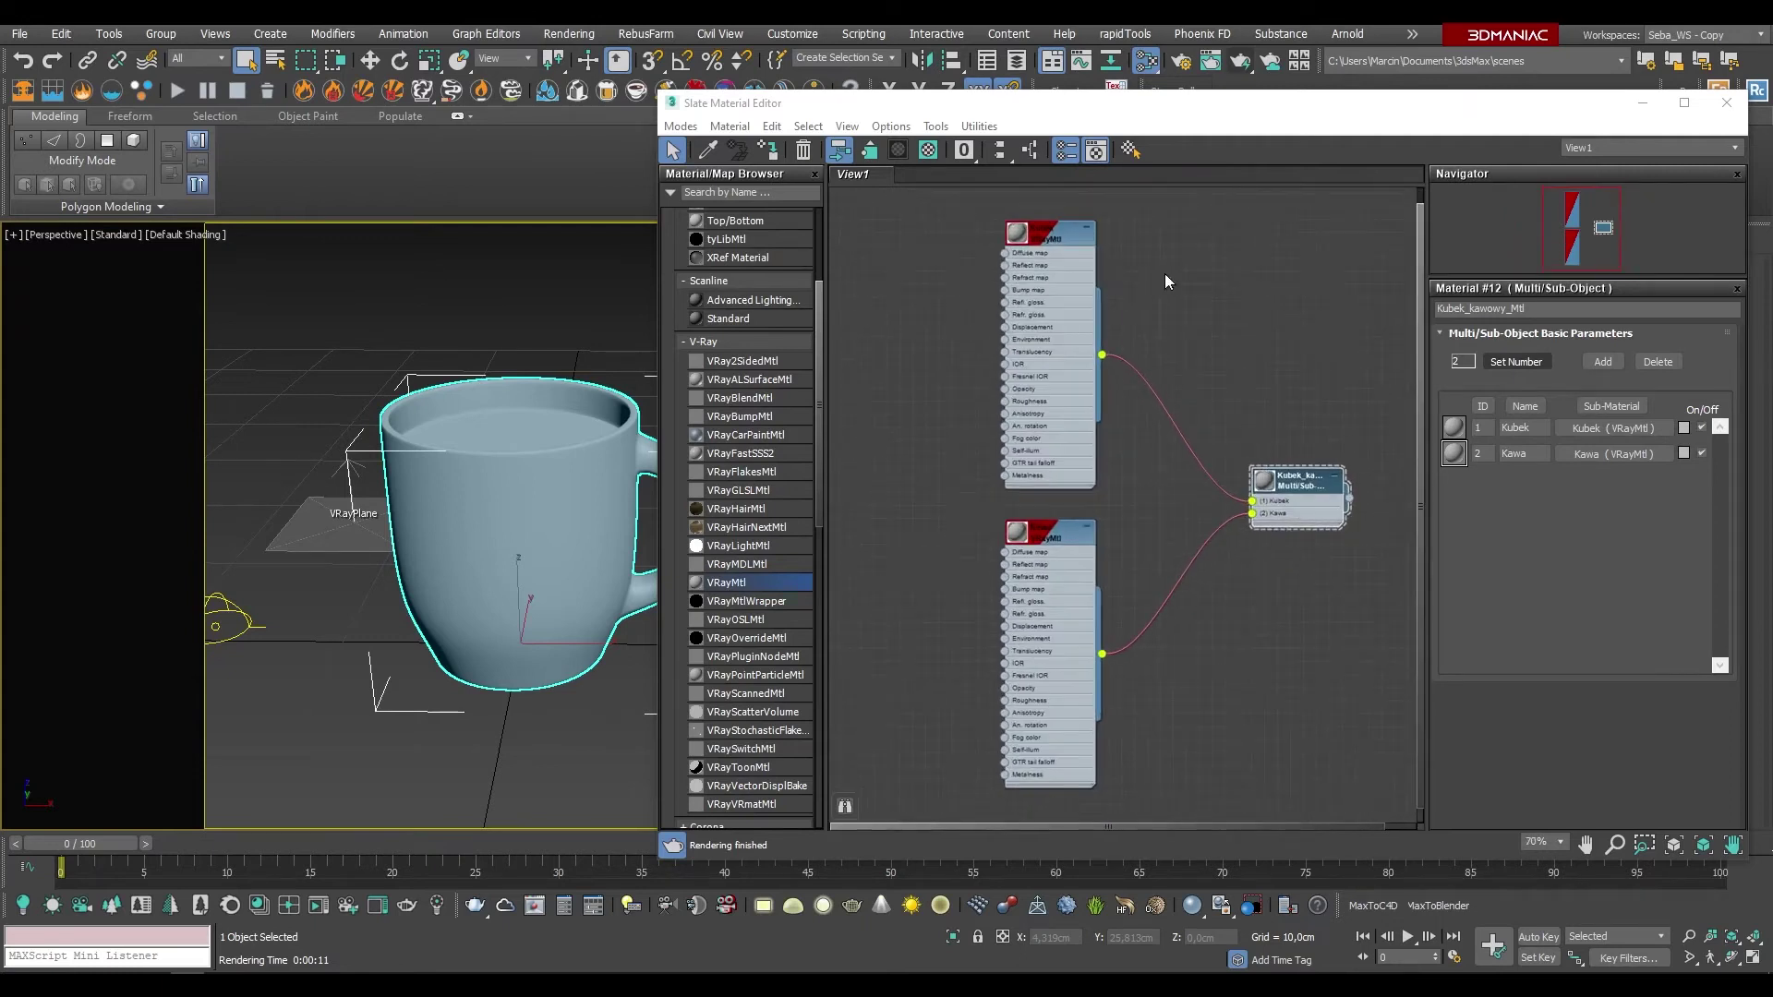
{"action": "double_click", "coordinate": [1053, 236]}
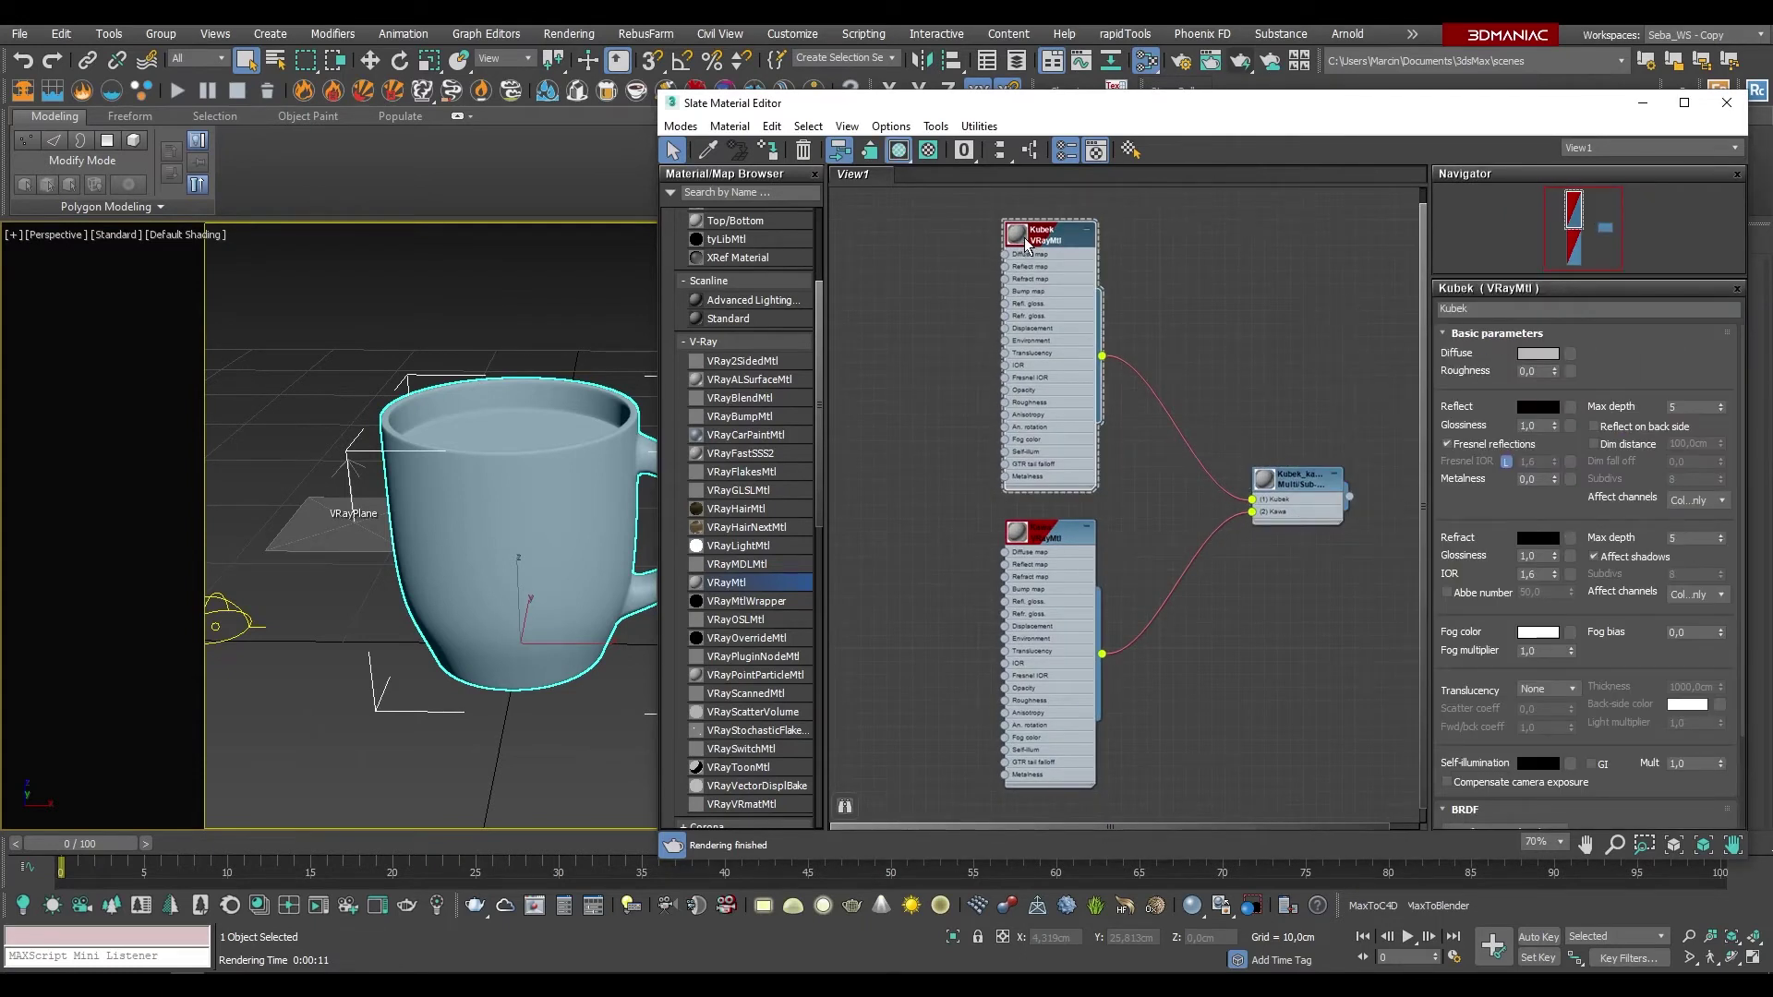
{"action": "mouse_move", "coordinate": [1586, 280]}
{"action": "left_mouse_down"}
{"action": "mouse_move", "coordinate": [1584, 500]}
{"action": "mouse_move", "coordinate": [1585, 290]}
{"action": "left_mouse_up"}
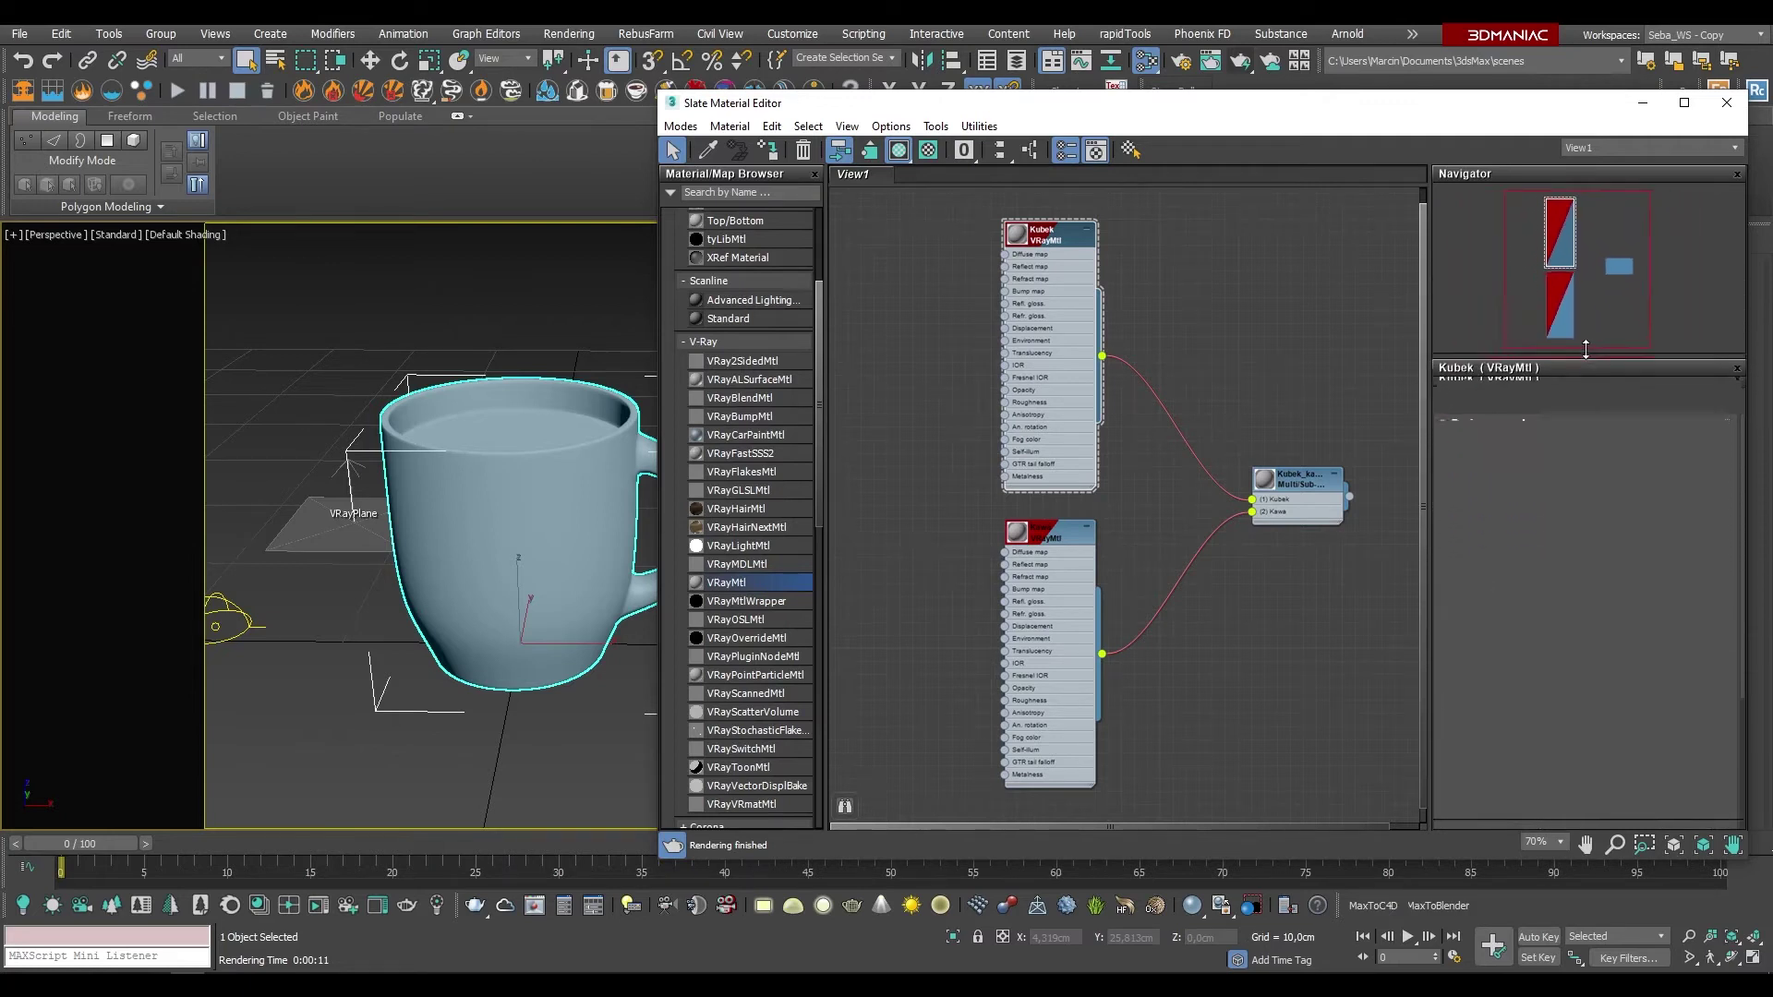
{"action": "left_click", "coordinate": [1726, 102]}
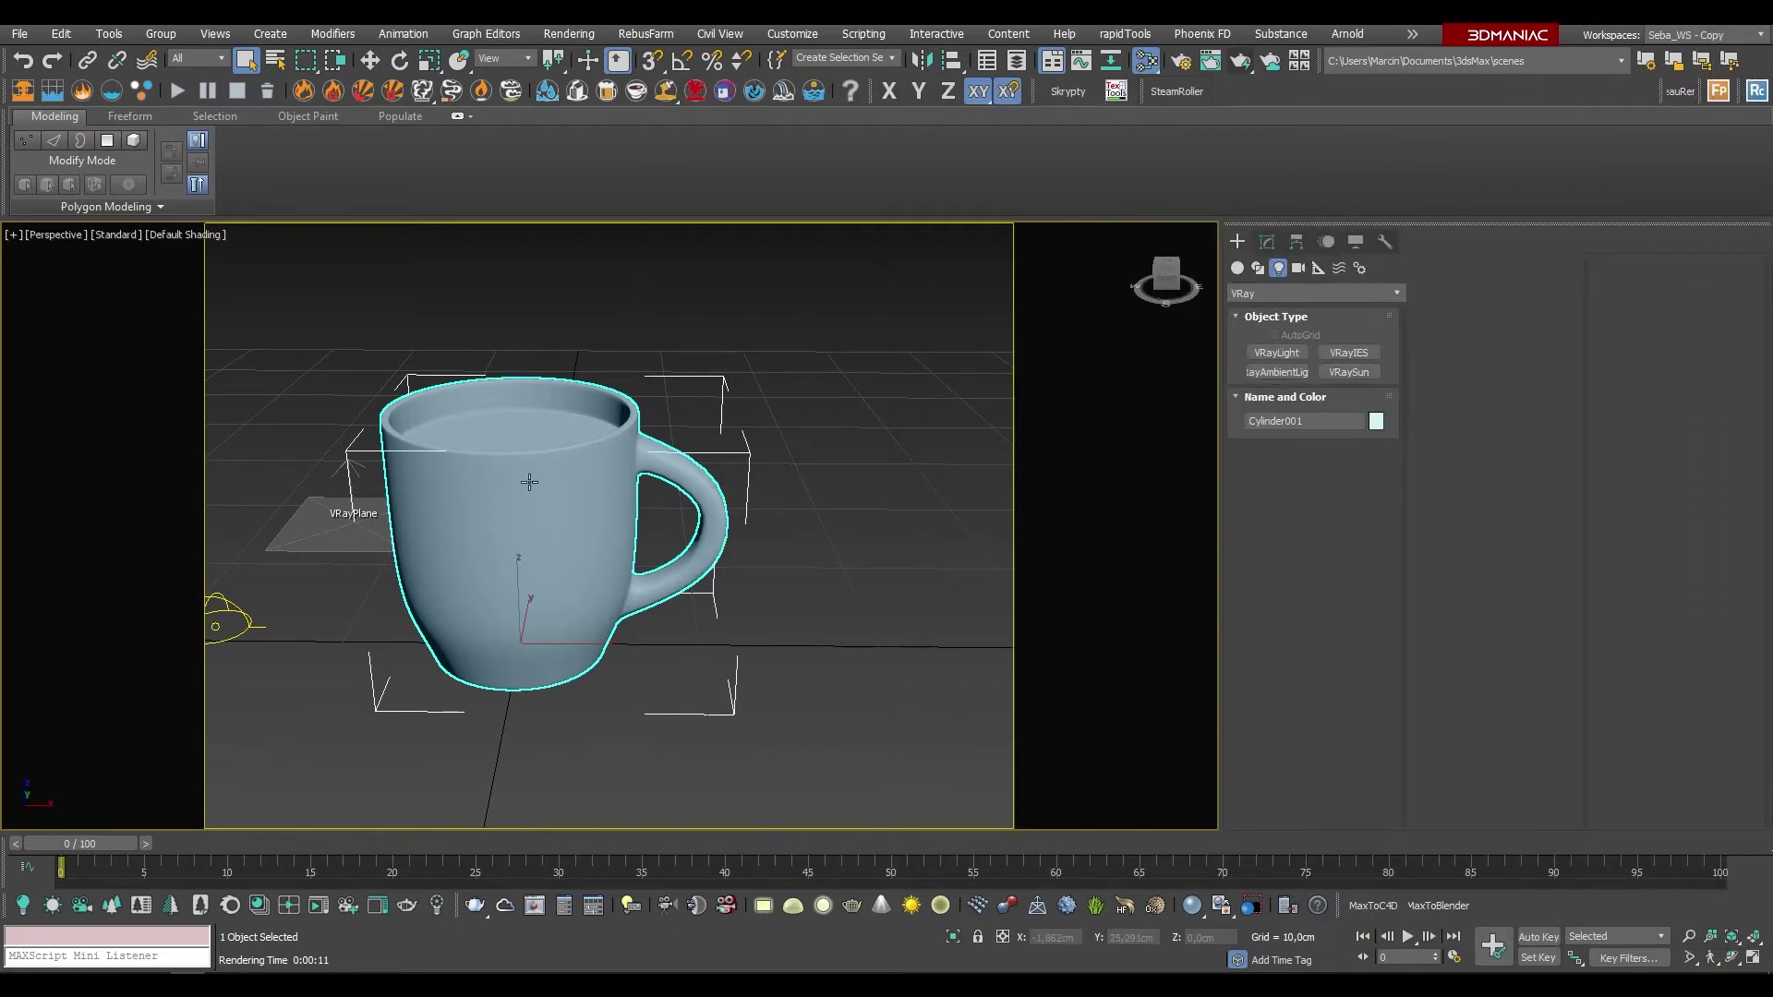
Step: In the Modify panel, turn off Show End Result and enter Edit Poly's Polygon mode
{"action": "left_click", "coordinate": [1271, 240]}
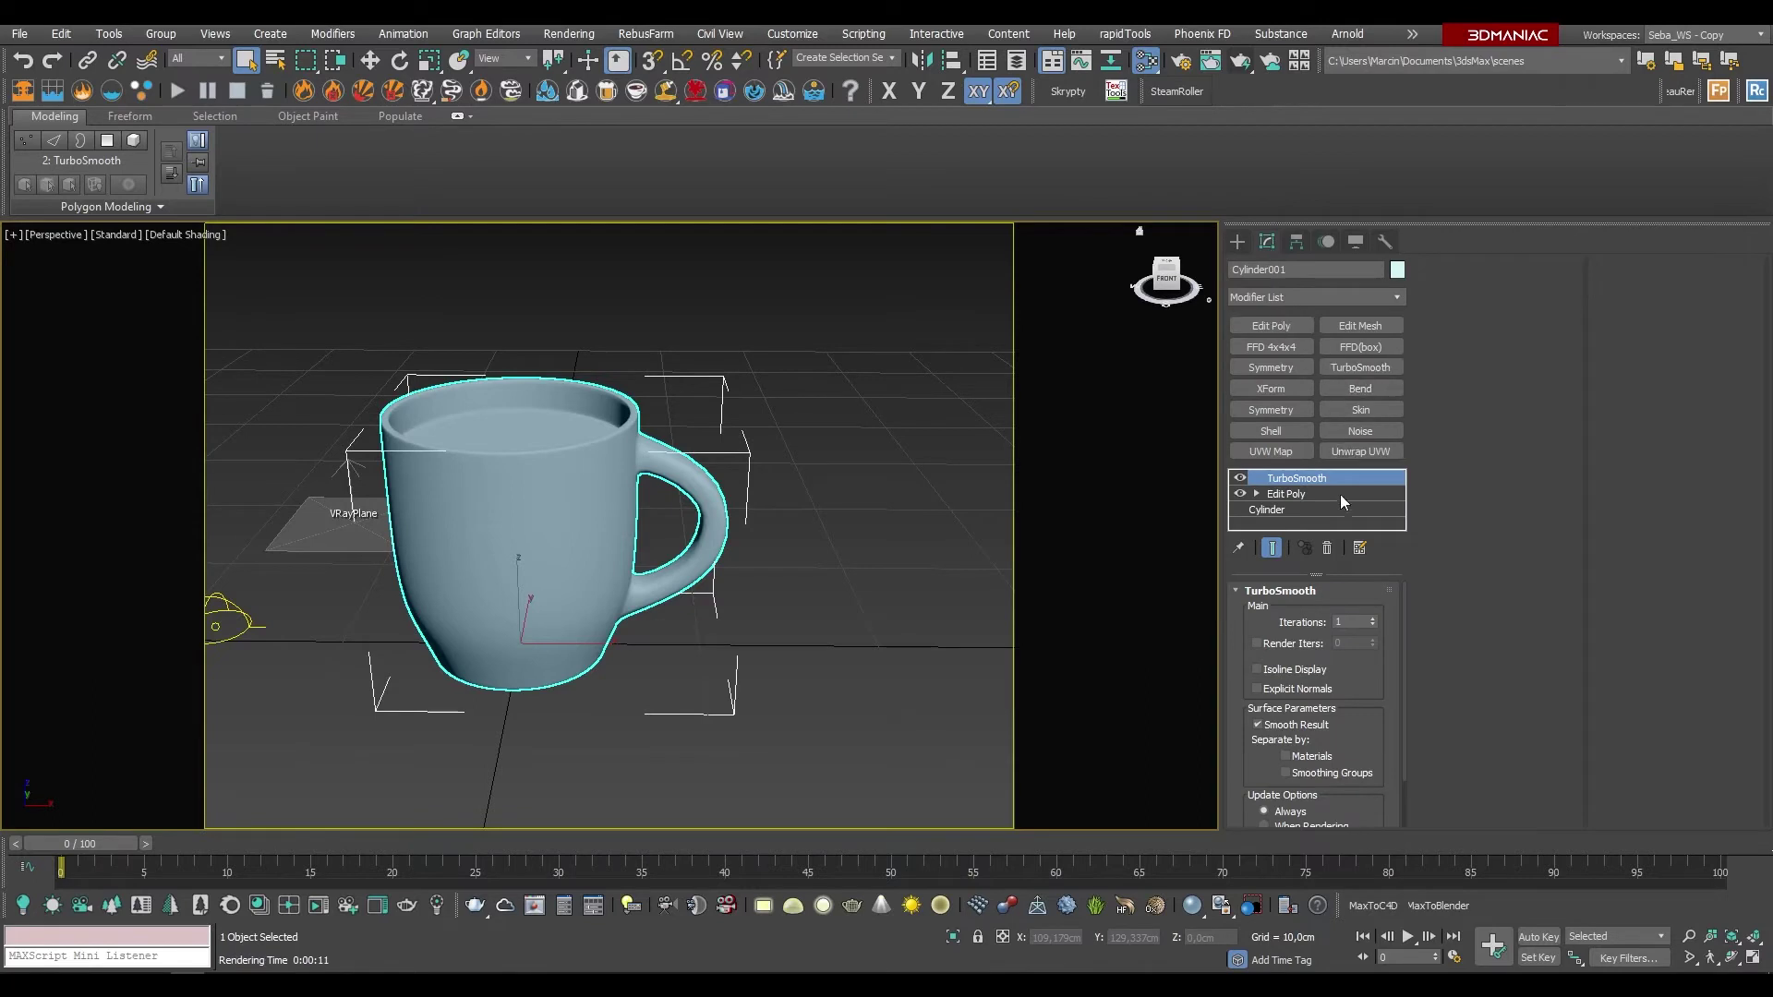
{"action": "scroll", "coordinate": [926, 525], "scroll_direction": "down", "scroll_amount": 2}
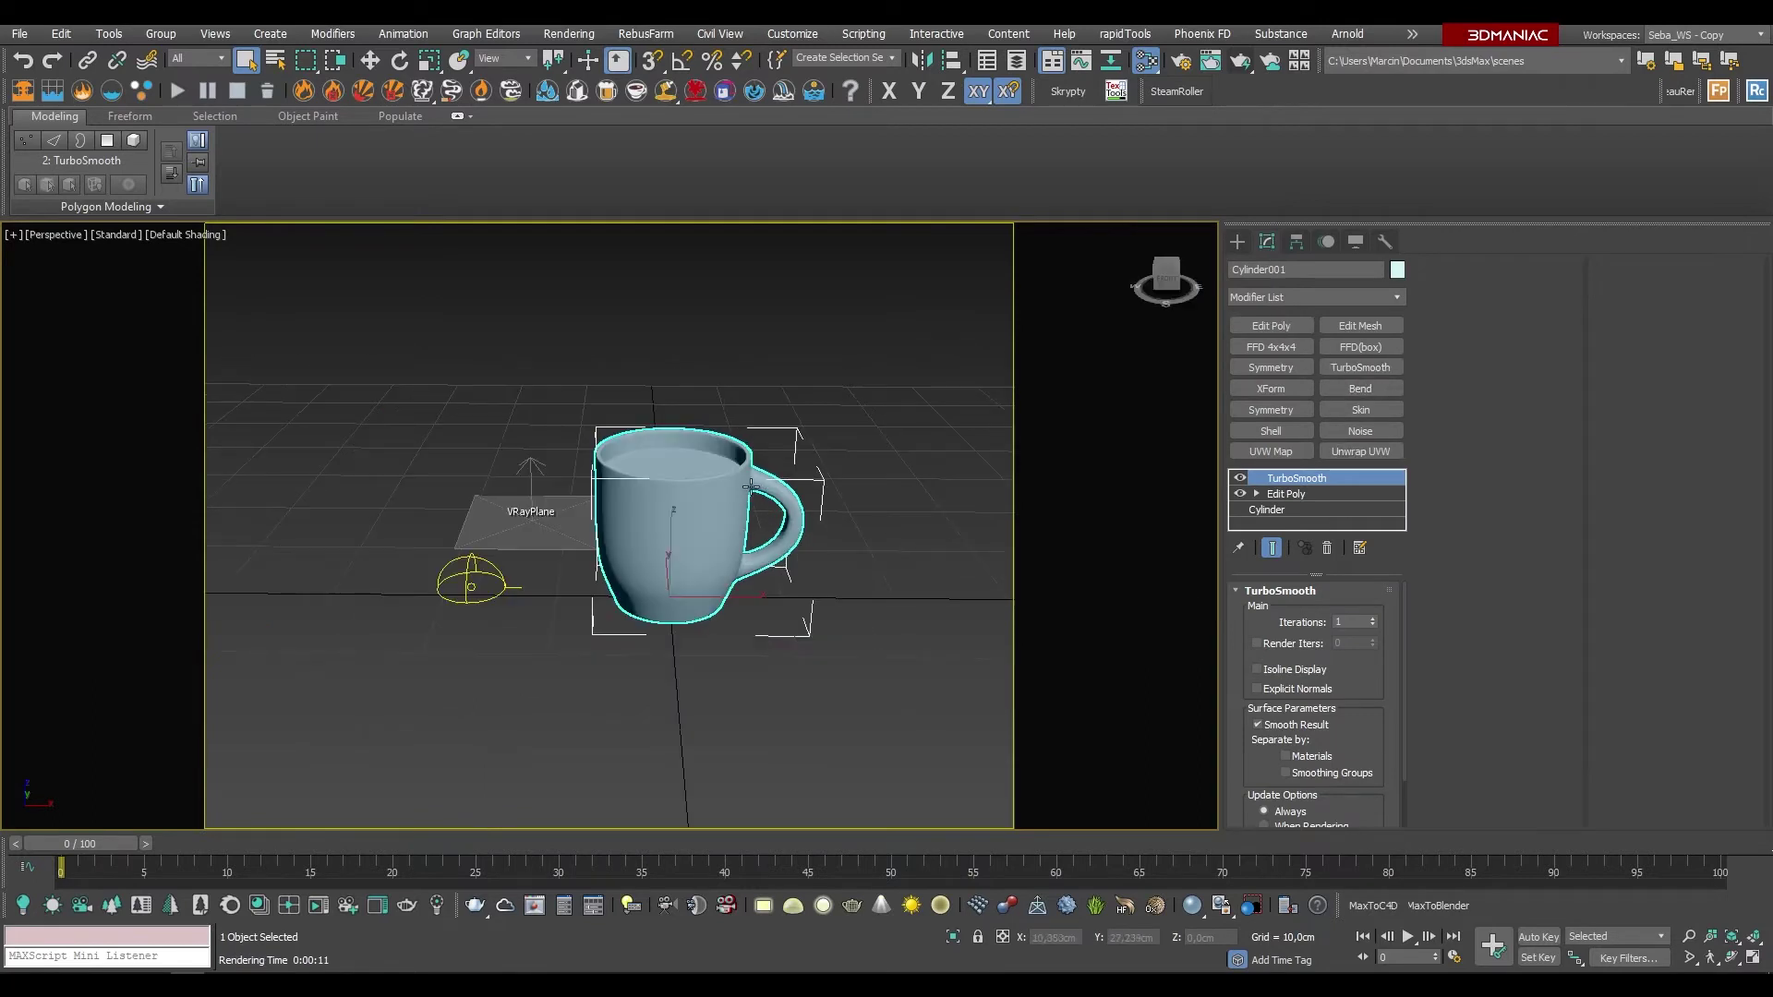
{"action": "scroll", "coordinate": [752, 485], "scroll_direction": "up", "scroll_amount": 2}
{"action": "scroll", "coordinate": [683, 470], "scroll_direction": "up", "scroll_amount": 2}
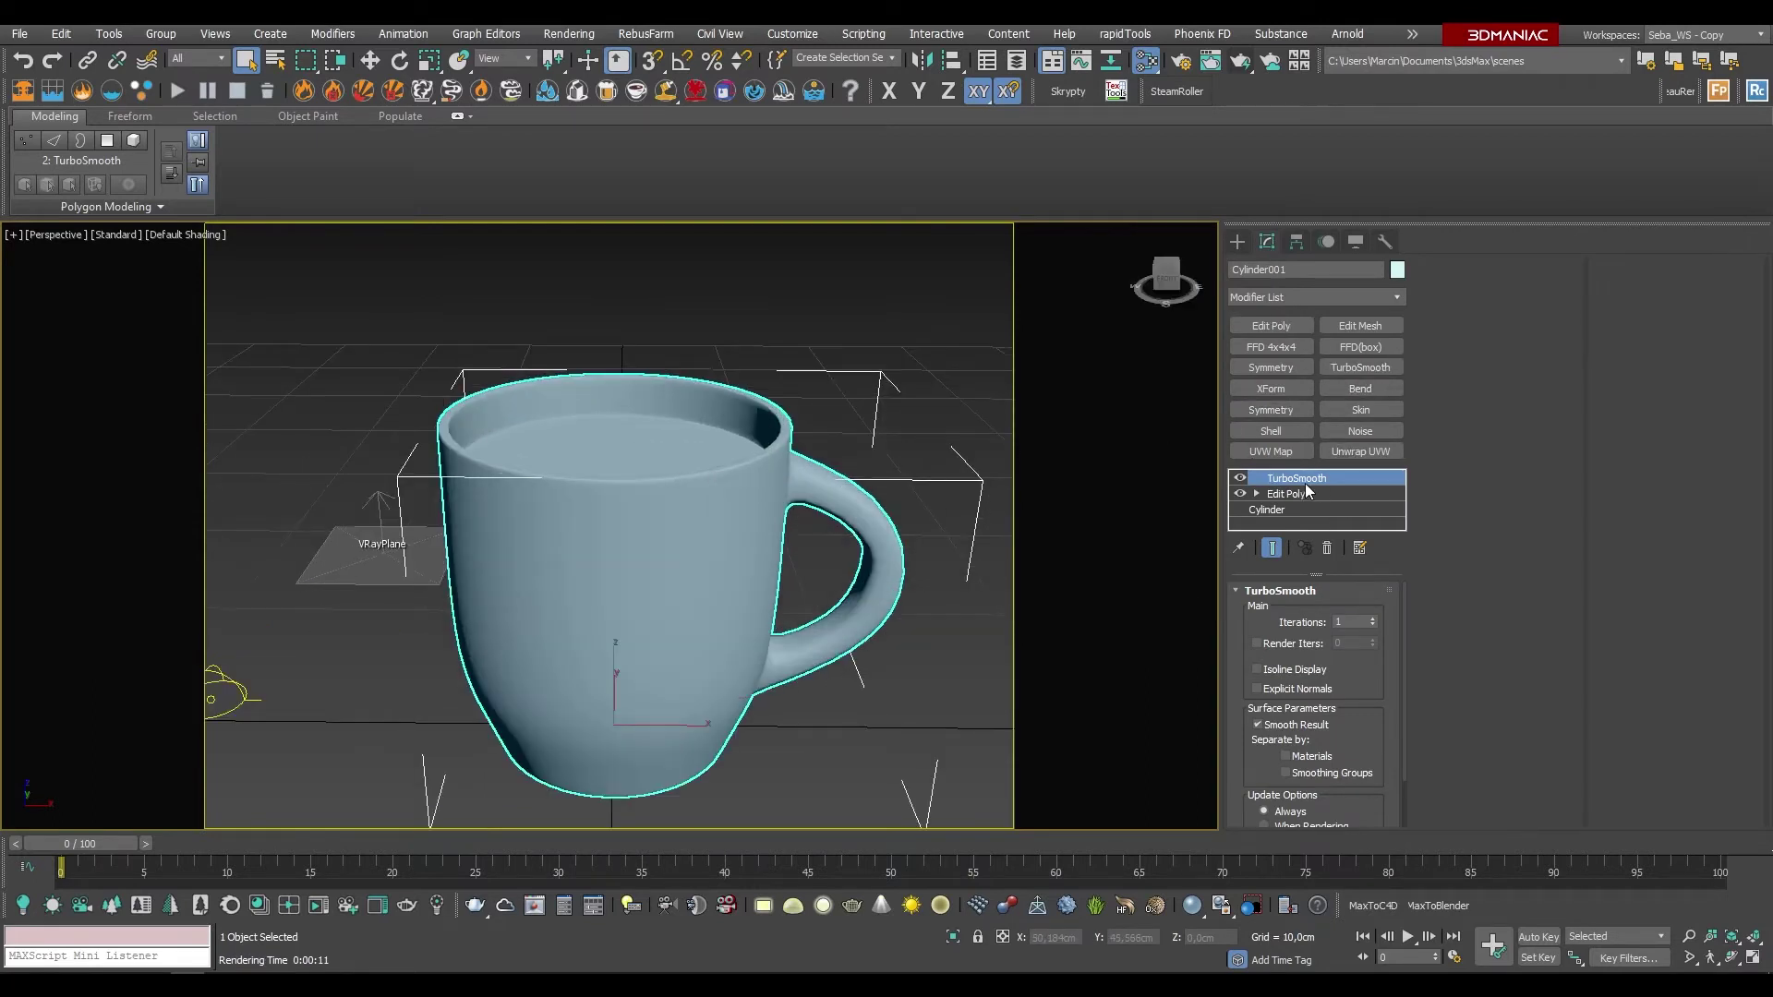
{"action": "left_click", "coordinate": [1271, 551]}
{"action": "left_click", "coordinate": [1284, 496]}
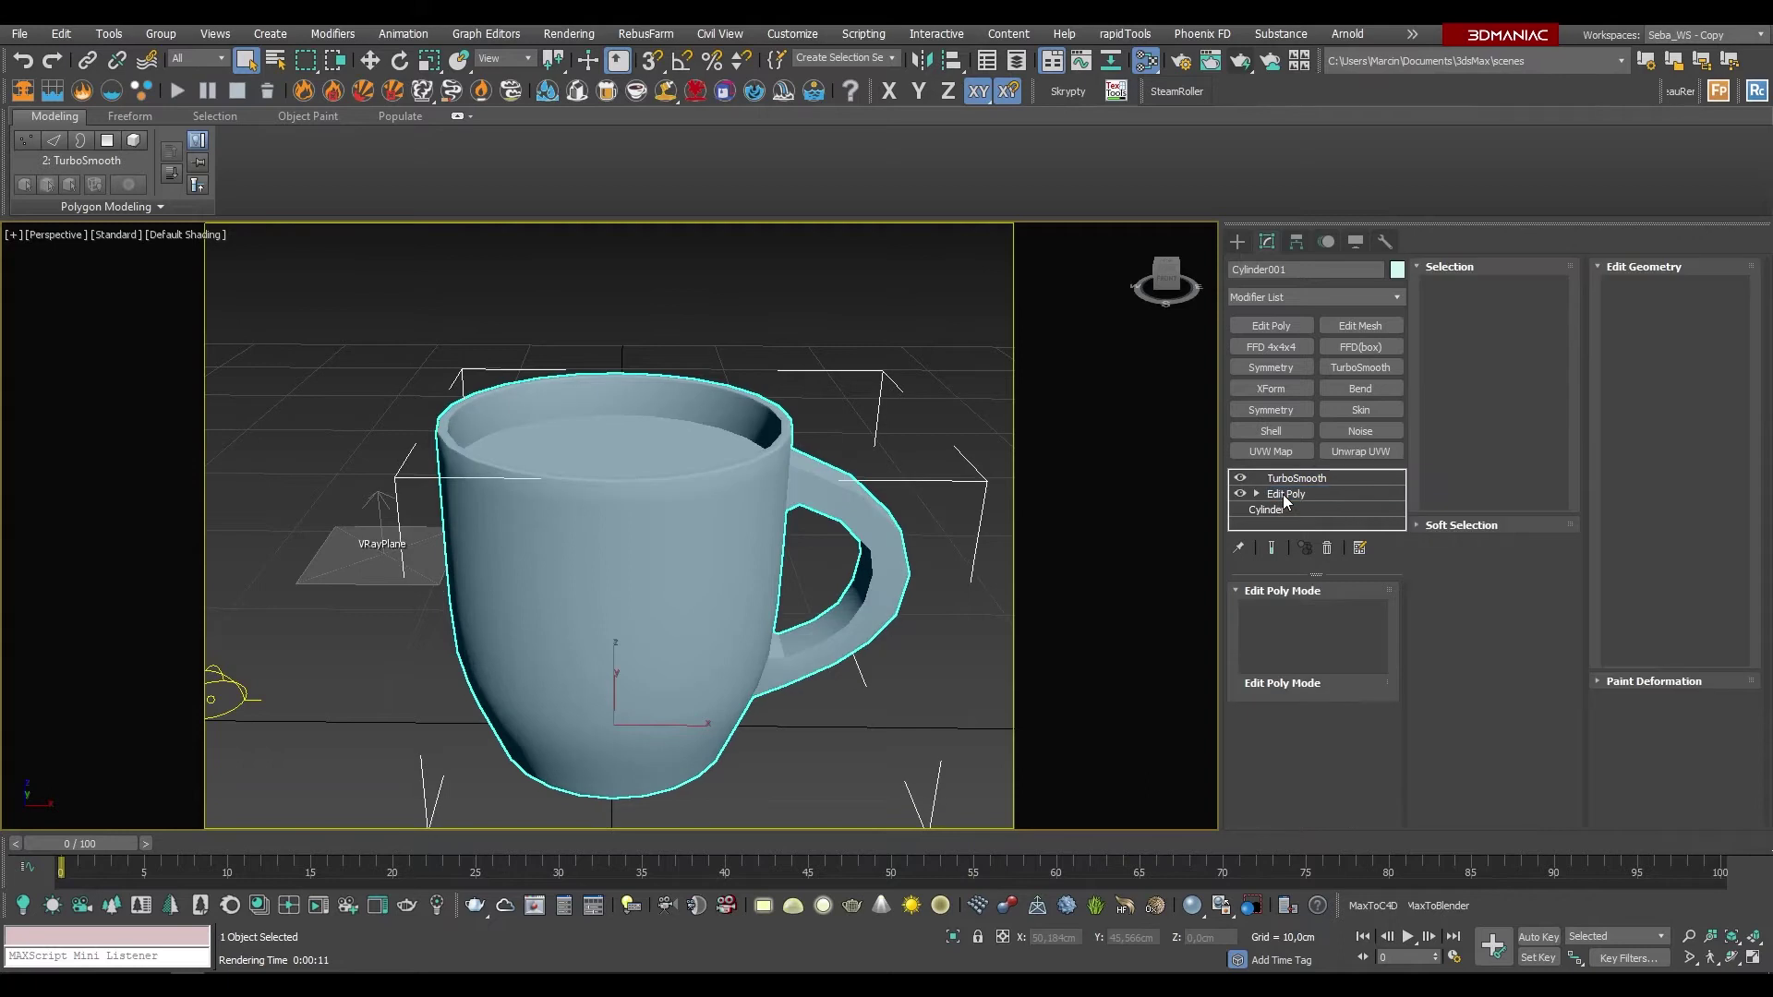
{"action": "scroll", "coordinate": [771, 462], "scroll_direction": "up", "scroll_amount": 3}
{"action": "scroll", "coordinate": [771, 462], "scroll_direction": "down", "scroll_amount": 3}
{"action": "mouse_move", "coordinate": [771, 462]}
{"action": "middle_mouse_down", "text": "alt"}
{"action": "mouse_move", "coordinate": [800, 516]}
{"action": "mouse_move", "coordinate": [803, 397]}
{"action": "middle_mouse_up", "text": "alt"}
{"action": "scroll", "coordinate": [799, 516], "scroll_direction": "up", "scroll_amount": 2}
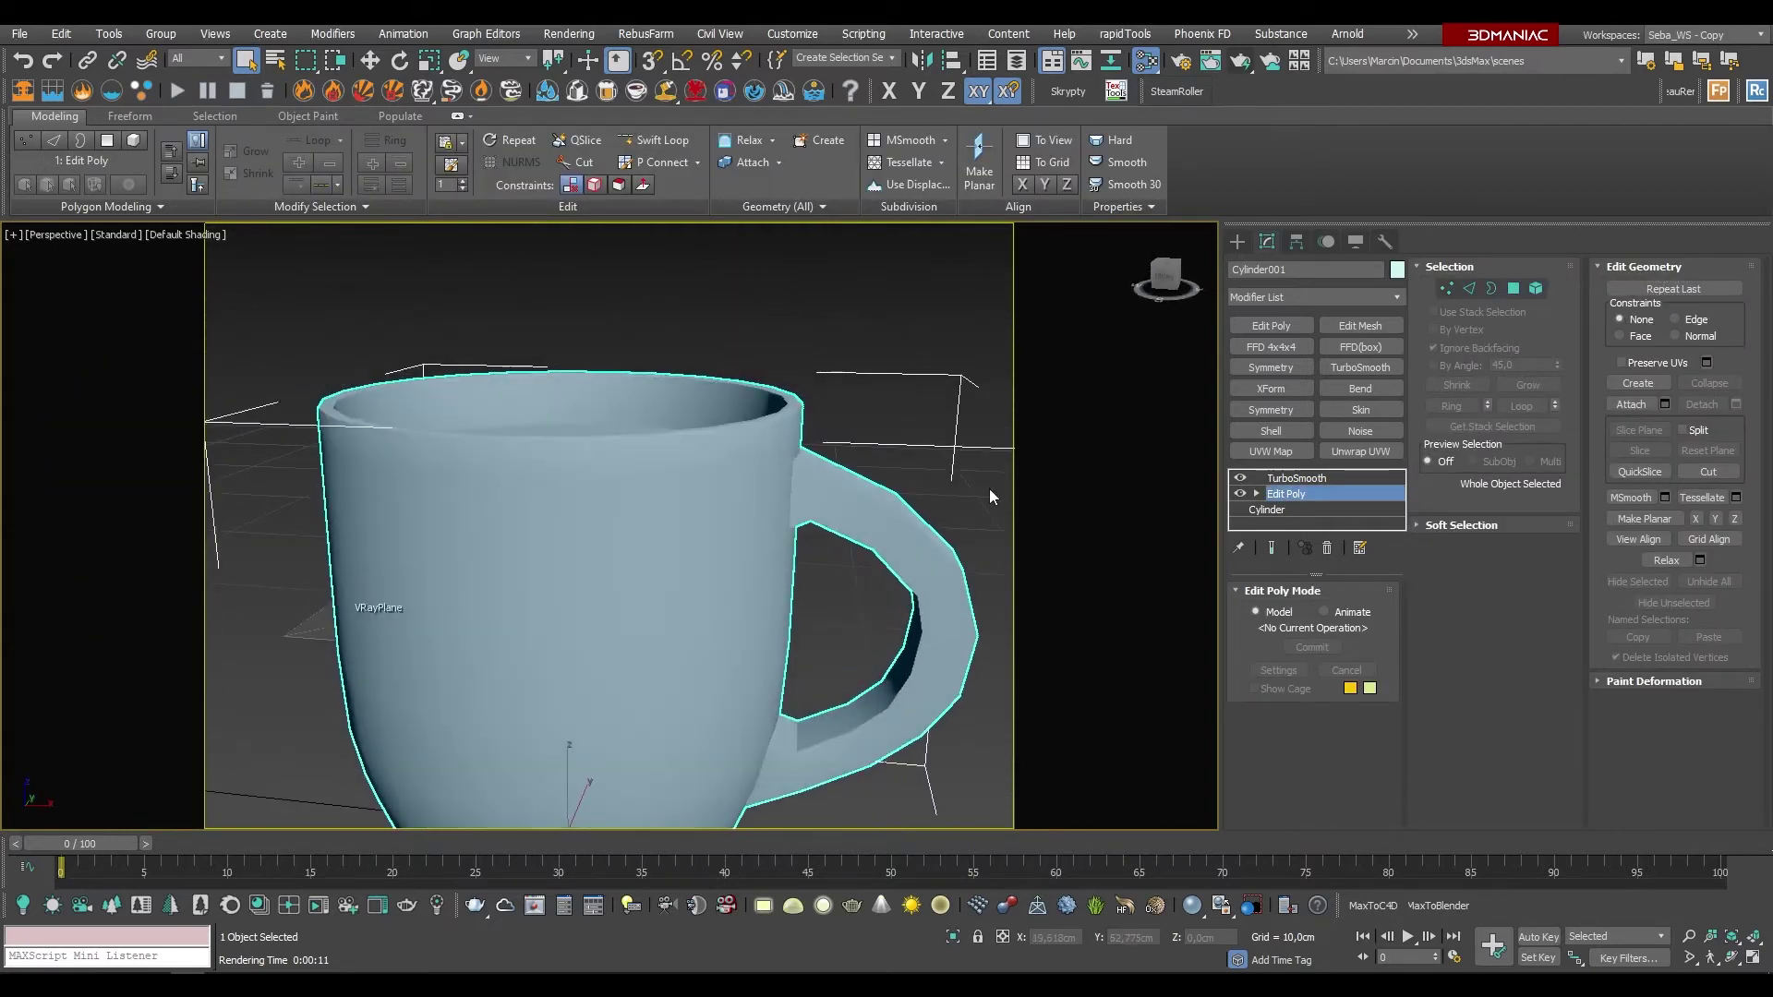
{"action": "left_click", "coordinate": [1513, 289]}
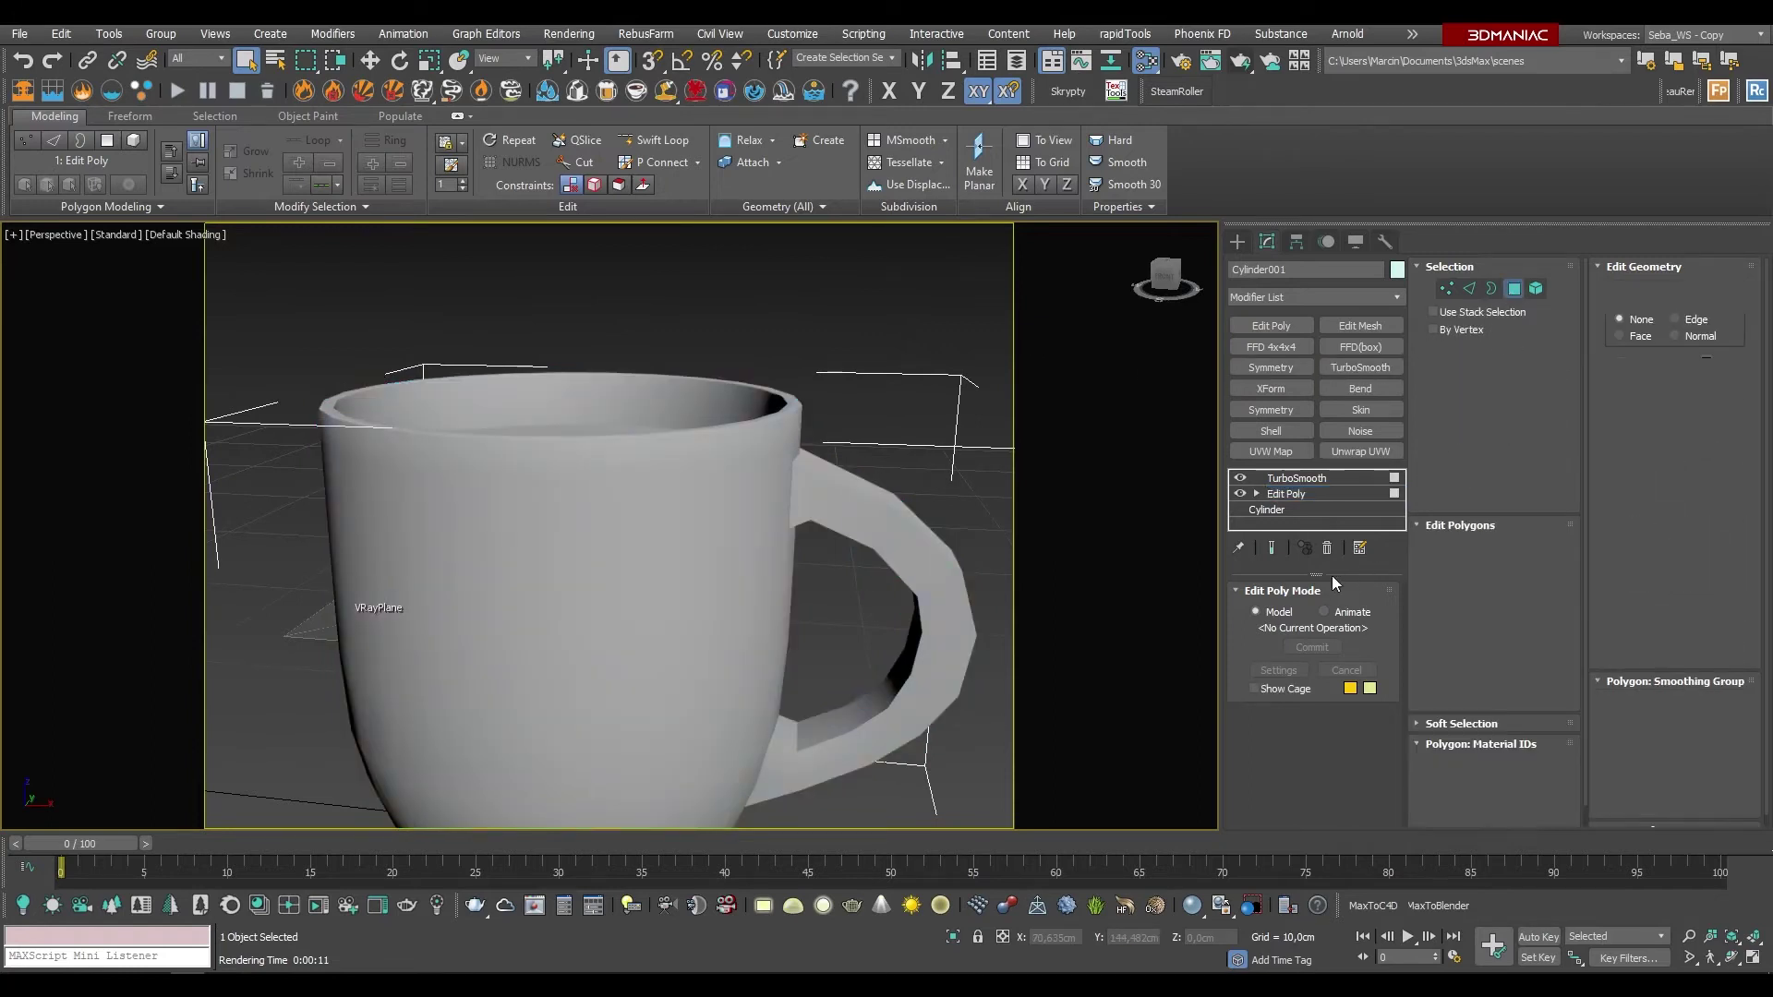
Step: Collapse the Edit Poly settings and marquee-select the visible mug polygons
{"action": "left_click", "coordinate": [1270, 591]}
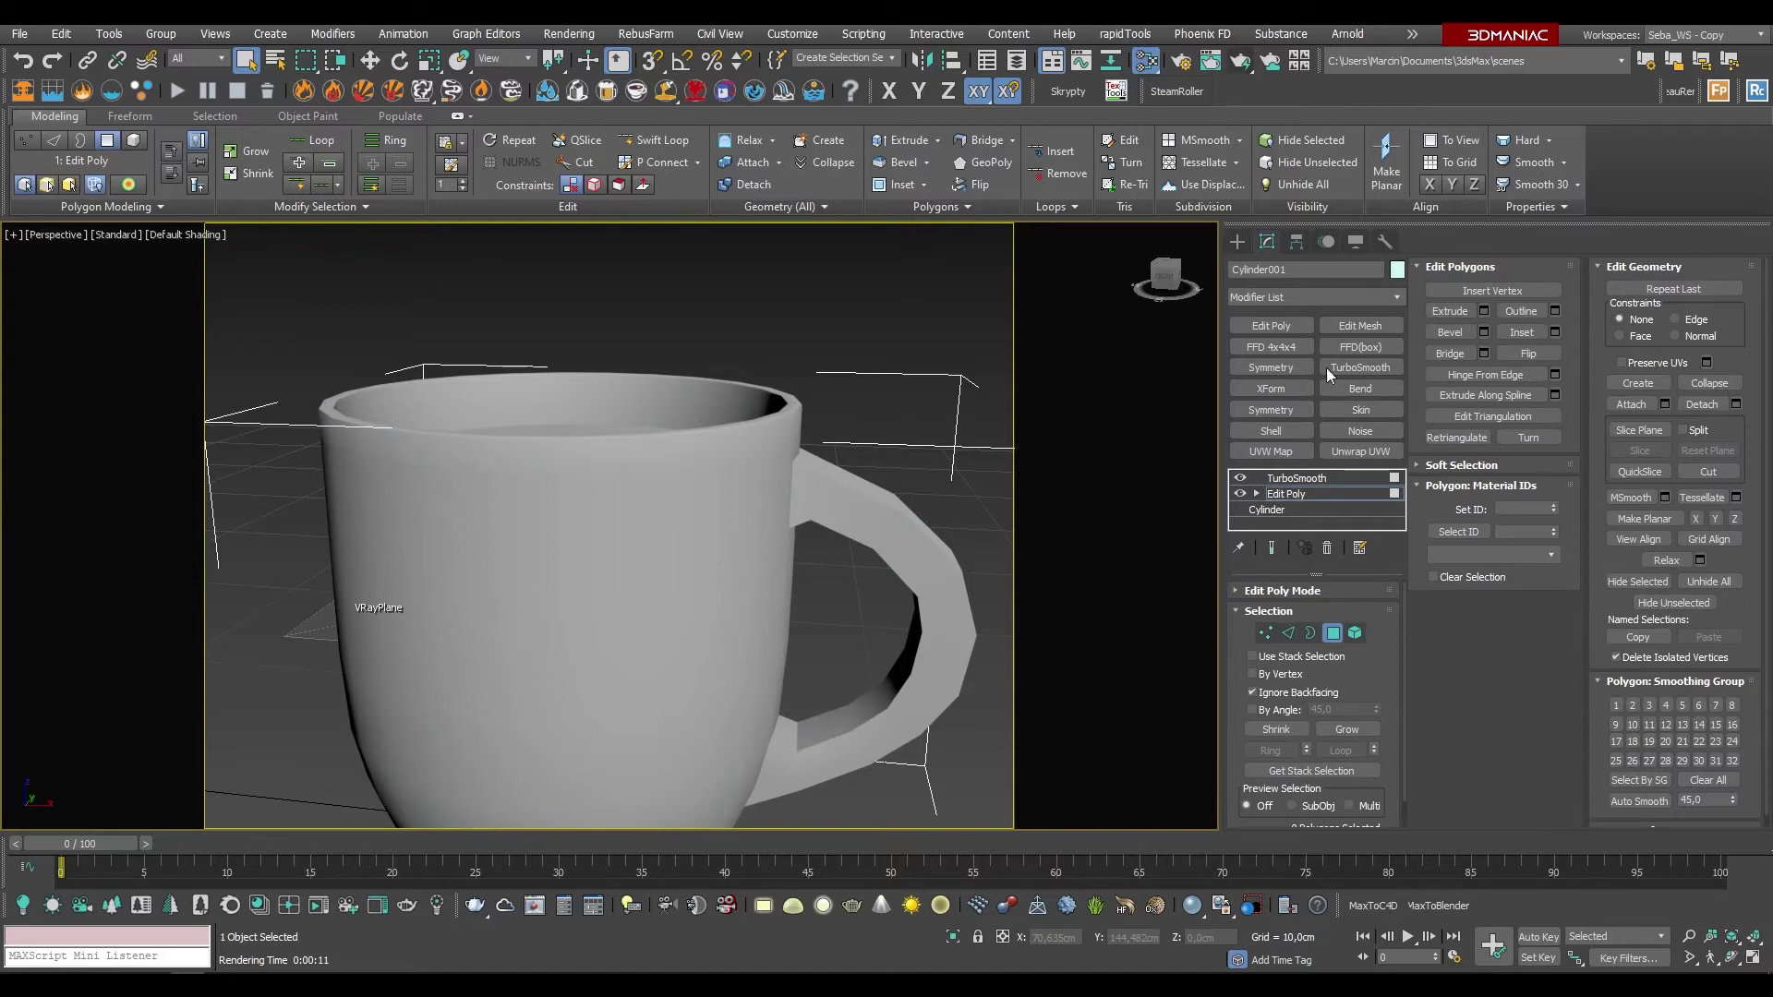
{"action": "scroll", "coordinate": [737, 364], "scroll_direction": "down", "scroll_amount": 5}
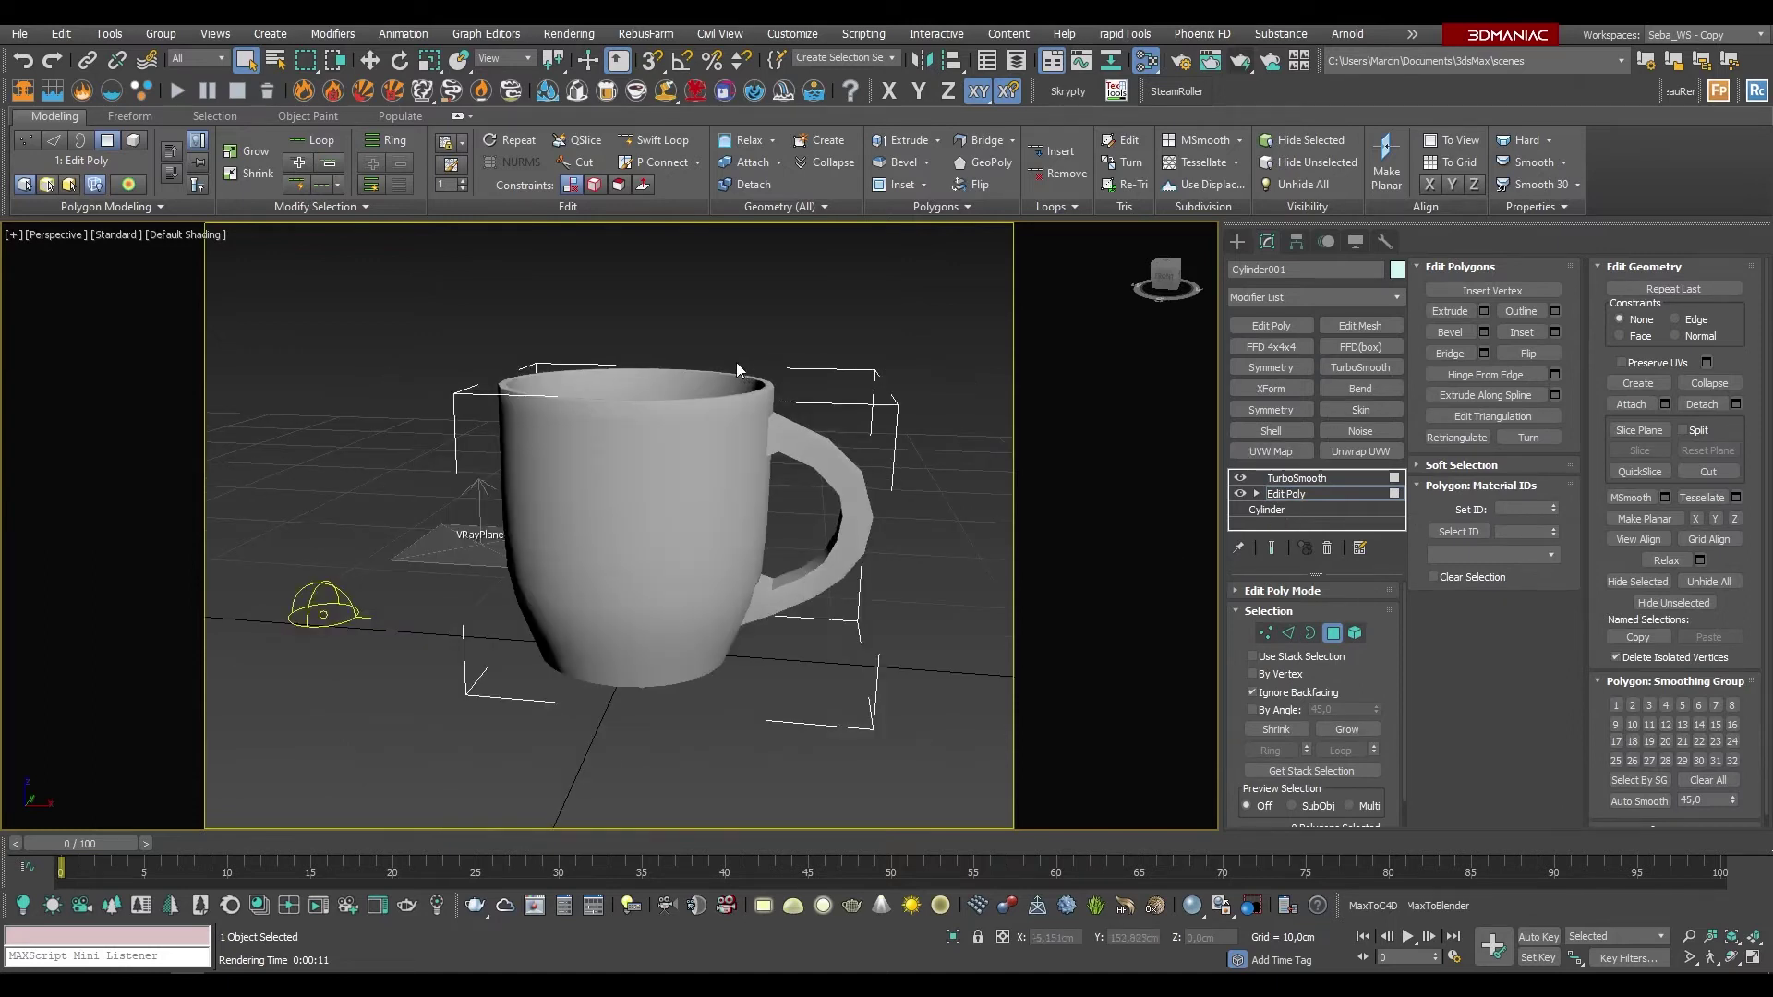
{"action": "left_click_drag", "start_coordinate": [413, 263], "coordinate": [957, 763]}
{"action": "mouse_move", "coordinate": [1089, 733]}
{"action": "middle_mouse_down", "text": "alt"}
{"action": "mouse_move", "coordinate": [593, 484]}
{"action": "mouse_move", "coordinate": [1194, 678]}
{"action": "middle_mouse_up", "text": "alt"}
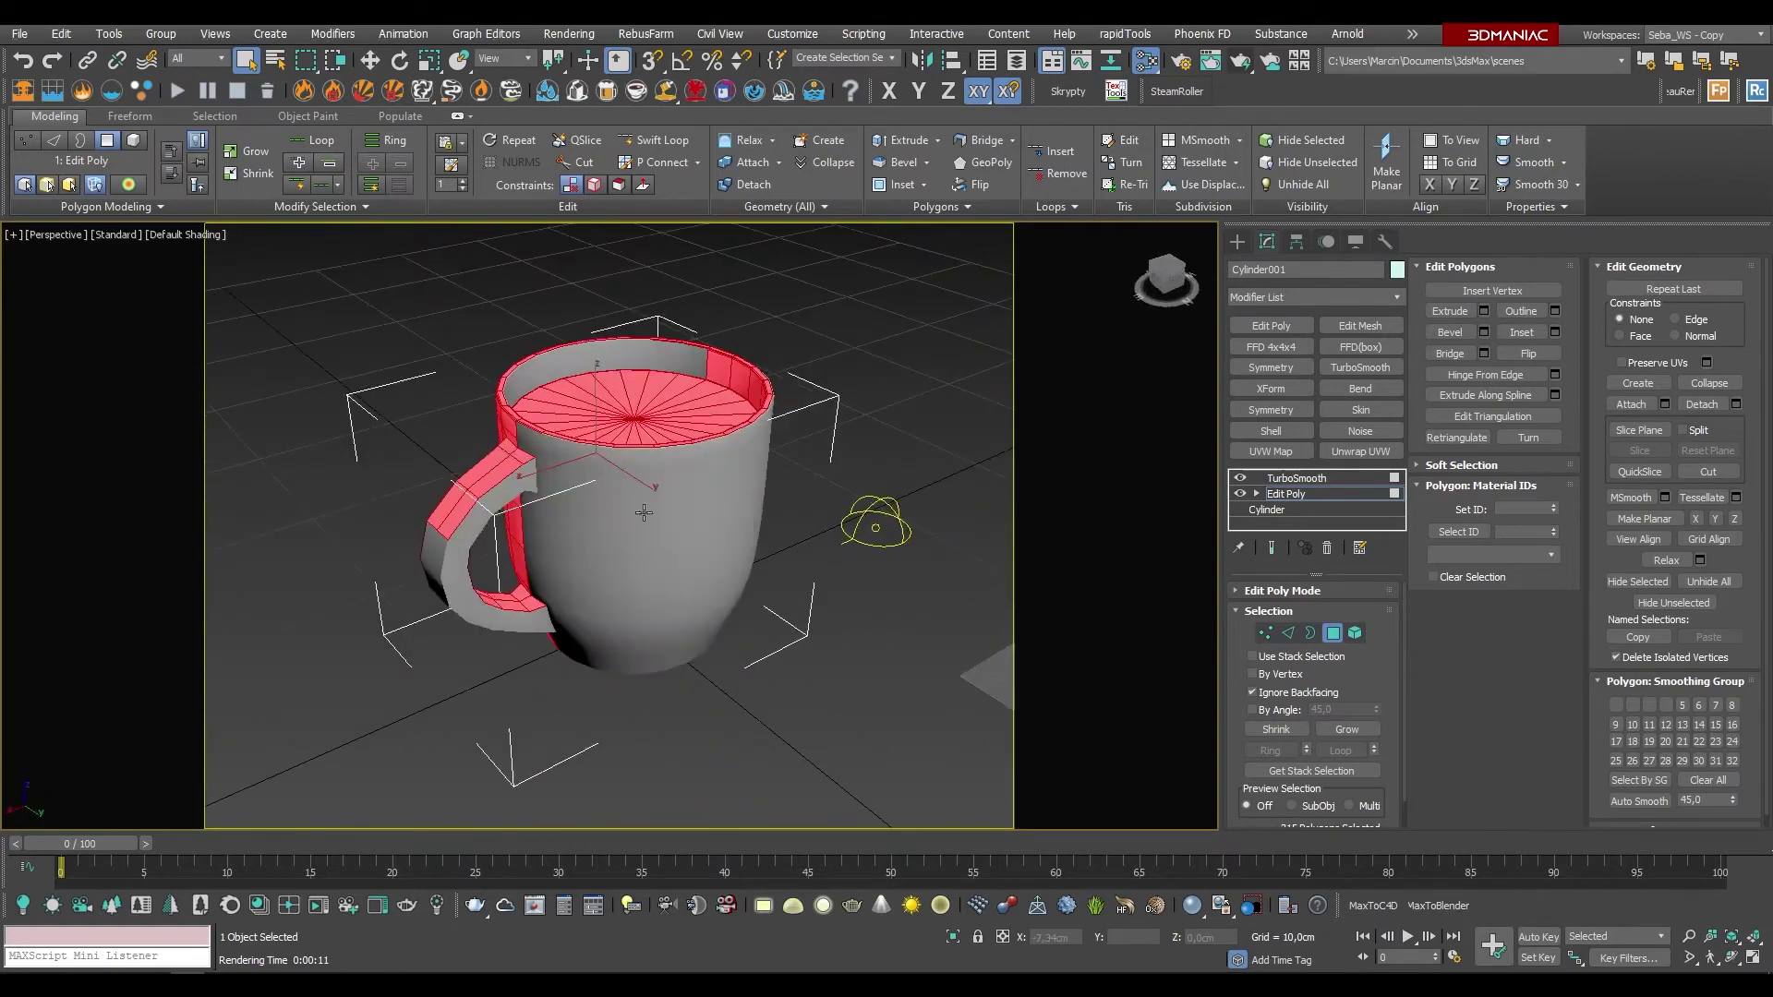
Step: Disable Ignore Backfacing, select every polygon, set Material ID 1, and reopen the editor
{"action": "left_click", "coordinate": [1253, 693]}
{"action": "left_click_drag", "start_coordinate": [349, 267], "coordinate": [845, 768]}
{"action": "mouse_move", "coordinate": [535, 550]}
{"action": "middle_mouse_down", "text": "alt"}
{"action": "mouse_move", "coordinate": [784, 496]}
{"action": "mouse_move", "coordinate": [796, 519]}
{"action": "middle_mouse_up", "text": "alt"}
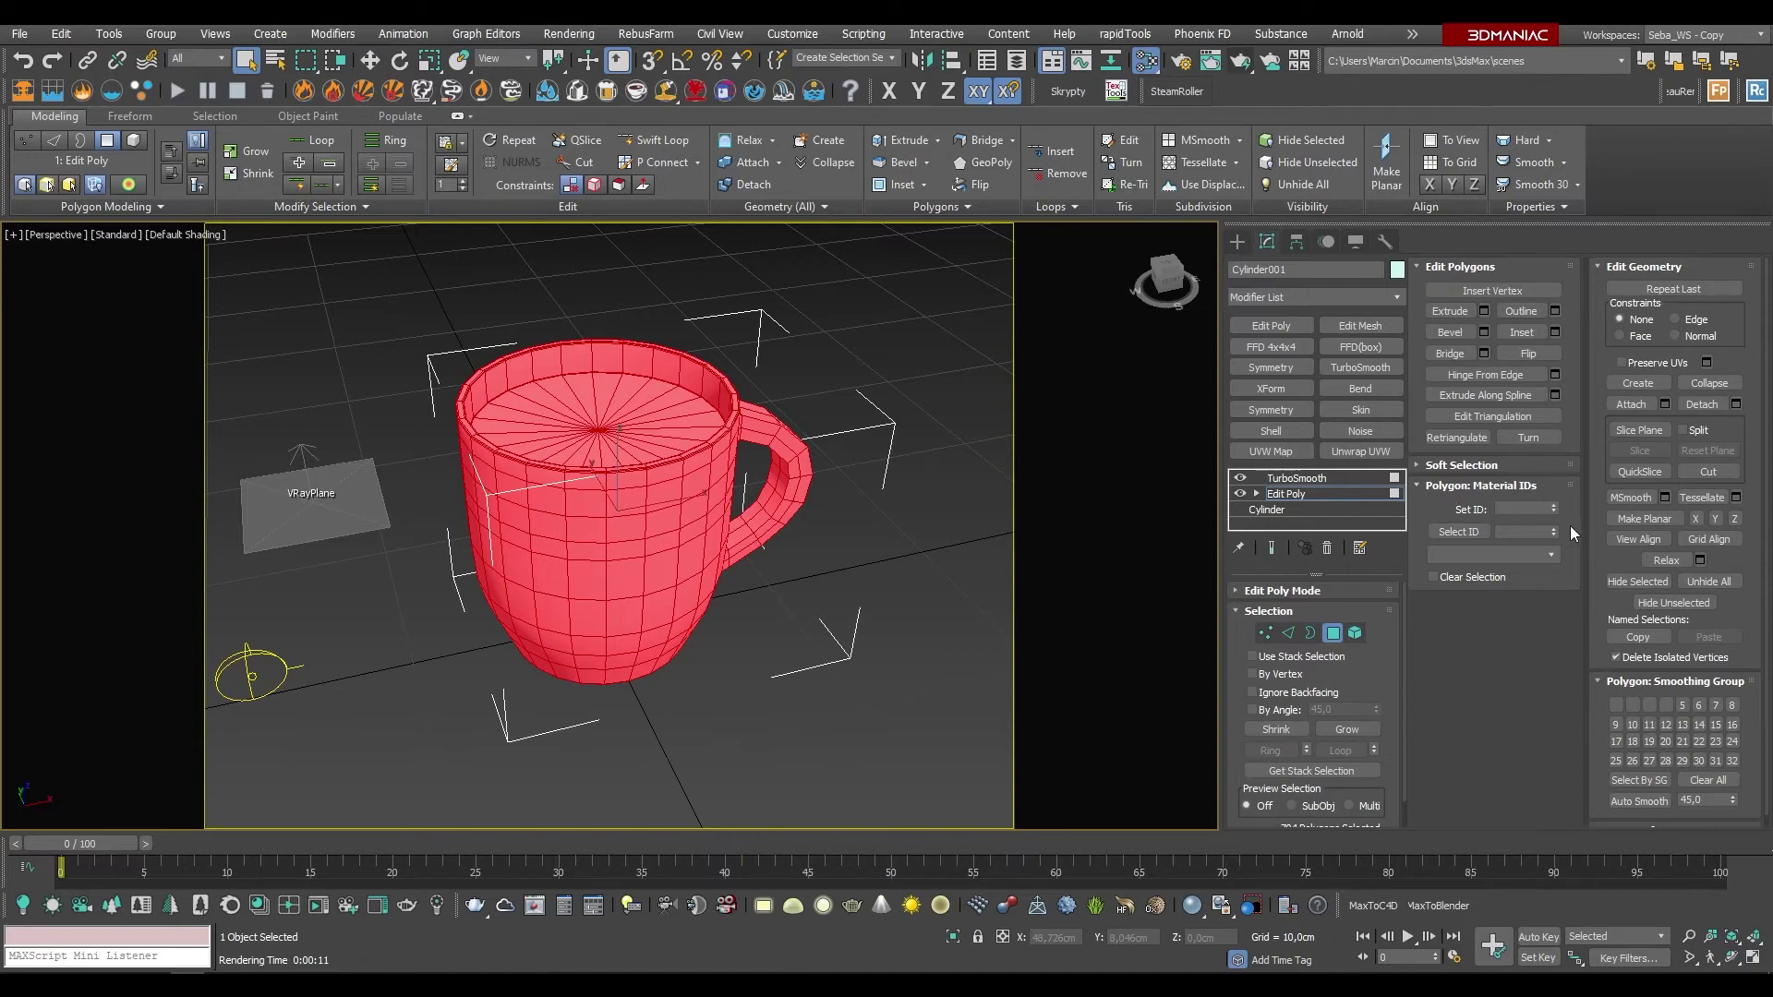
{"action": "left_click", "coordinate": [1552, 508]}
{"action": "key", "text": "m"}
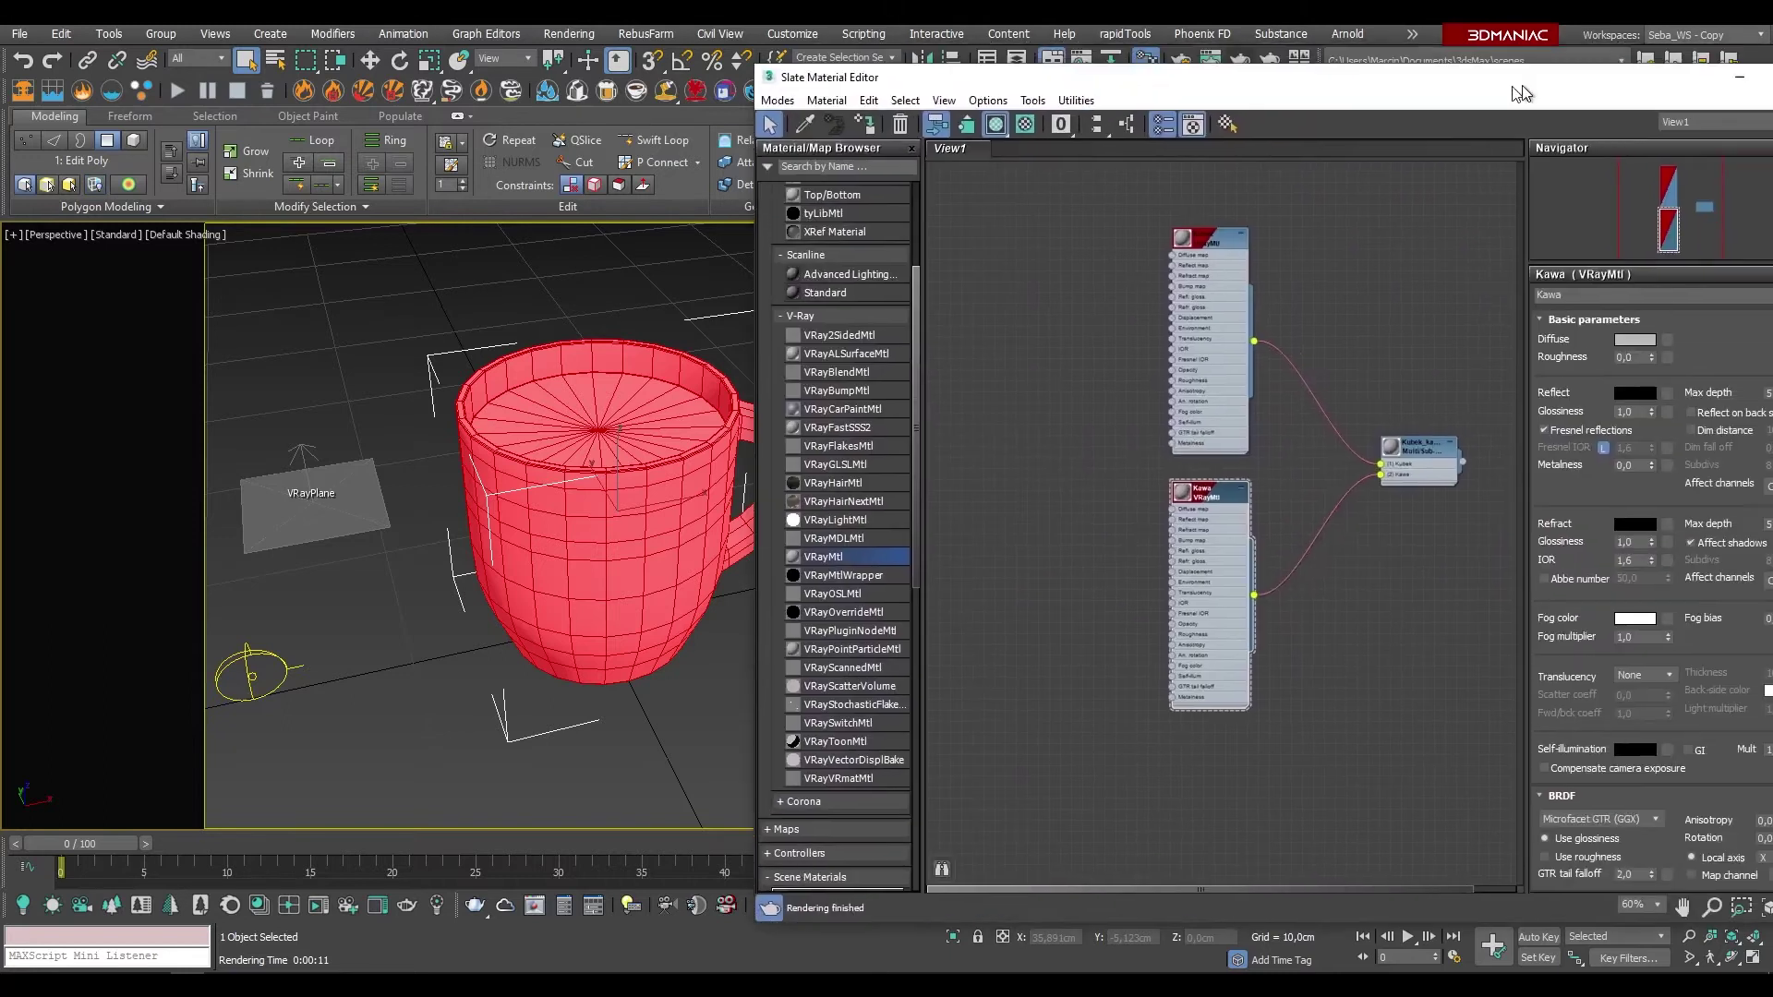
Step: Check the Multi/Sub ID list (1 Kubek, 2 Kawa) and move the Slate editor off-screen
{"action": "double_click", "coordinate": [1225, 457]}
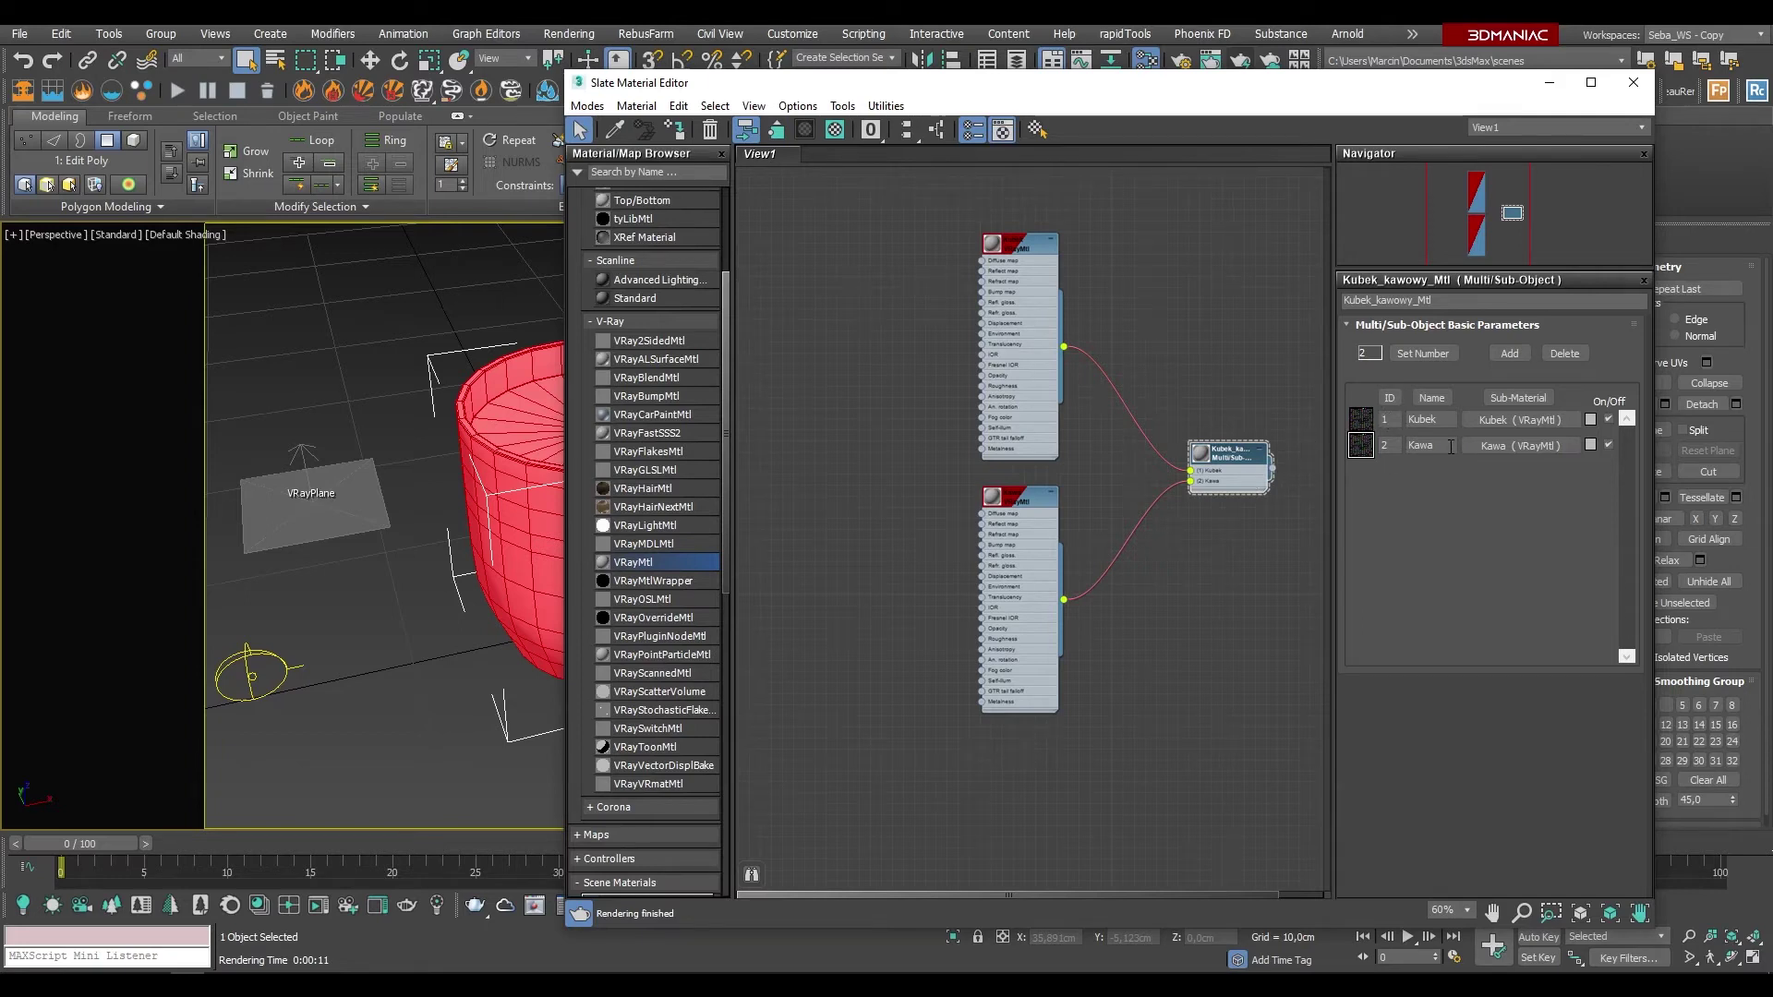
{"action": "left_click_drag", "start_coordinate": [1216, 100], "coordinate": [1772, 101]}
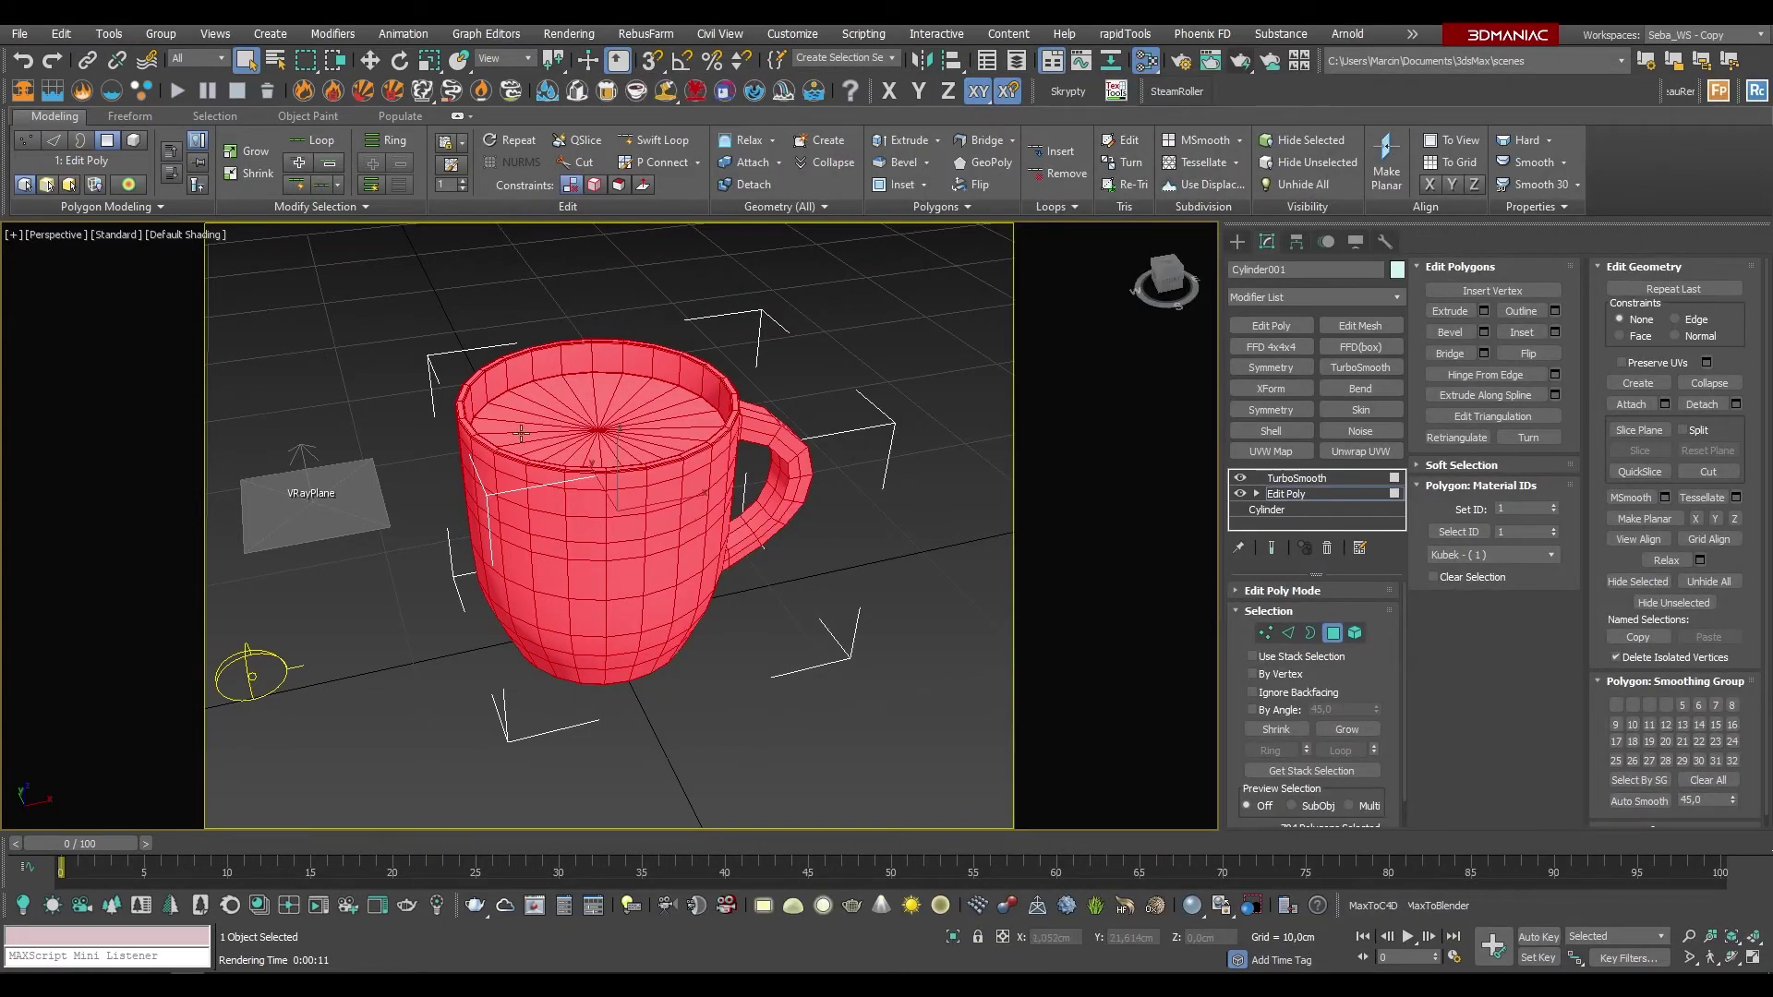
Step: Pick a coffee-surface triangle and switch to Top view
{"action": "left_click", "coordinate": [594, 432]}
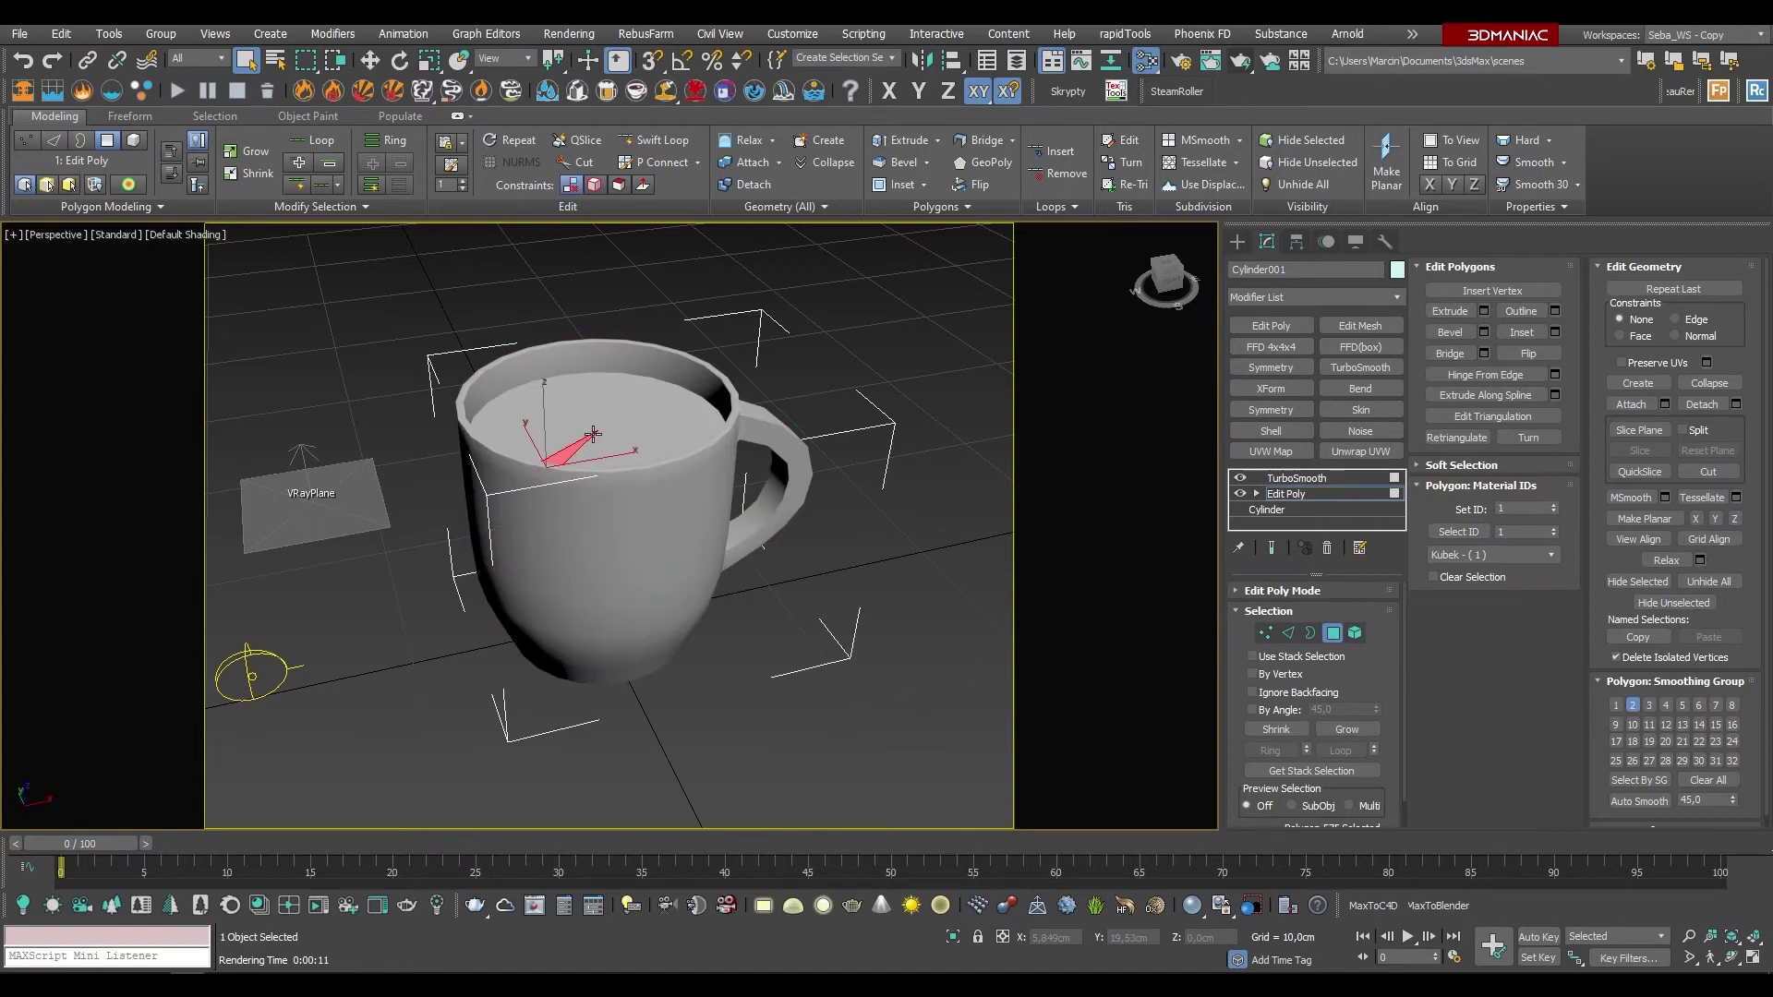
{"action": "scroll", "coordinate": [593, 432], "scroll_direction": "up", "scroll_amount": 5}
{"action": "middle_click_drag", "start_coordinate": [637, 387], "coordinate": [625, 537], "text": "alt"}
{"action": "key", "text": "t"}
{"action": "scroll", "coordinate": [764, 527], "scroll_direction": "down", "scroll_amount": 5}
{"action": "scroll", "coordinate": [868, 421], "scroll_direction": "up", "scroll_amount": 2}
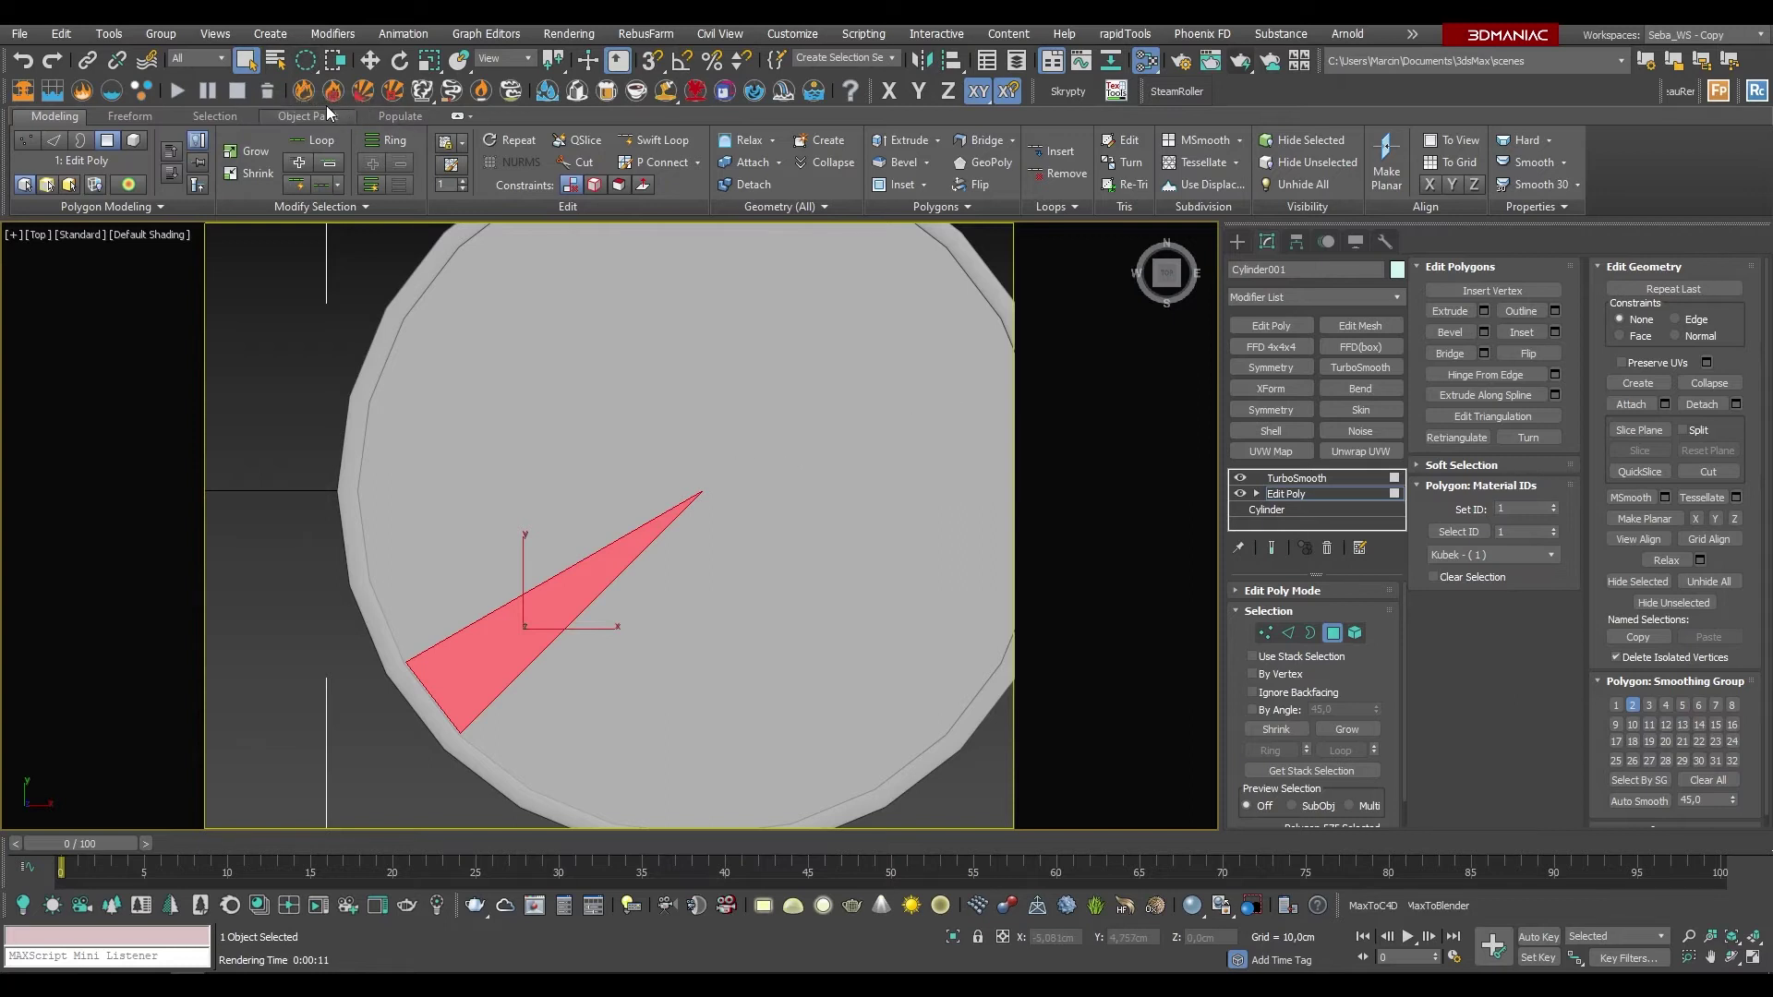
Step: With the Circular Selection Region, drag a circle selecting the whole coffee disc
{"action": "left_click", "coordinate": [315, 71]}
{"action": "left_click", "coordinate": [307, 120]}
{"action": "scroll", "coordinate": [651, 471], "scroll_direction": "down", "scroll_amount": 3}
{"action": "scroll", "coordinate": [545, 498], "scroll_direction": "up", "scroll_amount": 2}
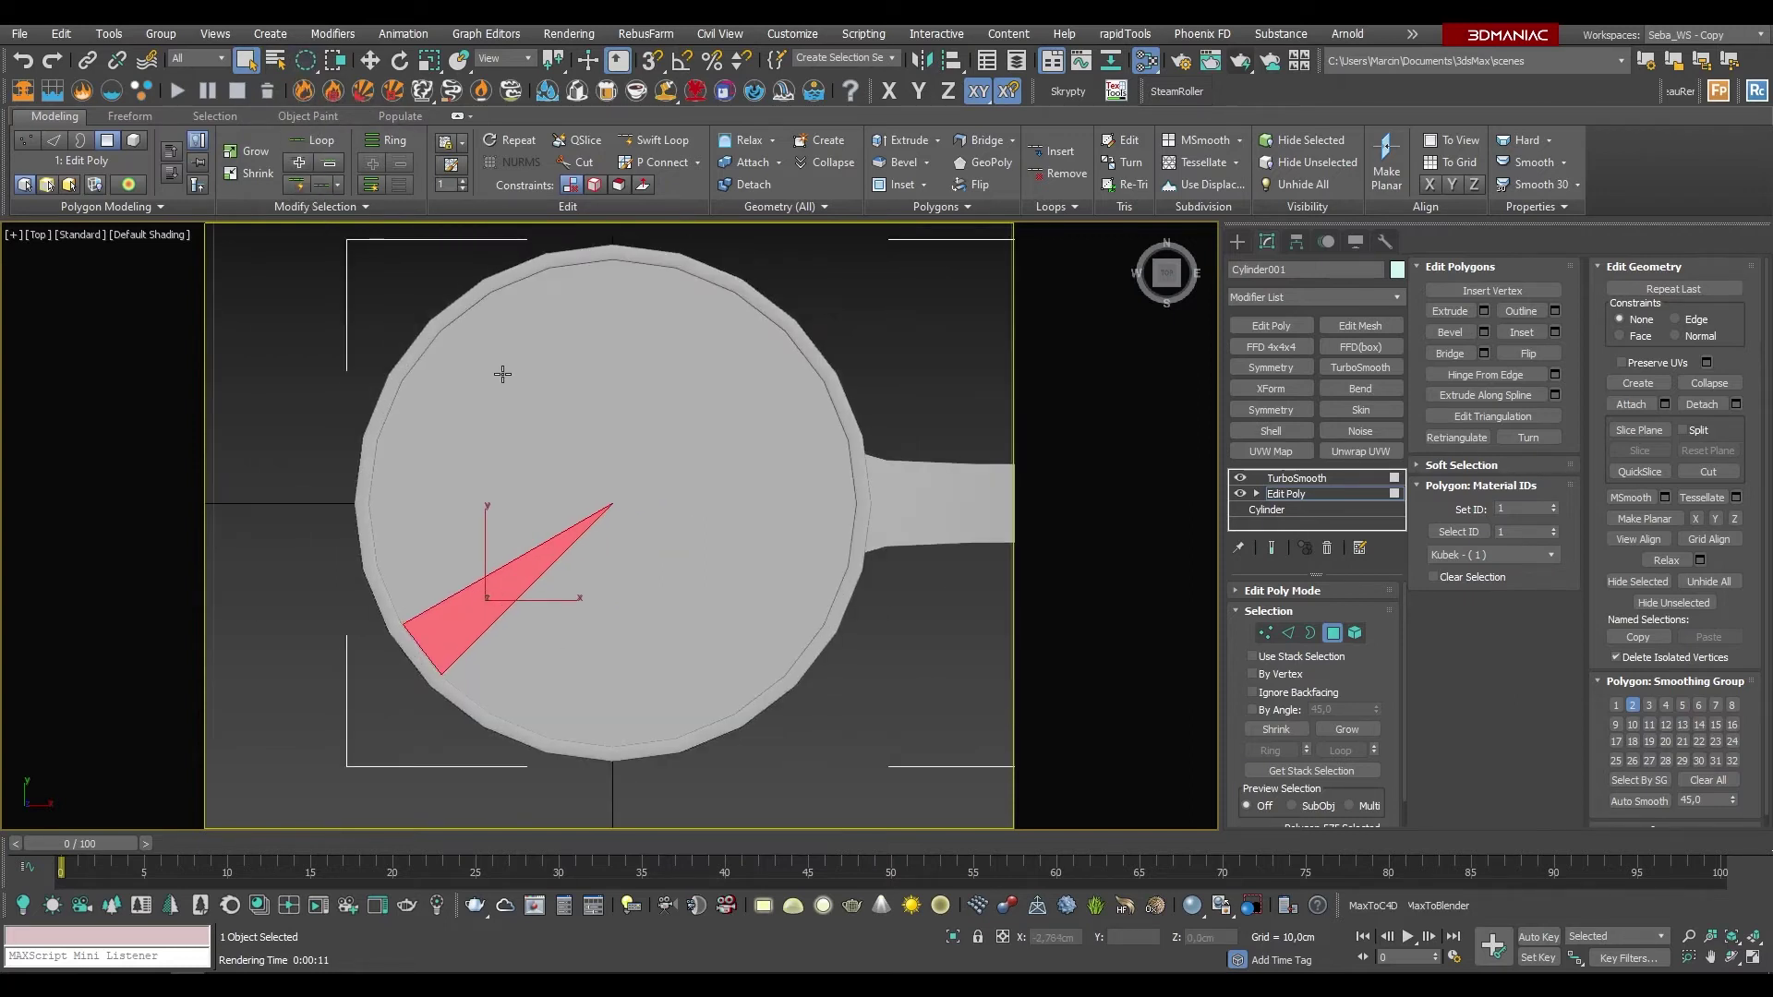
{"action": "left_click_drag", "start_coordinate": [503, 373], "coordinate": [637, 508]}
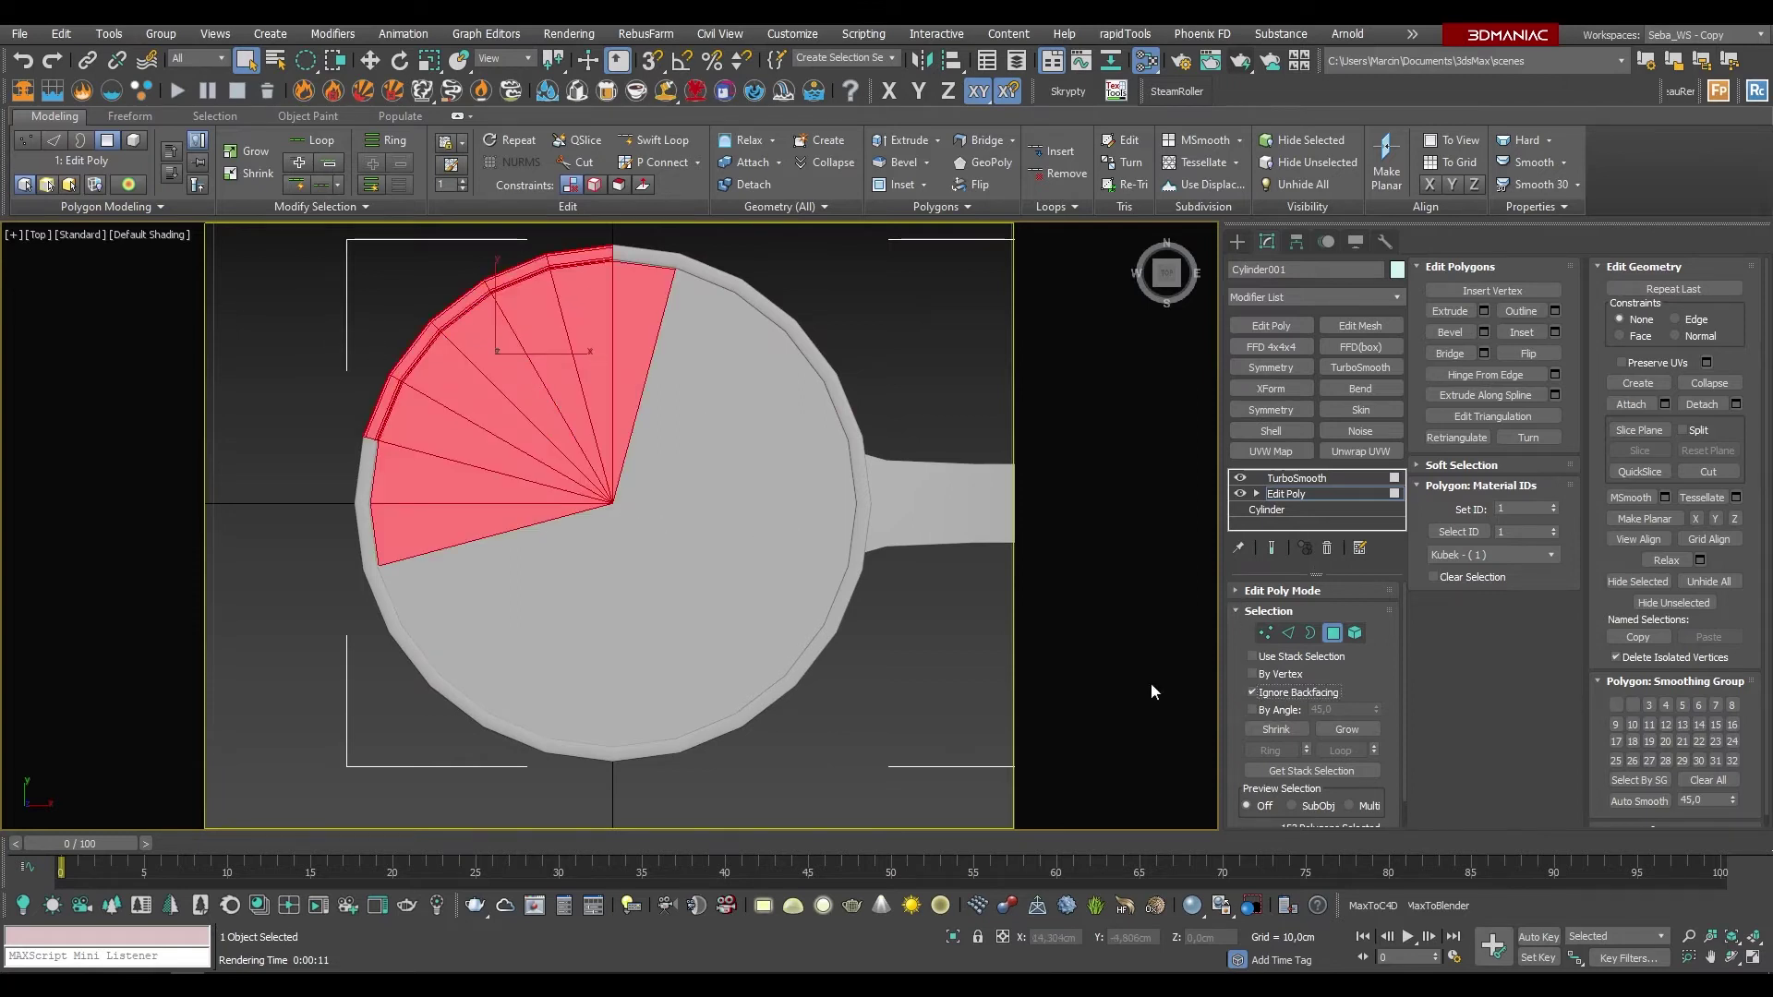
{"action": "left_click", "coordinate": [914, 341]}
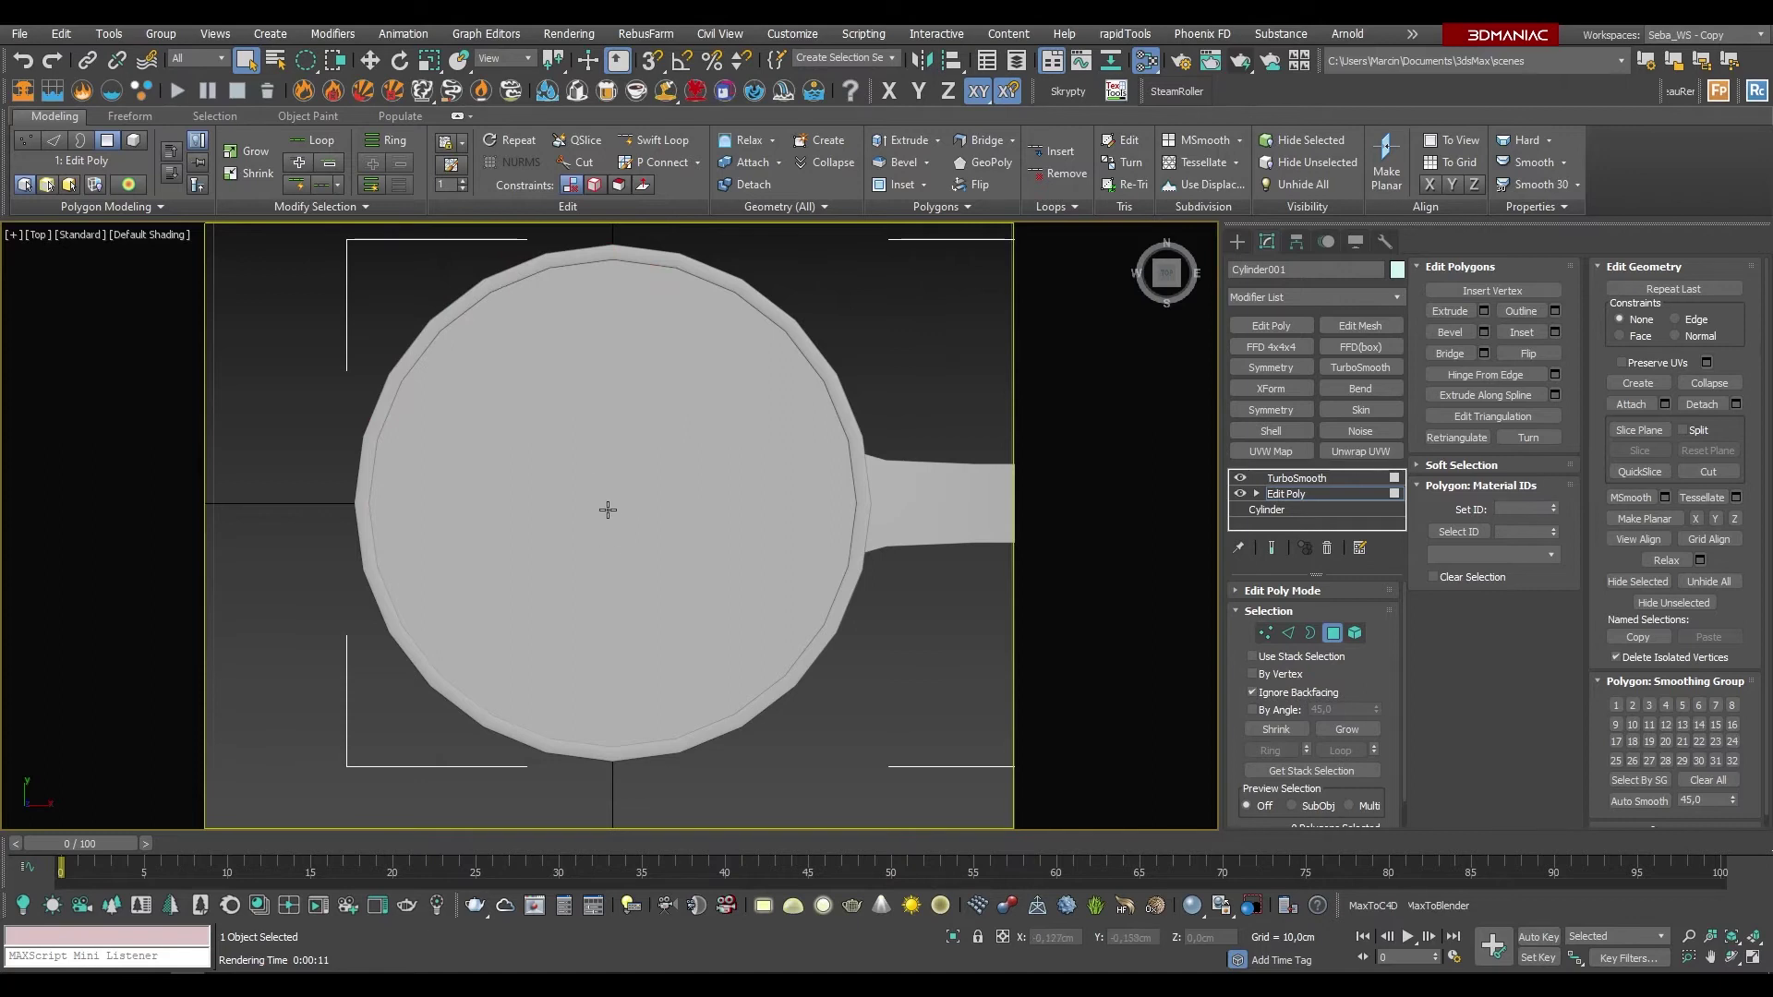
{"action": "left_click_drag", "start_coordinate": [608, 510], "coordinate": [677, 606]}
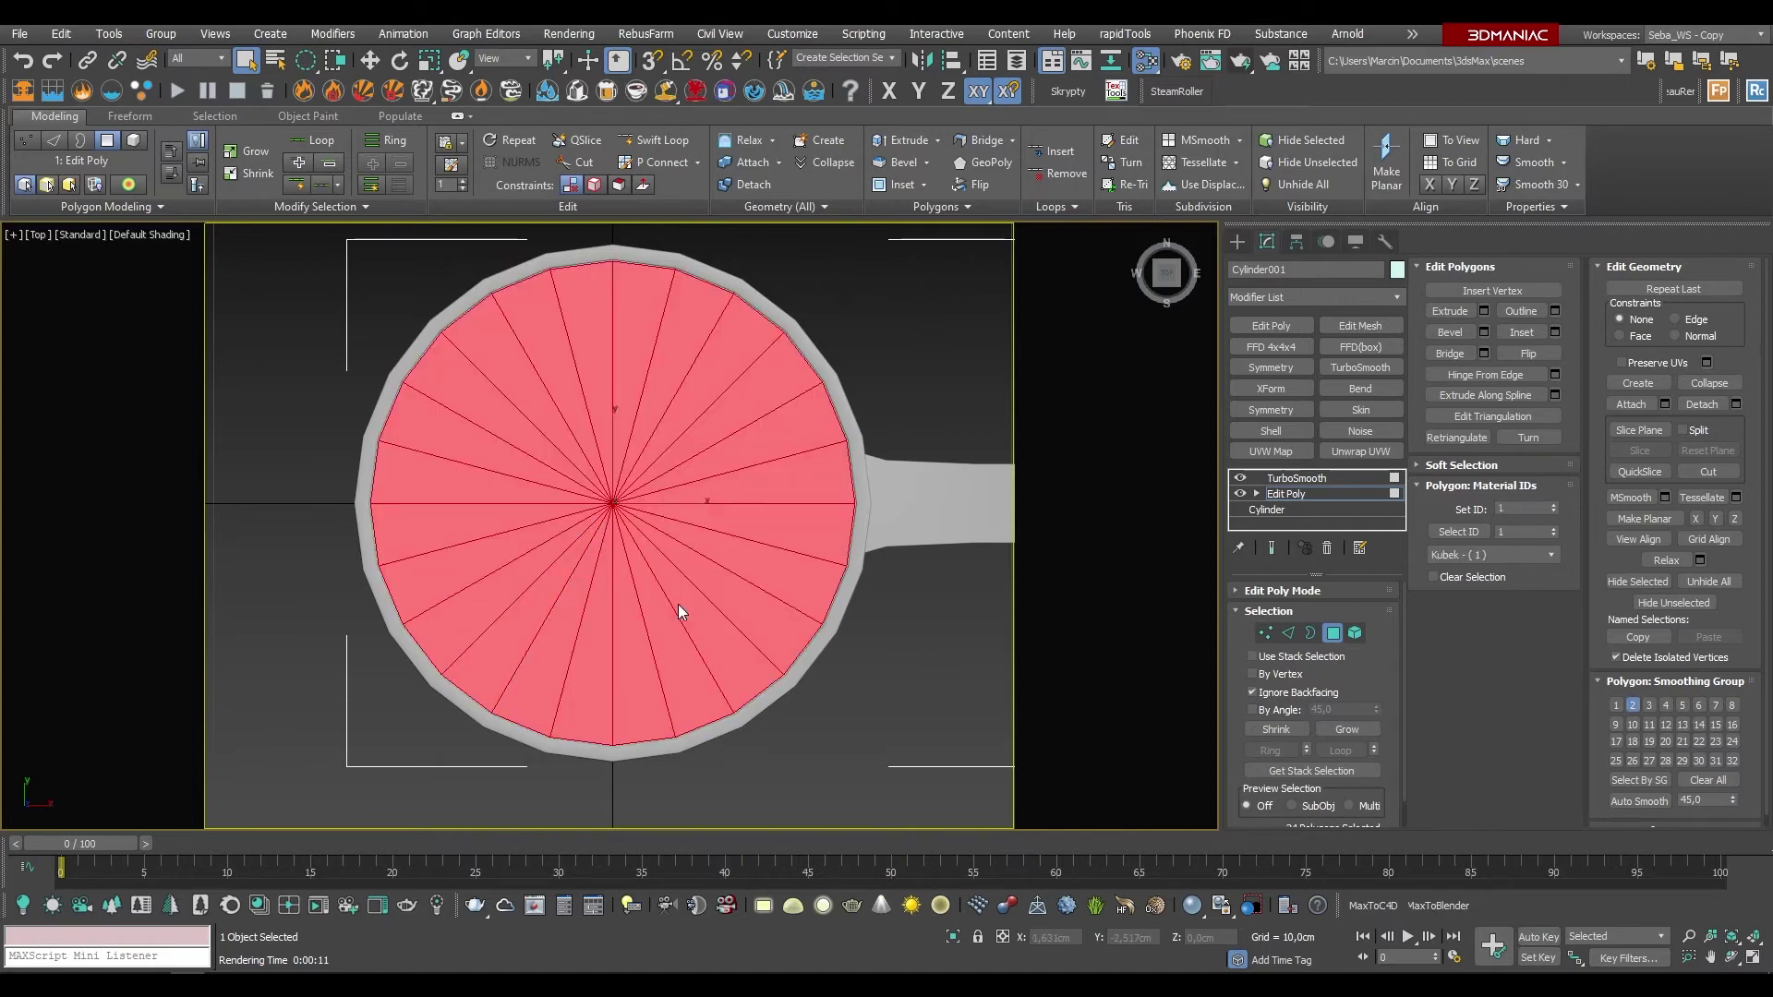
{"action": "mouse_move", "coordinate": [678, 604]}
{"action": "middle_mouse_down", "text": "alt"}
{"action": "mouse_move", "coordinate": [677, 311]}
{"action": "mouse_move", "coordinate": [653, 537]}
{"action": "middle_mouse_up", "text": "alt"}
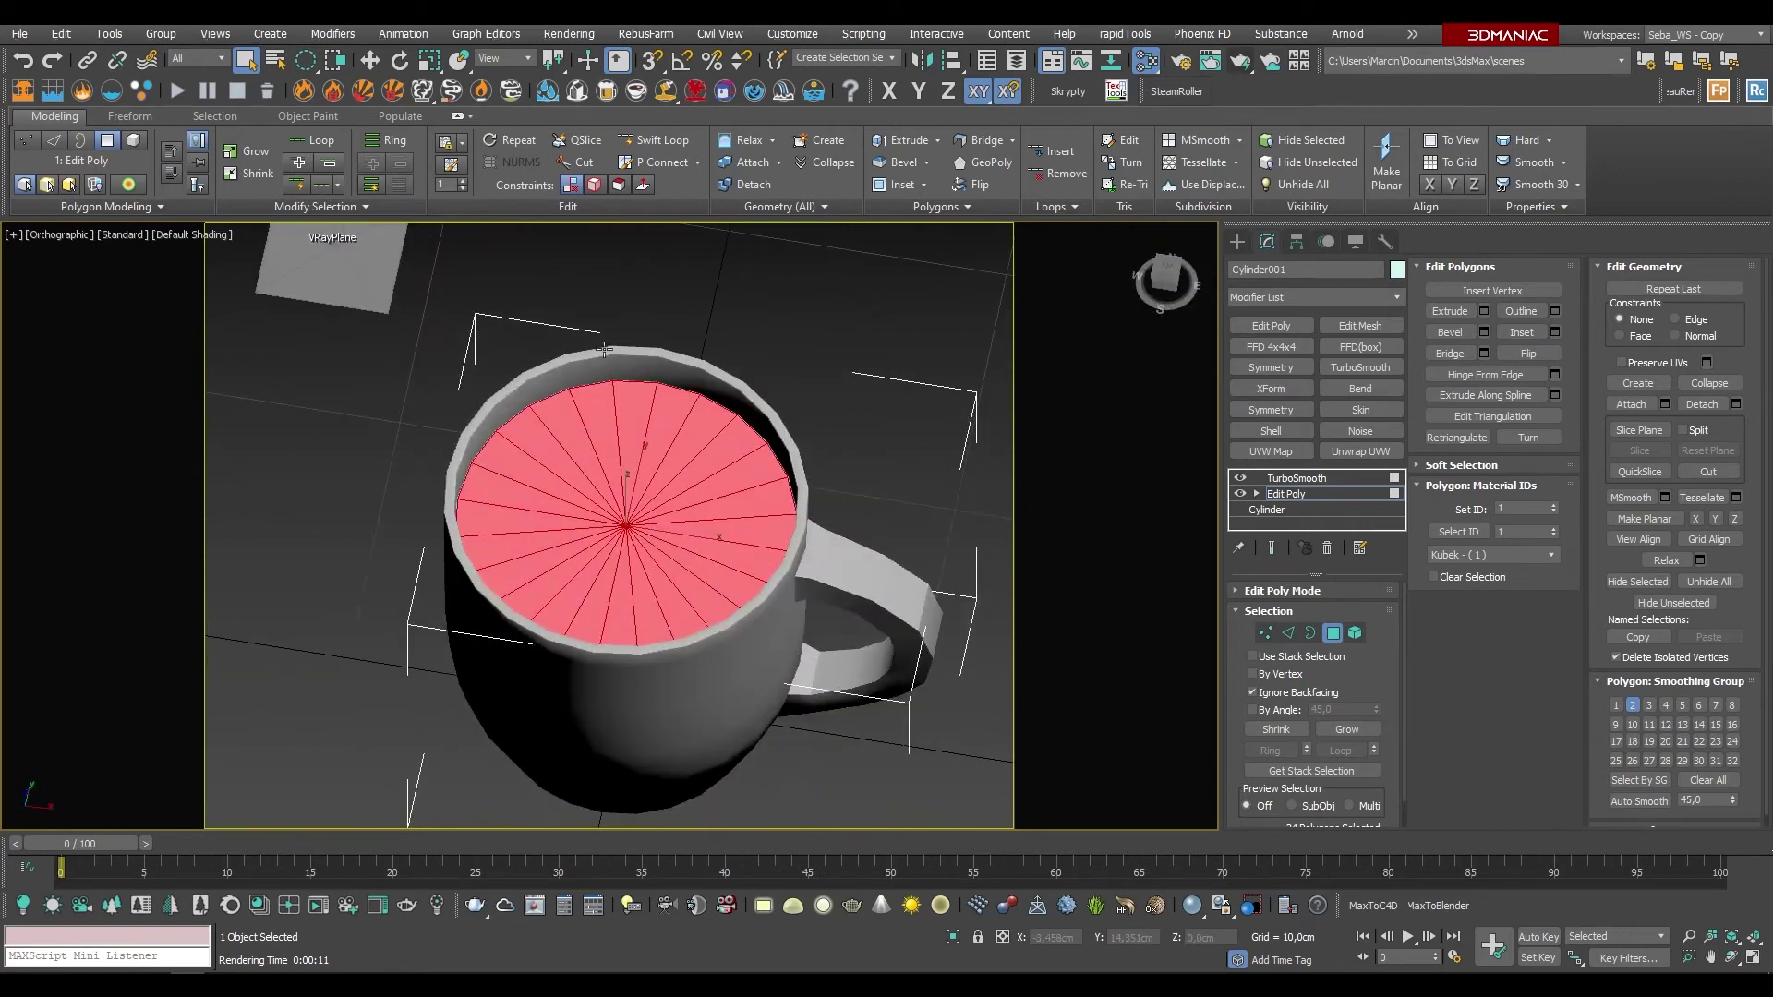
Step: Experiment with Shrink and Grow on the coffee-disc polygon selection
{"action": "scroll", "coordinate": [886, 433], "scroll_direction": "up", "scroll_amount": 3}
{"action": "scroll", "coordinate": [886, 432], "scroll_direction": "up", "scroll_amount": 4}
{"action": "scroll", "coordinate": [886, 432], "scroll_direction": "up", "scroll_amount": 3}
{"action": "mouse_move", "coordinate": [885, 432]}
{"action": "middle_mouse_down", "text": "alt"}
{"action": "mouse_move", "coordinate": [810, 441]}
{"action": "mouse_move", "coordinate": [743, 379]}
{"action": "middle_mouse_up", "text": "alt"}
{"action": "left_click", "coordinate": [1267, 731]}
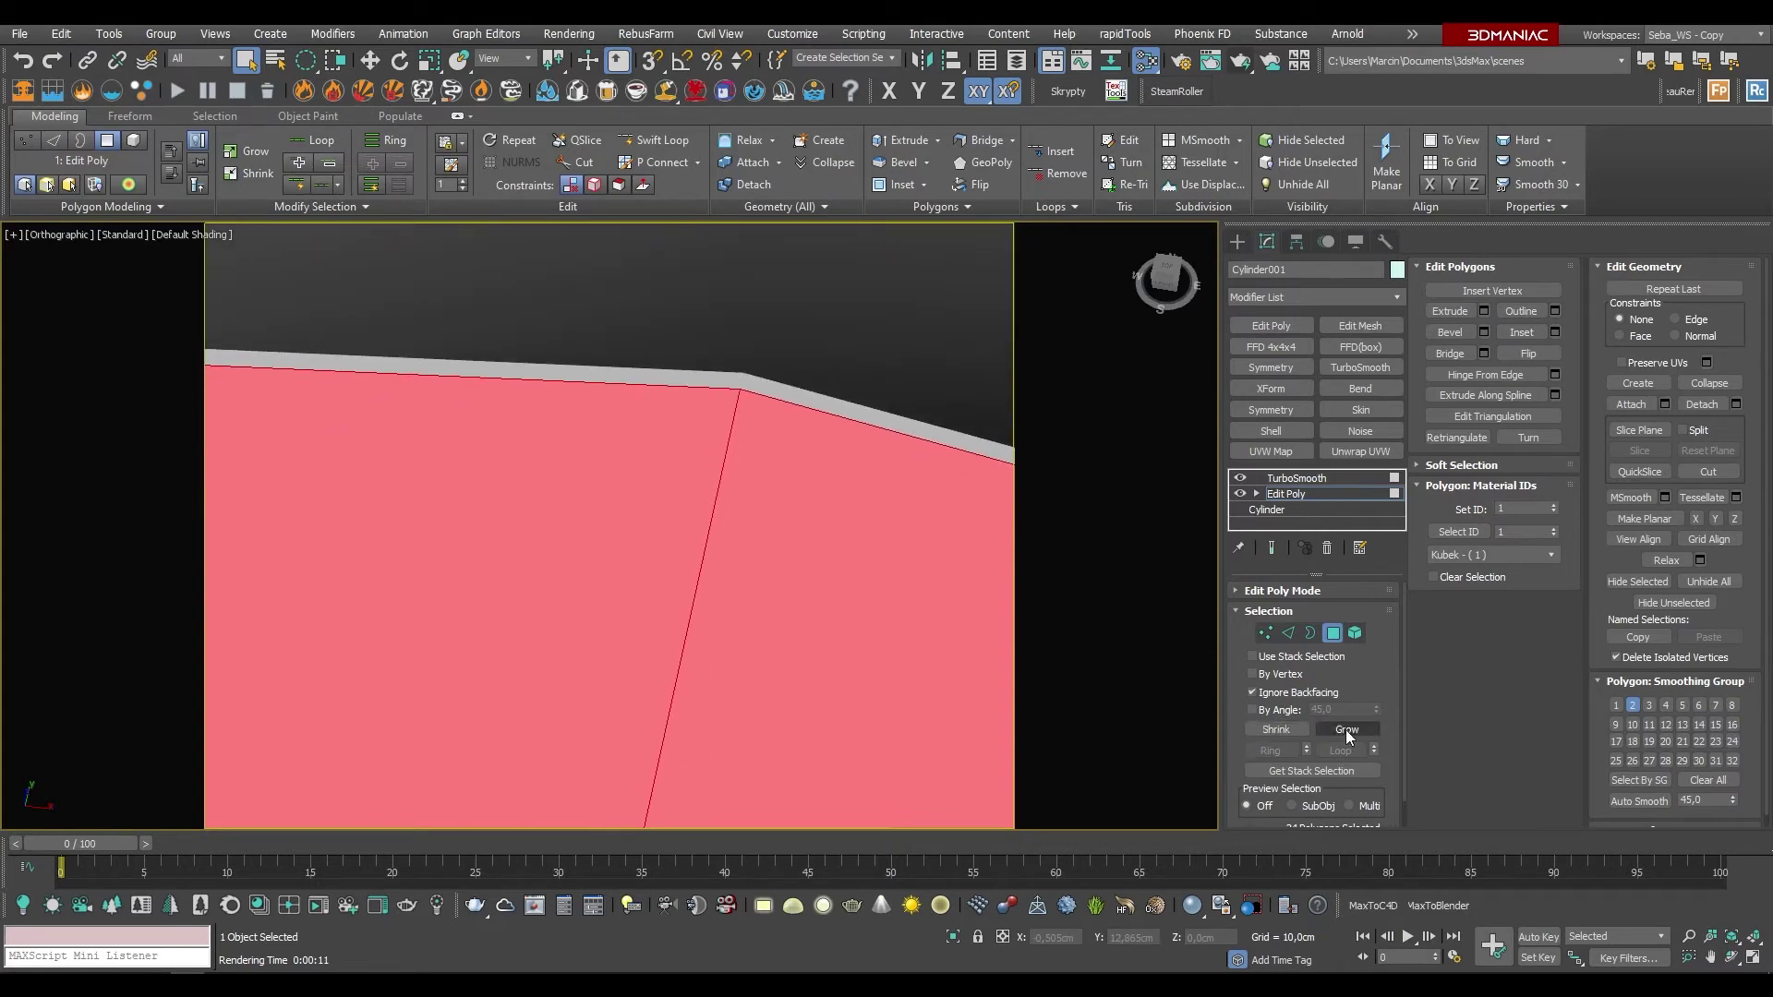
{"action": "left_click", "coordinate": [1347, 730]}
{"action": "scroll", "coordinate": [689, 514], "scroll_direction": "down", "scroll_amount": 3}
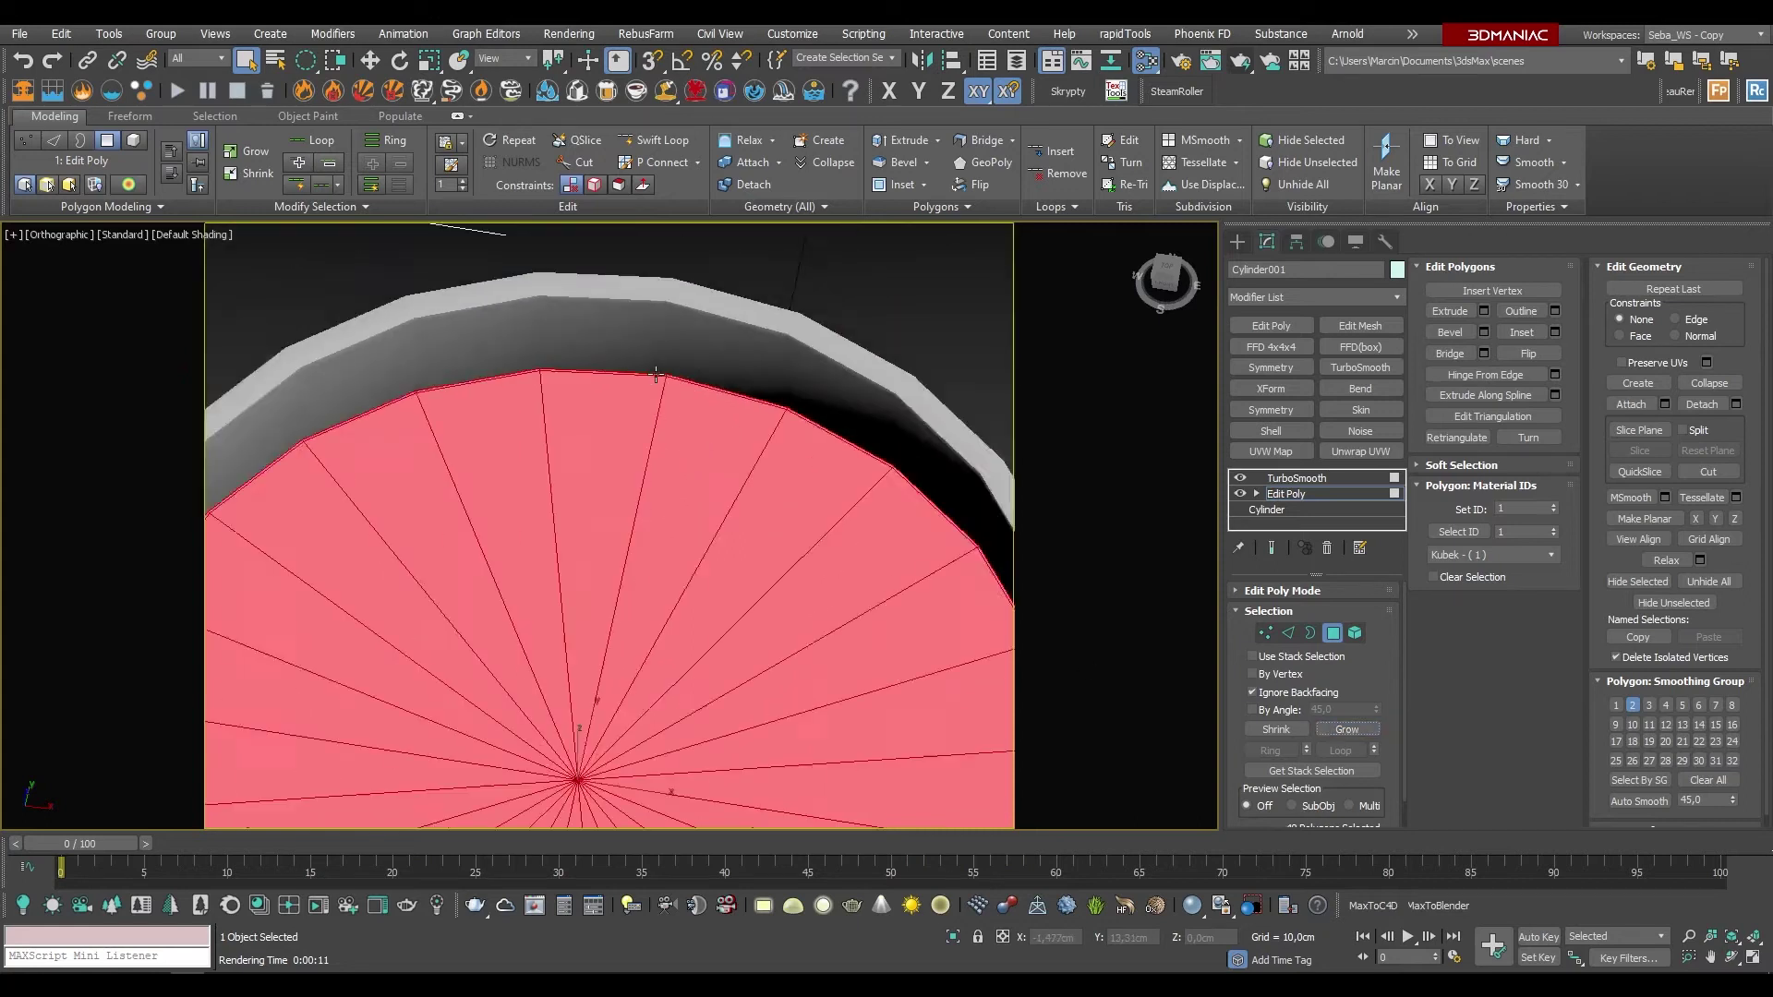
{"action": "scroll", "coordinate": [689, 514], "scroll_direction": "down", "scroll_amount": 2}
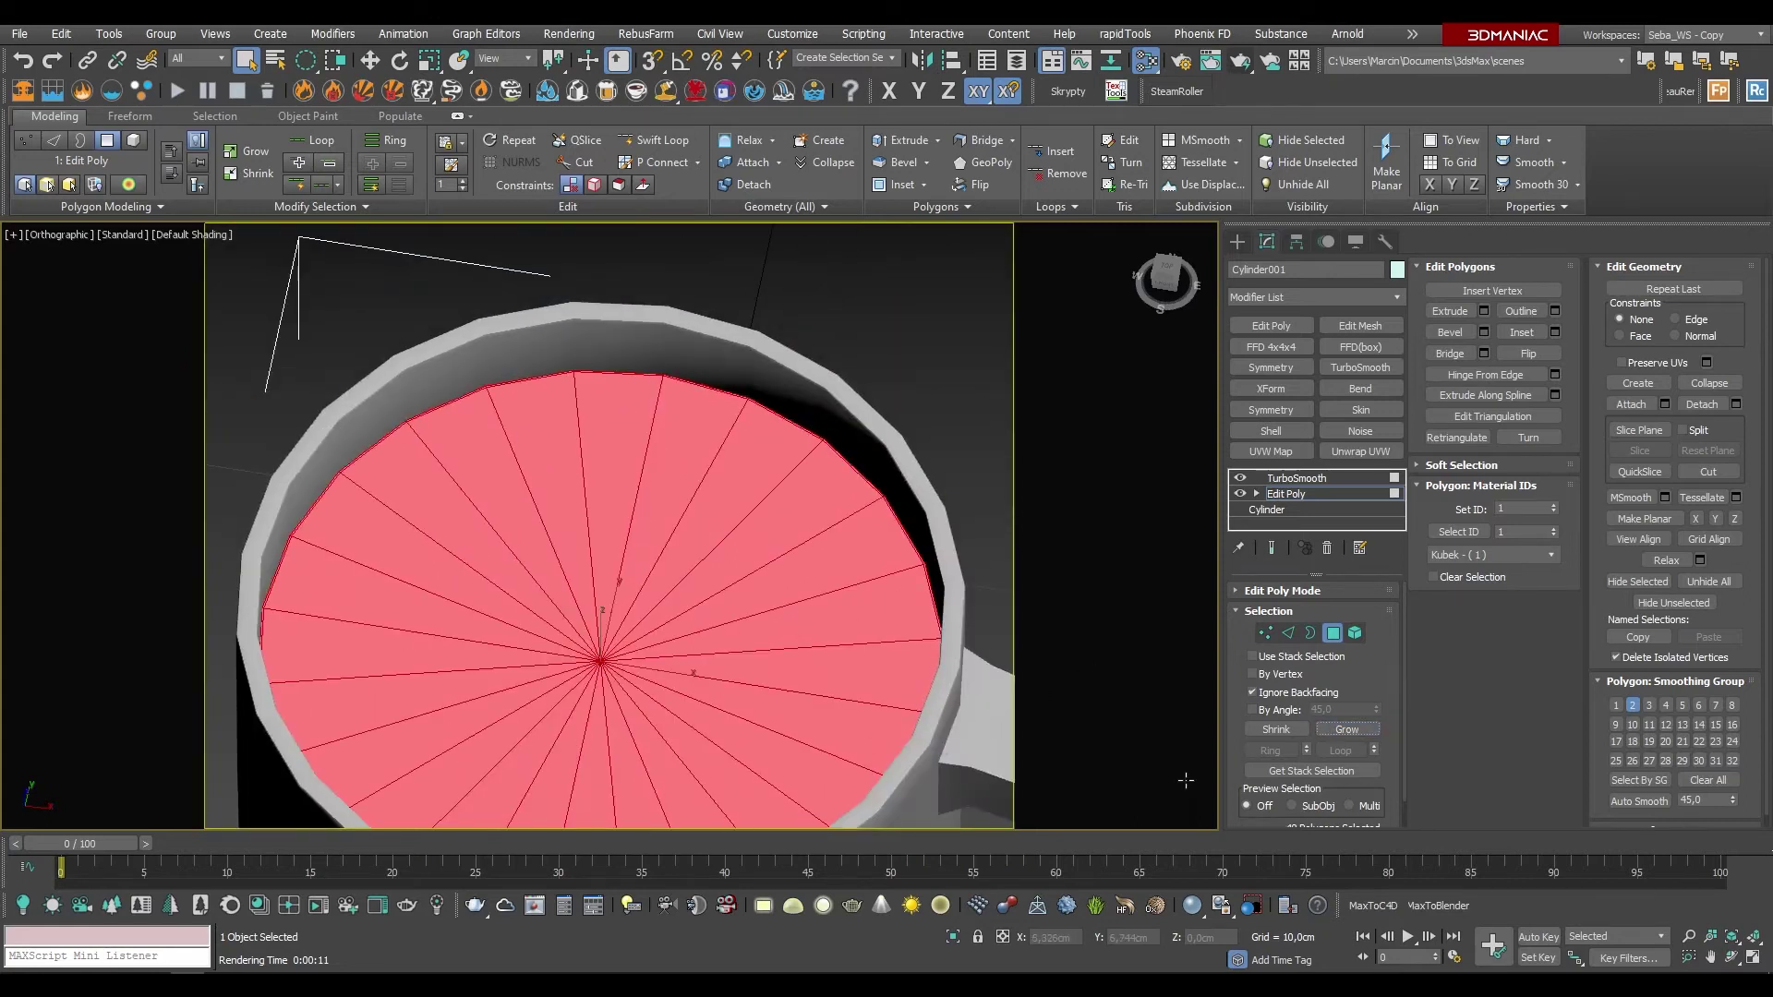
{"action": "left_click", "coordinate": [1287, 730]}
{"action": "left_click", "coordinate": [1332, 729]}
{"action": "scroll", "coordinate": [711, 396], "scroll_direction": "up", "scroll_amount": 3}
{"action": "scroll", "coordinate": [719, 404], "scroll_direction": "up", "scroll_amount": 4}
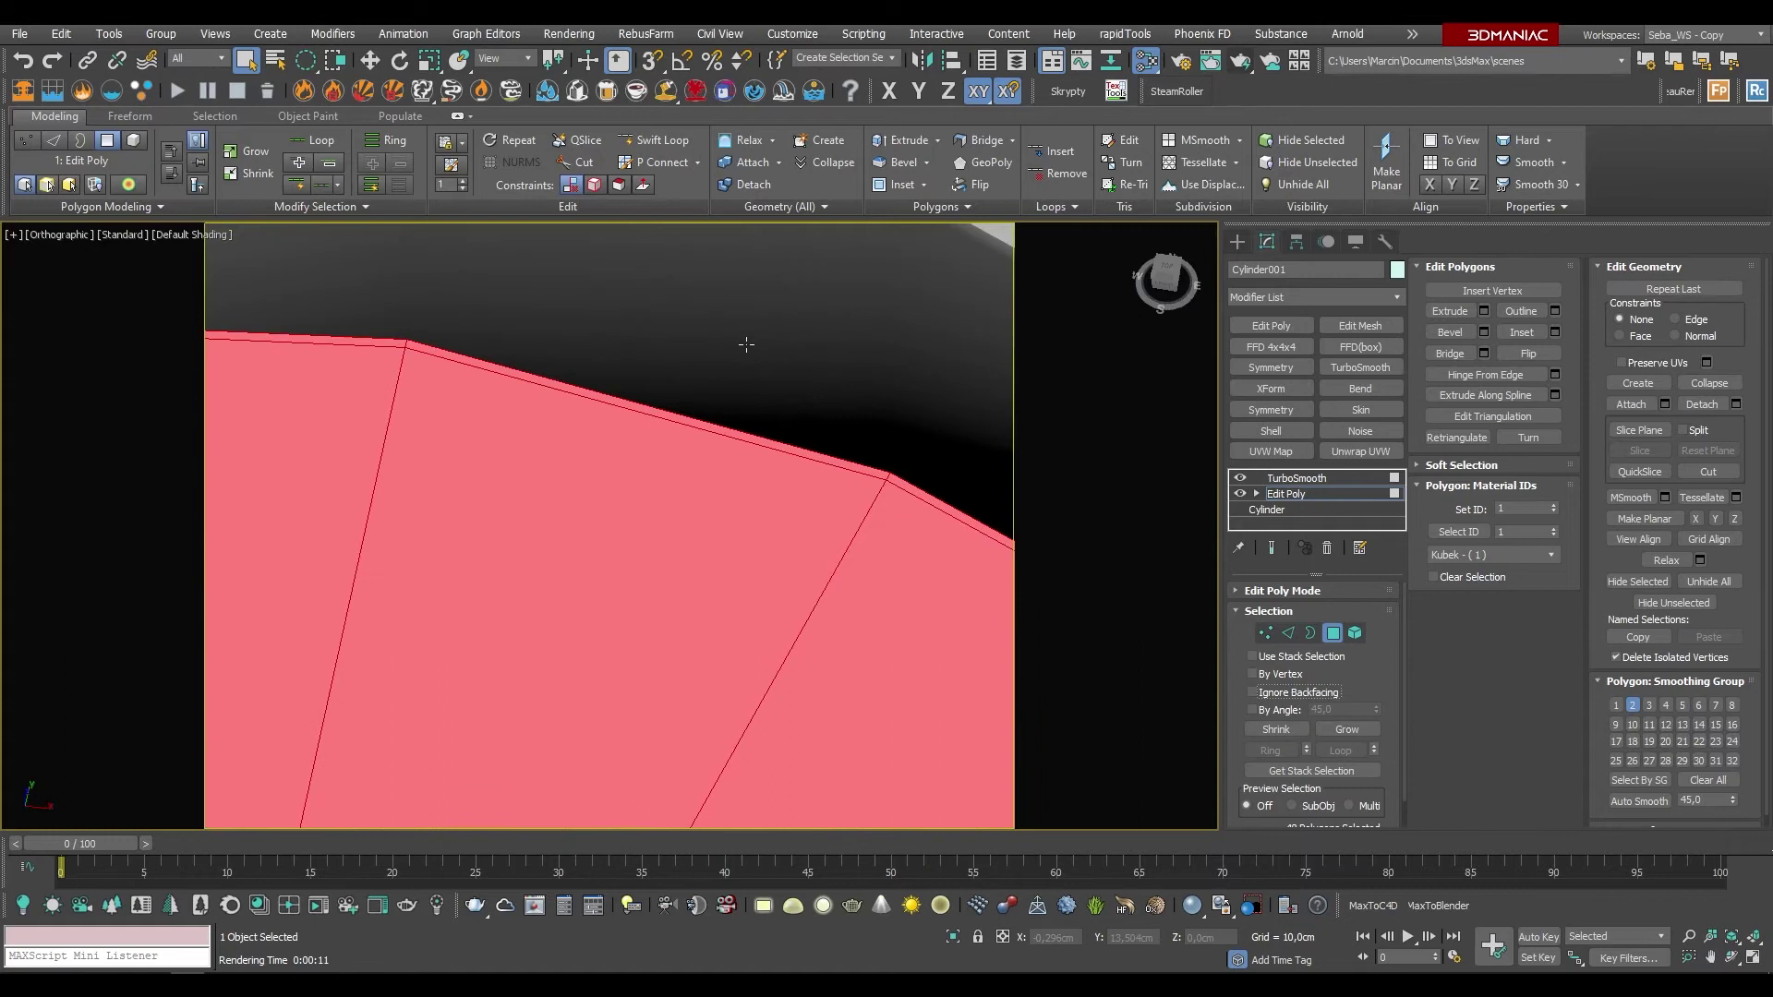
{"action": "scroll", "coordinate": [741, 334], "scroll_direction": "down", "scroll_amount": 2}
{"action": "scroll", "coordinate": [741, 333], "scroll_direction": "down", "scroll_amount": 2}
{"action": "scroll", "coordinate": [740, 333], "scroll_direction": "down", "scroll_amount": 3}
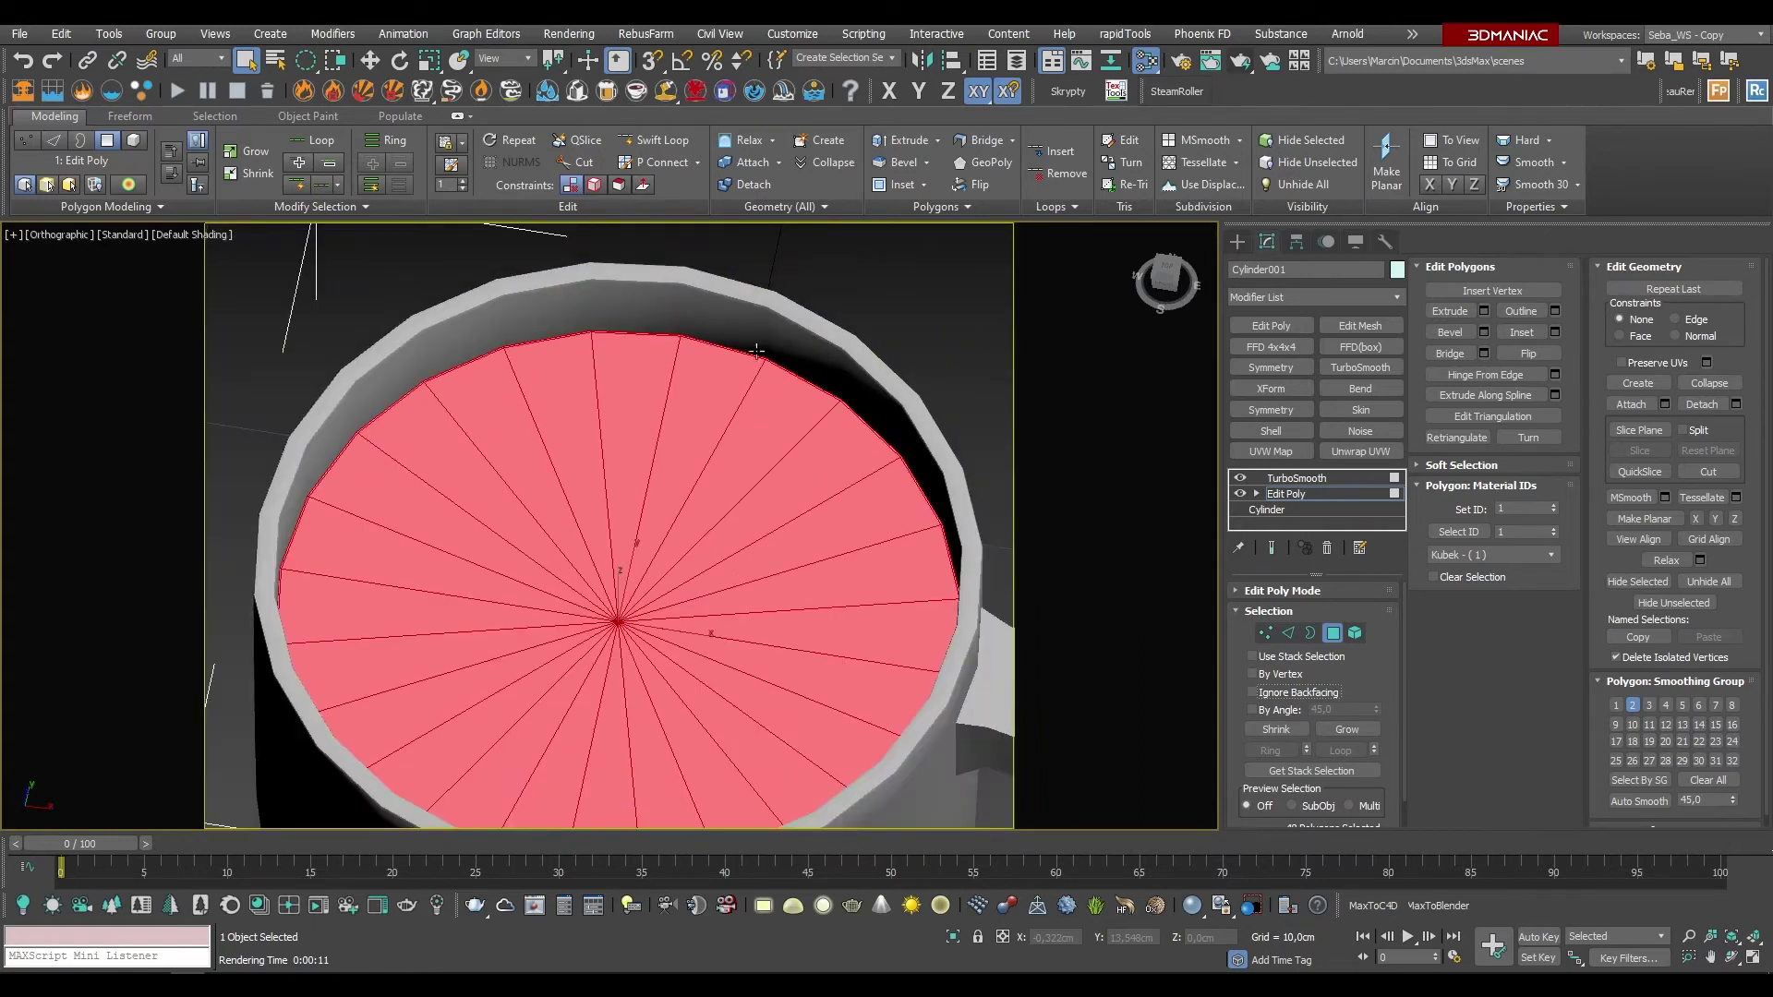
Step: Deselect, enable By Angle at 45, and click the inner cap to select the disc
{"action": "left_click", "coordinate": [898, 317]}
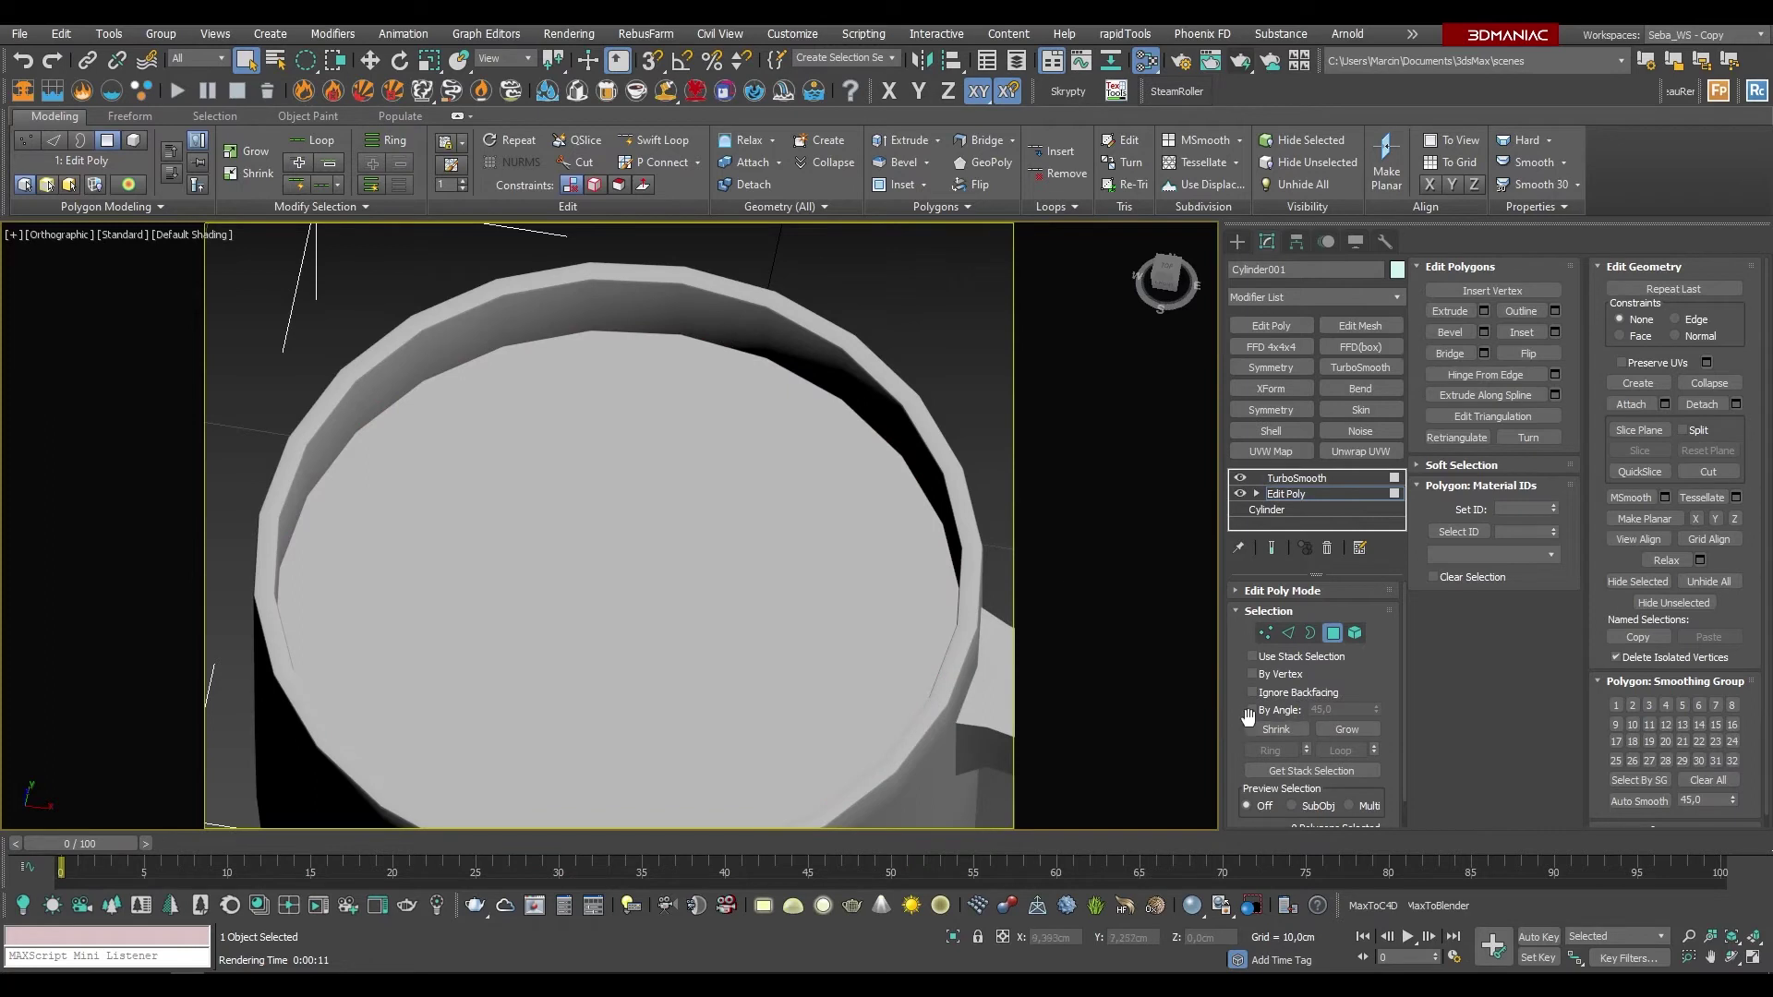
{"action": "left_click", "coordinate": [1251, 710]}
{"action": "left_click", "coordinate": [653, 483]}
{"action": "scroll", "coordinate": [685, 307], "scroll_direction": "up", "scroll_amount": 3}
{"action": "scroll", "coordinate": [711, 351], "scroll_direction": "up", "scroll_amount": 3}
{"action": "scroll", "coordinate": [717, 354], "scroll_direction": "up", "scroll_amount": 3}
{"action": "key", "text": "z"}
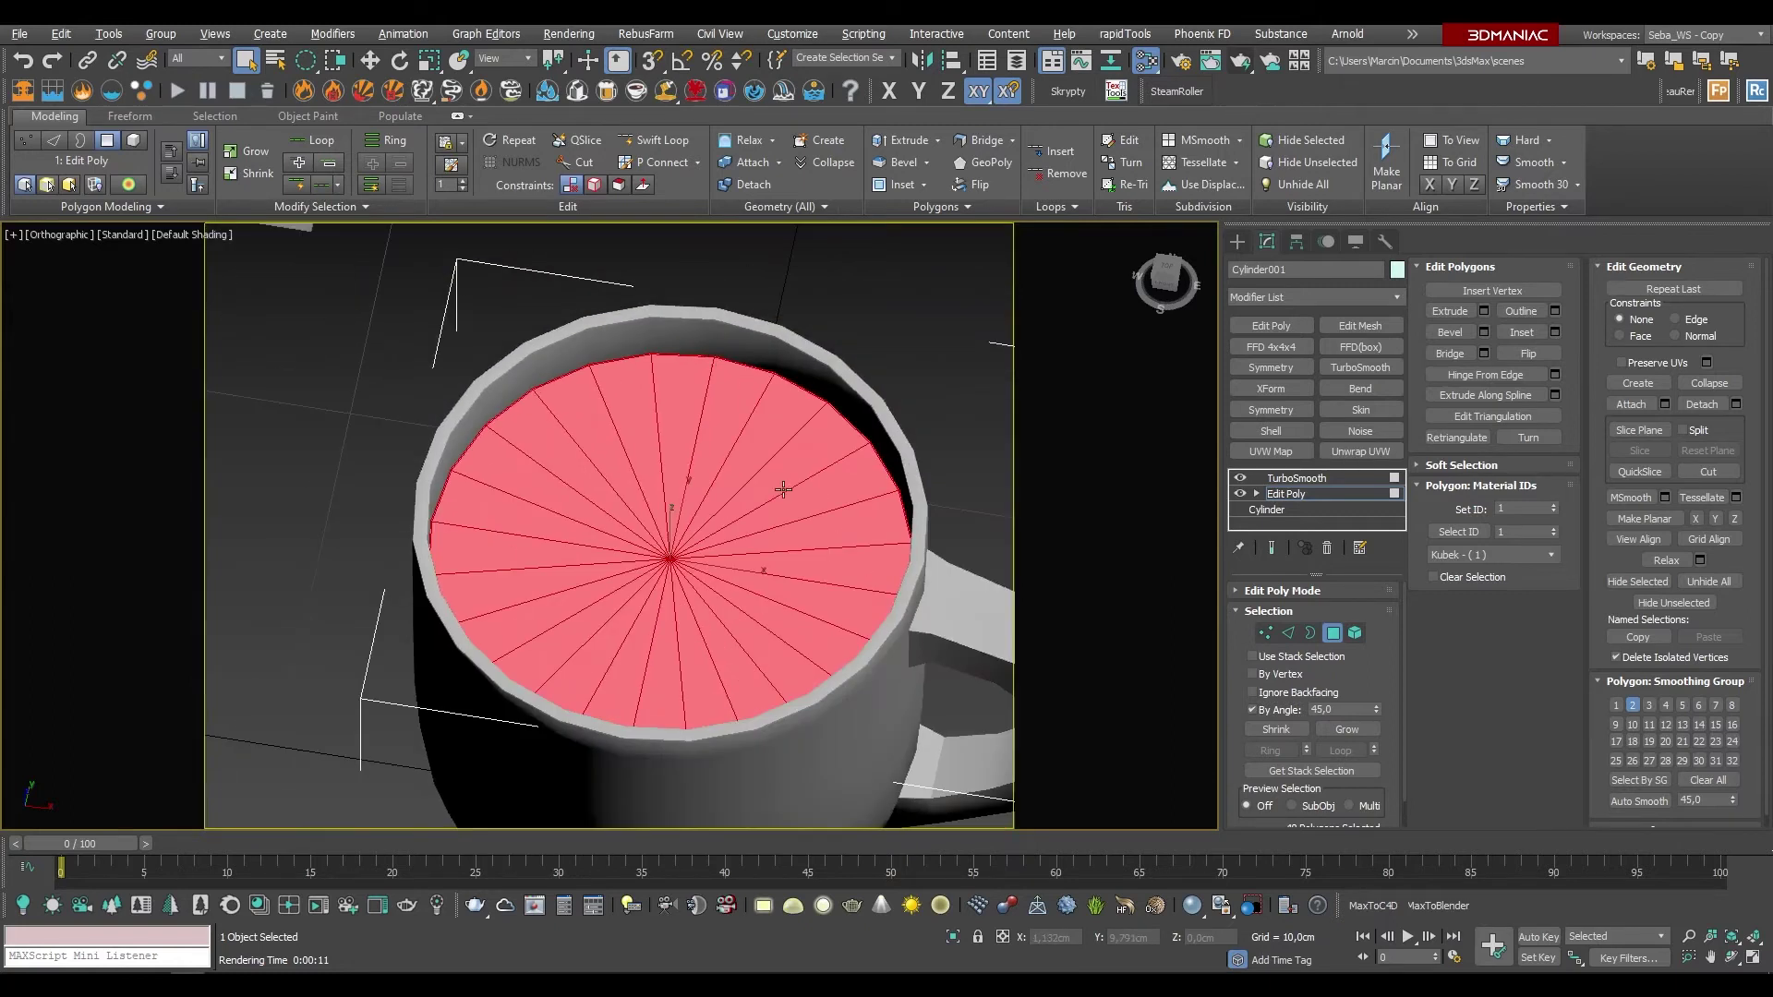
{"action": "middle_click_drag", "start_coordinate": [780, 489], "coordinate": [753, 425], "text": "alt"}
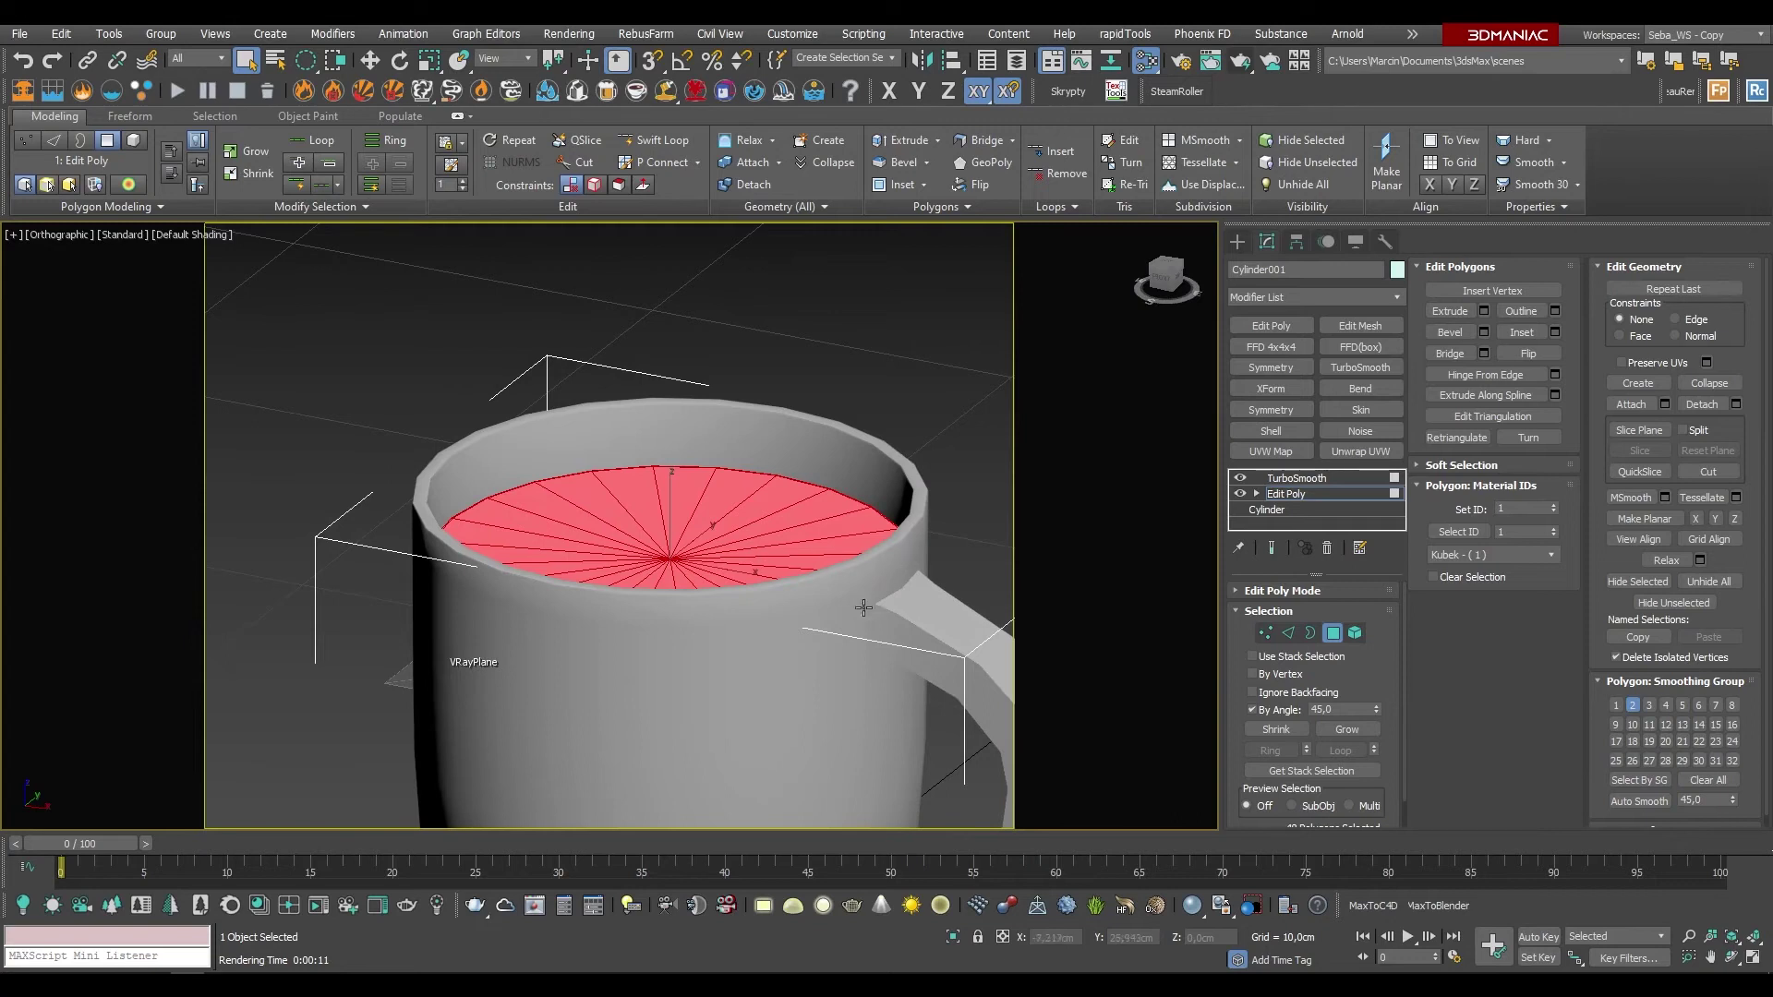
Step: Try By Angle thresholds 14.85 and 18.495 while test-selecting side and handle polygons
{"action": "left_click_drag", "start_coordinate": [1379, 709], "coordinate": [1364, 792]}
{"action": "left_click", "coordinate": [733, 674]}
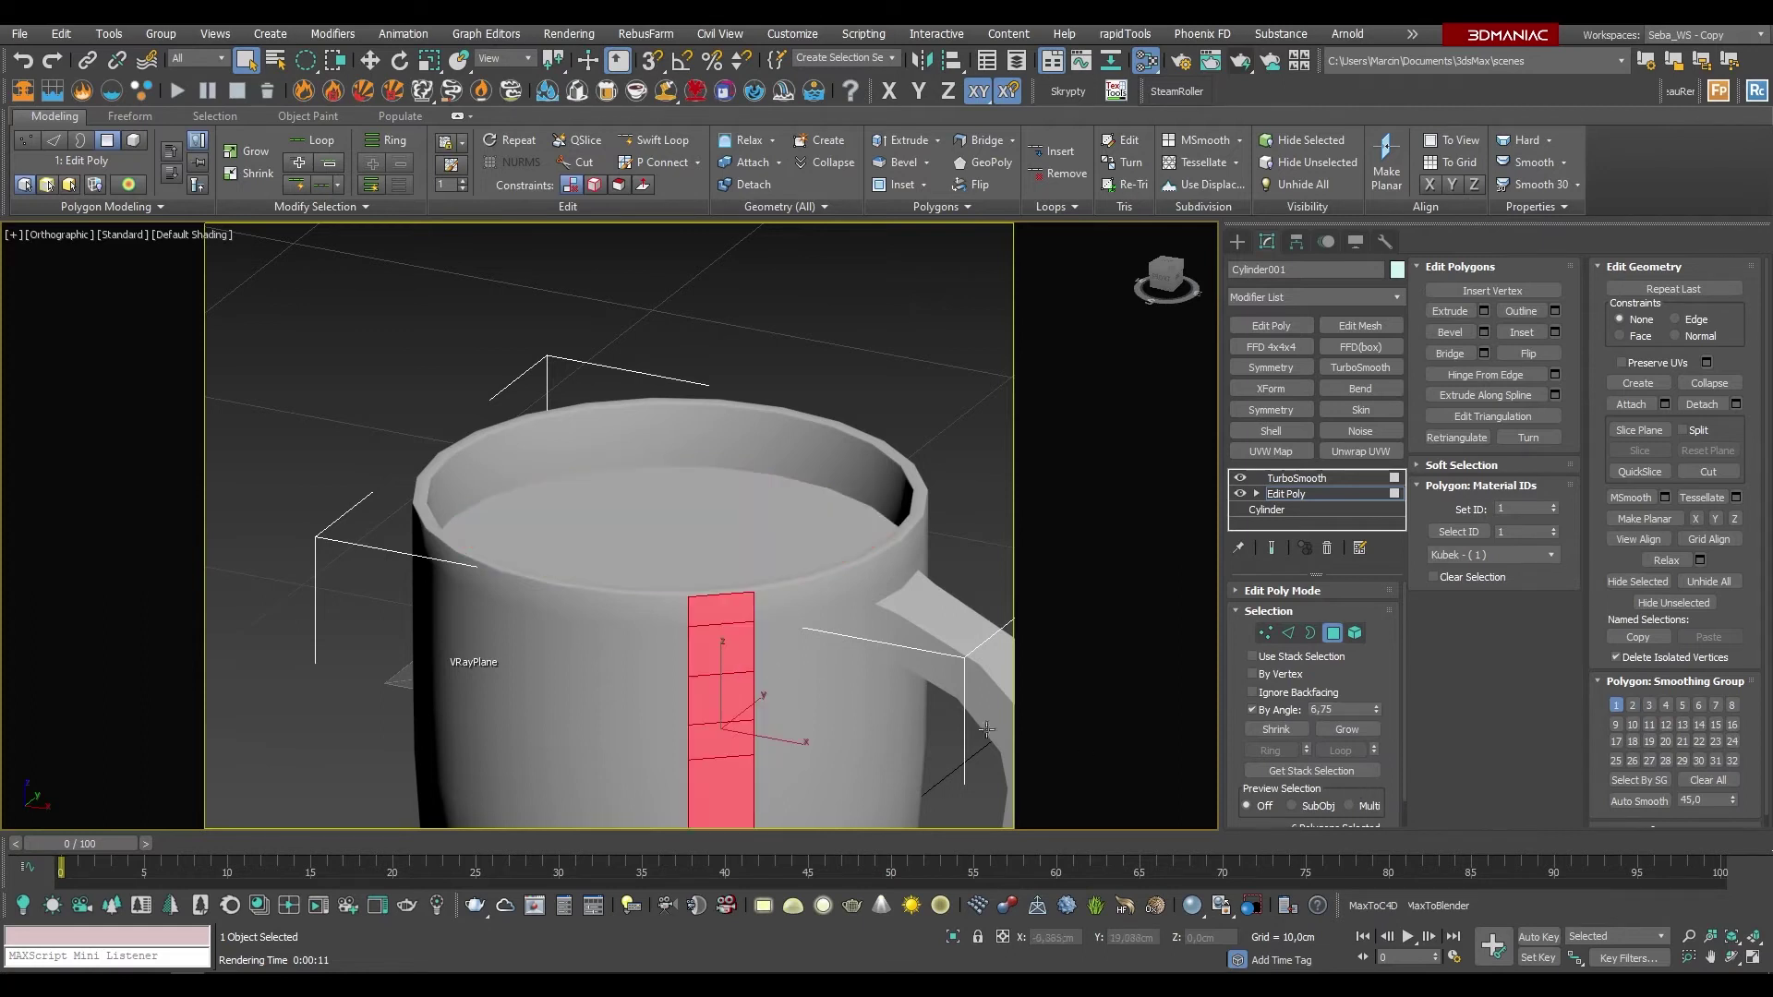
{"action": "left_click", "coordinate": [959, 640]}
{"action": "key", "text": "z"}
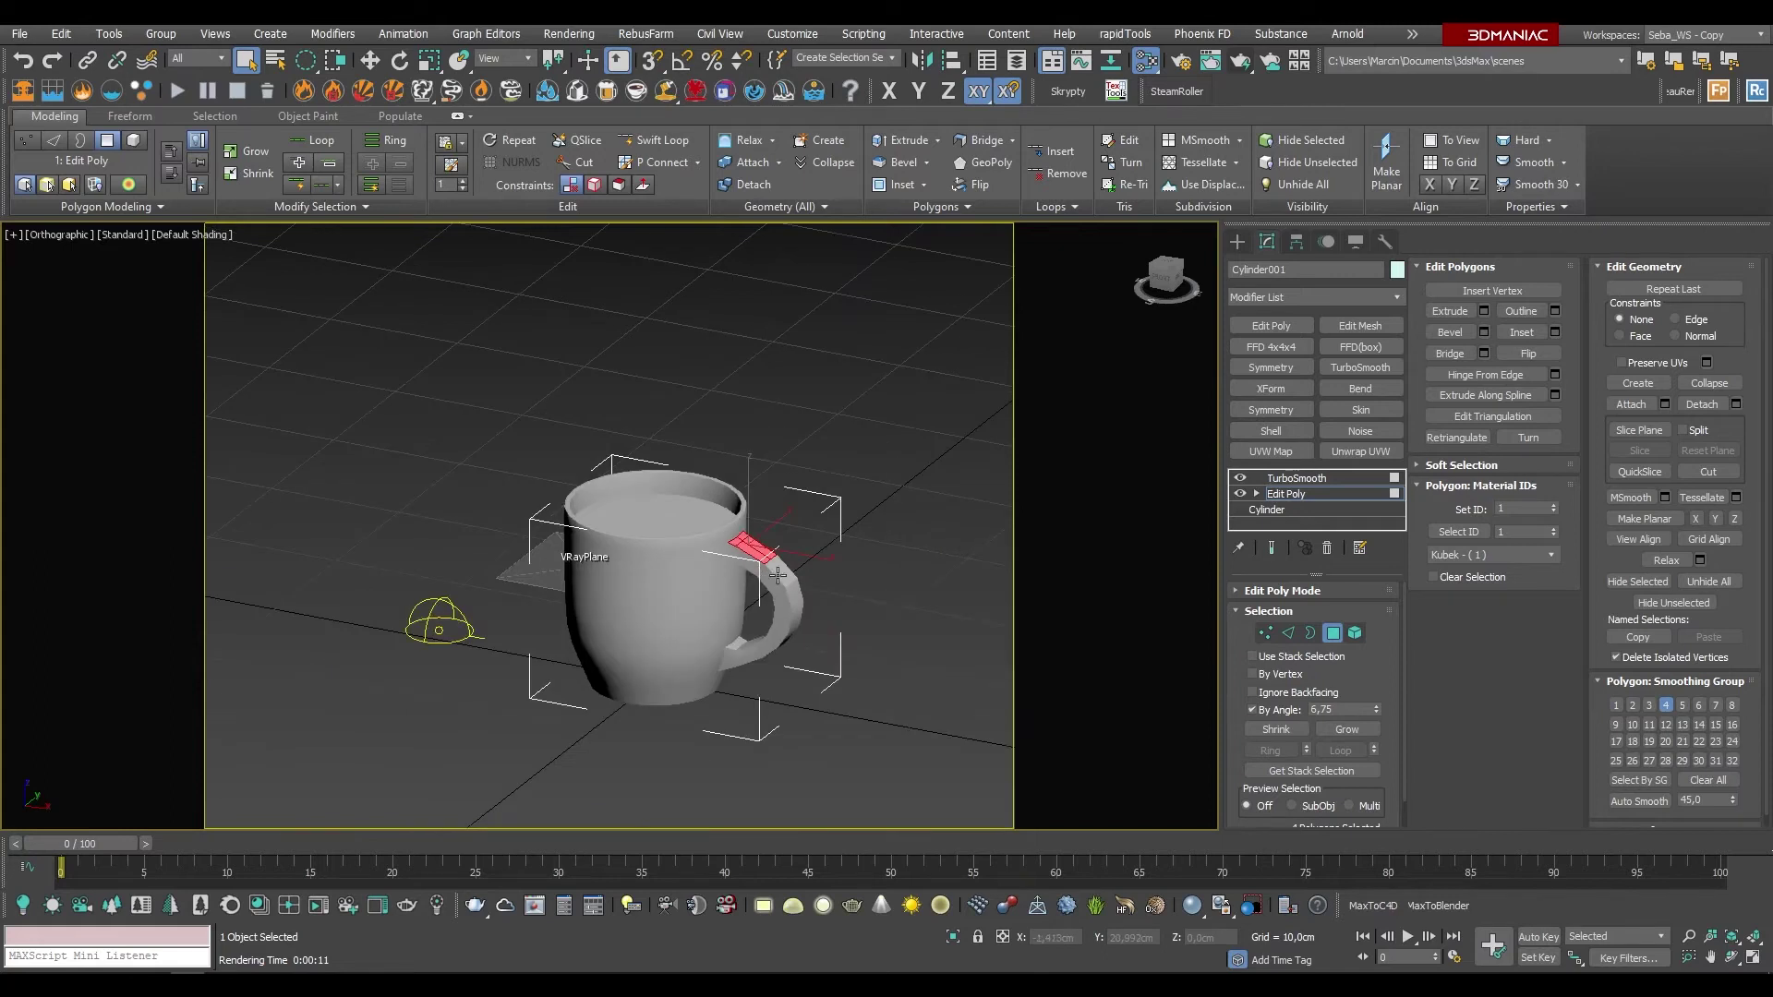
{"action": "left_click_drag", "start_coordinate": [1377, 711], "coordinate": [1391, 559]}
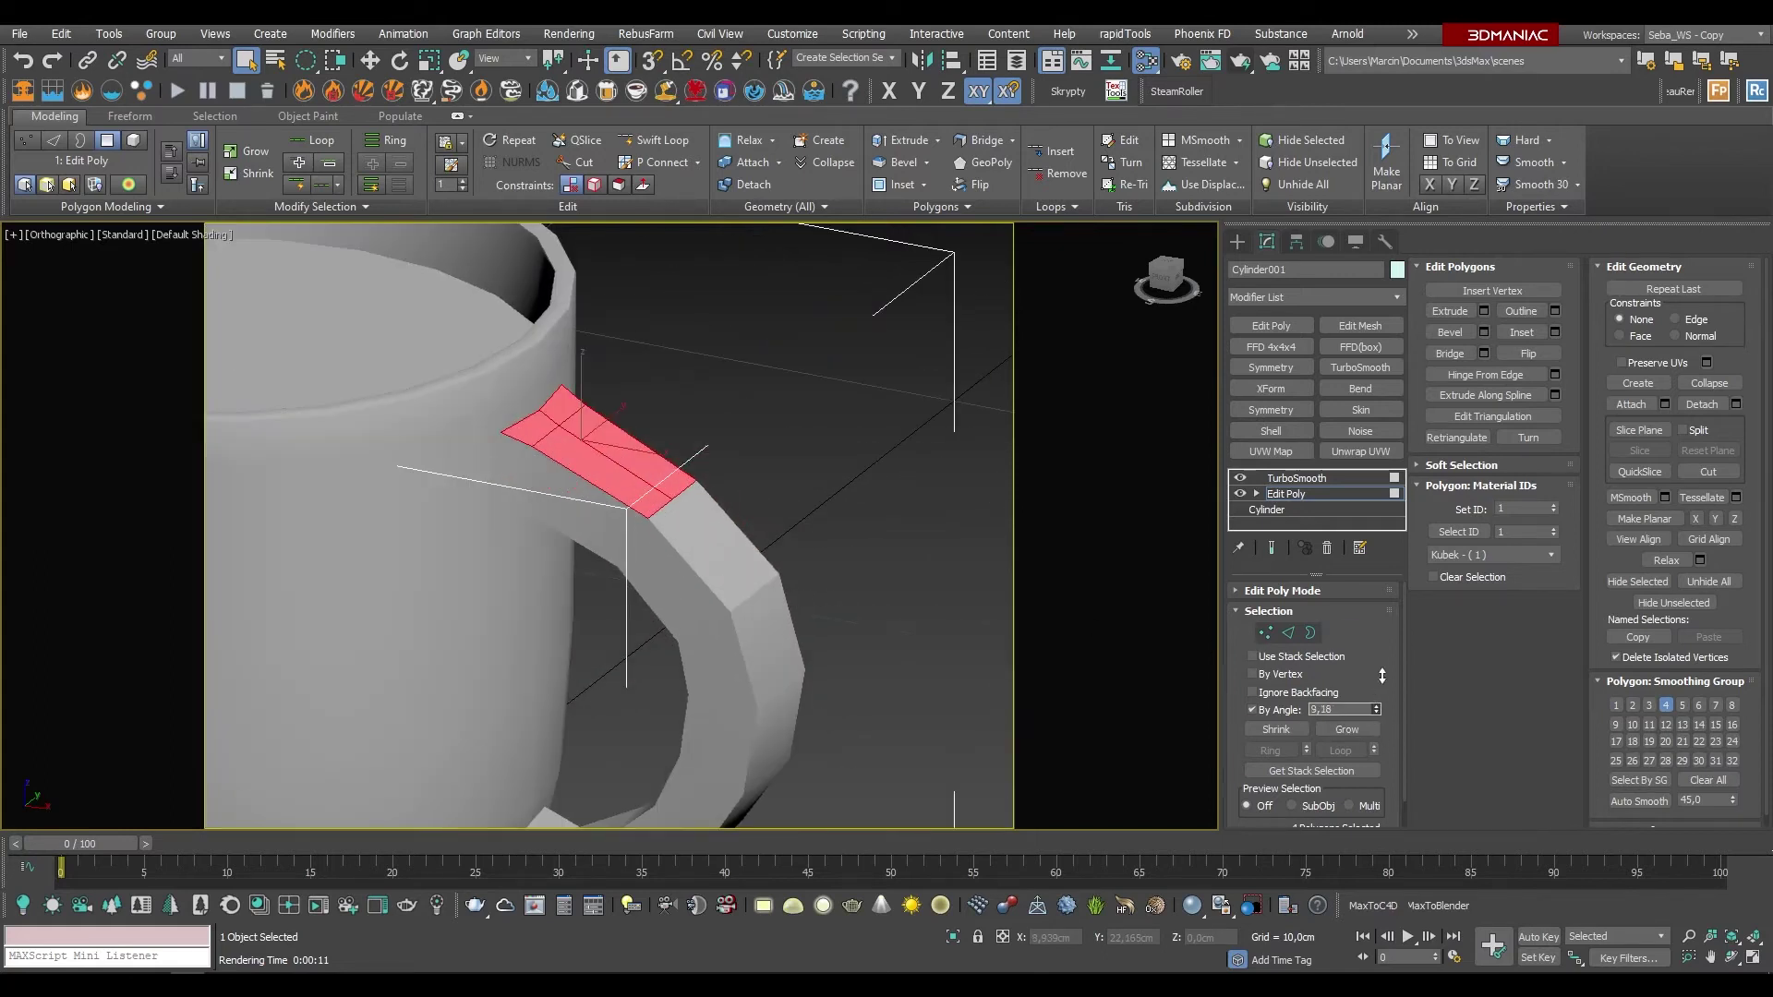
{"action": "left_click", "coordinate": [594, 465]}
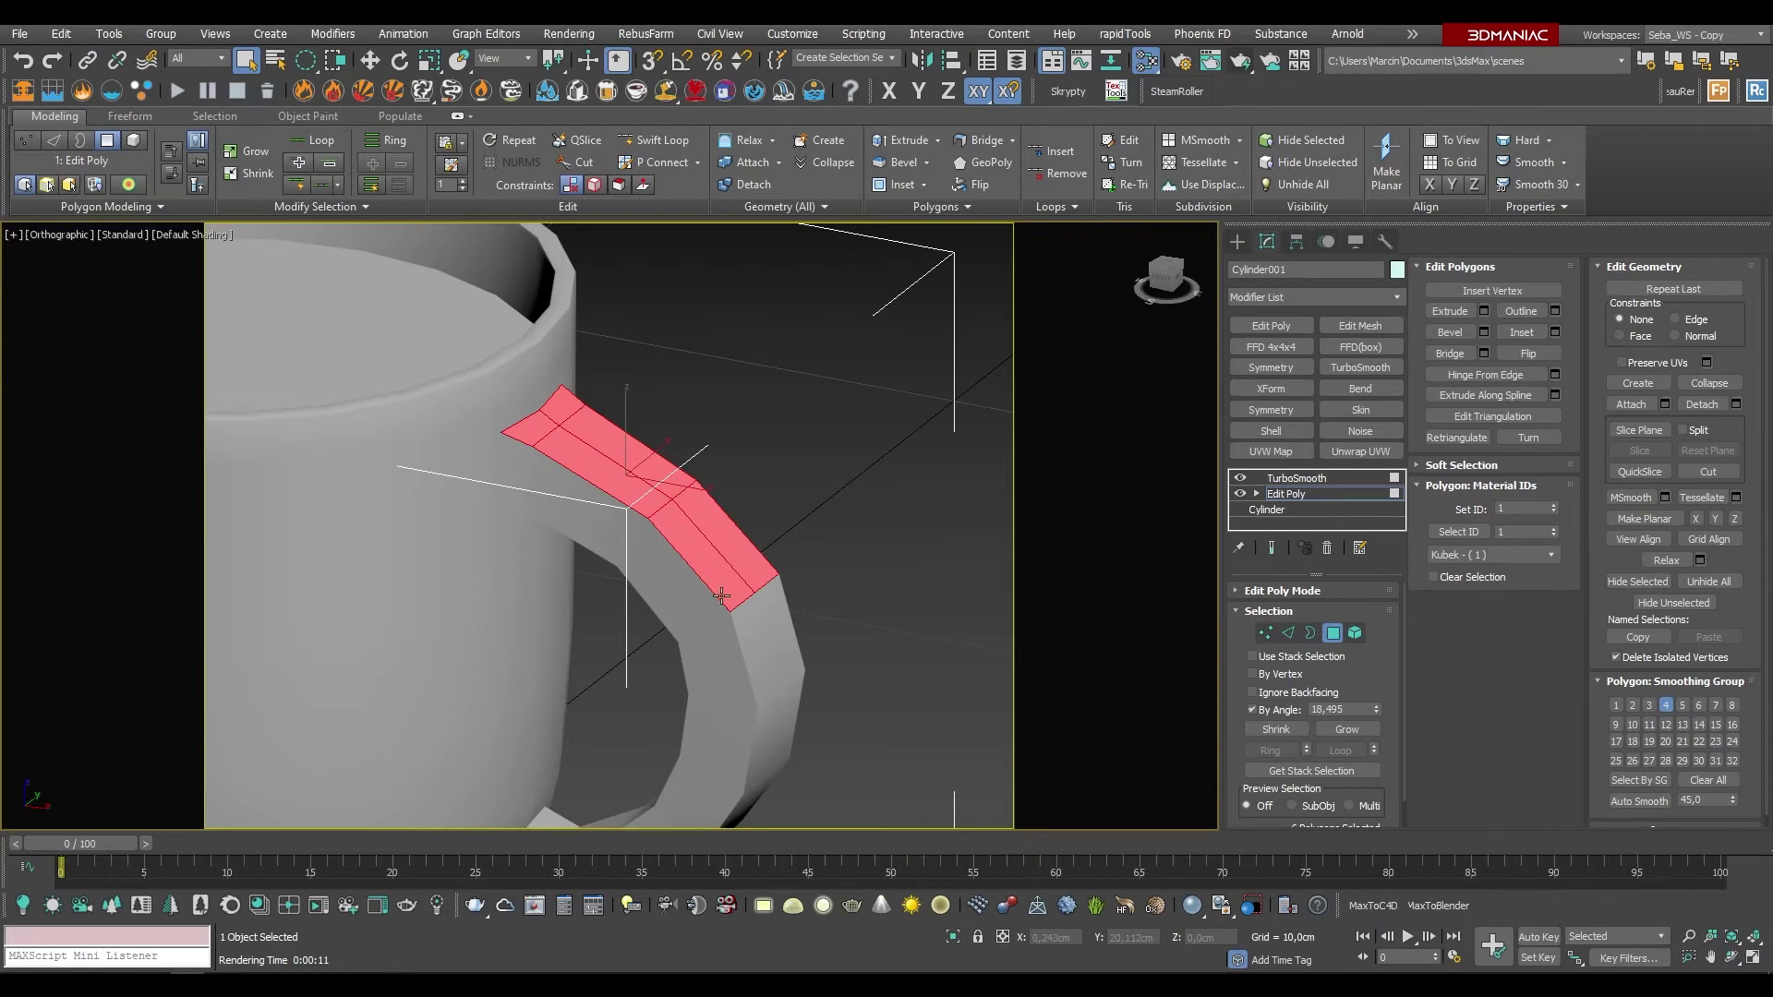
Step: Raise By Angle to 51.971 and click to select the mug's whole outer body
{"action": "left_click_drag", "start_coordinate": [1377, 711], "coordinate": [1384, 633]}
{"action": "left_click_drag", "start_coordinate": [1385, 560], "coordinate": [1386, 545]}
{"action": "left_click", "coordinate": [602, 452]}
{"action": "scroll", "coordinate": [697, 457], "scroll_direction": "down", "scroll_amount": 5}
{"action": "mouse_move", "coordinate": [722, 462]}
{"action": "middle_mouse_down", "text": "alt"}
{"action": "mouse_move", "coordinate": [695, 419]}
{"action": "mouse_move", "coordinate": [751, 334]}
{"action": "mouse_move", "coordinate": [719, 473]}
{"action": "mouse_move", "coordinate": [468, 444]}
{"action": "mouse_move", "coordinate": [720, 459]}
{"action": "mouse_move", "coordinate": [721, 552]}
{"action": "mouse_move", "coordinate": [689, 457]}
{"action": "mouse_move", "coordinate": [694, 489]}
{"action": "middle_mouse_up", "text": "alt"}
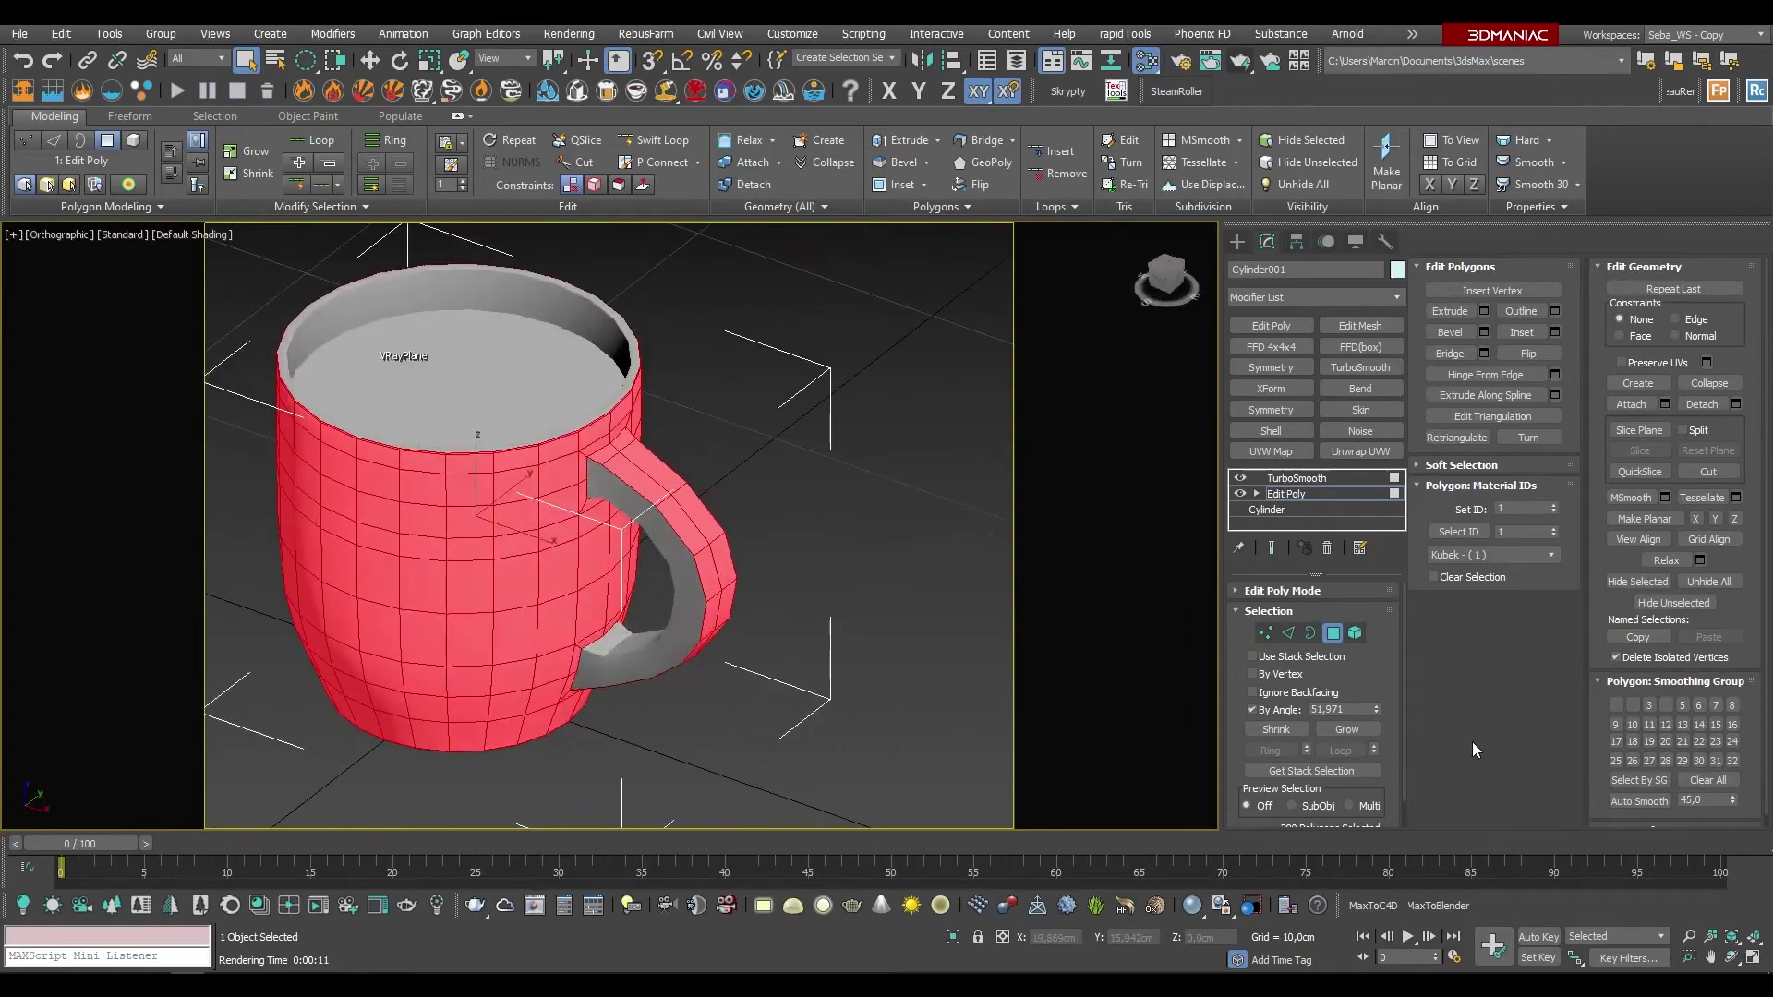
Step: Set By Angle to 45, select the inner disc, and assign it Material ID 2 (Kawa)
{"action": "left_click", "coordinate": [1349, 709]}
{"action": "type", "text": "45"}
{"action": "key", "text": "Tab"}
{"action": "left_click", "coordinate": [438, 397]}
{"action": "middle_click_drag", "start_coordinate": [439, 397], "coordinate": [704, 416], "text": "alt"}
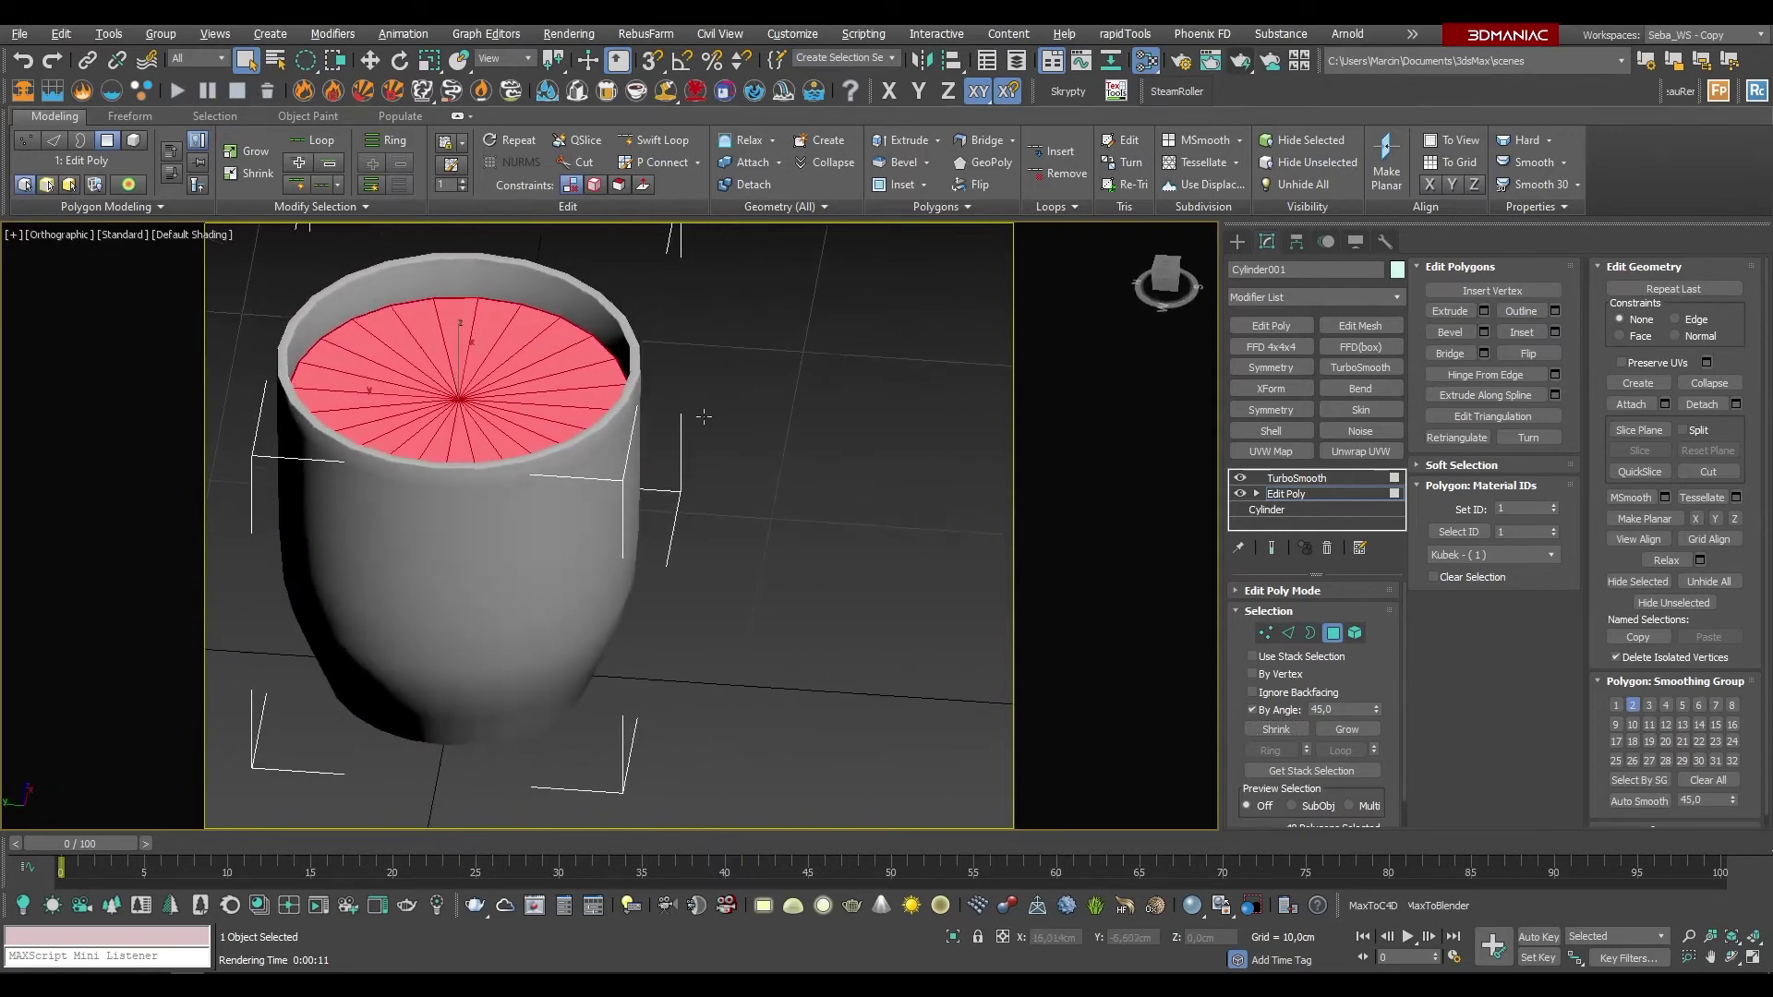
{"action": "scroll", "coordinate": [903, 590], "scroll_direction": "down", "scroll_amount": 4}
{"action": "key", "text": "z"}
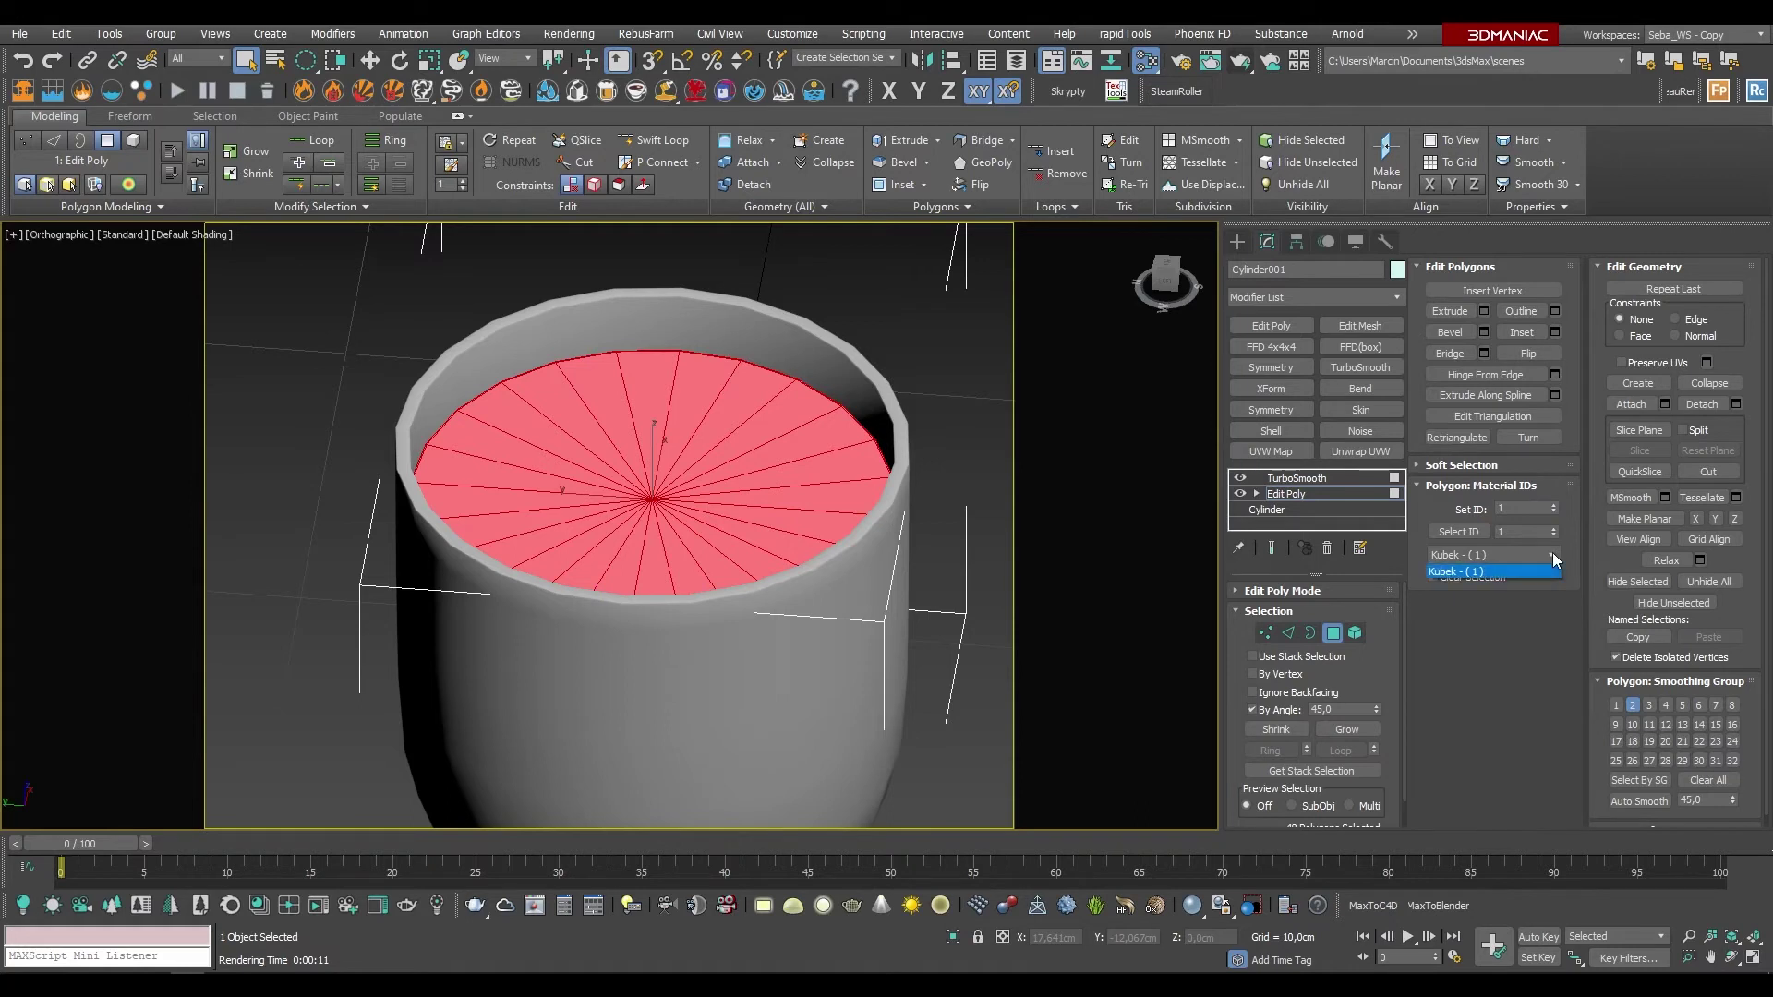
{"action": "left_click", "coordinate": [1554, 505]}
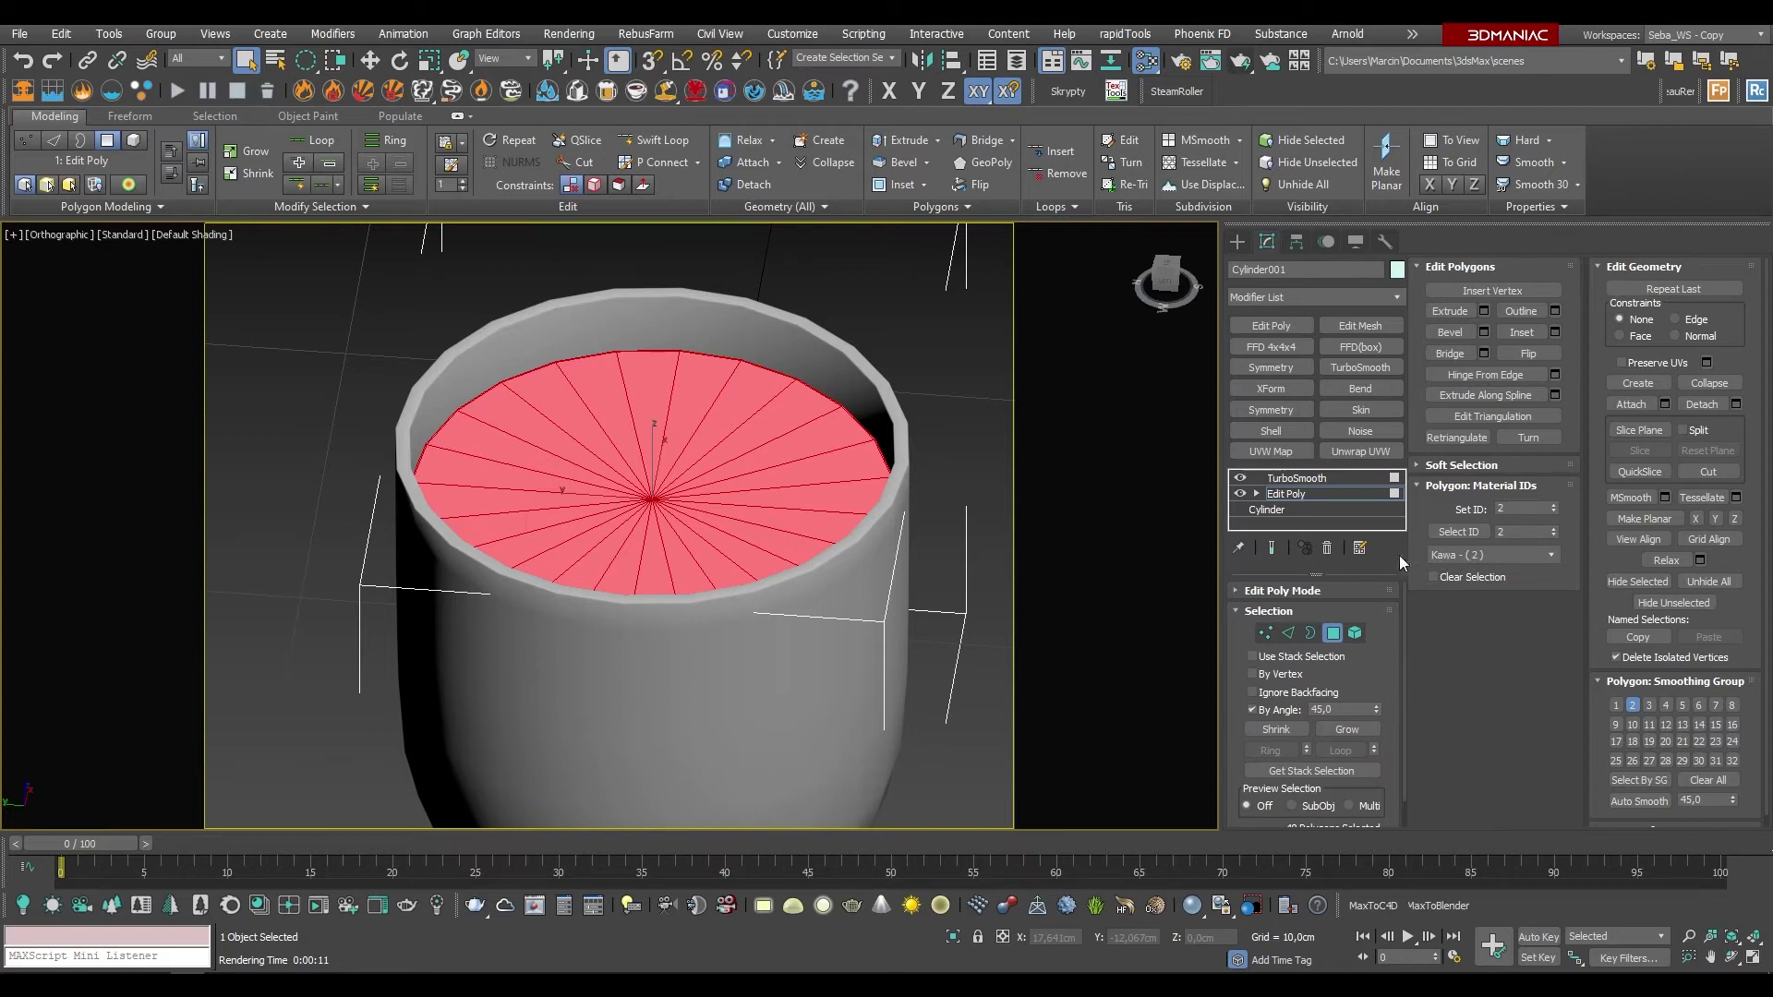
Step: Exit Polygon mode and select TurboSmooth to show the smoothed mug
{"action": "left_click", "coordinate": [1332, 634]}
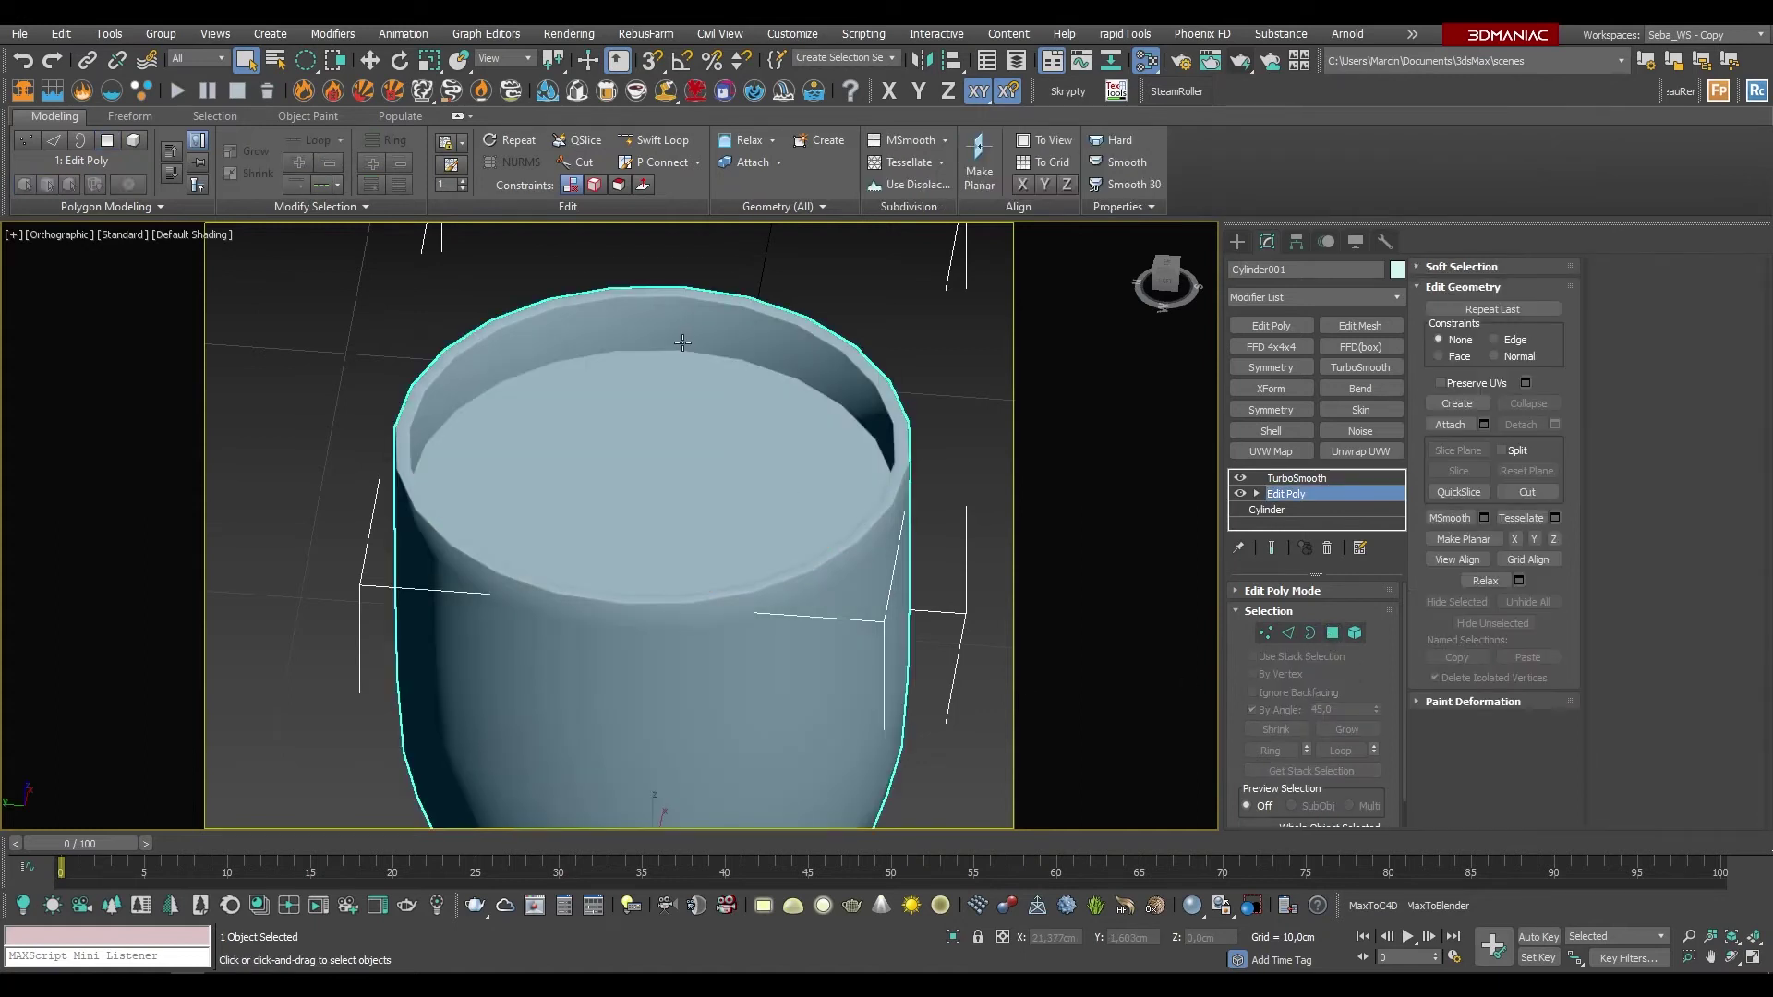
{"action": "key", "text": "z"}
{"action": "left_click", "coordinate": [1297, 478]}
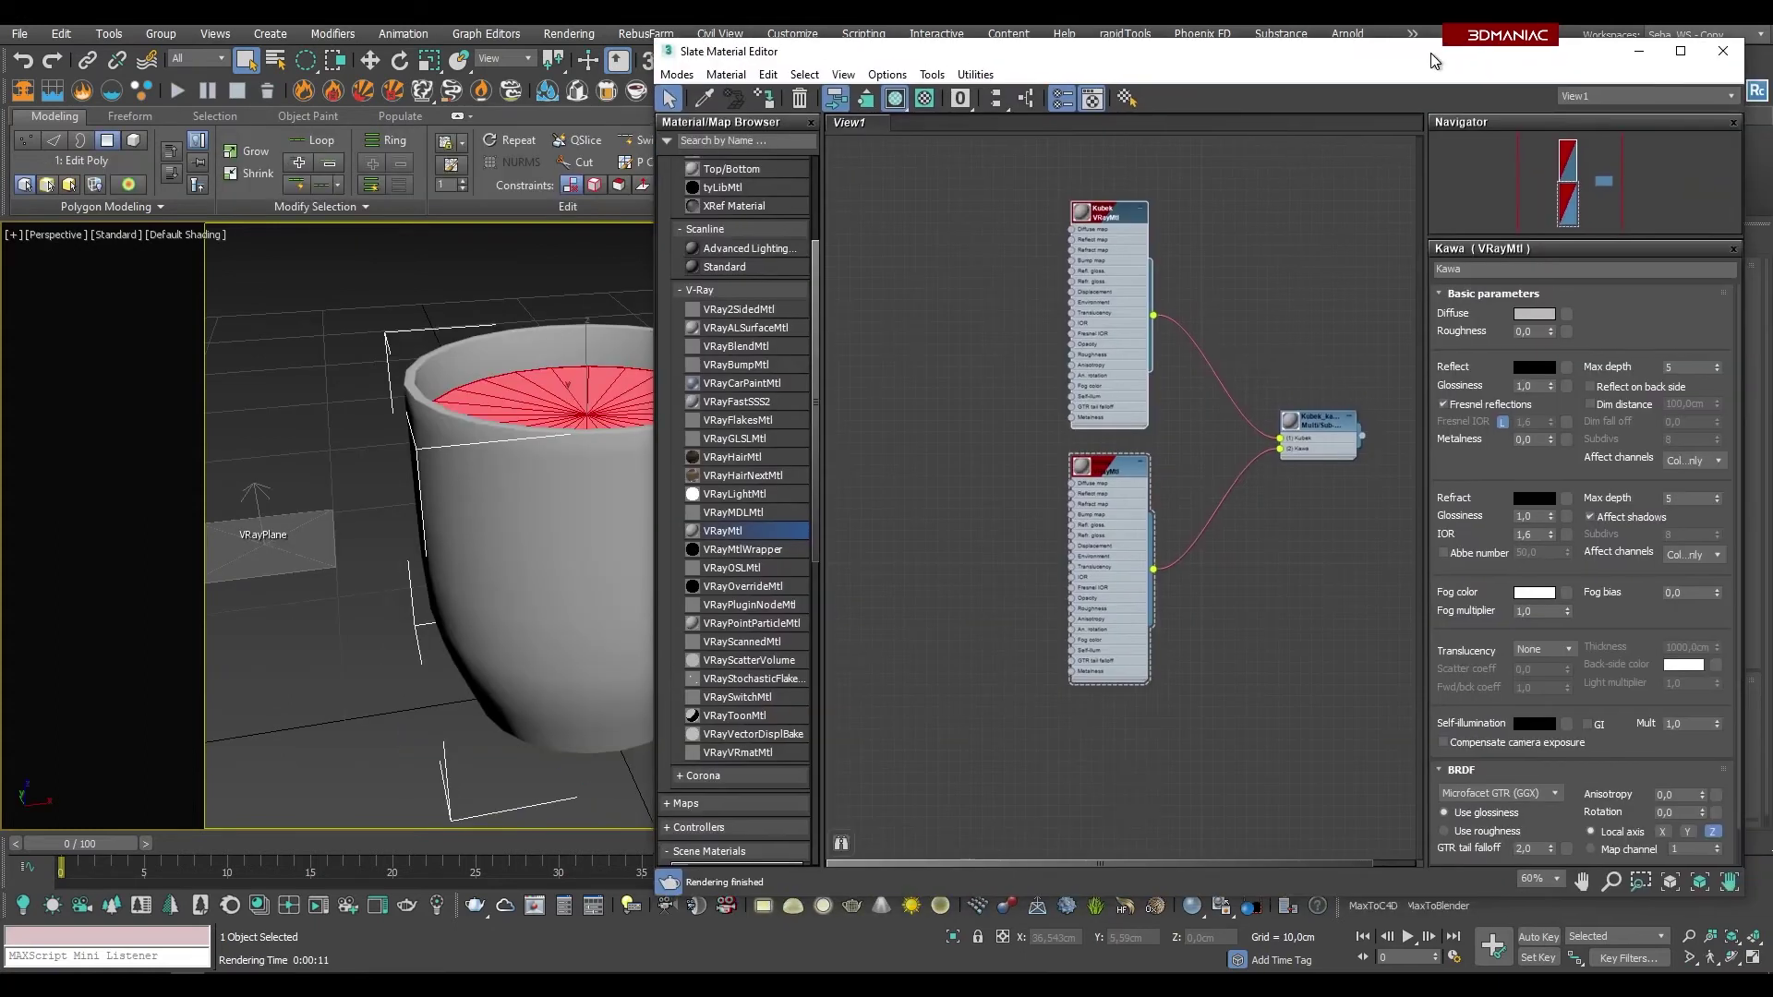
Step: Set the Kubek material's diffuse colour to red (Sat ~188)
{"action": "left_click_drag", "start_coordinate": [1434, 61], "coordinate": [1453, 60]}
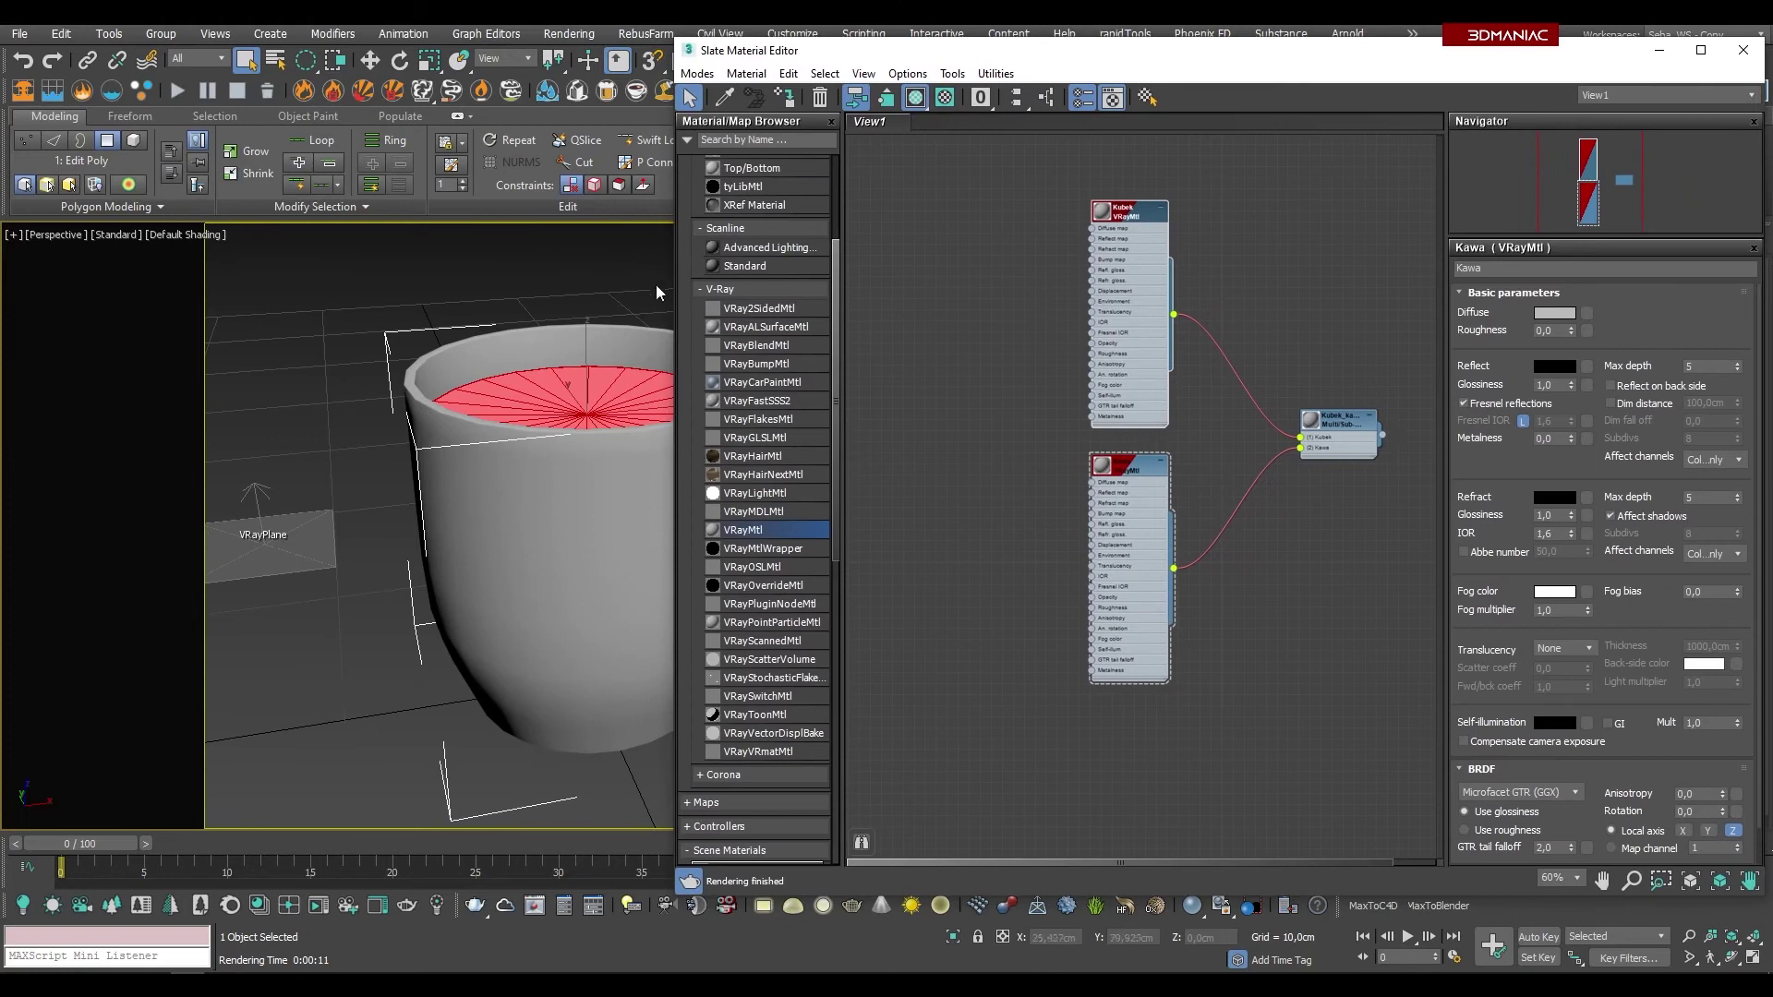
{"action": "left_click_drag", "start_coordinate": [679, 270], "coordinate": [803, 270]}
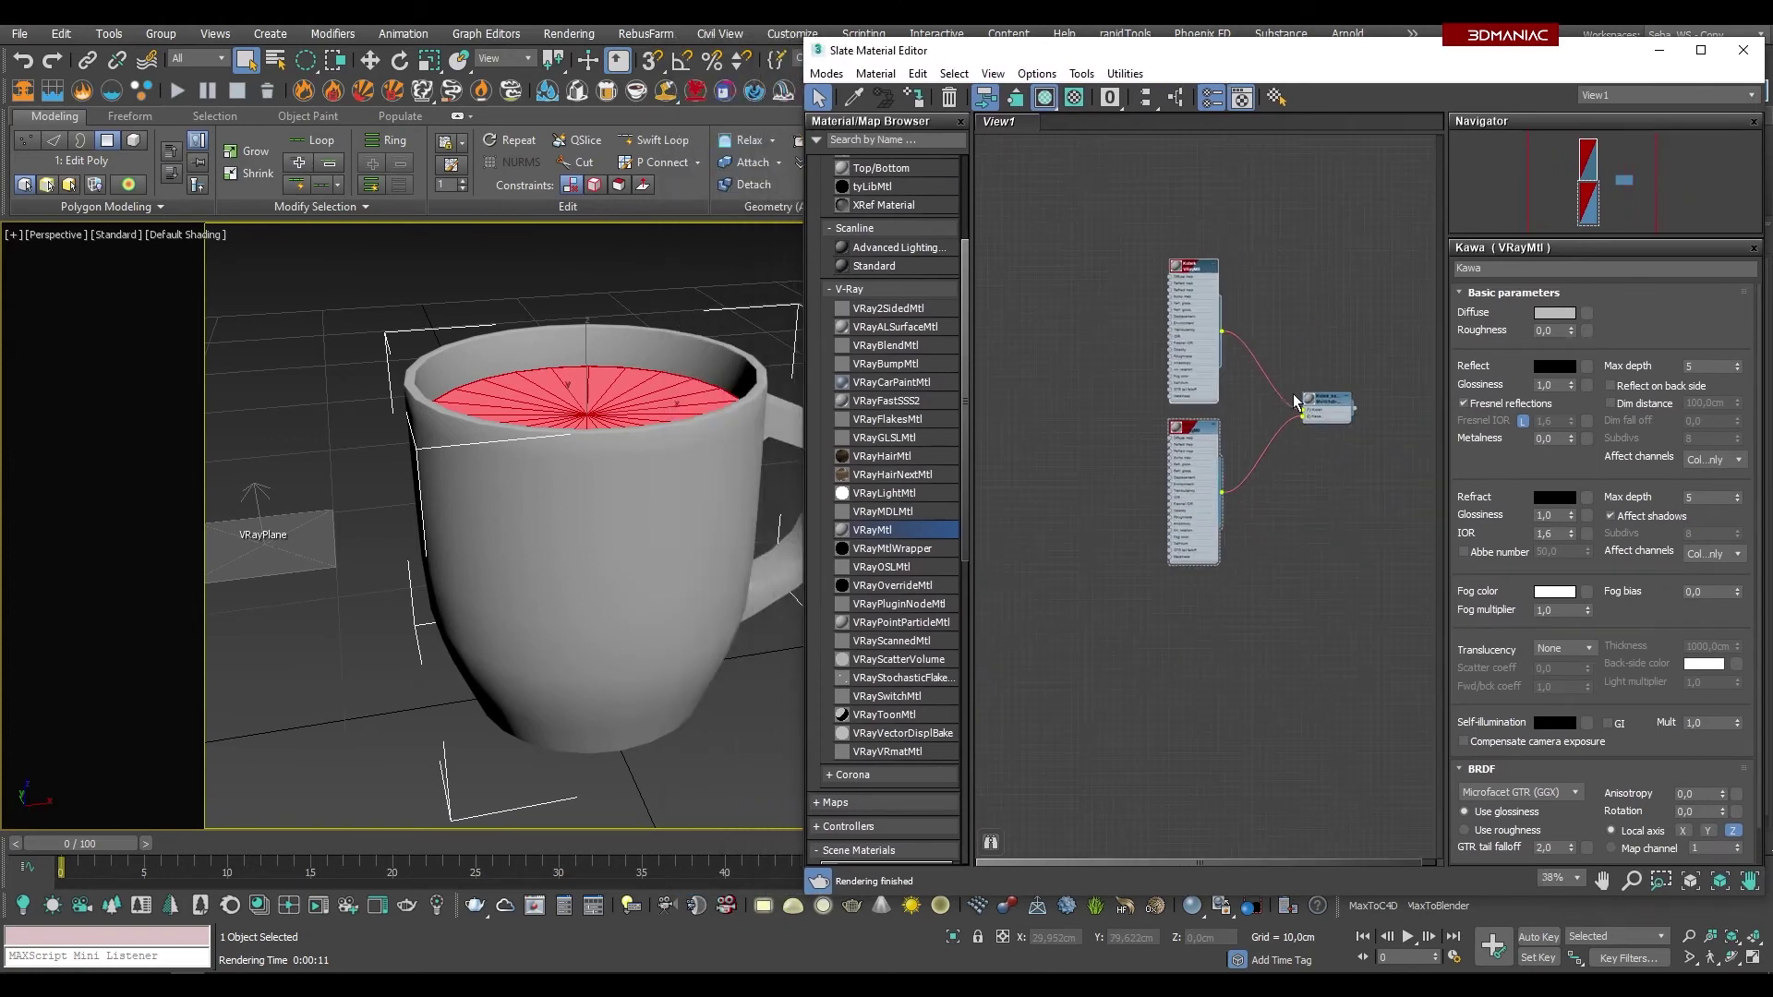
{"action": "scroll", "coordinate": [1292, 394], "scroll_direction": "up", "scroll_amount": 1}
{"action": "double_click", "coordinate": [1117, 176]}
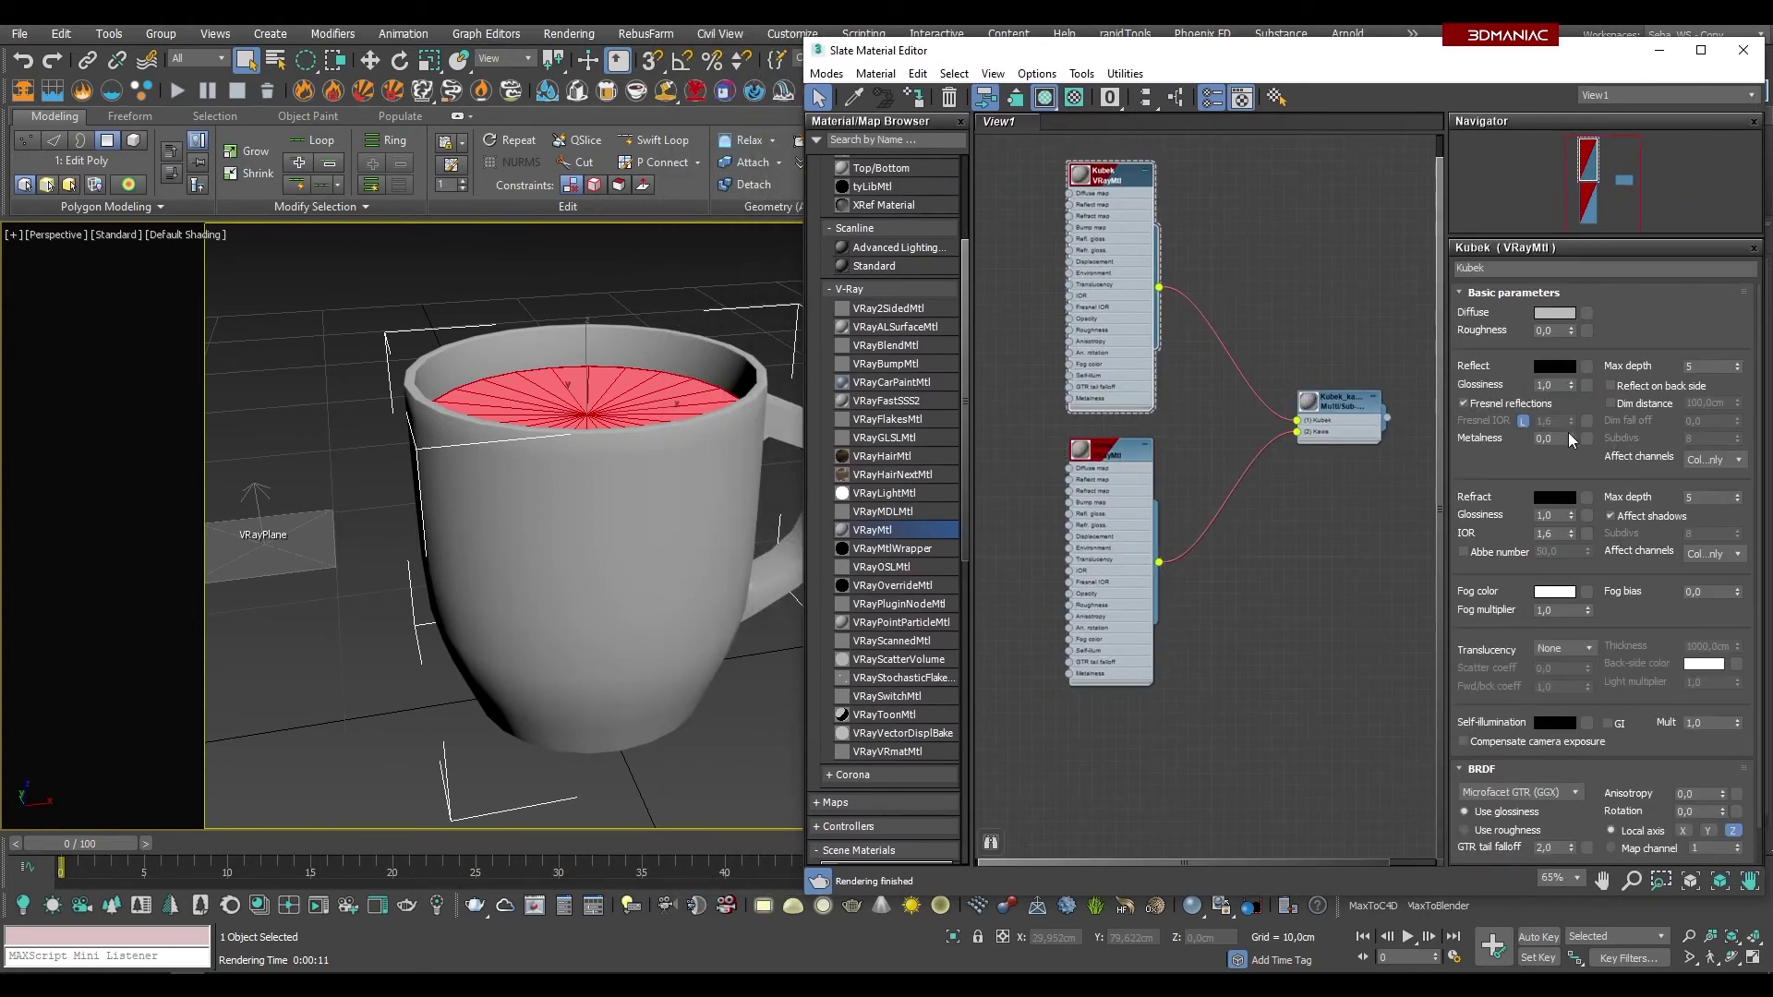
{"action": "left_click", "coordinate": [1560, 313]}
{"action": "left_click", "coordinate": [685, 199]}
{"action": "mouse_move", "coordinate": [685, 211]}
{"action": "left_mouse_down"}
{"action": "mouse_move", "coordinate": [652, 212]}
{"action": "mouse_move", "coordinate": [681, 198]}
{"action": "left_mouse_up"}
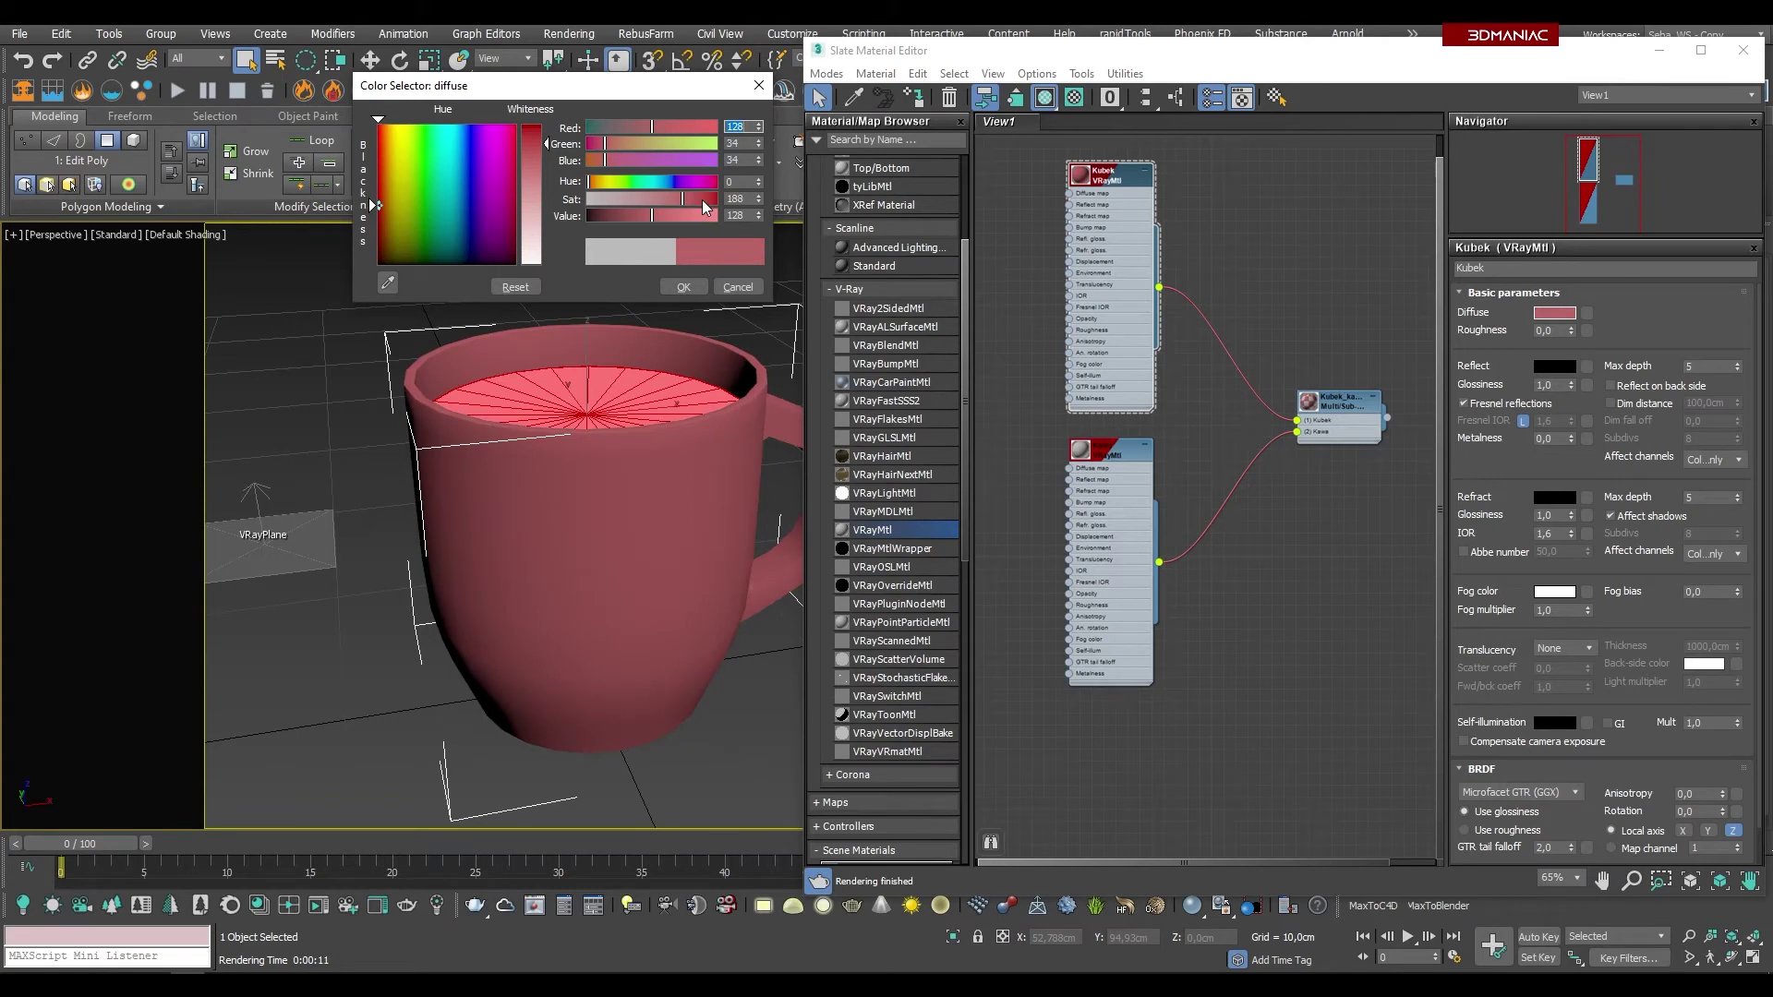
{"action": "left_click", "coordinate": [683, 287]}
Step: Open the Kawa material's diffuse colour and close it, leaving it grey
{"action": "left_click", "coordinate": [445, 285]}
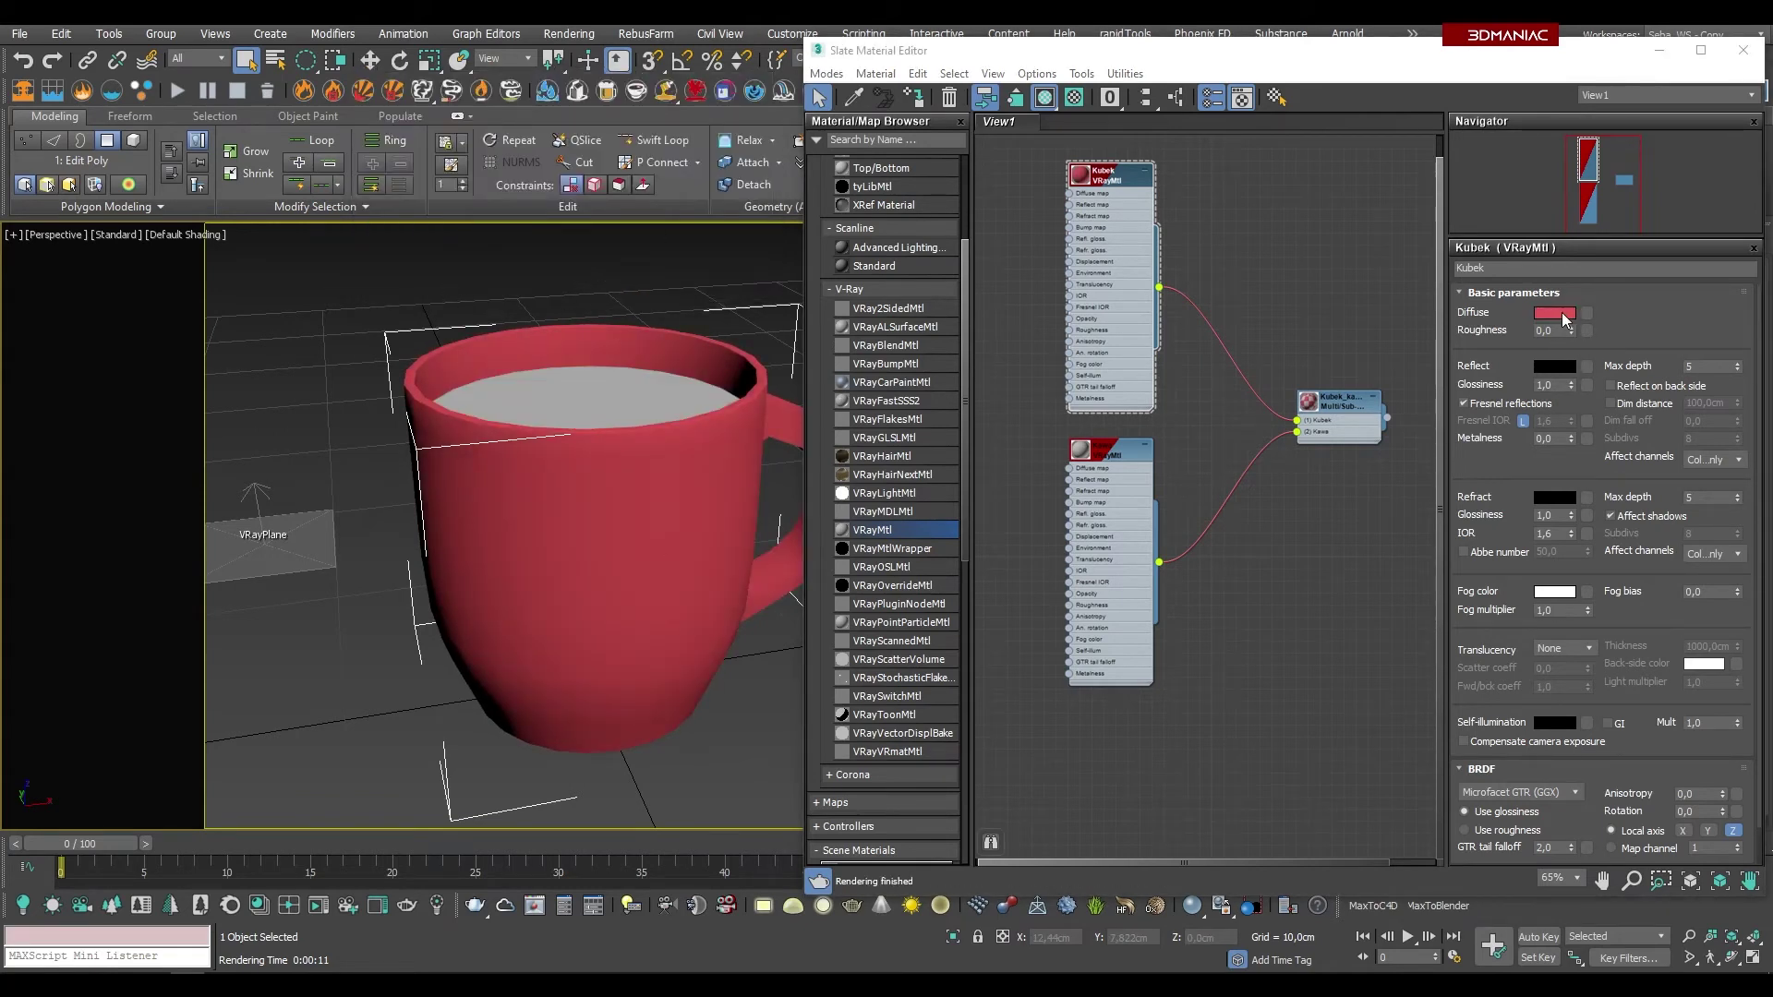
{"action": "double_click", "coordinate": [1121, 479]}
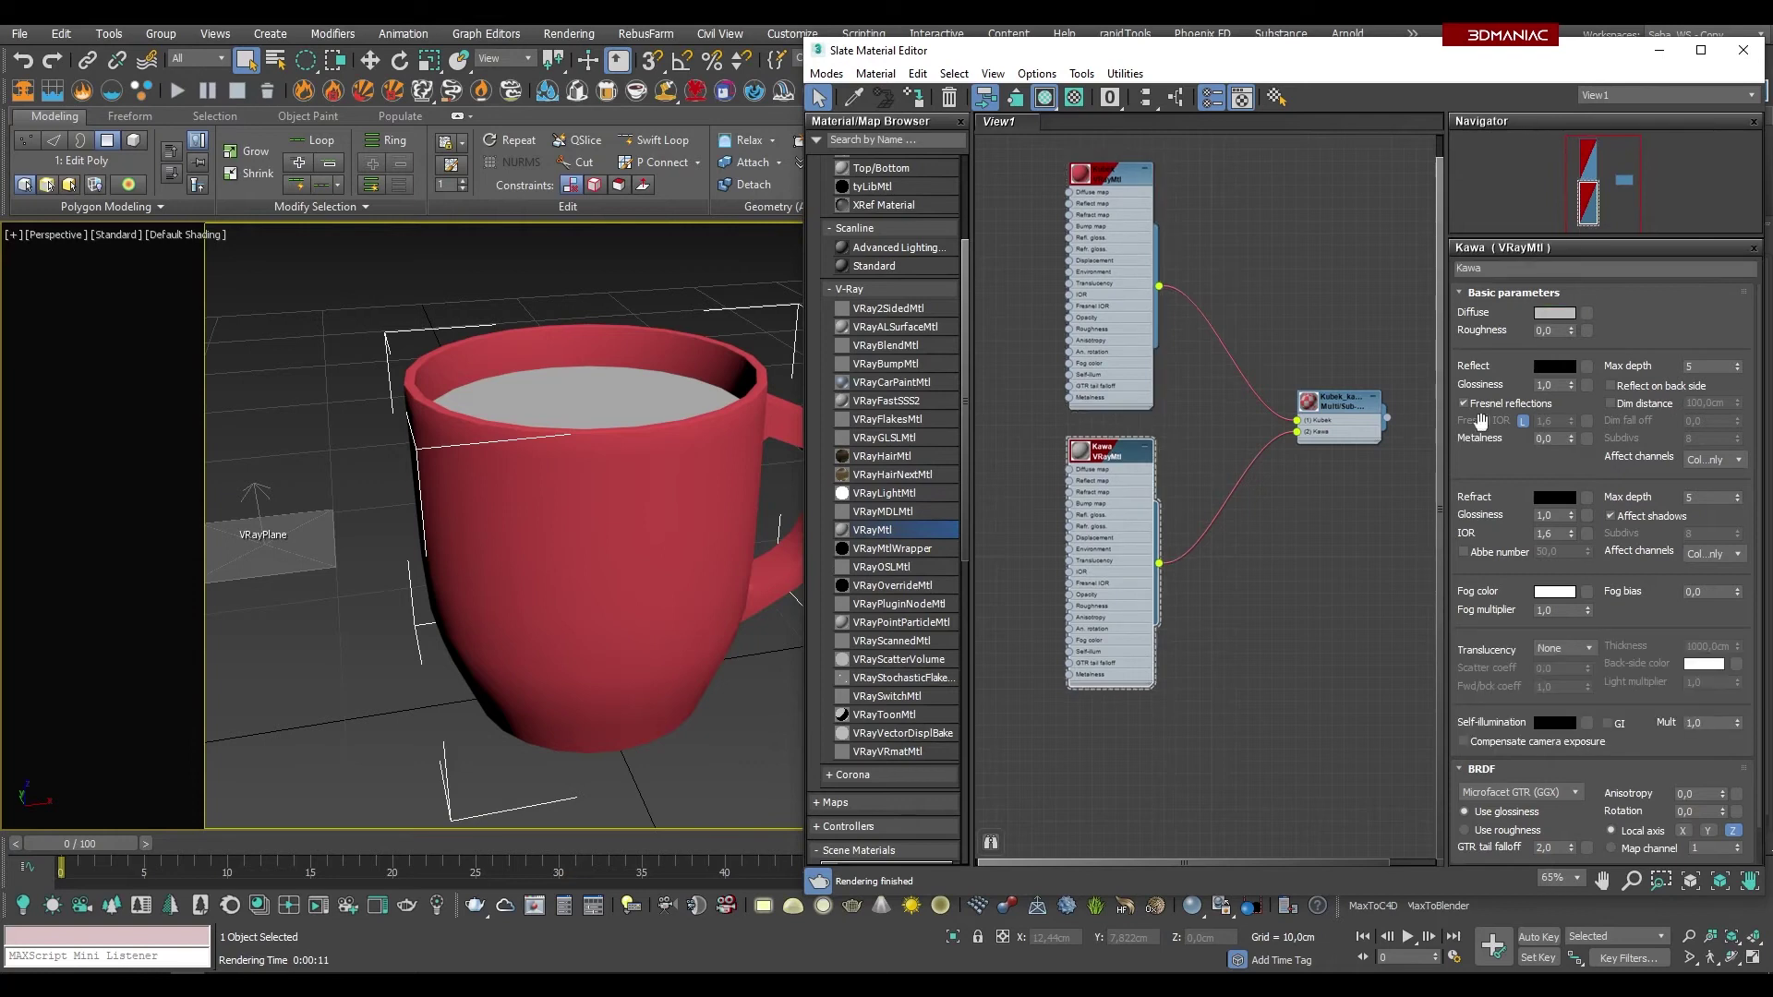
{"action": "left_click", "coordinate": [1561, 314]}
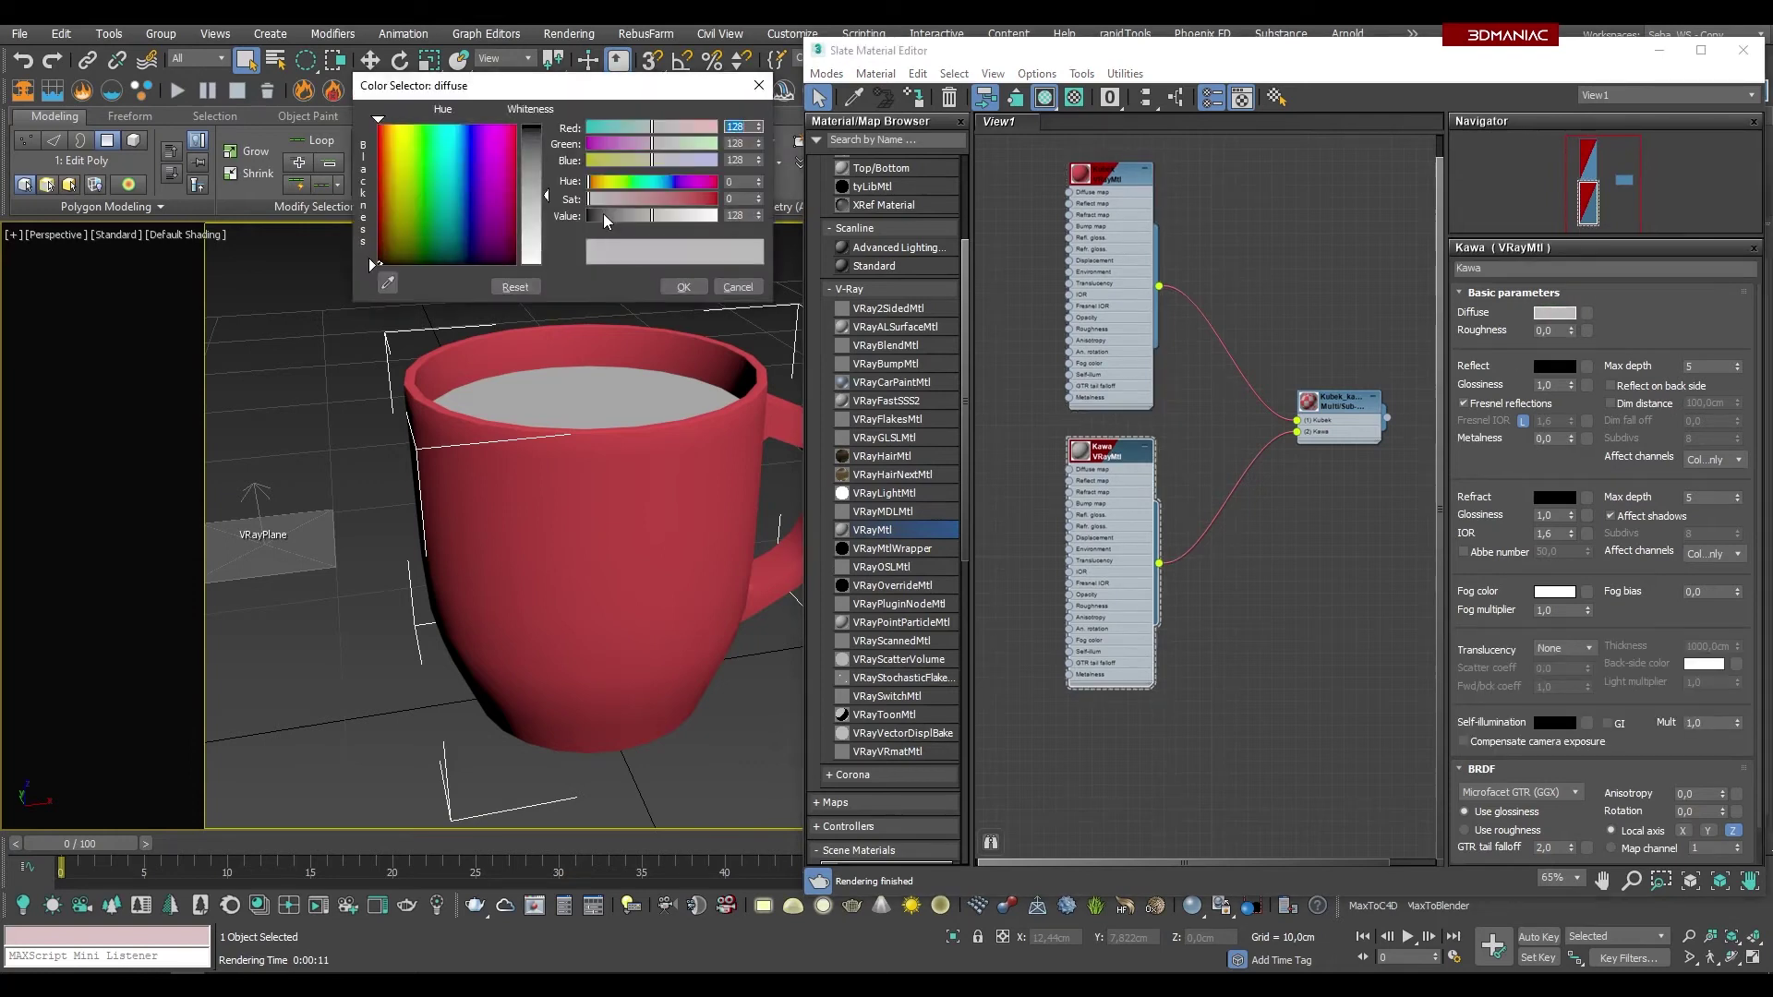
{"action": "left_click", "coordinate": [683, 287]}
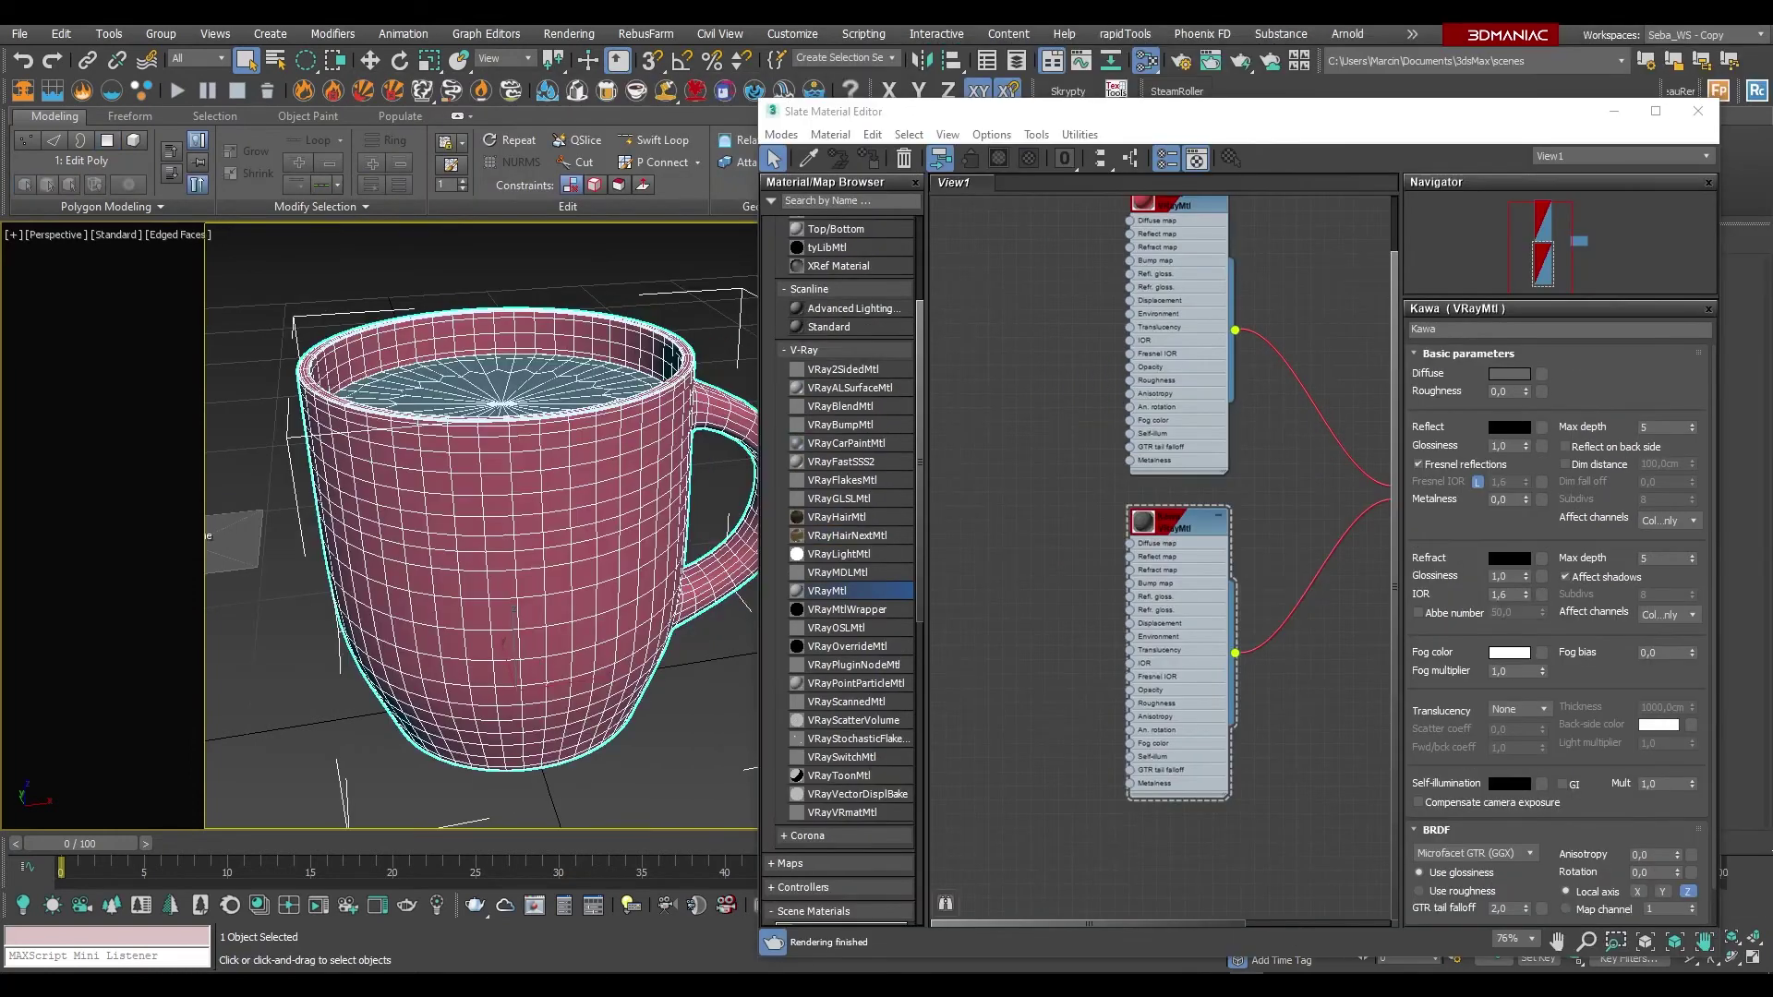
Step: Drag the kawa_tekstury Diffuse, Glossiness, Normal and Specular PNGs into the Slate view as bitmaps
{"action": "mouse_move", "coordinate": [1751, 147]}
{"action": "left_mouse_down"}
{"action": "mouse_move", "coordinate": [832, 42]}
{"action": "mouse_move", "coordinate": [583, 58]}
{"action": "left_mouse_up"}
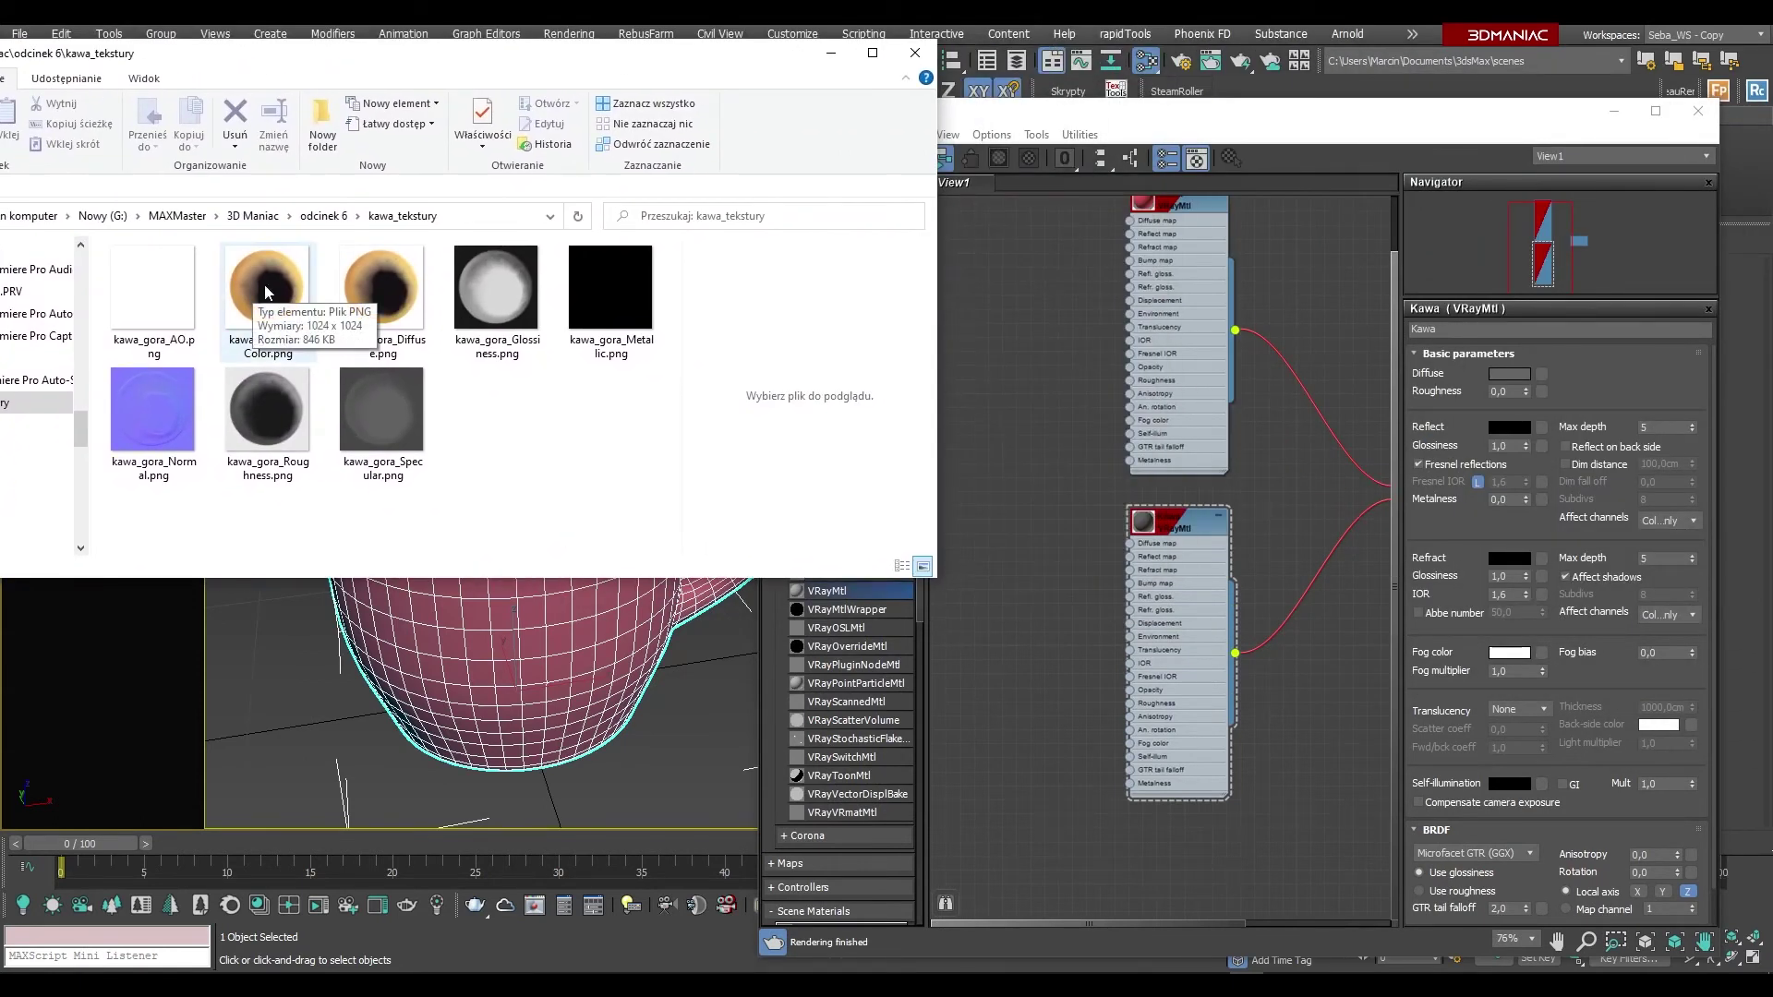
{"action": "mouse_move", "coordinate": [379, 282]}
{"action": "left_mouse_down"}
{"action": "mouse_move", "coordinate": [1080, 538]}
{"action": "mouse_move", "coordinate": [1020, 525]}
{"action": "left_mouse_up"}
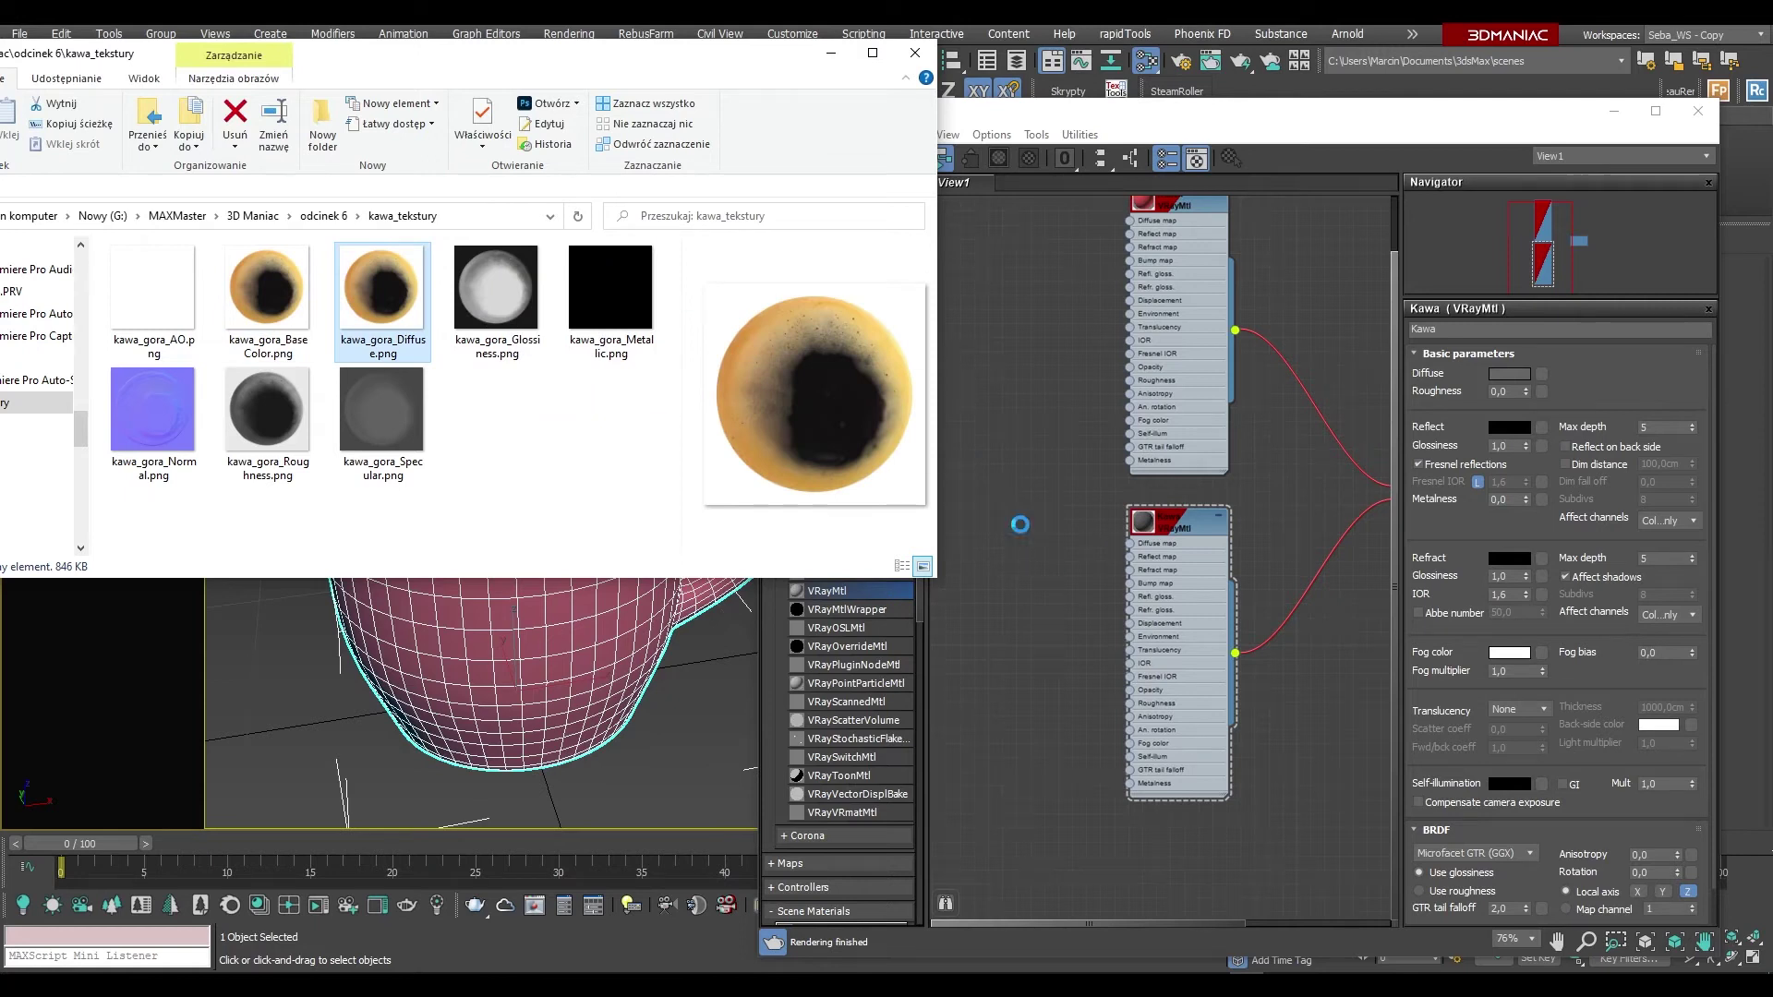
{"action": "left_click_drag", "start_coordinate": [496, 308], "coordinate": [1020, 624]}
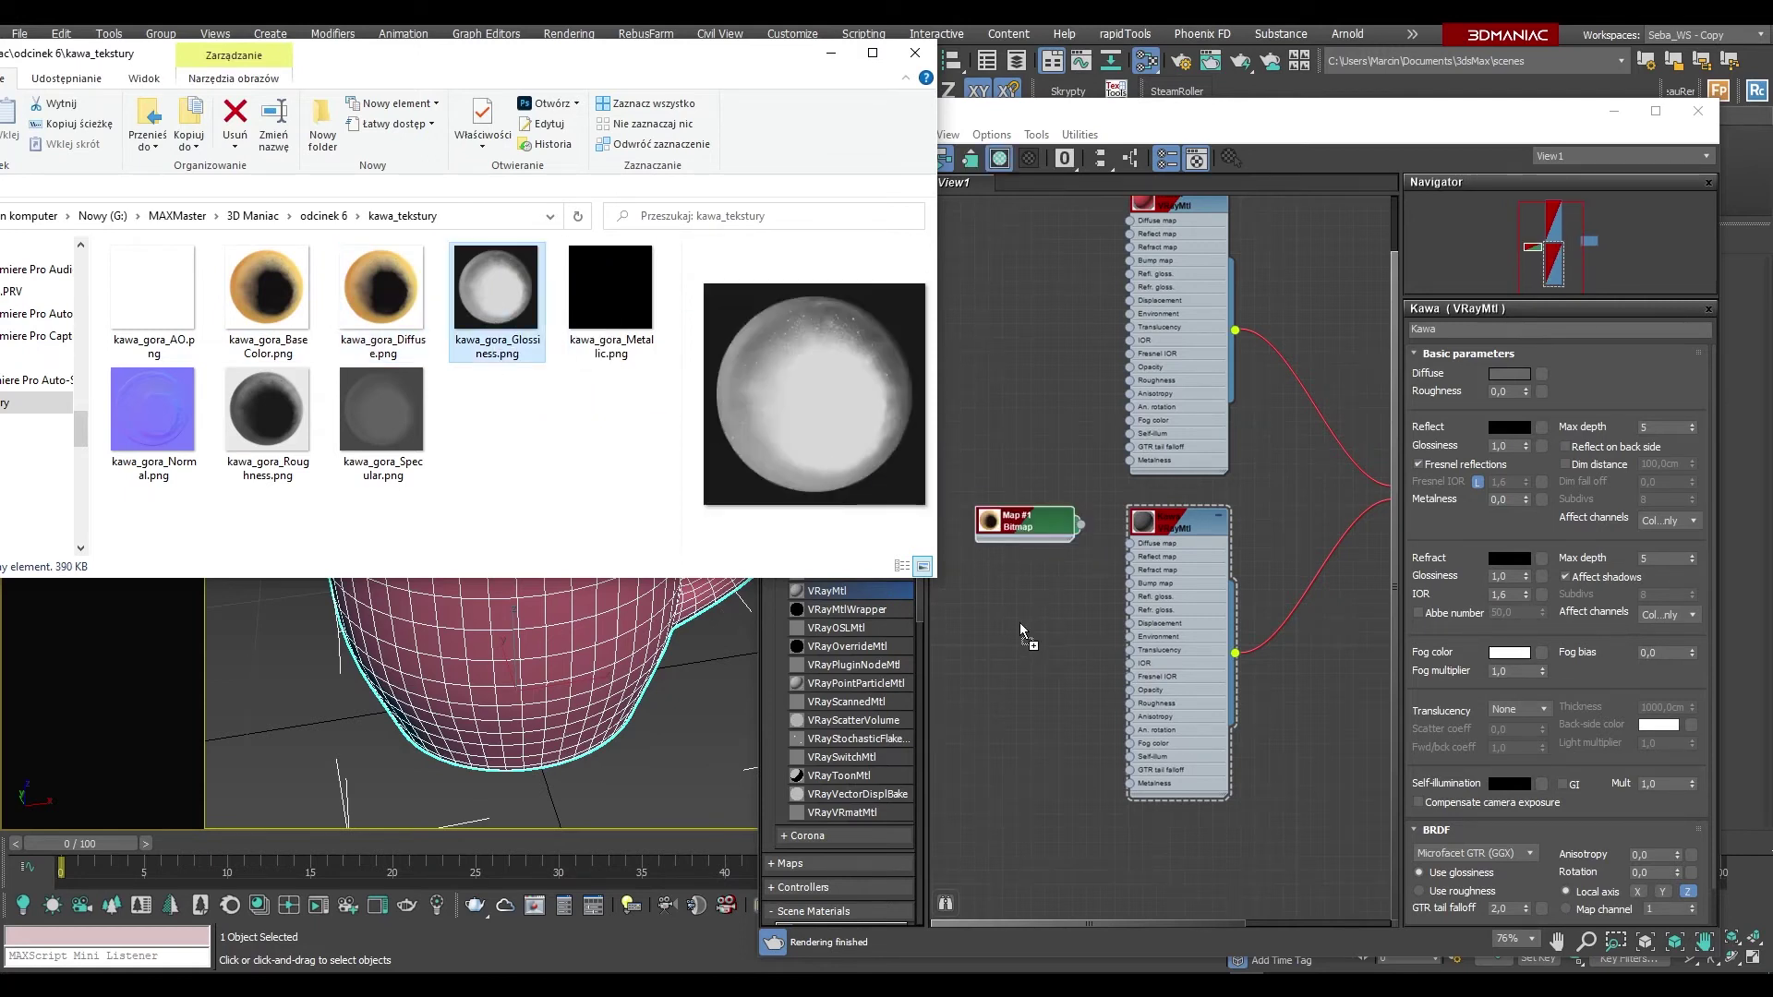
{"action": "mouse_move", "coordinate": [152, 411]}
{"action": "left_mouse_down"}
{"action": "mouse_move", "coordinate": [900, 701]}
{"action": "mouse_move", "coordinate": [1020, 711]}
{"action": "left_mouse_up"}
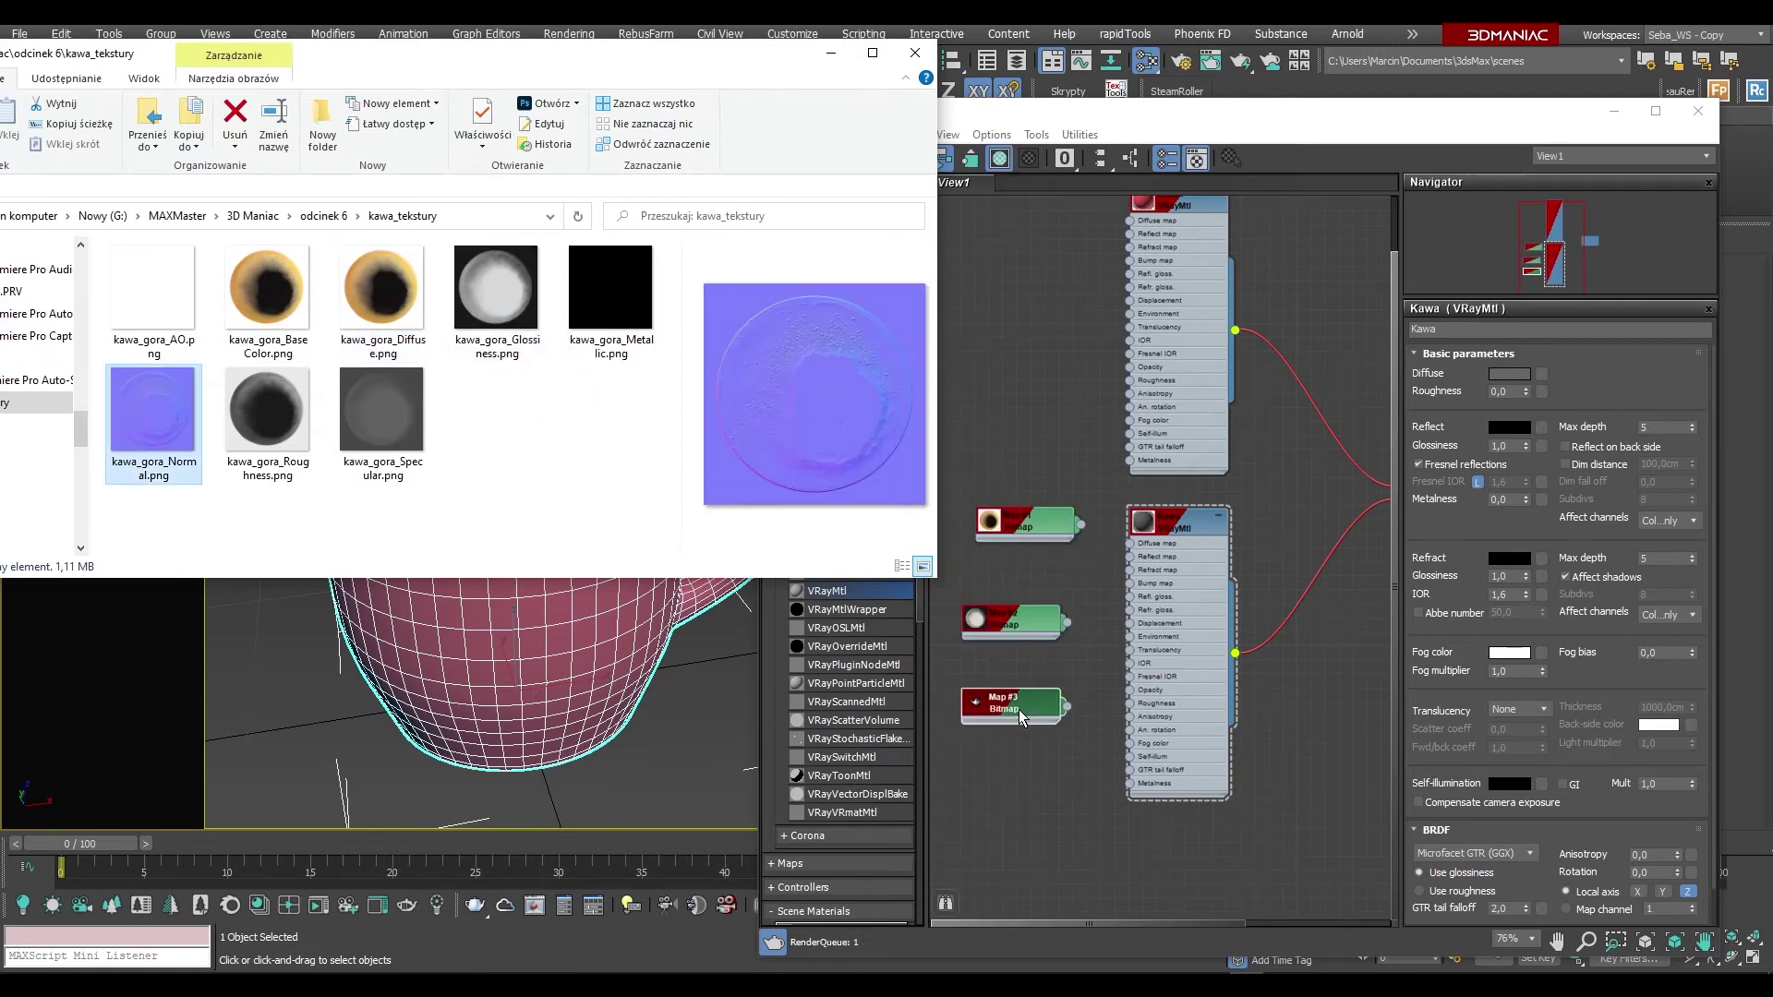
{"action": "left_click_drag", "start_coordinate": [383, 411], "coordinate": [1025, 775]}
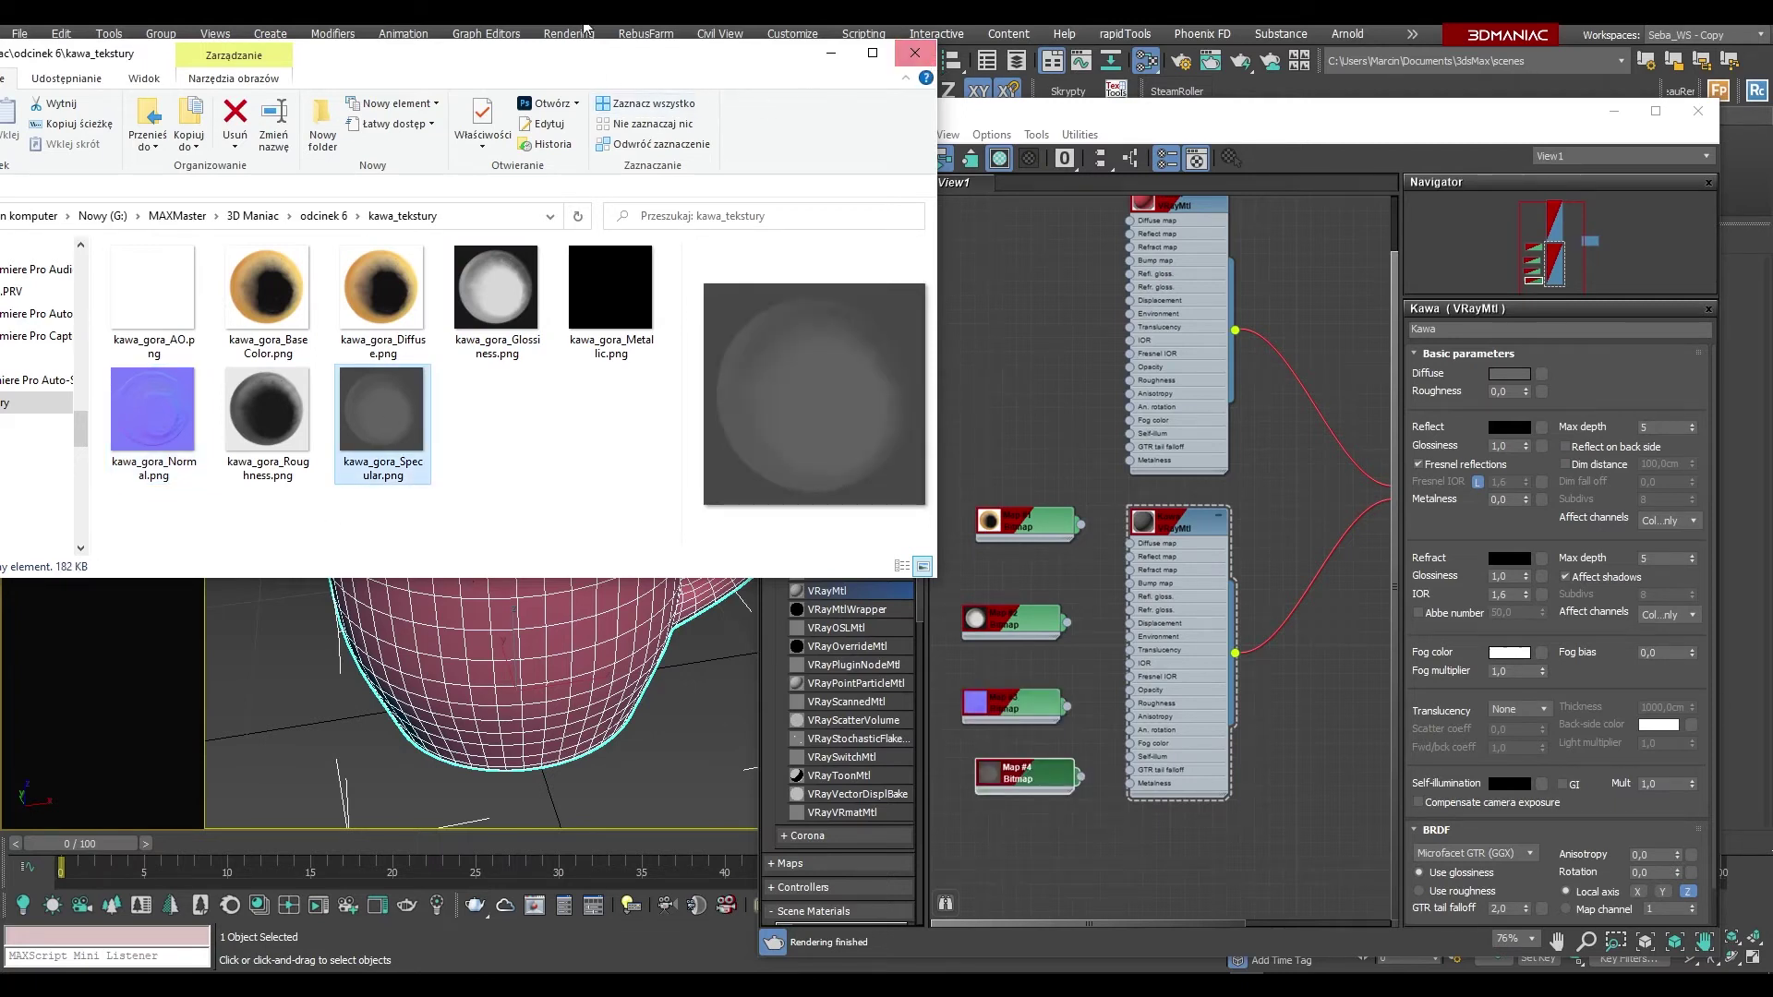
{"action": "left_click", "coordinate": [485, 48]}
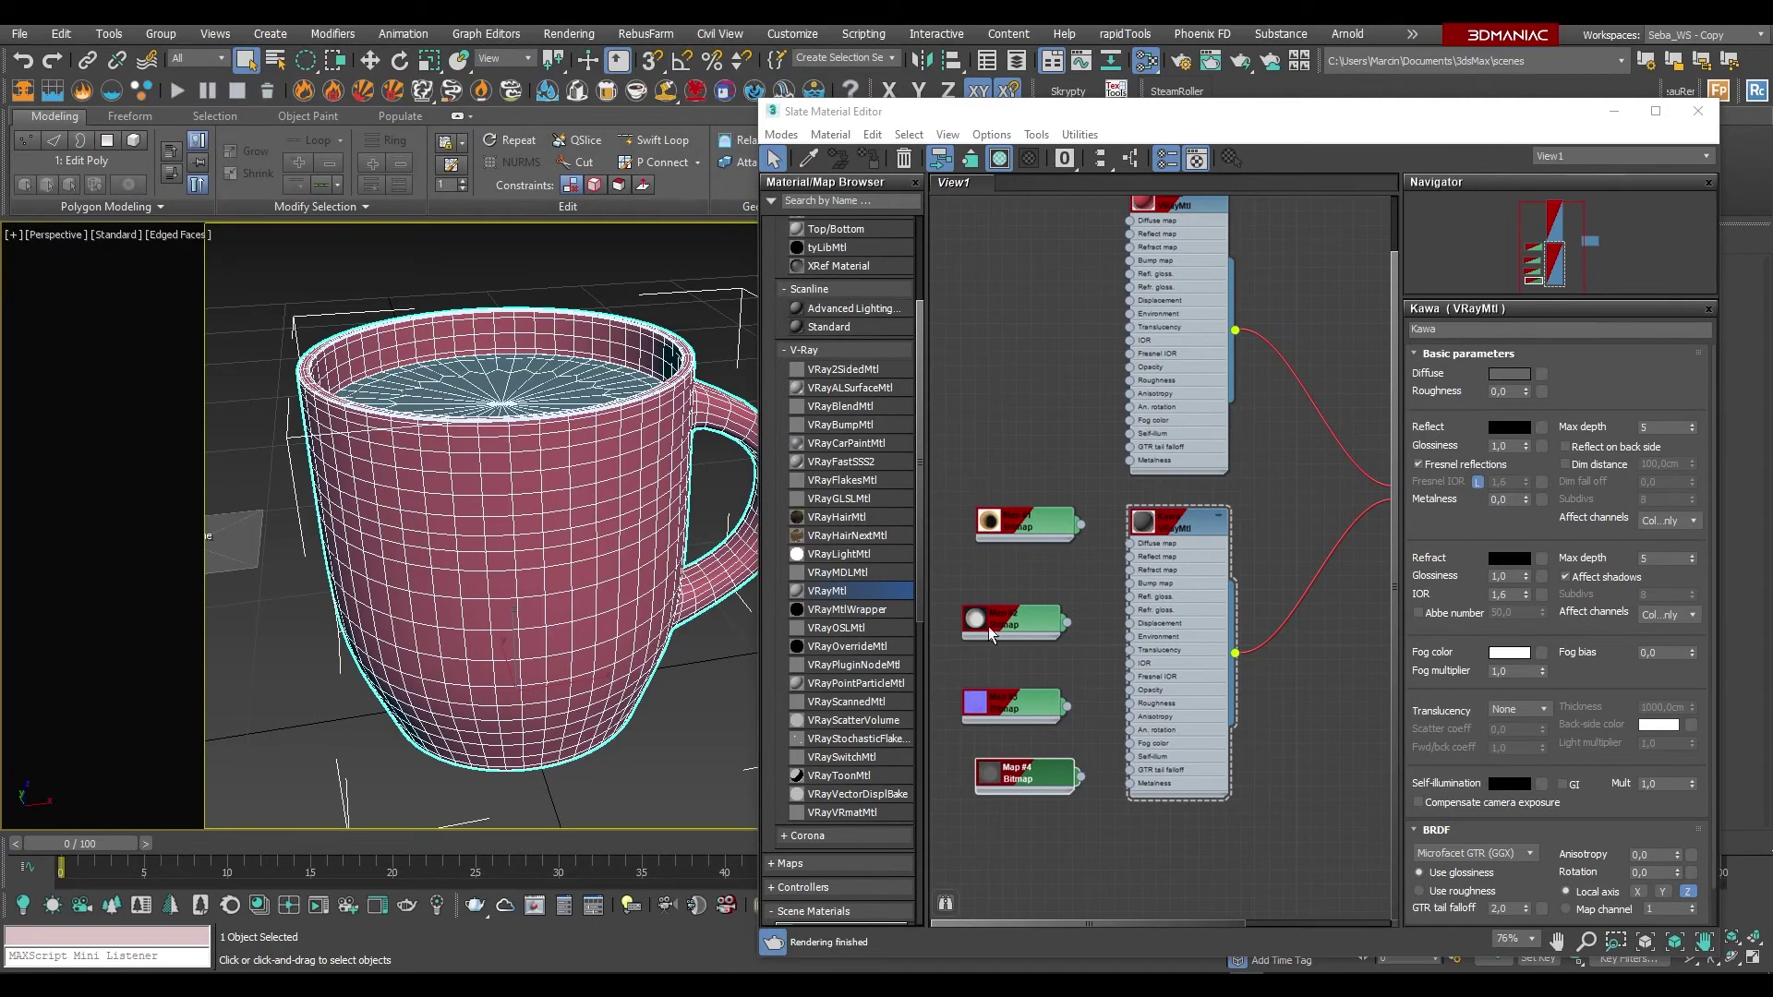
Step: Wire Map #1 into the Kawa material's Diffuse map
{"action": "scroll", "coordinate": [994, 590], "scroll_direction": "up", "scroll_amount": 3}
{"action": "left_click", "coordinate": [1086, 496]}
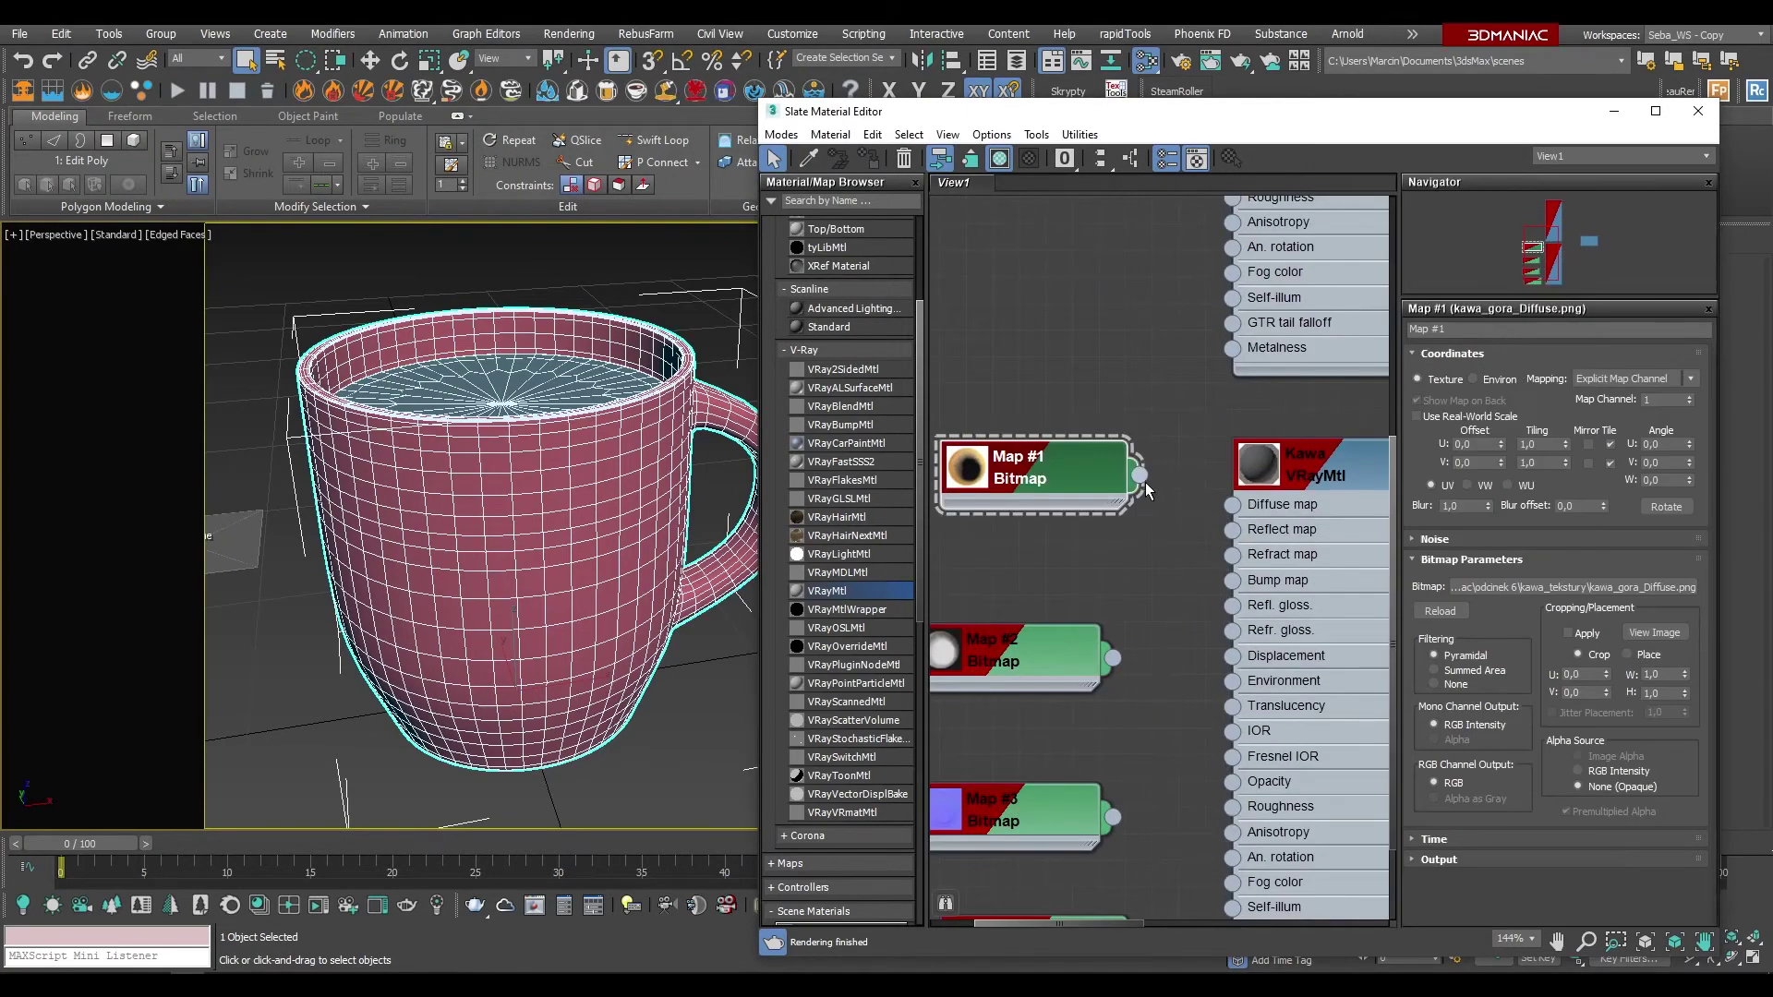
{"action": "left_click_drag", "start_coordinate": [1142, 478], "coordinate": [1233, 505]}
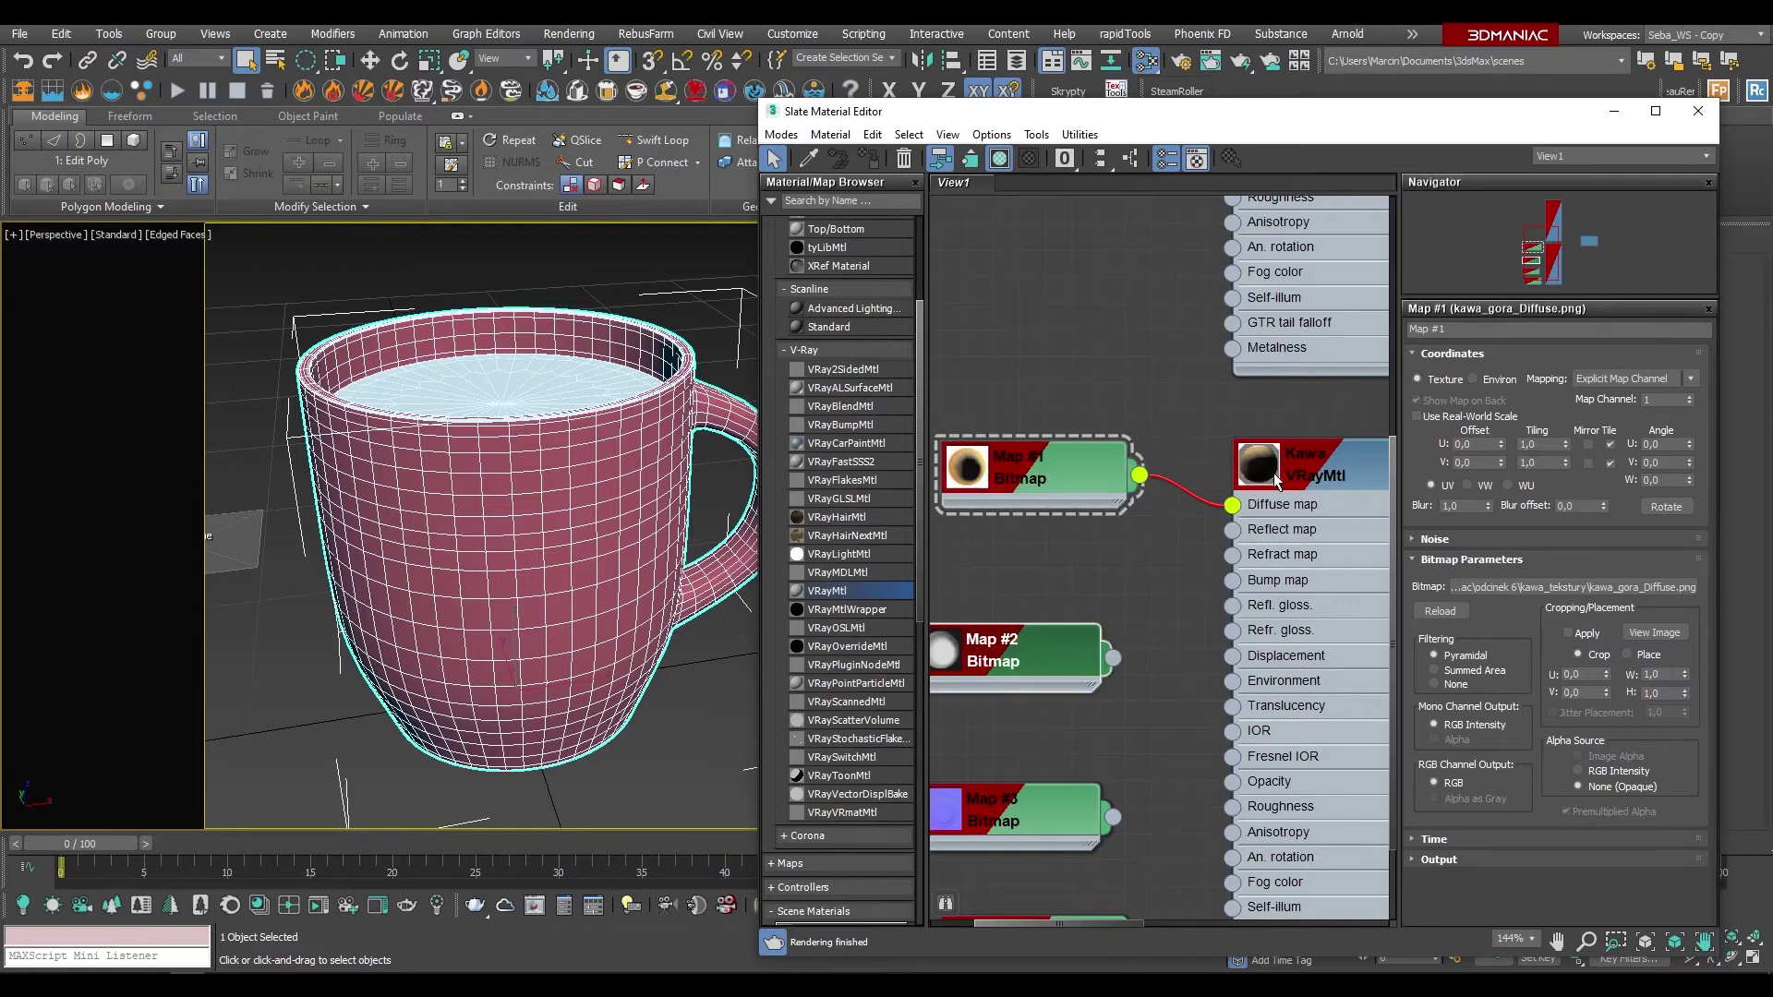
{"action": "double_click", "coordinate": [1330, 466]}
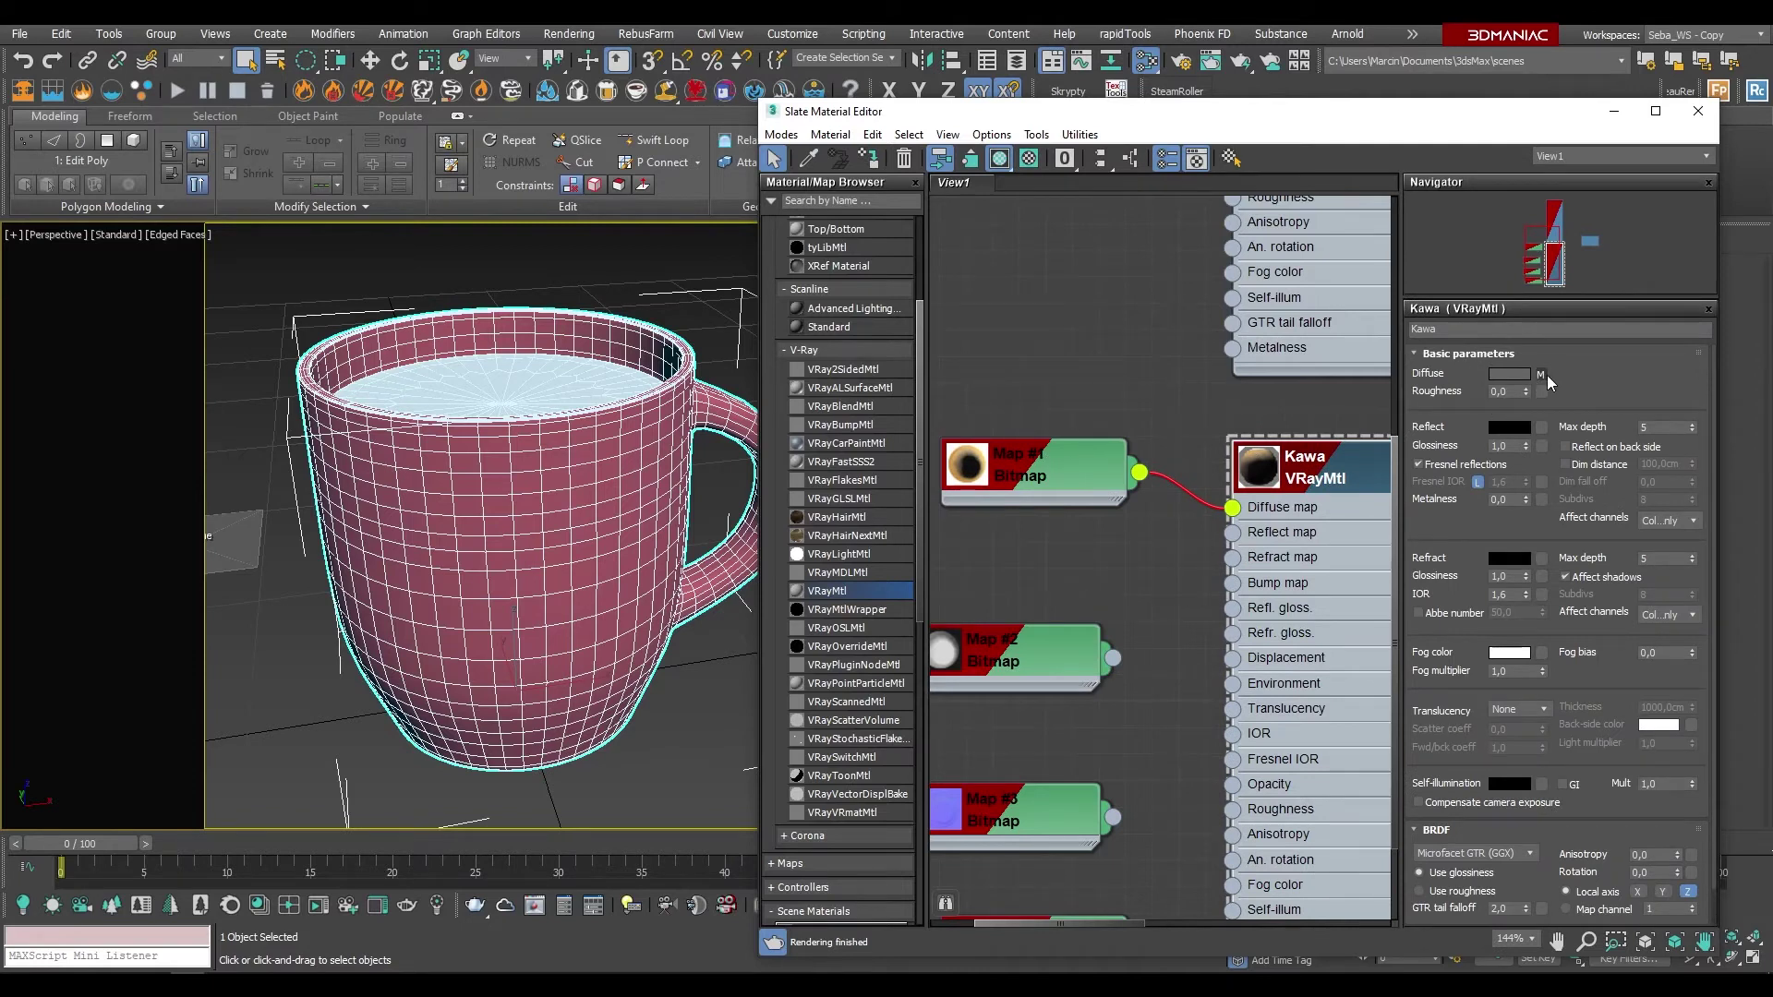
Step: Wire Map #2 into both Refl. gloss and Refr. gloss
{"action": "left_click_drag", "start_coordinate": [1044, 652], "coordinate": [1056, 607]}
{"action": "double_click", "coordinate": [1057, 607]}
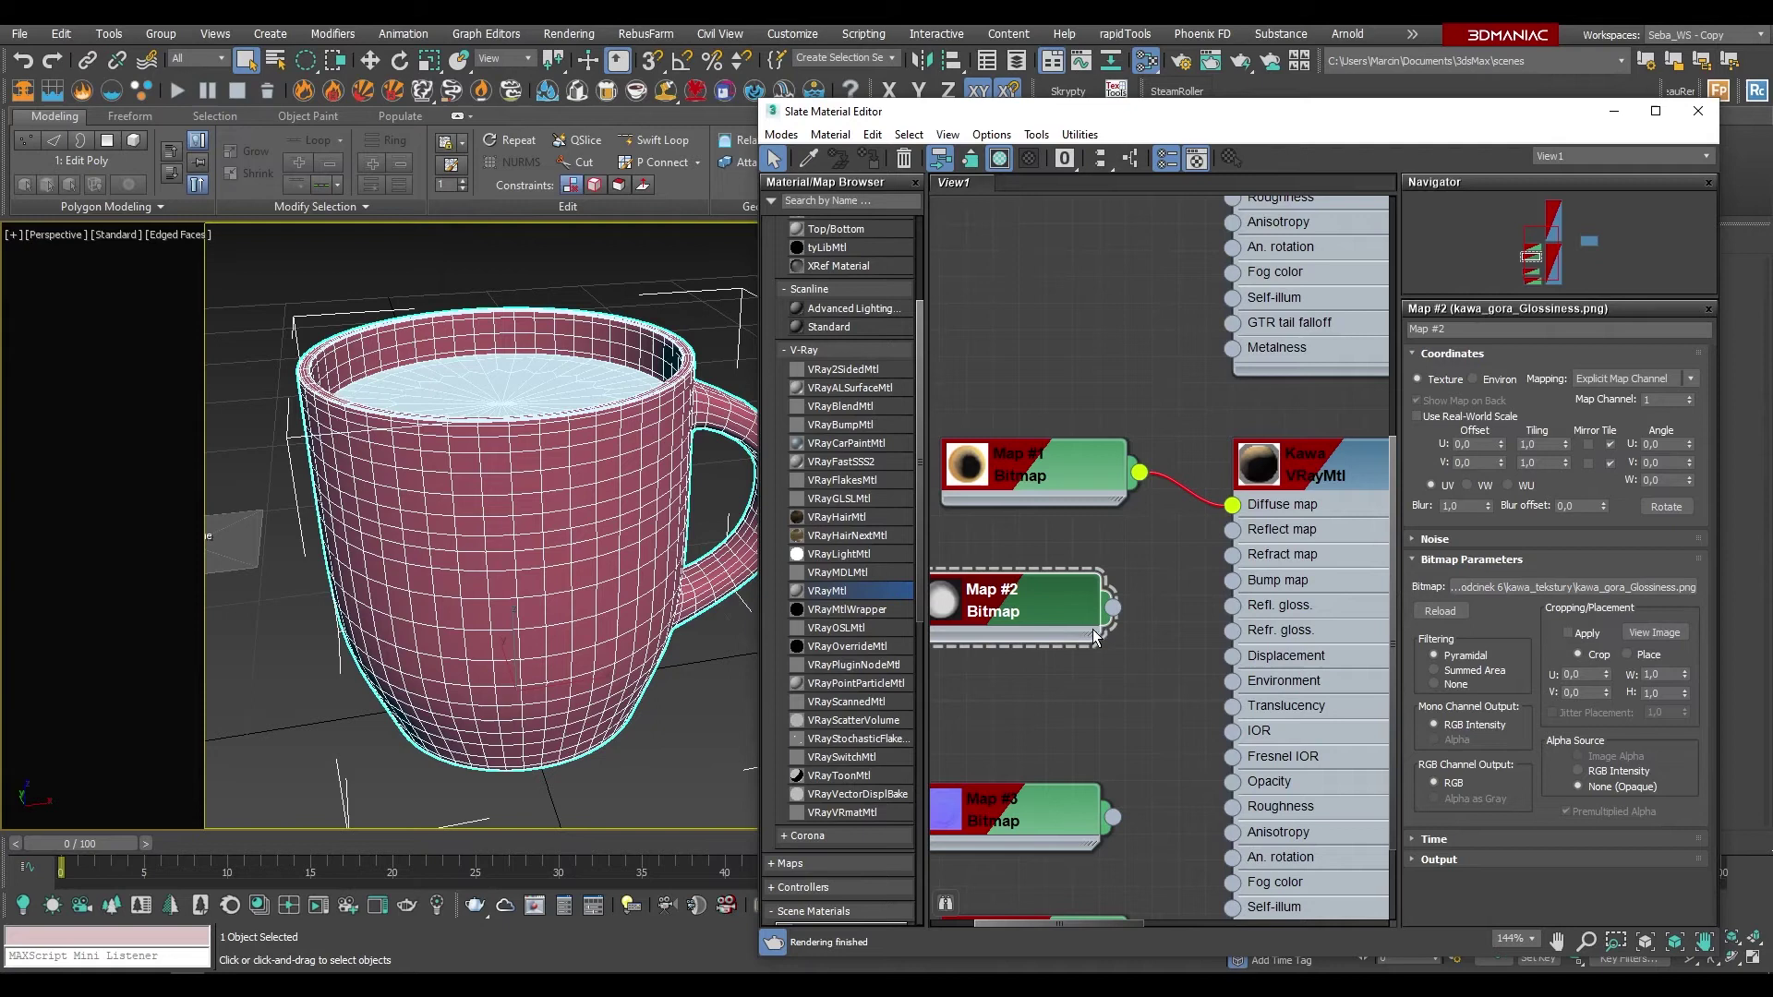
{"action": "left_click_drag", "start_coordinate": [1113, 607], "coordinate": [1231, 606]}
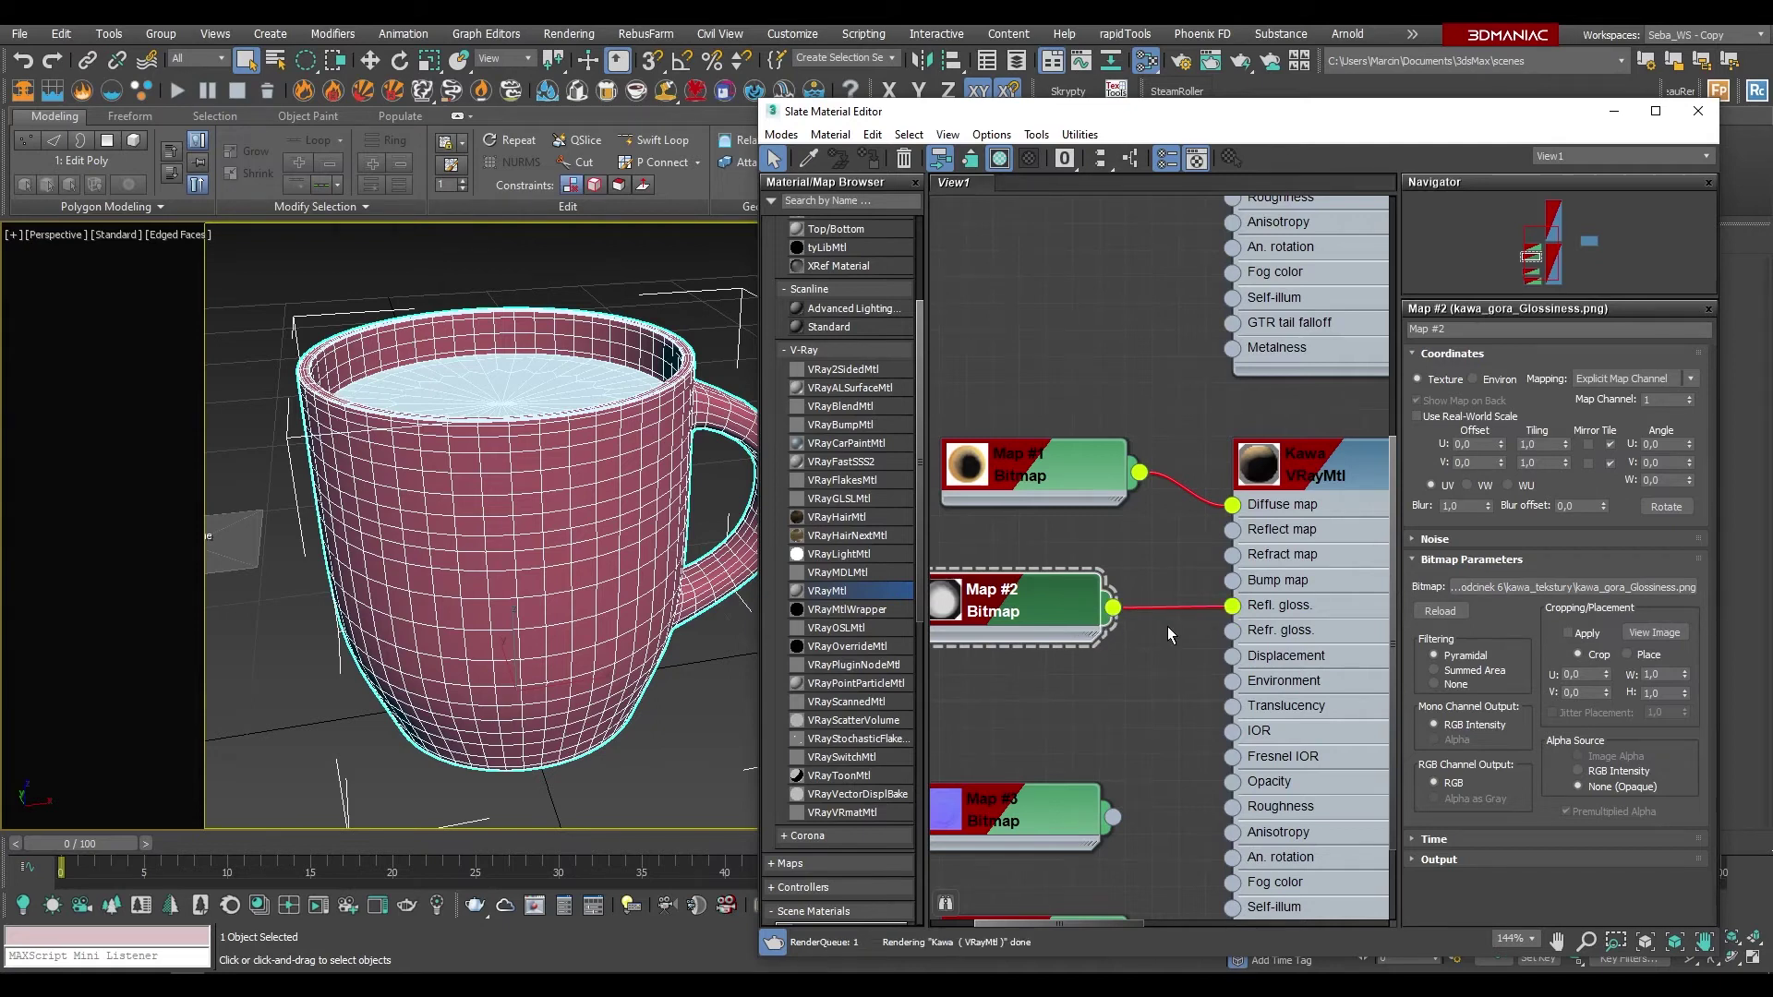
{"action": "left_click_drag", "start_coordinate": [1112, 608], "coordinate": [1232, 631]}
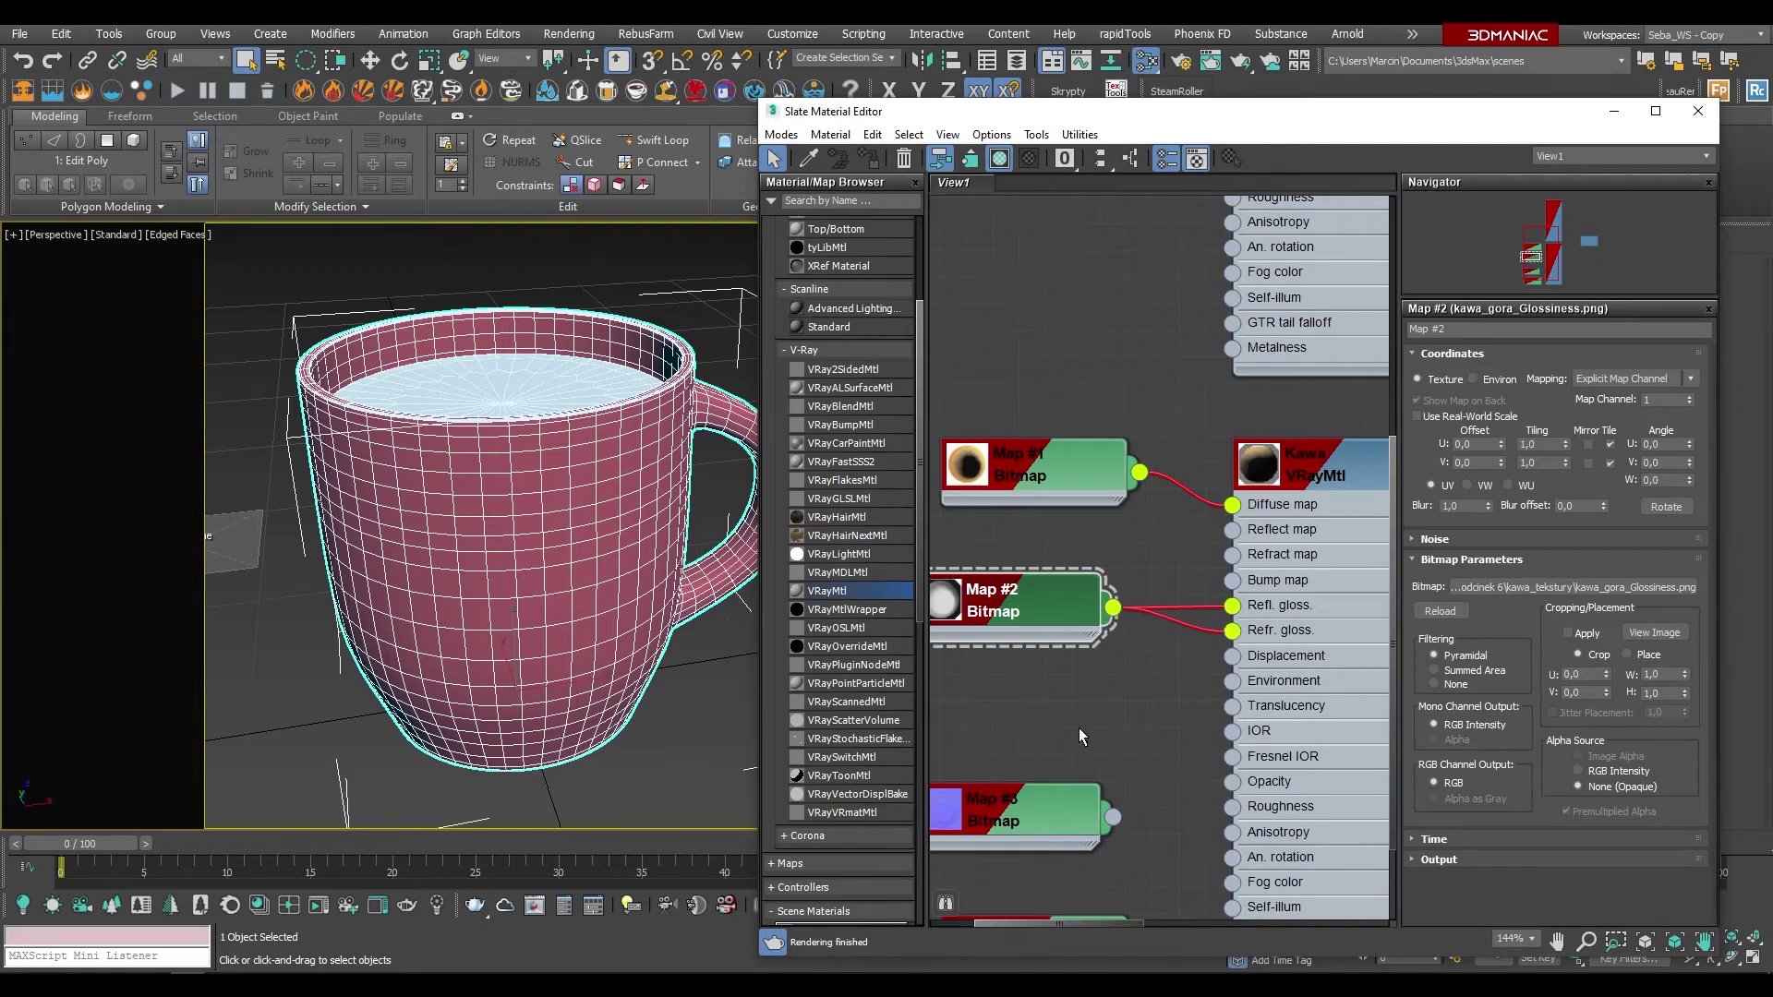
Step: Wire Map #4 into the Reflect map input
{"action": "scroll", "coordinate": [1145, 423], "scroll_direction": "down", "scroll_amount": 4}
{"action": "mouse_move", "coordinate": [1078, 776]}
{"action": "left_mouse_down"}
{"action": "mouse_move", "coordinate": [1042, 692]}
{"action": "mouse_move", "coordinate": [1042, 501]}
{"action": "mouse_move", "coordinate": [1035, 601]}
{"action": "left_mouse_up"}
{"action": "scroll", "coordinate": [1070, 525], "scroll_direction": "up", "scroll_amount": 3}
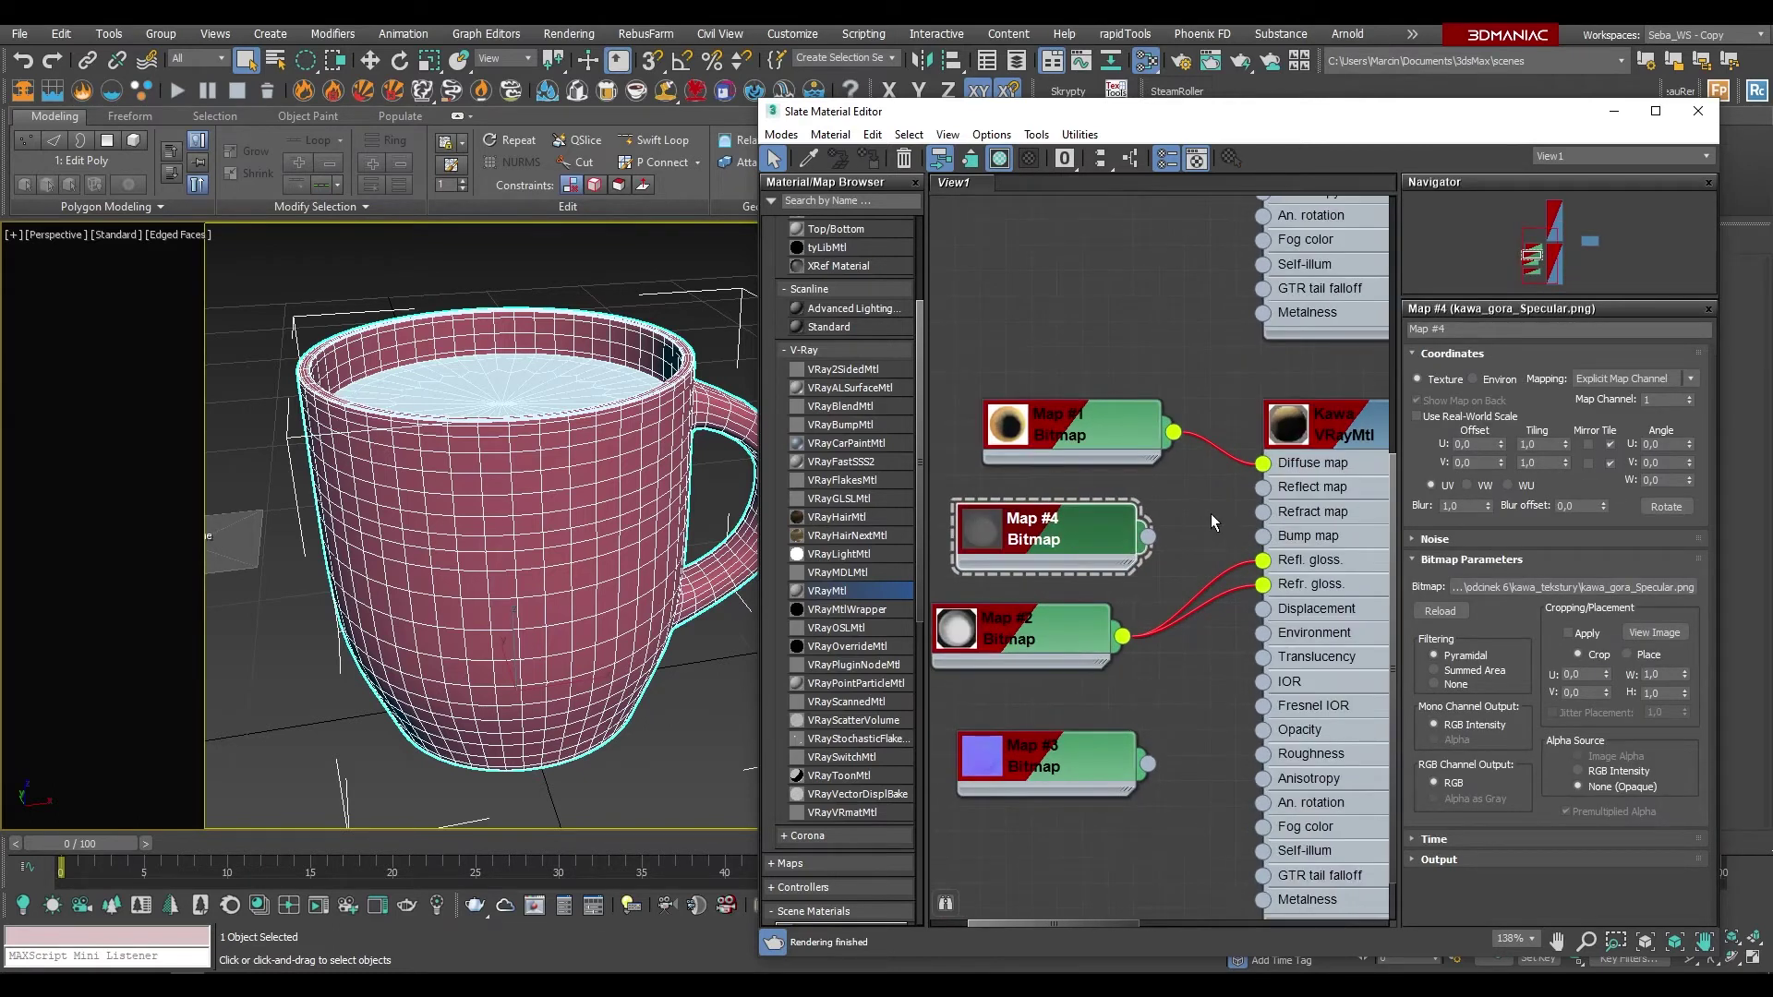
{"action": "left_click_drag", "start_coordinate": [1247, 508], "coordinate": [1262, 486]}
Step: Preview the Map #3 normal texture and drag a new link out of it
{"action": "left_click_drag", "start_coordinate": [989, 775], "coordinate": [962, 750]}
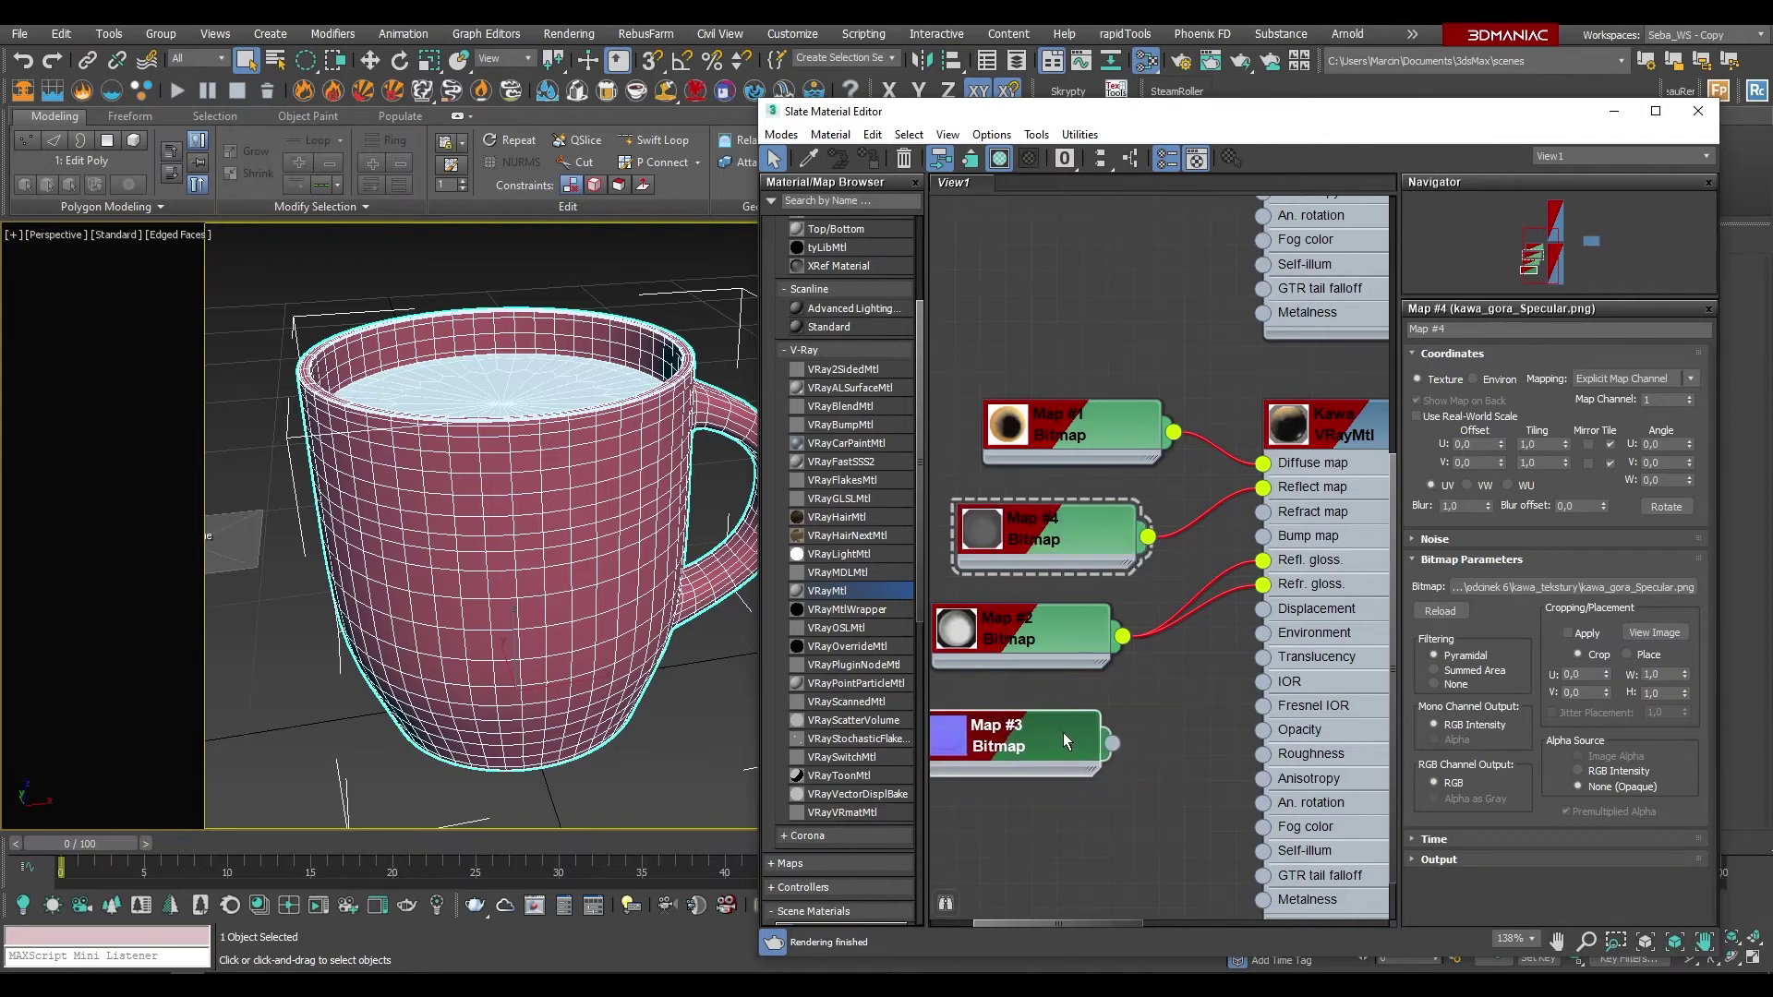
{"action": "double_click", "coordinate": [962, 749]}
{"action": "scroll", "coordinate": [985, 863], "scroll_direction": "up", "scroll_amount": 2}
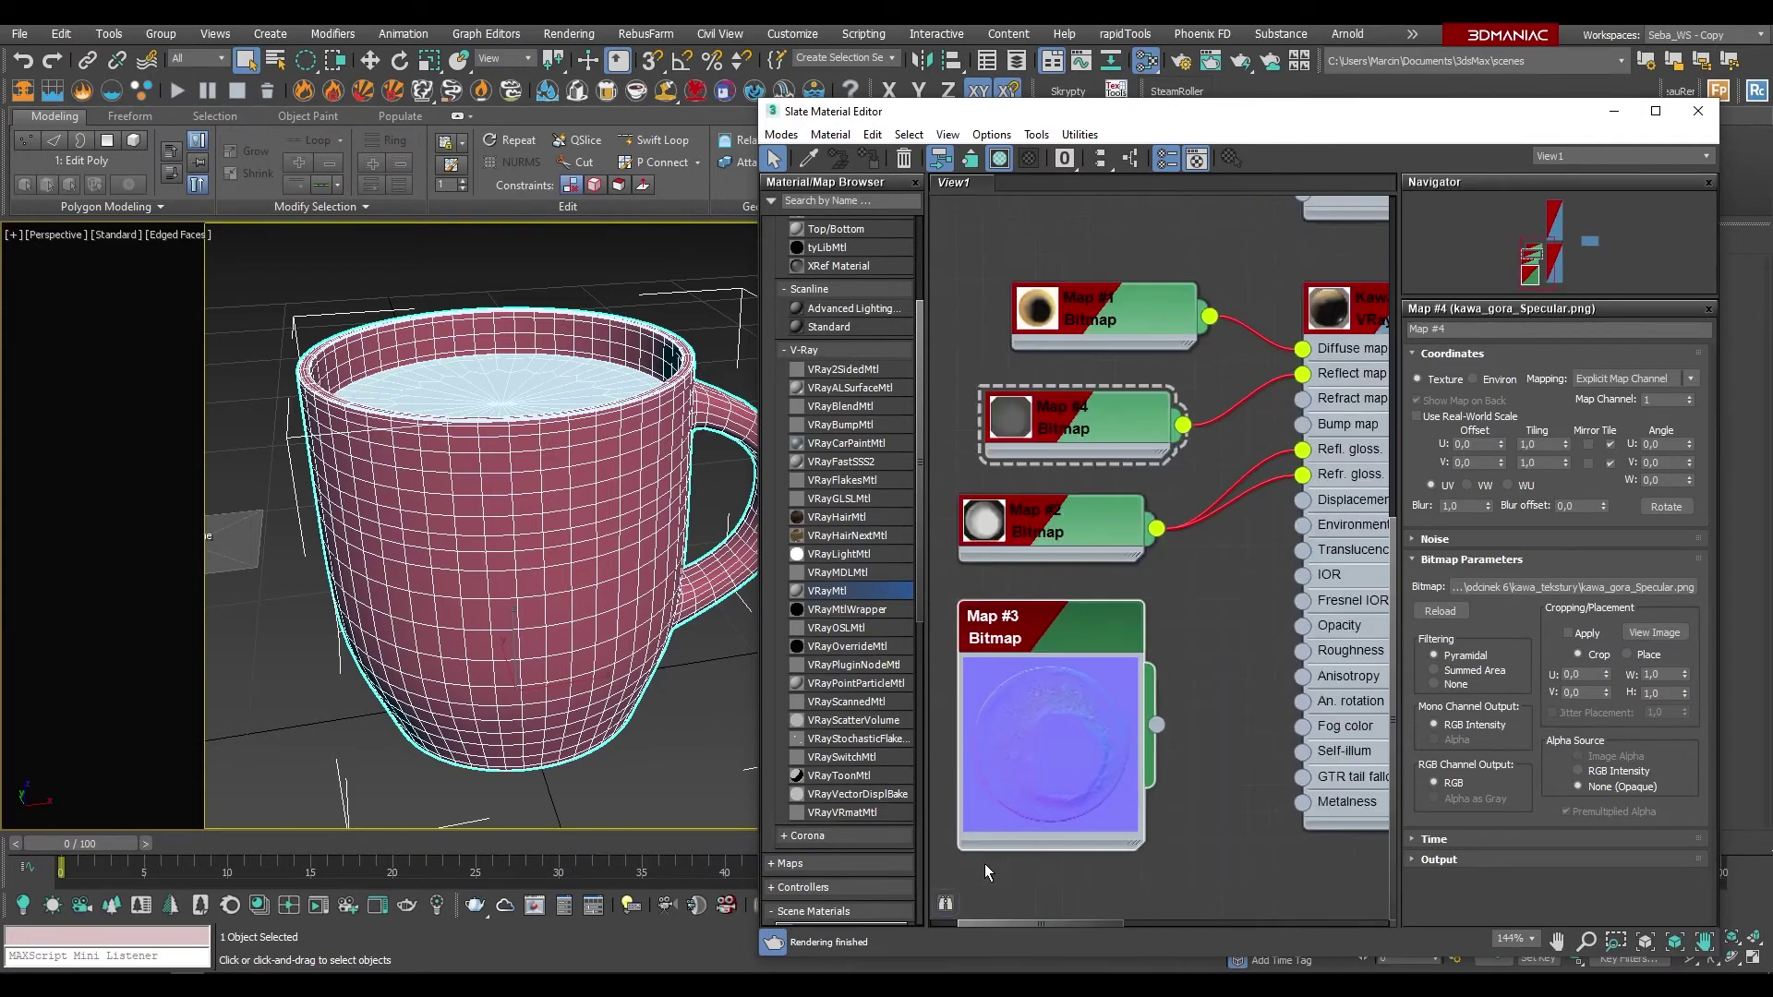
{"action": "scroll", "coordinate": [1021, 807], "scroll_direction": "up", "scroll_amount": 2}
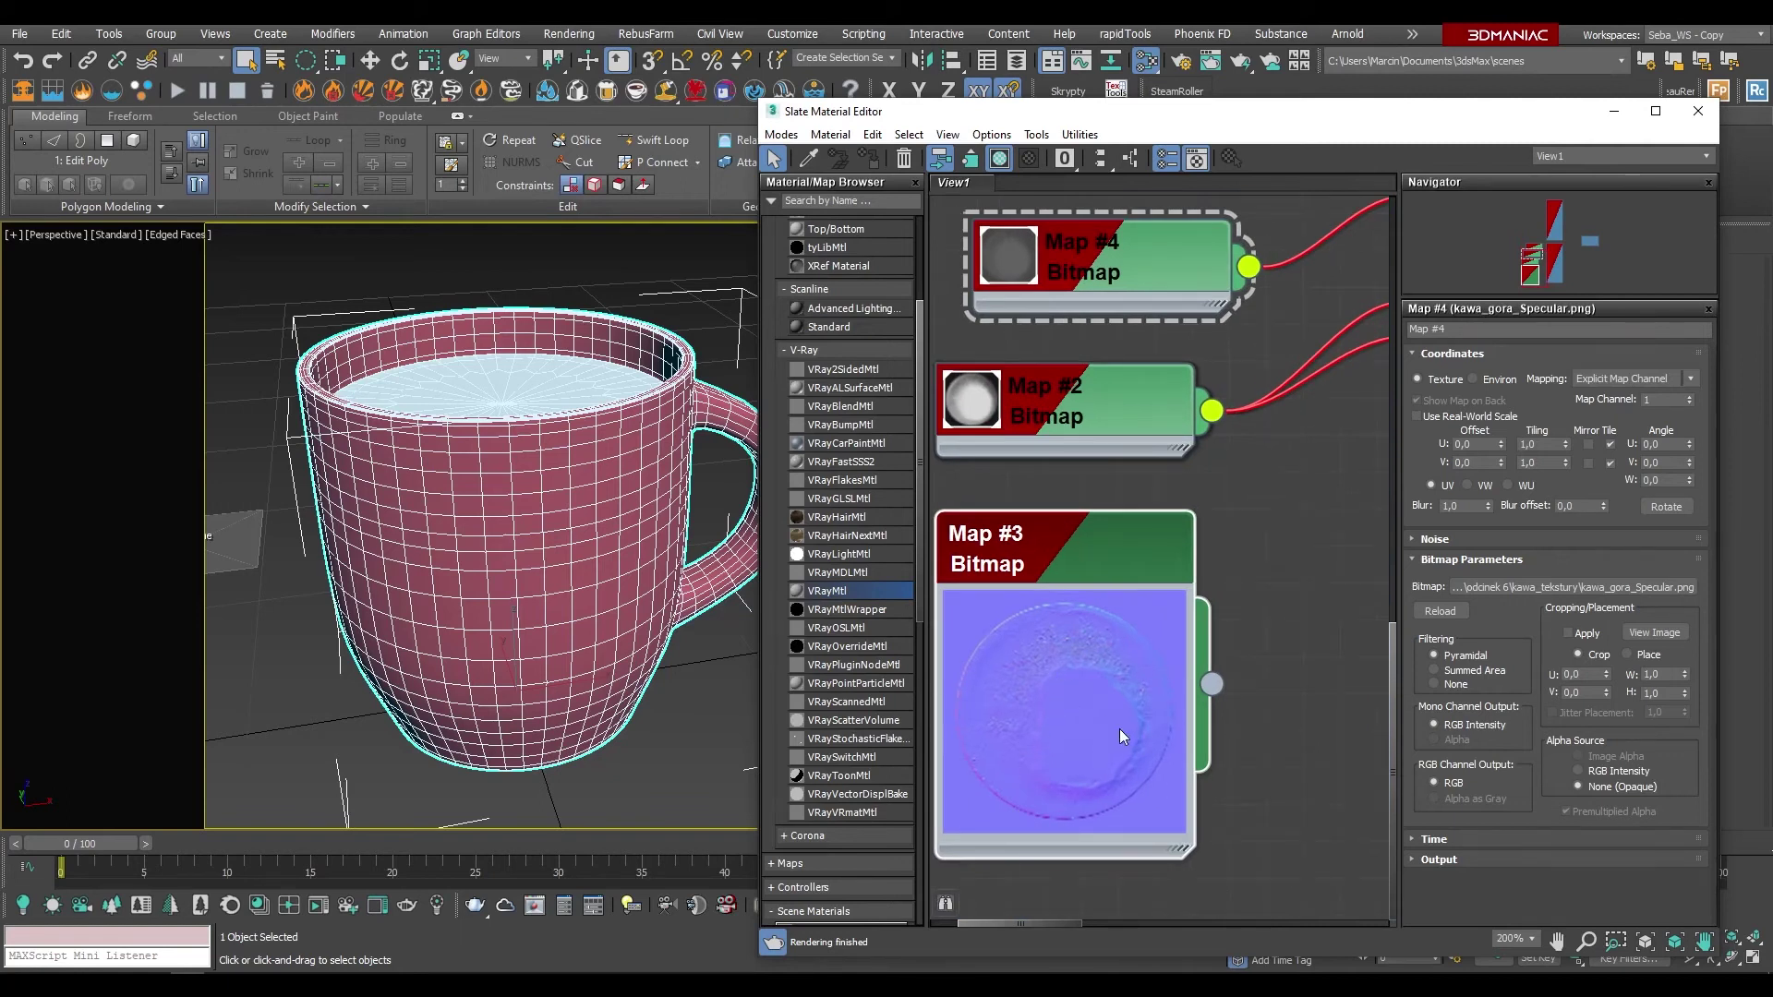
{"action": "double_click", "coordinate": [1027, 672]}
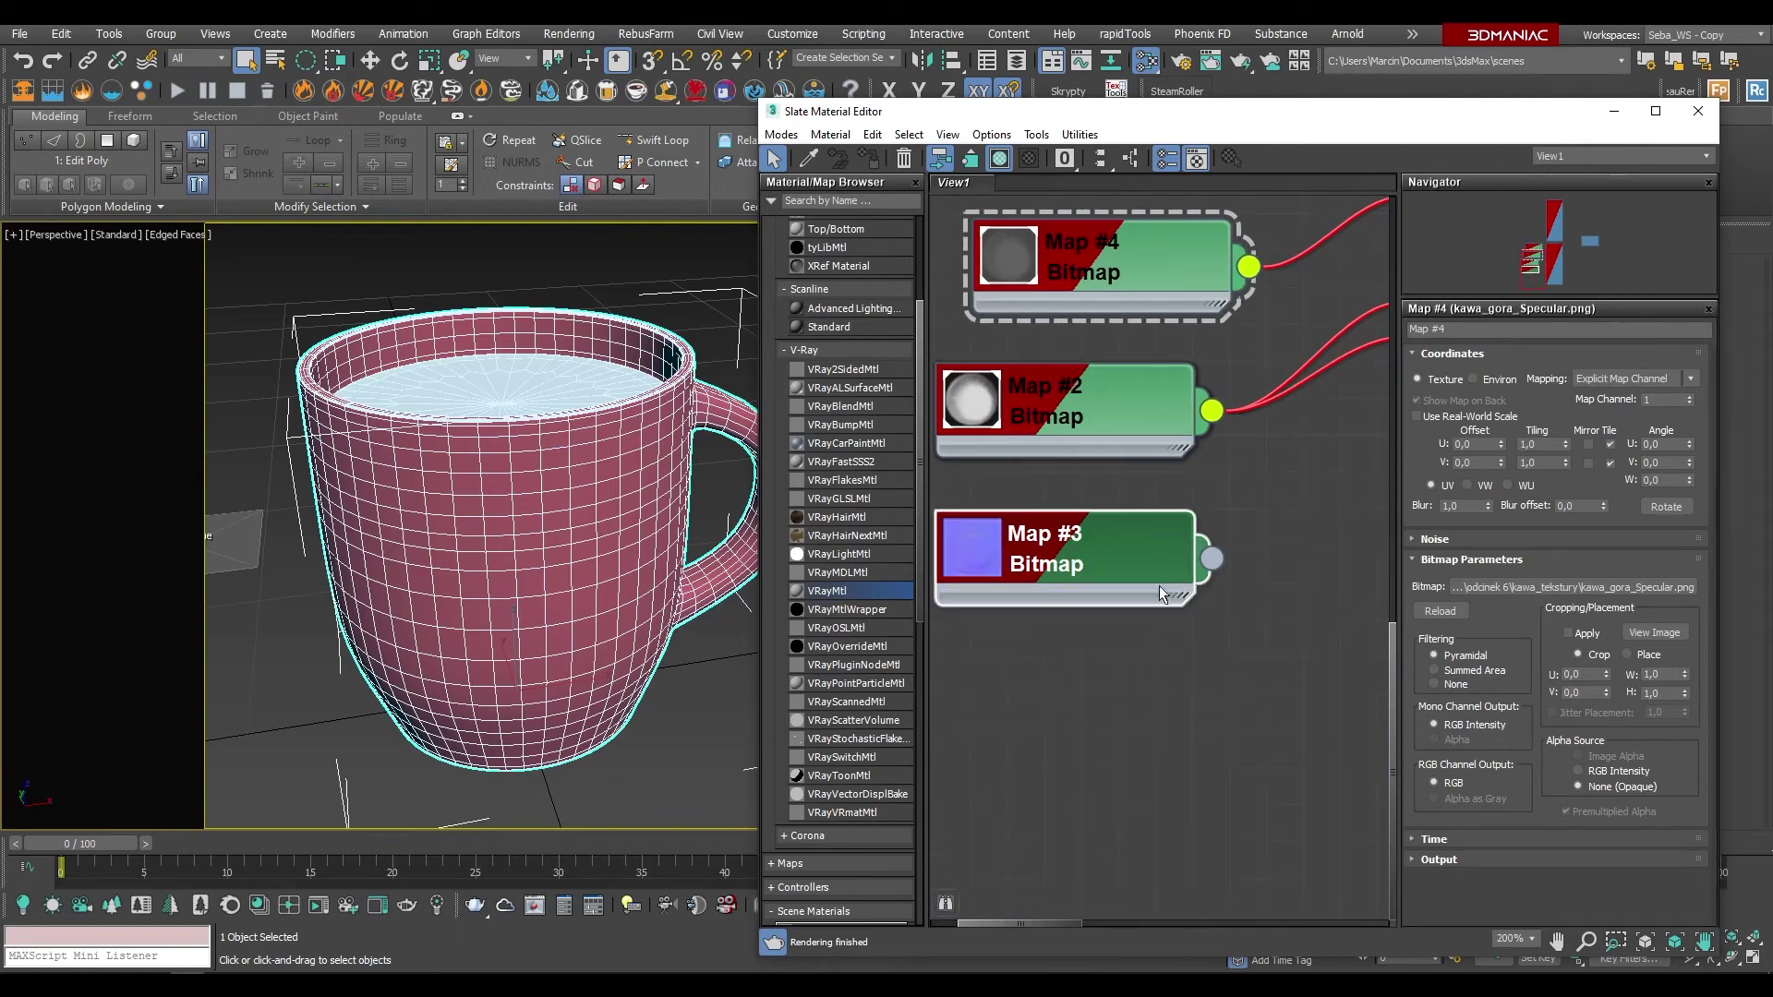
{"action": "left_click_drag", "start_coordinate": [1160, 554], "coordinate": [1063, 550]}
{"action": "scroll", "coordinate": [1058, 552], "scroll_direction": "down", "scroll_amount": 5}
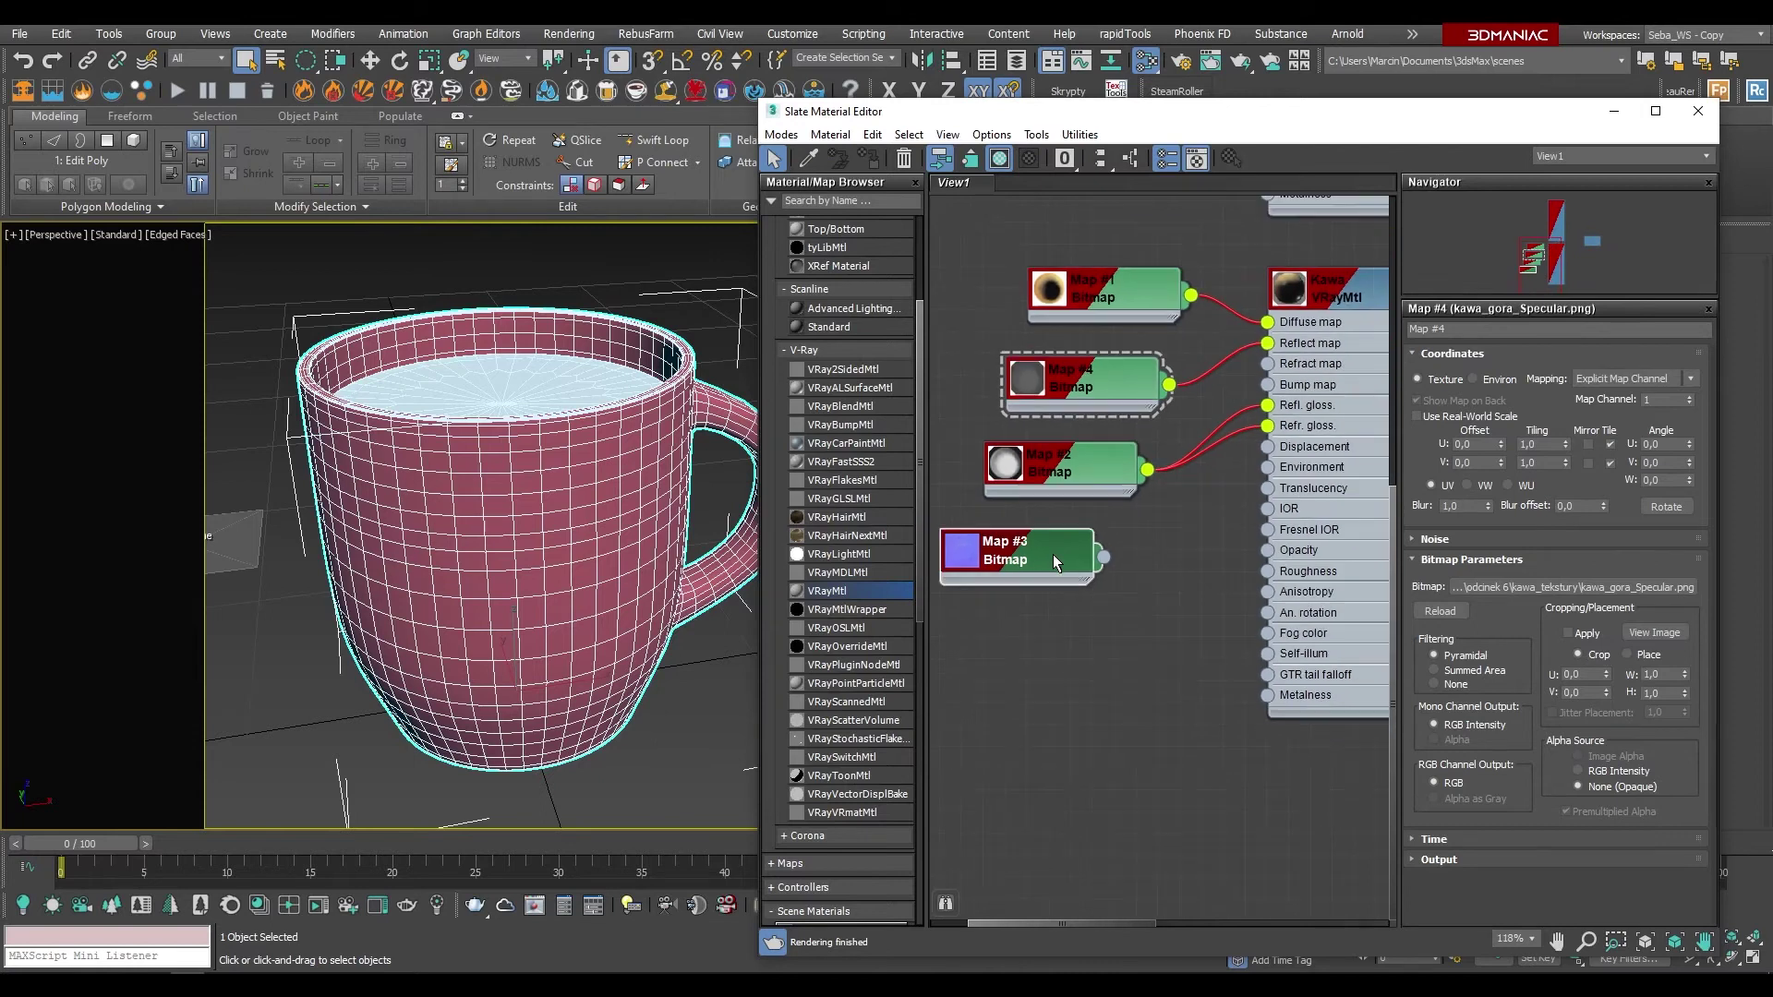
{"action": "left_click_drag", "start_coordinate": [1091, 613], "coordinate": [1040, 666]}
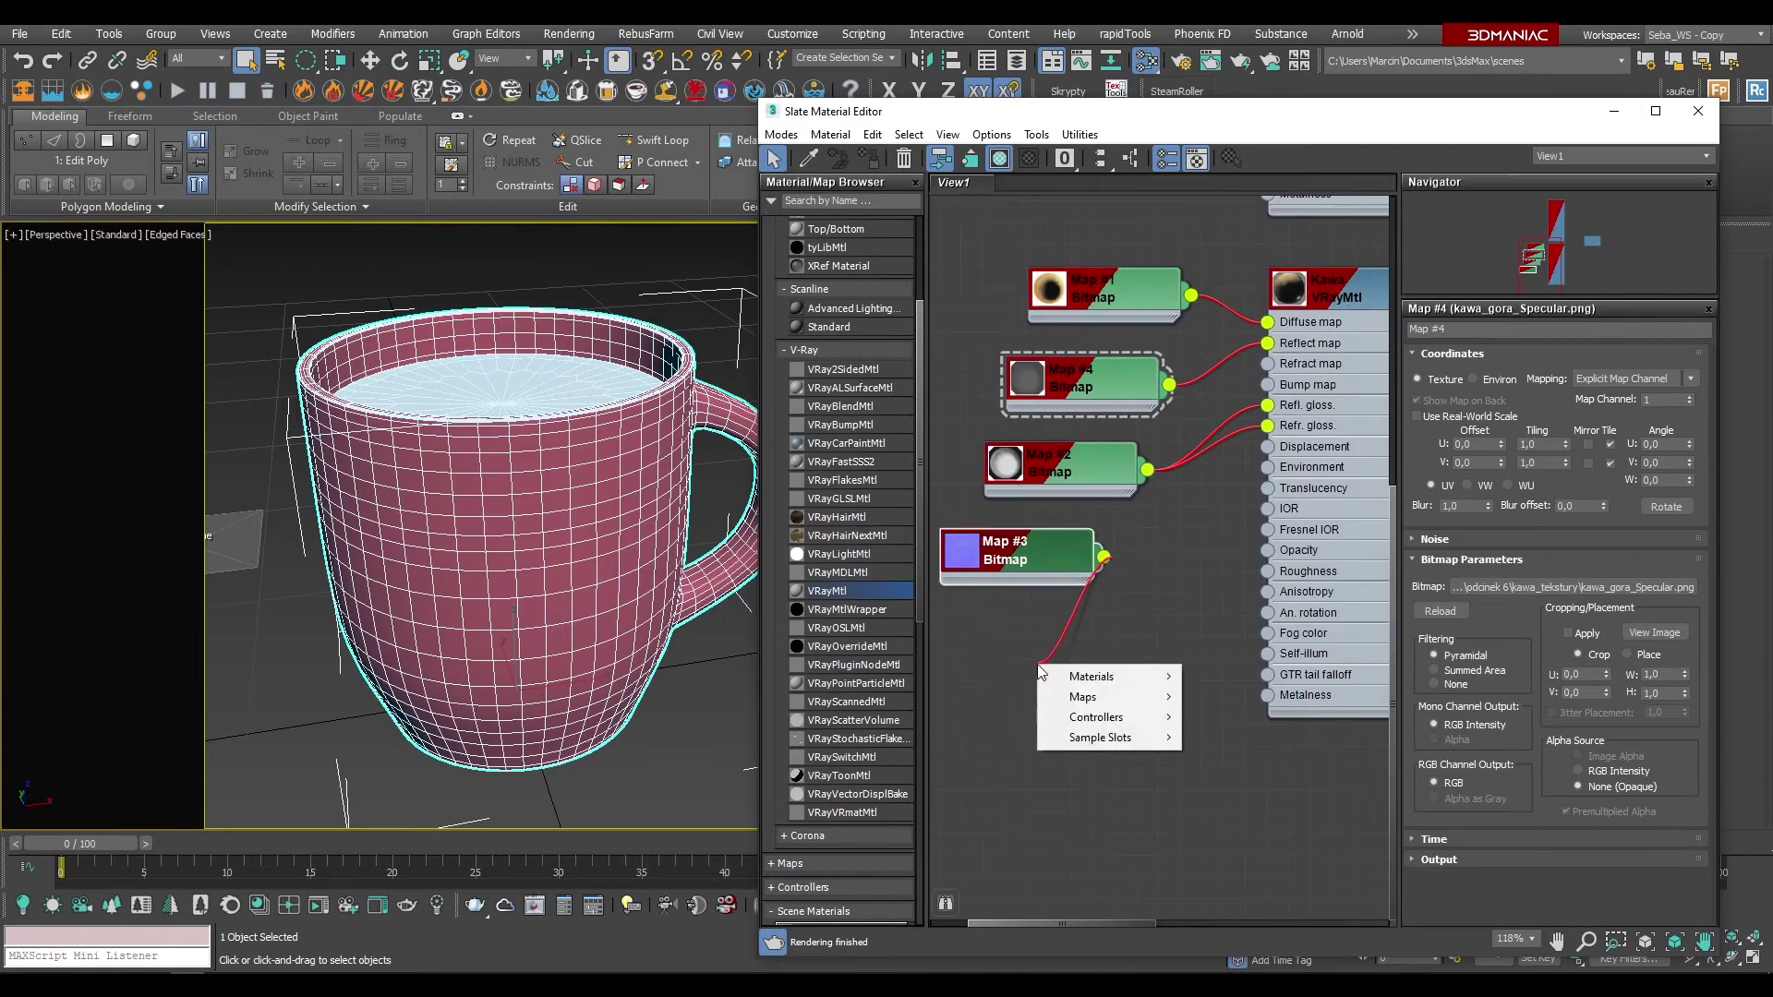
Step: Feed Map #3 into a new VRayNormalMap and wire it to Kawa's Bump map
{"action": "mouse_move", "coordinate": [1083, 696]}
{"action": "left_click", "coordinate": [1379, 557]}
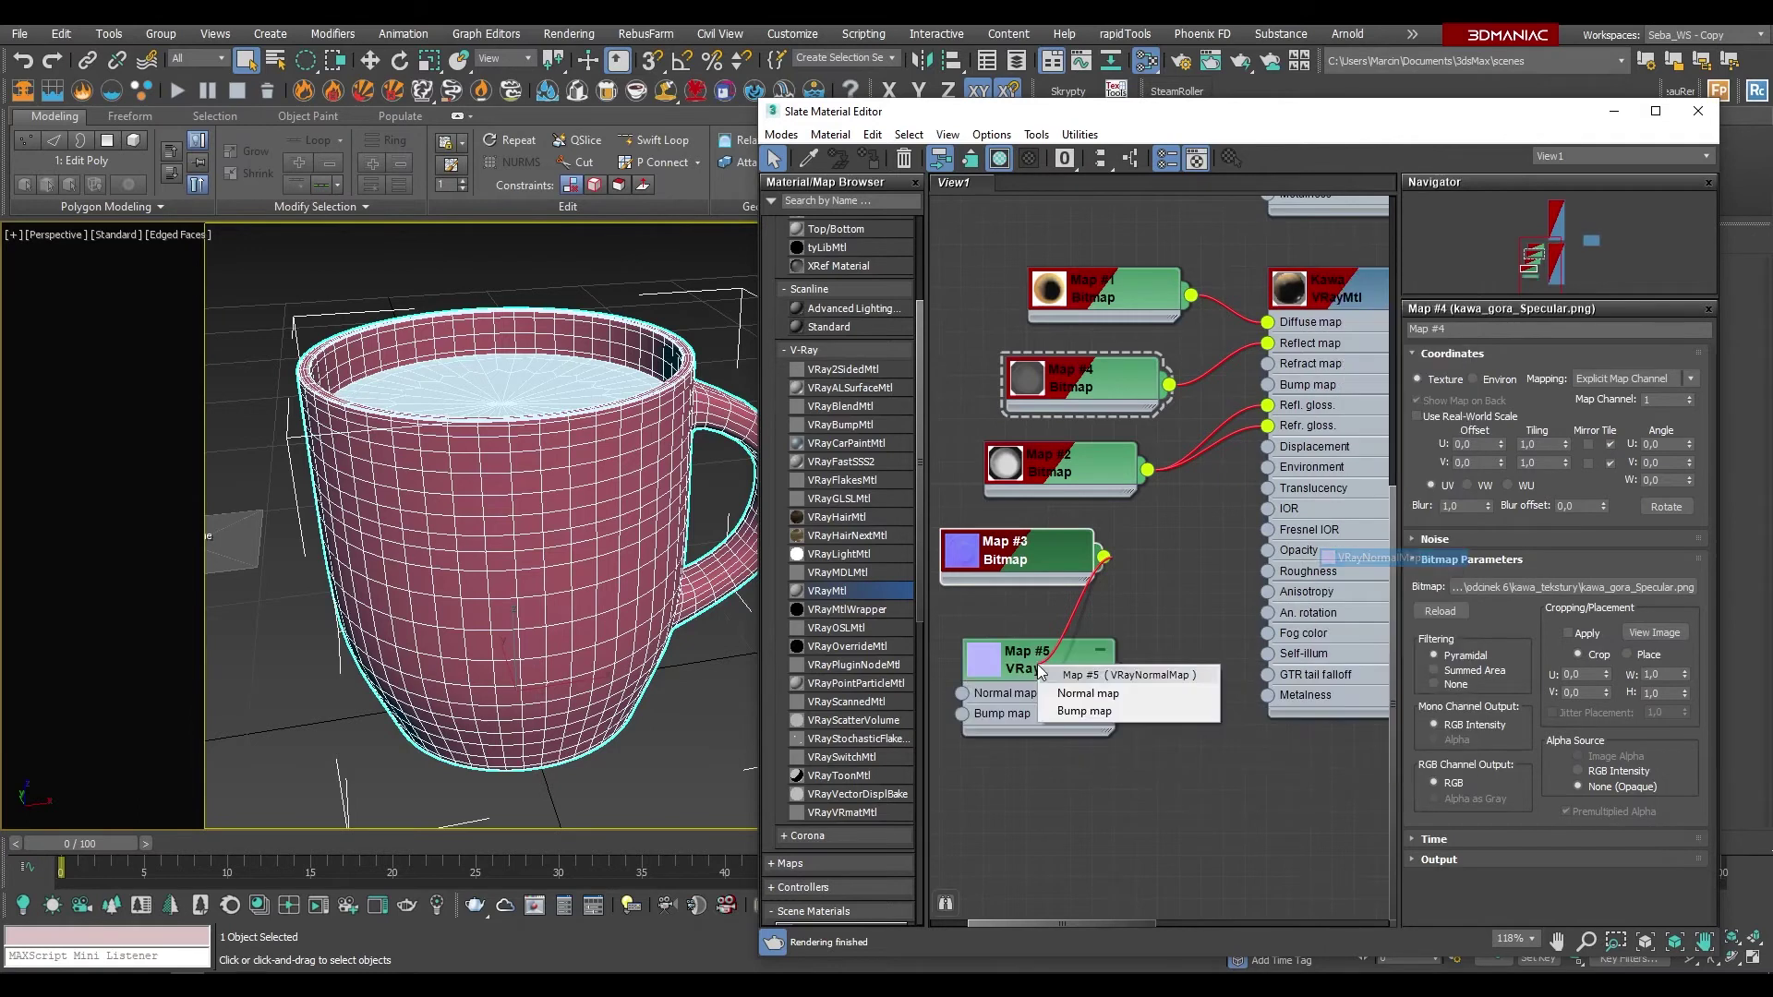
{"action": "left_click", "coordinate": [1076, 693]}
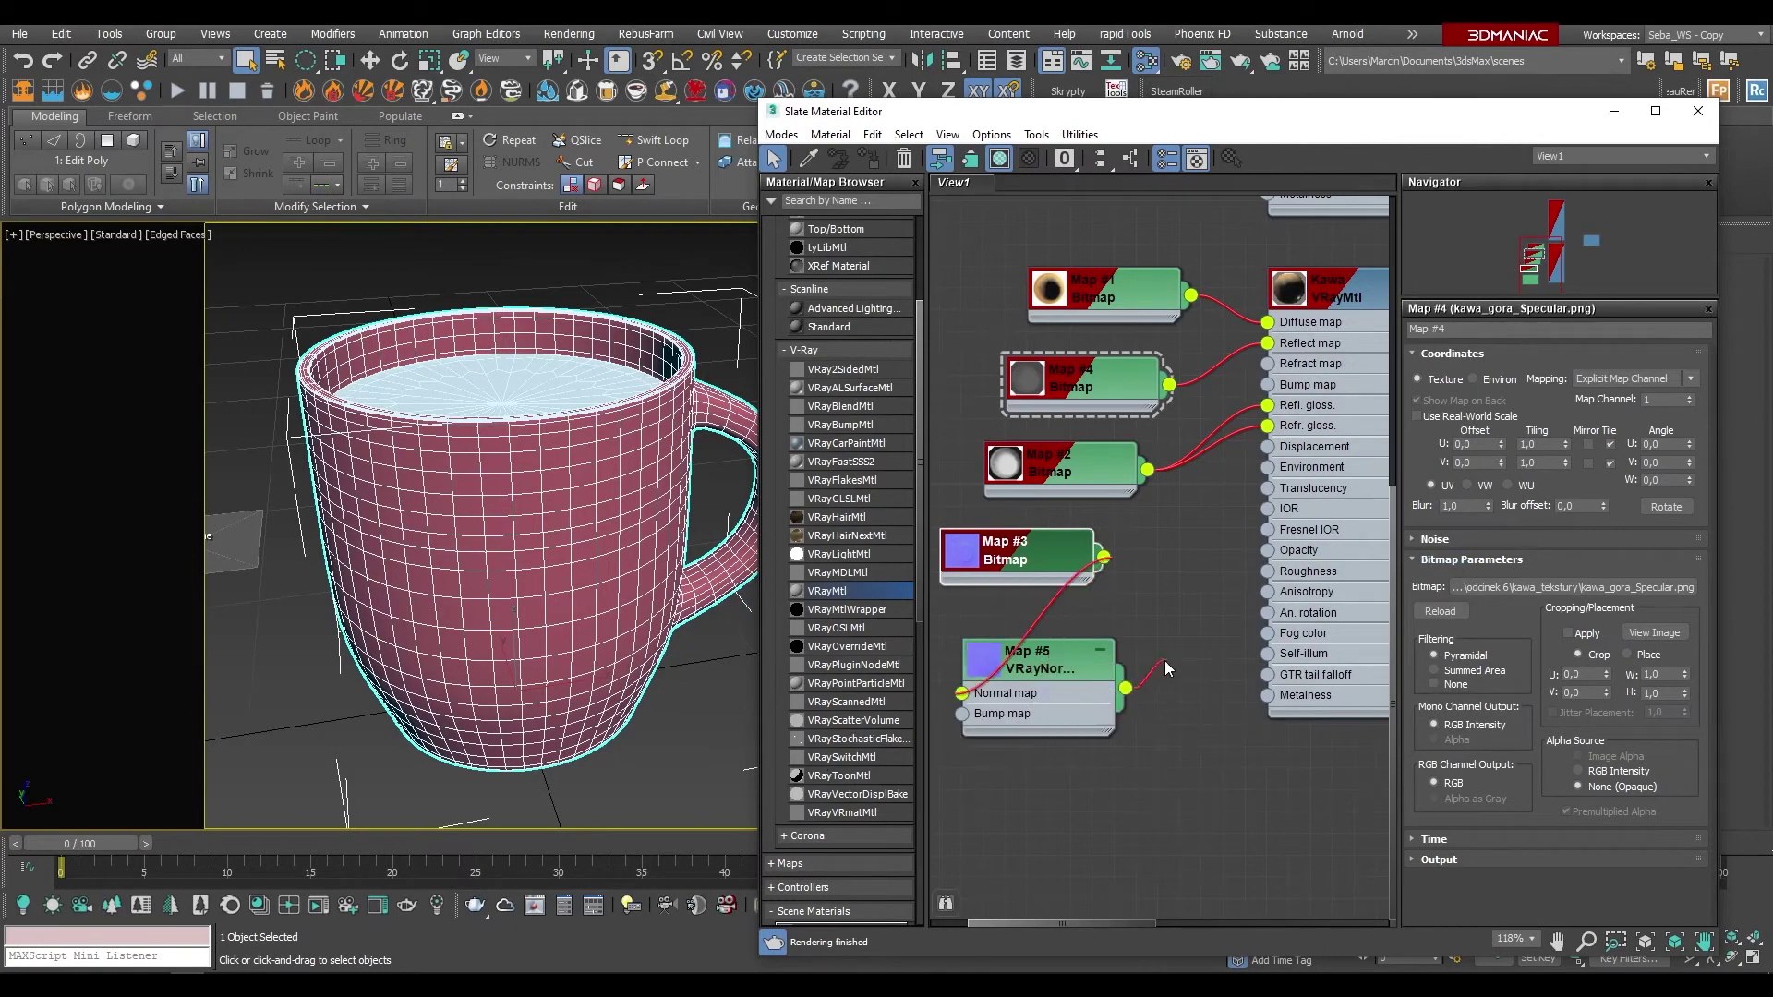
{"action": "left_click_drag", "start_coordinate": [1240, 547], "coordinate": [1267, 385]}
{"action": "double_click", "coordinate": [1335, 297]}
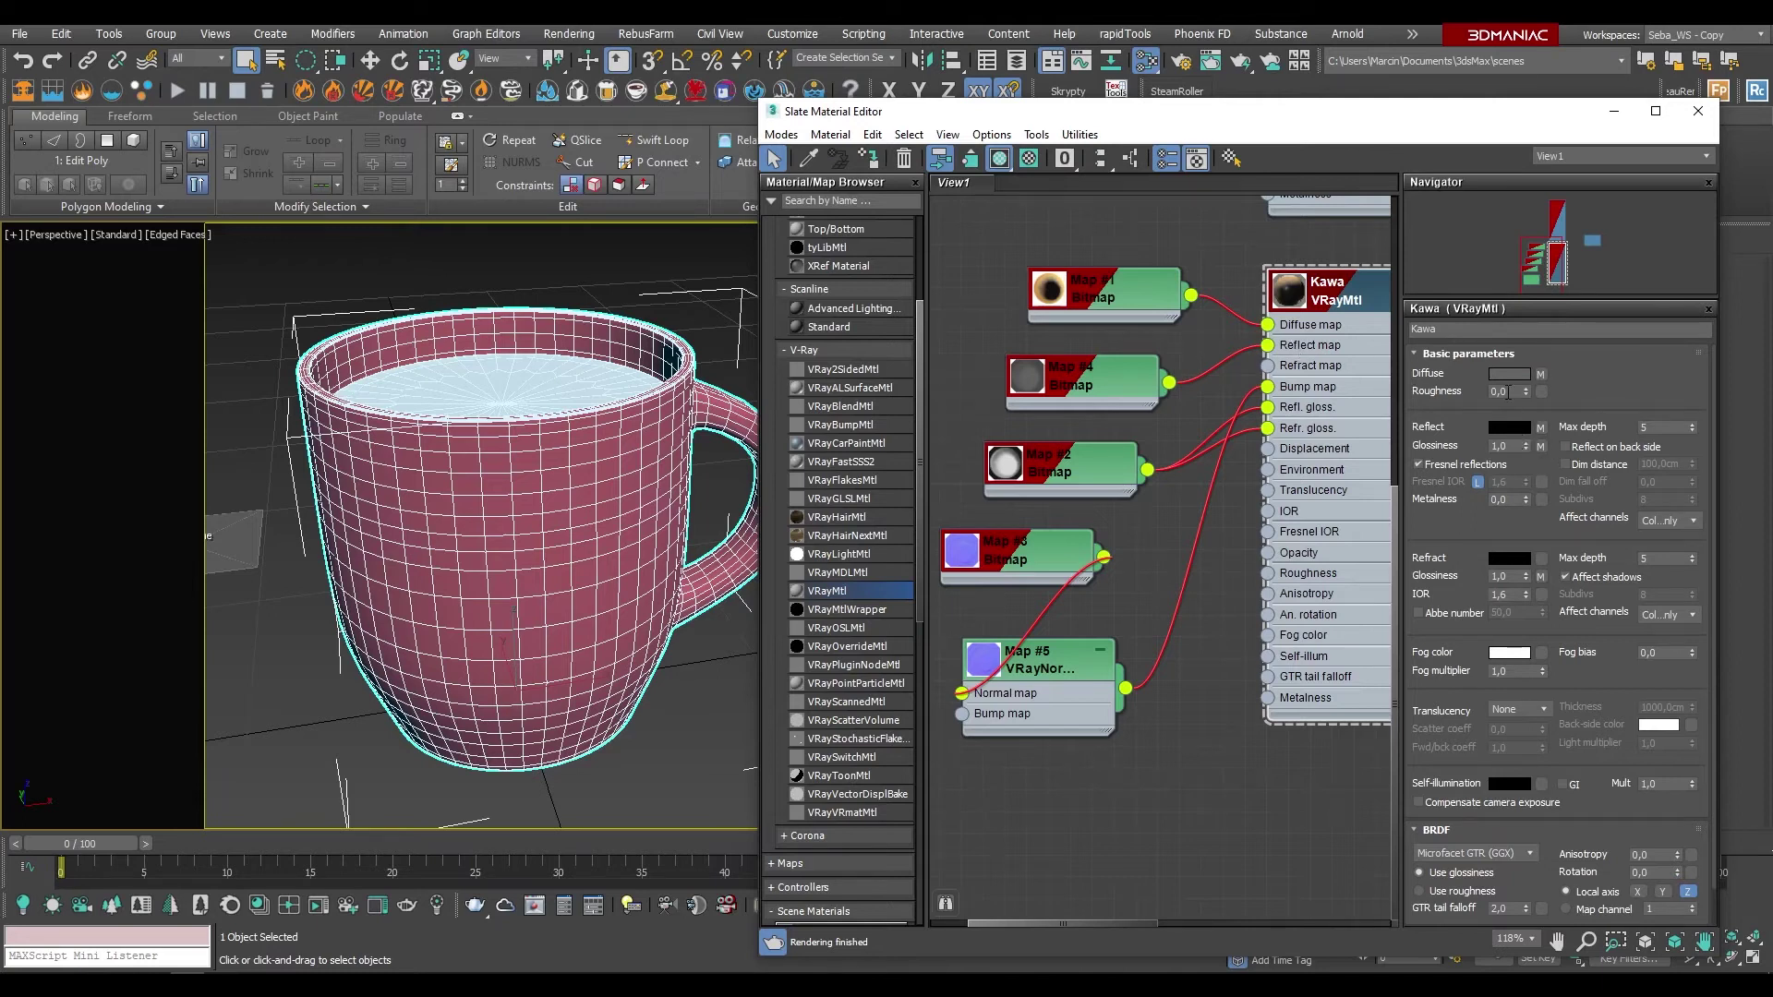
{"action": "double_click", "coordinate": [1309, 314]}
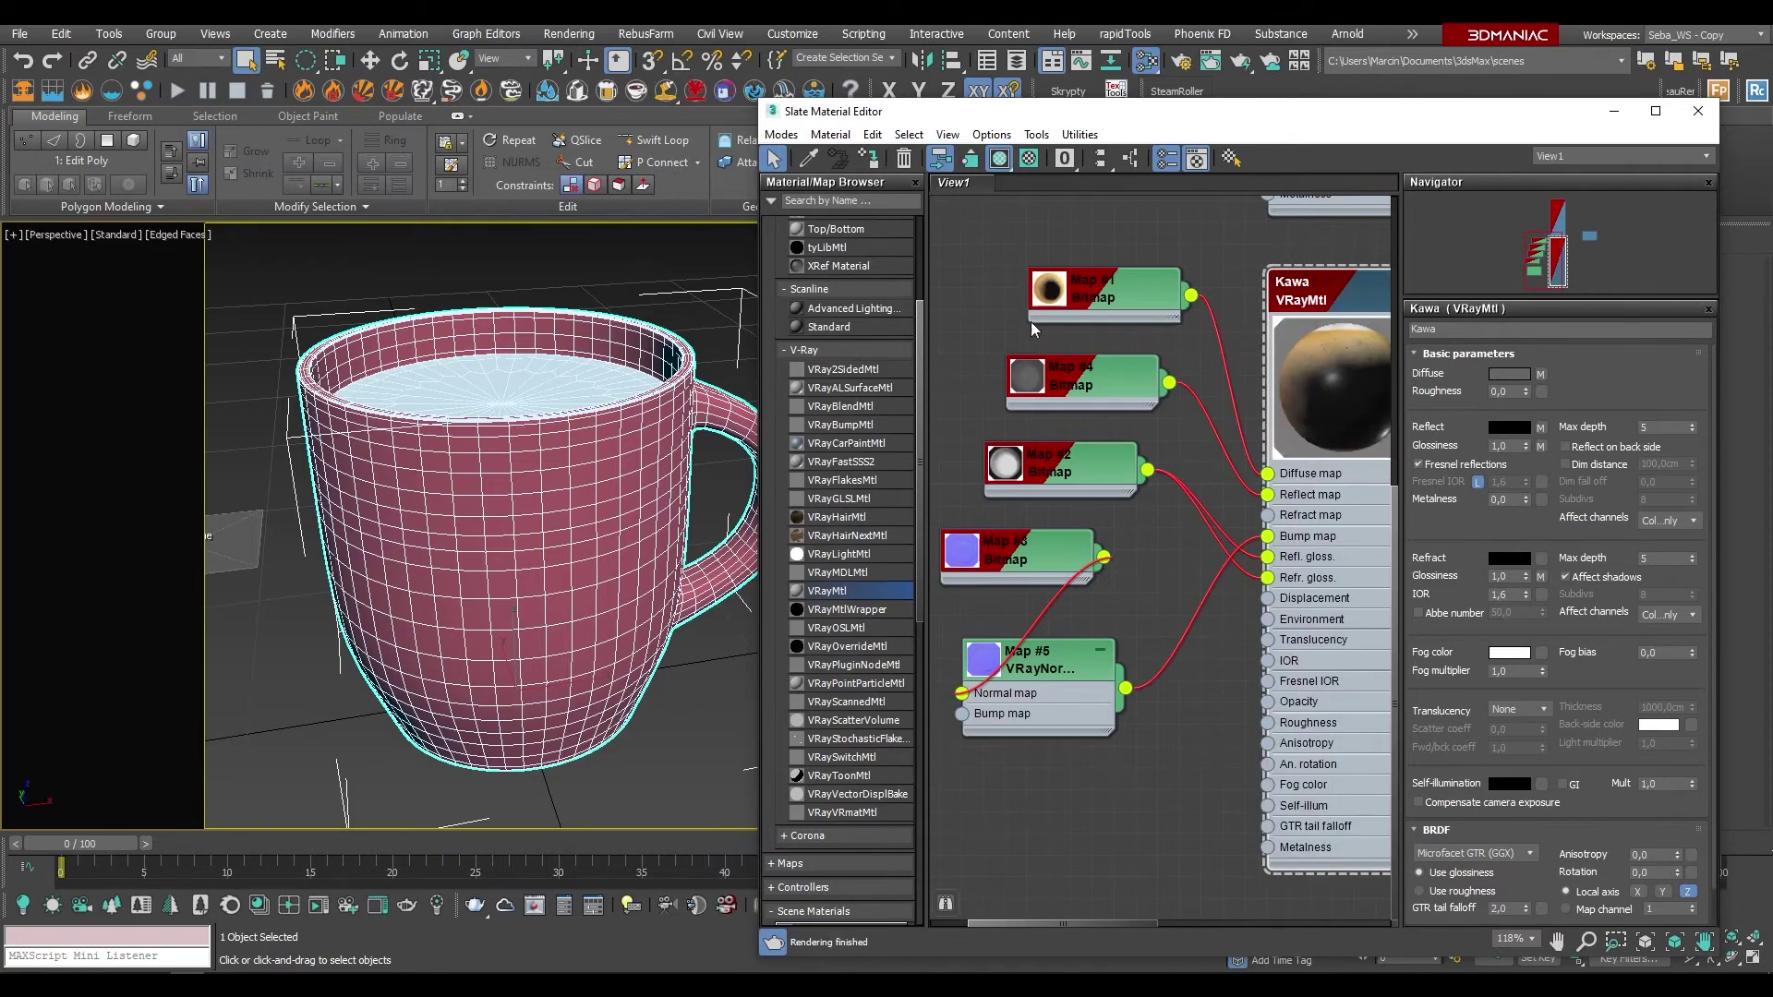
Step: Set the Kawa material's bump amount to 100
{"action": "scroll", "coordinate": [1207, 363], "scroll_direction": "down", "scroll_amount": 2}
{"action": "scroll", "coordinate": [1310, 391], "scroll_direction": "up", "scroll_amount": 2}
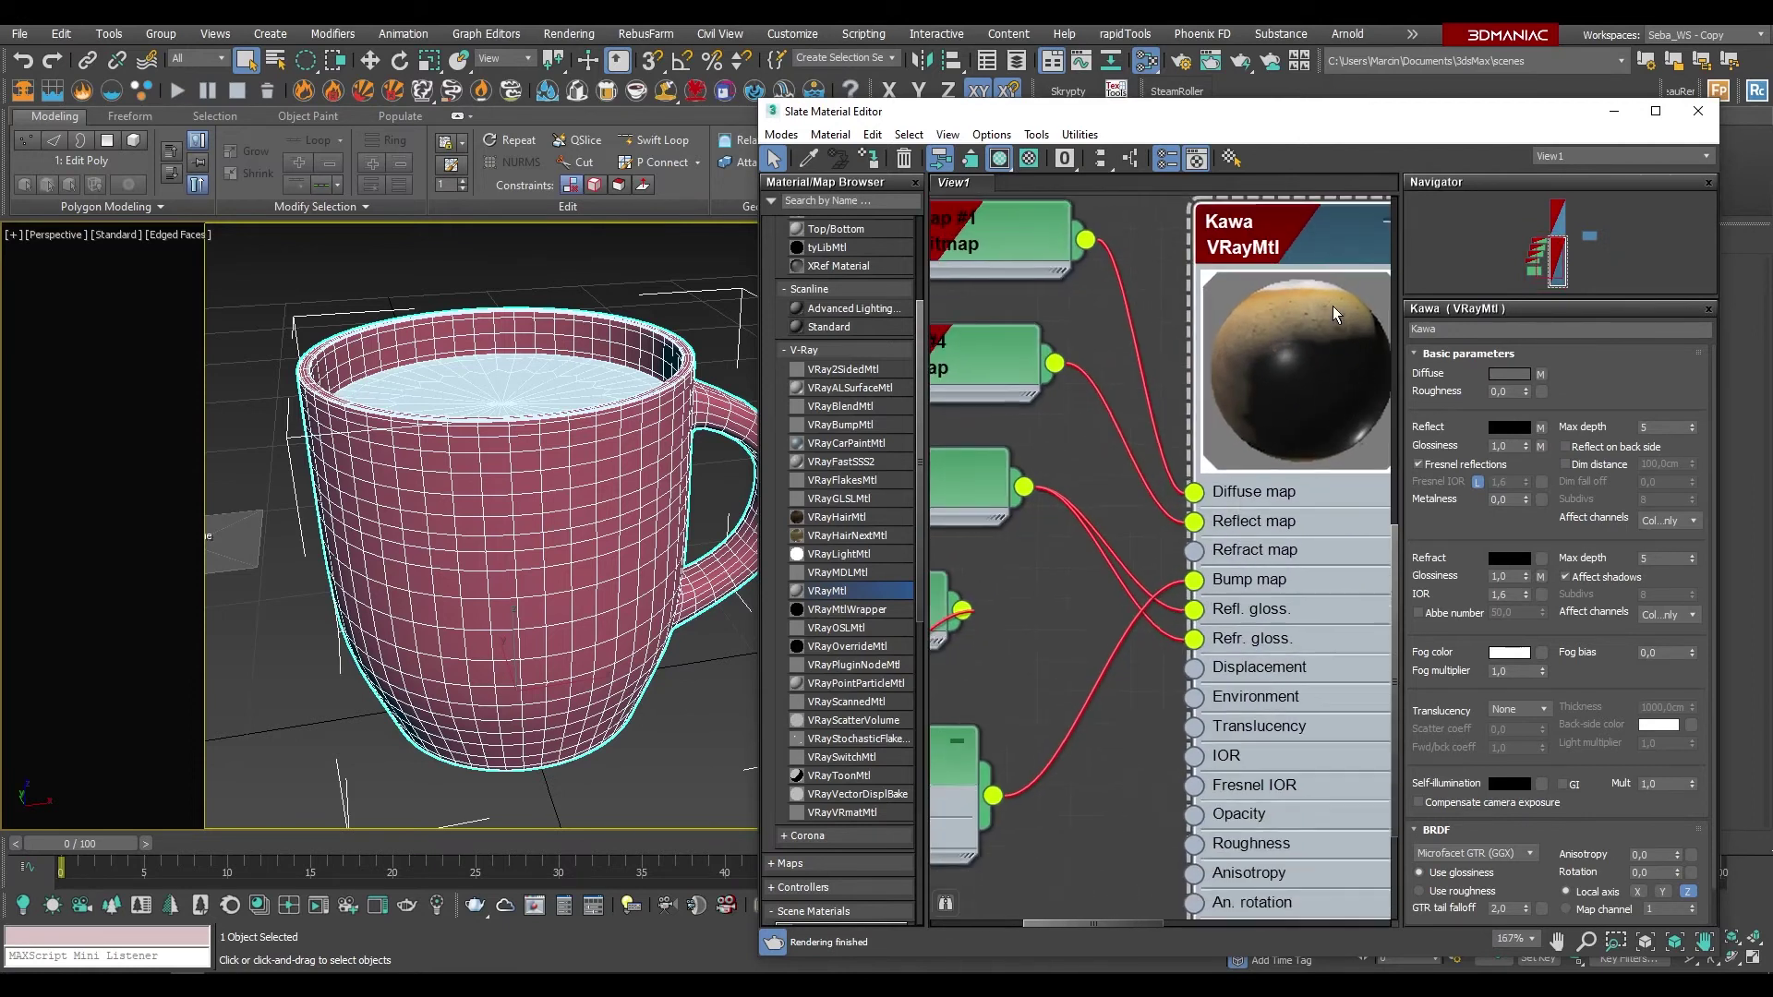
{"action": "scroll", "coordinate": [1332, 309], "scroll_direction": "down", "scroll_amount": 3}
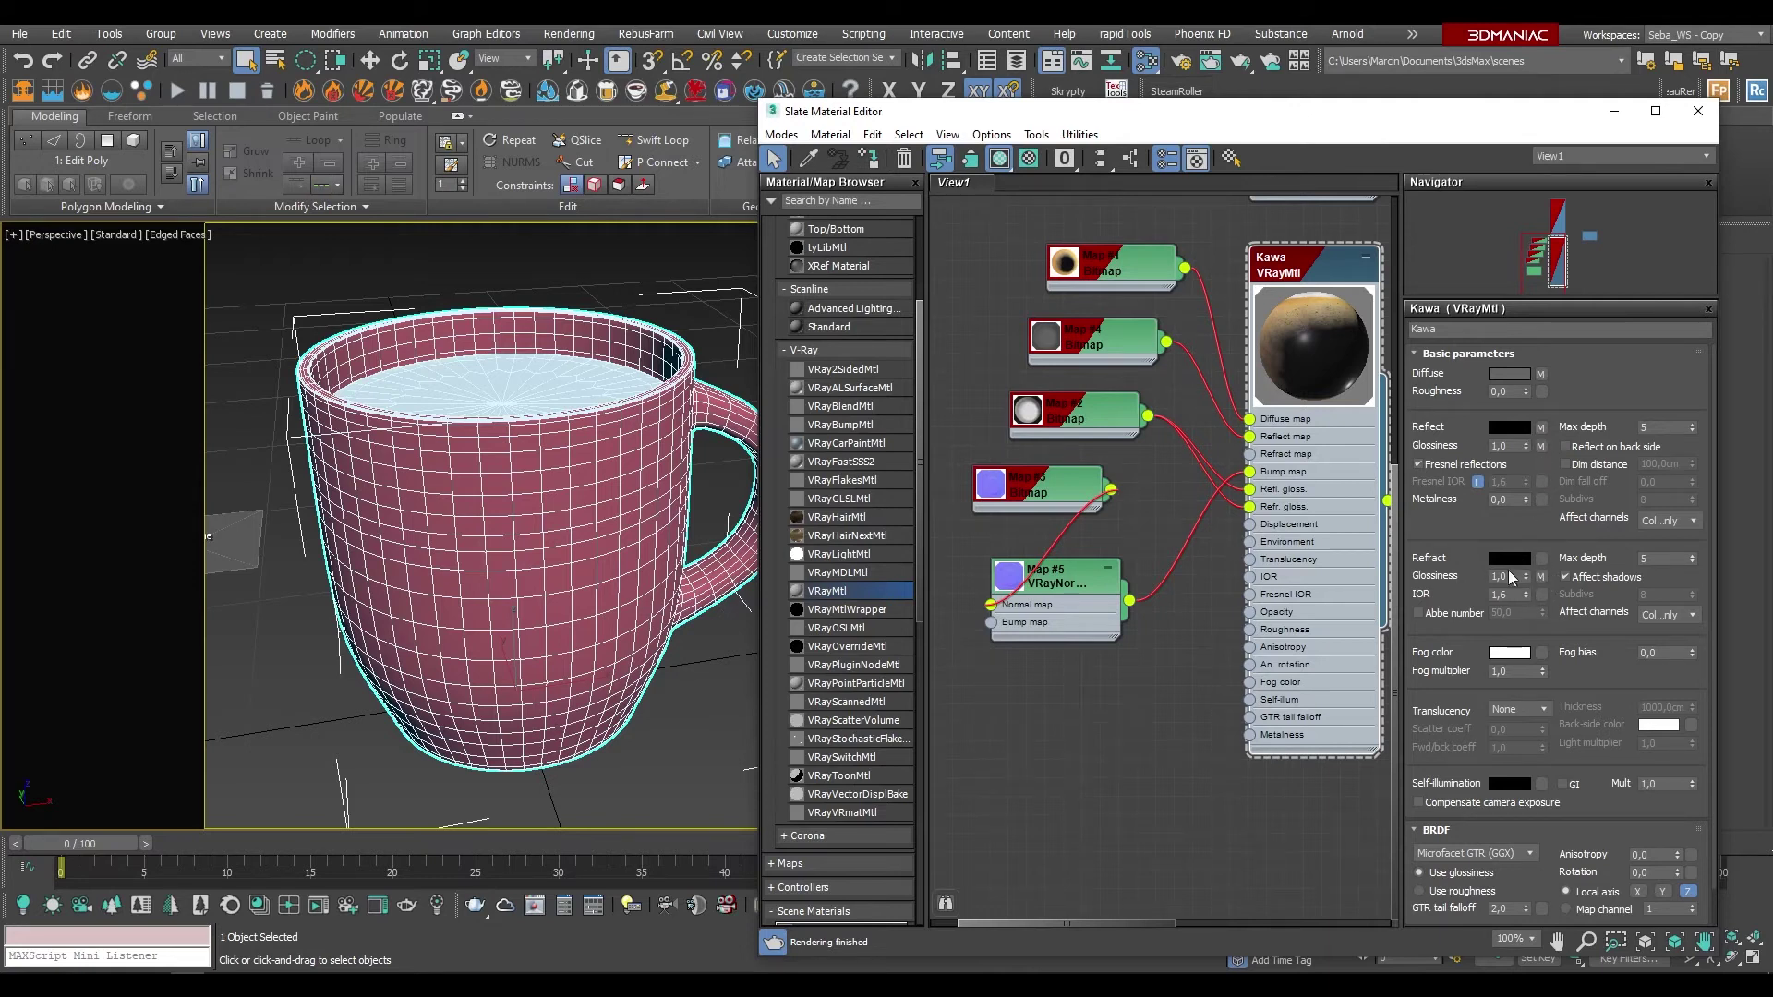
{"action": "scroll", "coordinate": [1503, 546], "scroll_direction": "down", "scroll_amount": 1}
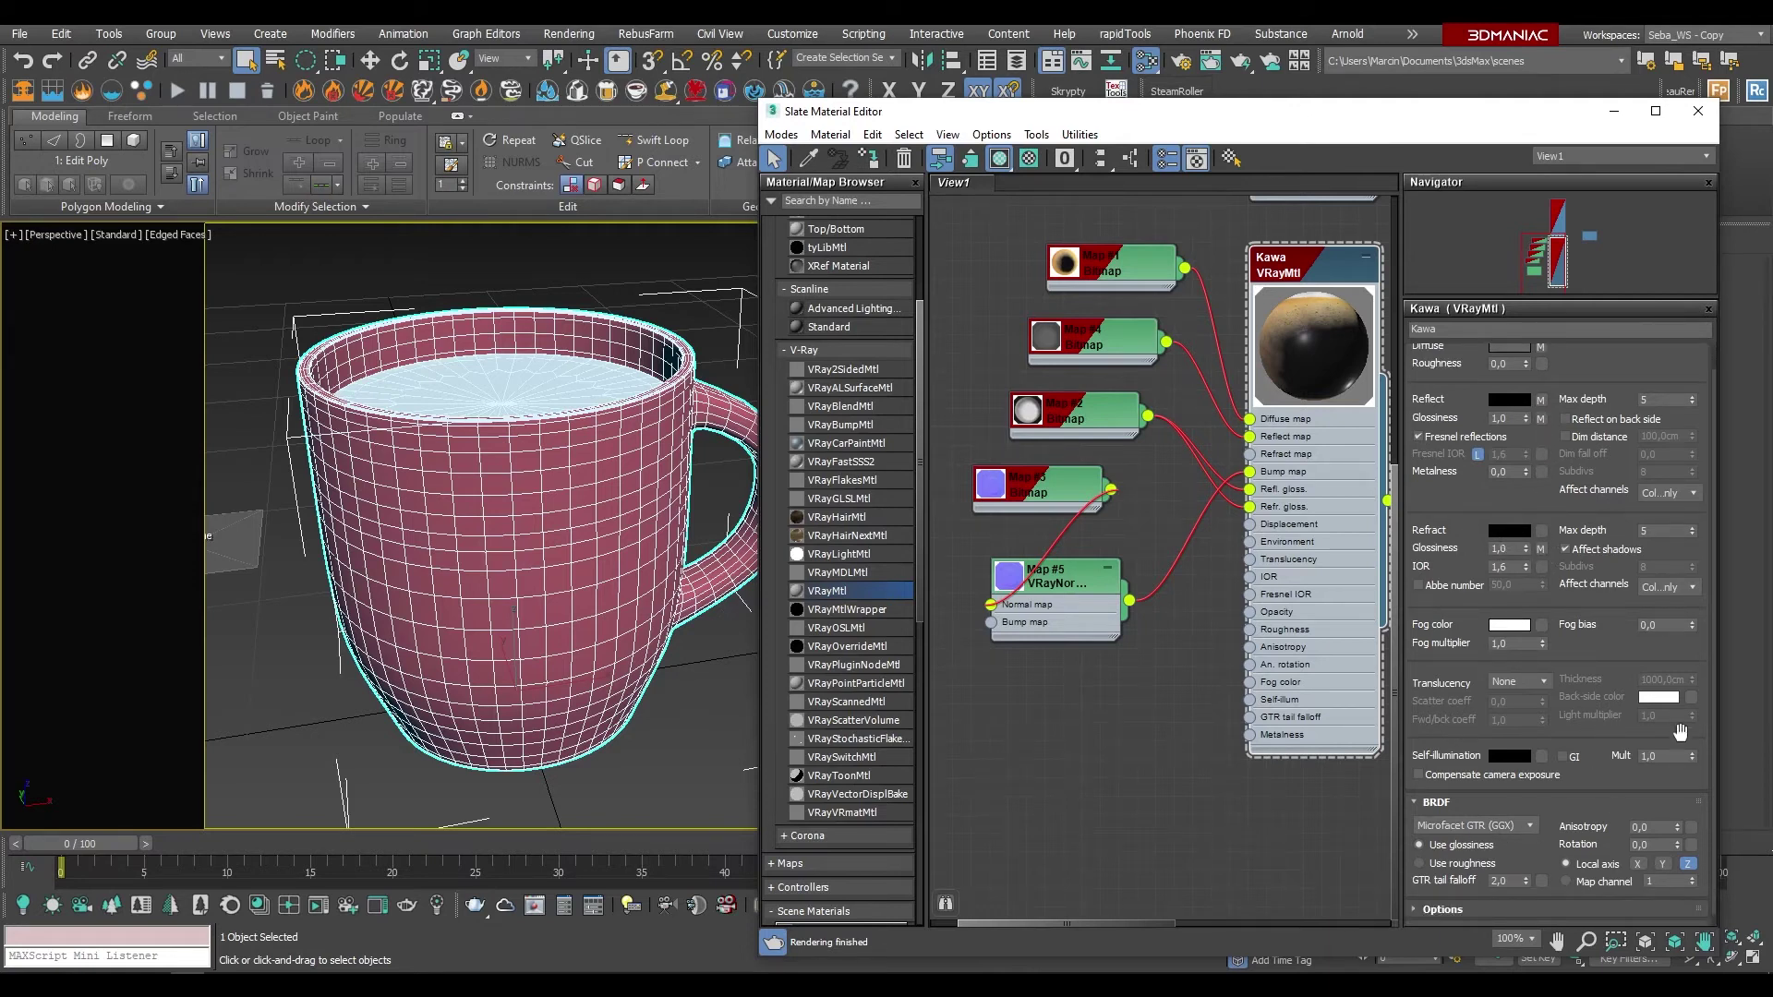
{"action": "scroll", "coordinate": [1438, 914], "scroll_direction": "down", "scroll_amount": 10}
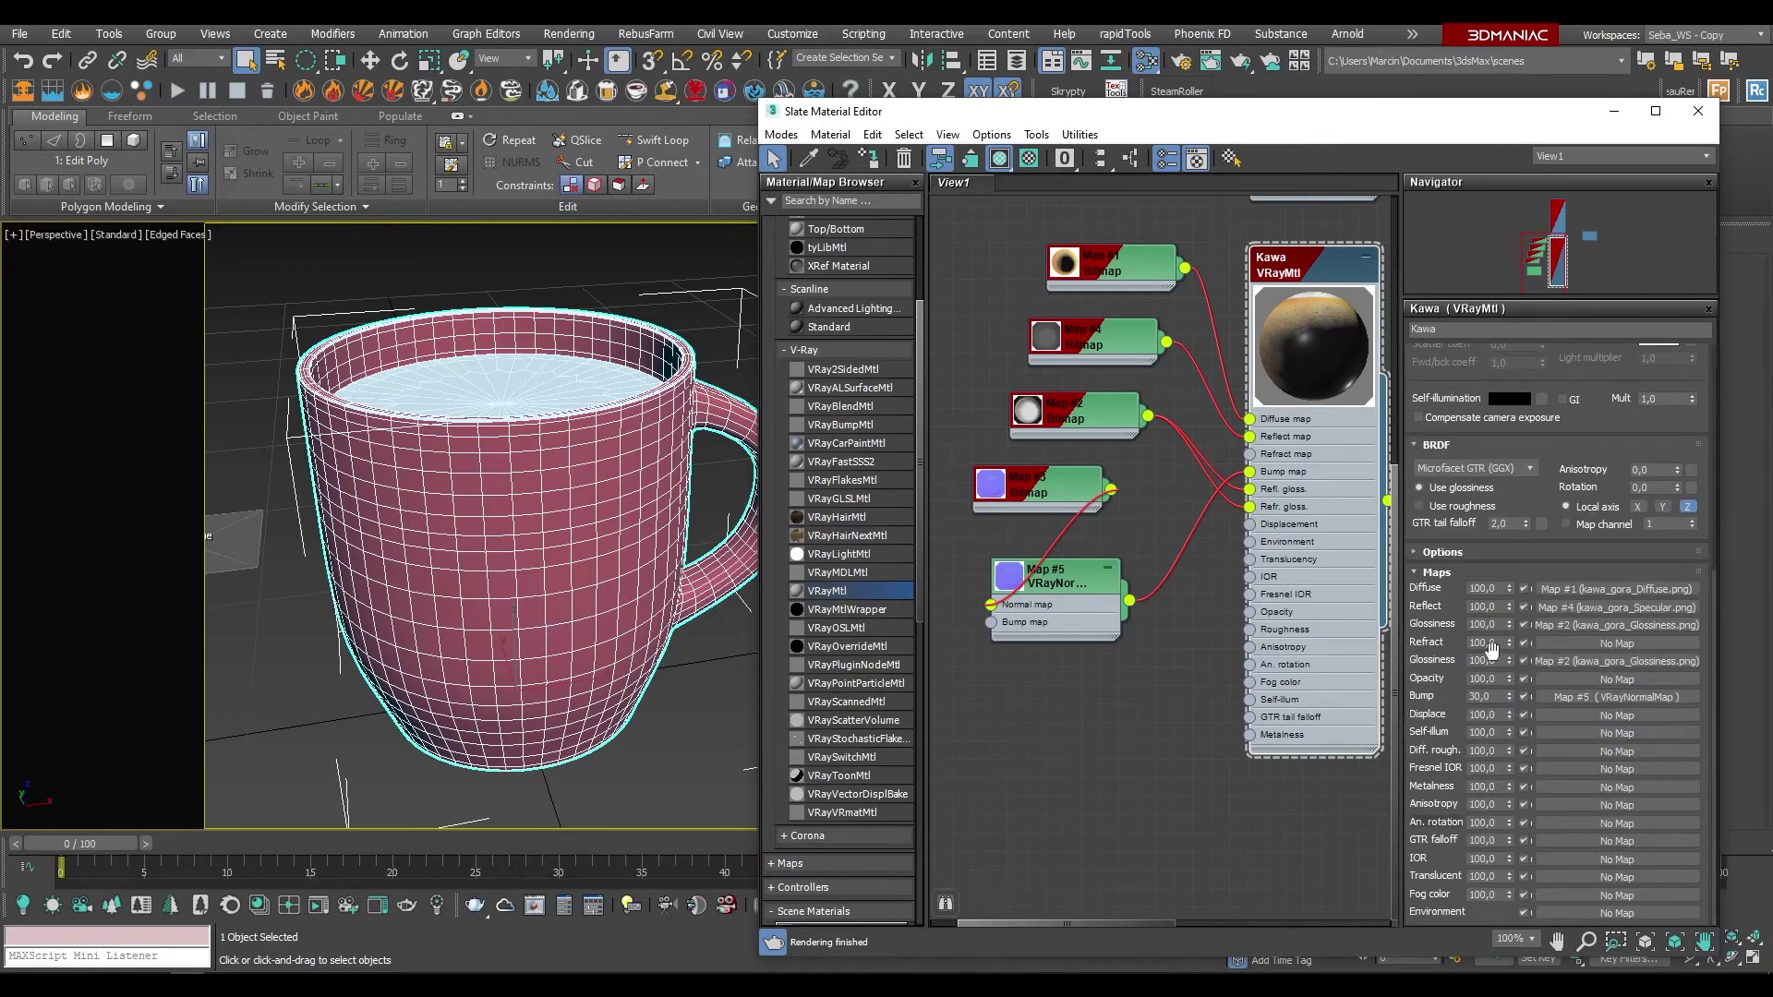
{"action": "left_click", "coordinate": [1493, 697]}
{"action": "key", "text": "Return"}
{"action": "scroll", "coordinate": [1117, 667], "scroll_direction": "down", "scroll_amount": 3}
{"action": "scroll", "coordinate": [1118, 668], "scroll_direction": "down", "scroll_amount": 3}
{"action": "scroll", "coordinate": [1205, 506], "scroll_direction": "up", "scroll_amount": 2}
{"action": "scroll", "coordinate": [1205, 506], "scroll_direction": "up", "scroll_amount": 1}
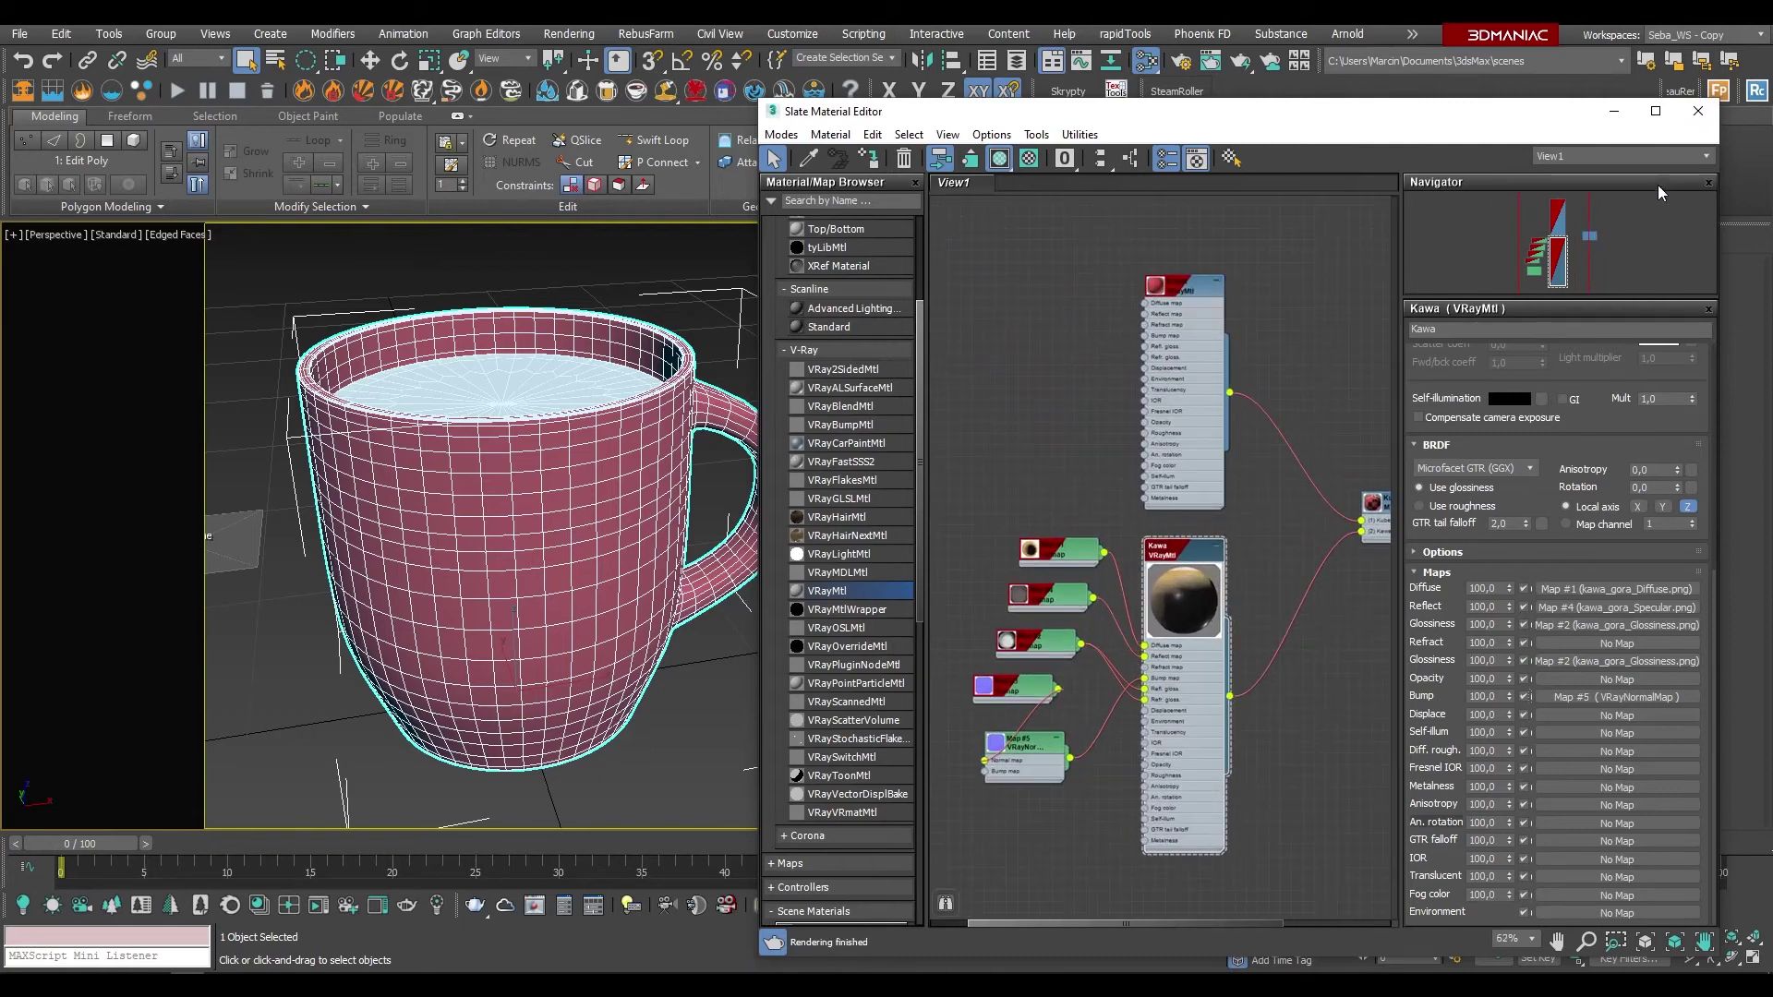
Step: Select the mug's coffee-surface polygons and frame them in the Top view
{"action": "left_click", "coordinate": [1697, 111]}
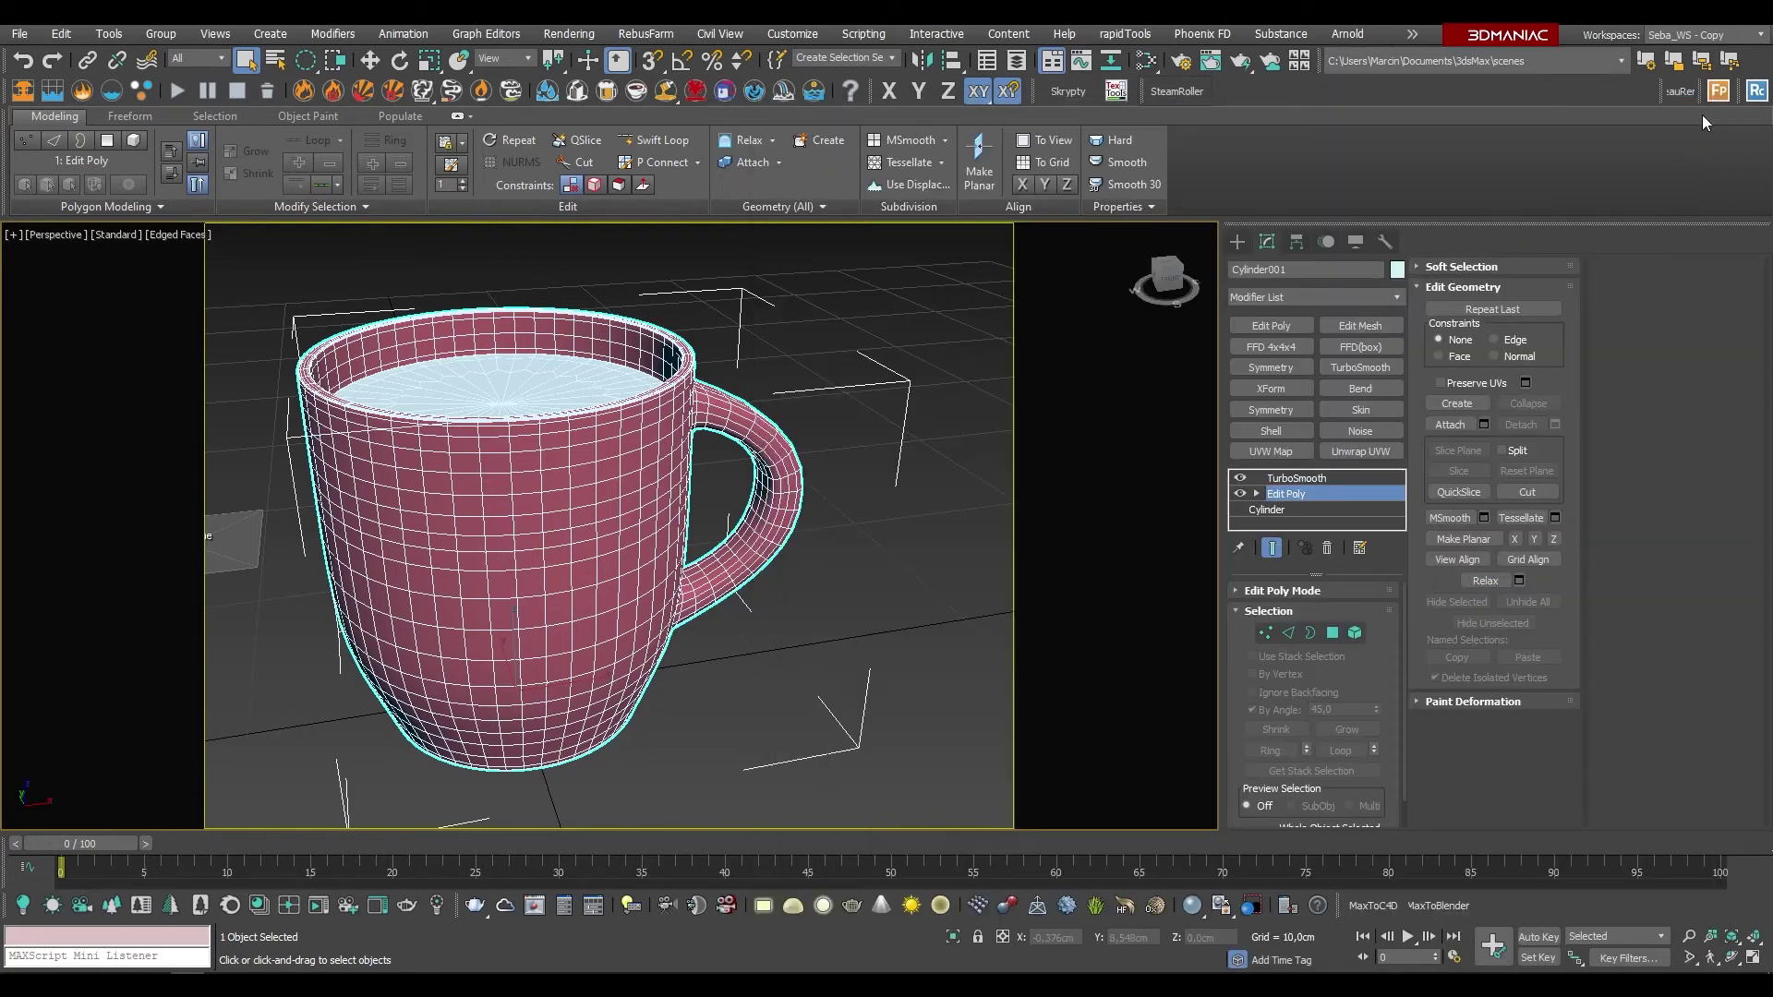
{"action": "middle_click_drag", "start_coordinate": [591, 572], "coordinate": [599, 484], "text": "alt"}
{"action": "left_click", "coordinate": [1332, 632]}
{"action": "key", "text": "z"}
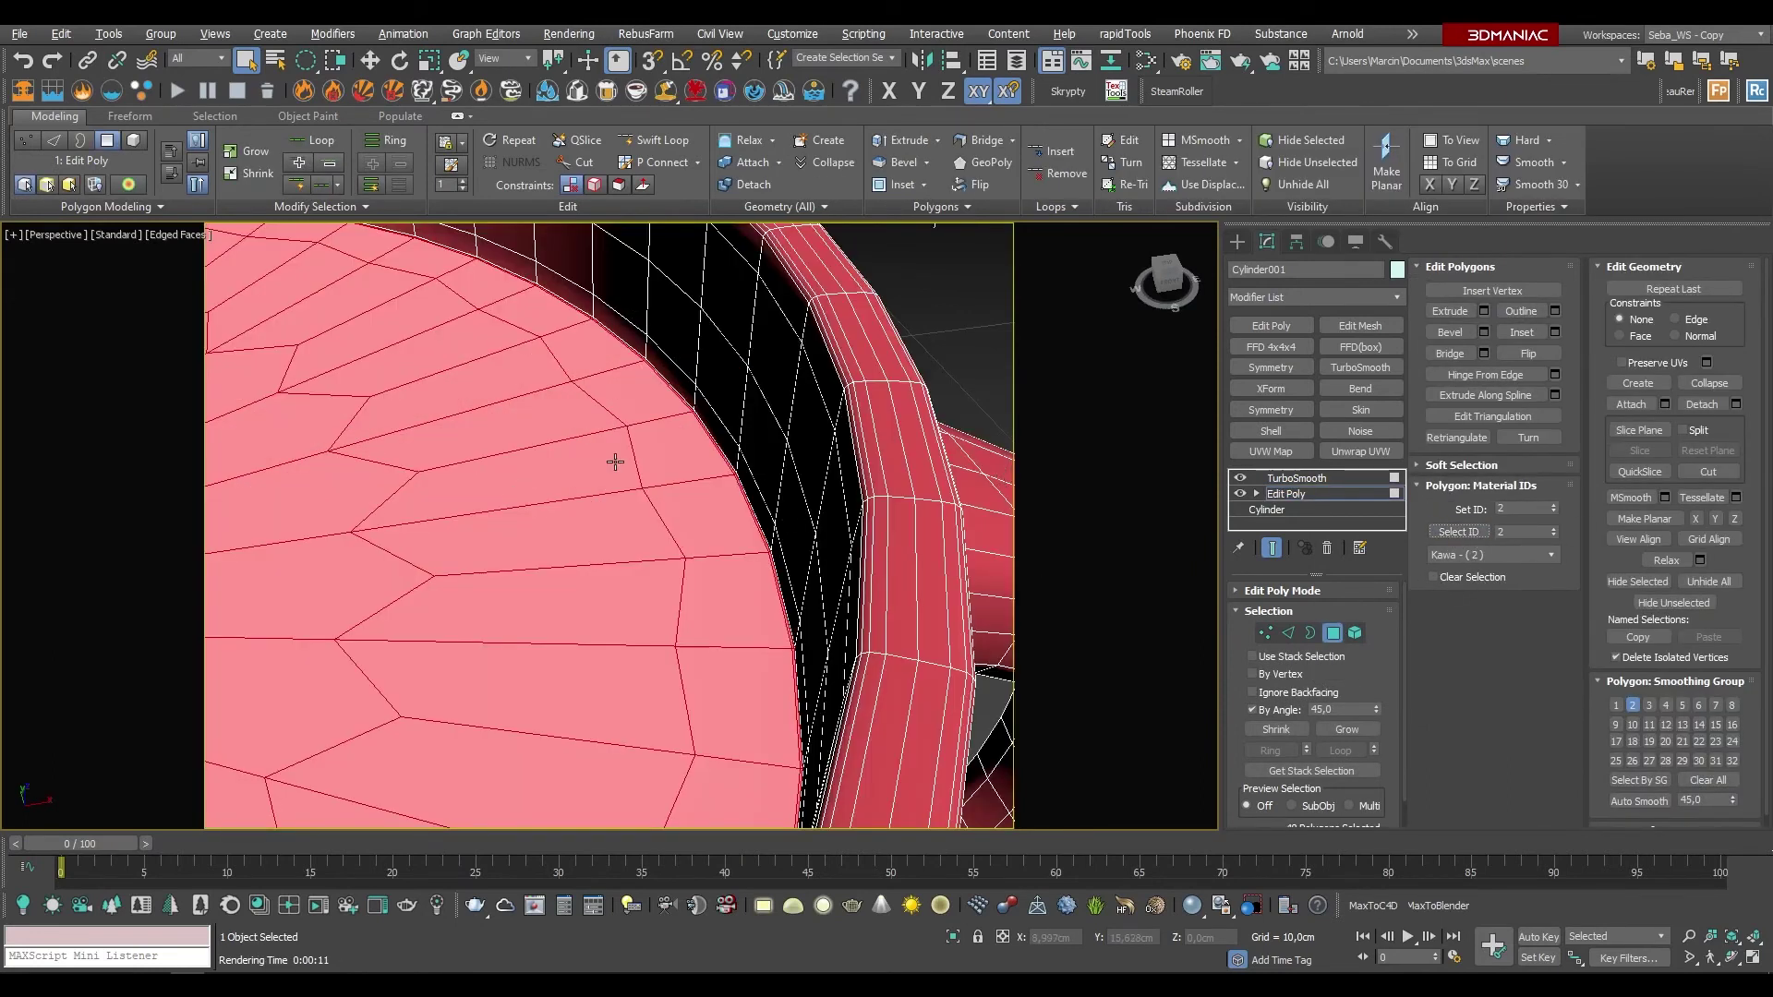
{"action": "scroll", "coordinate": [615, 462], "scroll_direction": "down", "scroll_amount": 5}
{"action": "middle_click_drag", "start_coordinate": [854, 464], "coordinate": [835, 469], "text": "alt"}
{"action": "key", "text": "t"}
{"action": "key", "text": "z"}
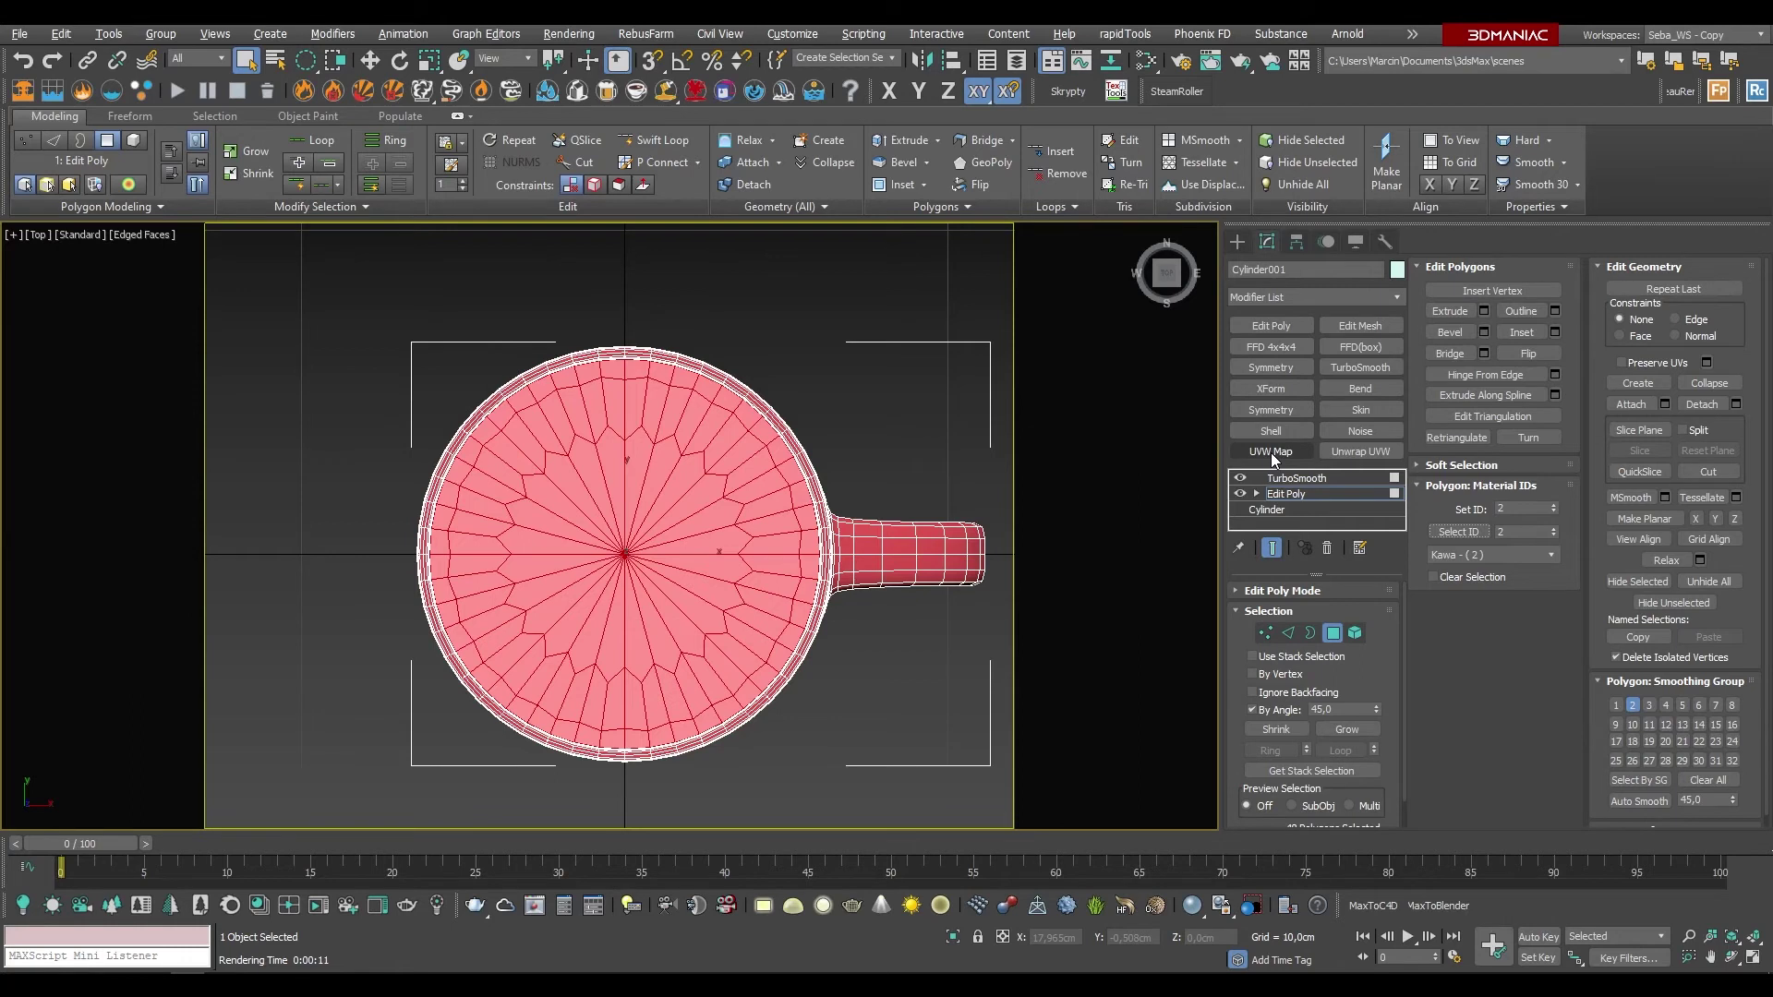
Step: Add a planar UVW Map modifier to the coffee surface
{"action": "left_click", "coordinate": [1270, 453]}
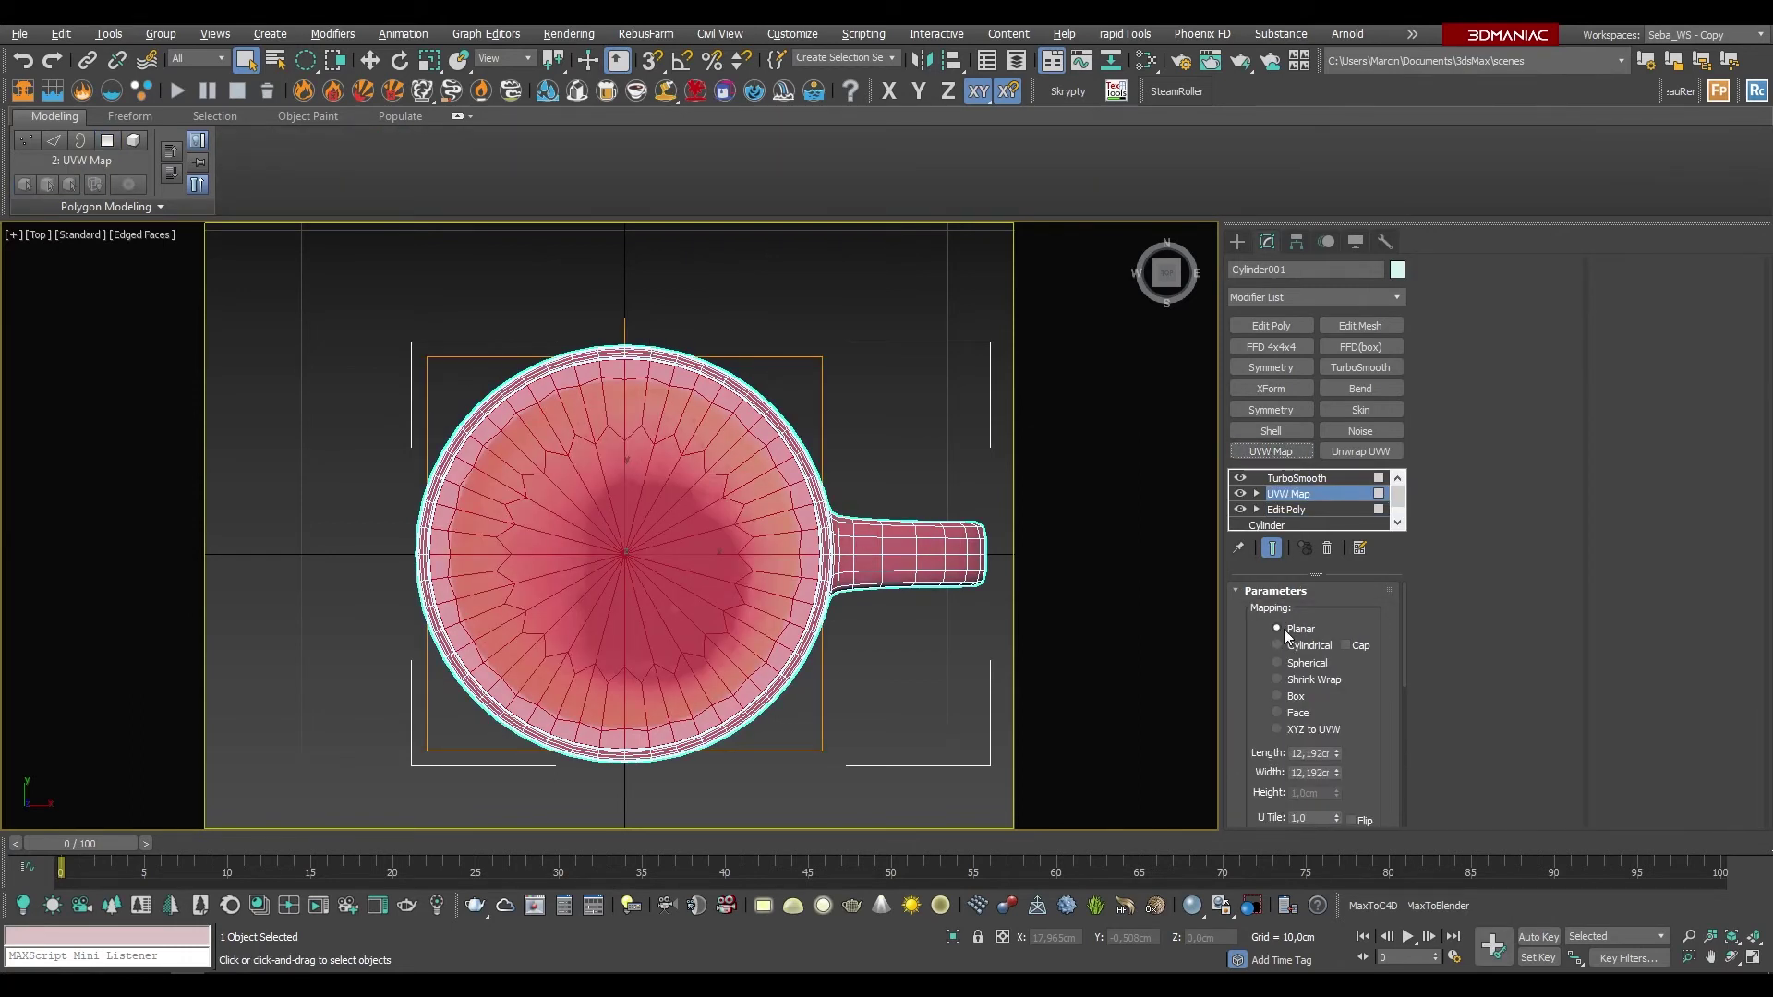
{"action": "scroll", "coordinate": [439, 565], "scroll_direction": "up", "scroll_amount": 3}
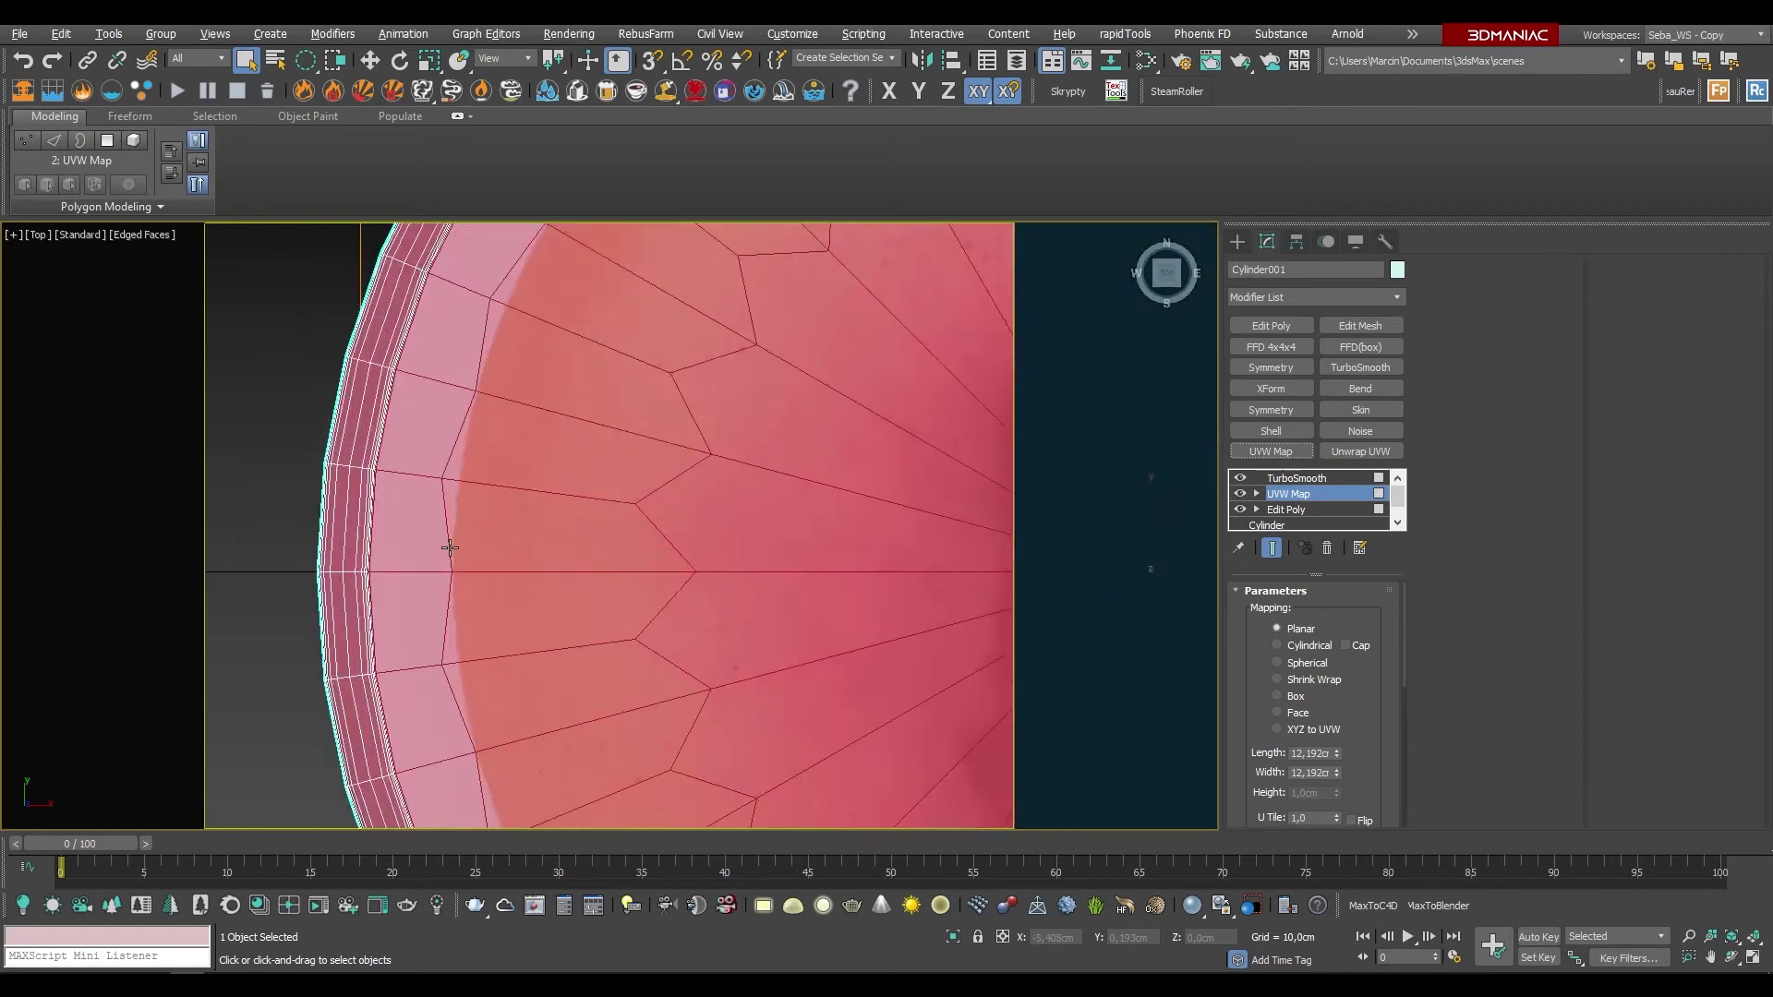
{"action": "scroll", "coordinate": [447, 546], "scroll_direction": "up", "scroll_amount": 2}
{"action": "scroll", "coordinate": [471, 350], "scroll_direction": "down", "scroll_amount": 3}
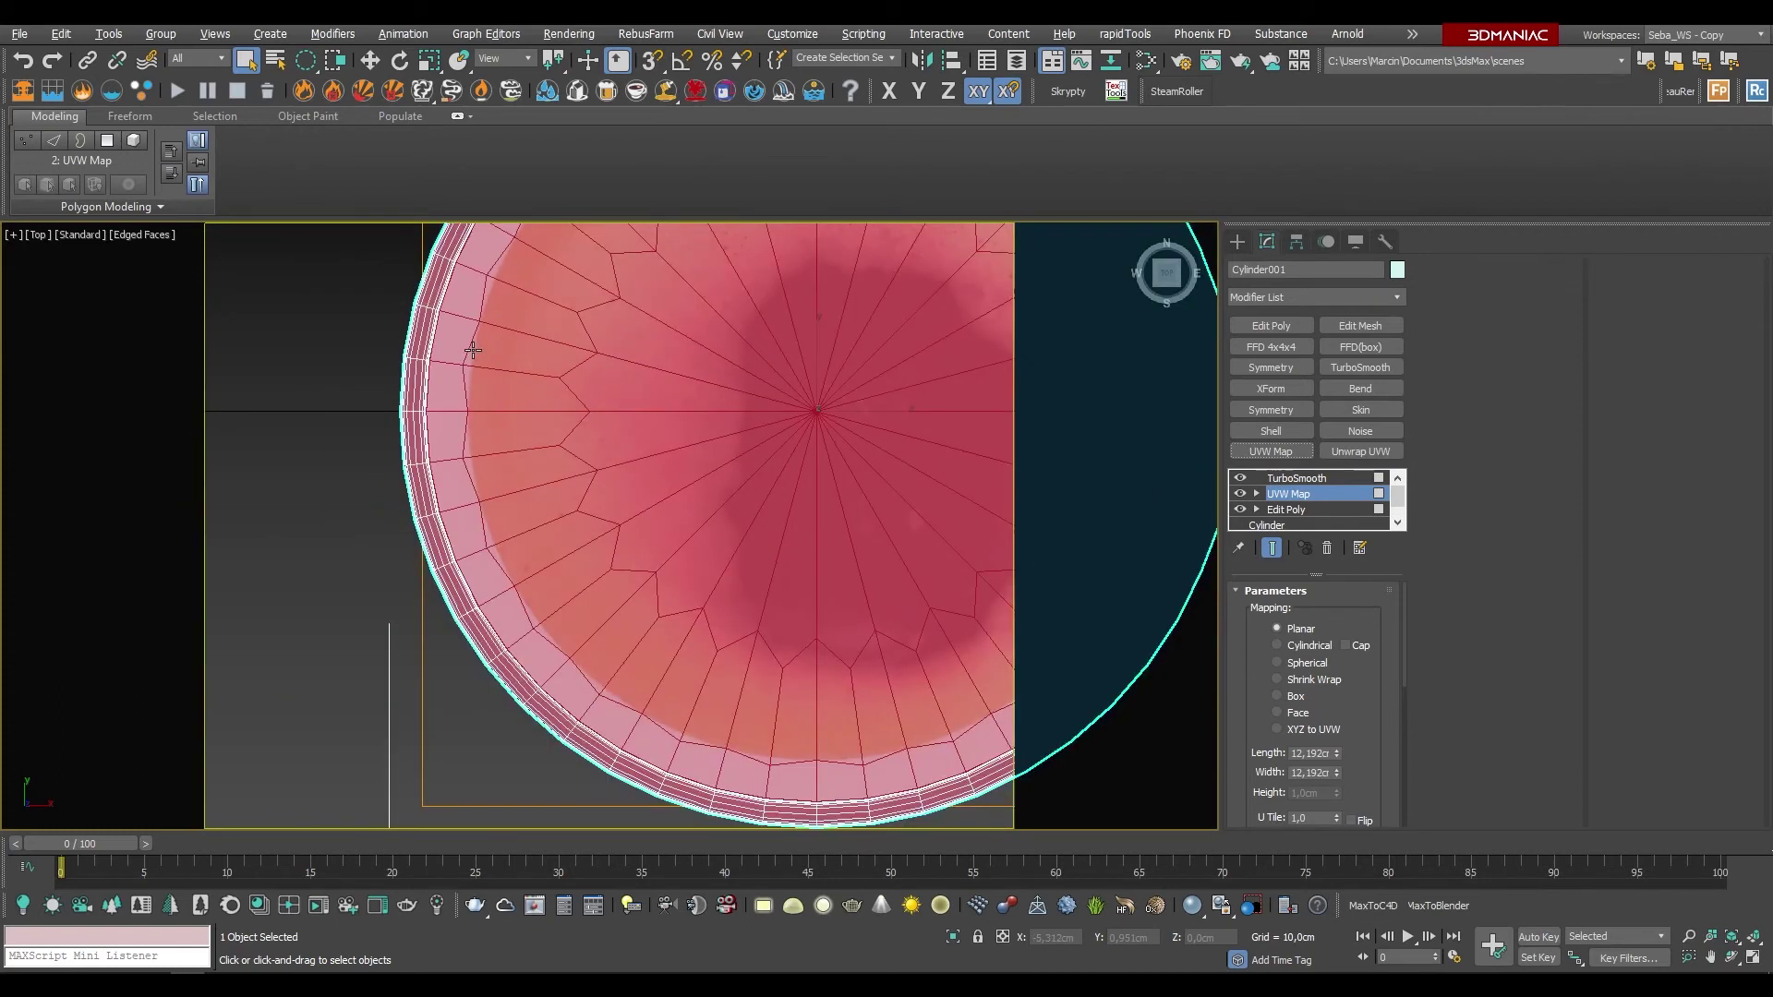
{"action": "scroll", "coordinate": [472, 350], "scroll_direction": "down", "scroll_amount": 2}
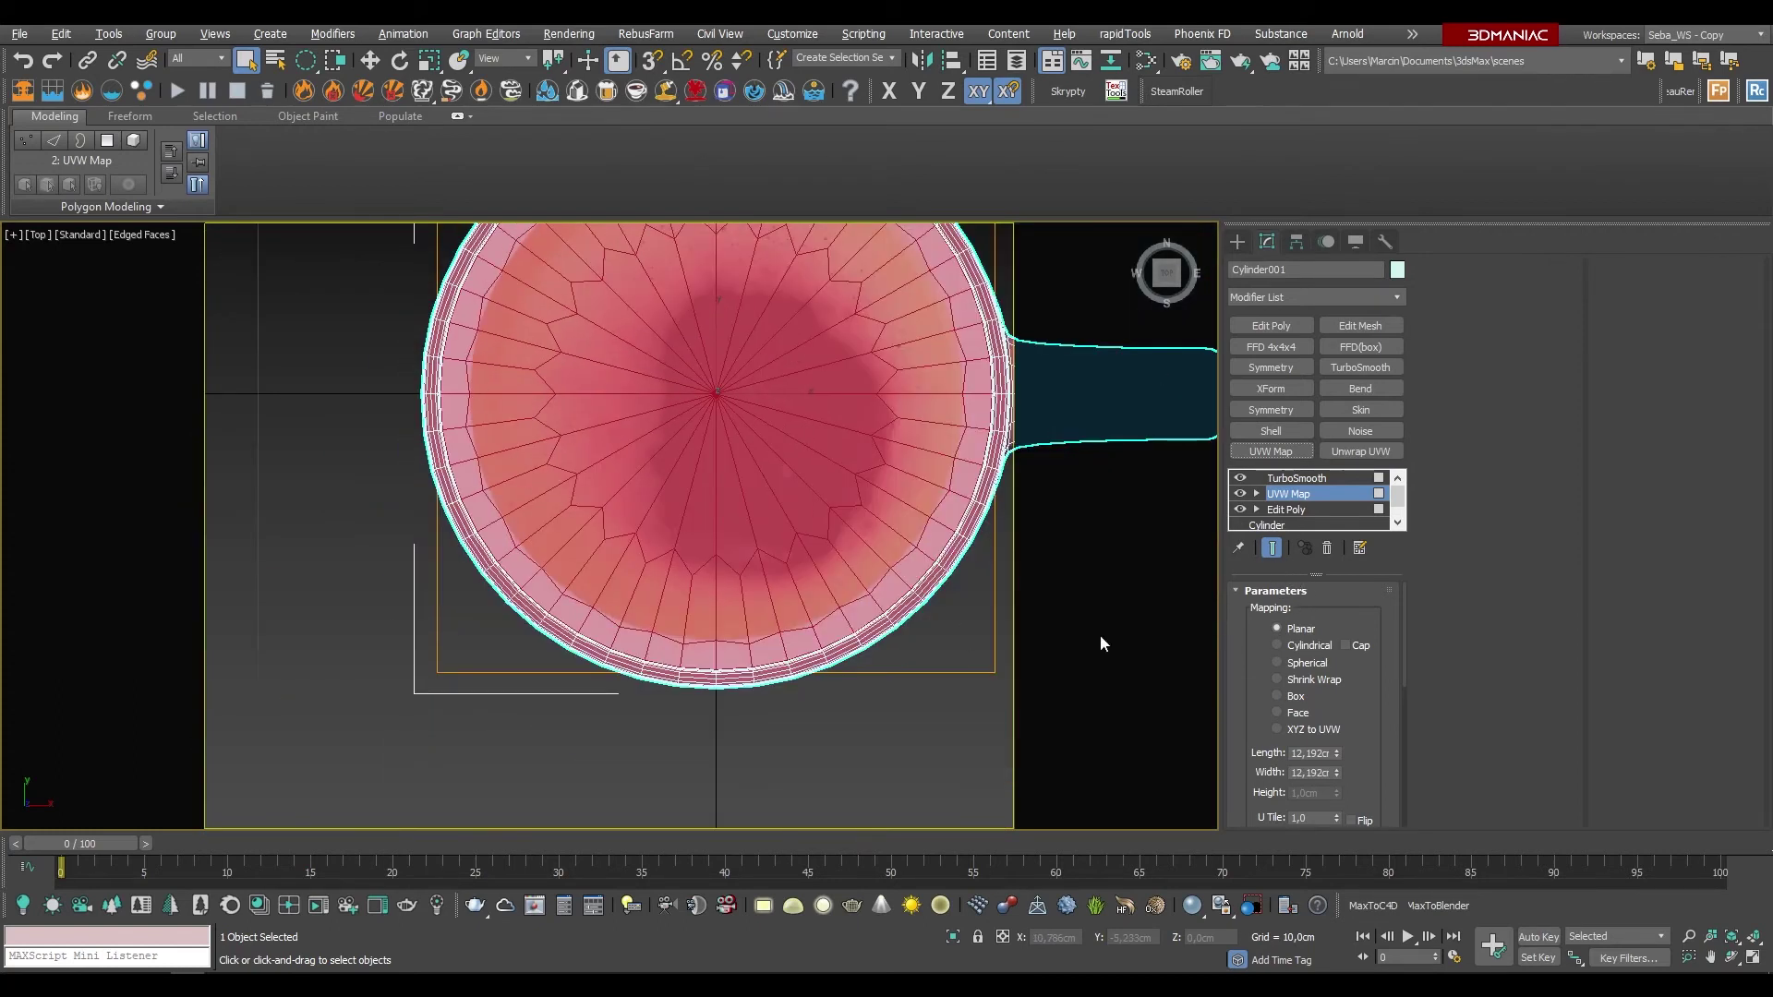
{"action": "scroll", "coordinate": [988, 404], "scroll_direction": "up", "scroll_amount": 3}
{"action": "scroll", "coordinate": [987, 404], "scroll_direction": "down", "scroll_amount": 3}
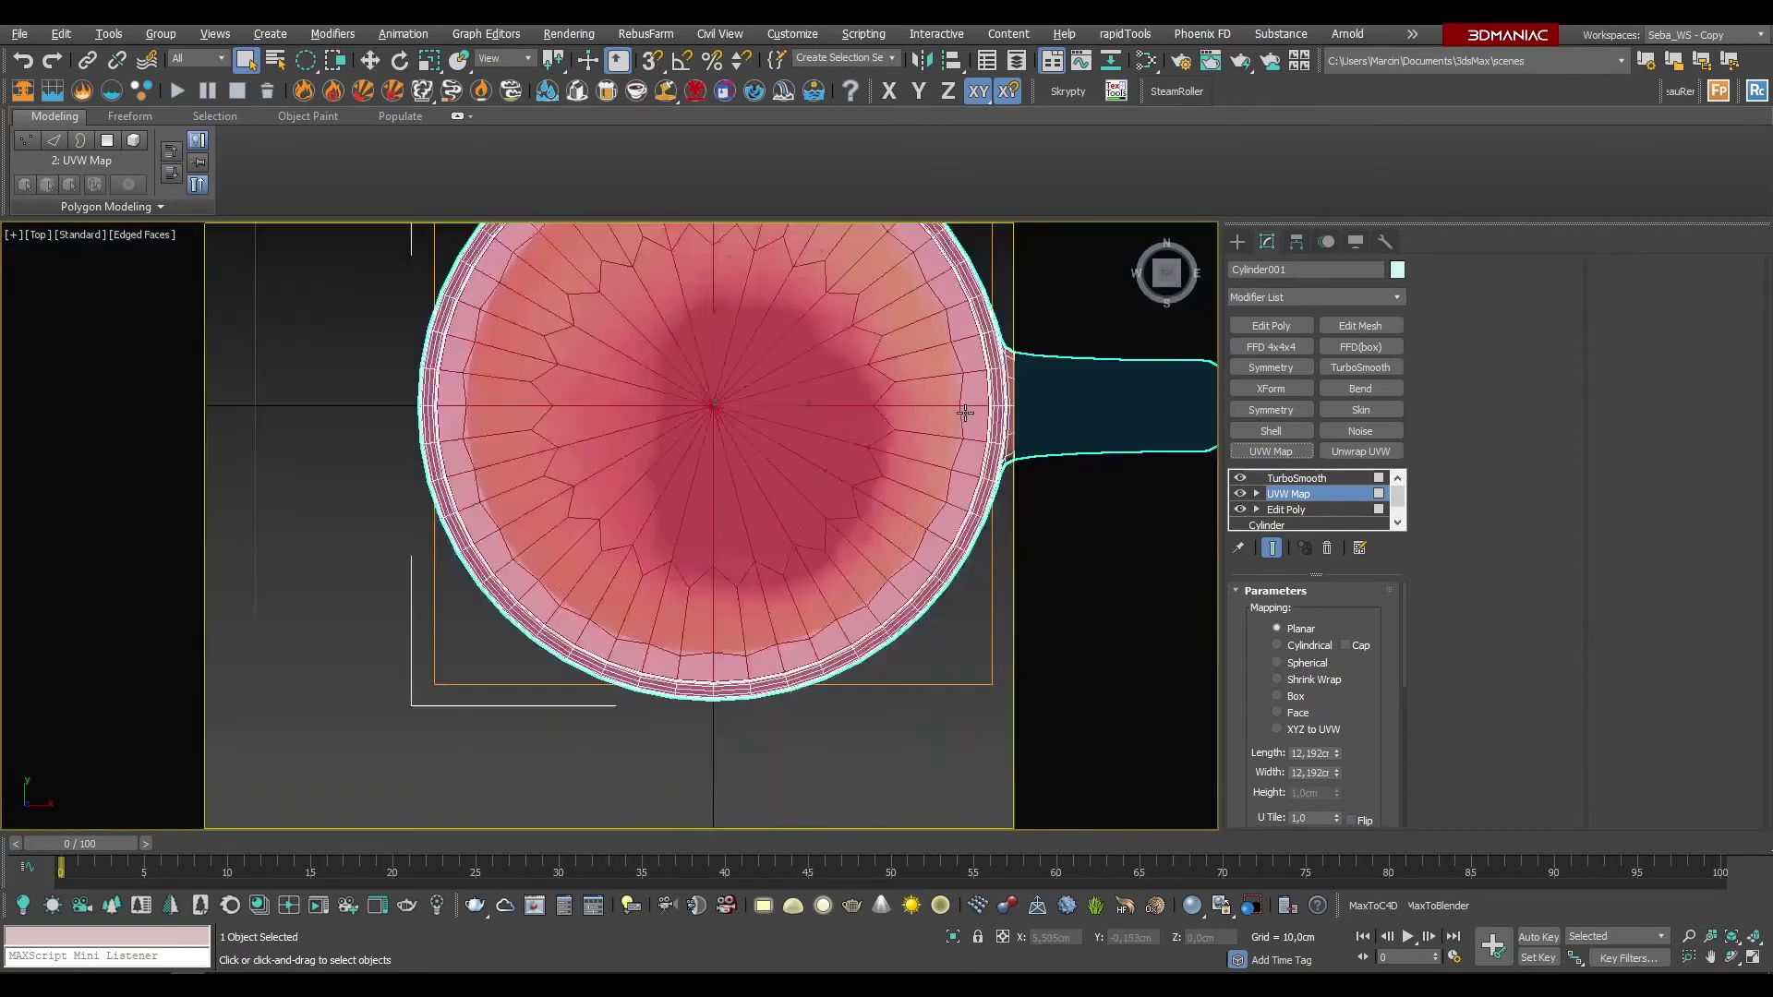
{"action": "scroll", "coordinate": [965, 420], "scroll_direction": "down", "scroll_amount": 2}
{"action": "scroll", "coordinate": [604, 690], "scroll_direction": "down", "scroll_amount": 2}
{"action": "scroll", "coordinate": [712, 575], "scroll_direction": "up", "scroll_amount": 3}
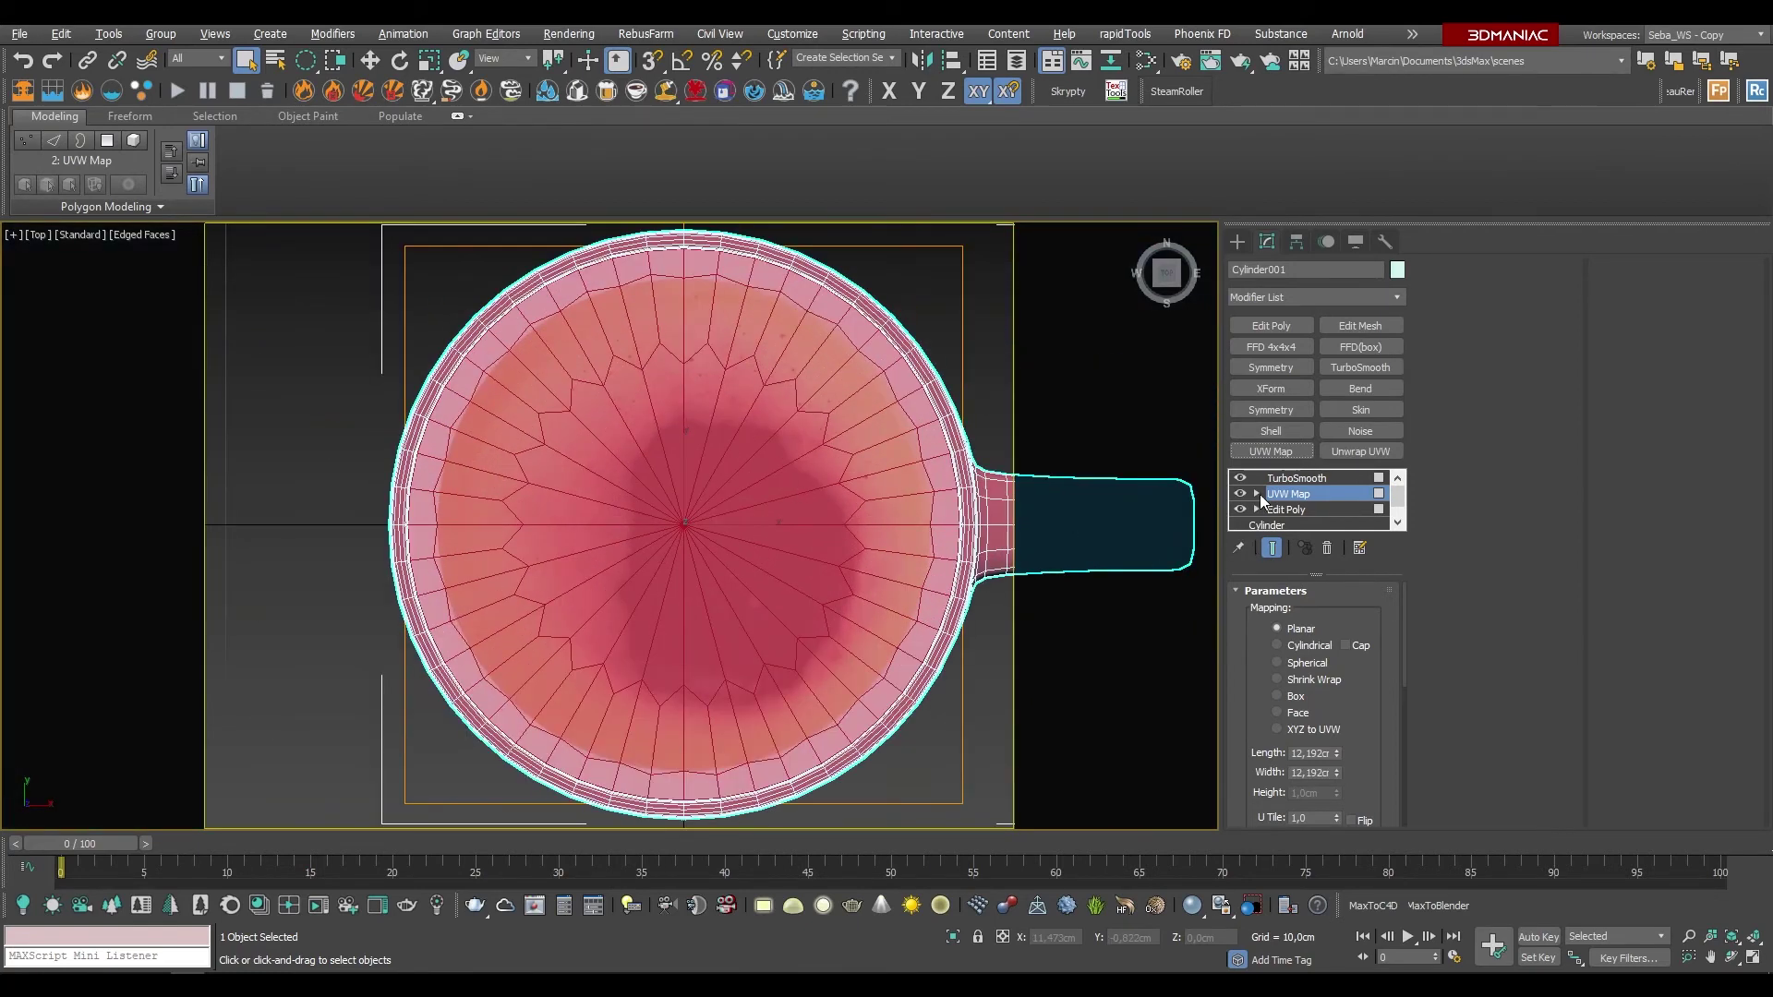
Step: Scale up the UVW Map gizmo over the mug
{"action": "left_click", "coordinate": [1257, 494]}
{"action": "left_click", "coordinate": [1296, 515]}
{"action": "key", "text": "e"}
{"action": "key", "text": "r"}
{"action": "left_click_drag", "start_coordinate": [696, 518], "coordinate": [696, 505]}
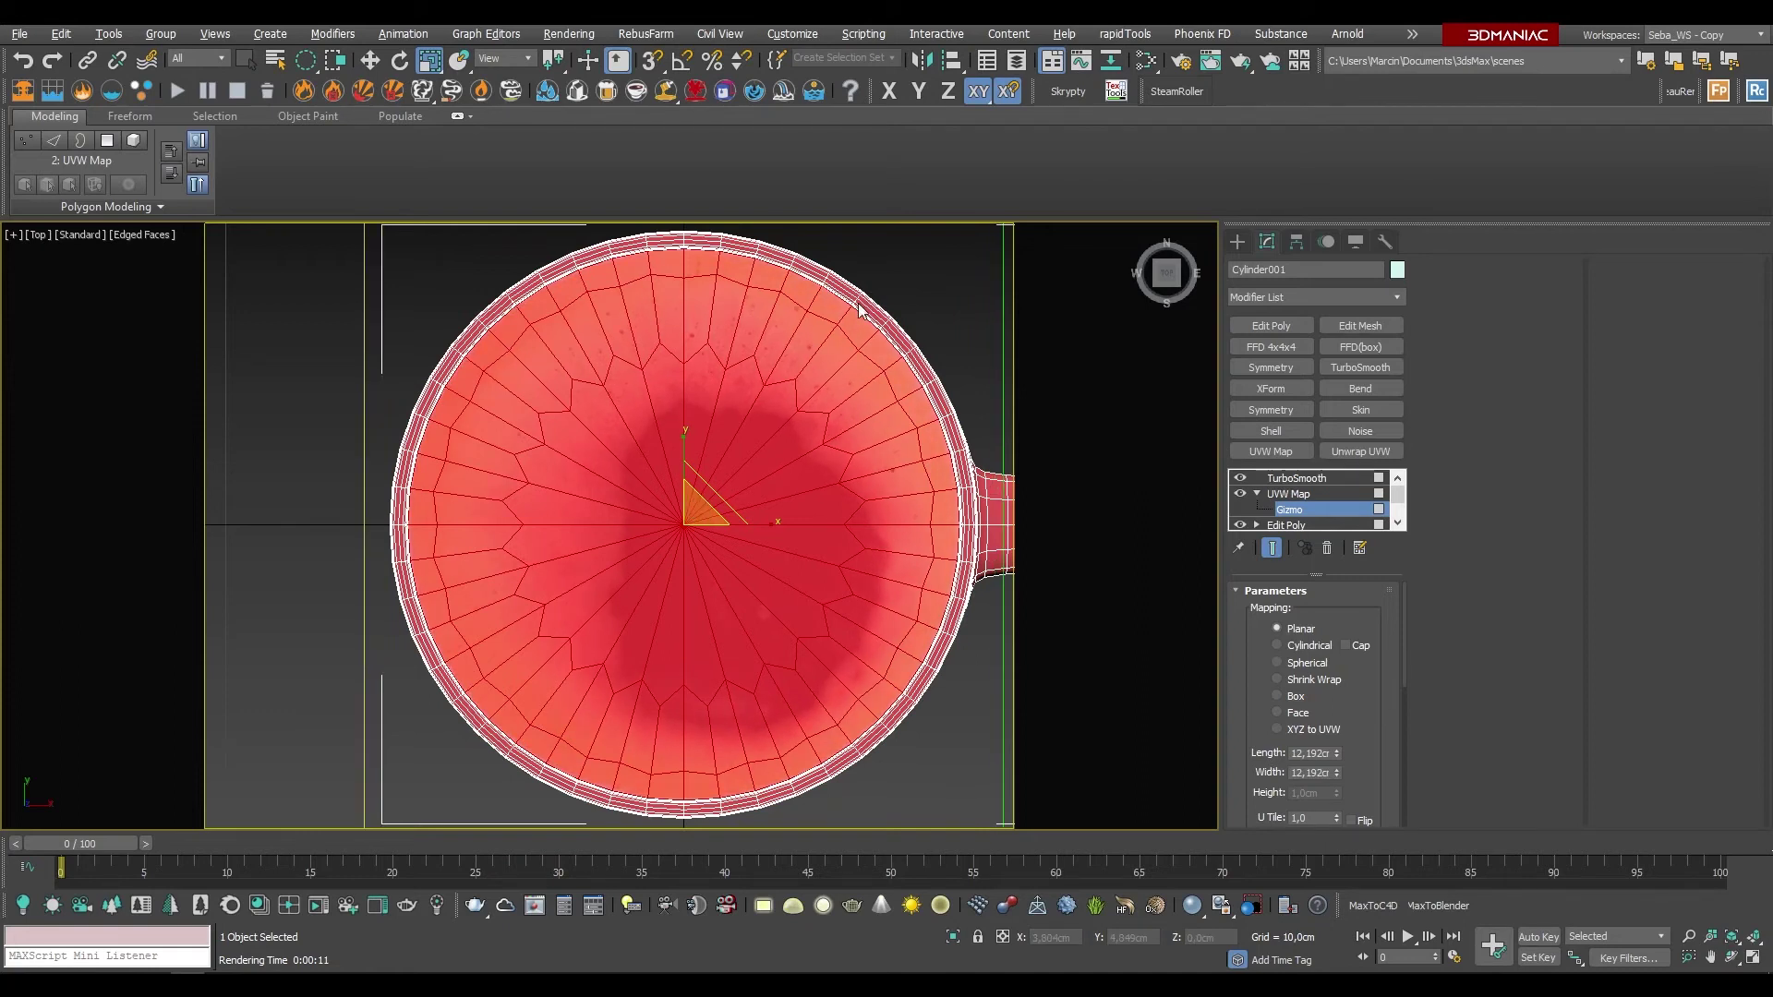
Step: Rotate the UVW Map gizmo around Z in the top-down view
{"action": "scroll", "coordinate": [859, 310], "scroll_direction": "up", "scroll_amount": 5}
{"action": "middle_click_drag", "start_coordinate": [837, 403], "coordinate": [861, 347], "text": "alt"}
{"action": "scroll", "coordinate": [862, 462], "scroll_direction": "up", "scroll_amount": 3}
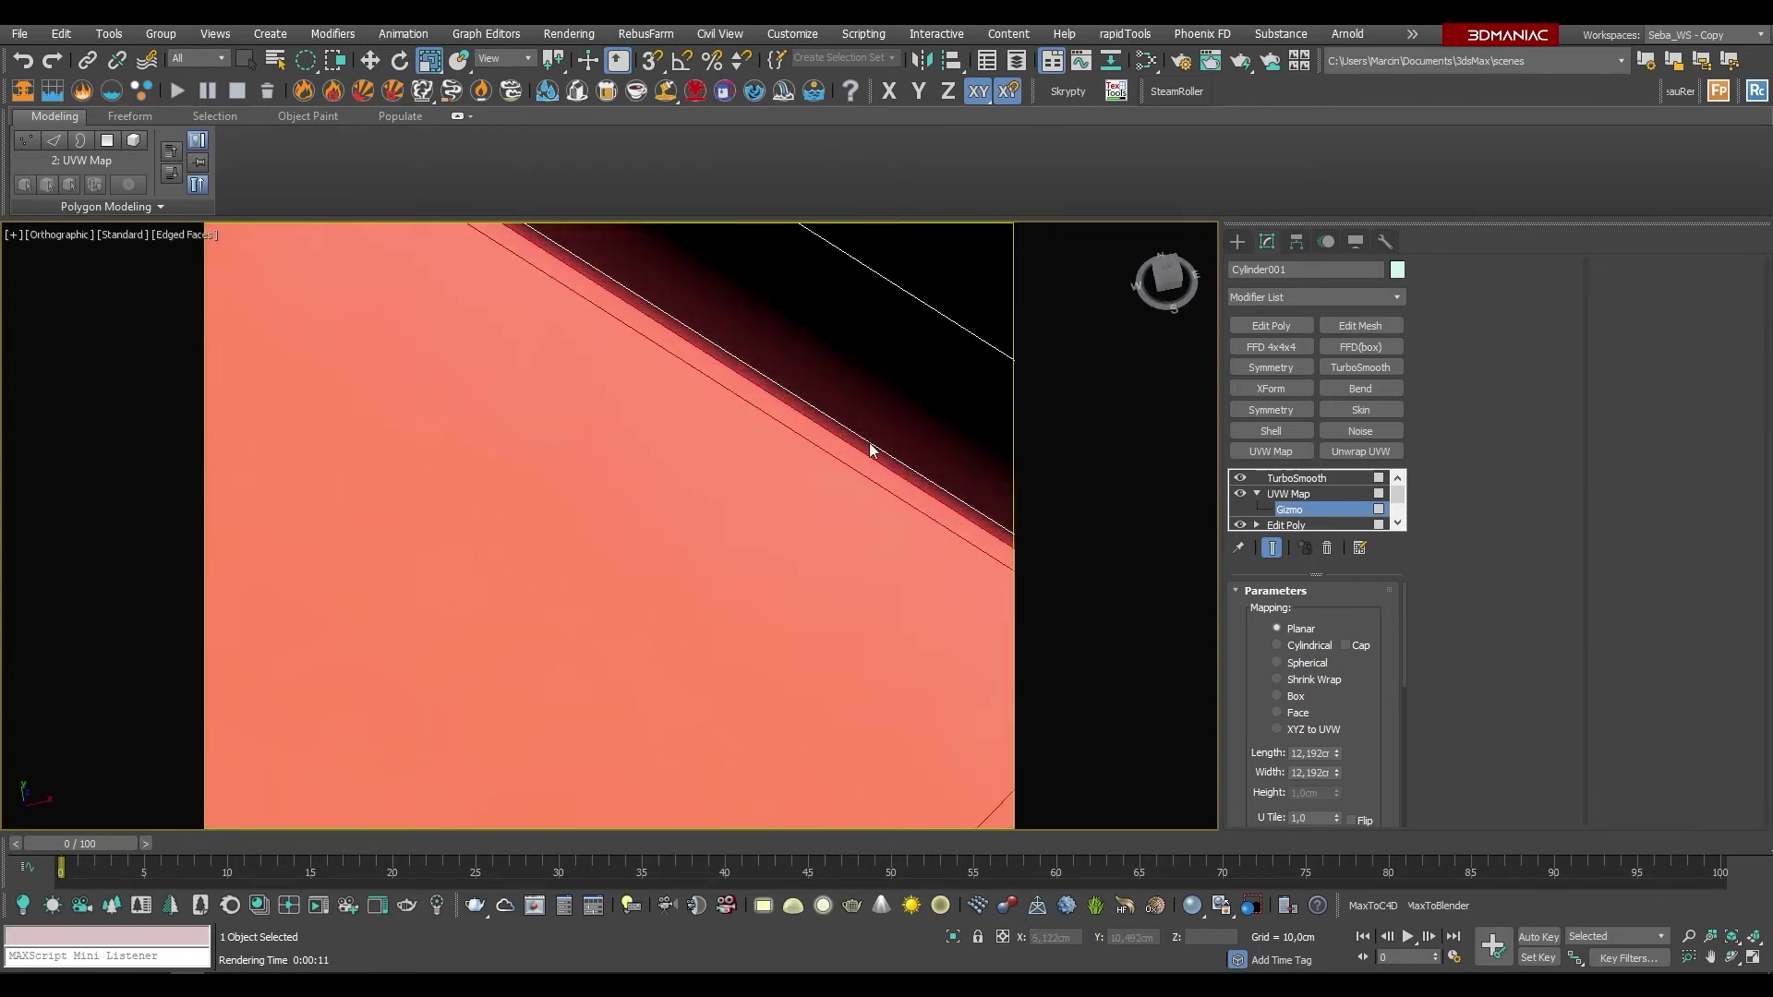
{"action": "scroll", "coordinate": [870, 450], "scroll_direction": "down", "scroll_amount": 5}
{"action": "scroll", "coordinate": [829, 425], "scroll_direction": "down", "scroll_amount": 5}
{"action": "mouse_move", "coordinate": [829, 425]}
{"action": "middle_mouse_down", "text": "alt"}
{"action": "mouse_move", "coordinate": [801, 495]}
{"action": "mouse_move", "coordinate": [1027, 435]}
{"action": "middle_mouse_up", "text": "alt"}
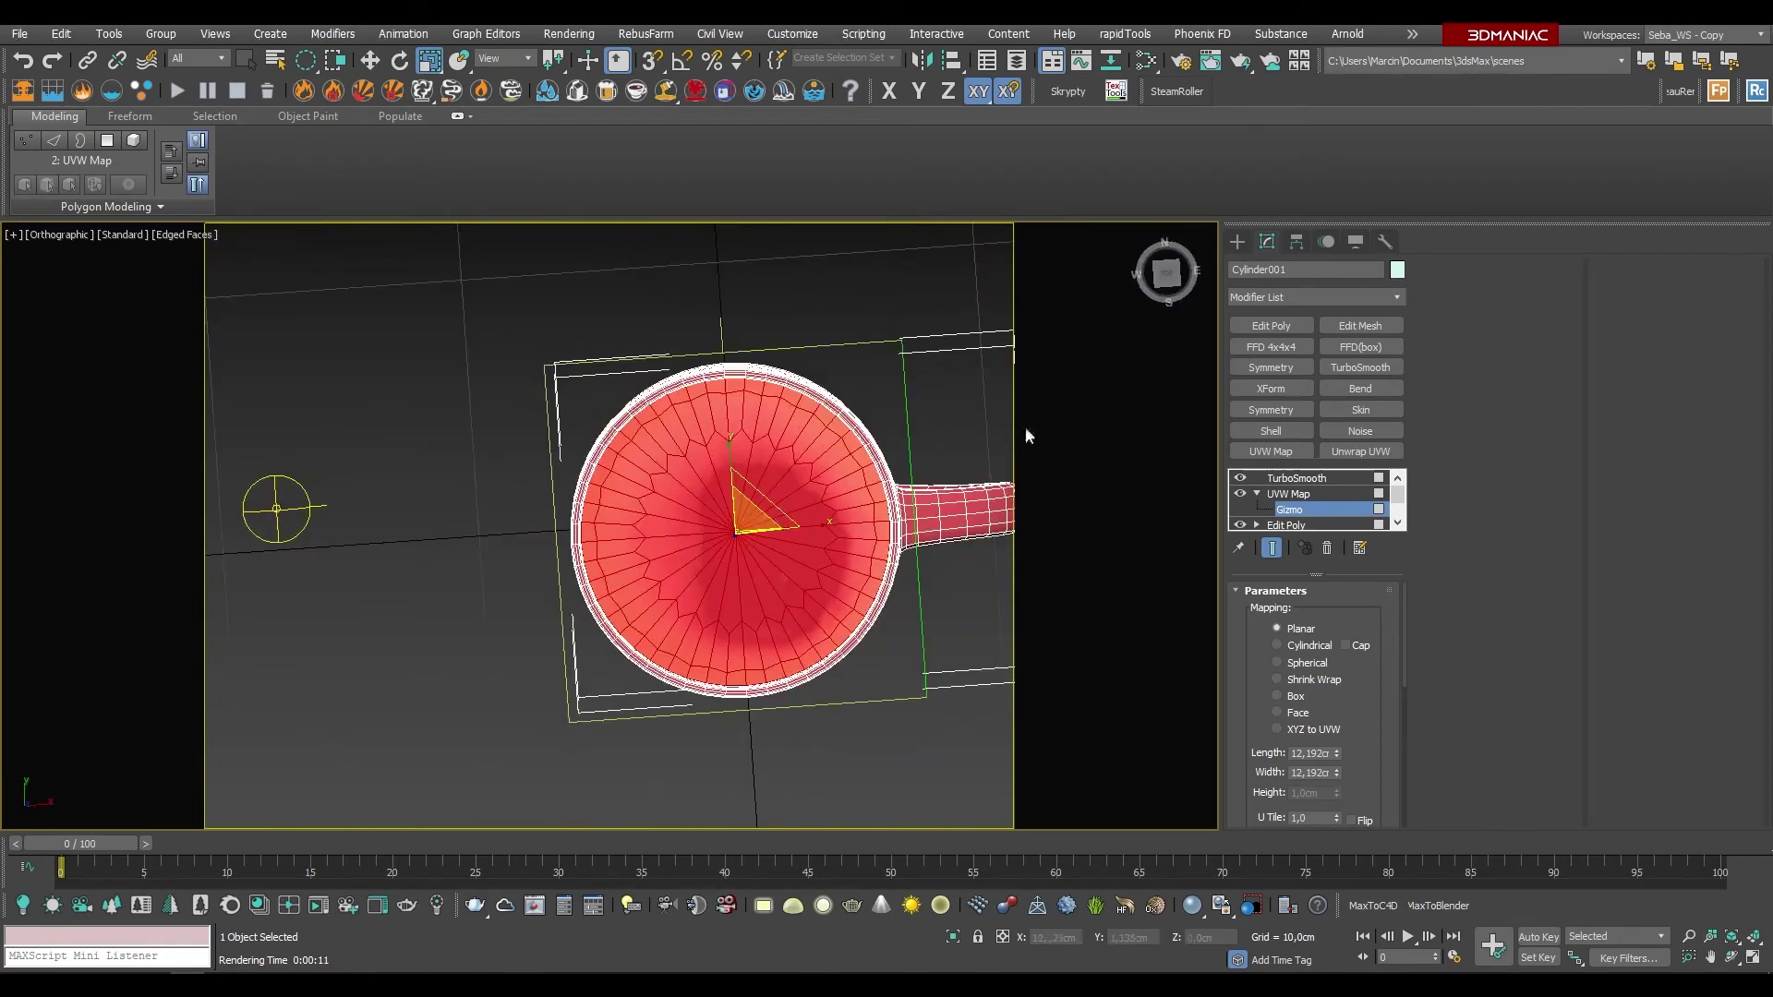
{"action": "left_click", "coordinate": [1166, 274]}
{"action": "scroll", "coordinate": [774, 533], "scroll_direction": "up", "scroll_amount": 4}
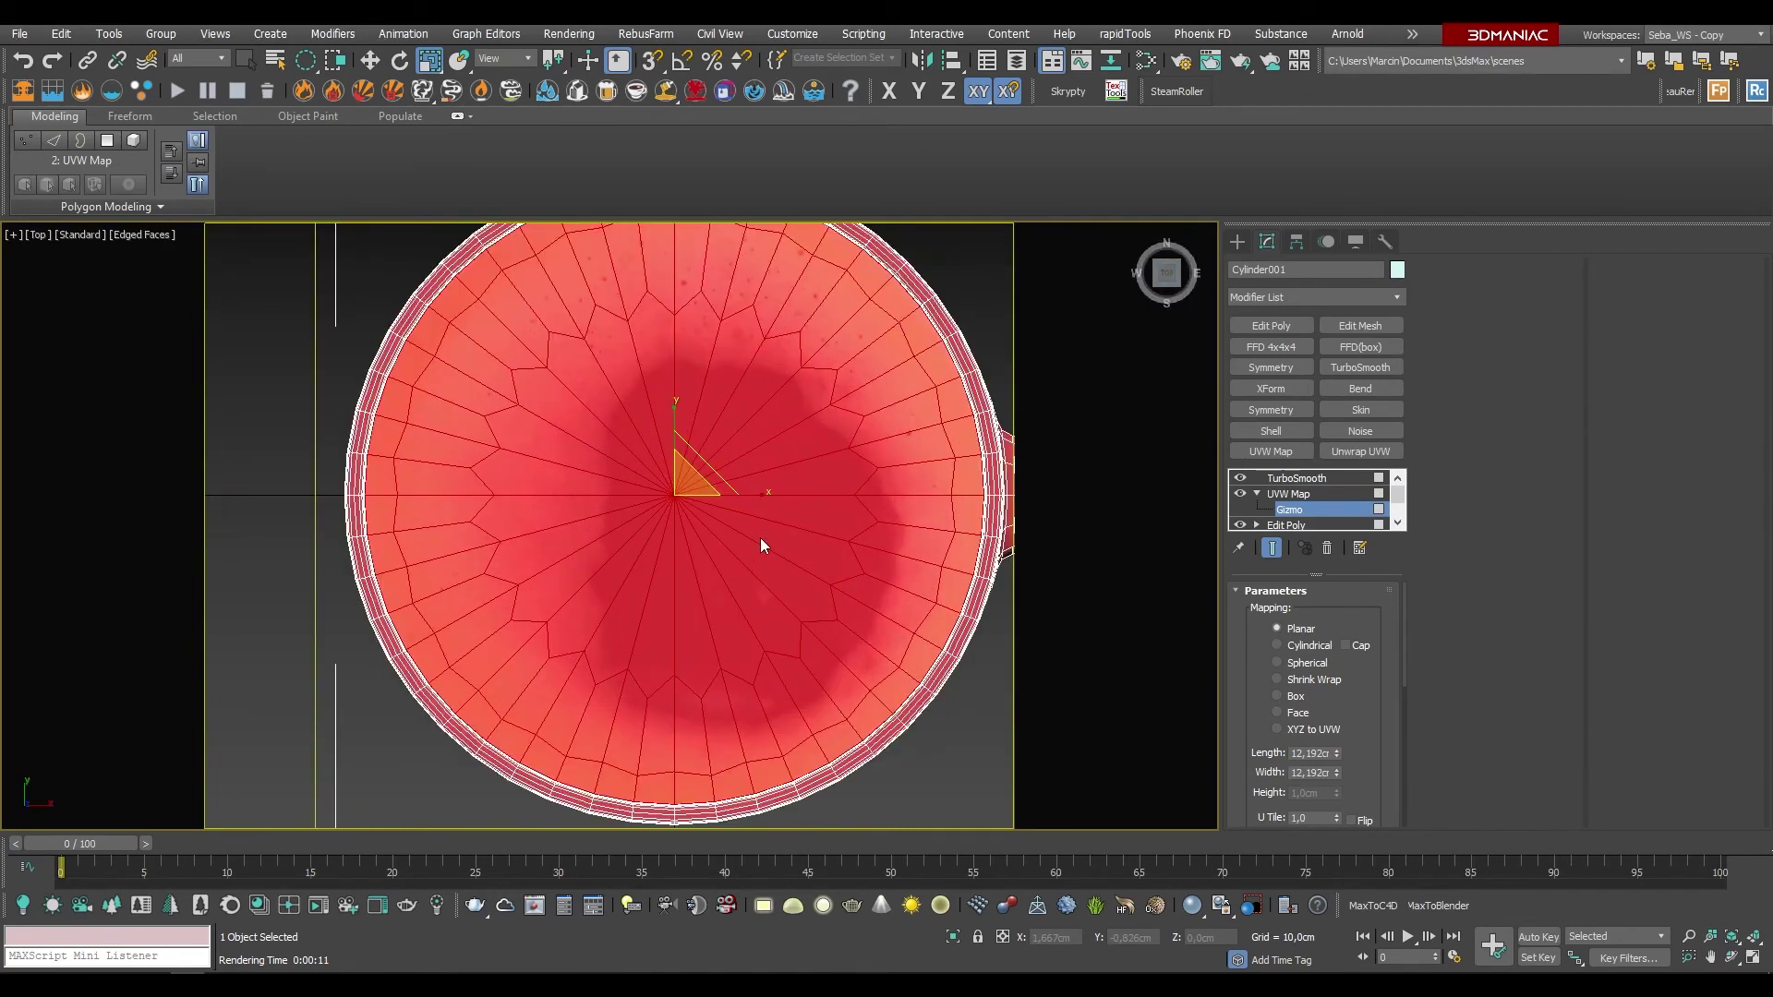
{"action": "key", "text": "e"}
{"action": "left_click_drag", "start_coordinate": [700, 558], "coordinate": [877, 479]}
{"action": "scroll", "coordinate": [877, 480], "scroll_direction": "down", "scroll_amount": 5}
{"action": "mouse_move", "coordinate": [763, 574]}
{"action": "middle_mouse_down", "text": "alt"}
{"action": "mouse_move", "coordinate": [800, 539]}
{"action": "mouse_move", "coordinate": [780, 595]}
{"action": "mouse_move", "coordinate": [780, 553]}
{"action": "middle_mouse_up", "text": "alt"}
Step: Deselect the mug and run a single production render, then close the frame buffer
{"action": "left_click", "coordinate": [1288, 494]}
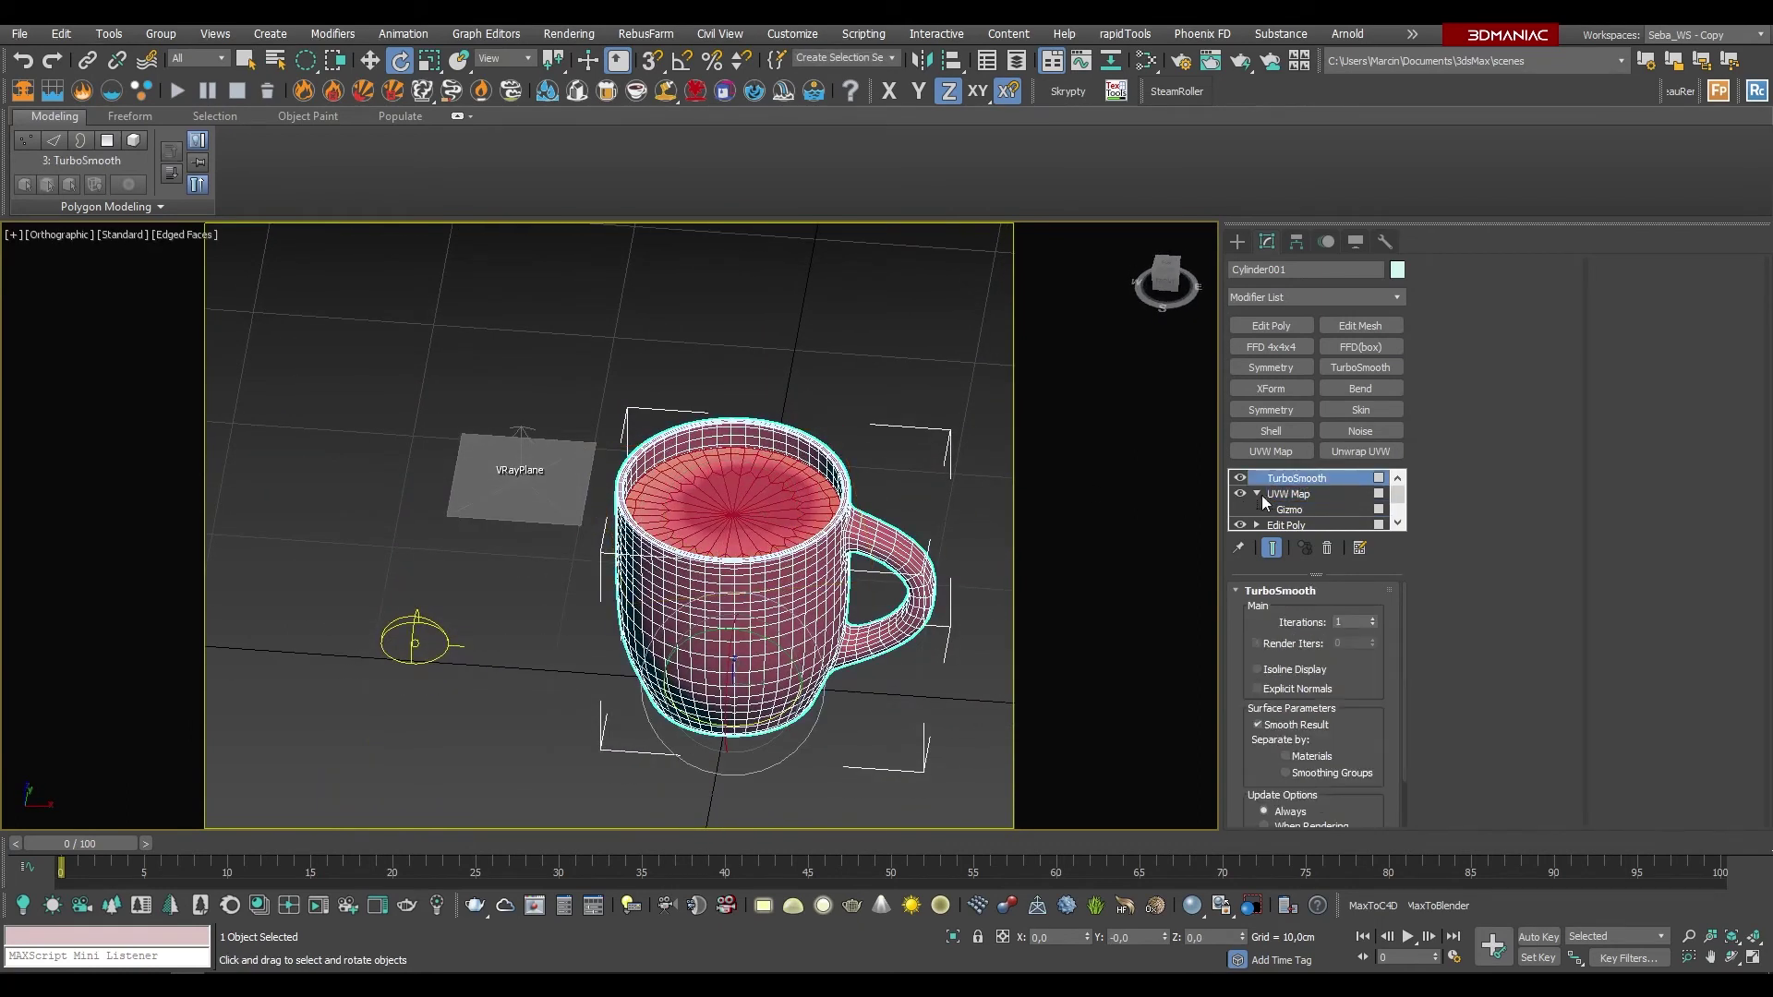
{"action": "left_click", "coordinate": [885, 399]}
{"action": "middle_click_drag", "start_coordinate": [879, 412], "coordinate": [728, 388]}
{"action": "scroll", "coordinate": [570, 591], "scroll_direction": "up", "scroll_amount": 5}
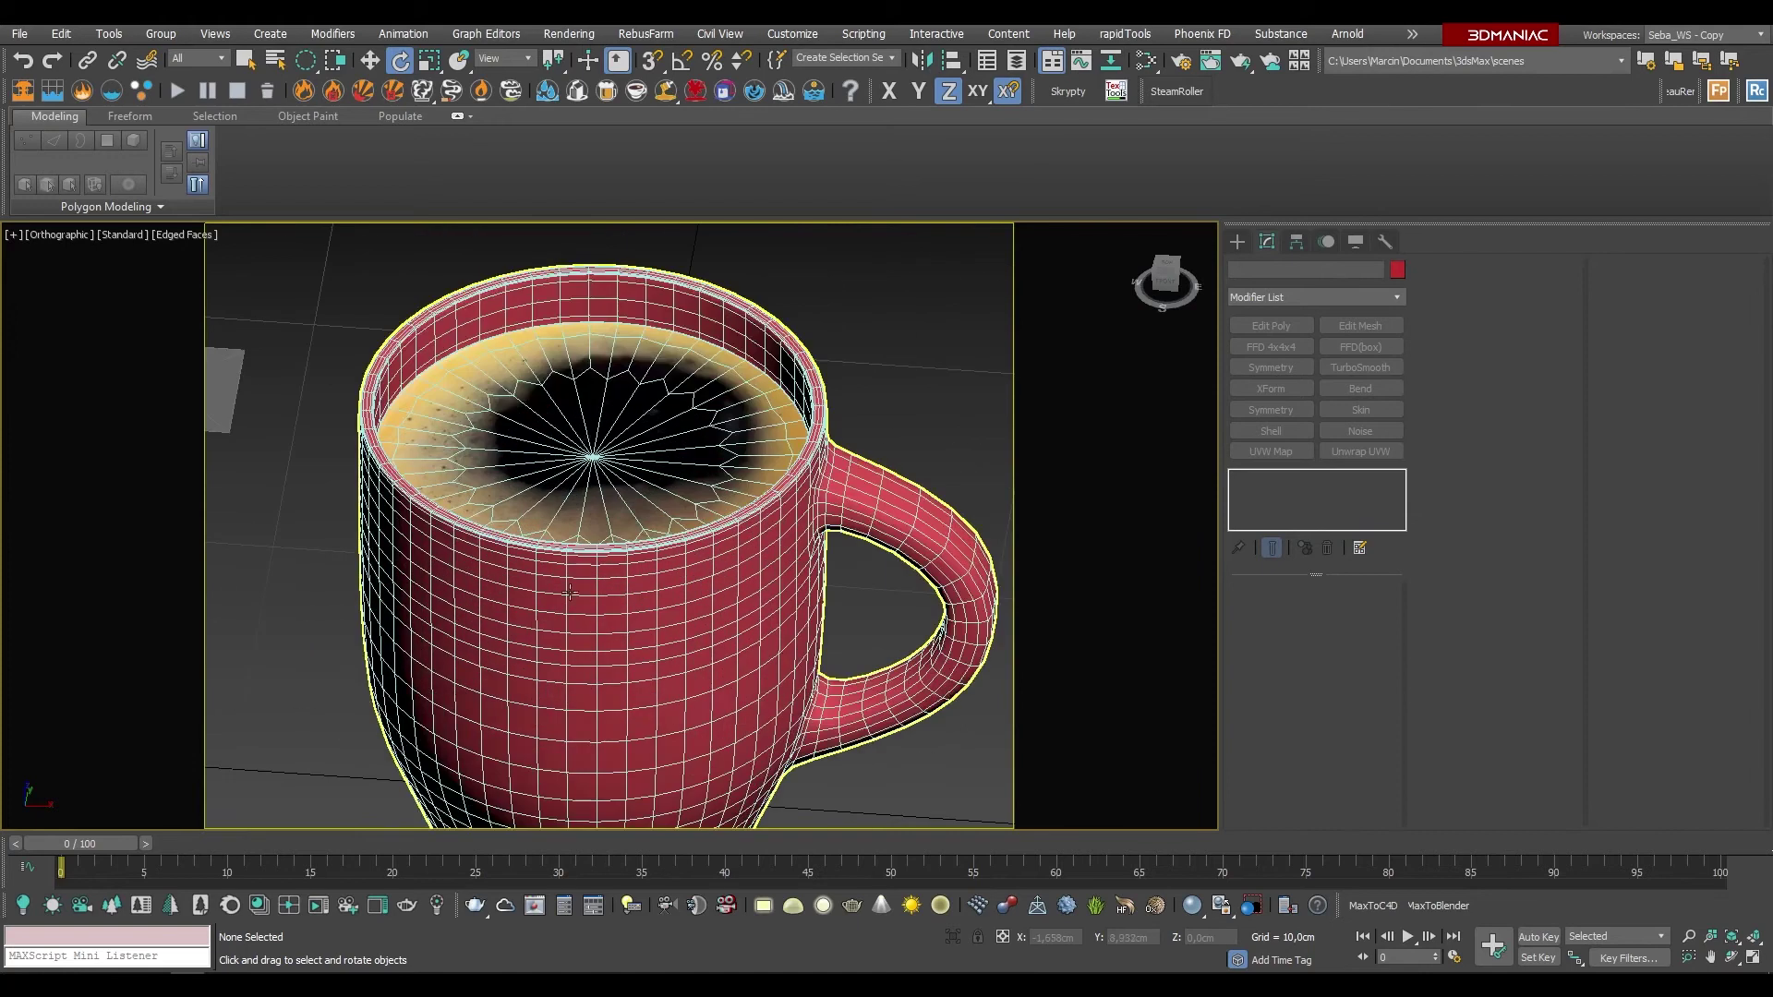
{"action": "left_click", "coordinate": [1241, 65]}
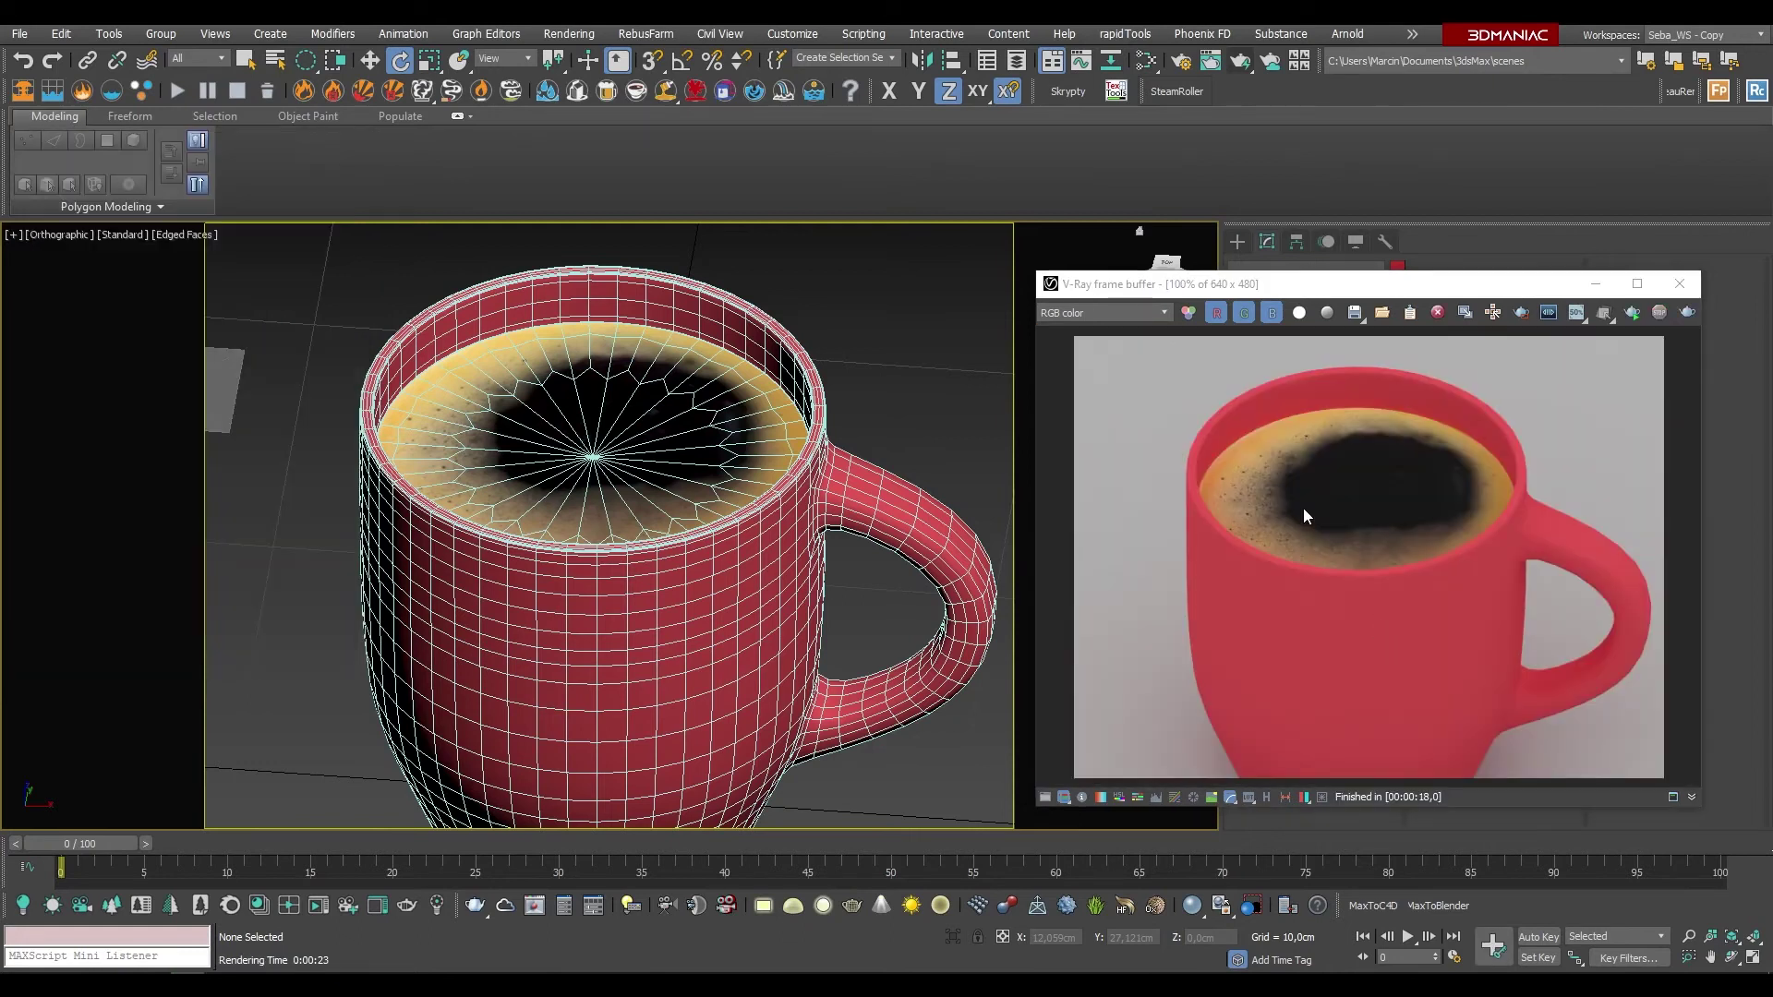
{"action": "scroll", "coordinate": [1338, 441], "scroll_direction": "down", "scroll_amount": 2}
{"action": "scroll", "coordinate": [1339, 442], "scroll_direction": "up", "scroll_amount": 2}
{"action": "left_click", "coordinate": [1676, 287]}
Step: Start an interactive render from a Perspective view looking into the mug
{"action": "mouse_move", "coordinate": [758, 554]}
{"action": "middle_mouse_down", "text": "alt"}
{"action": "mouse_move", "coordinate": [758, 454]}
{"action": "mouse_move", "coordinate": [758, 599]}
{"action": "middle_mouse_up", "text": "alt"}
{"action": "key", "text": "p"}
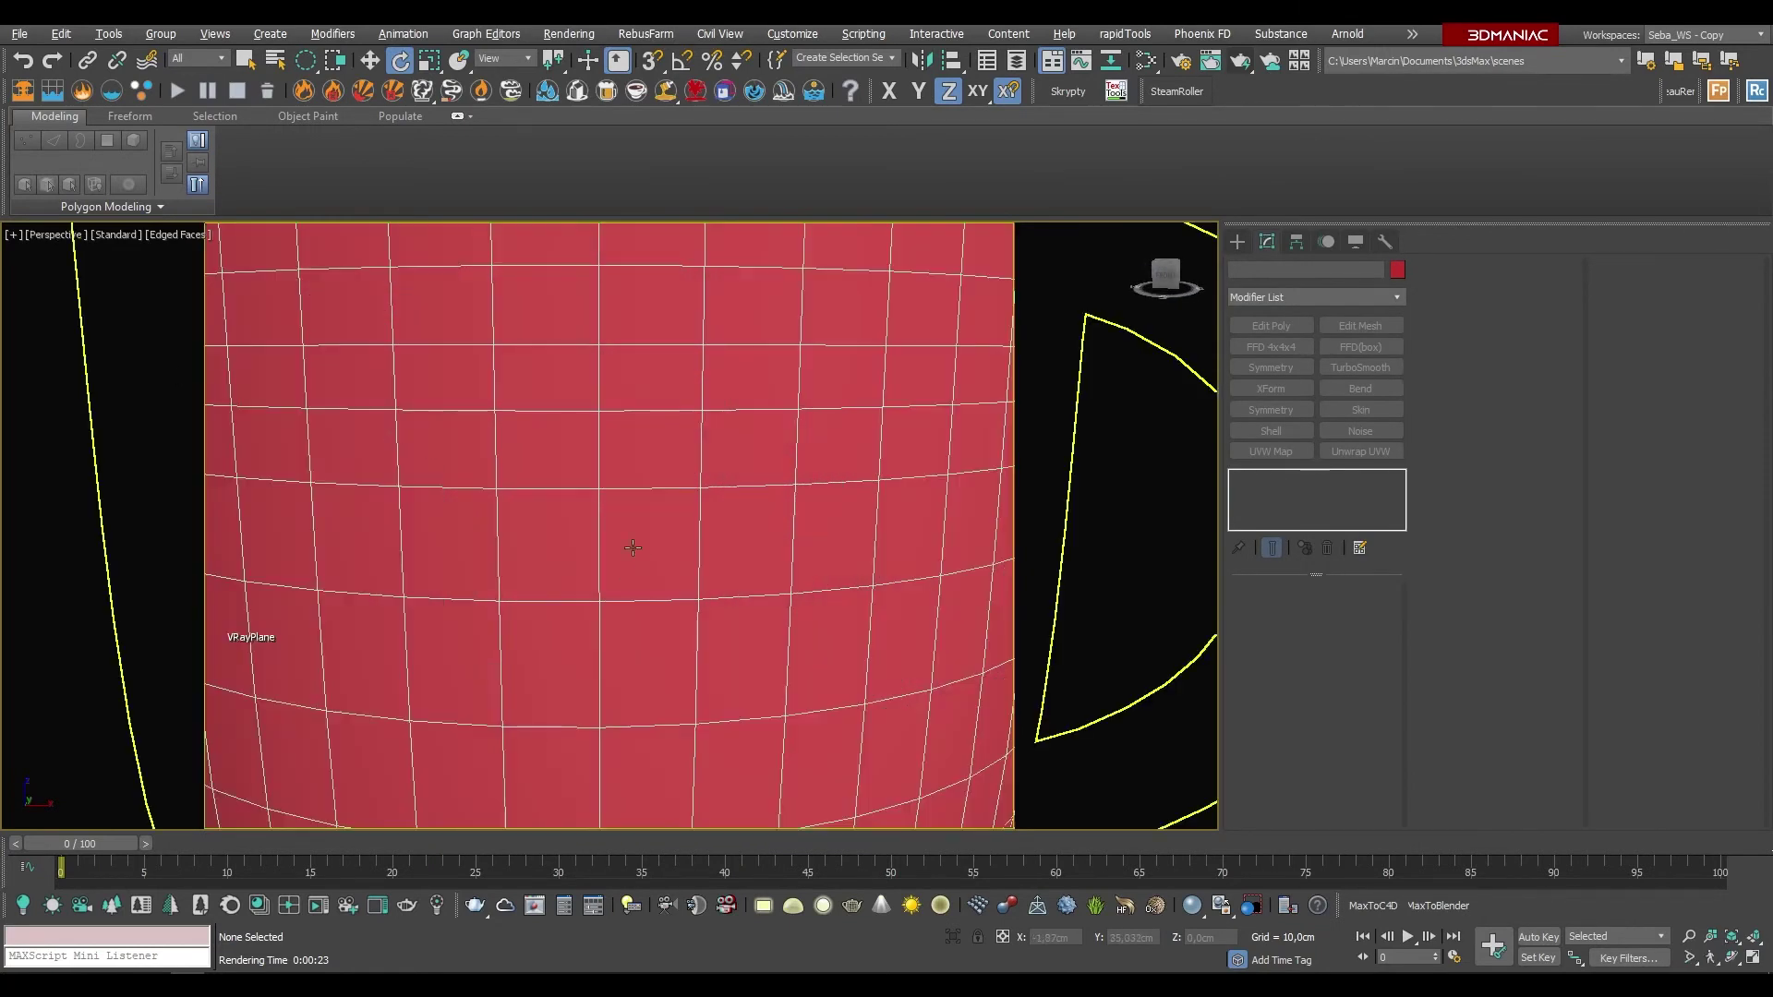
{"action": "scroll", "coordinate": [376, 605], "scroll_direction": "down", "scroll_amount": 5}
{"action": "mouse_move", "coordinate": [376, 605]}
{"action": "middle_mouse_down", "text": "alt"}
{"action": "mouse_move", "coordinate": [624, 547]}
{"action": "mouse_move", "coordinate": [641, 819]}
{"action": "middle_mouse_up", "text": "alt"}
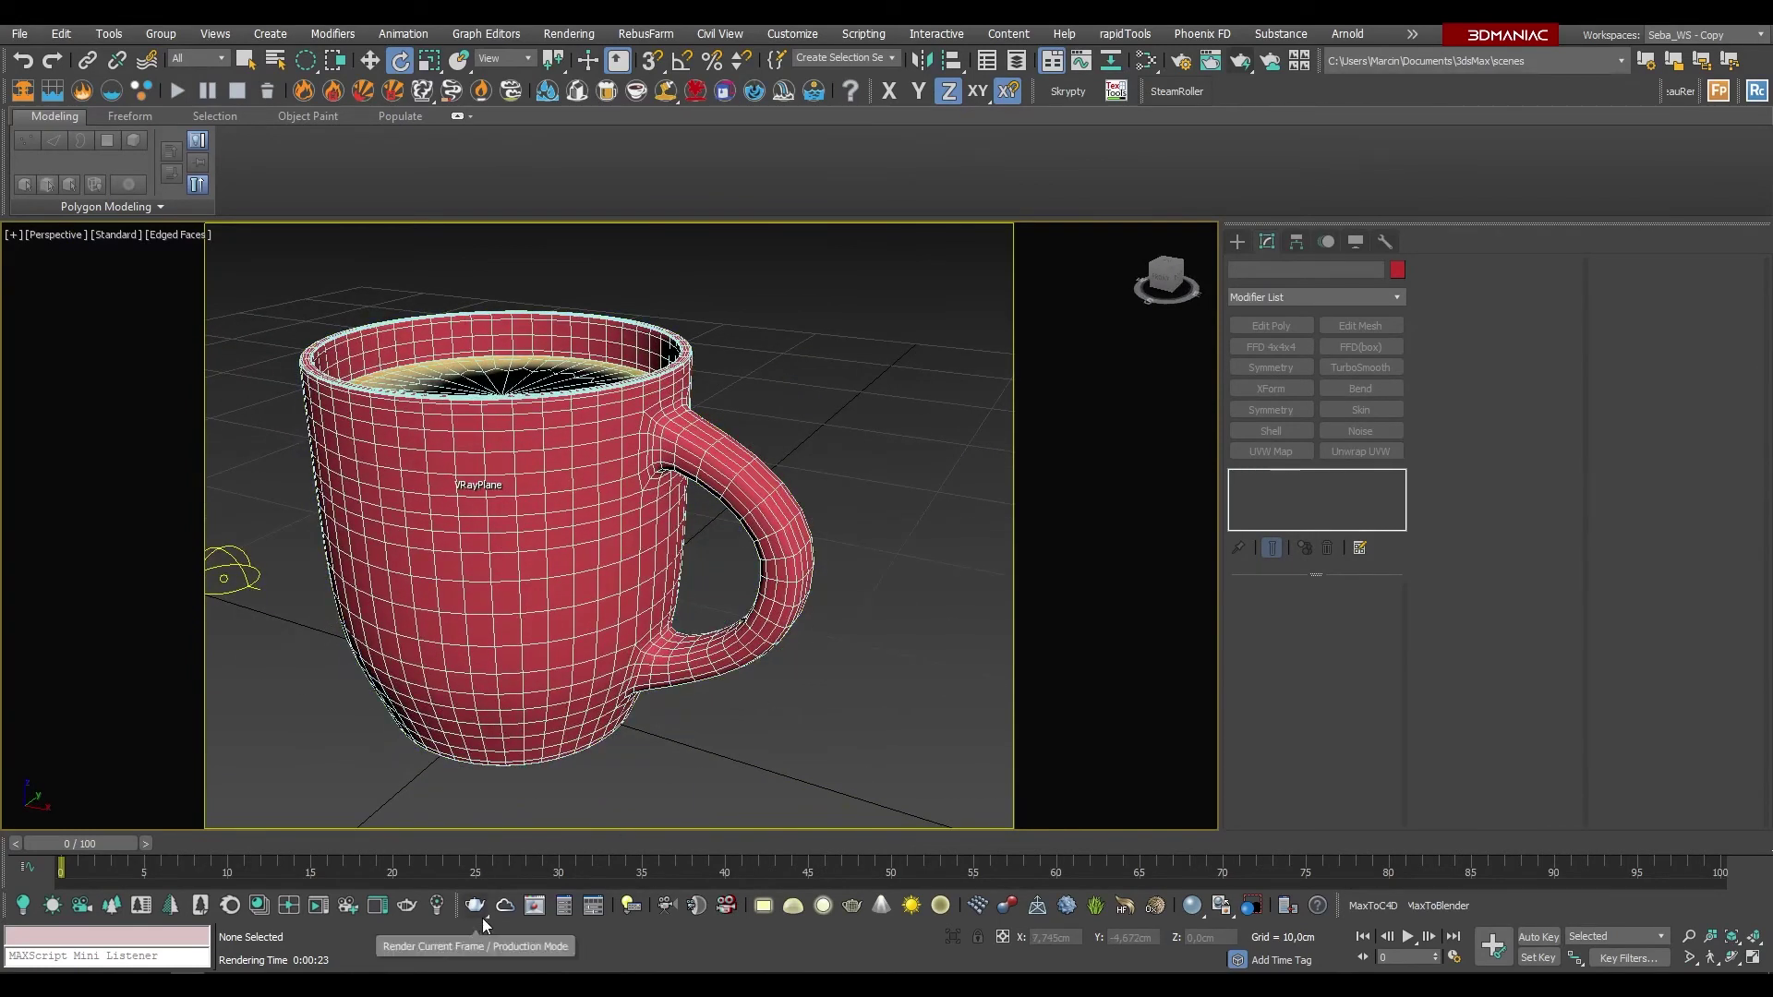
{"action": "left_click_drag", "start_coordinate": [483, 917], "coordinate": [484, 964]}
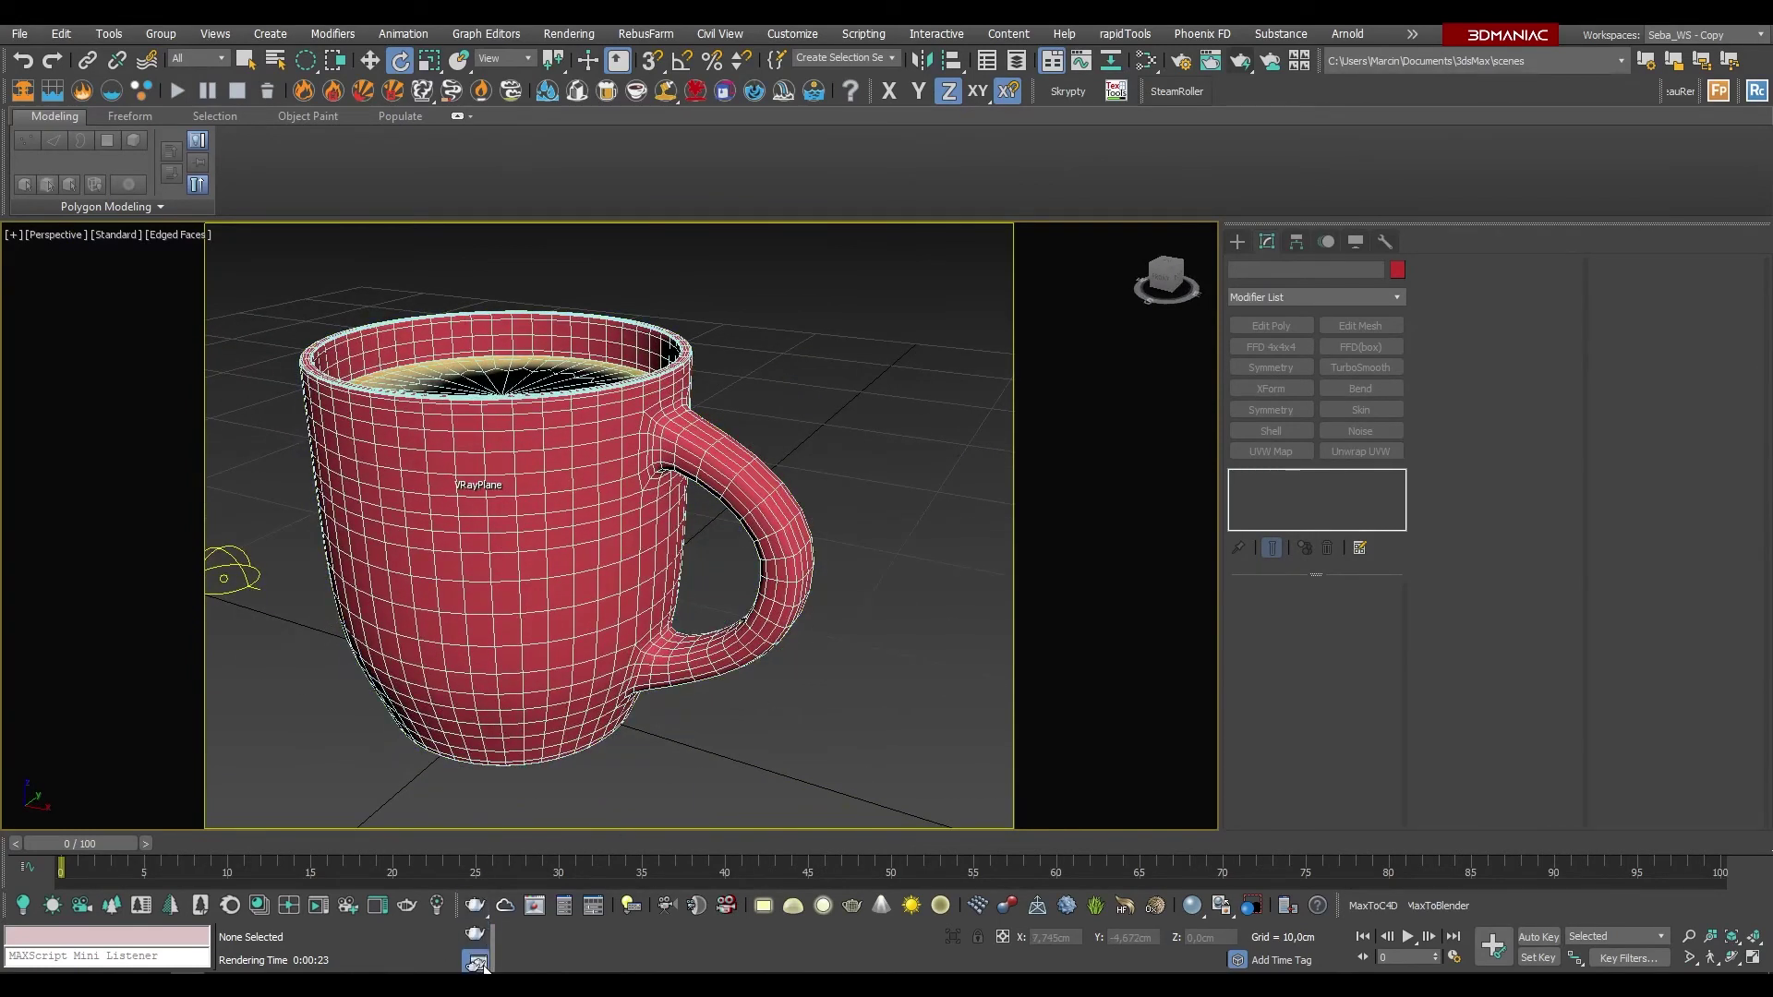
{"action": "mouse_move", "coordinate": [1471, 279]}
{"action": "left_mouse_down"}
{"action": "mouse_move", "coordinate": [503, 170]}
{"action": "mouse_move", "coordinate": [474, 199]}
{"action": "left_mouse_up"}
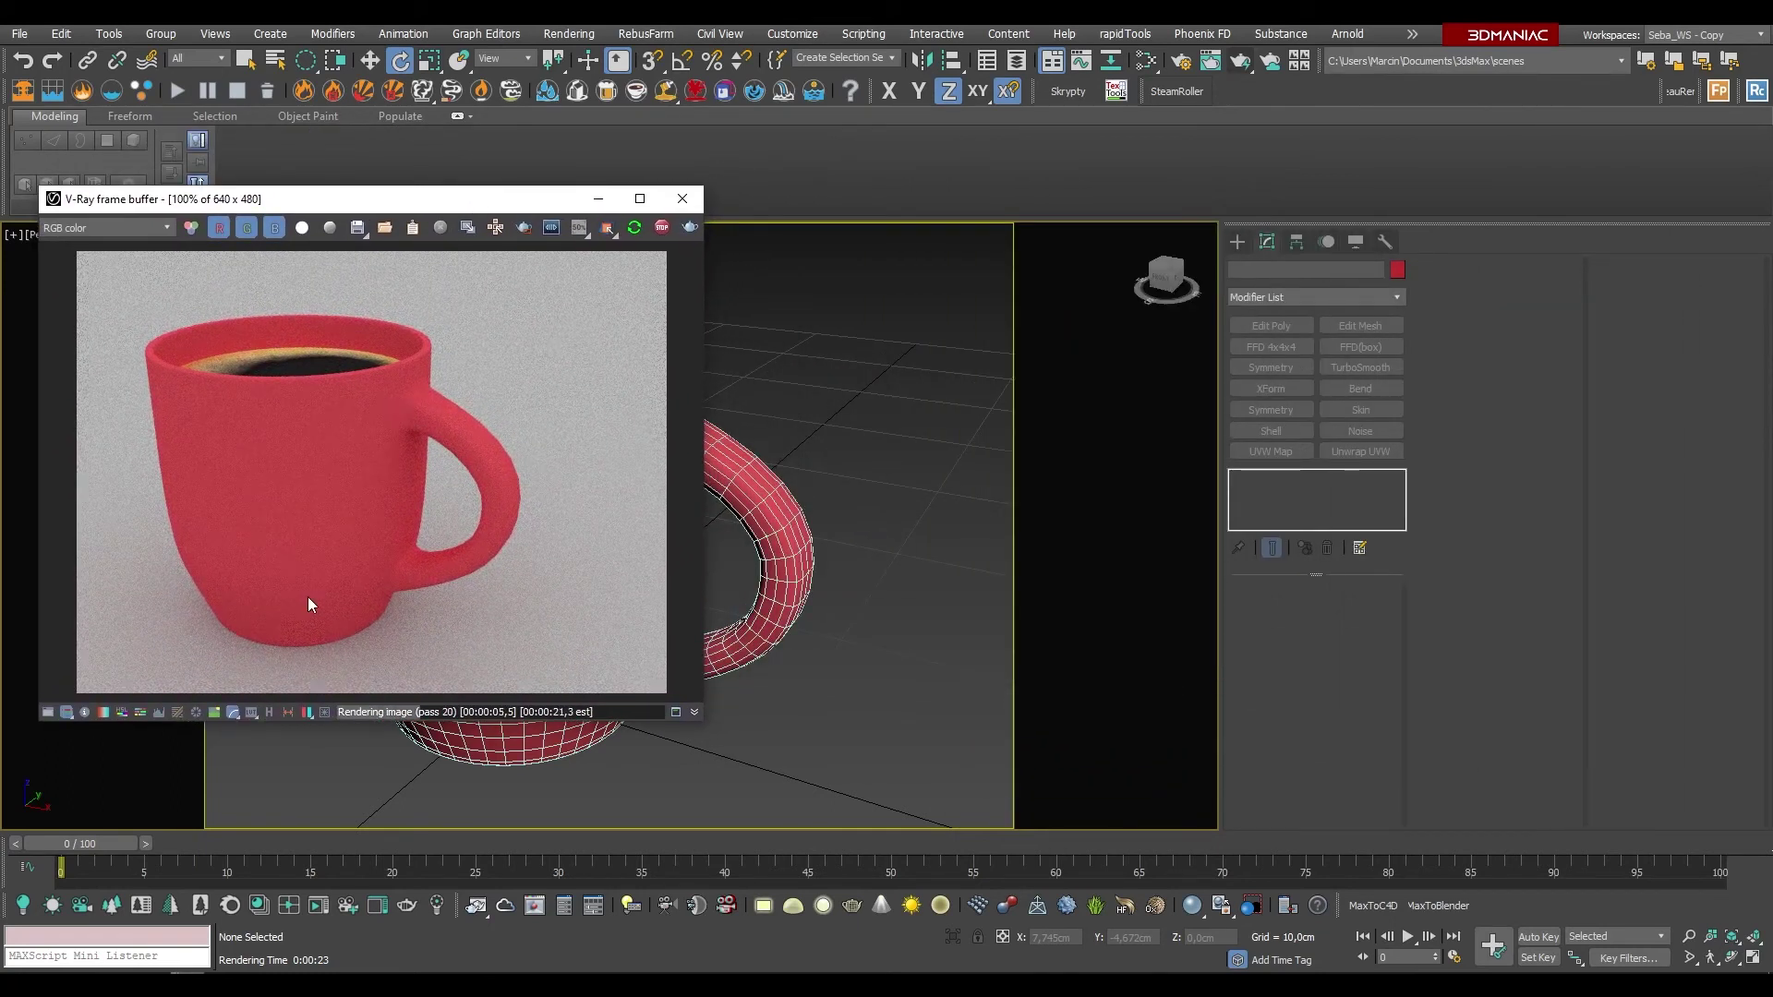
Step: Raise the Kubek diffuse red's saturation to 242 in the Slate Material Editor
{"action": "left_click", "coordinate": [1145, 61]}
{"action": "left_click_drag", "start_coordinate": [1414, 115], "coordinate": [1434, 62]}
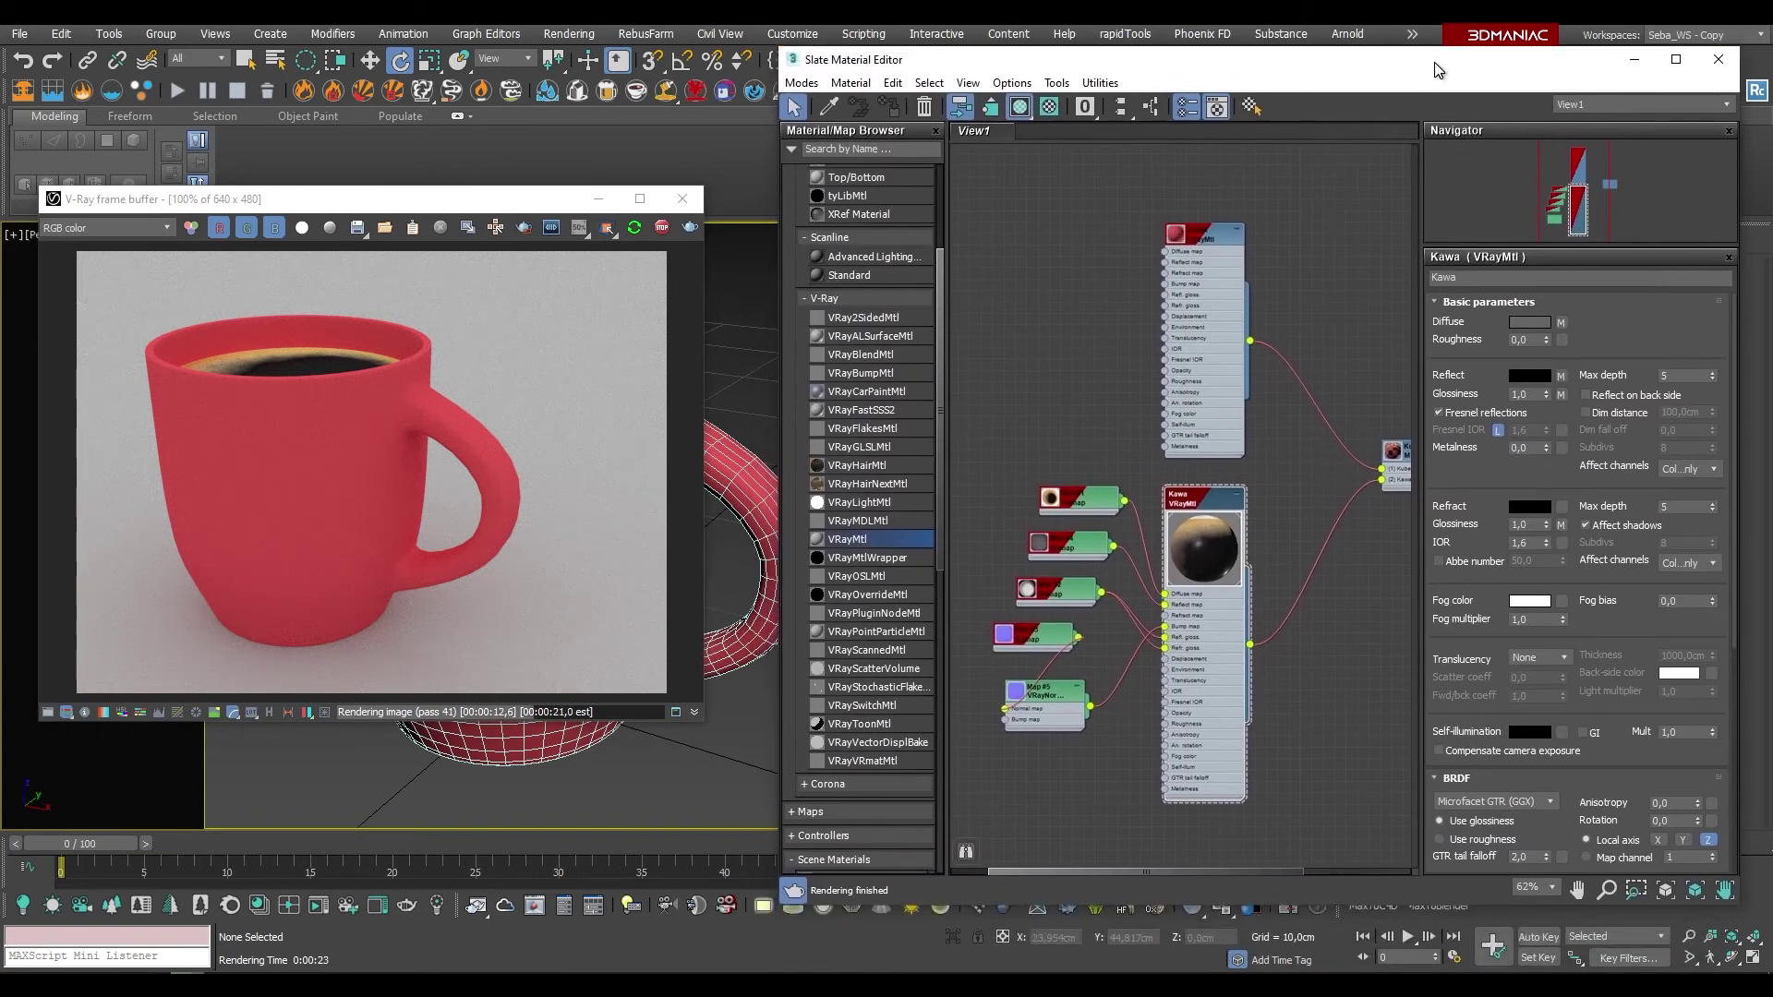
{"action": "scroll", "coordinate": [1142, 390], "scroll_direction": "down", "scroll_amount": 1}
{"action": "scroll", "coordinate": [1142, 389], "scroll_direction": "down", "scroll_amount": 2}
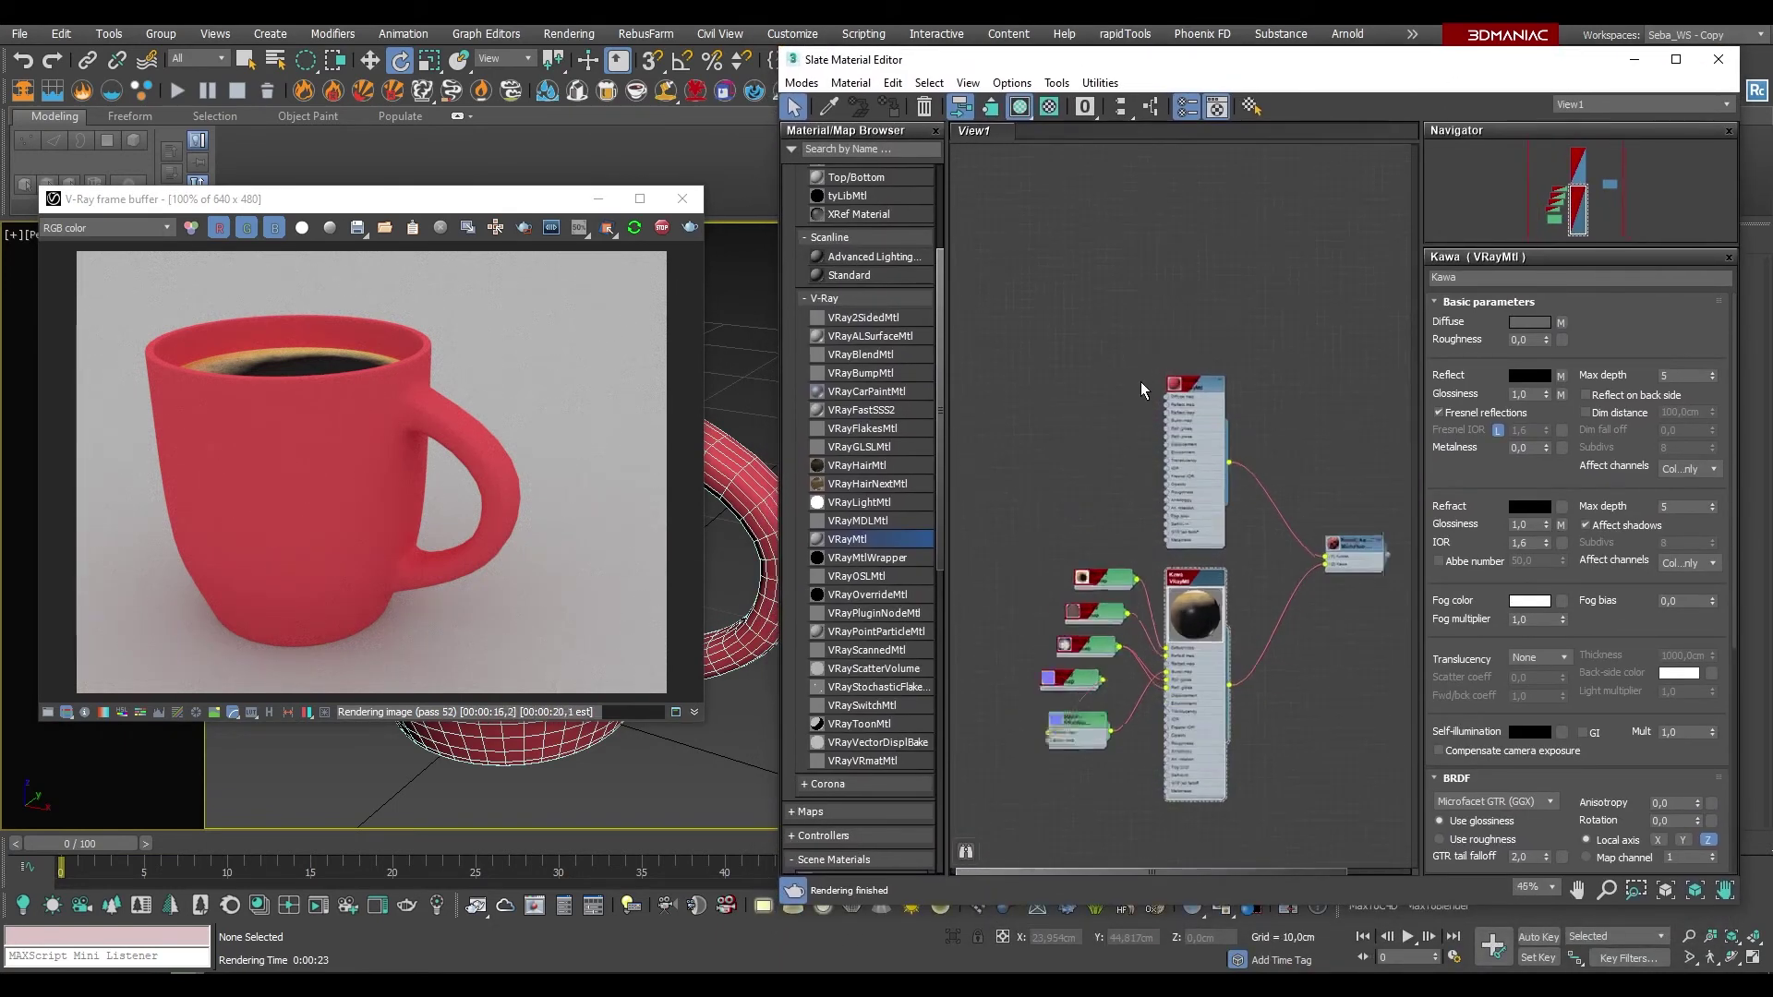
{"action": "scroll", "coordinate": [1159, 449], "scroll_direction": "up", "scroll_amount": 4}
{"action": "left_click", "coordinate": [1252, 289]}
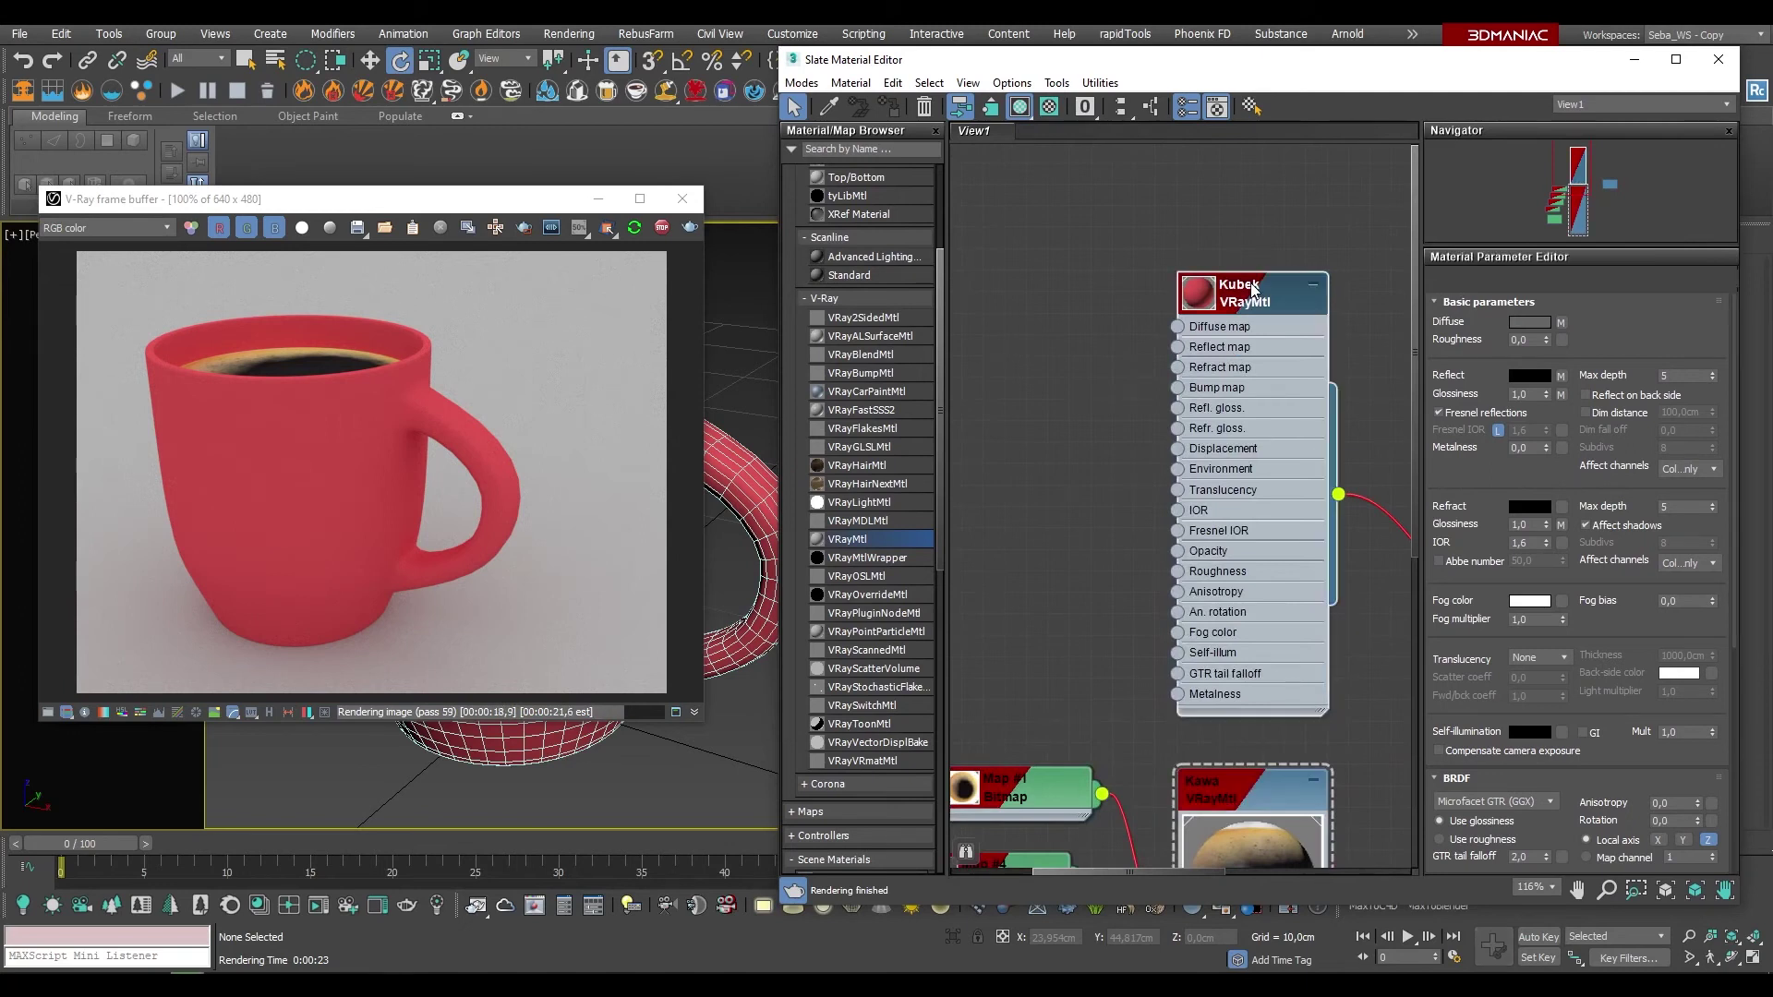
{"action": "double_click", "coordinate": [1252, 289]}
{"action": "left_click", "coordinate": [1529, 322]}
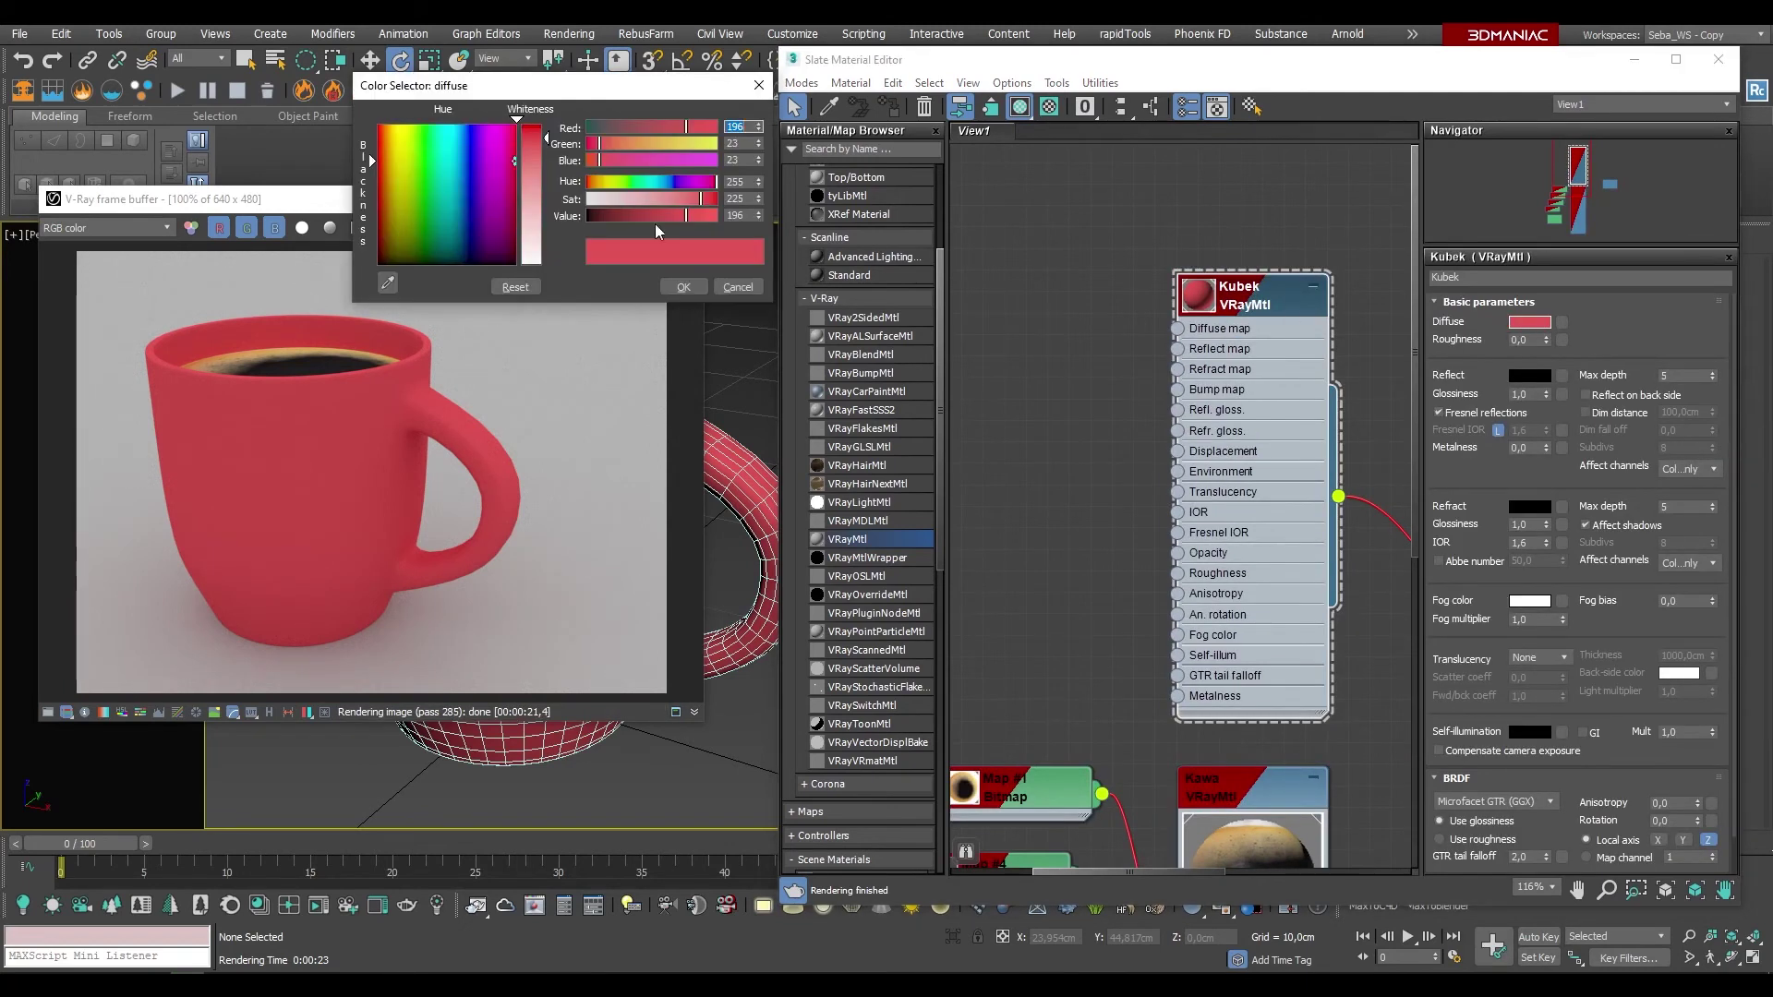
{"action": "left_click", "coordinate": [711, 205]}
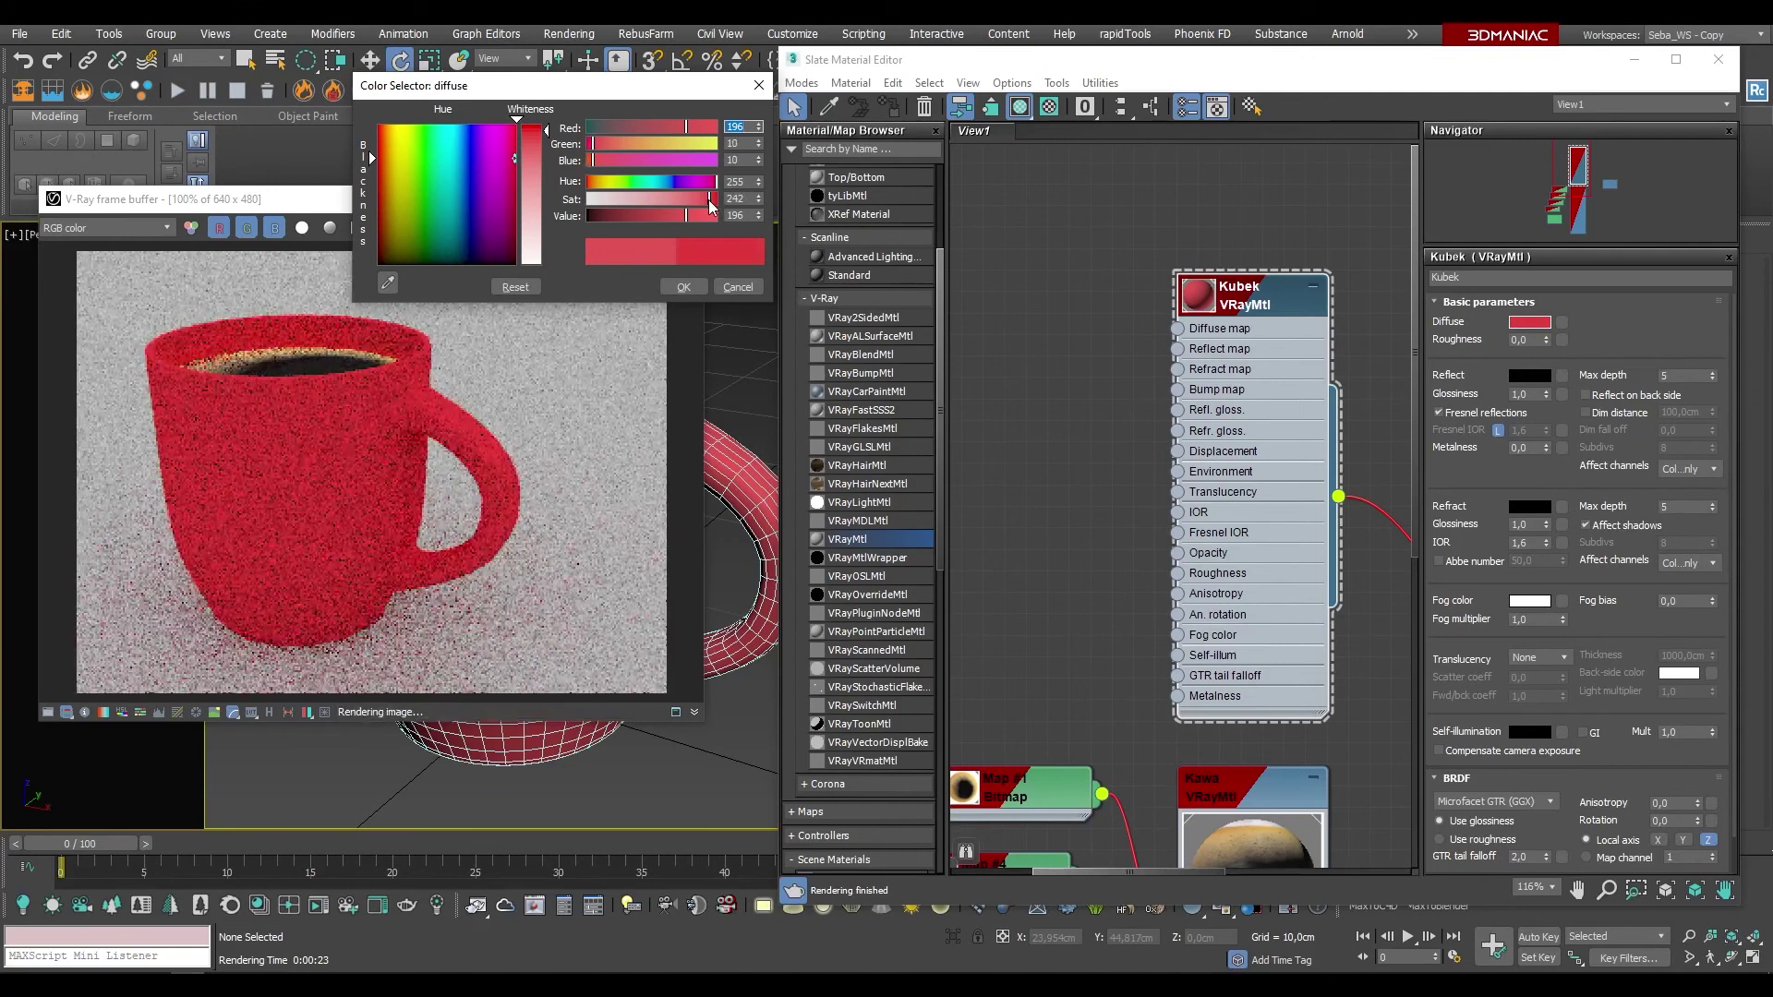
{"action": "left_click", "coordinate": [683, 286]}
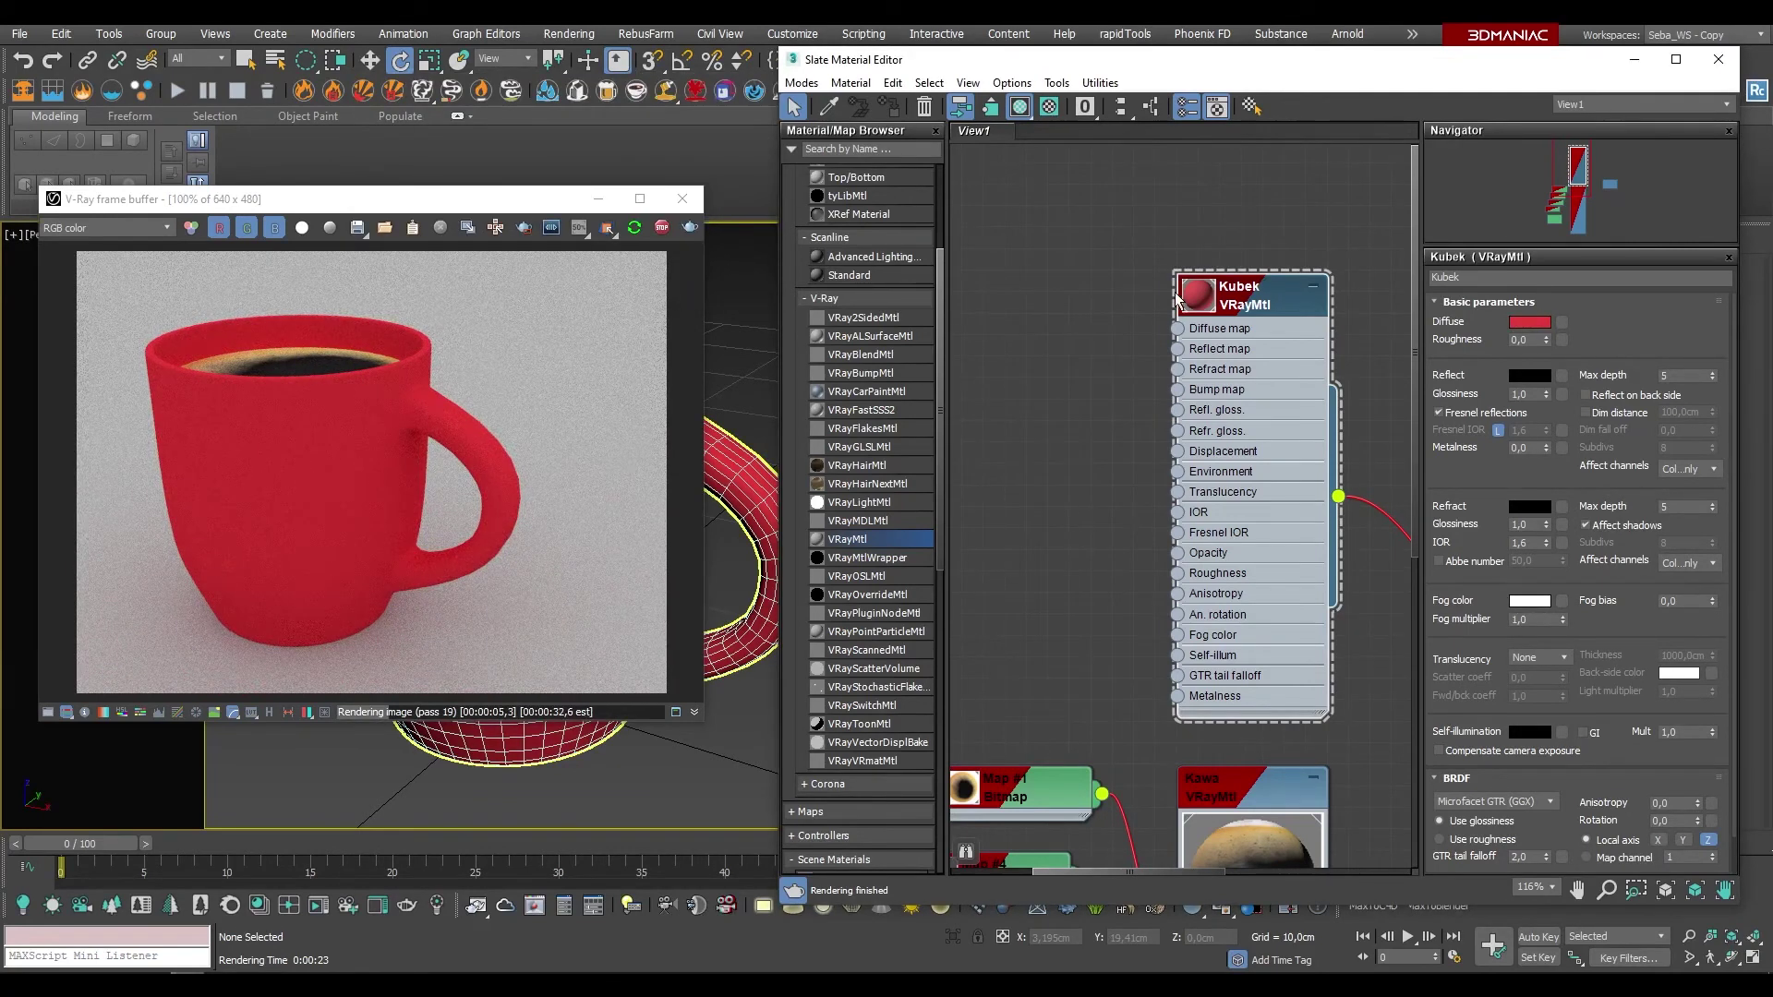
Step: Set the Kubek reflection colour to a grey of value 190
{"action": "left_click", "coordinate": [1529, 376]}
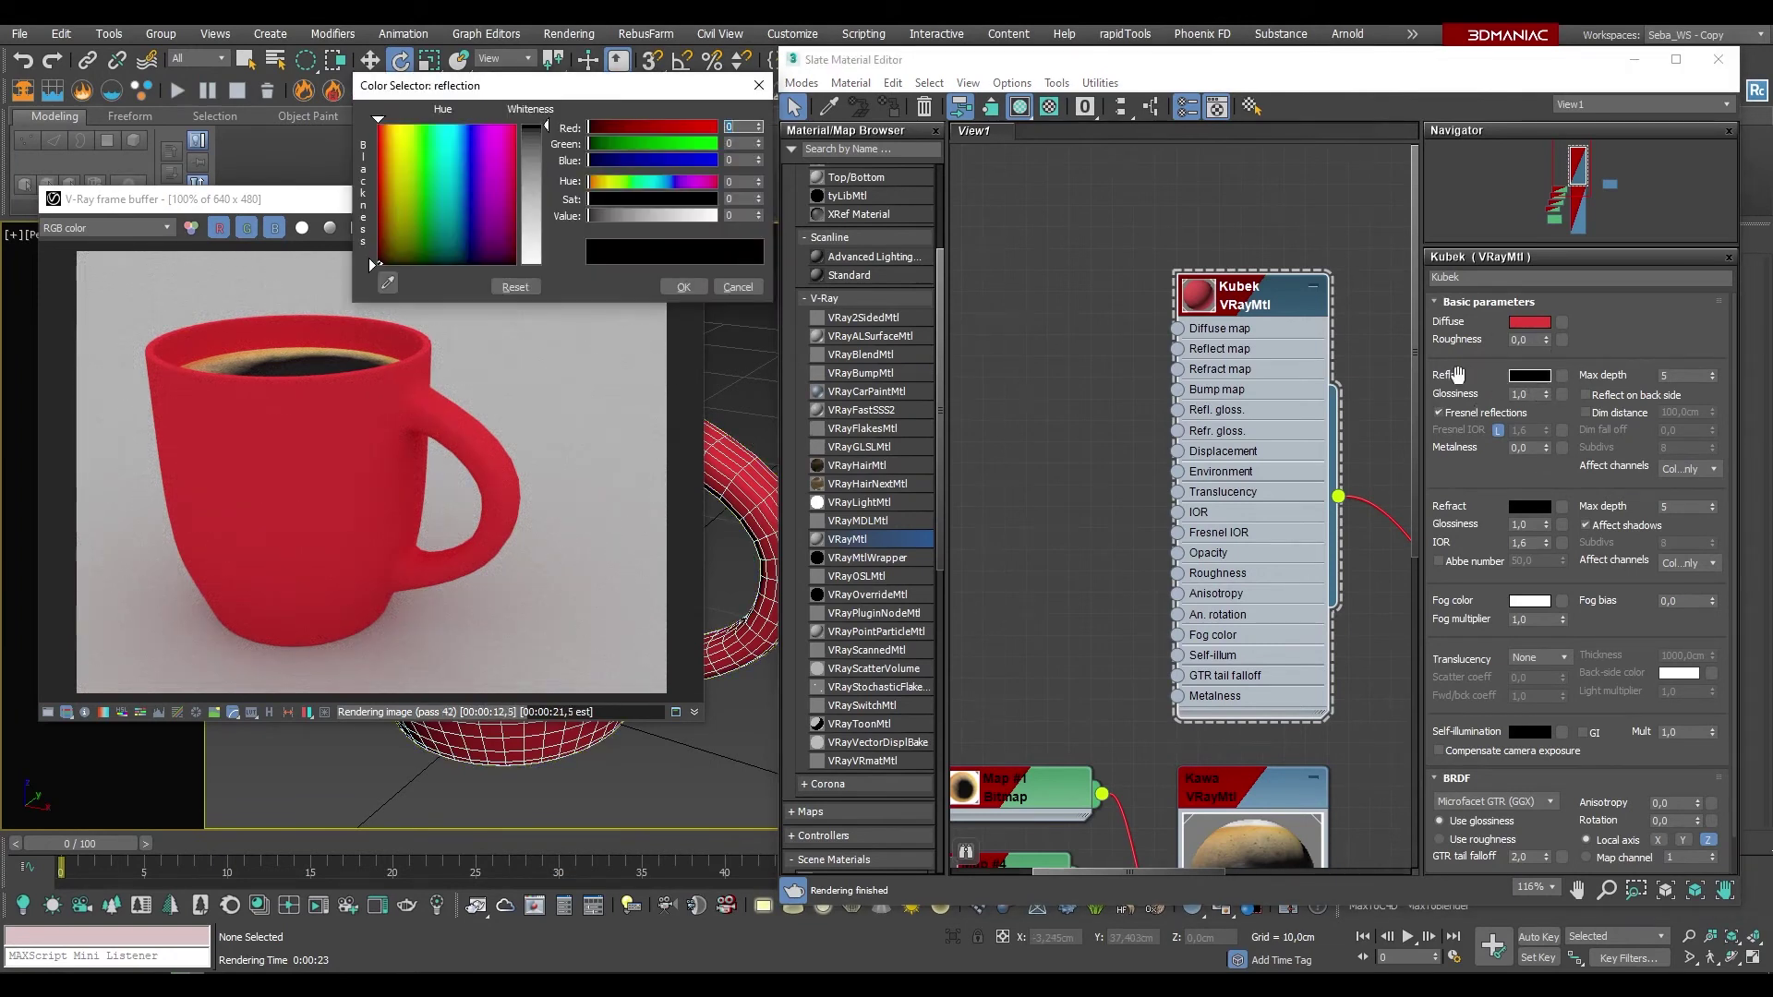
{"action": "left_click_drag", "start_coordinate": [554, 85], "coordinate": [931, 163]}
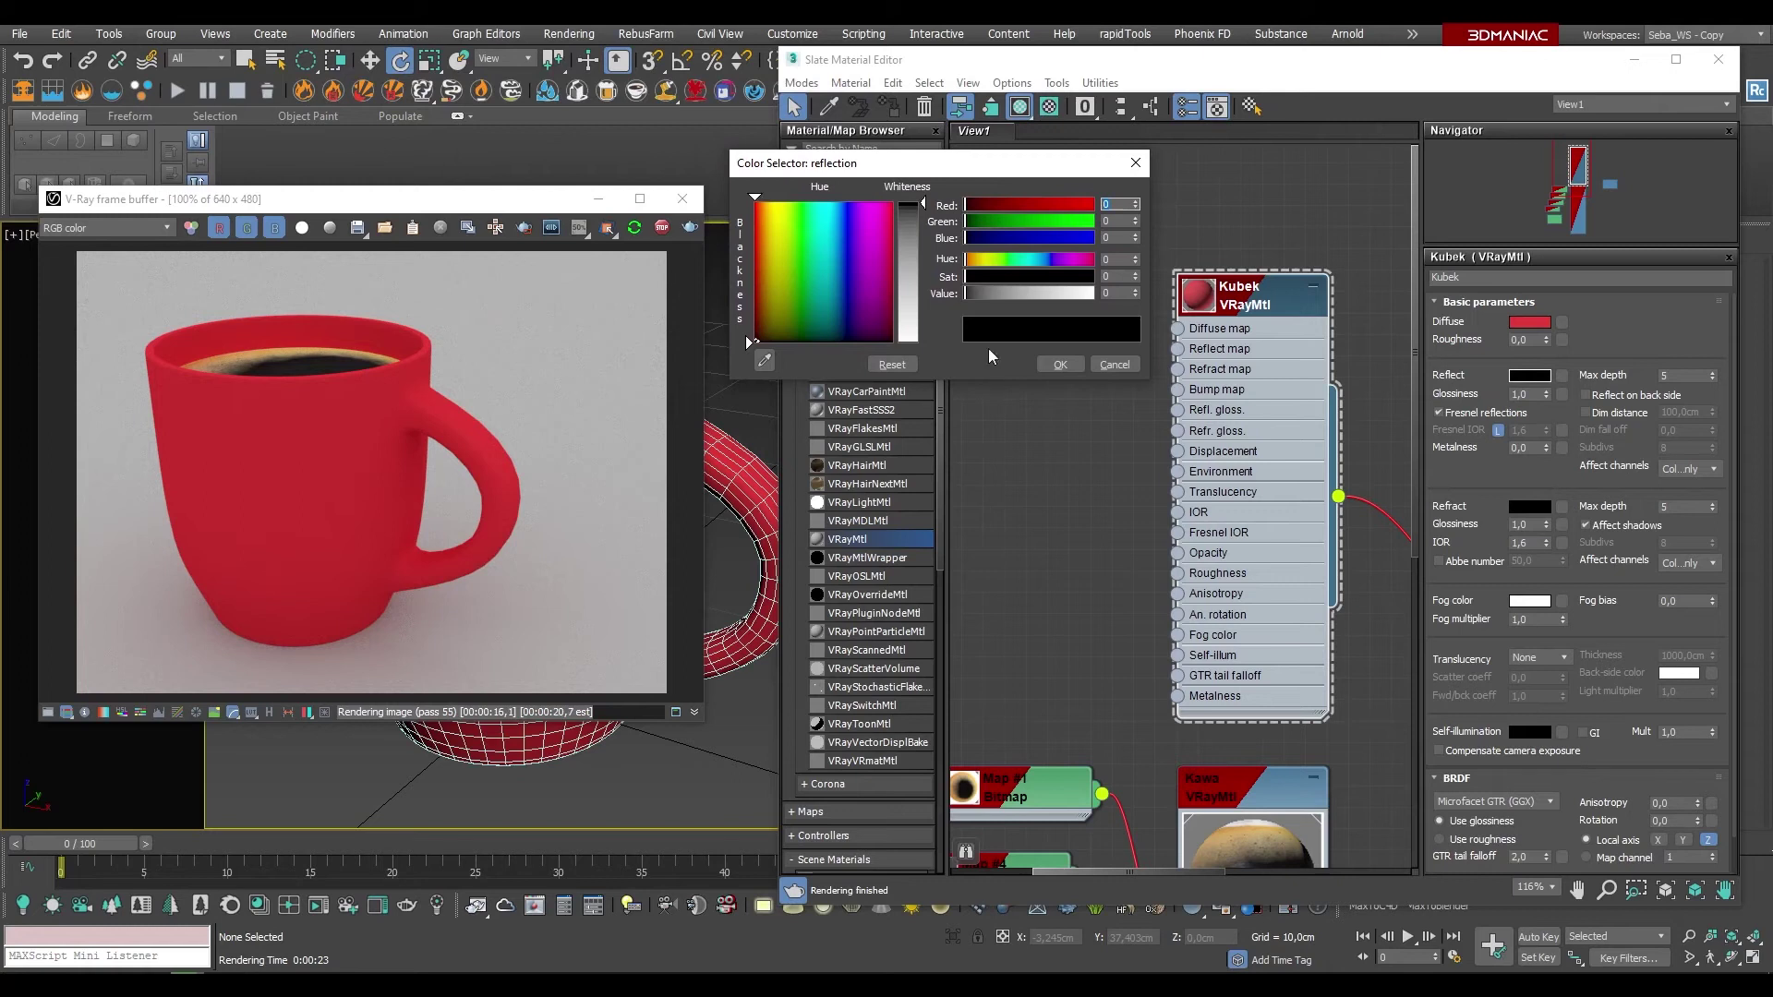
{"action": "left_click_drag", "start_coordinate": [986, 294], "coordinate": [1099, 294]}
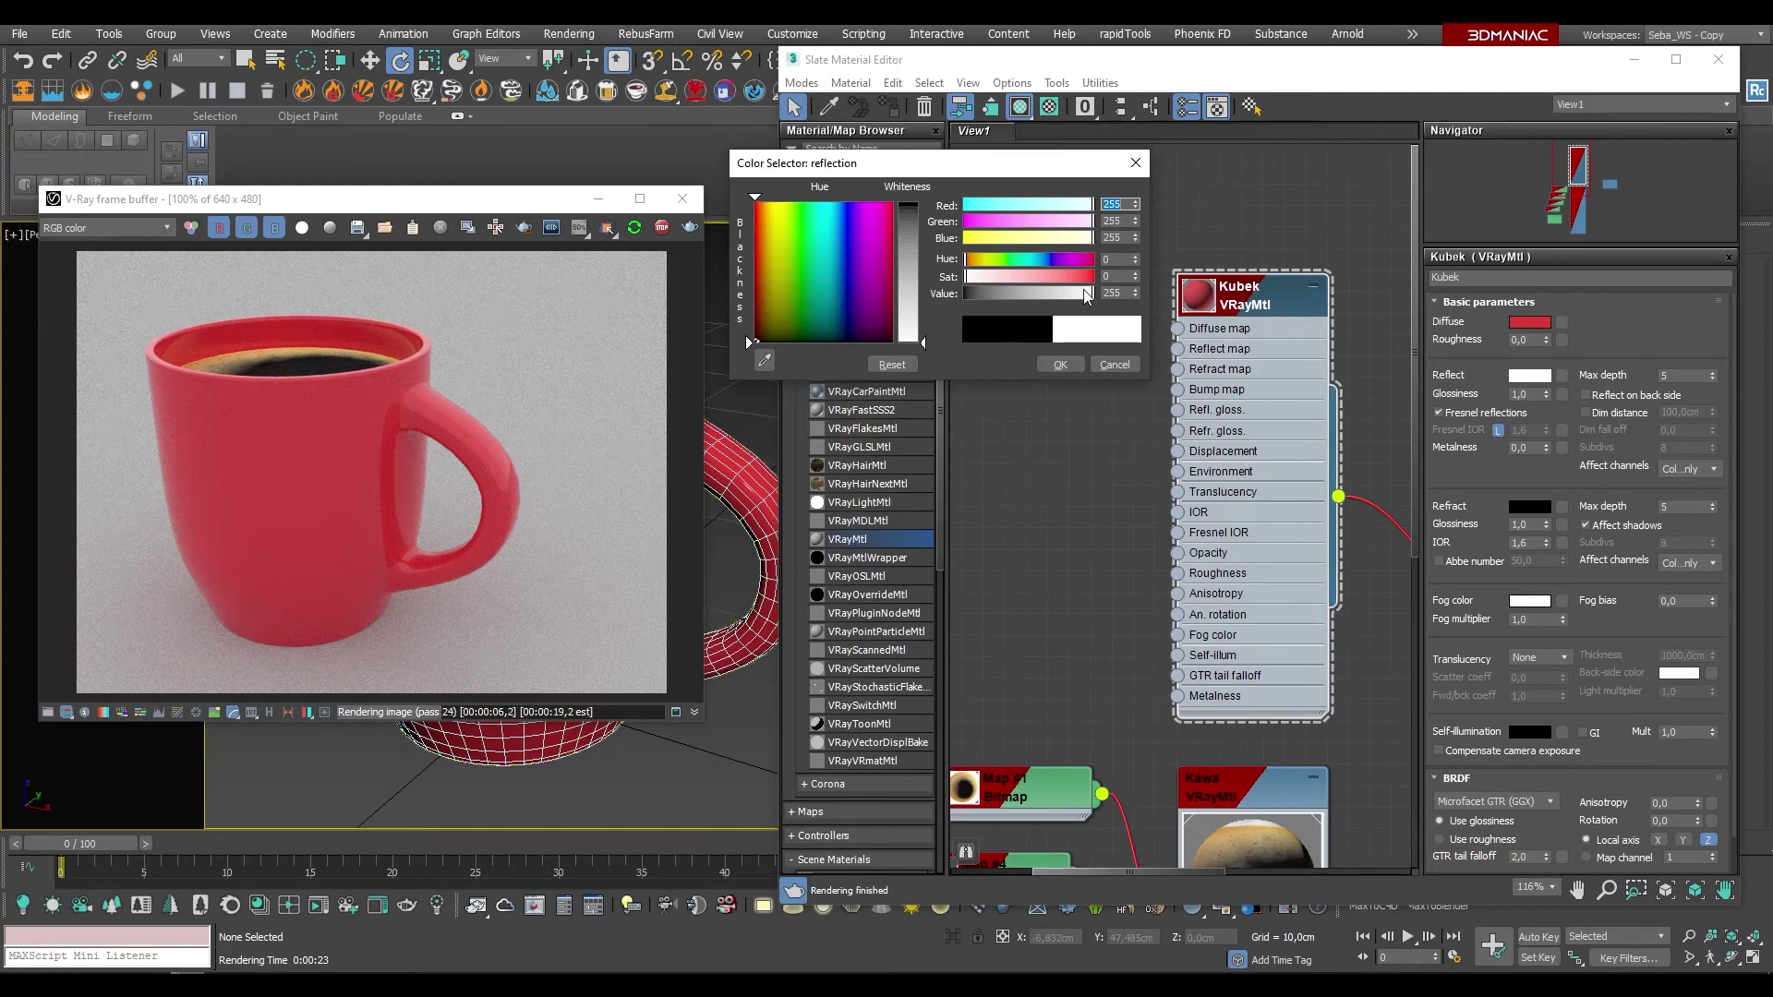
{"action": "left_click", "coordinate": [1126, 293]}
{"action": "type", "text": "5"}
{"action": "key", "text": "Return"}
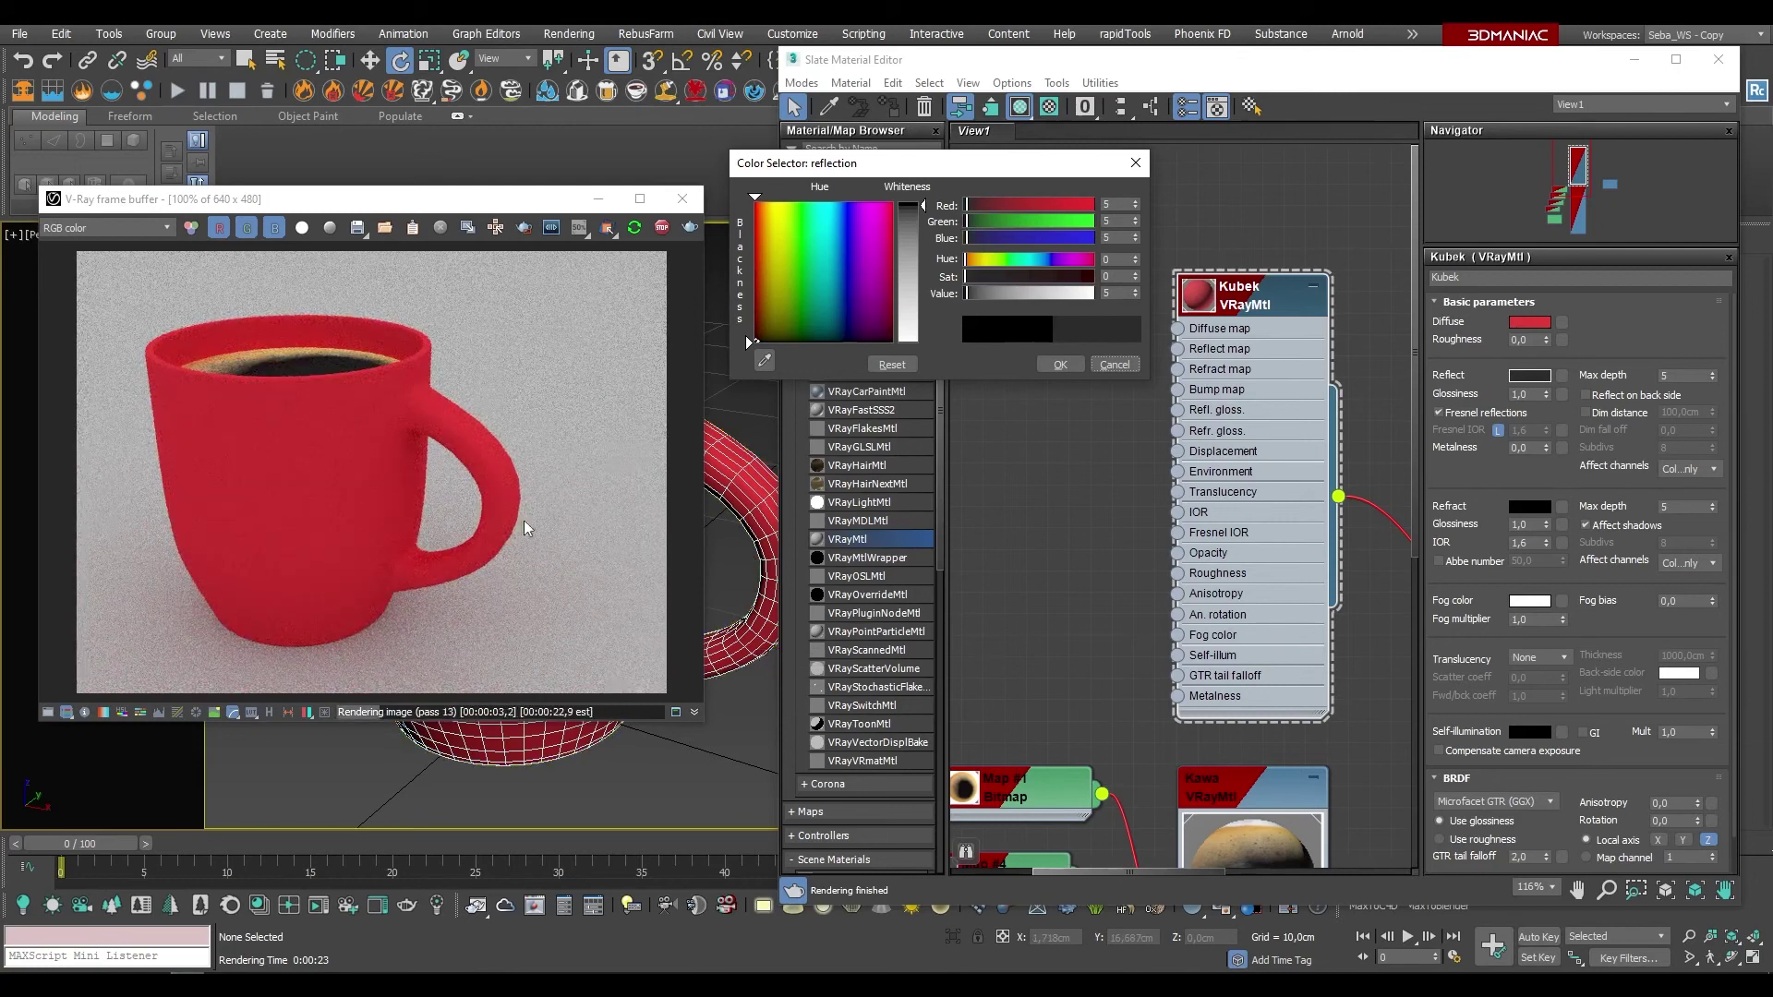
{"action": "left_click", "coordinate": [1113, 293]}
{"action": "type", "text": "0"}
{"action": "key", "text": "Return"}
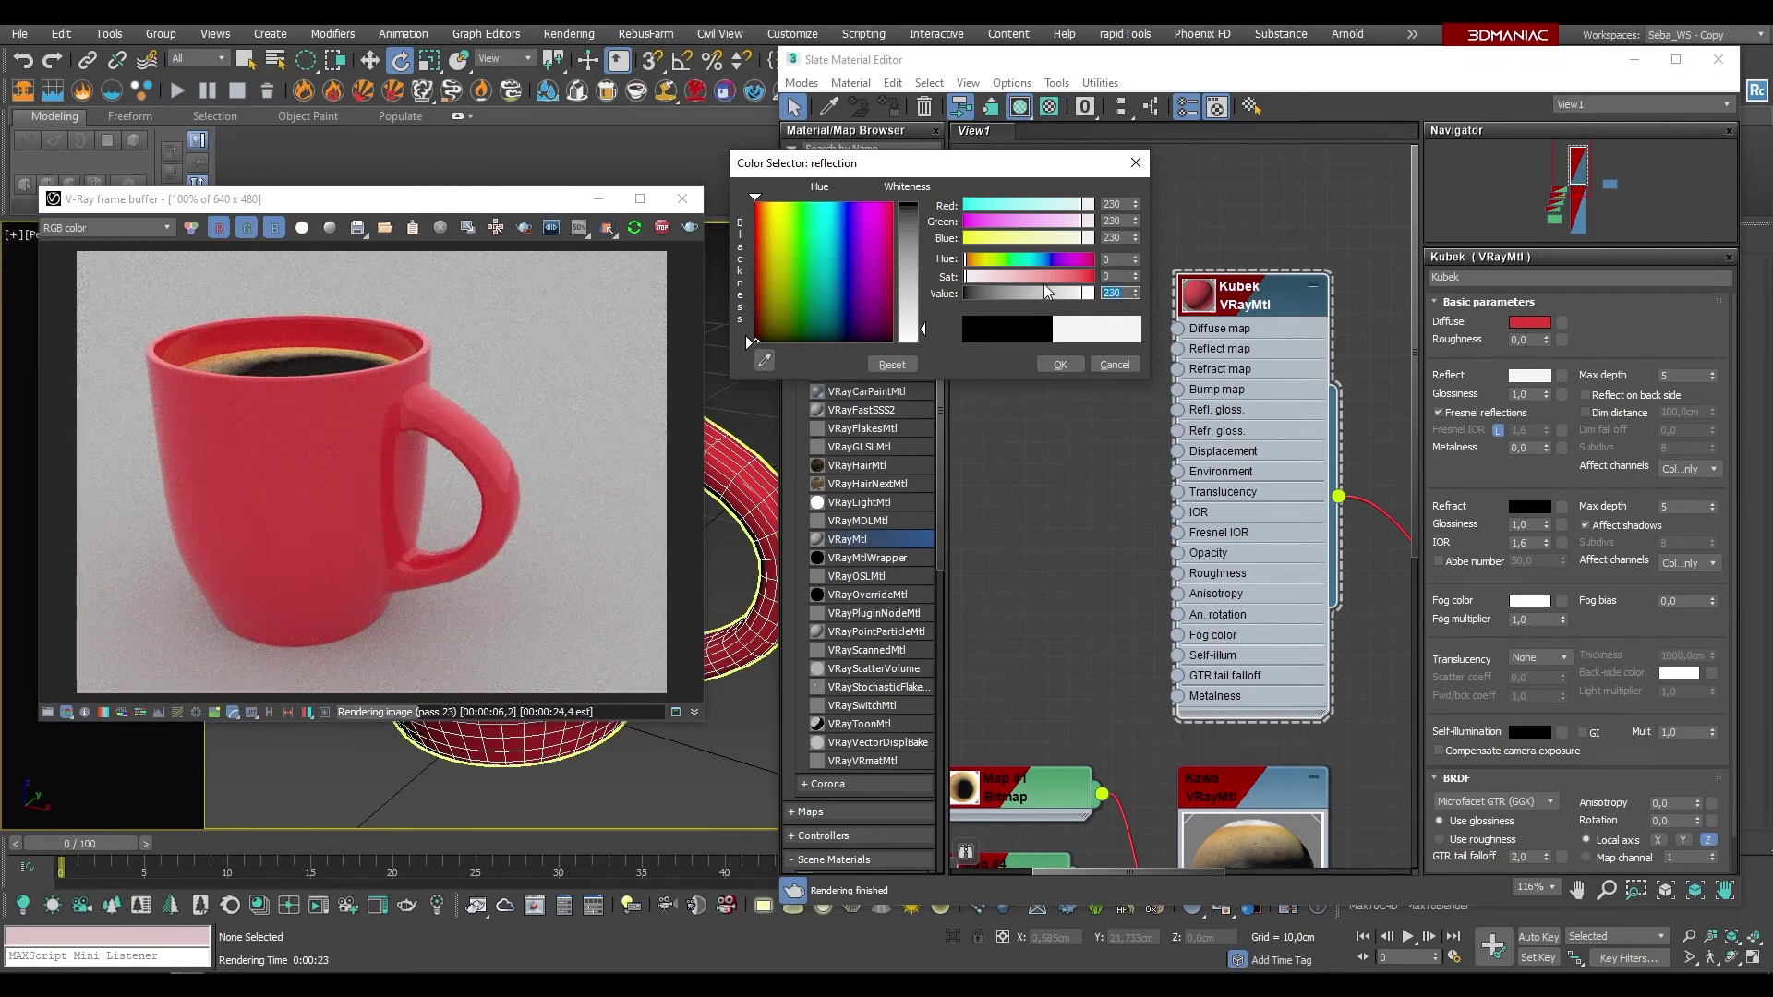
{"action": "left_click_drag", "start_coordinate": [1048, 291], "coordinate": [1061, 291]}
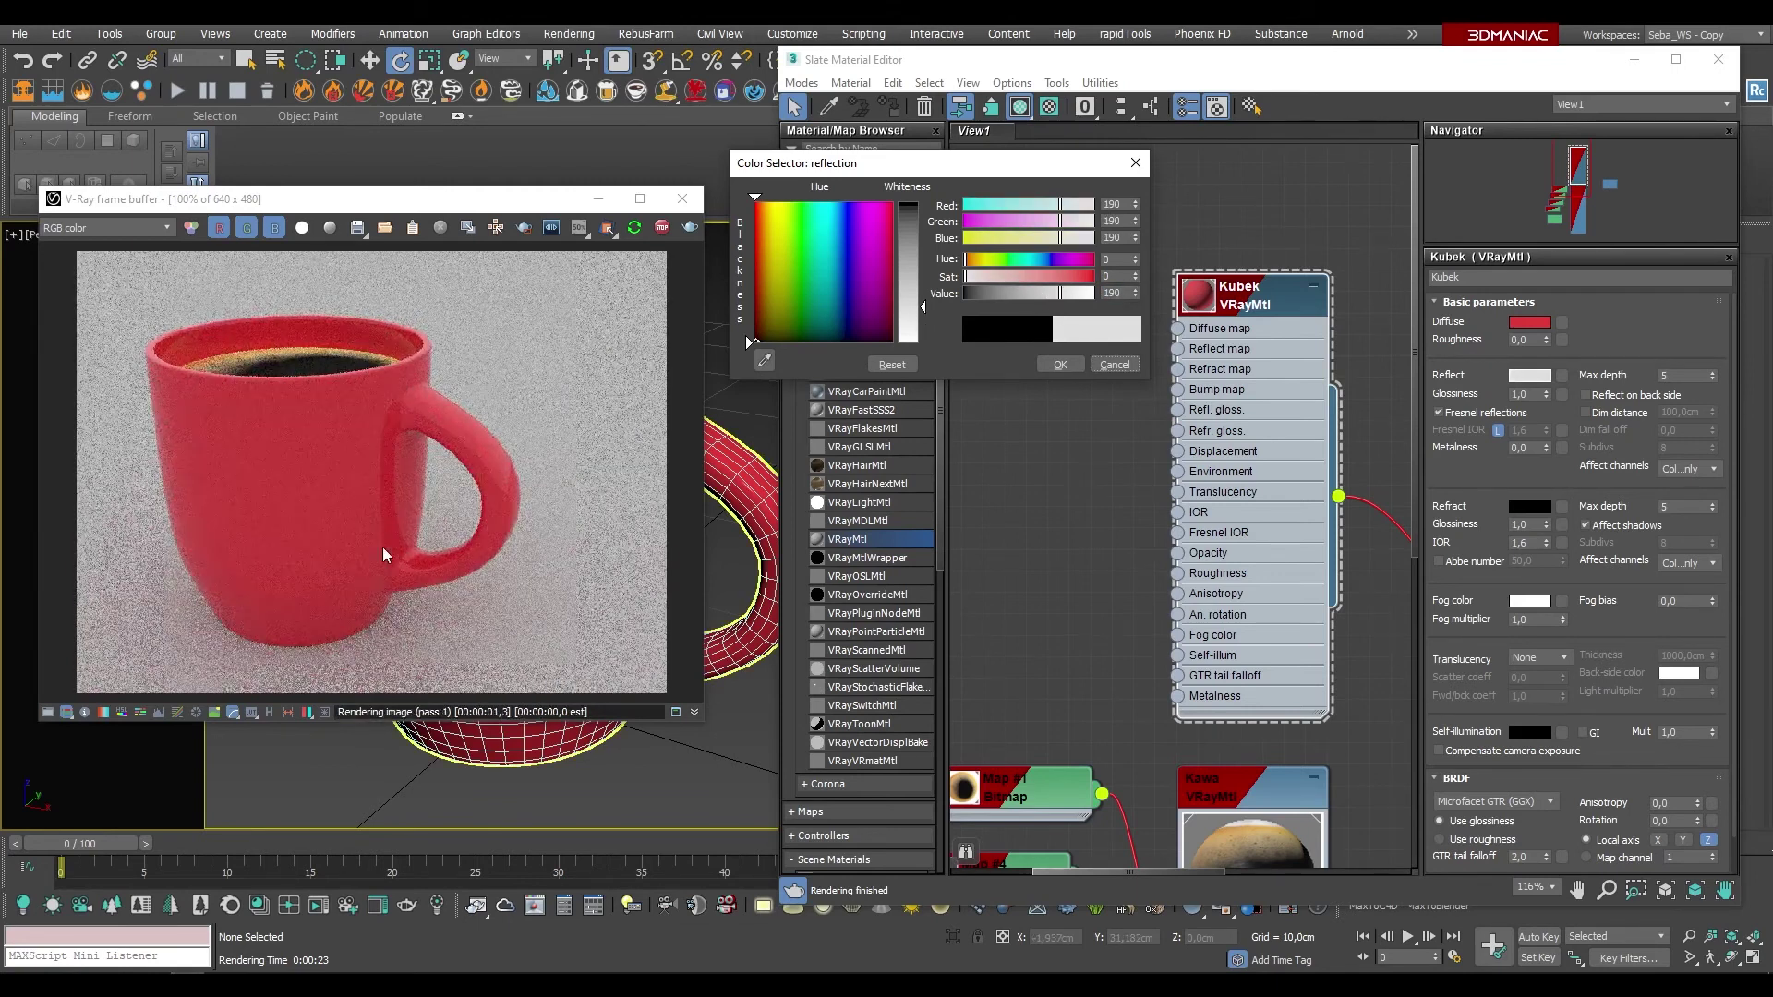
{"action": "left_click", "coordinate": [1059, 365]}
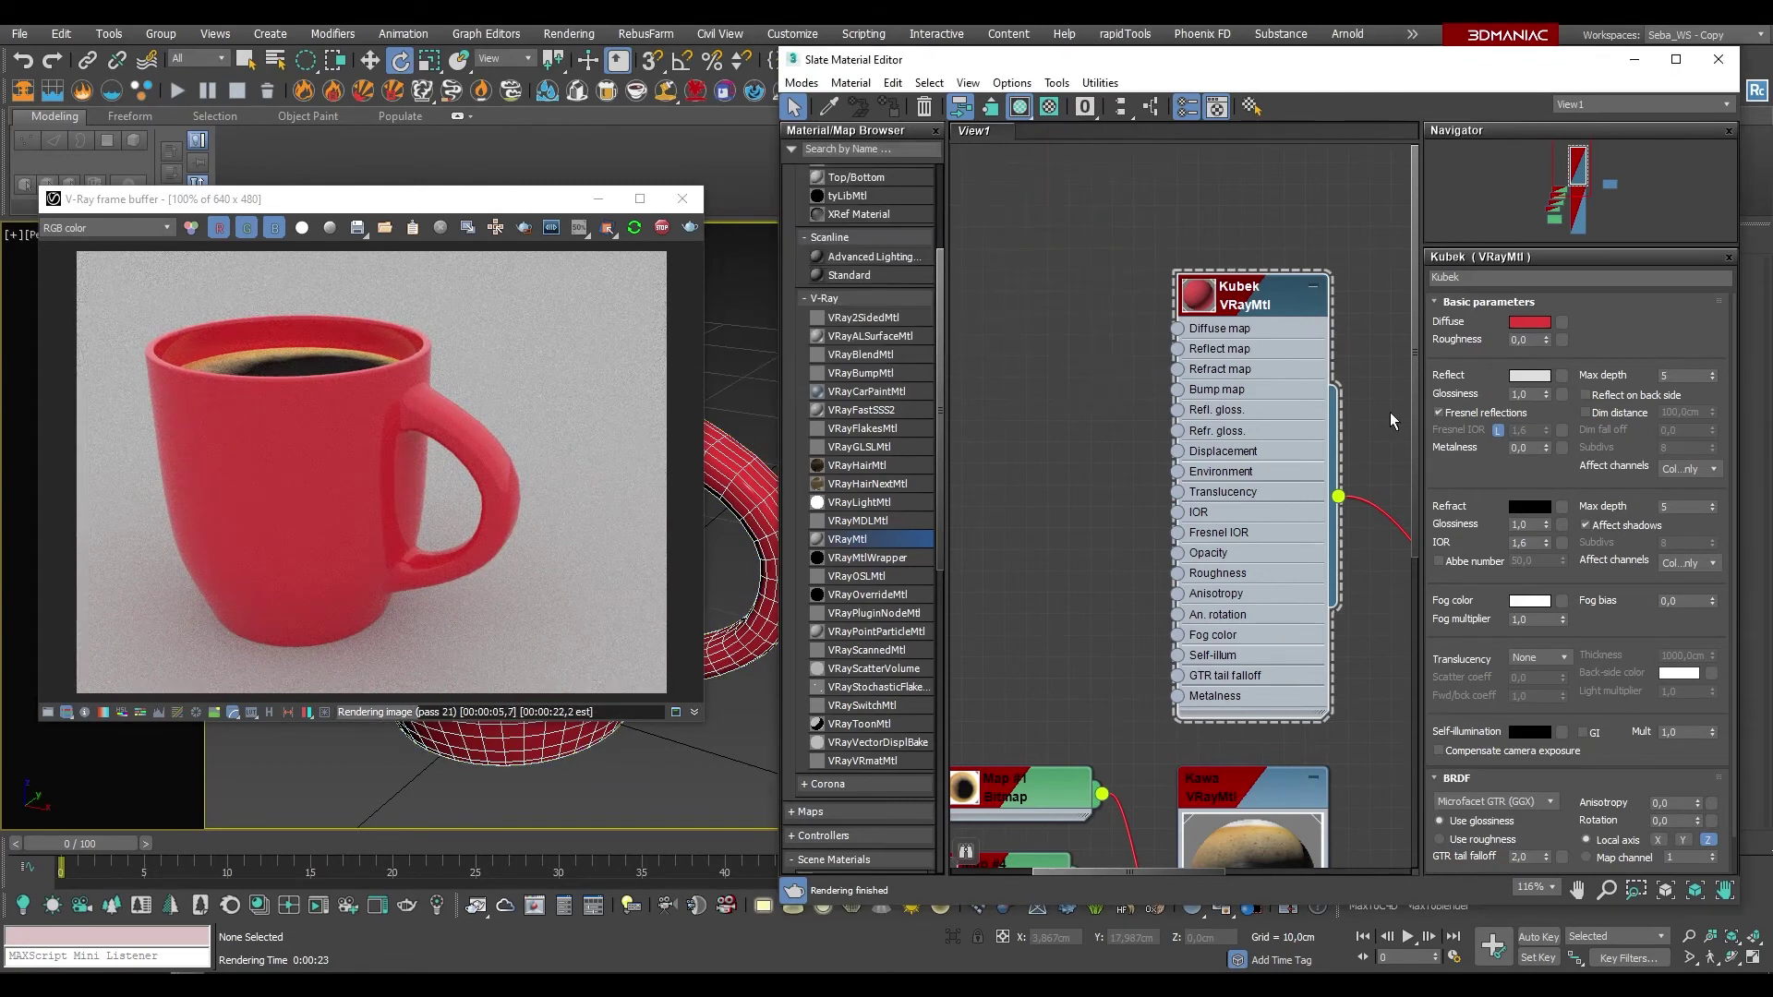
Step: Set Kubek's reflection glossiness to 0,88 and orbit the view to refresh the render
{"action": "right_click", "coordinate": [1548, 395]}
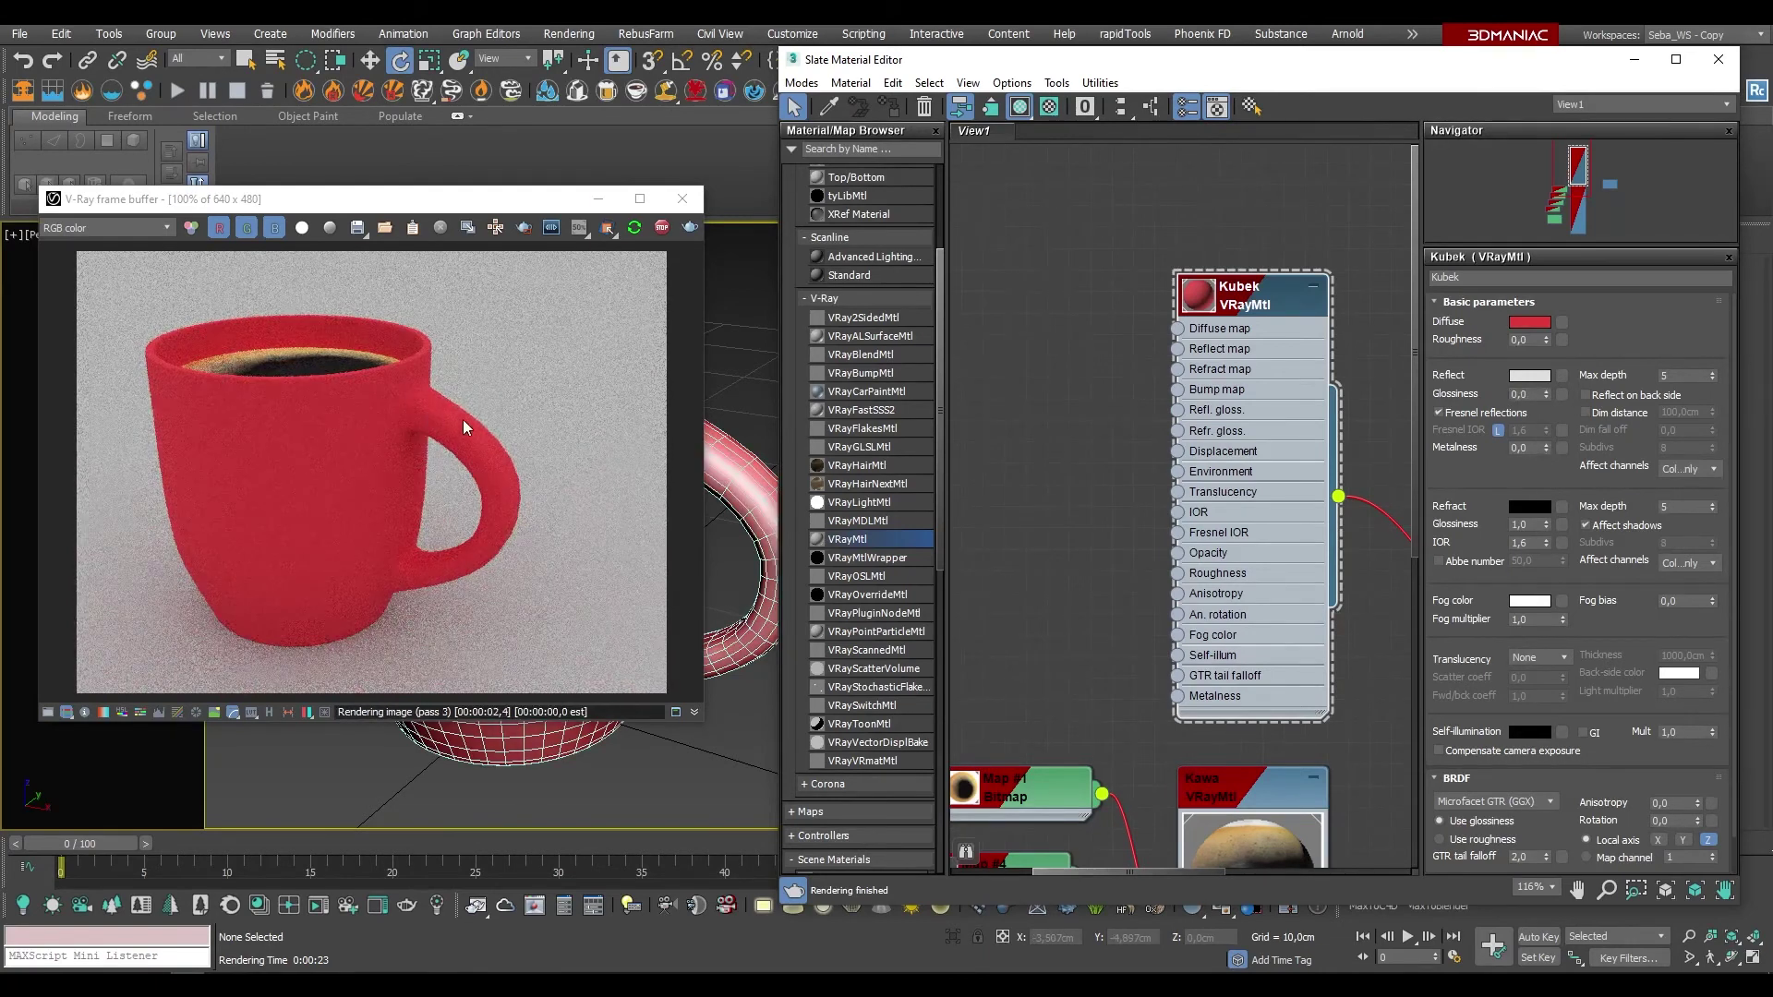
{"action": "left_click_drag", "start_coordinate": [1547, 395], "coordinate": [1548, 330]}
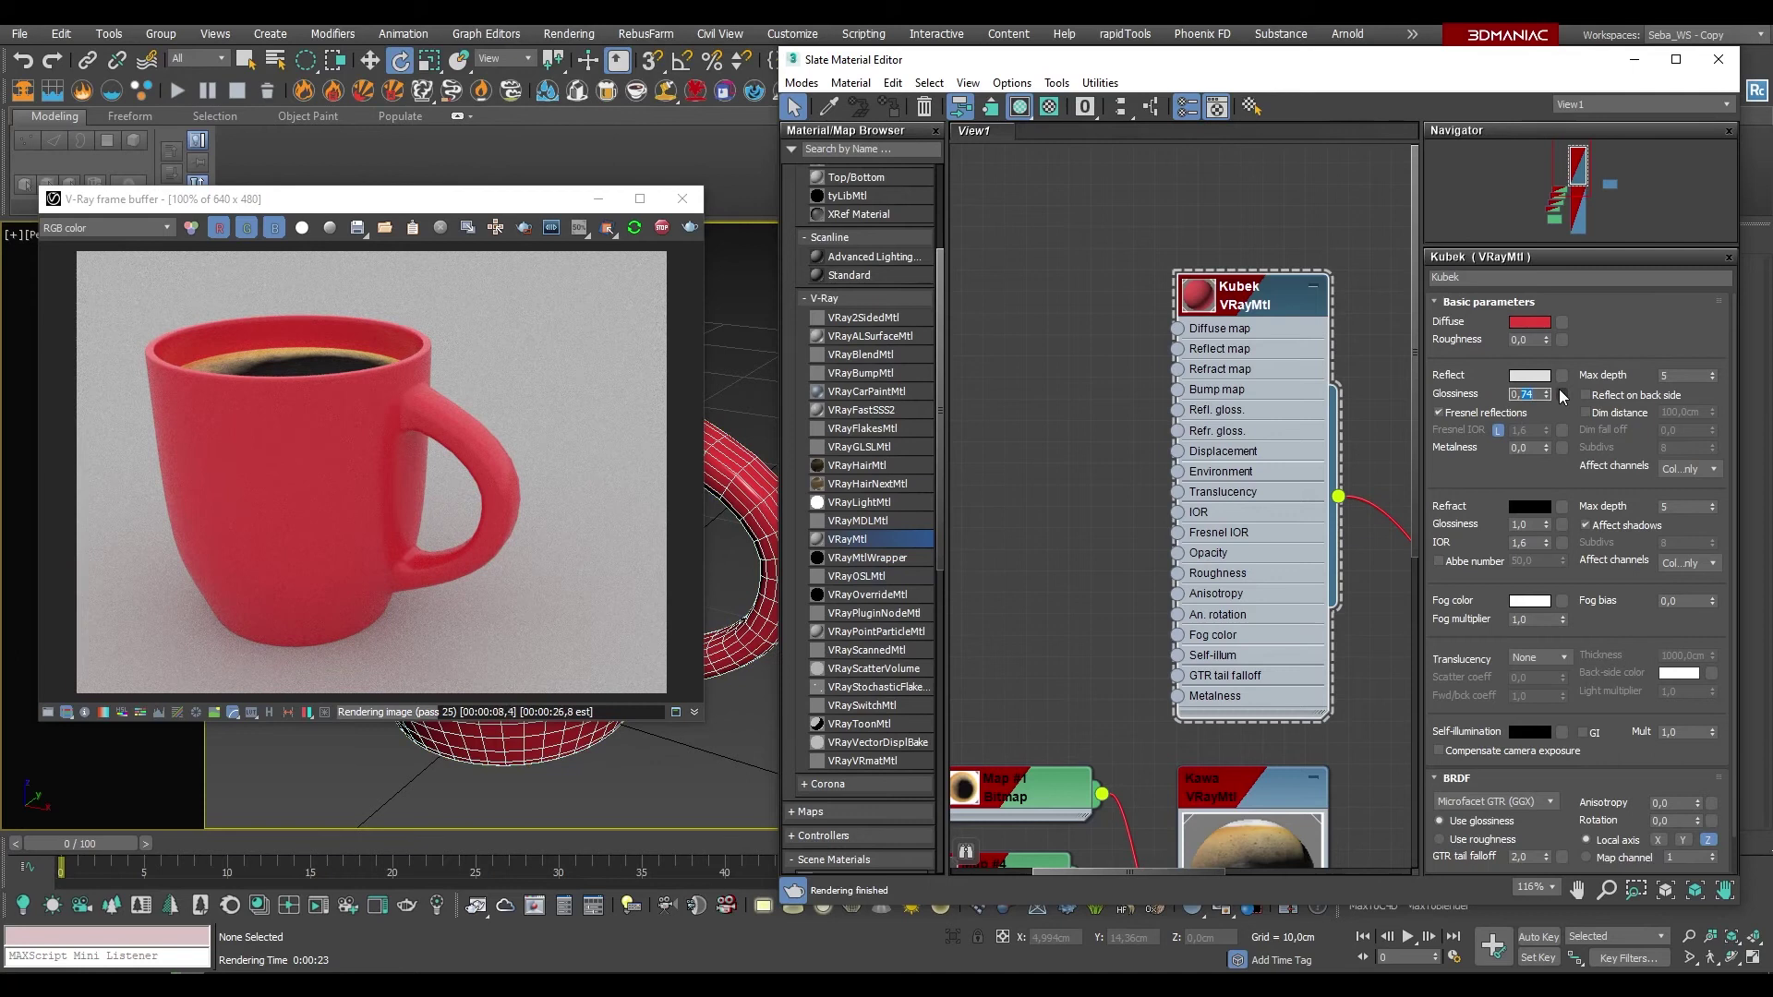
{"action": "type", "text": "0,88"}
{"action": "key", "text": "Return"}
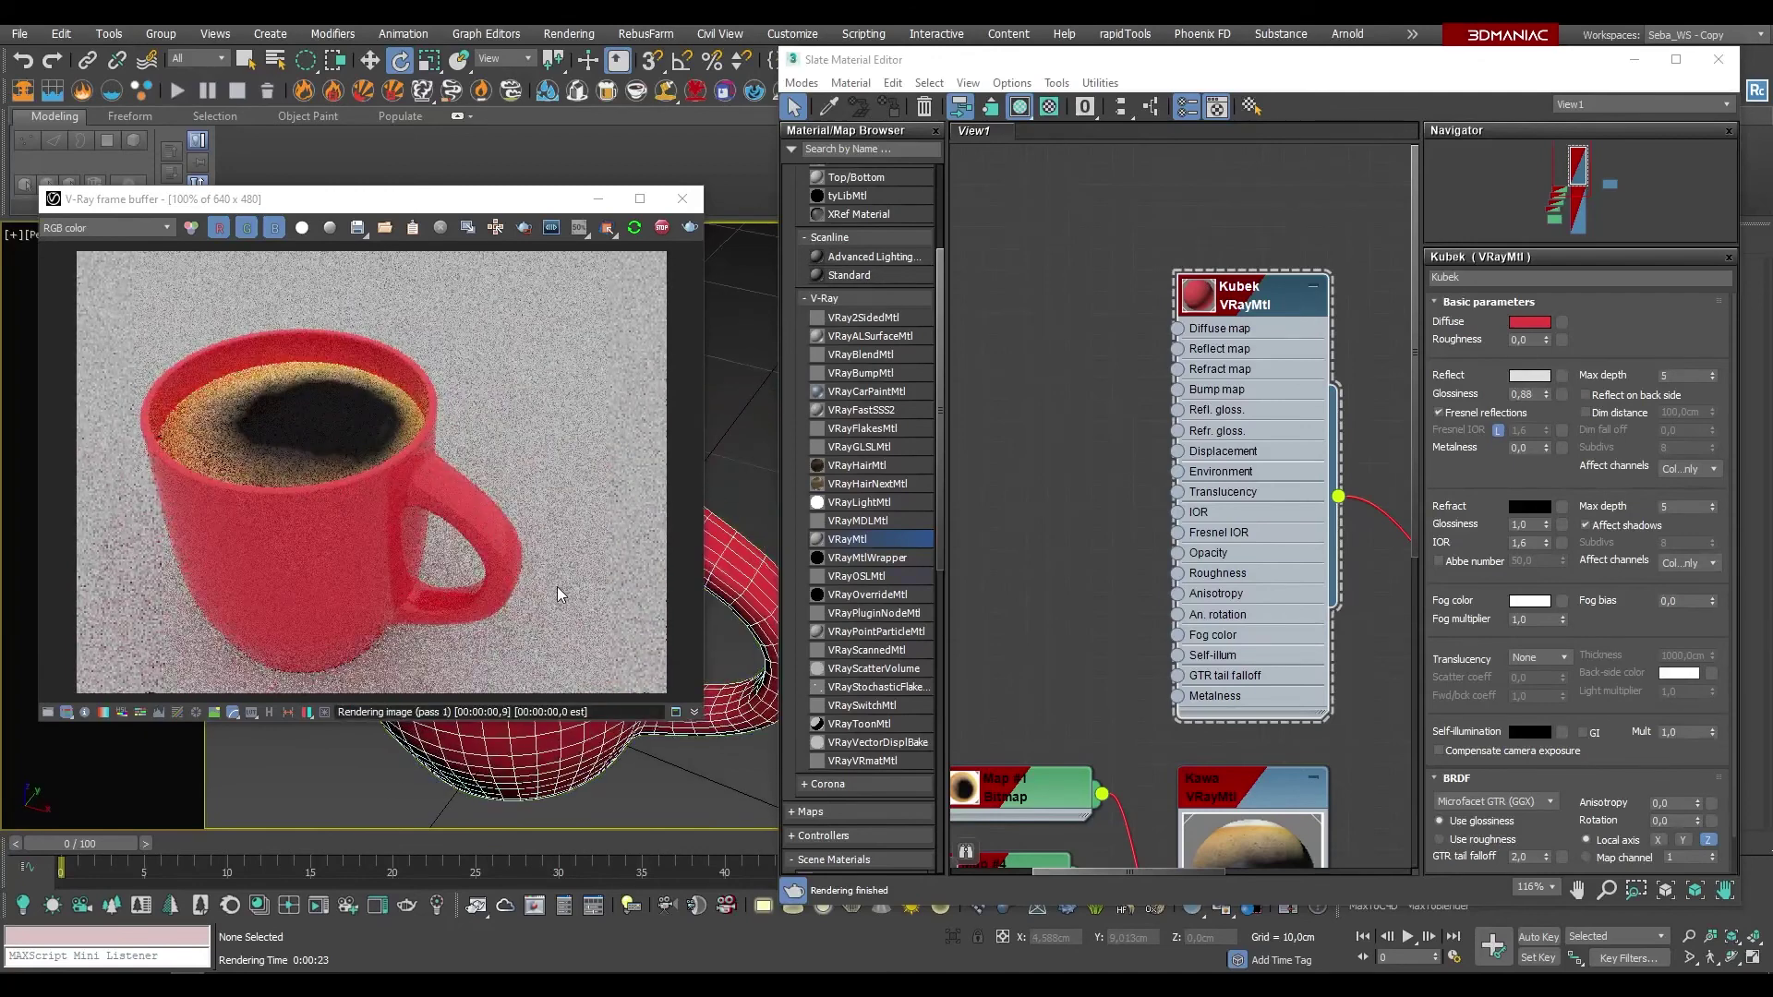
{"action": "middle_click_drag", "start_coordinate": [773, 543], "coordinate": [776, 524], "text": "alt"}
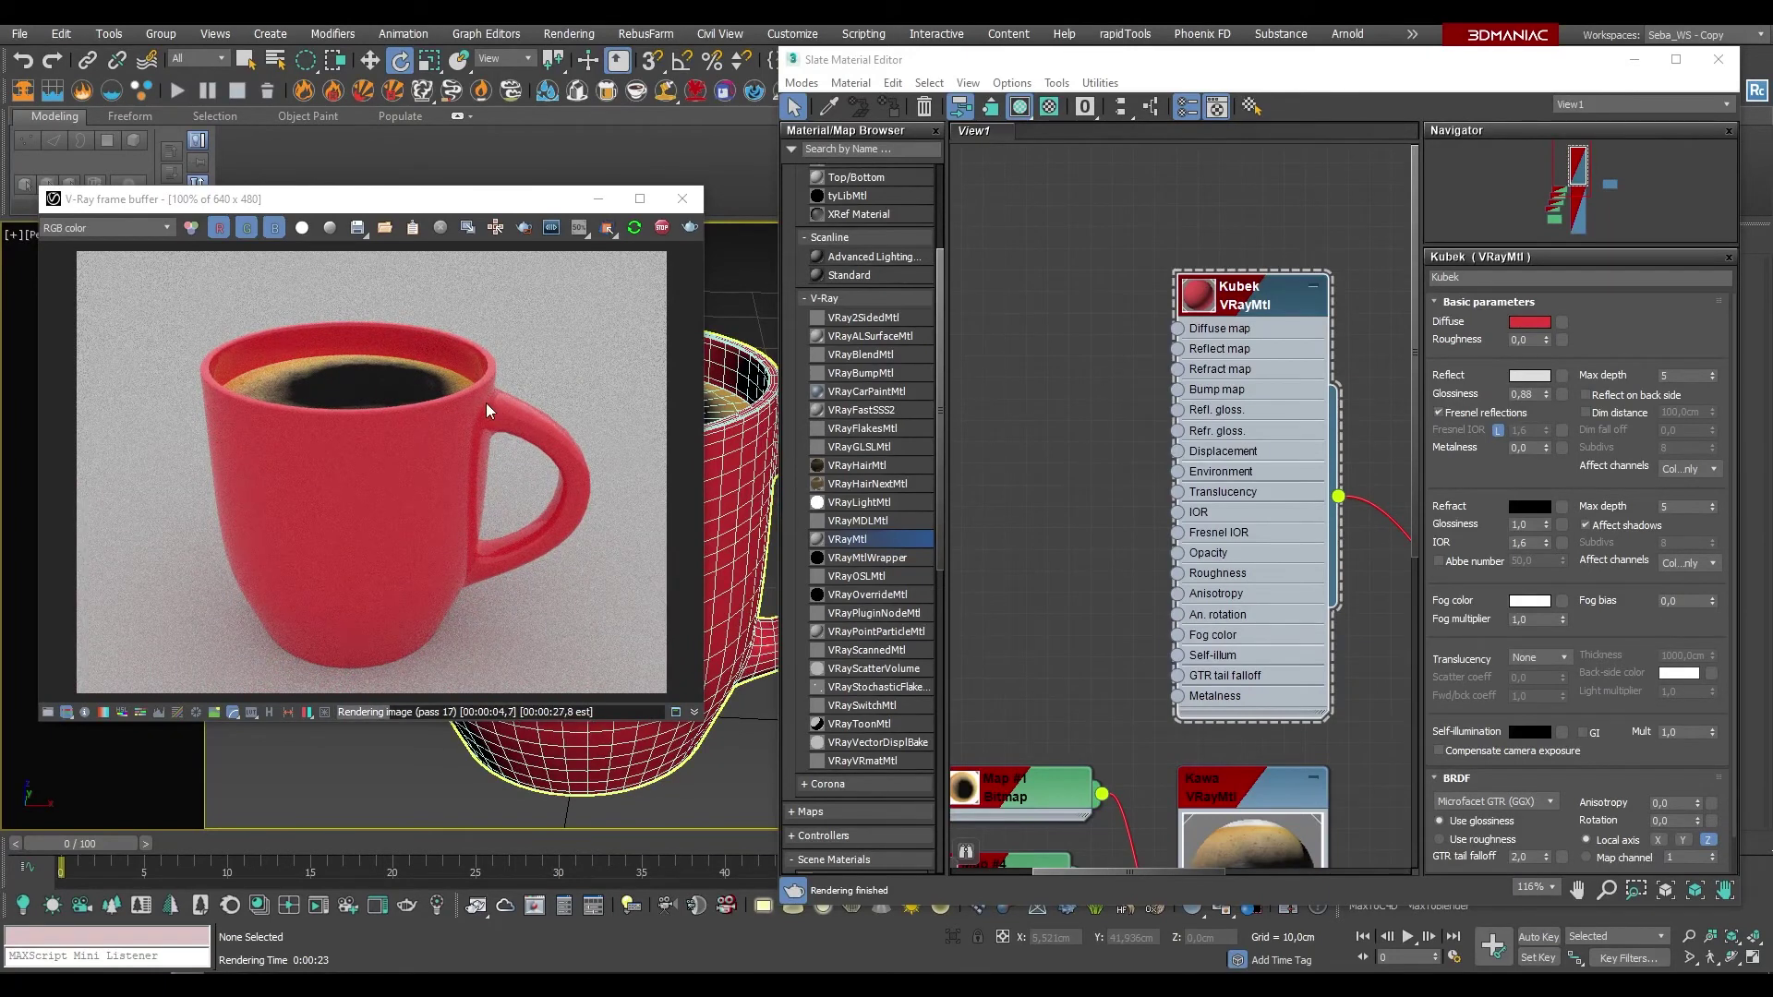
{"action": "scroll", "coordinate": [486, 403], "scroll_direction": "up", "scroll_amount": 3}
{"action": "scroll", "coordinate": [485, 398], "scroll_direction": "up", "scroll_amount": 2}
{"action": "scroll", "coordinate": [485, 391], "scroll_direction": "down", "scroll_amount": 5}
{"action": "middle_click_drag", "start_coordinate": [738, 554], "coordinate": [744, 545], "text": "alt"}
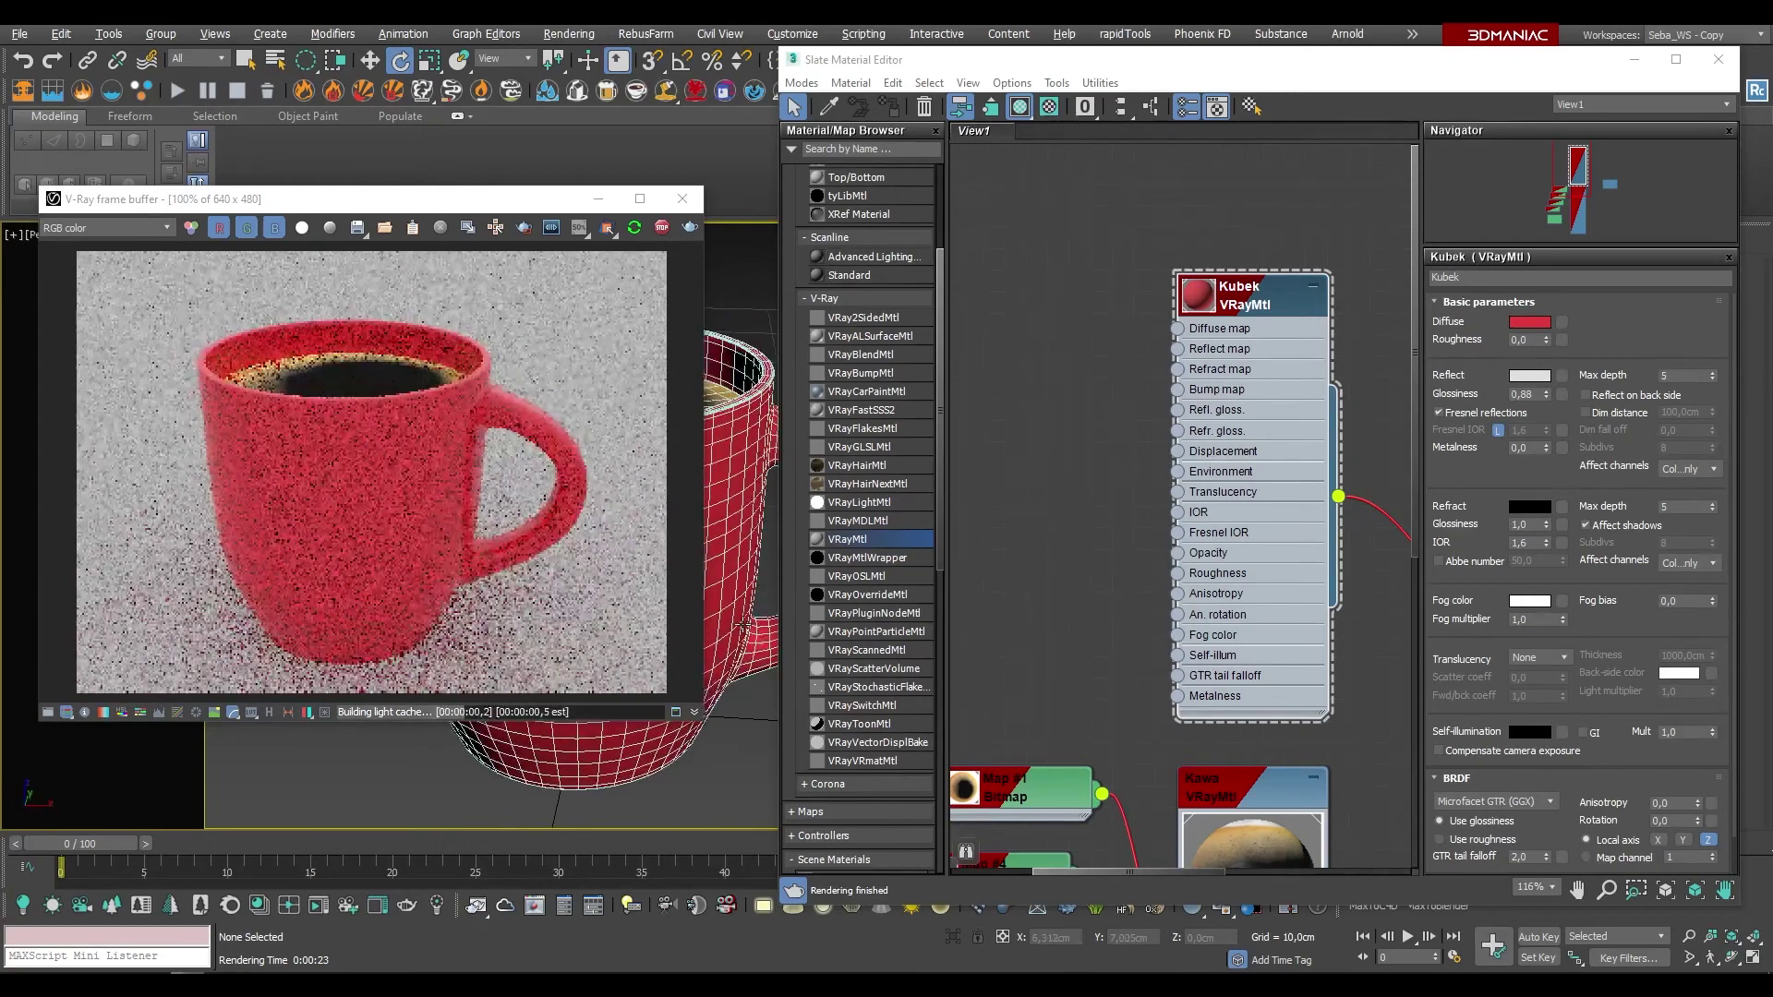
Step: Try the mug's diffuse colour at brightness 230, then 5 for near-black
{"action": "left_click", "coordinate": [1532, 323]}
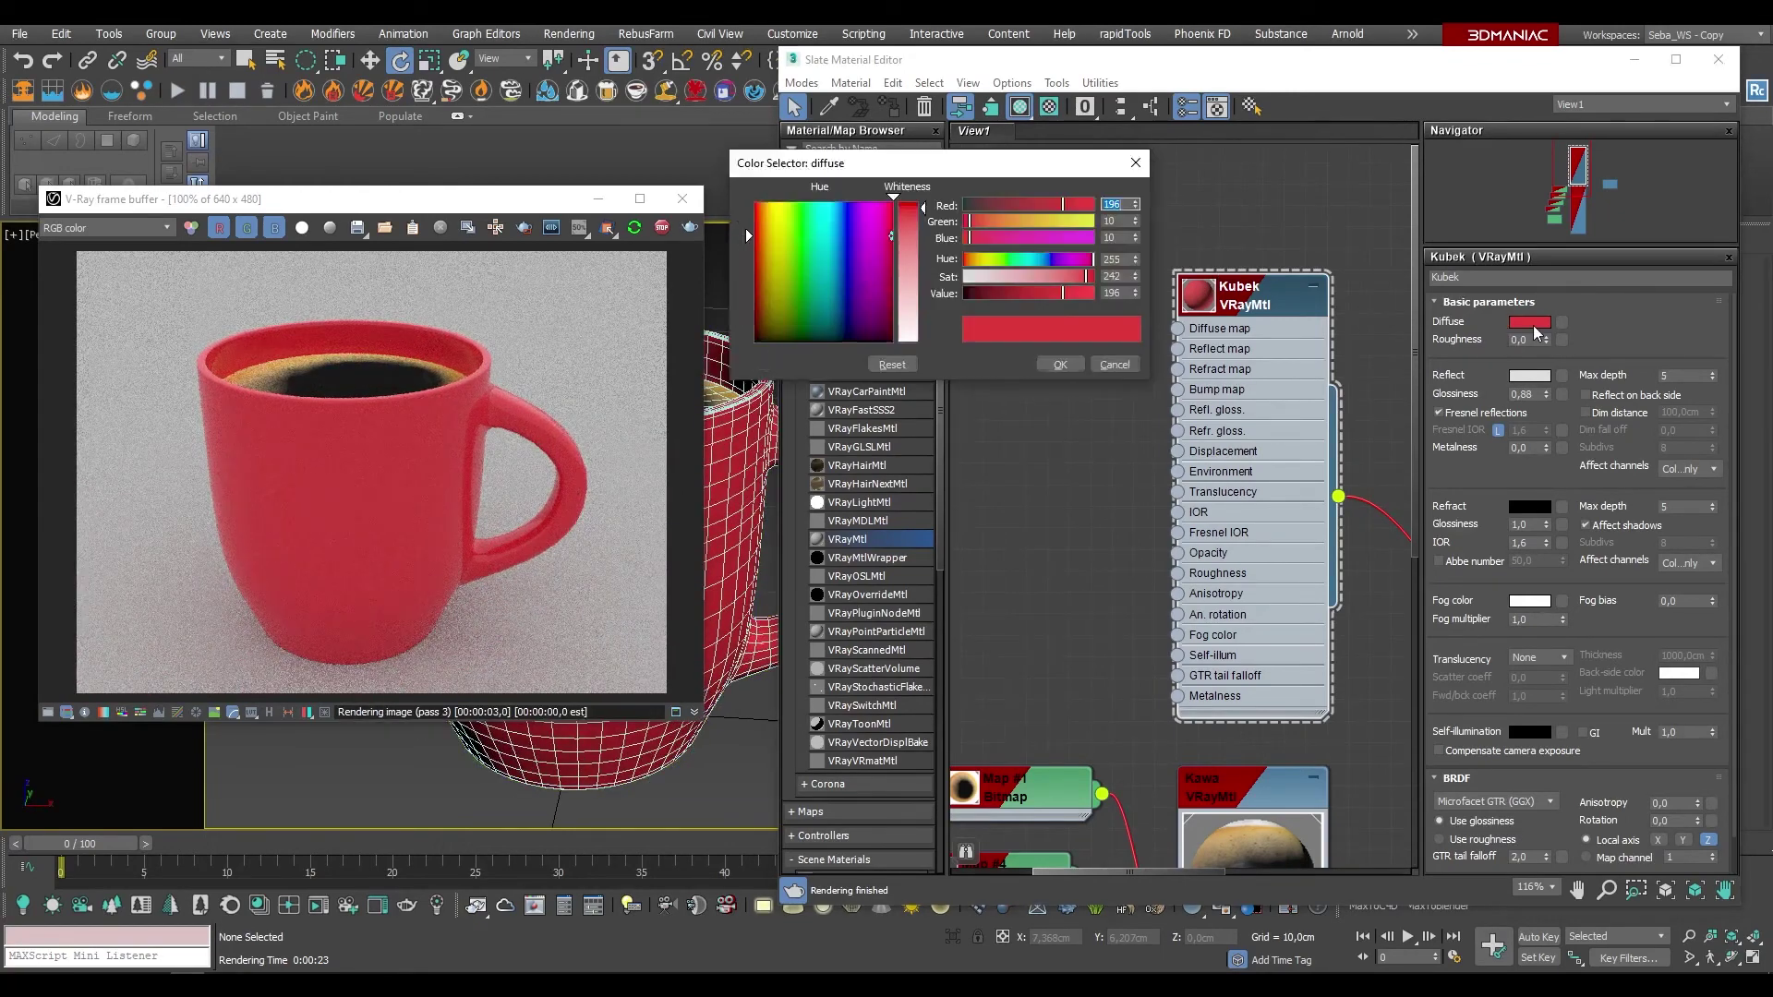
{"action": "mouse_move", "coordinate": [1086, 276]}
{"action": "left_mouse_down"}
{"action": "mouse_move", "coordinate": [969, 276]}
{"action": "mouse_move", "coordinate": [1099, 296]}
{"action": "left_mouse_up"}
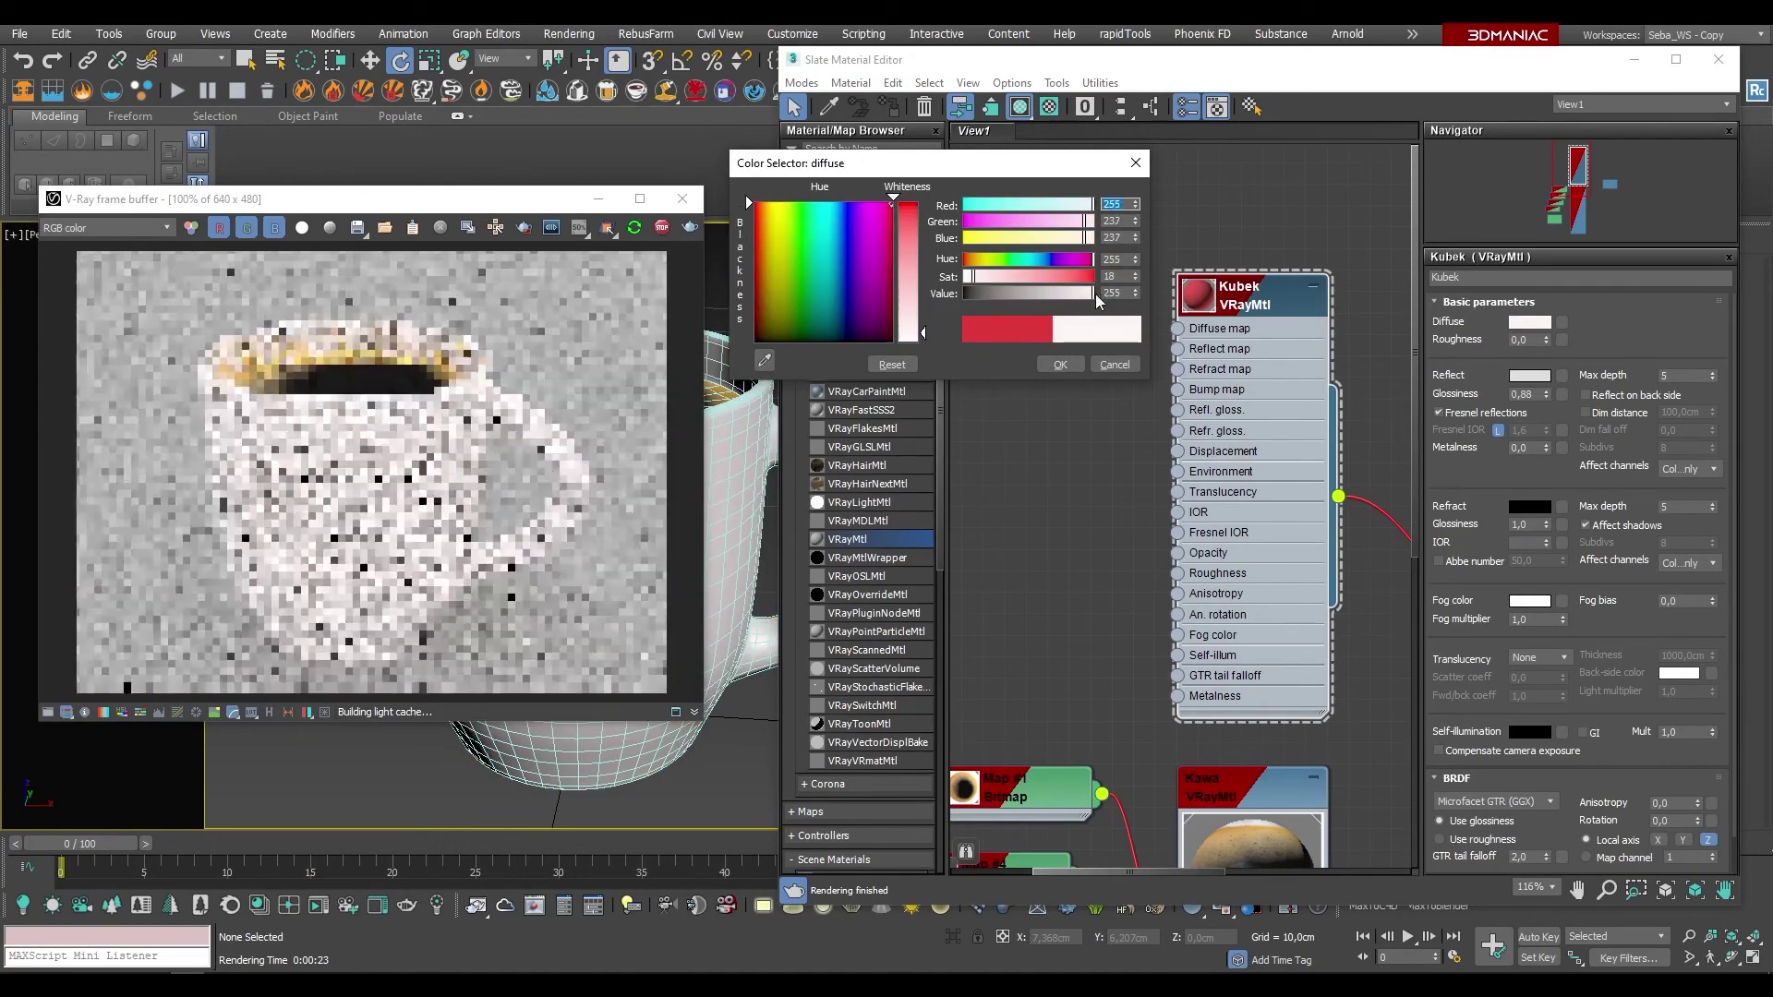
{"action": "left_click", "coordinate": [1115, 293]}
{"action": "type", "text": "230"}
{"action": "key", "text": "Return"}
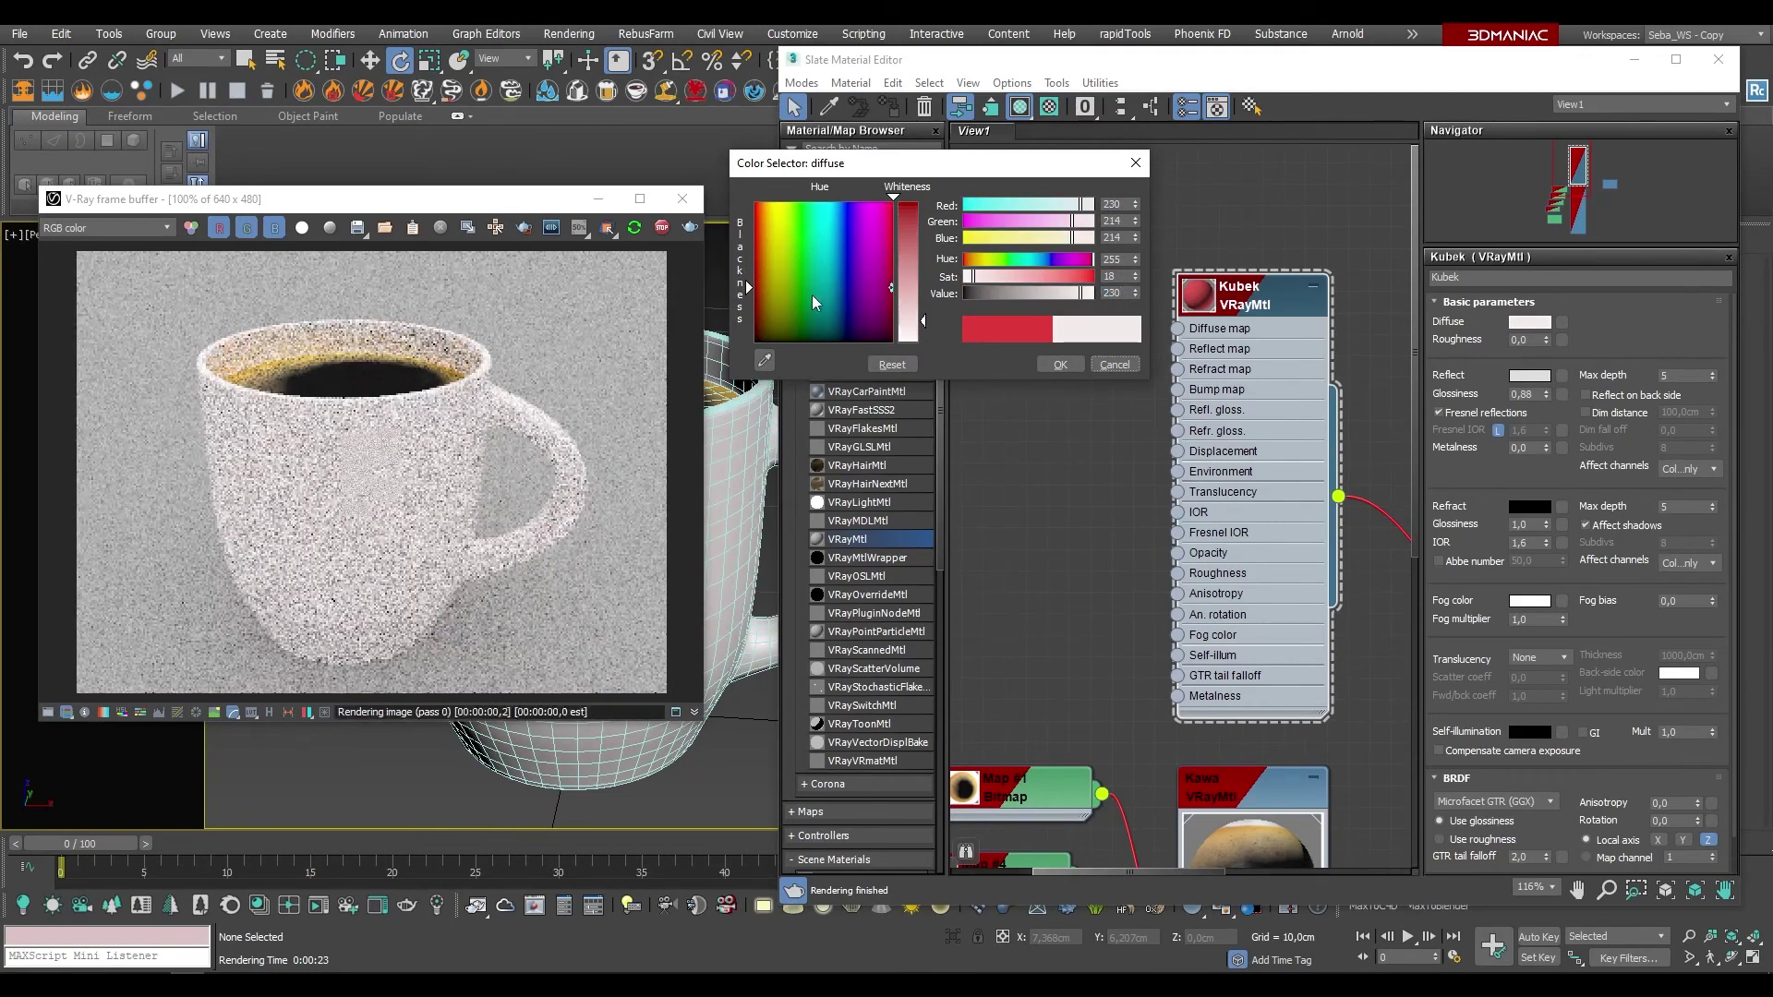
{"action": "type", "text": "5"}
{"action": "key", "text": "Return"}
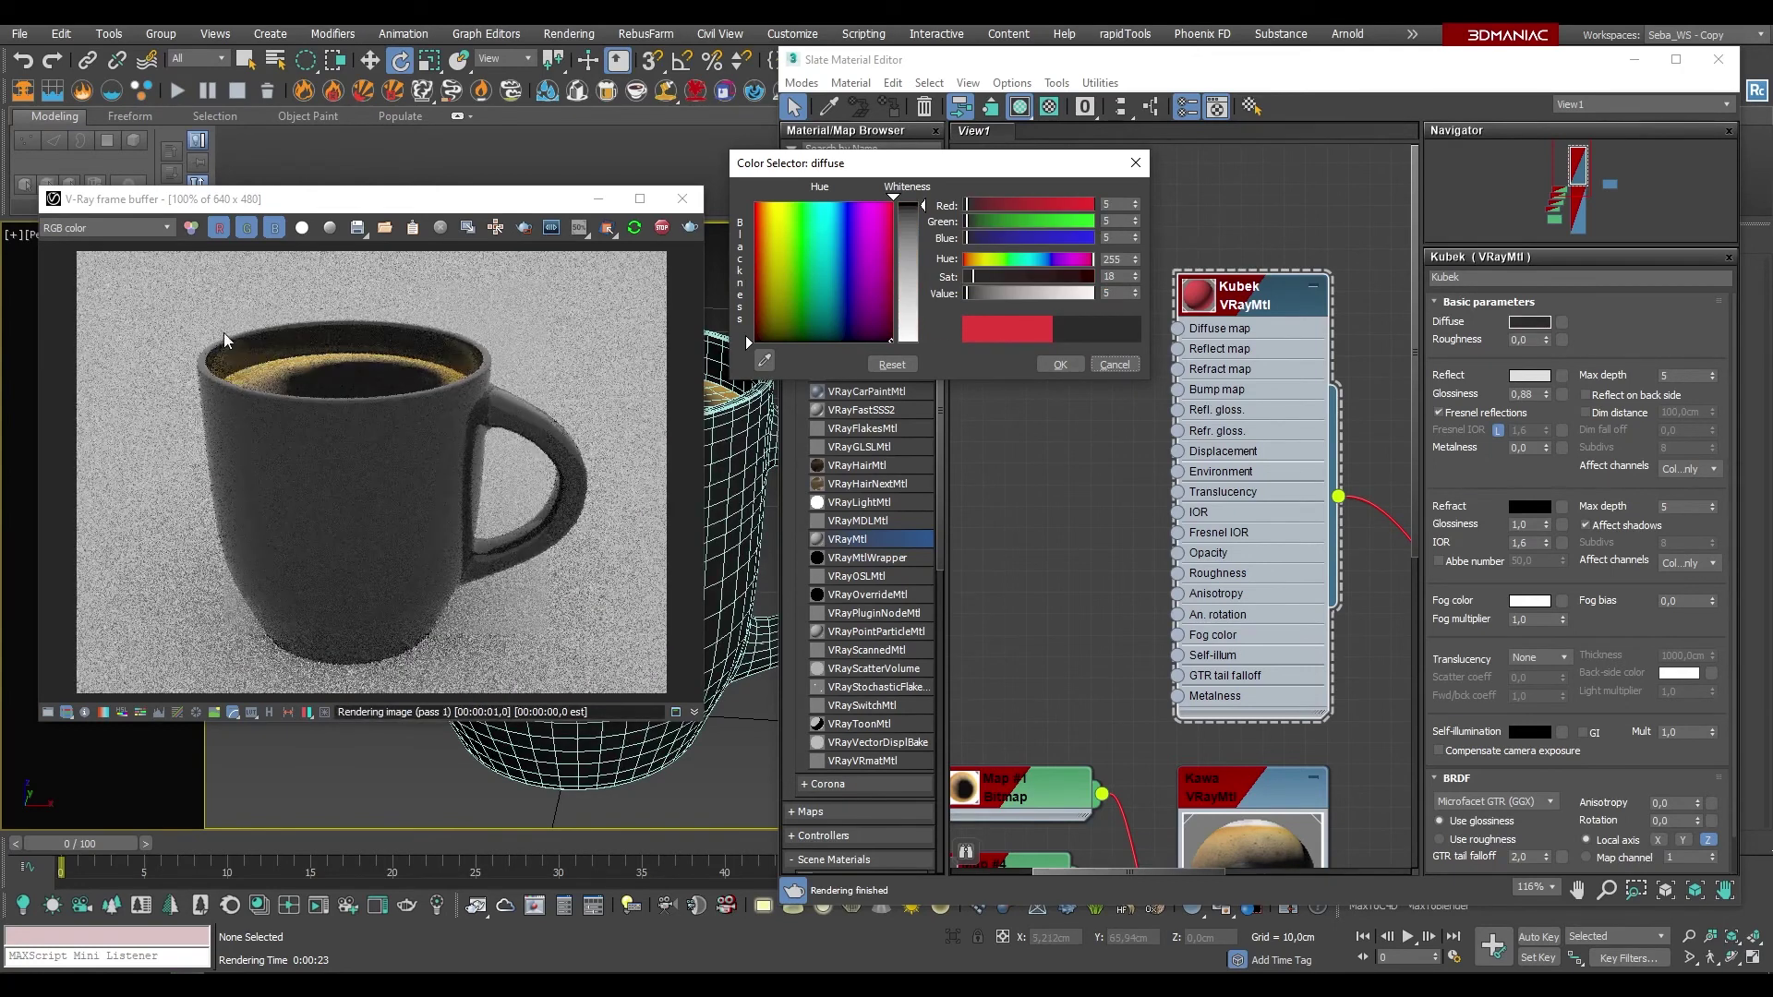
Step: Orbit and zoom the view to inspect the darkened mug
{"action": "scroll", "coordinate": [288, 390], "scroll_direction": "up", "scroll_amount": 3}
{"action": "scroll", "coordinate": [288, 390], "scroll_direction": "down", "scroll_amount": 3}
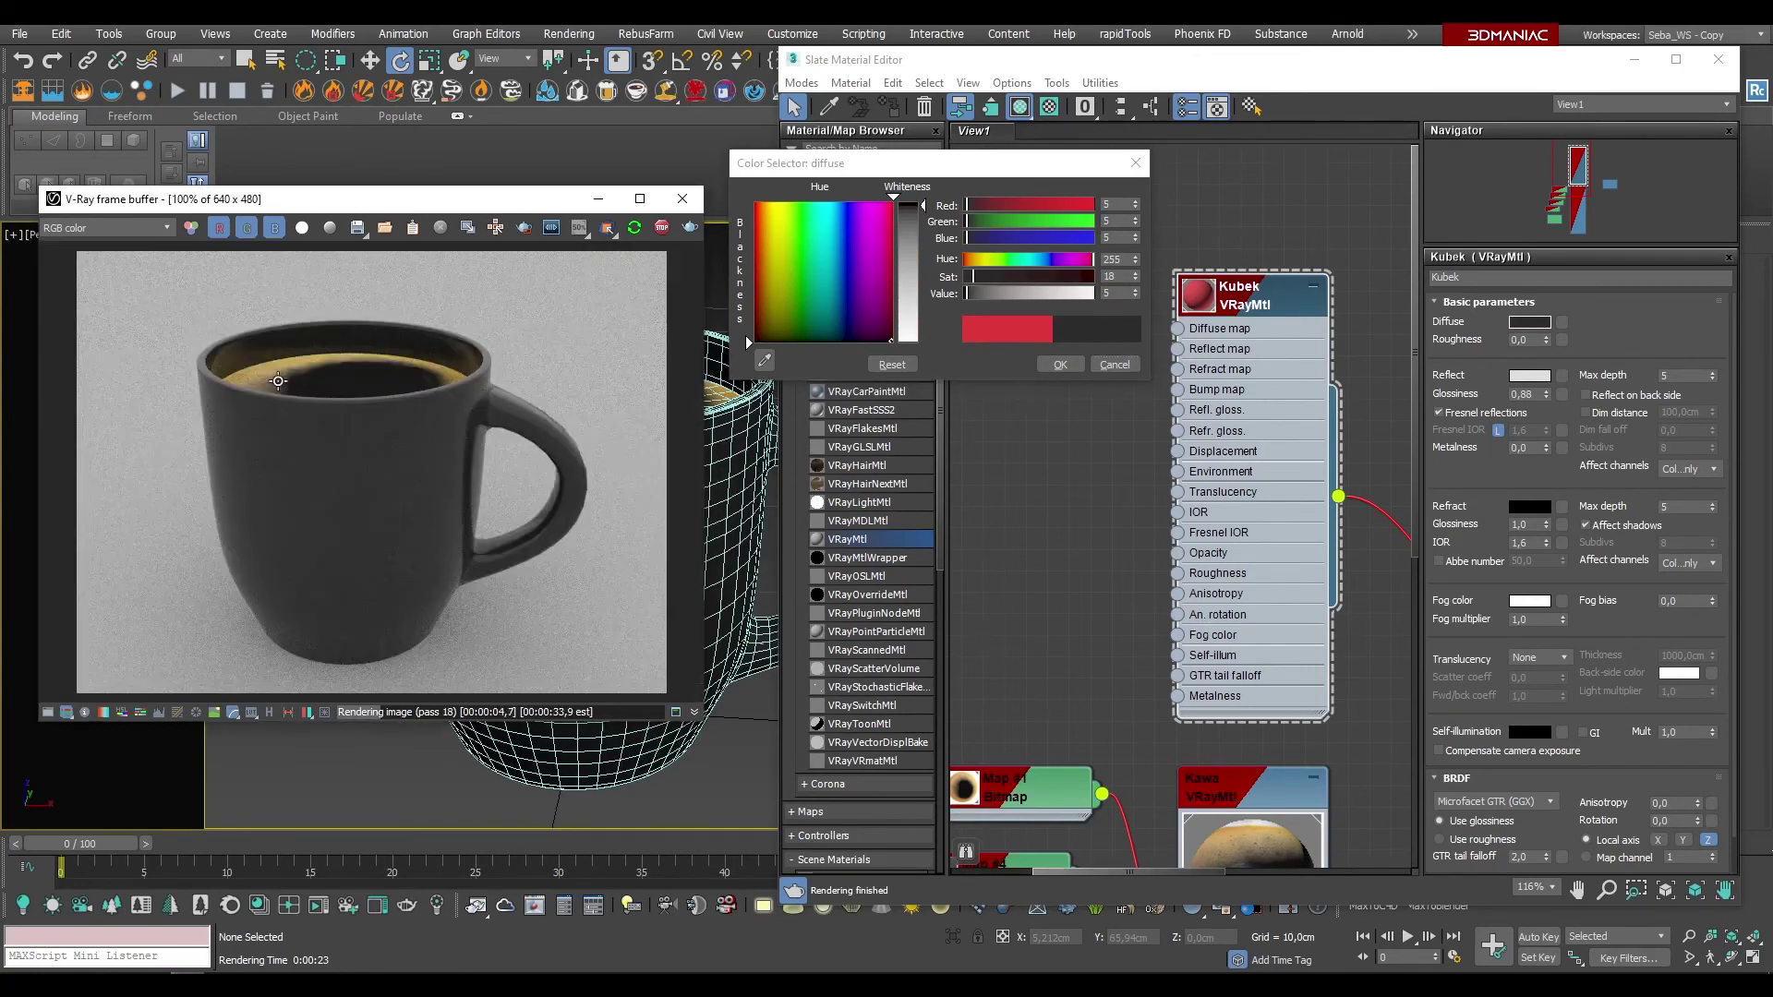
{"action": "middle_click_drag", "start_coordinate": [591, 775], "coordinate": [647, 808], "text": "alt"}
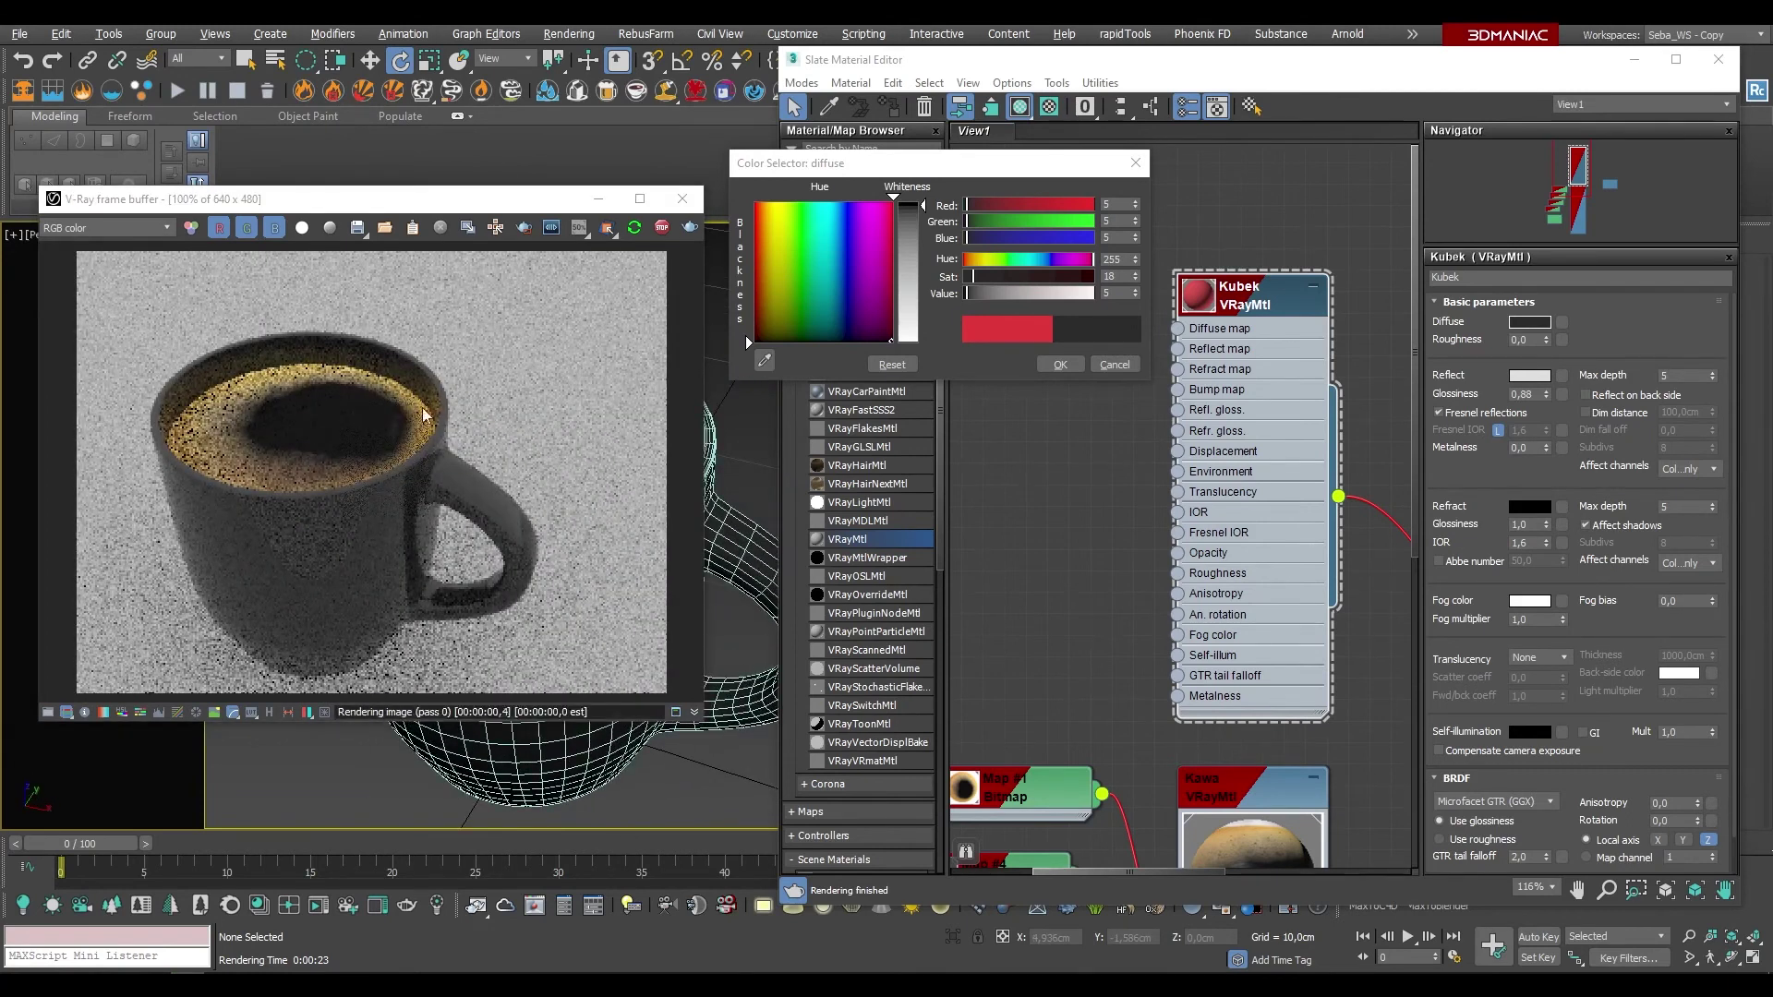
{"action": "scroll", "coordinate": [443, 397], "scroll_direction": "up", "scroll_amount": 3}
{"action": "scroll", "coordinate": [544, 416], "scroll_direction": "down", "scroll_amount": 1}
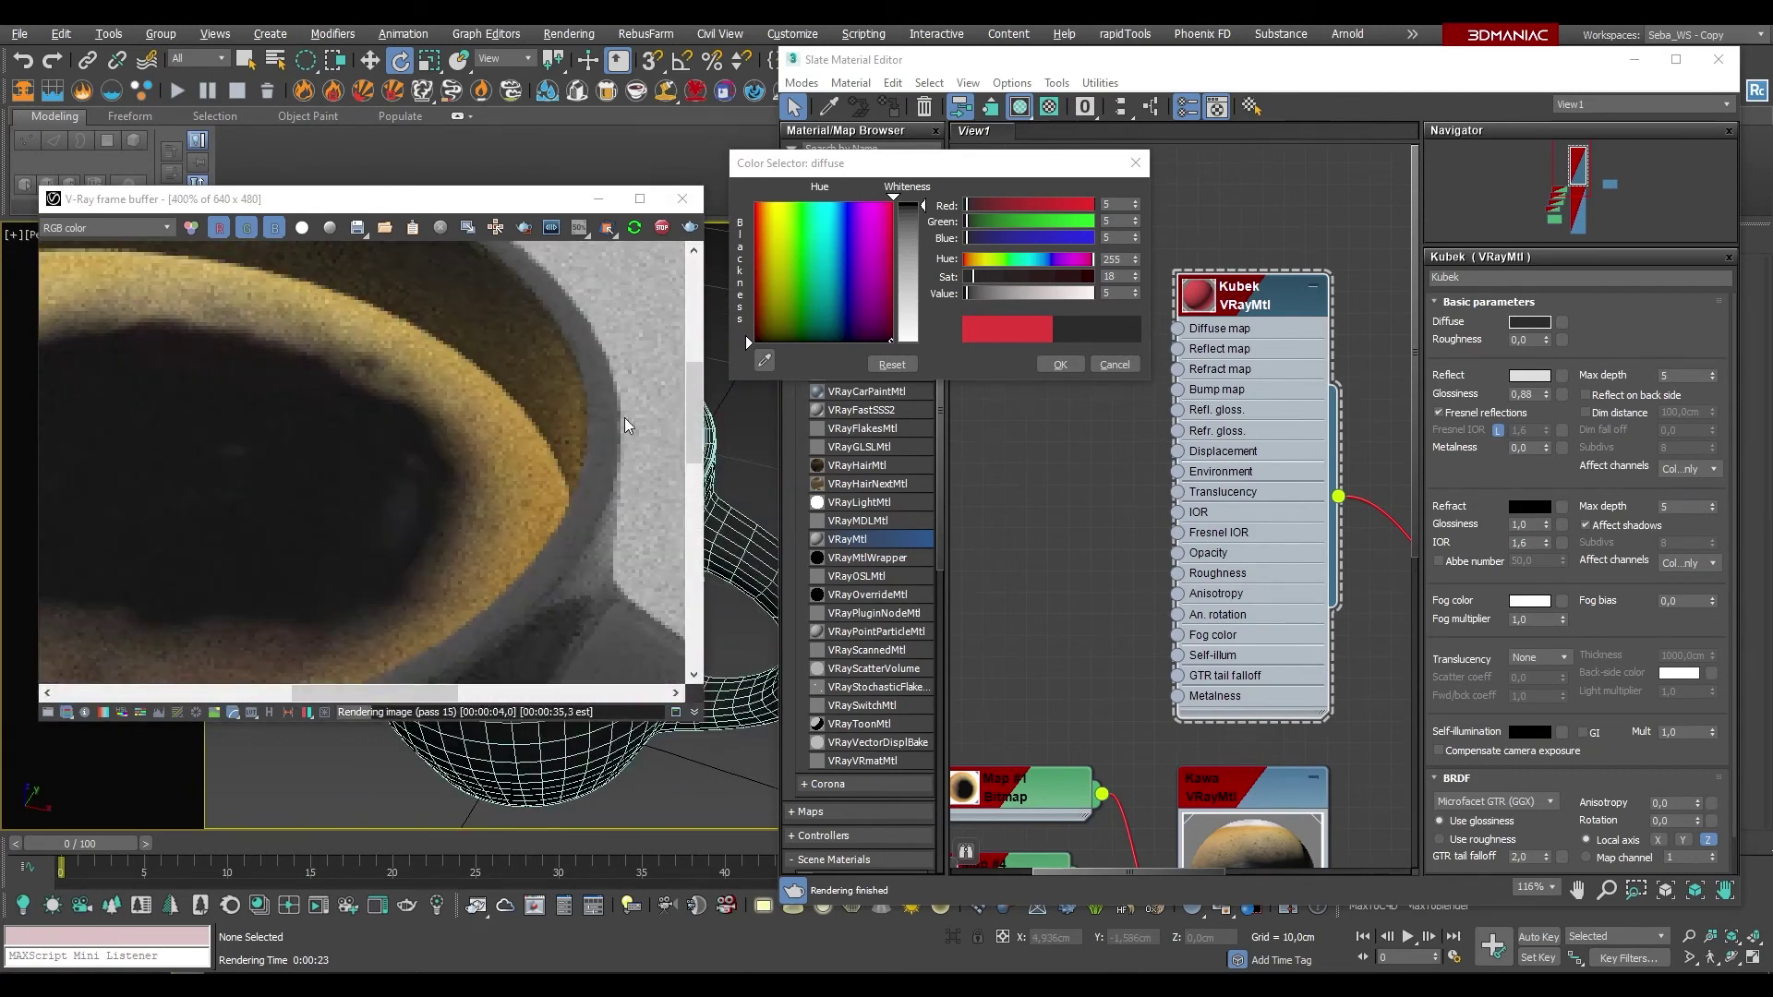
{"action": "scroll", "coordinate": [555, 461], "scroll_direction": "down", "scroll_amount": 1}
{"action": "scroll", "coordinate": [555, 461], "scroll_direction": "down", "scroll_amount": 1}
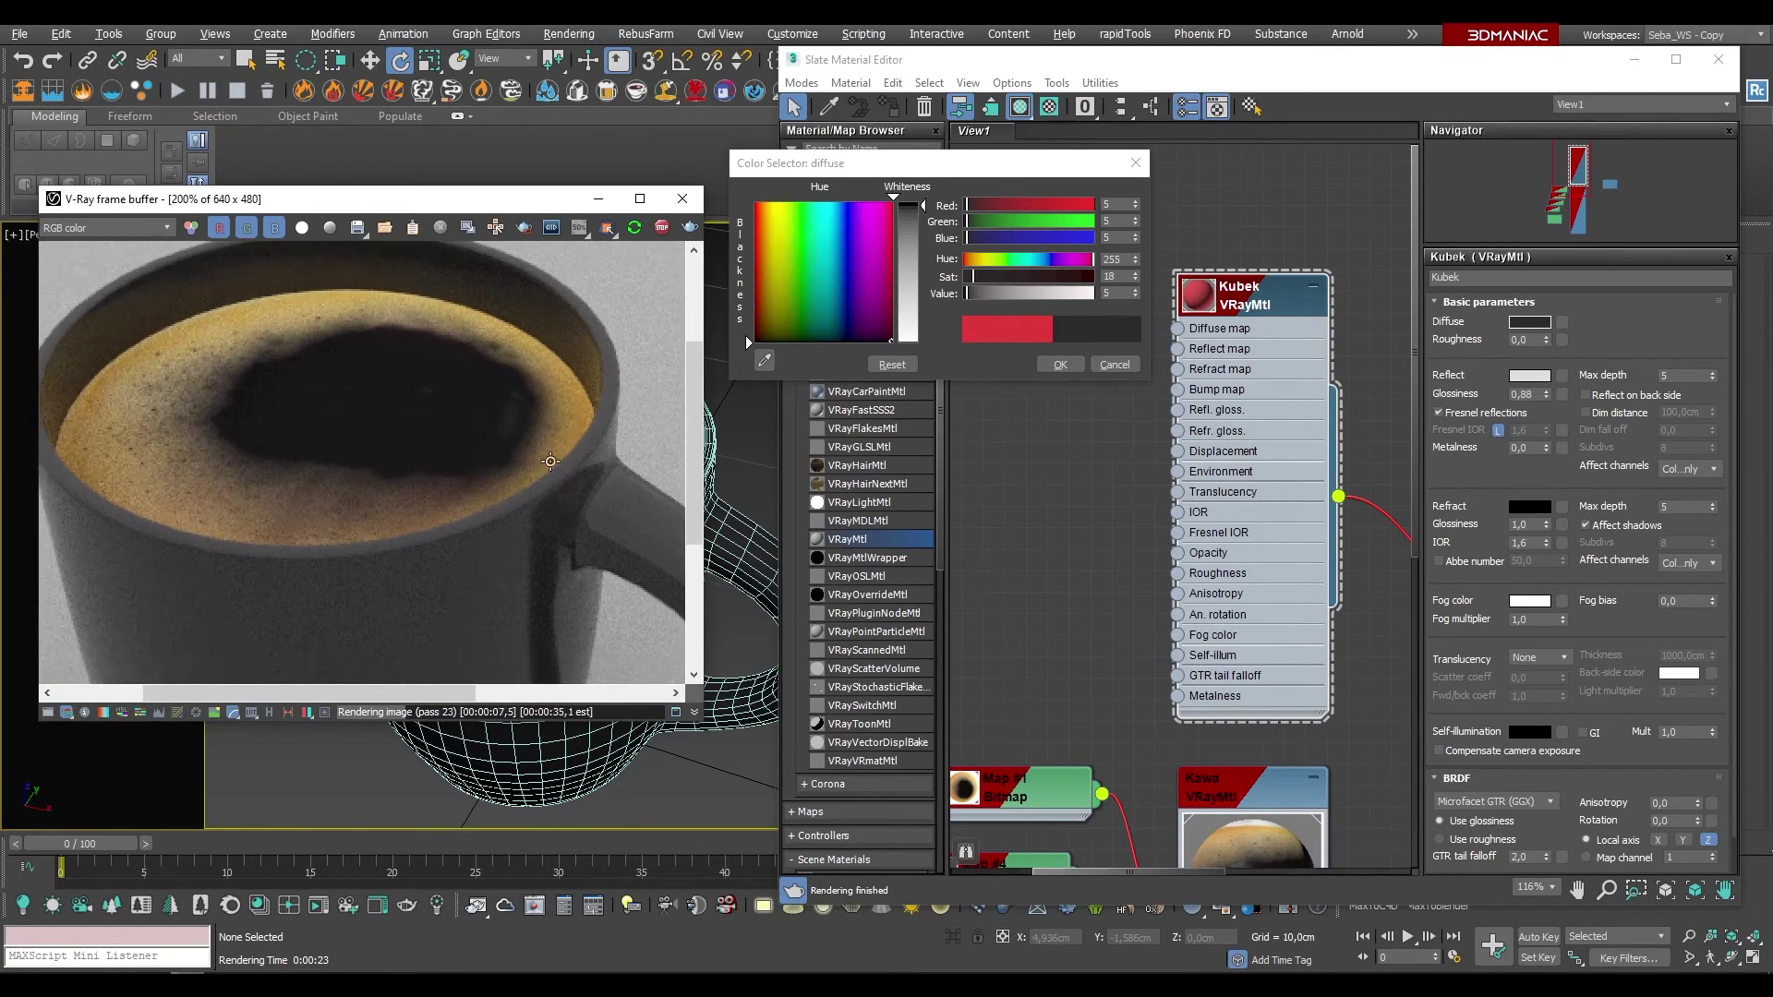
{"action": "scroll", "coordinate": [534, 459], "scroll_direction": "down", "scroll_amount": 1}
{"action": "scroll", "coordinate": [532, 471], "scroll_direction": "up", "scroll_amount": 1}
{"action": "scroll", "coordinate": [397, 519], "scroll_direction": "down", "scroll_amount": 1}
{"action": "scroll", "coordinate": [412, 516], "scroll_direction": "up", "scroll_amount": 1}
{"action": "scroll", "coordinate": [397, 517], "scroll_direction": "down", "scroll_amount": 1}
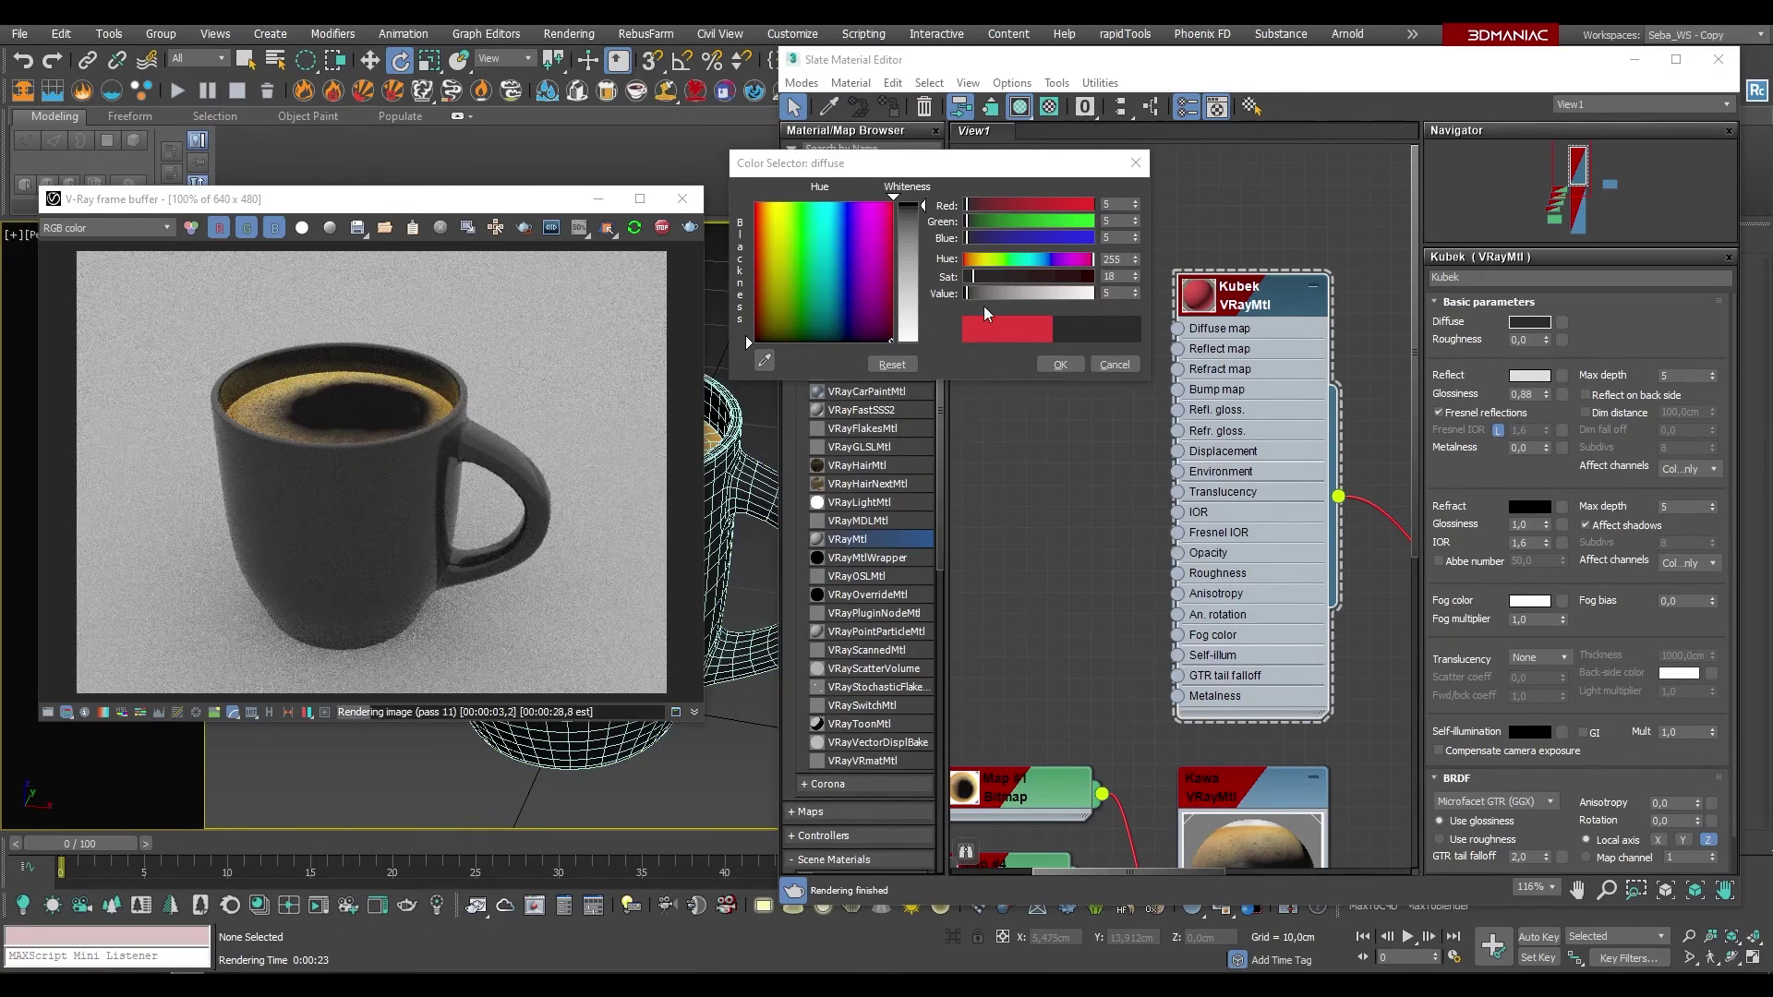
Step: Make the diffuse colour dark purple (RGB 12, 1, 8) and accept it
{"action": "left_click", "coordinate": [1081, 260]}
{"action": "left_click", "coordinate": [1078, 276]}
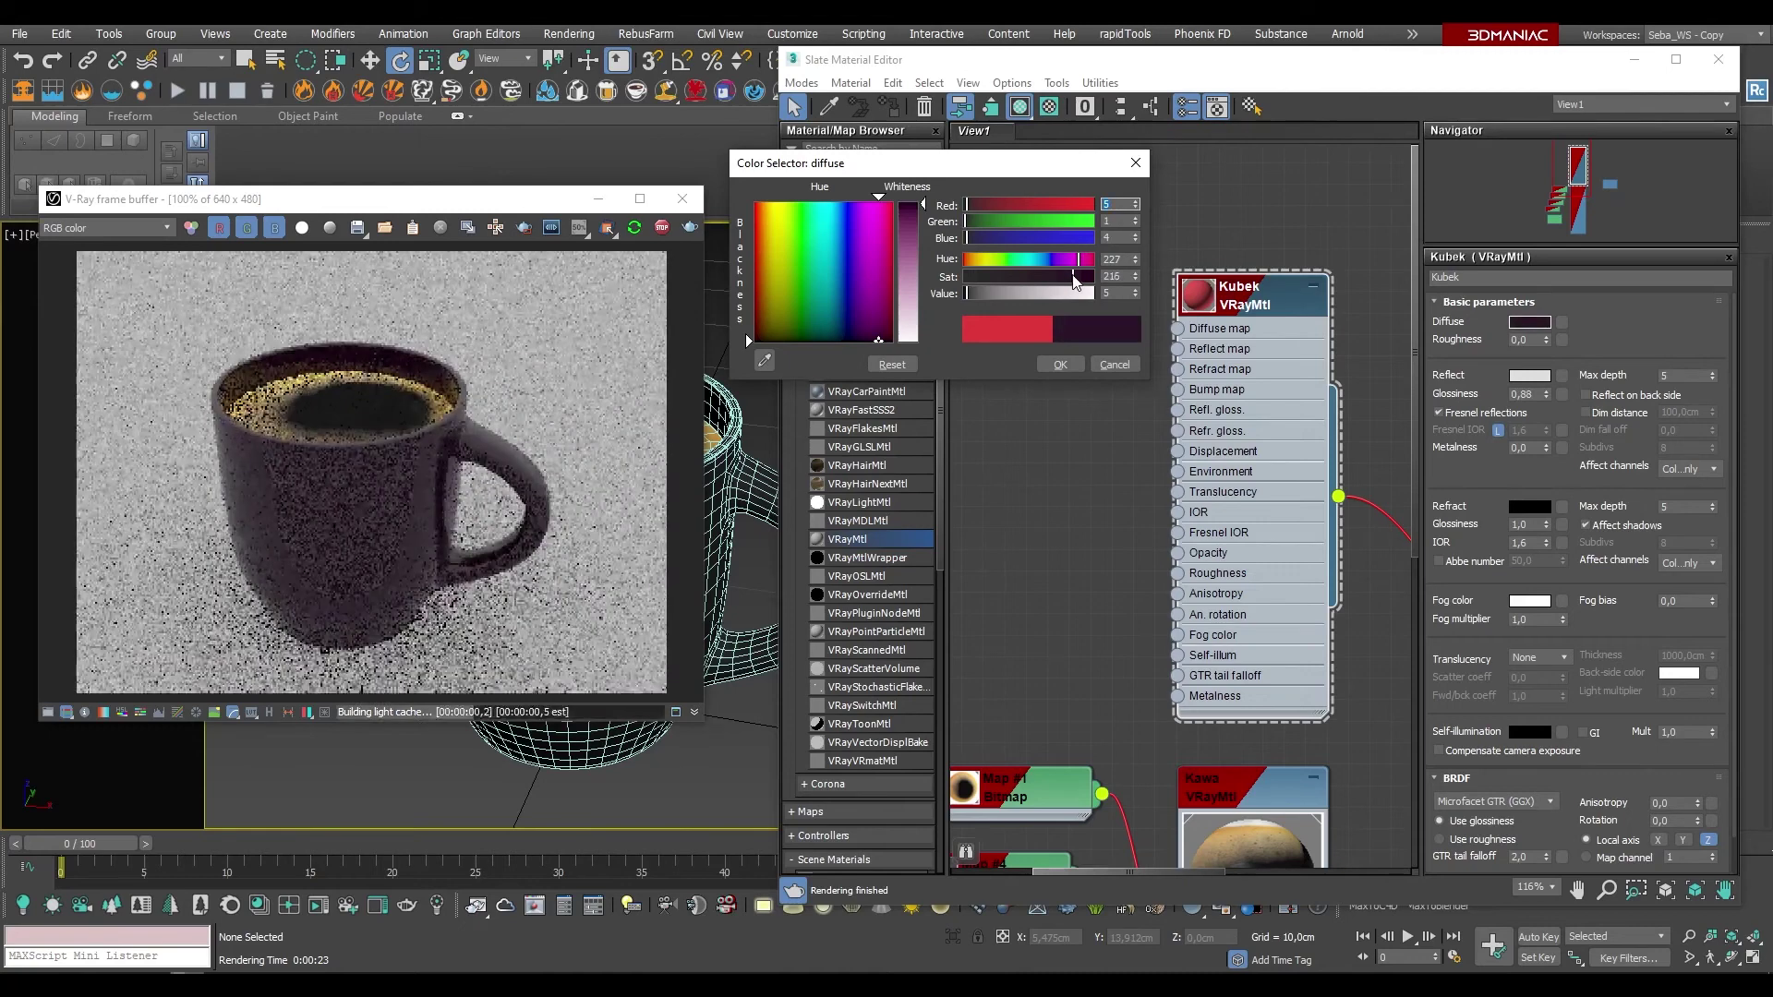
{"action": "left_click", "coordinate": [972, 294]}
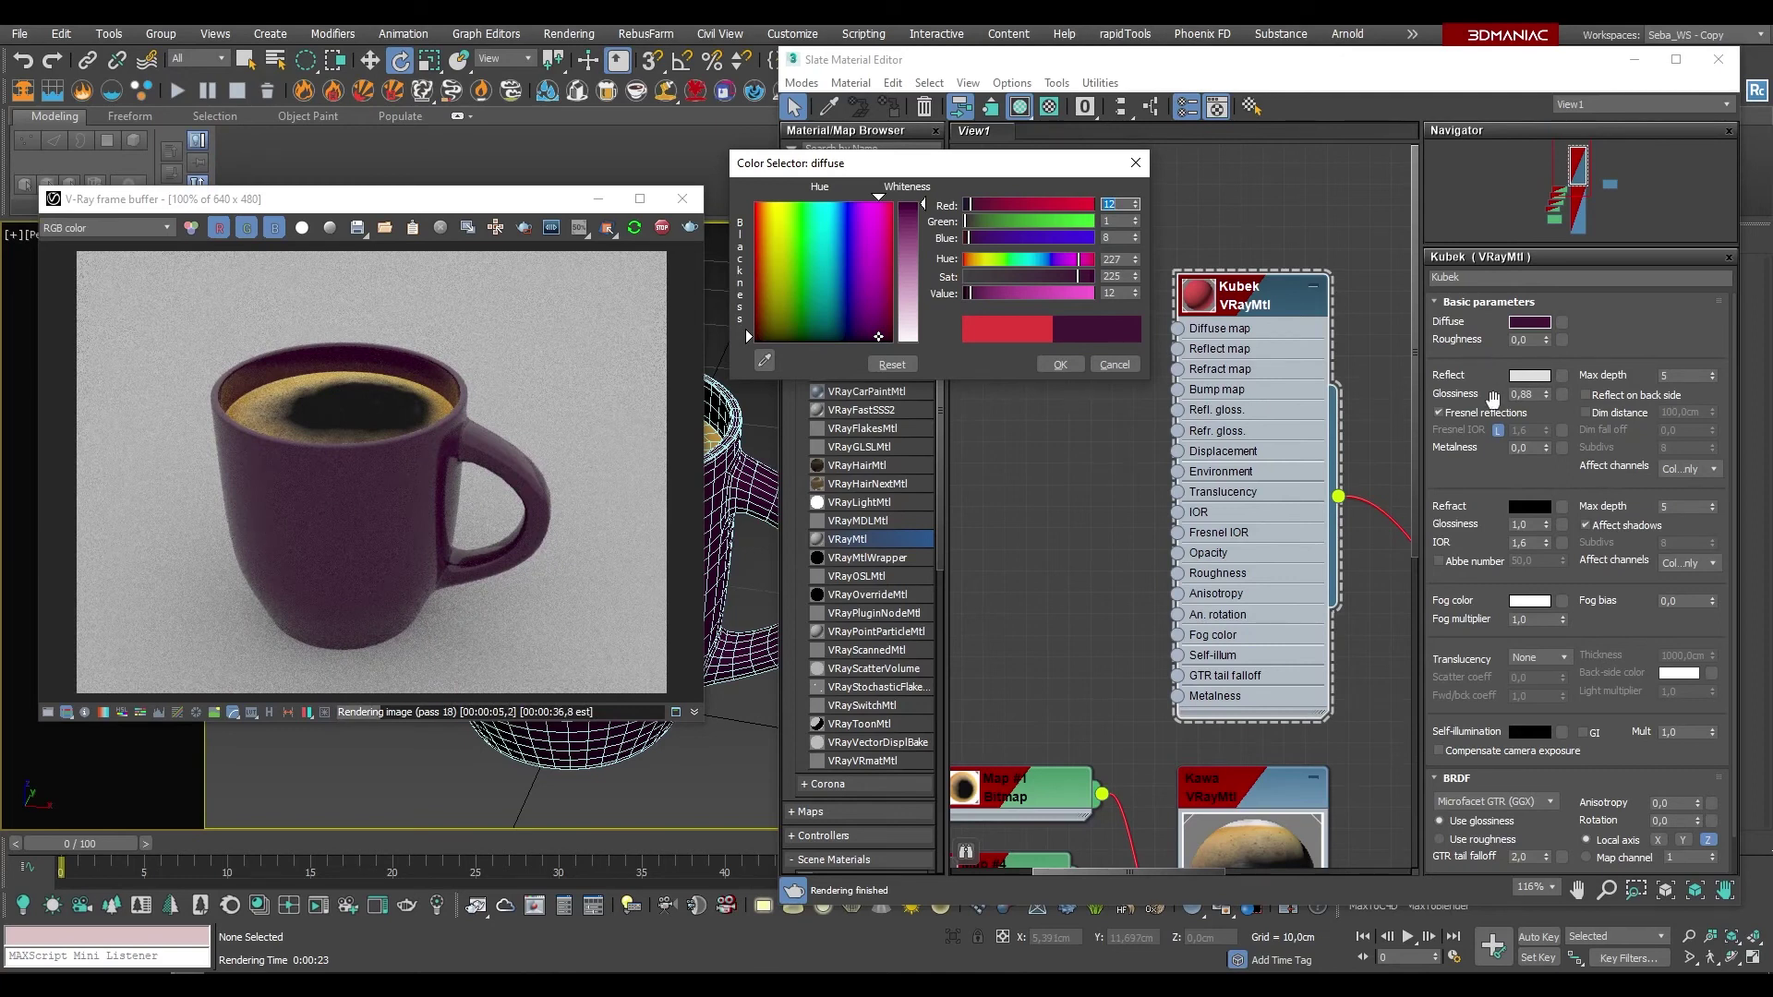
{"action": "left_click", "coordinate": [1060, 366]}
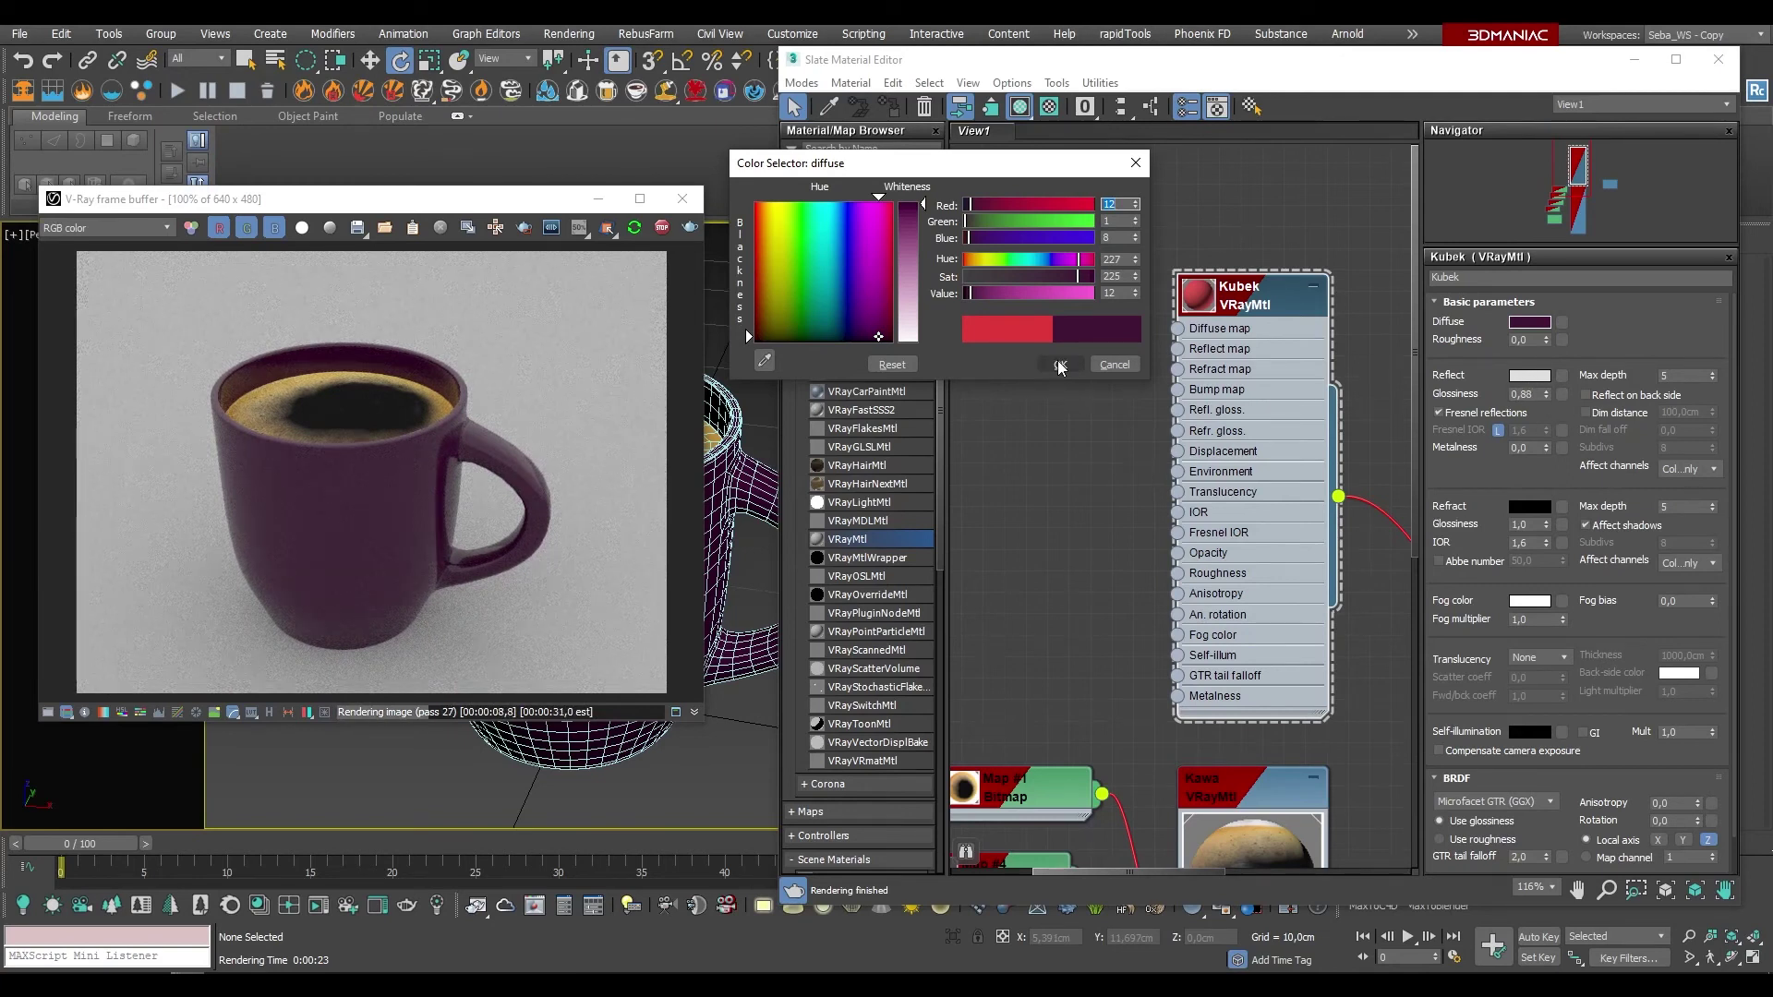
Step: Close the Slate Material Editor and move the render window to the right
{"action": "scroll", "coordinate": [1127, 291], "scroll_direction": "down", "scroll_amount": 5}
{"action": "scroll", "coordinate": [1127, 303], "scroll_direction": "down", "scroll_amount": 4}
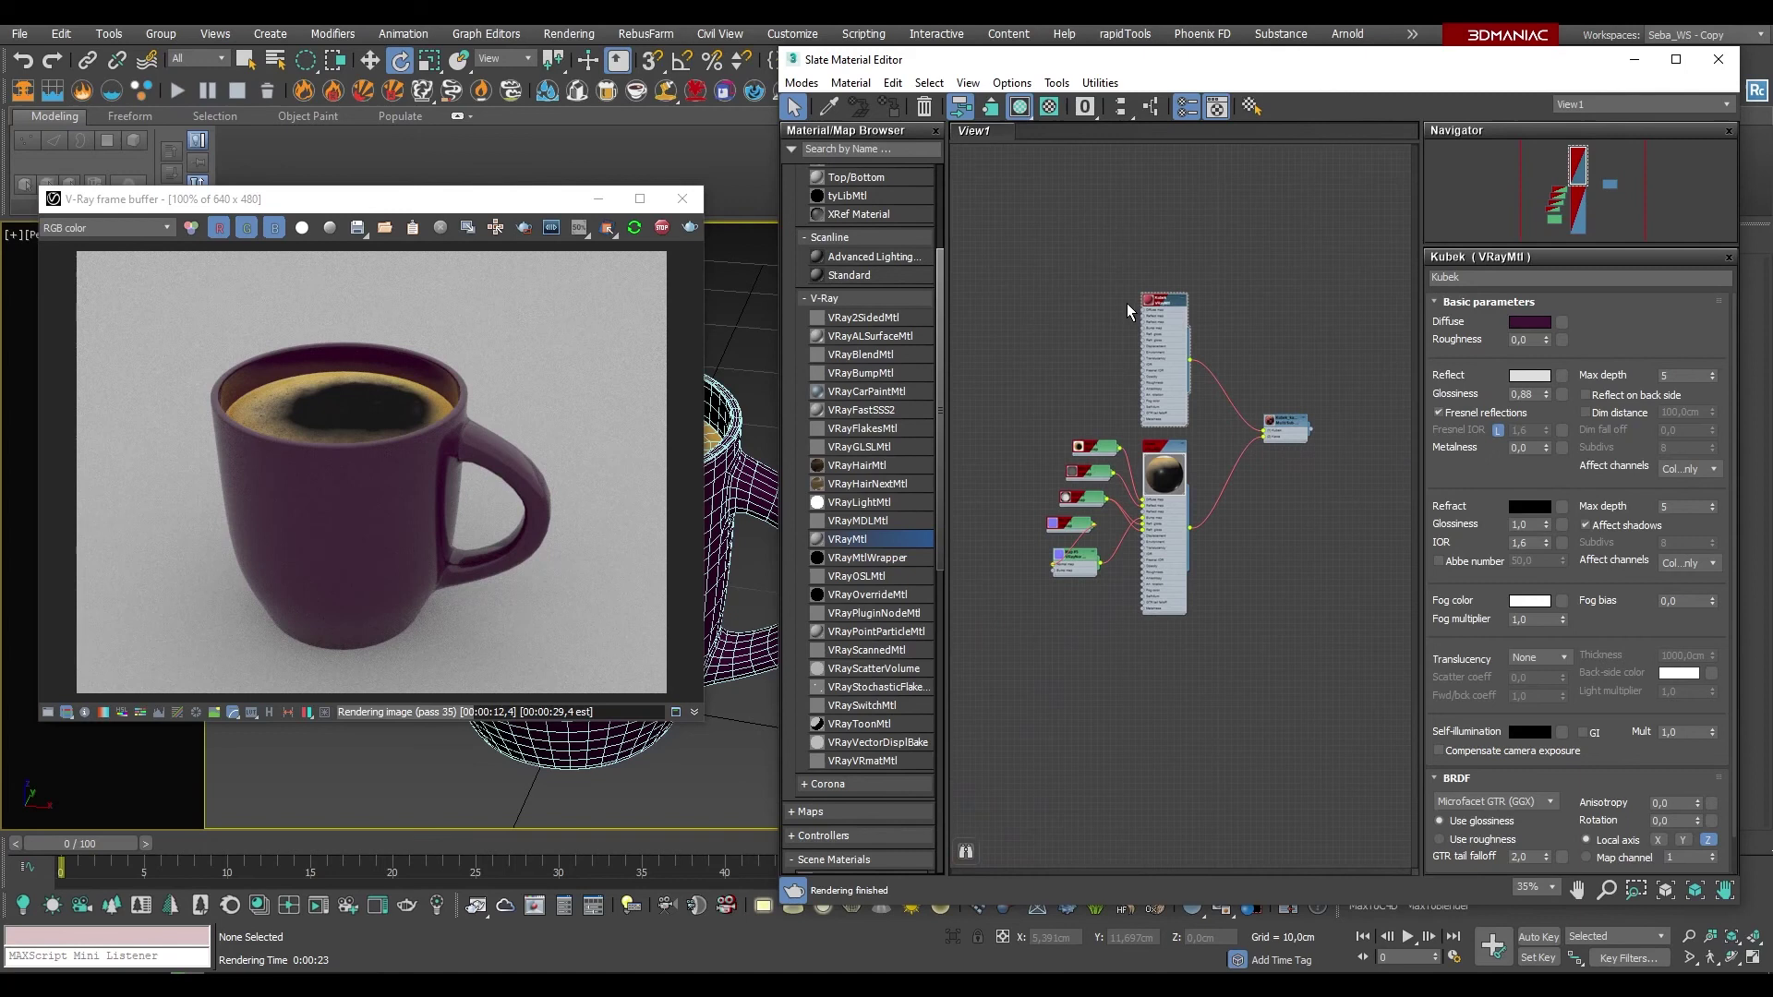
{"action": "scroll", "coordinate": [1144, 419], "scroll_direction": "up", "scroll_amount": 2}
{"action": "scroll", "coordinate": [1144, 419], "scroll_direction": "up", "scroll_amount": 2}
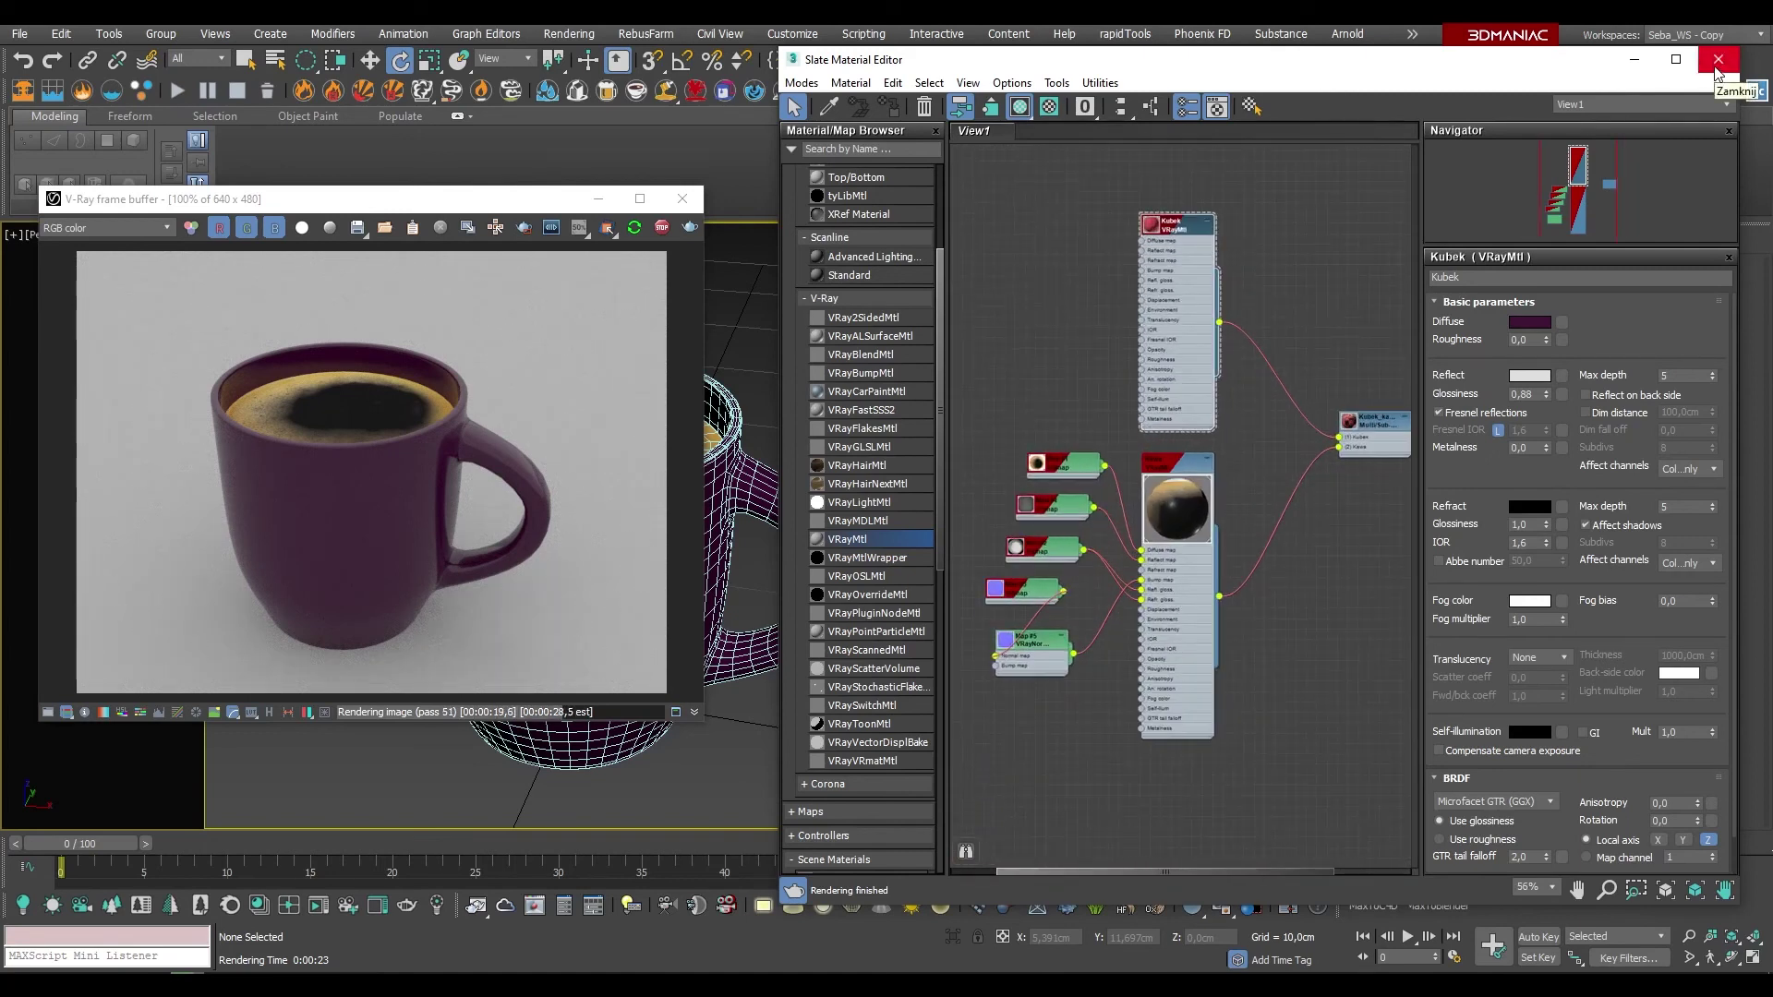
{"action": "left_click", "coordinate": [1717, 60]}
{"action": "left_click_drag", "start_coordinate": [439, 196], "coordinate": [1420, 212]}
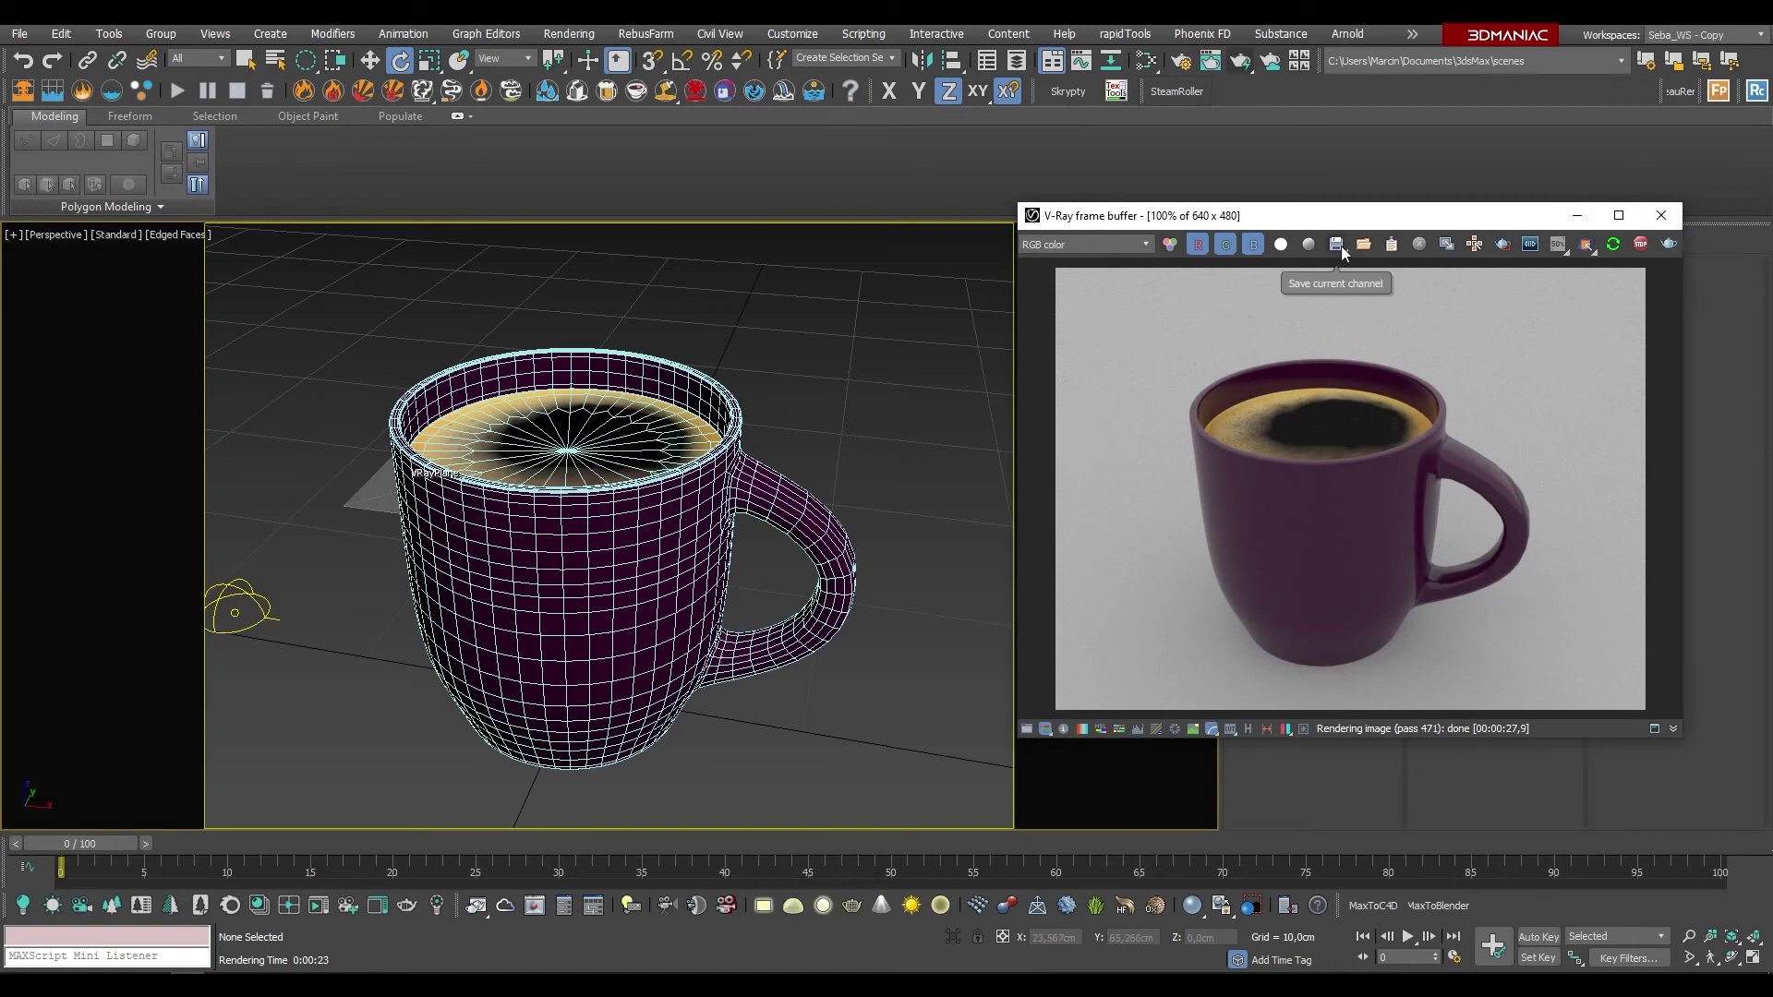
Step: Close the frame buffer and set the render output size to 1250×1250
{"action": "left_click", "coordinate": [1673, 215]}
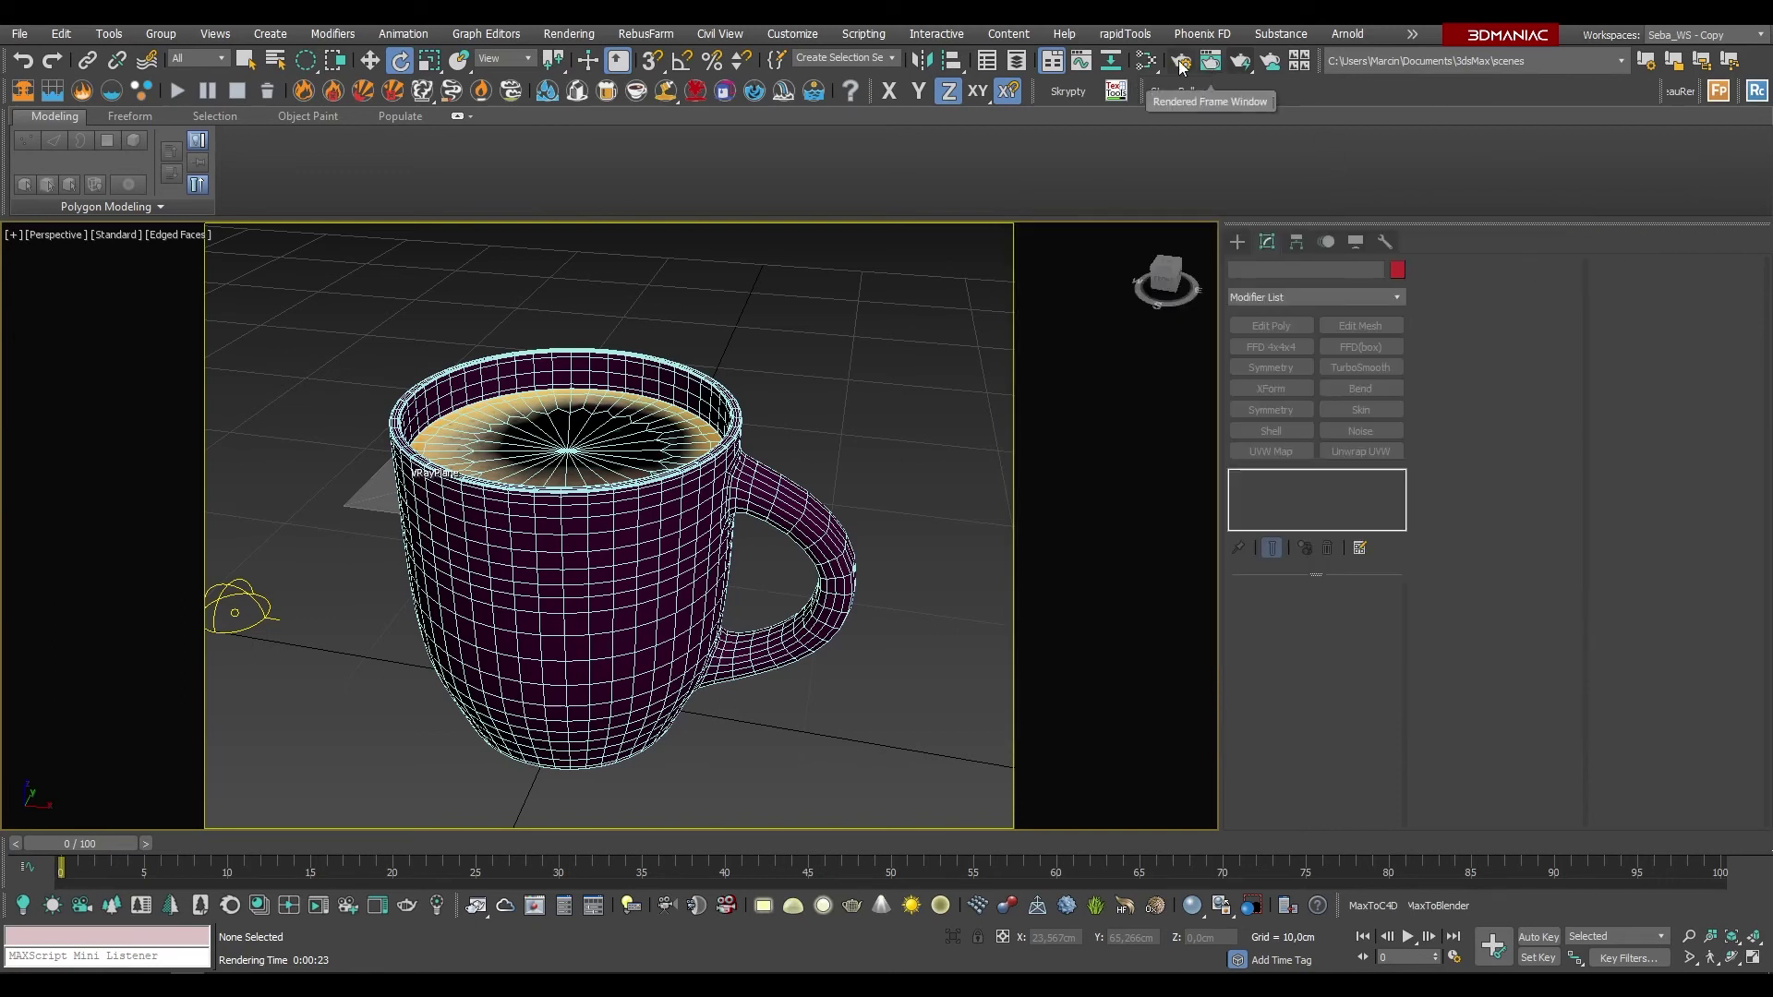
{"action": "key", "text": "F10"}
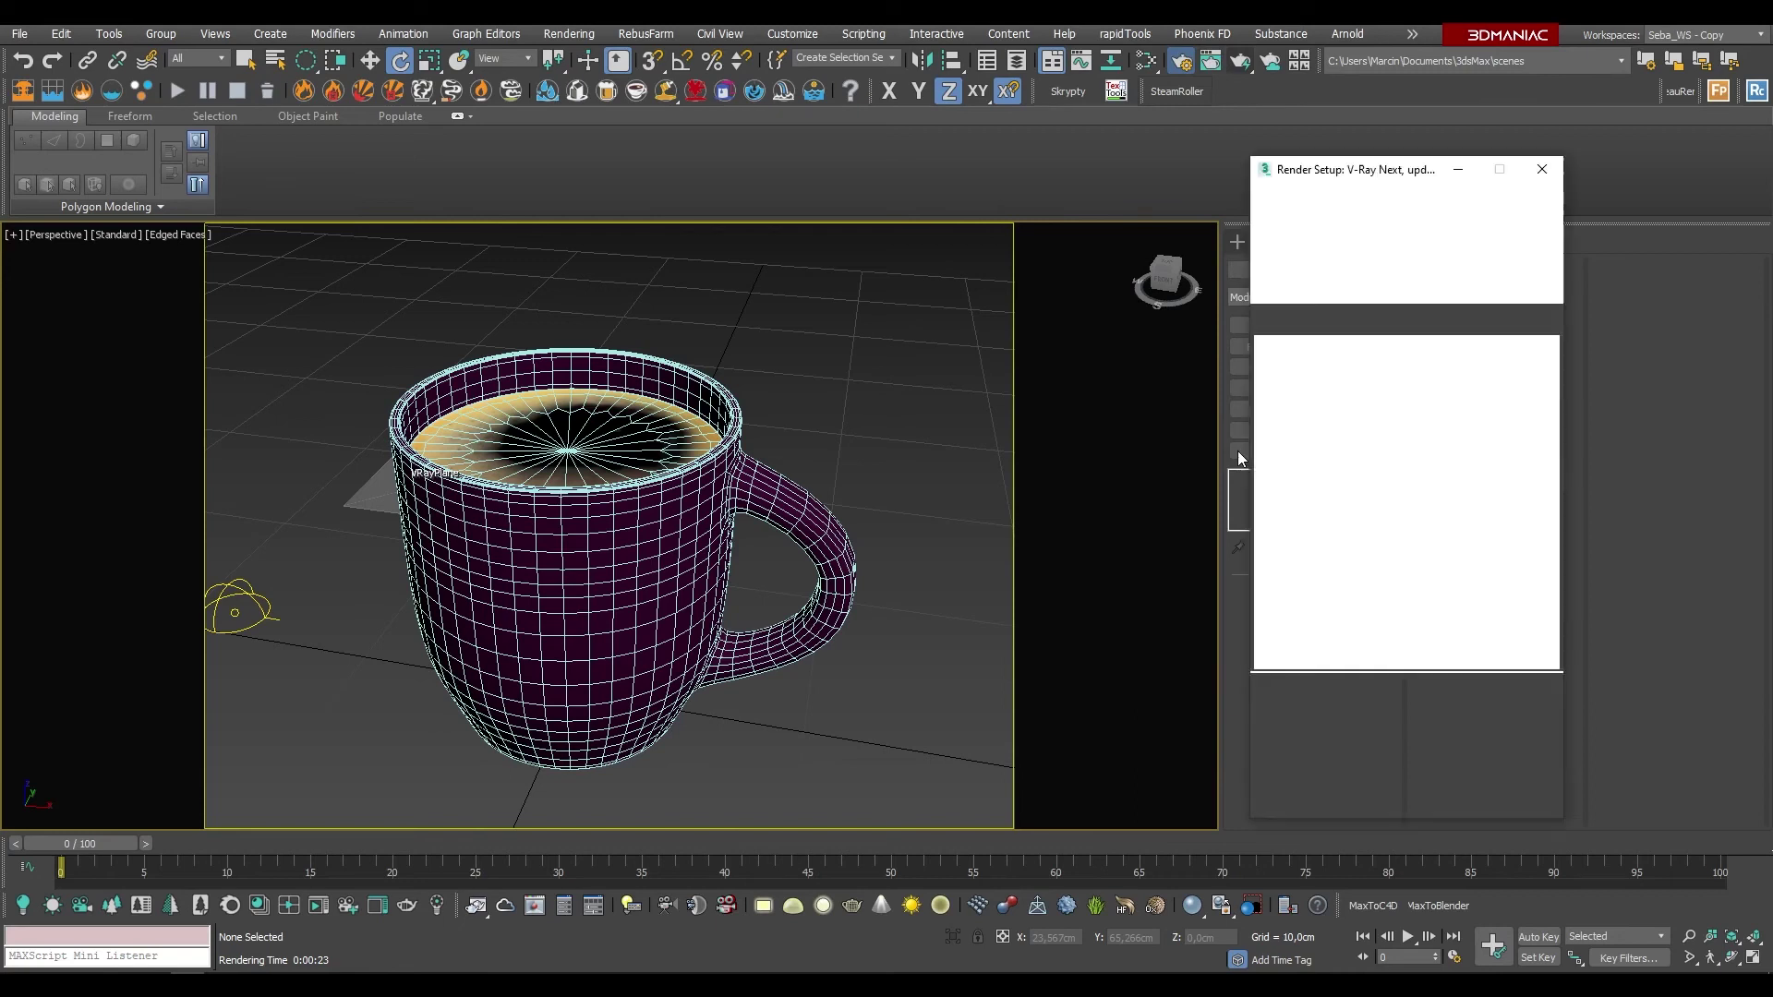
{"action": "double_click", "coordinate": [1342, 576]}
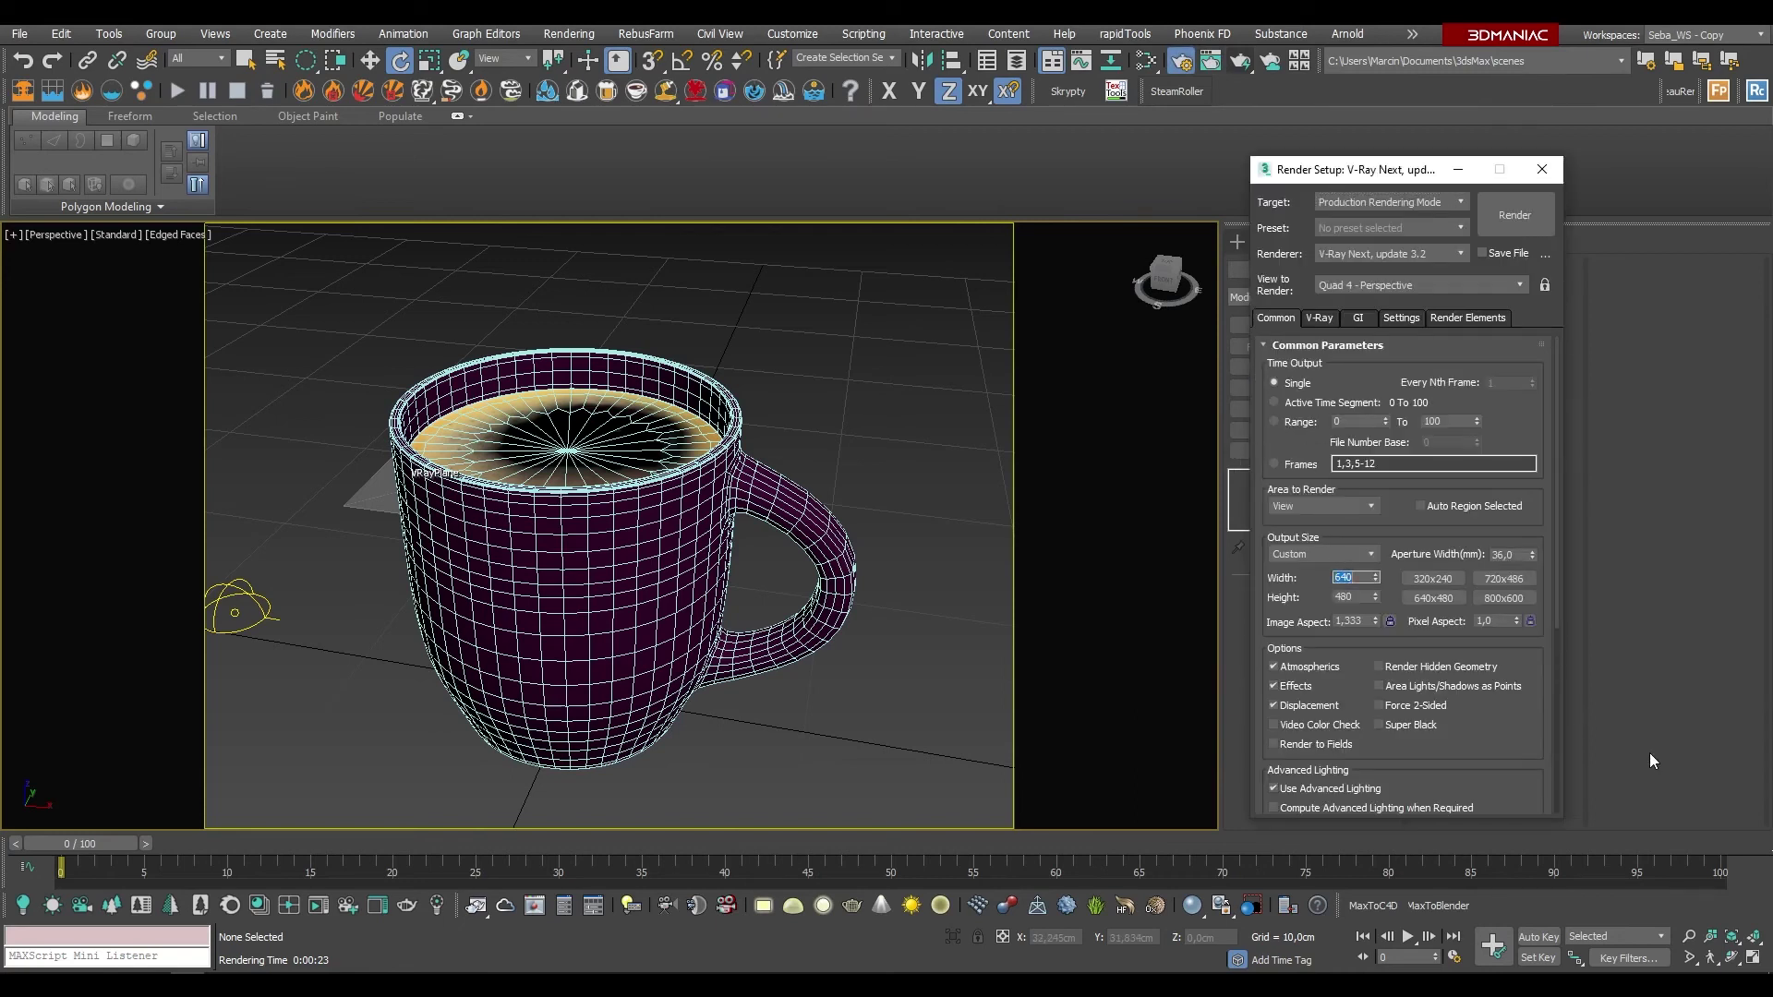
{"action": "key", "text": "Tab"}
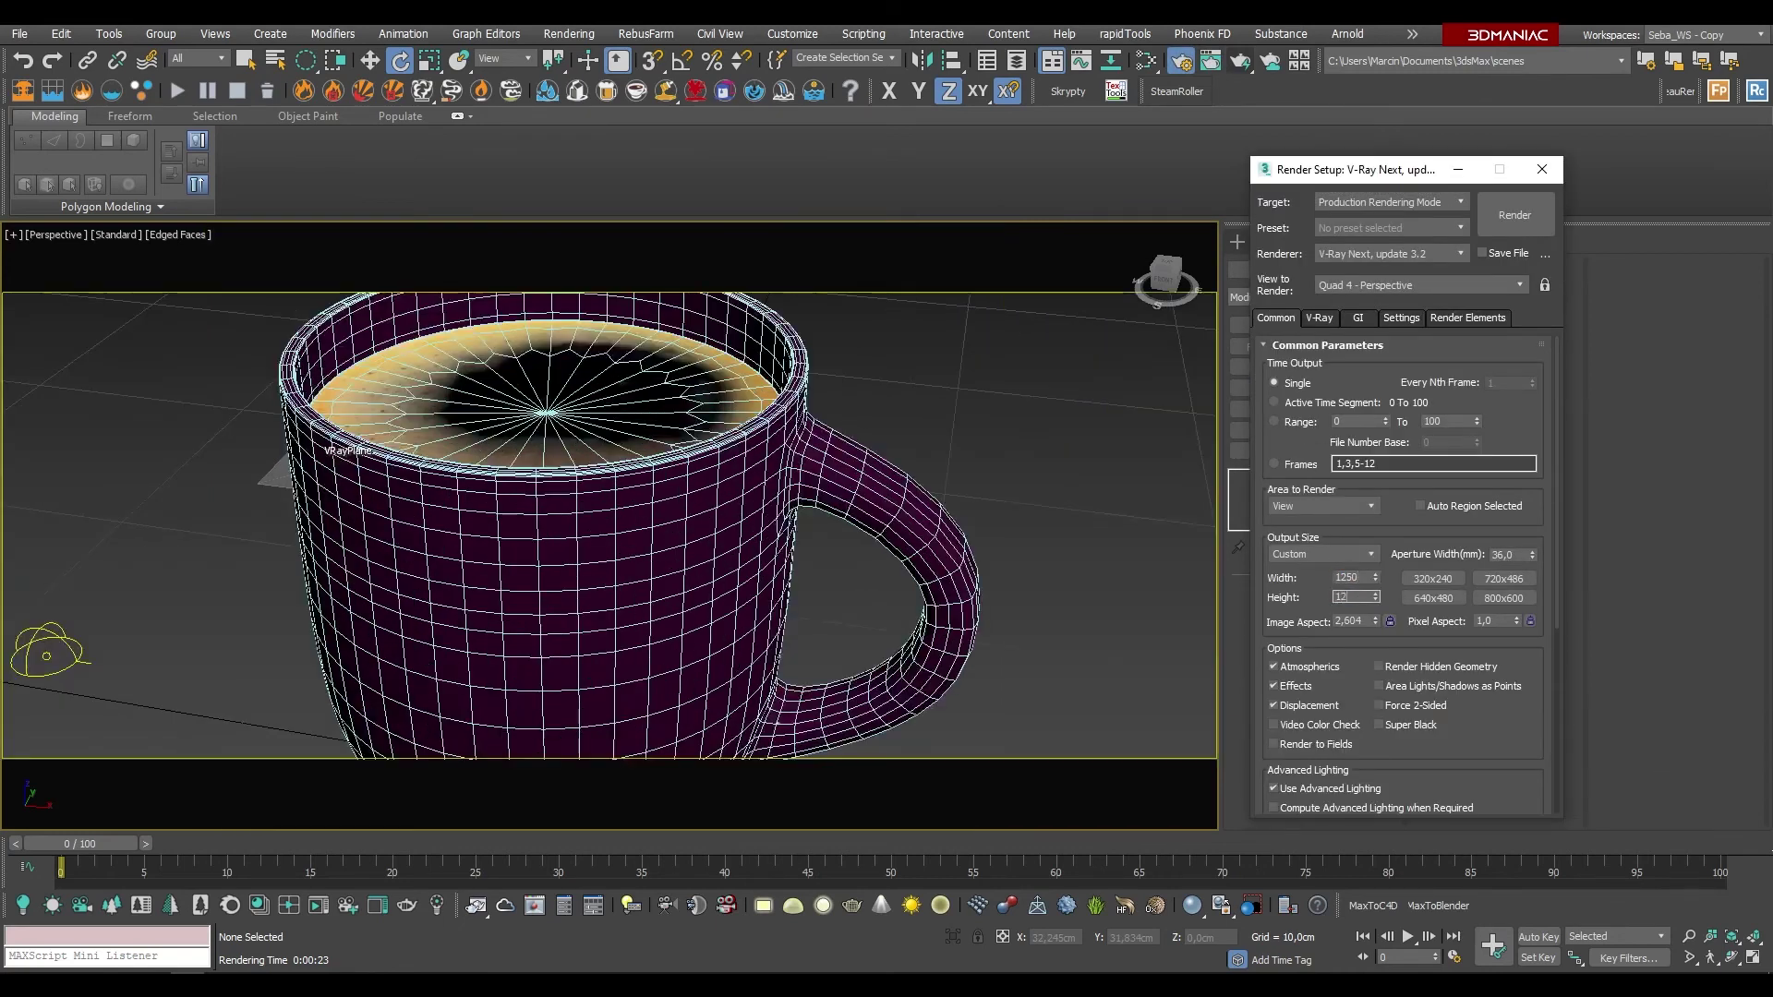
{"action": "type", "text": "1250"}
{"action": "key", "text": "Return"}
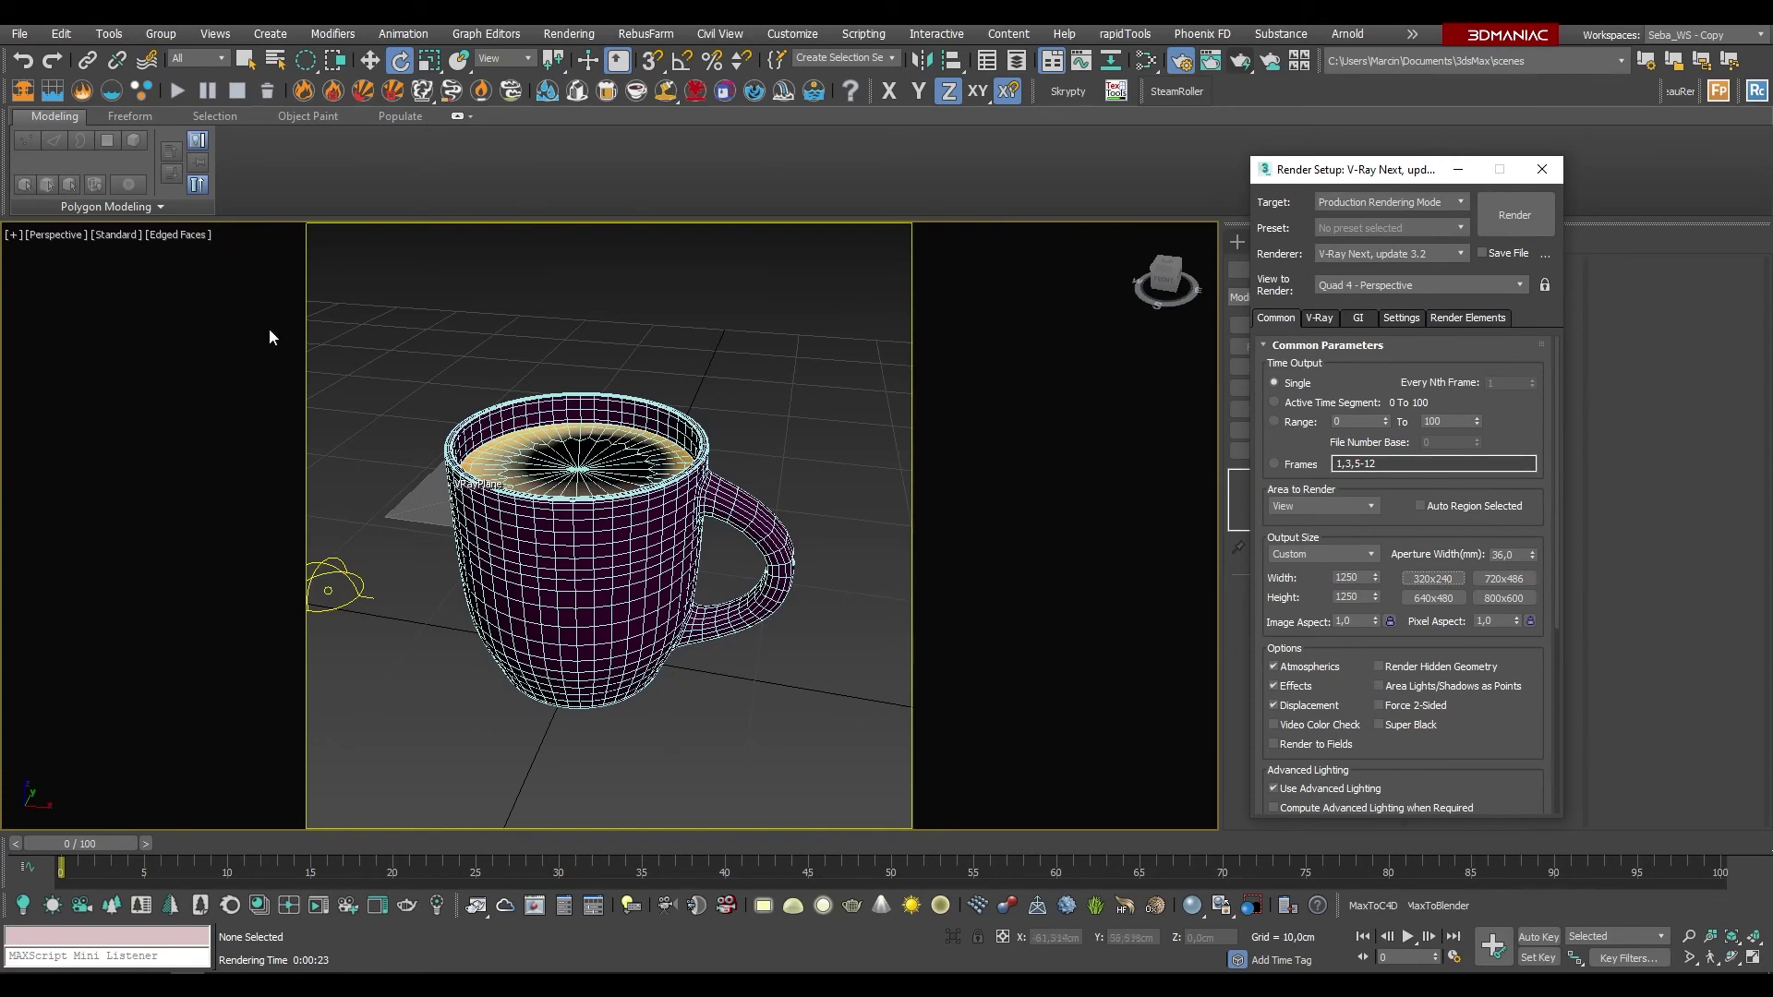
Step: Zoom the viewport out so the mug appears smaller
{"action": "scroll", "coordinate": [275, 545], "scroll_direction": "up", "scroll_amount": 5}
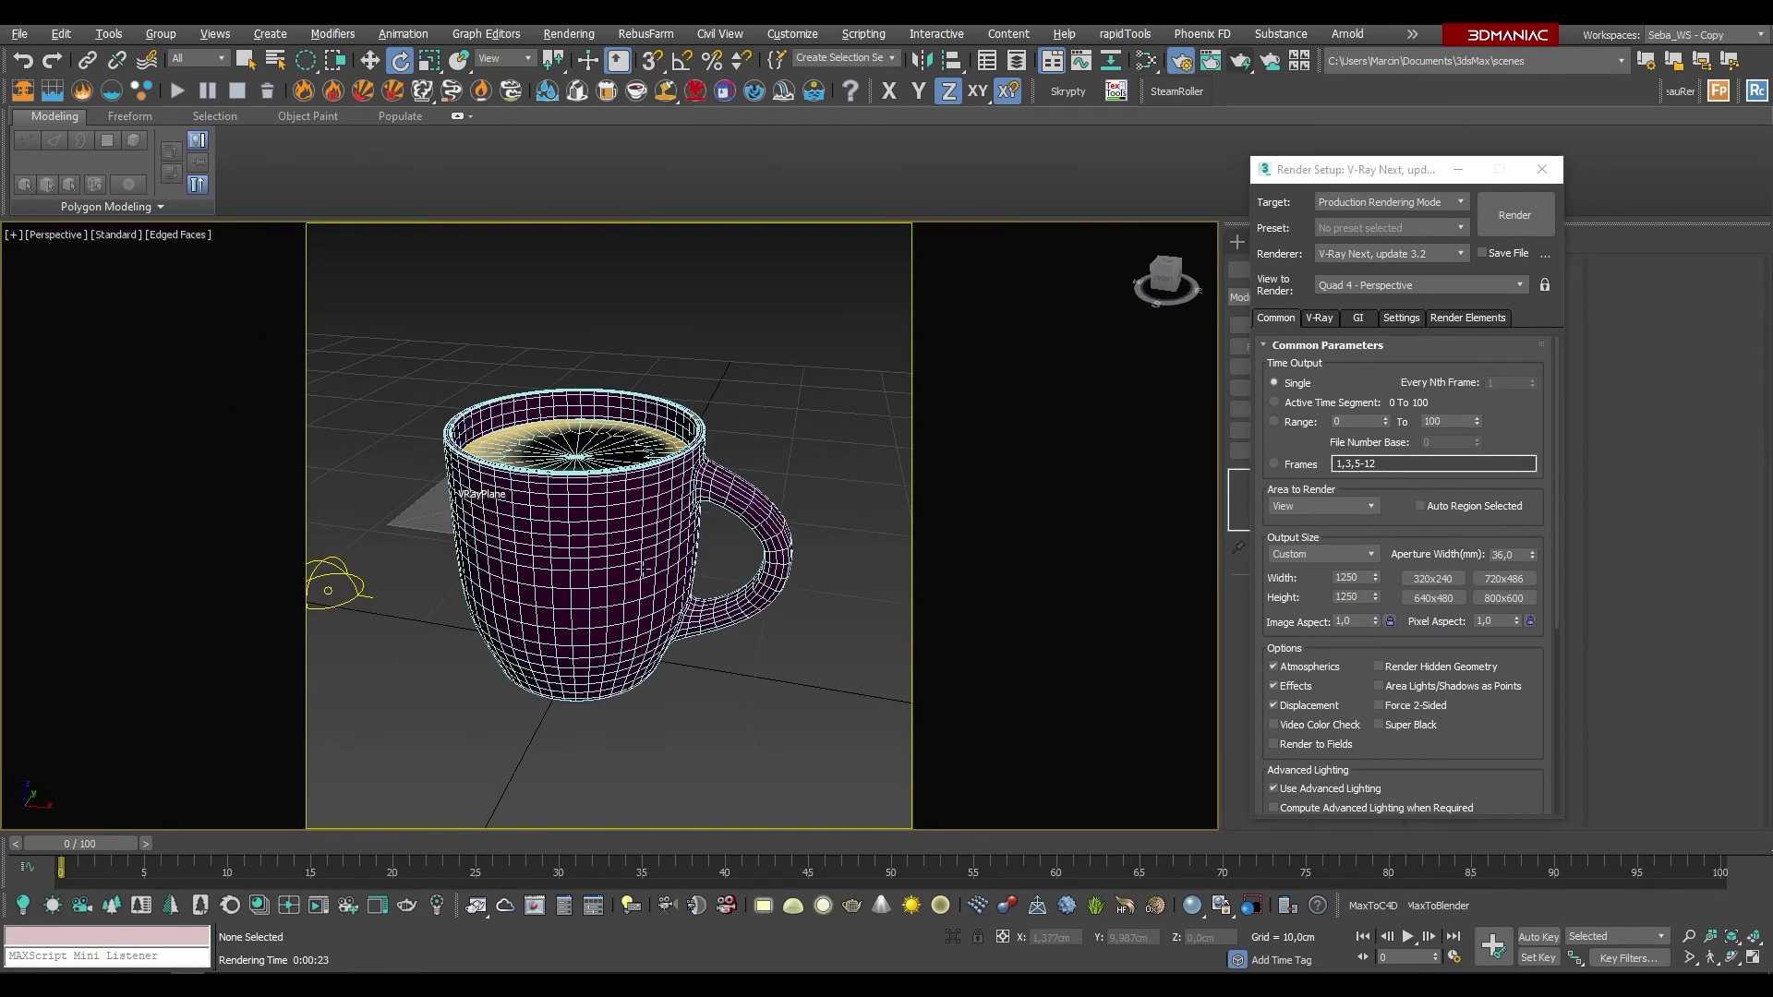
{"action": "left_click", "coordinate": [1689, 936]}
{"action": "left_click_drag", "start_coordinate": [566, 614], "coordinate": [570, 534]}
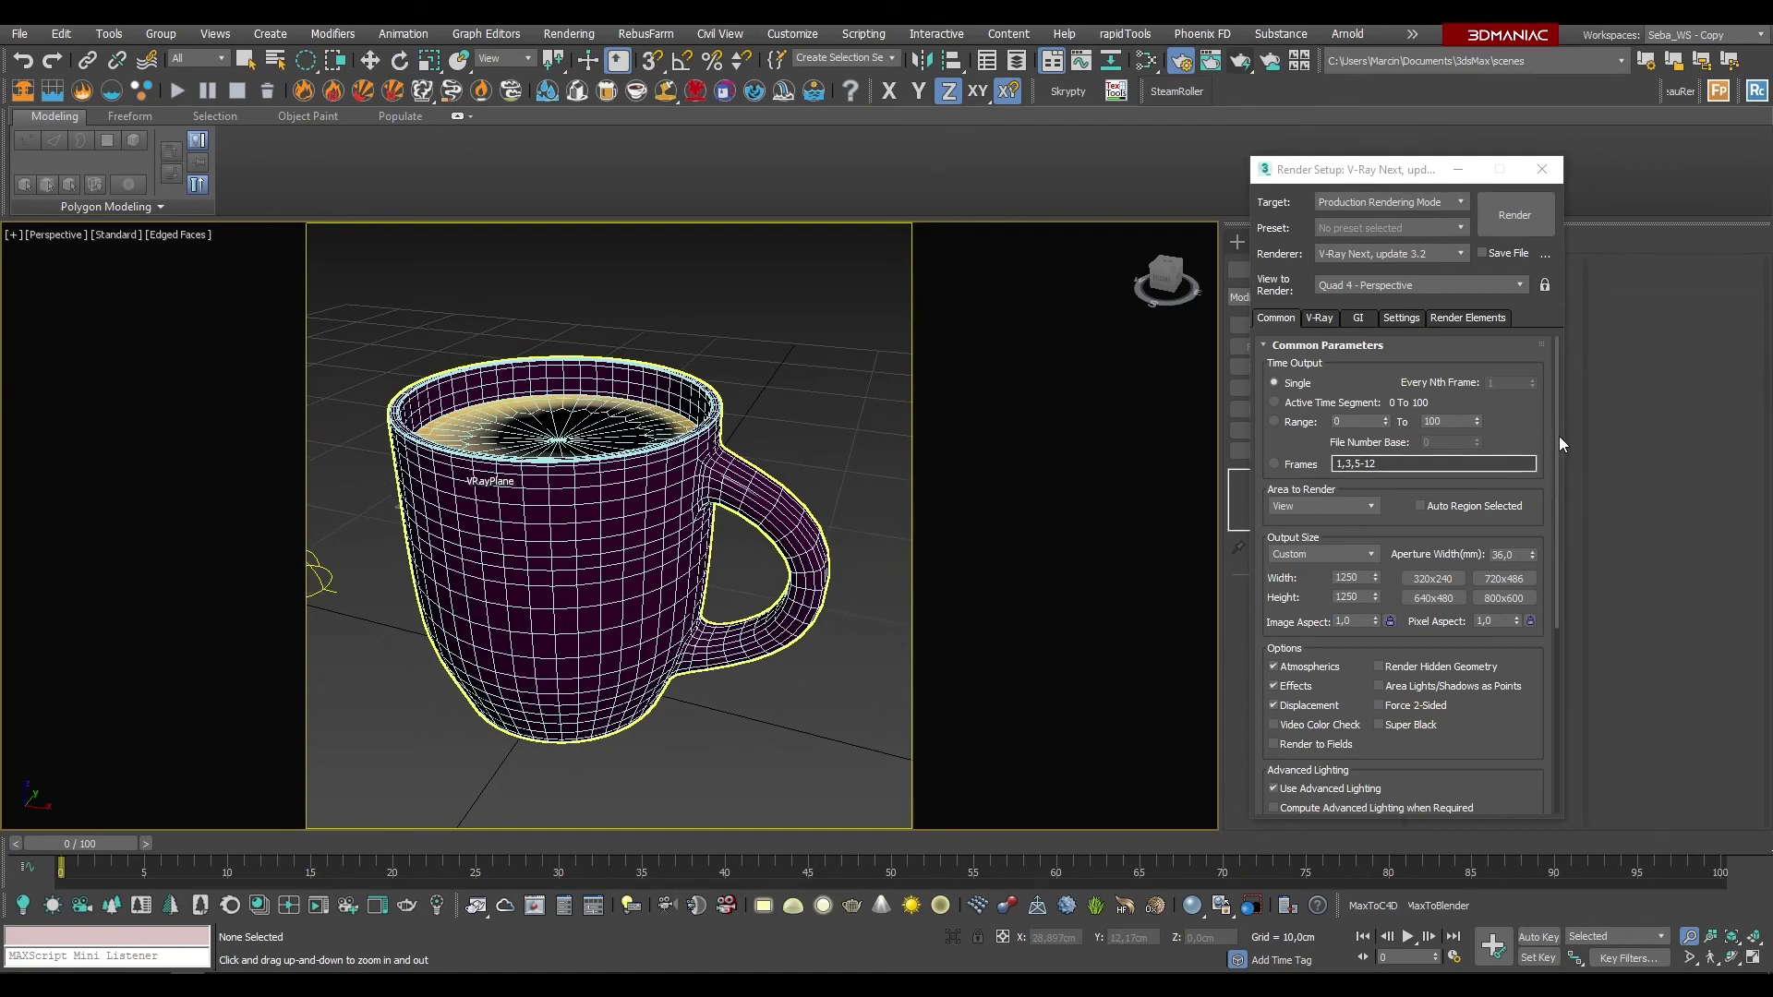
{"action": "left_click_drag", "start_coordinate": [1559, 436], "coordinate": [1567, 620]}
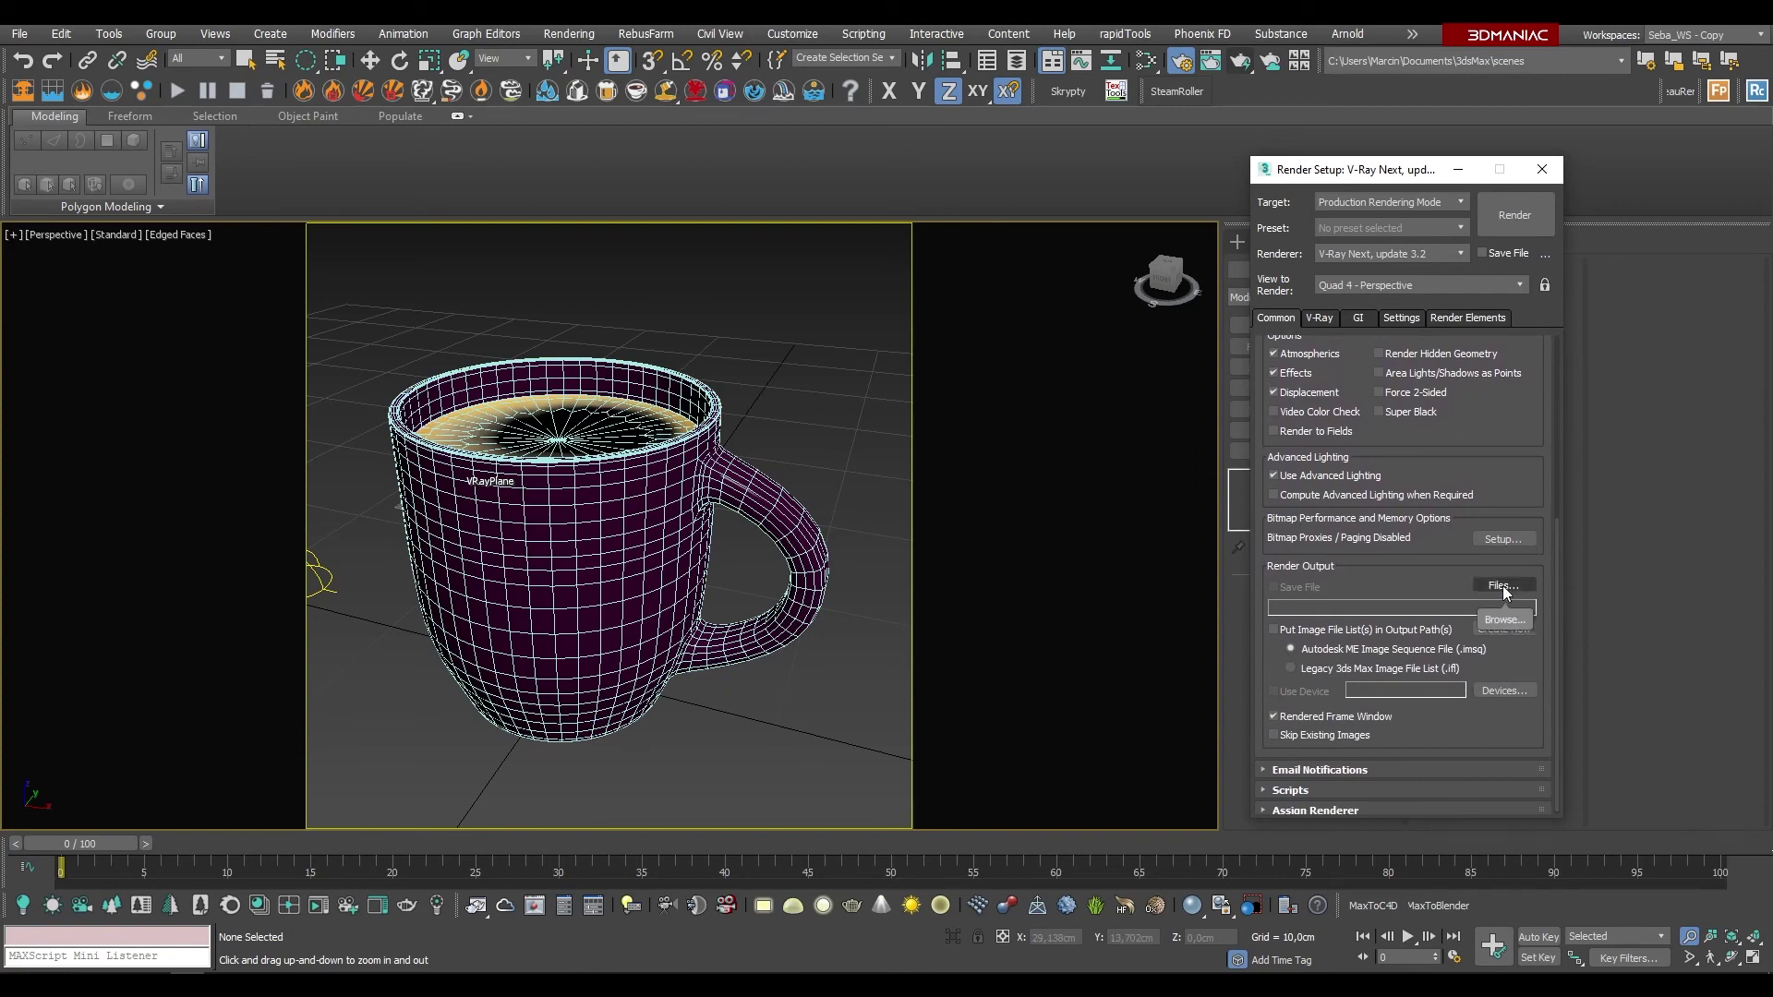
Step: Save render output as JPEG 'test render' with gamma override 2.2 and quality 95
{"action": "left_click", "coordinate": [1515, 585]}
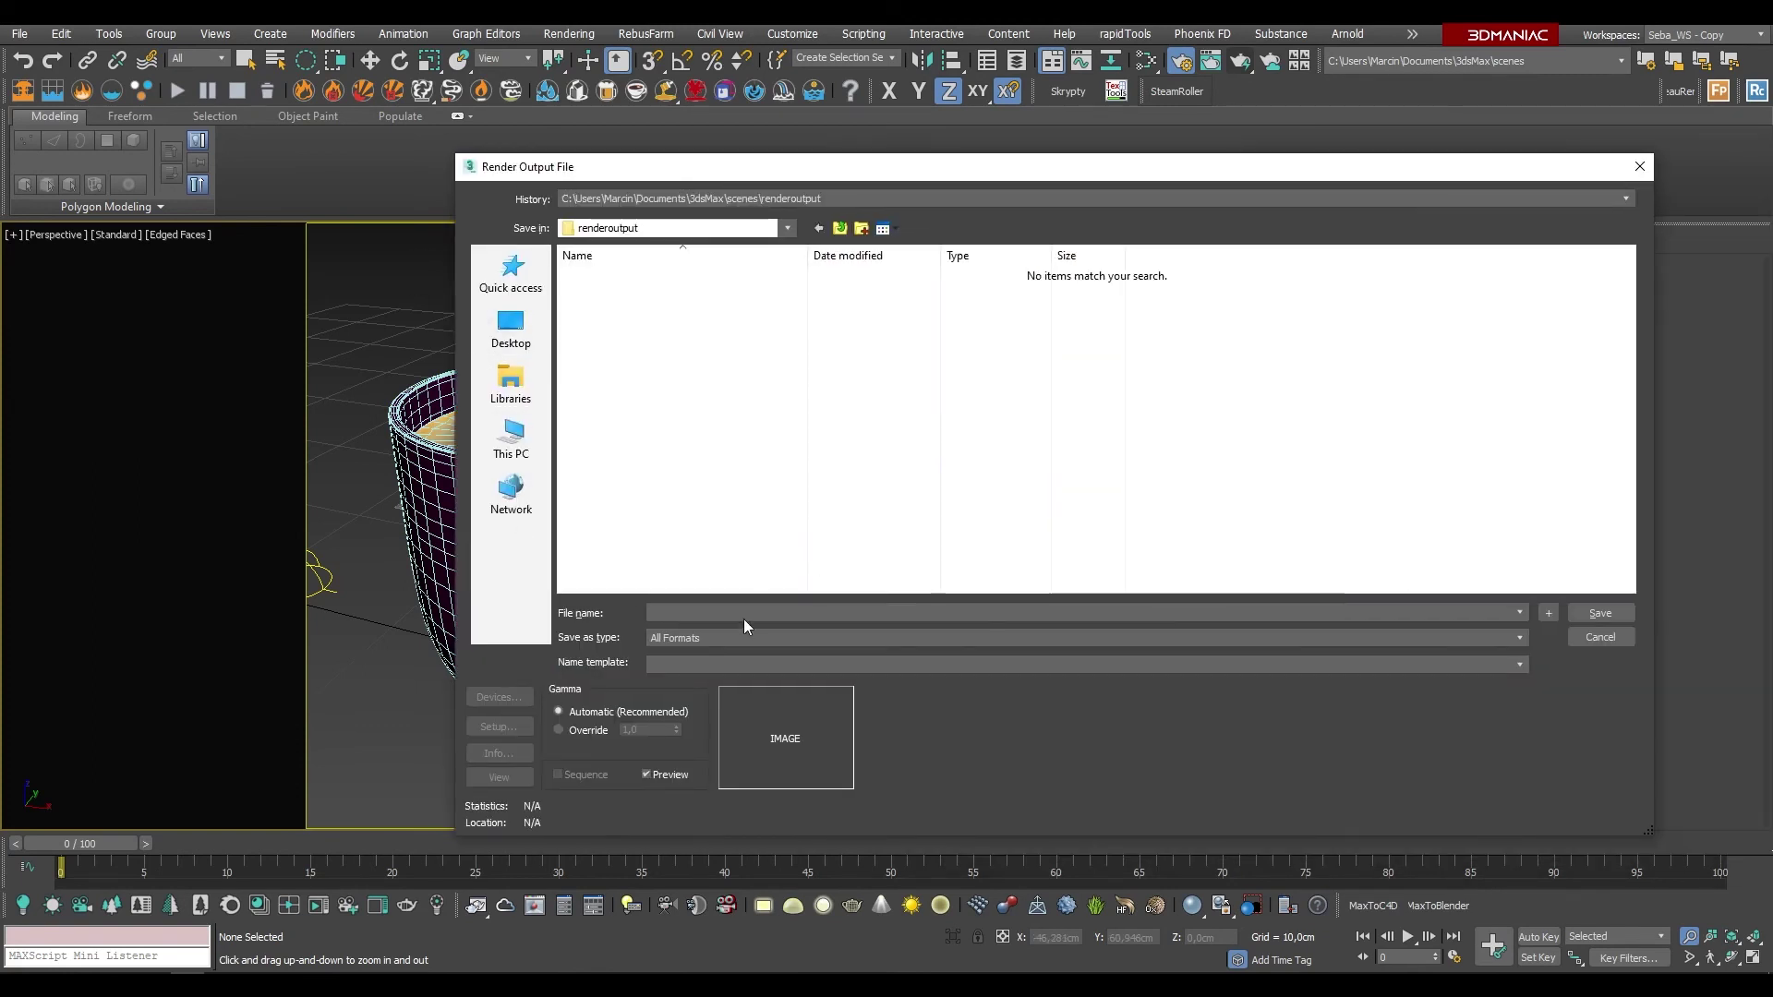
{"action": "type", "text": "test r"}
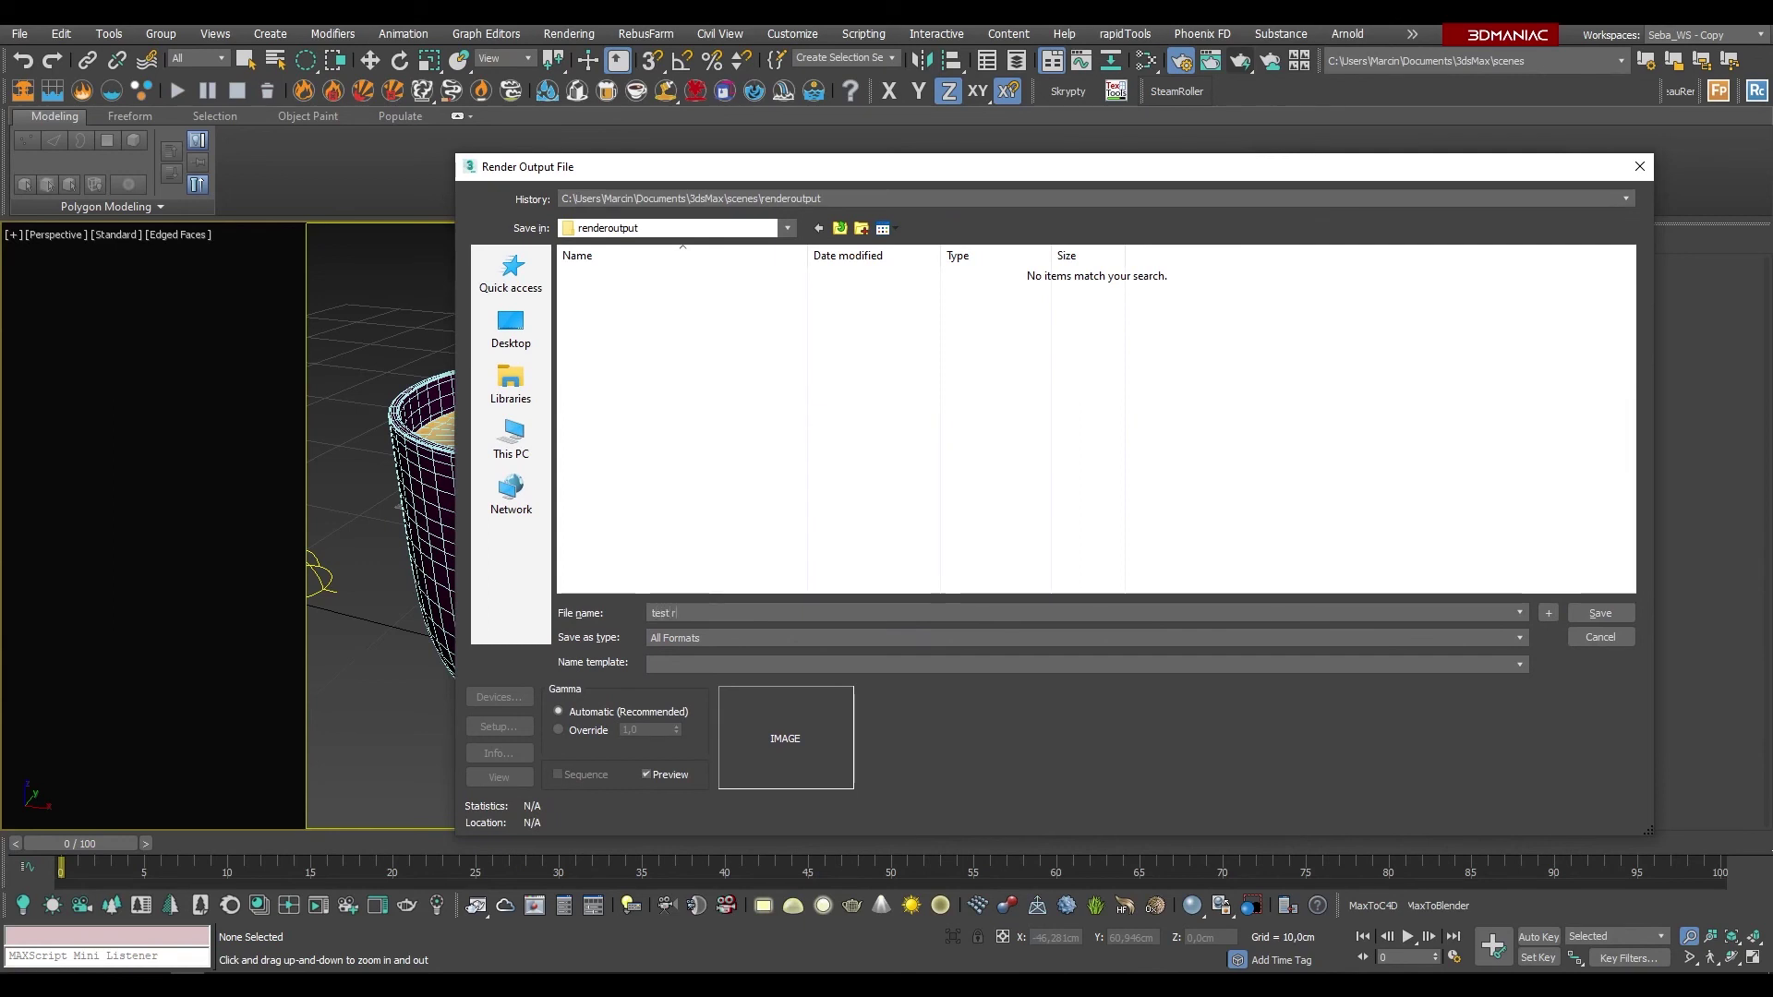
{"action": "type", "text": "ender"}
{"action": "left_click", "coordinate": [694, 637]}
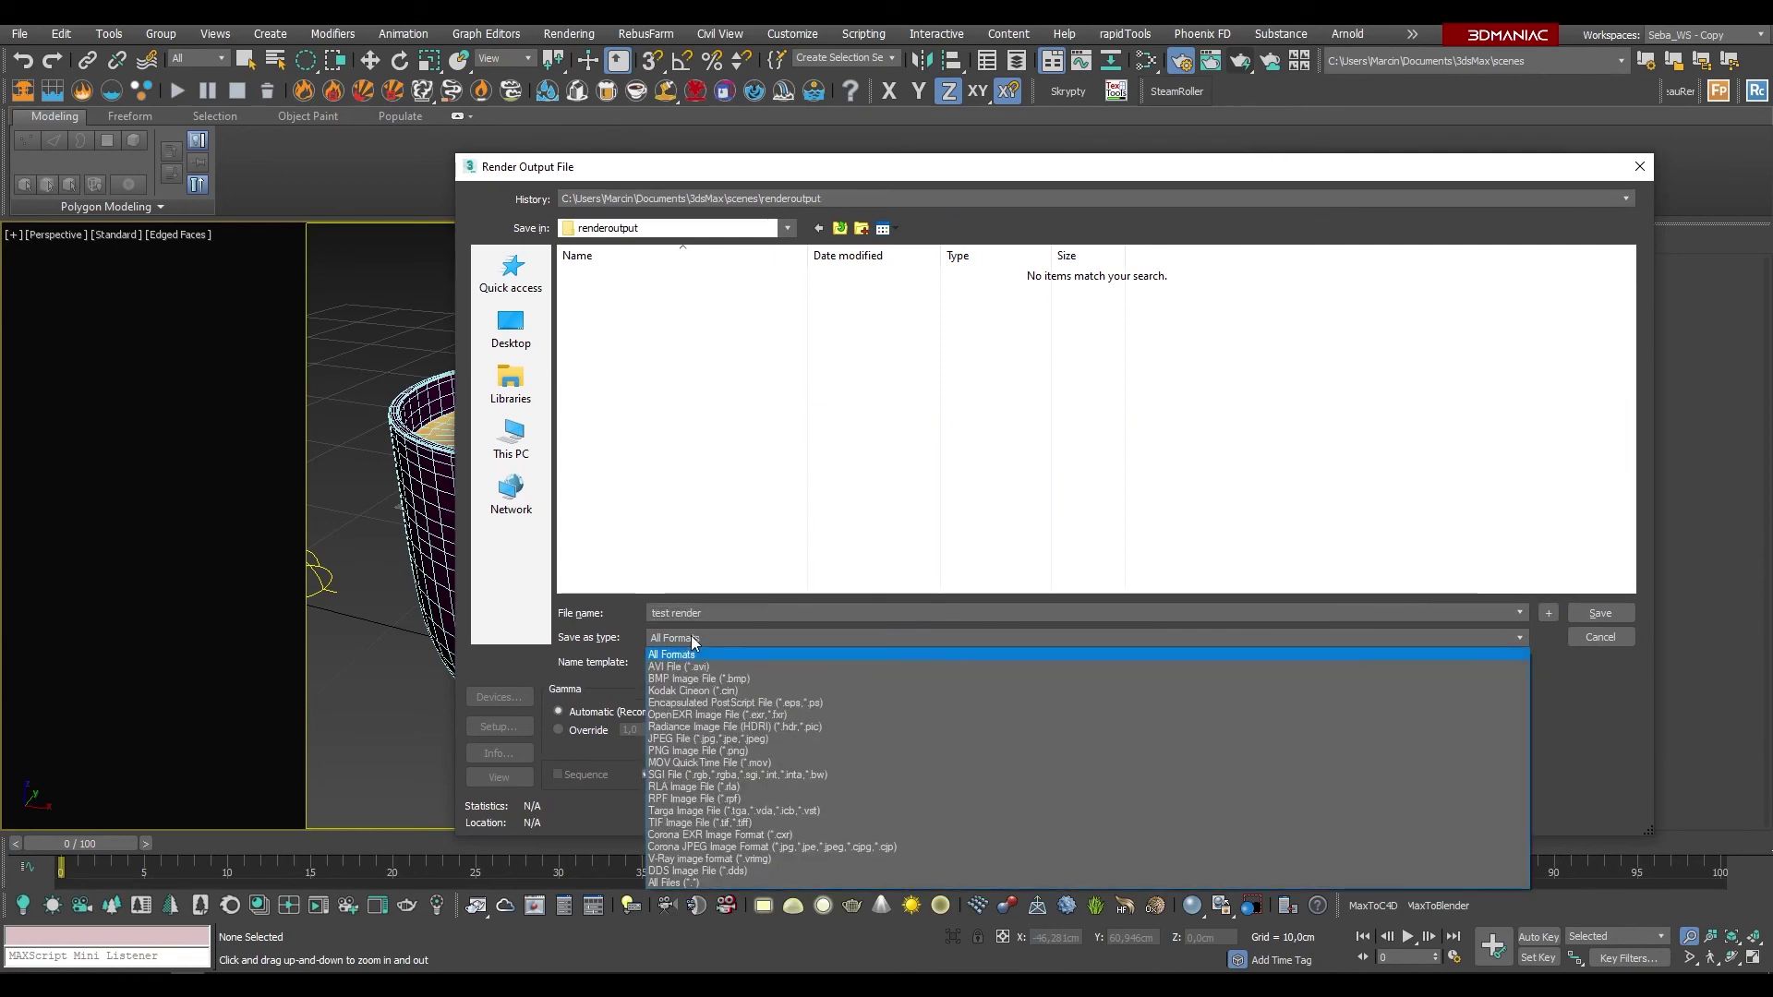
{"action": "left_click", "coordinate": [664, 740]}
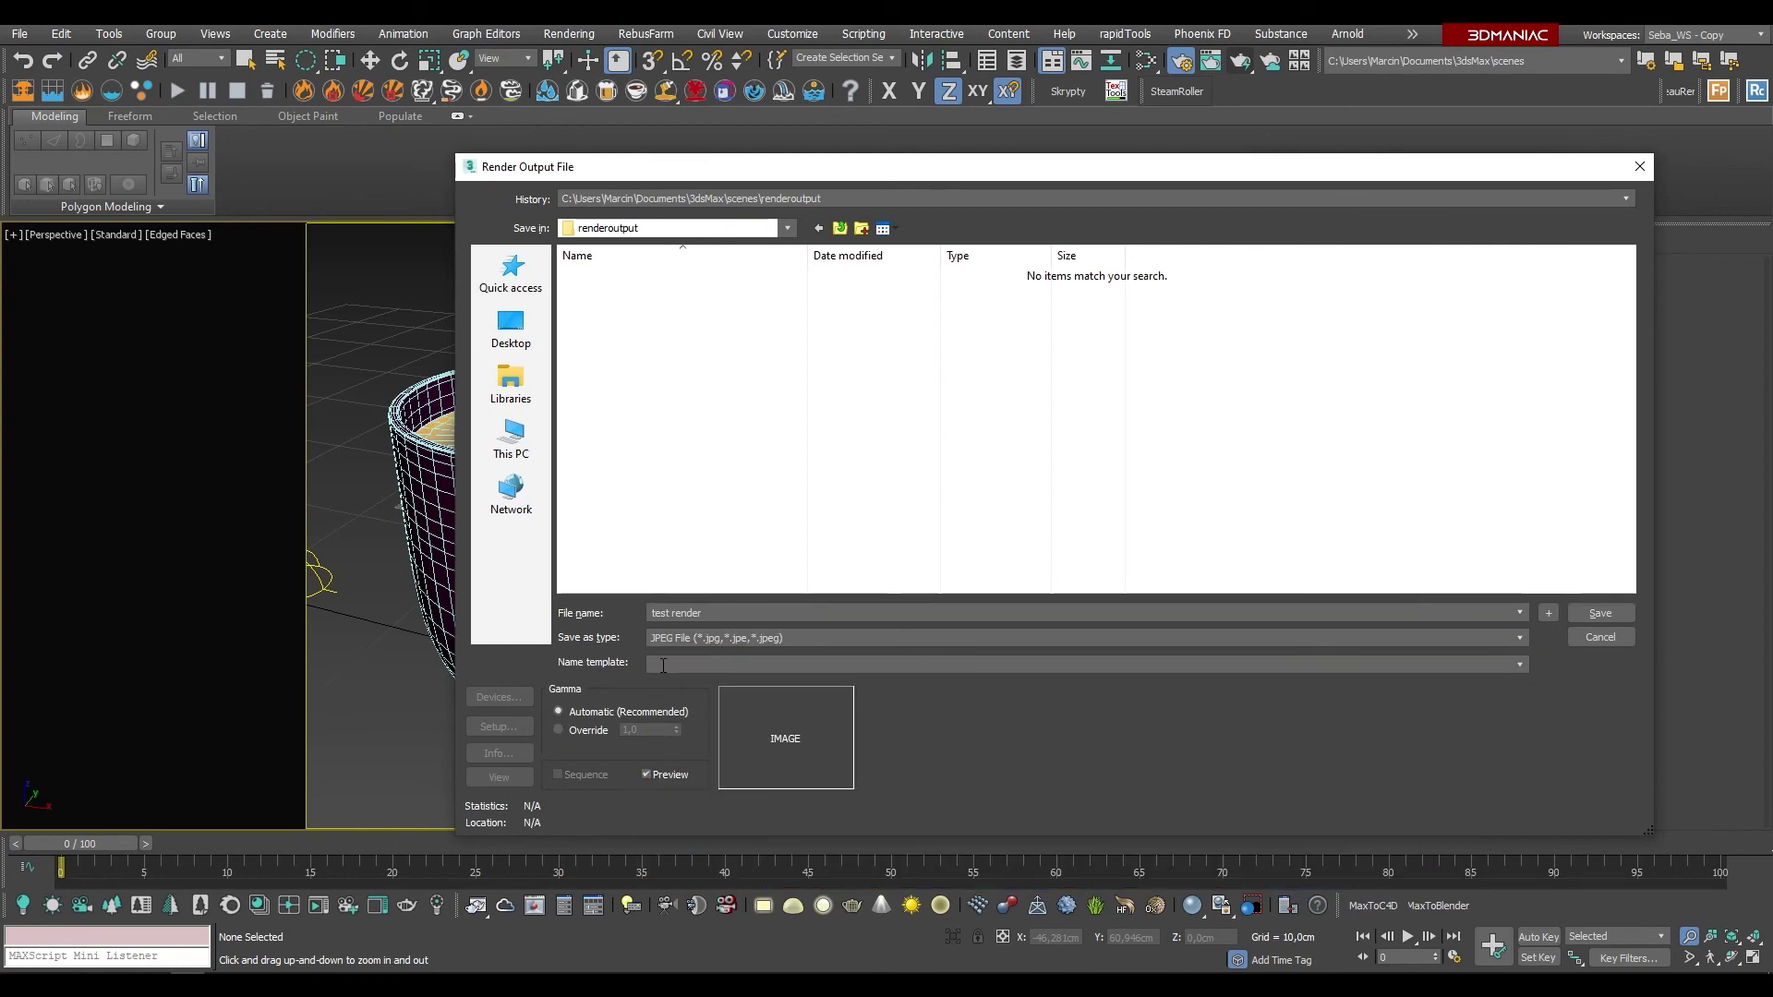
{"action": "left_click", "coordinate": [558, 731]}
{"action": "type", "text": "2"}
{"action": "left_click", "coordinate": [1592, 614]}
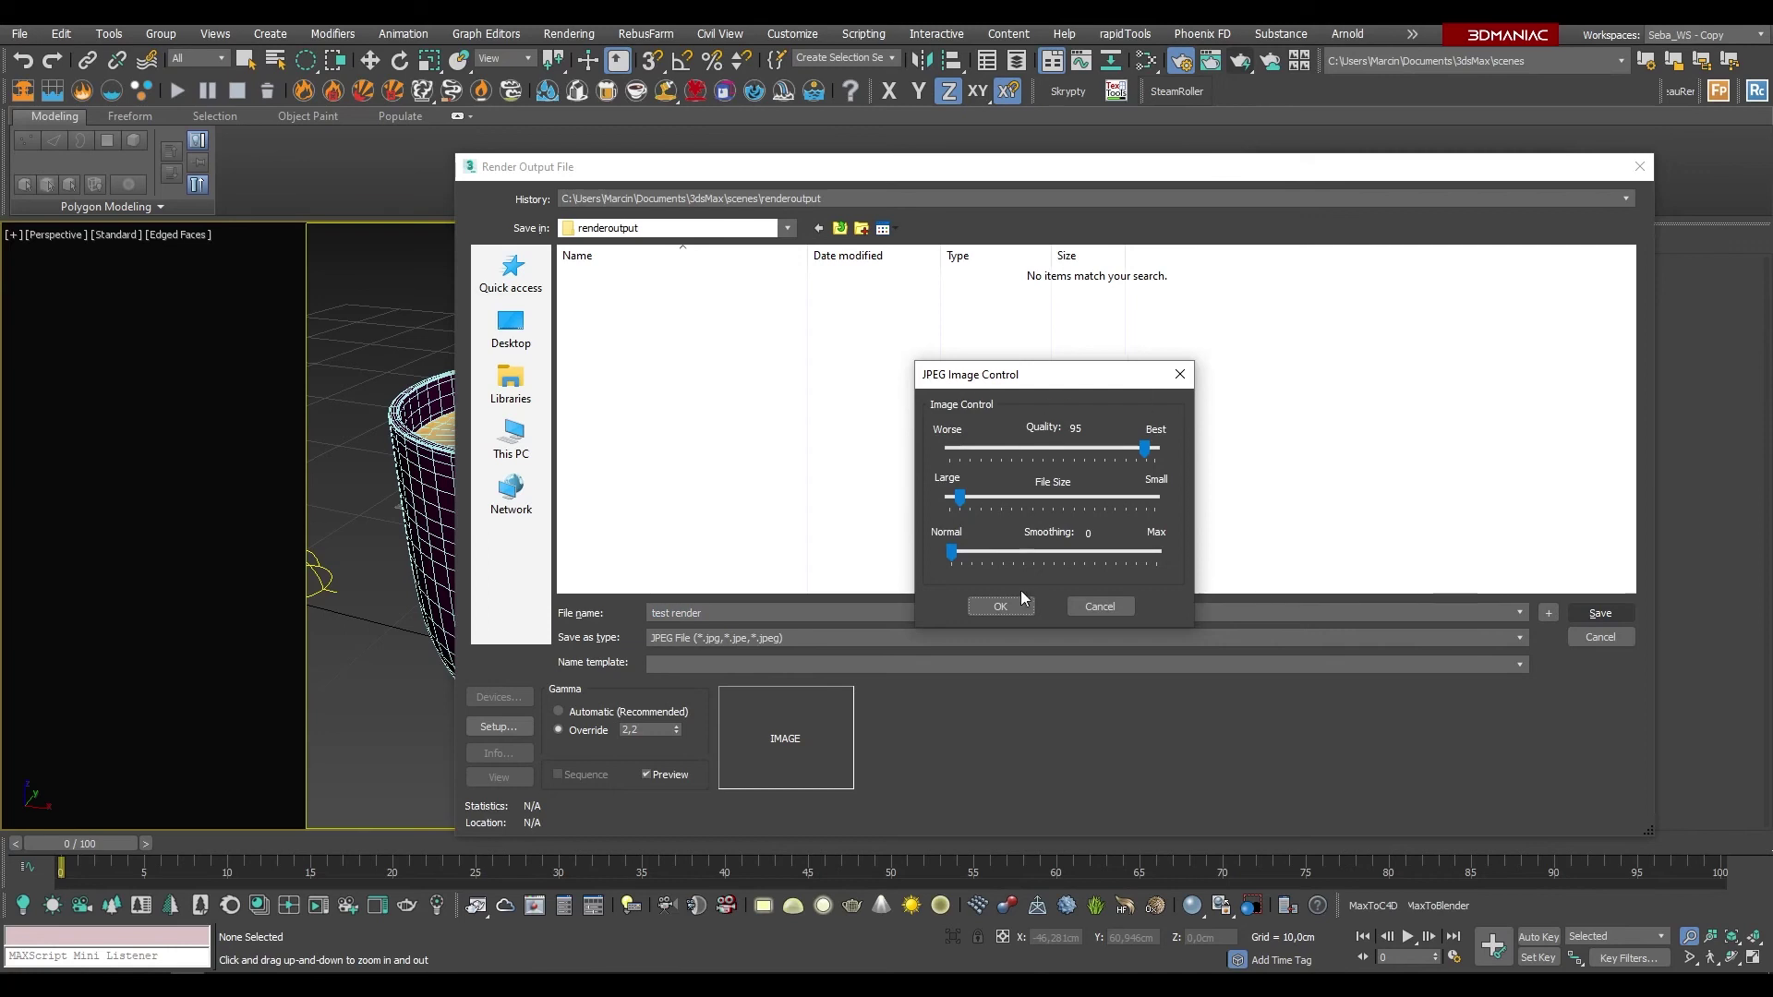
{"action": "left_click", "coordinate": [1019, 604]}
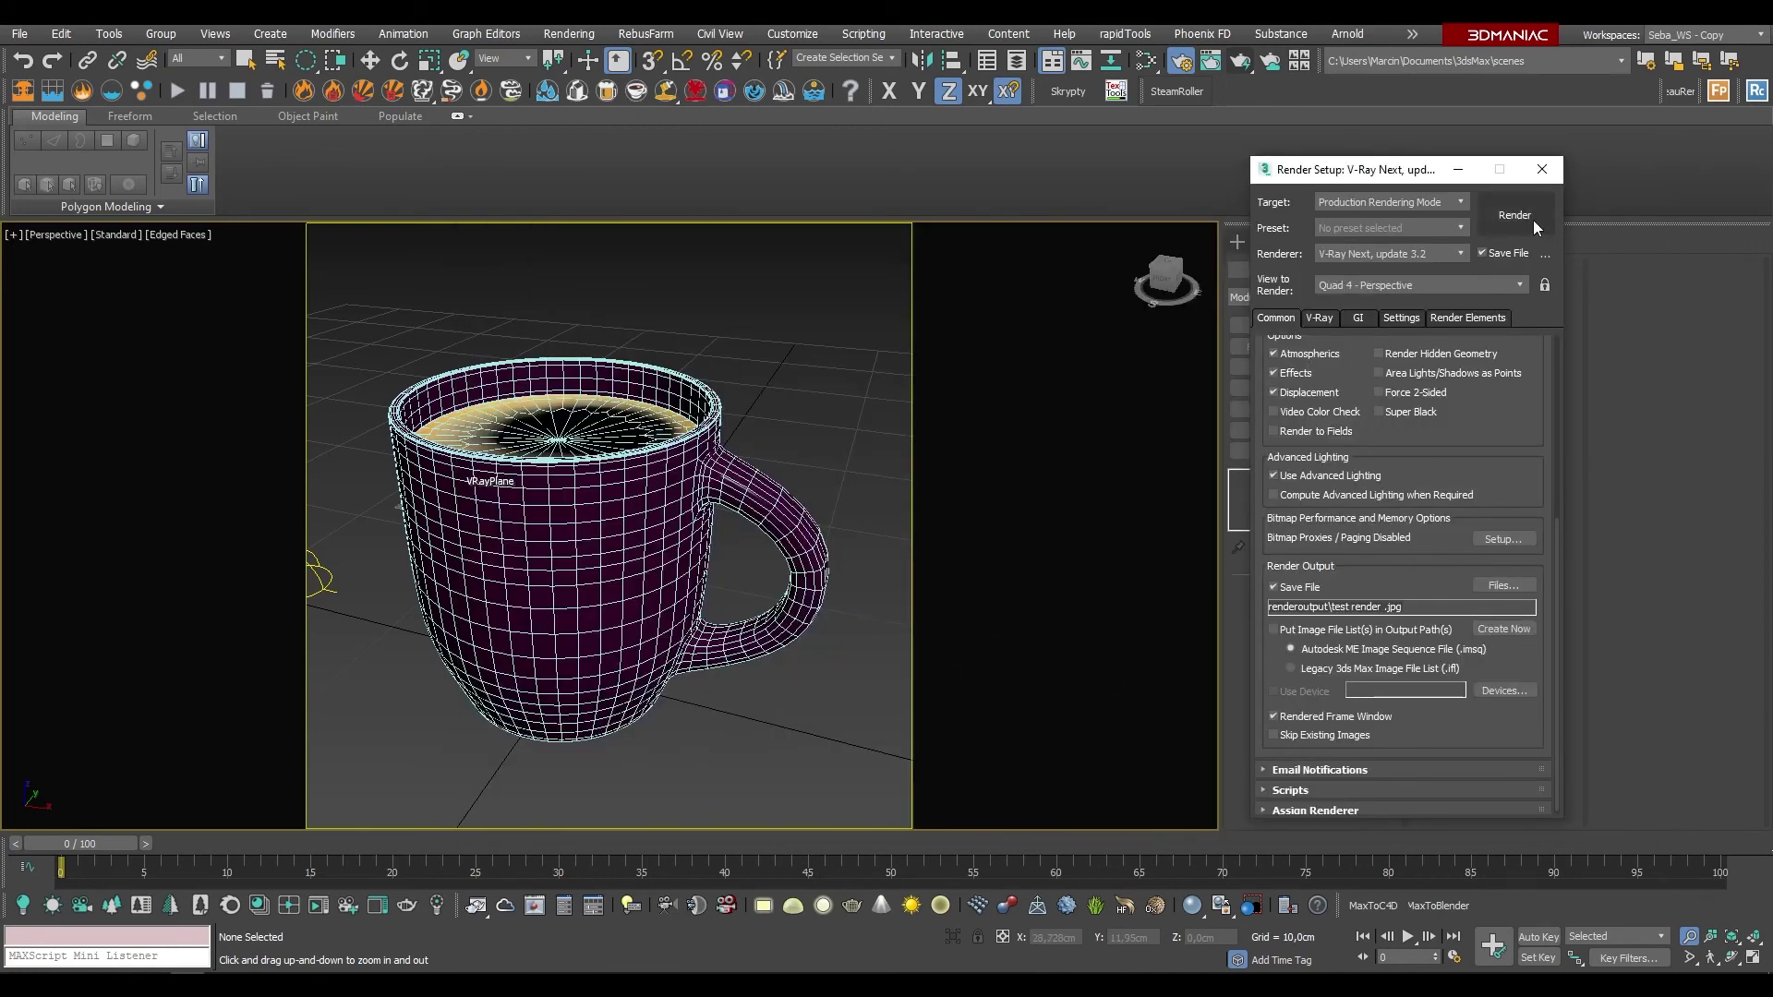
Step: Render the final image, maximize the frame buffer and zoom around the purple mug
{"action": "left_click", "coordinate": [1532, 224]}
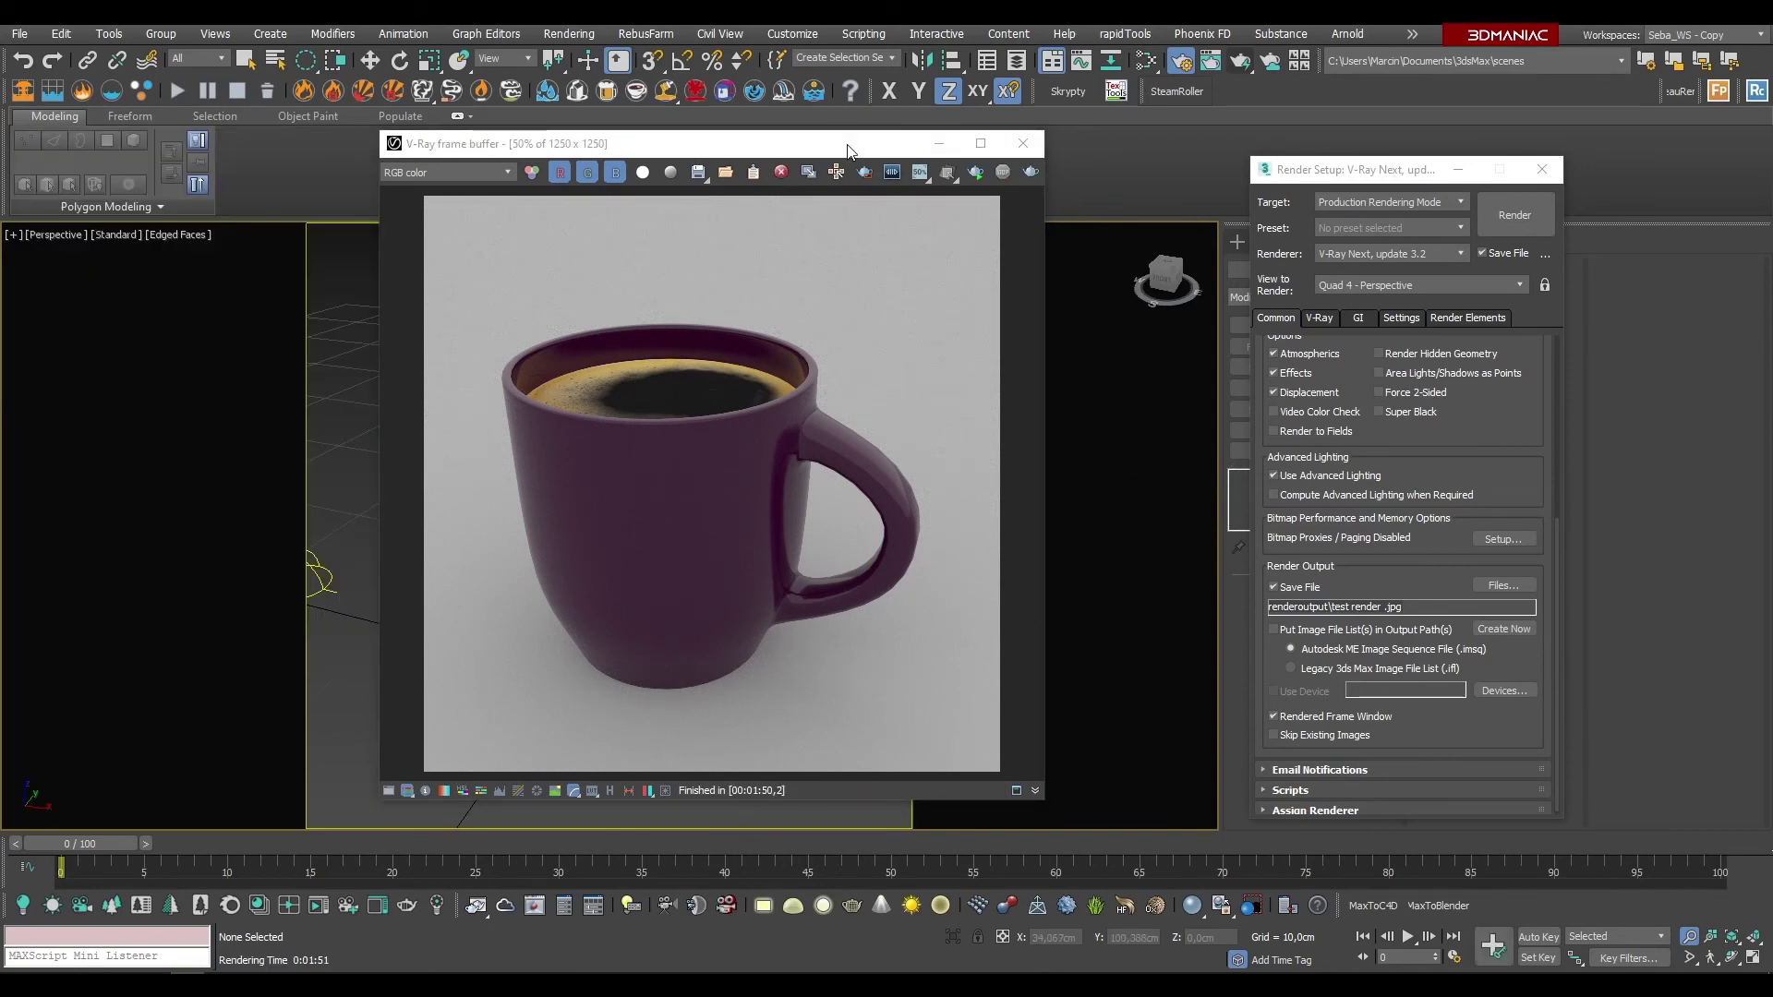
{"action": "left_click_drag", "start_coordinate": [848, 150], "coordinate": [1067, 176]}
{"action": "left_click", "coordinate": [1194, 167]}
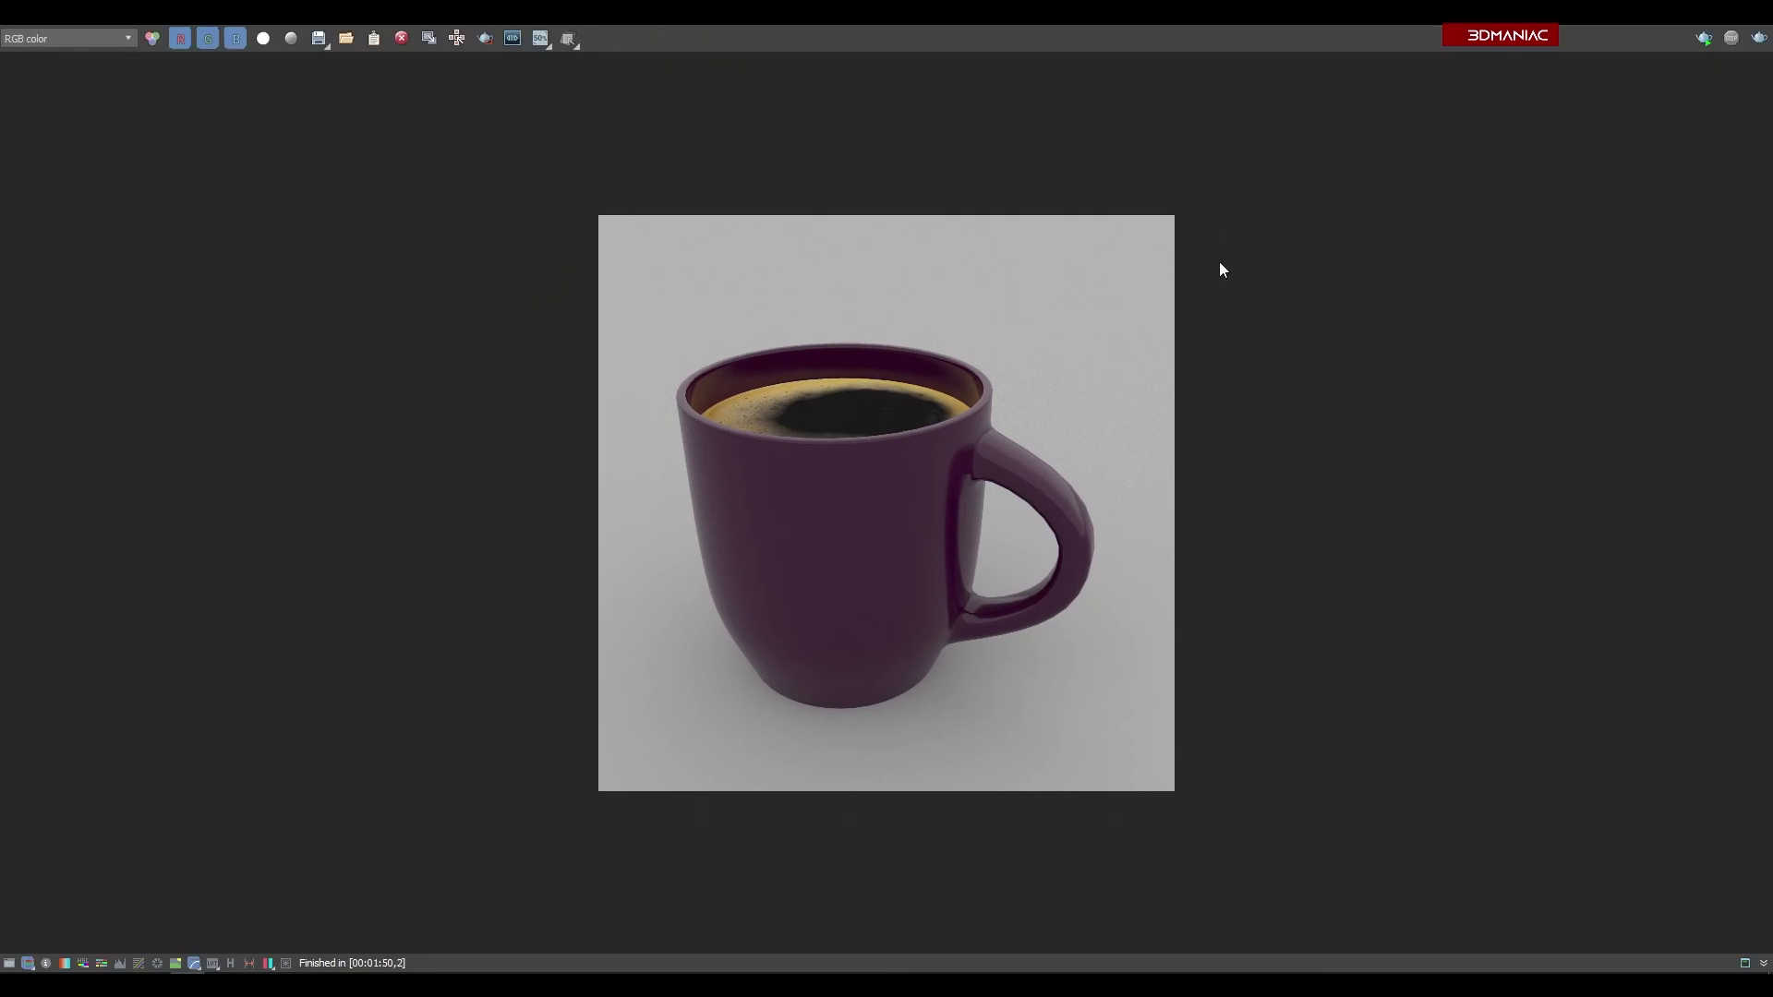
{"action": "scroll", "coordinate": [798, 382], "scroll_direction": "up", "scroll_amount": 5}
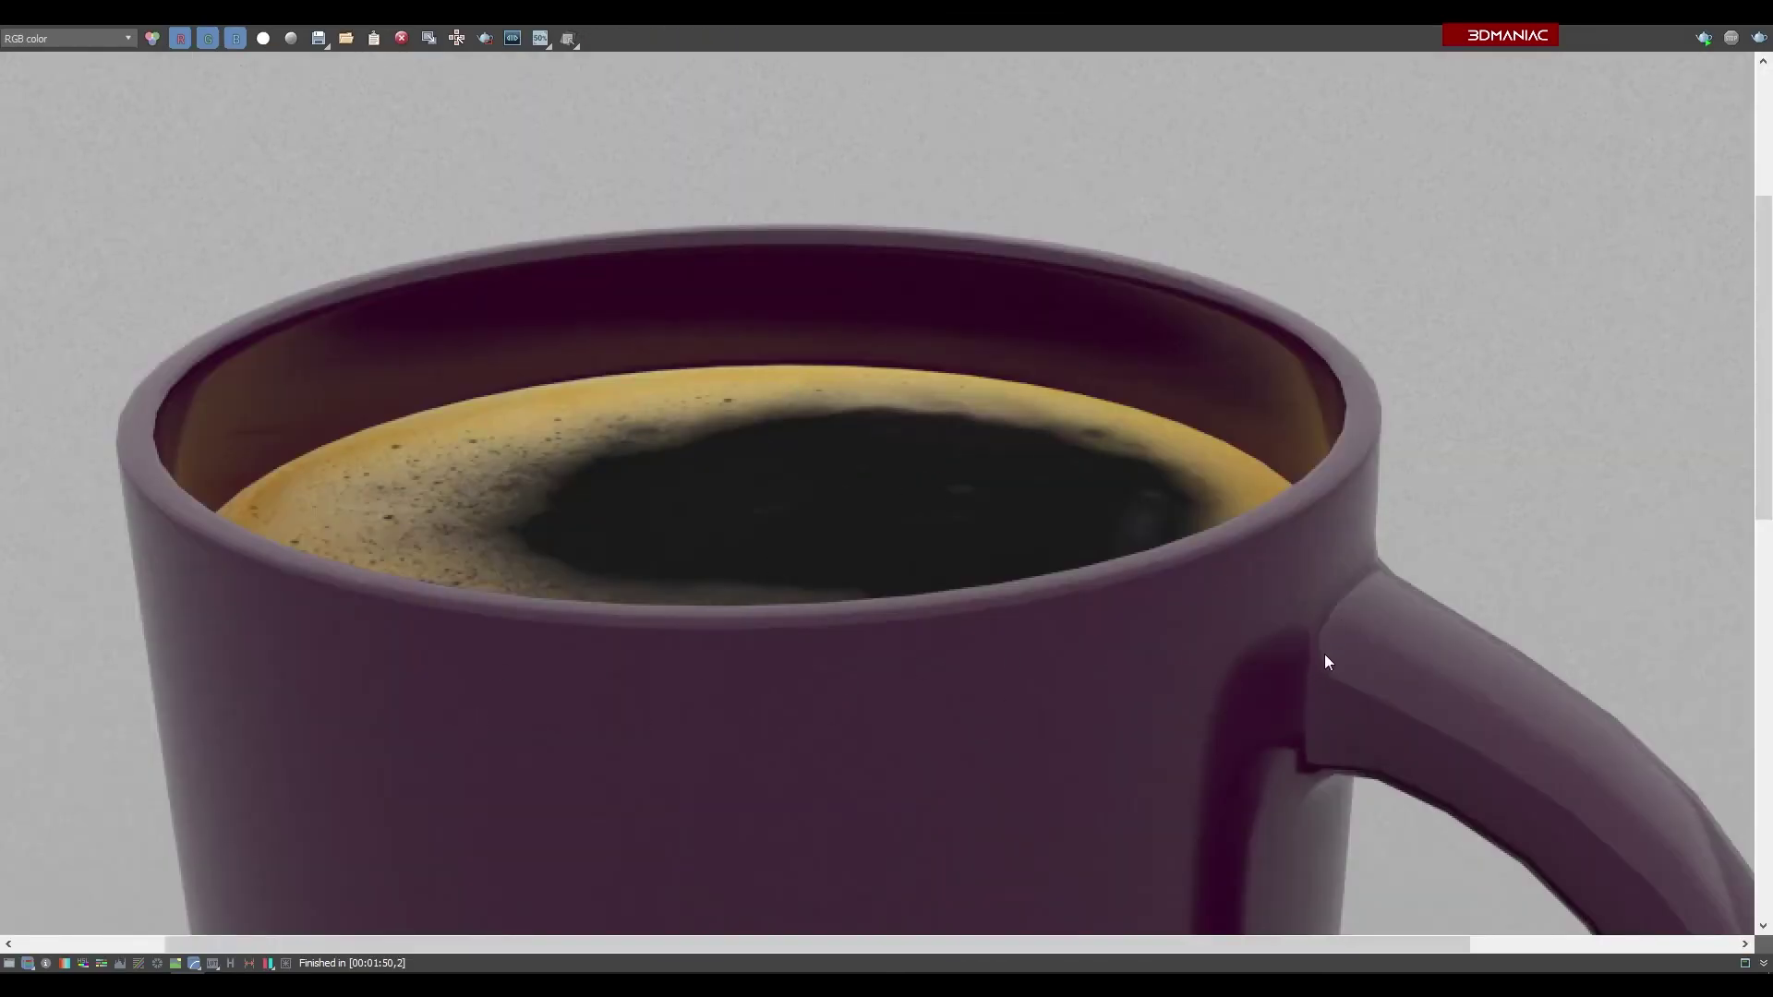
{"action": "scroll", "coordinate": [733, 424], "scroll_direction": "down", "scroll_amount": 3}
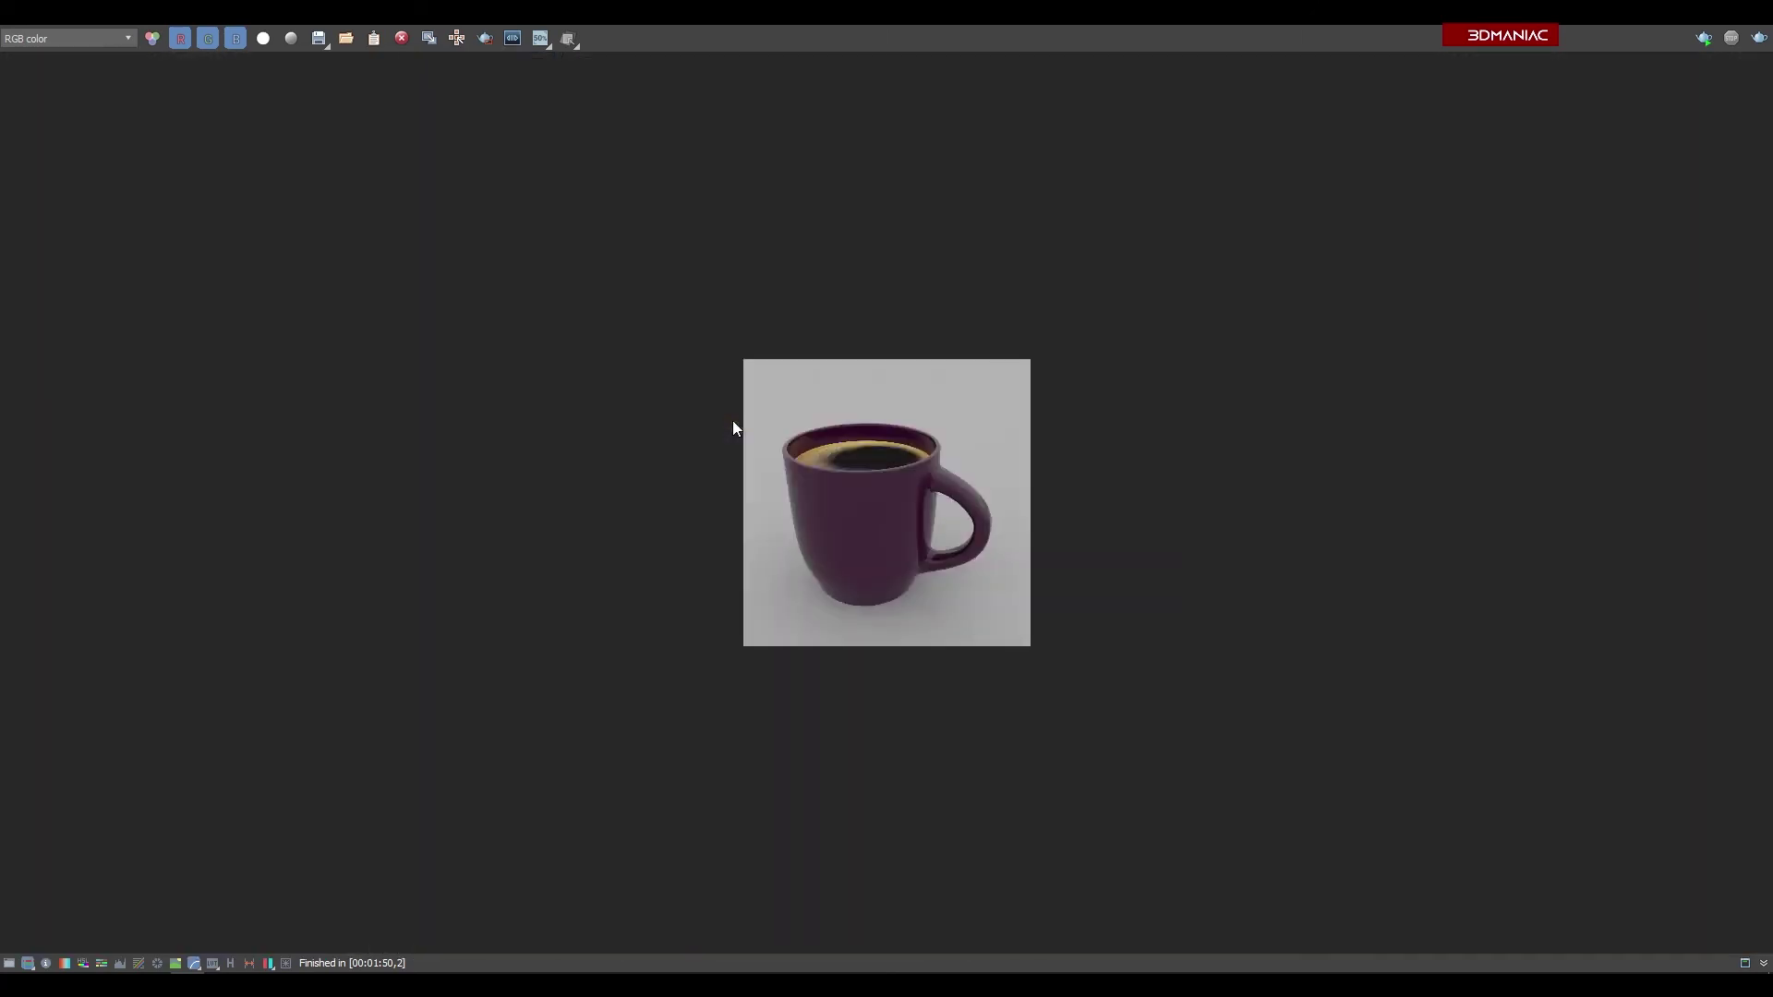
{"action": "scroll", "coordinate": [734, 425], "scroll_direction": "up", "scroll_amount": 1}
{"action": "scroll", "coordinate": [1519, 85], "scroll_direction": "up", "scroll_amount": 1}
Step: Select the mug, raise TurboSmooth iterations to 2 and show viewport statistics
{"action": "left_click", "coordinate": [1752, 26]}
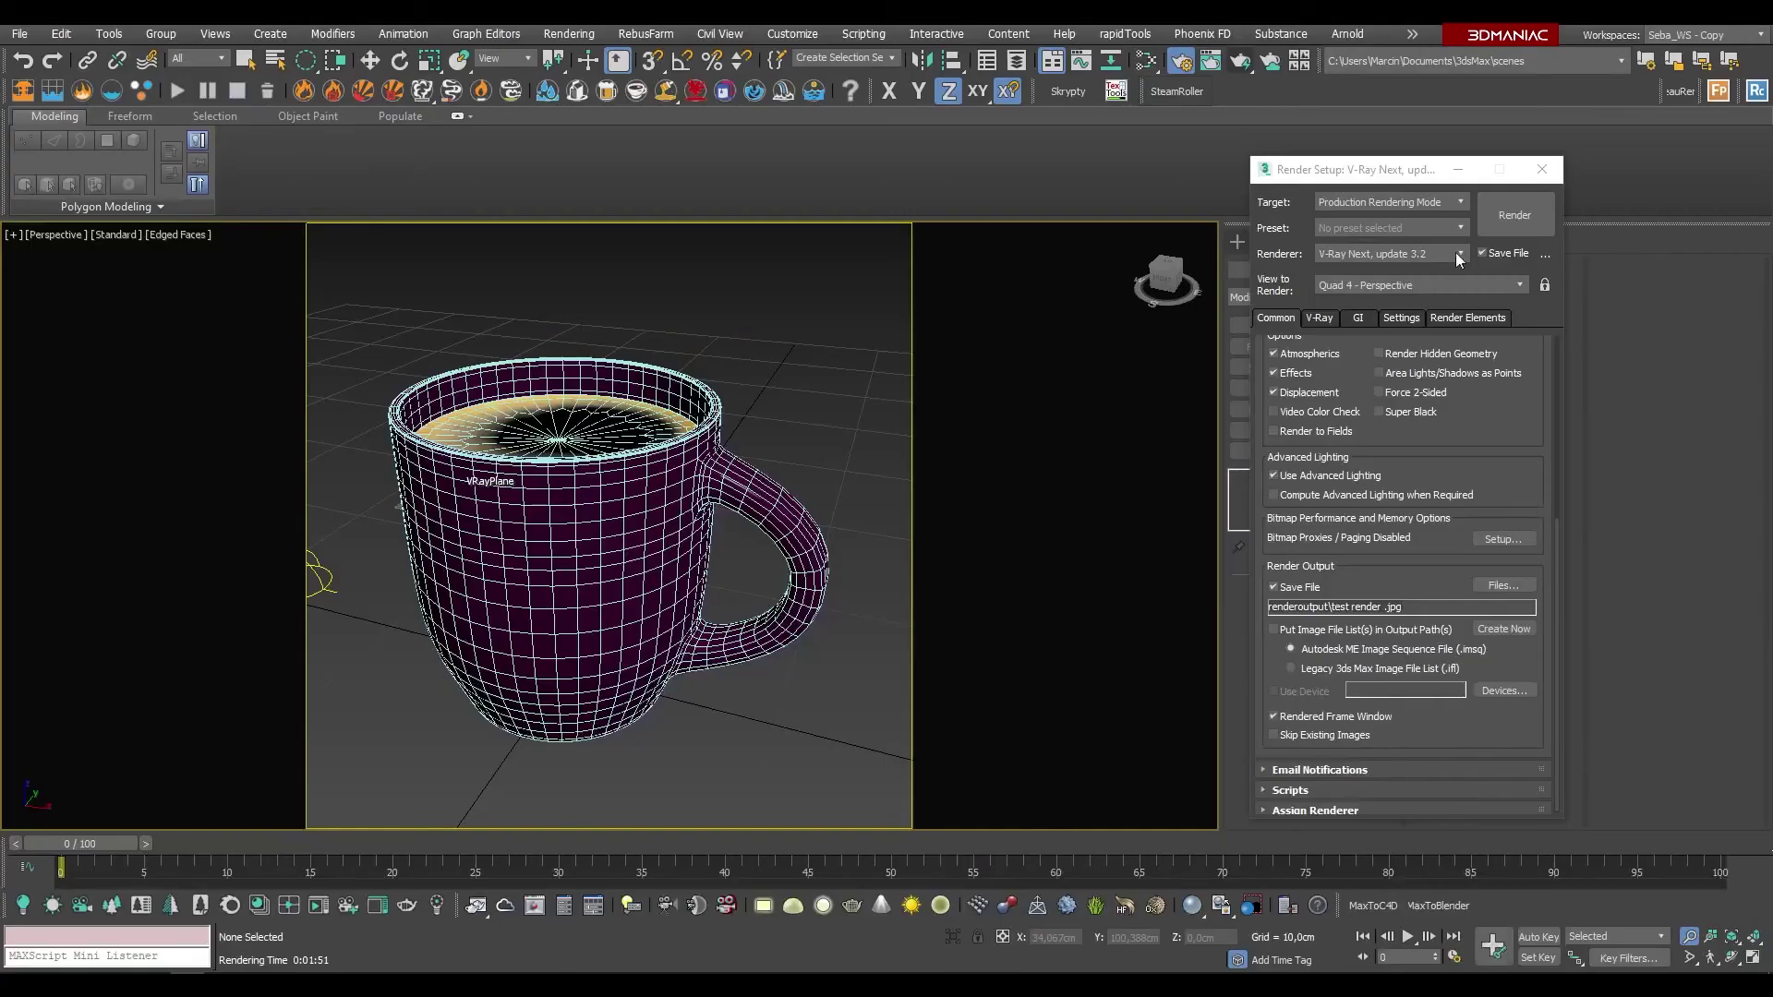
{"action": "left_click_drag", "start_coordinate": [1396, 173], "coordinate": [1062, 190]}
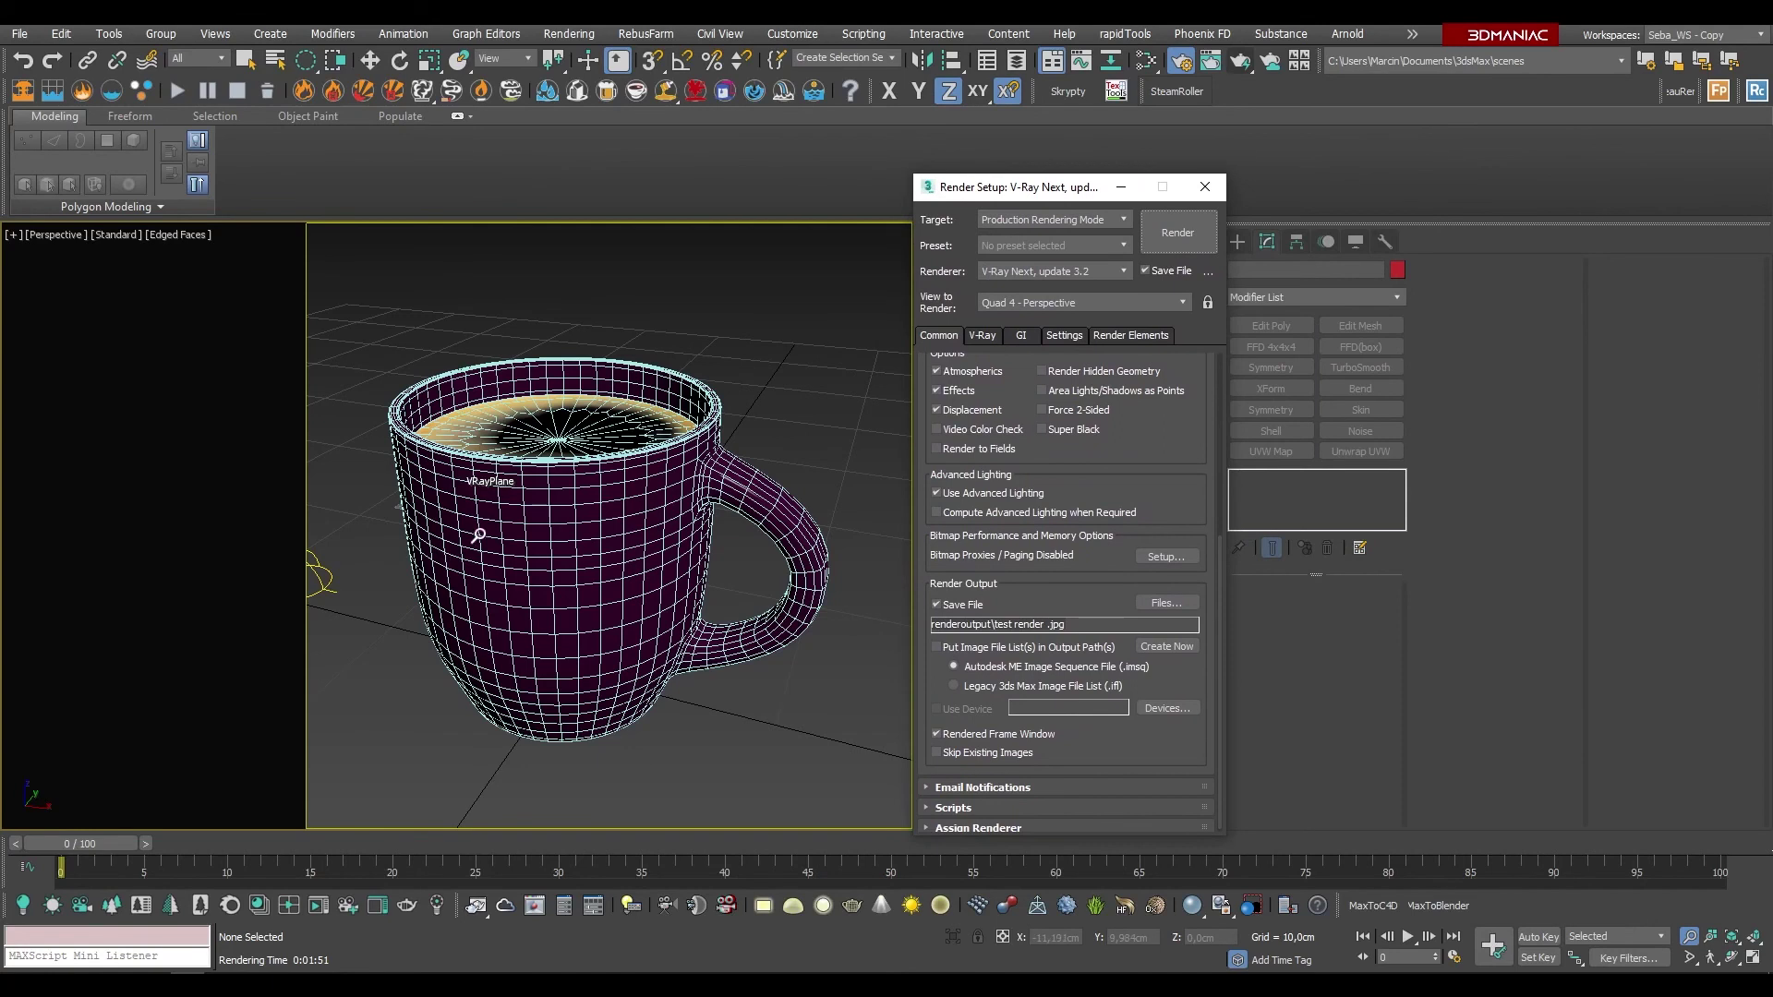
{"action": "left_click", "coordinate": [480, 536]}
{"action": "key", "text": "e"}
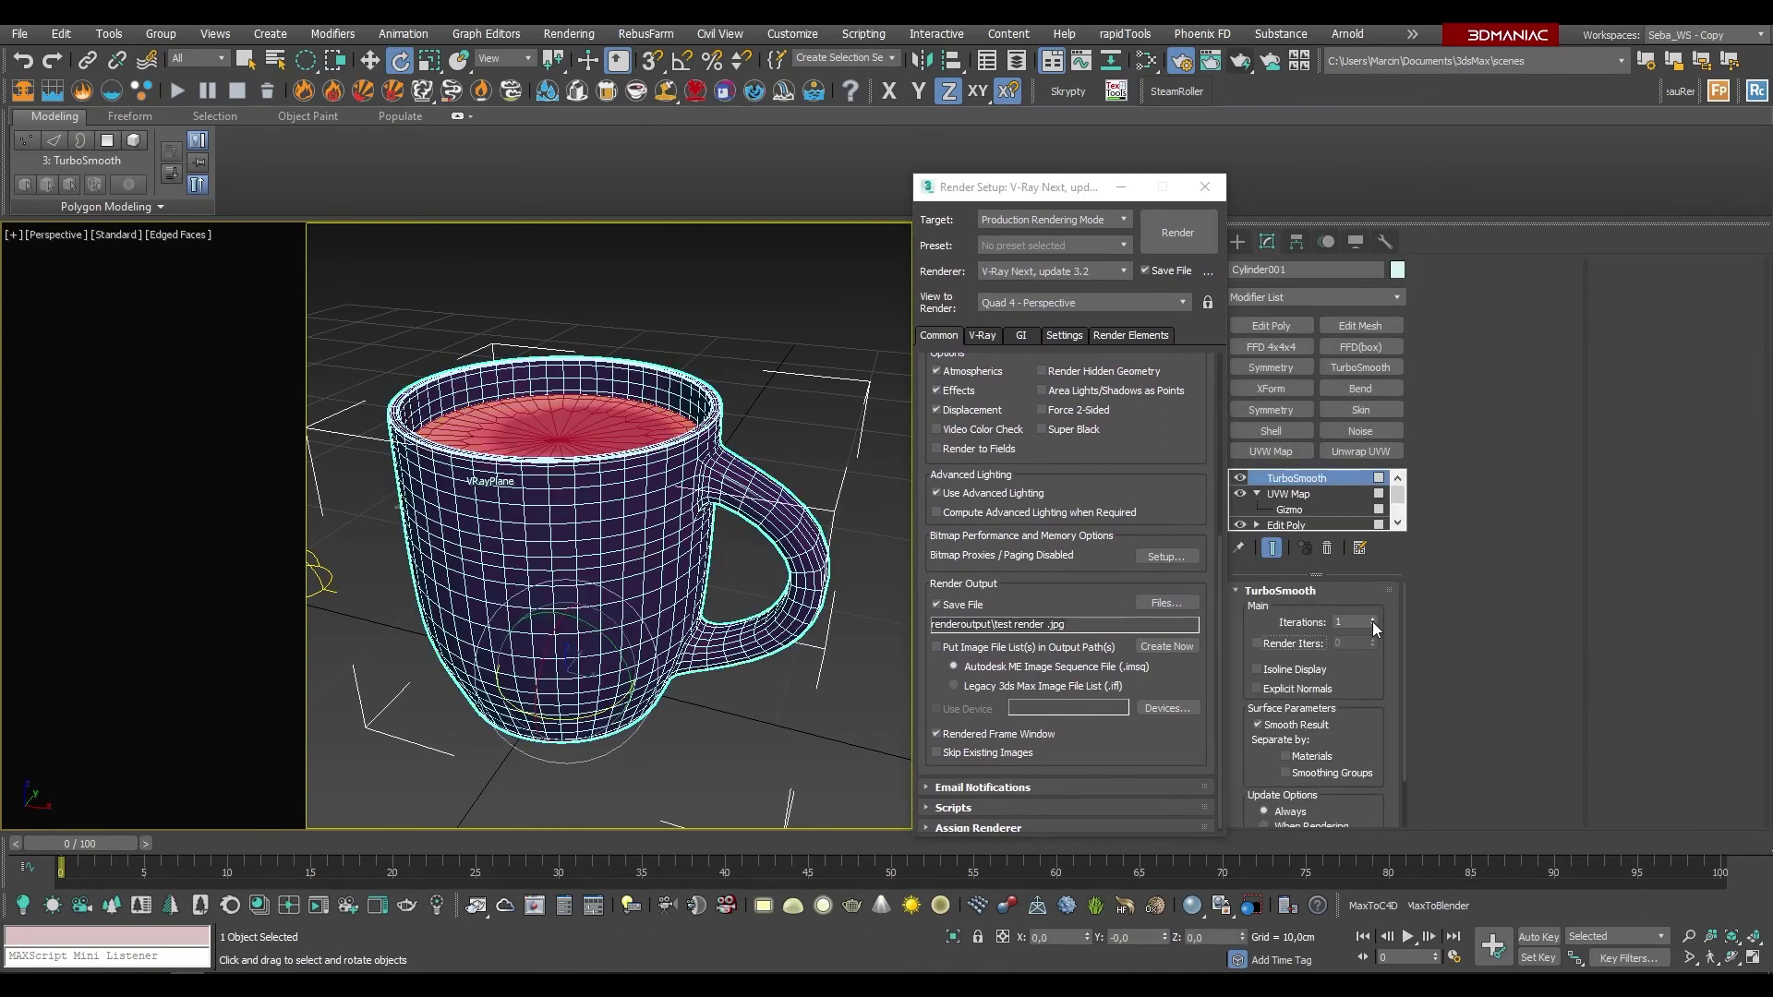
{"action": "left_click", "coordinate": [1373, 619]}
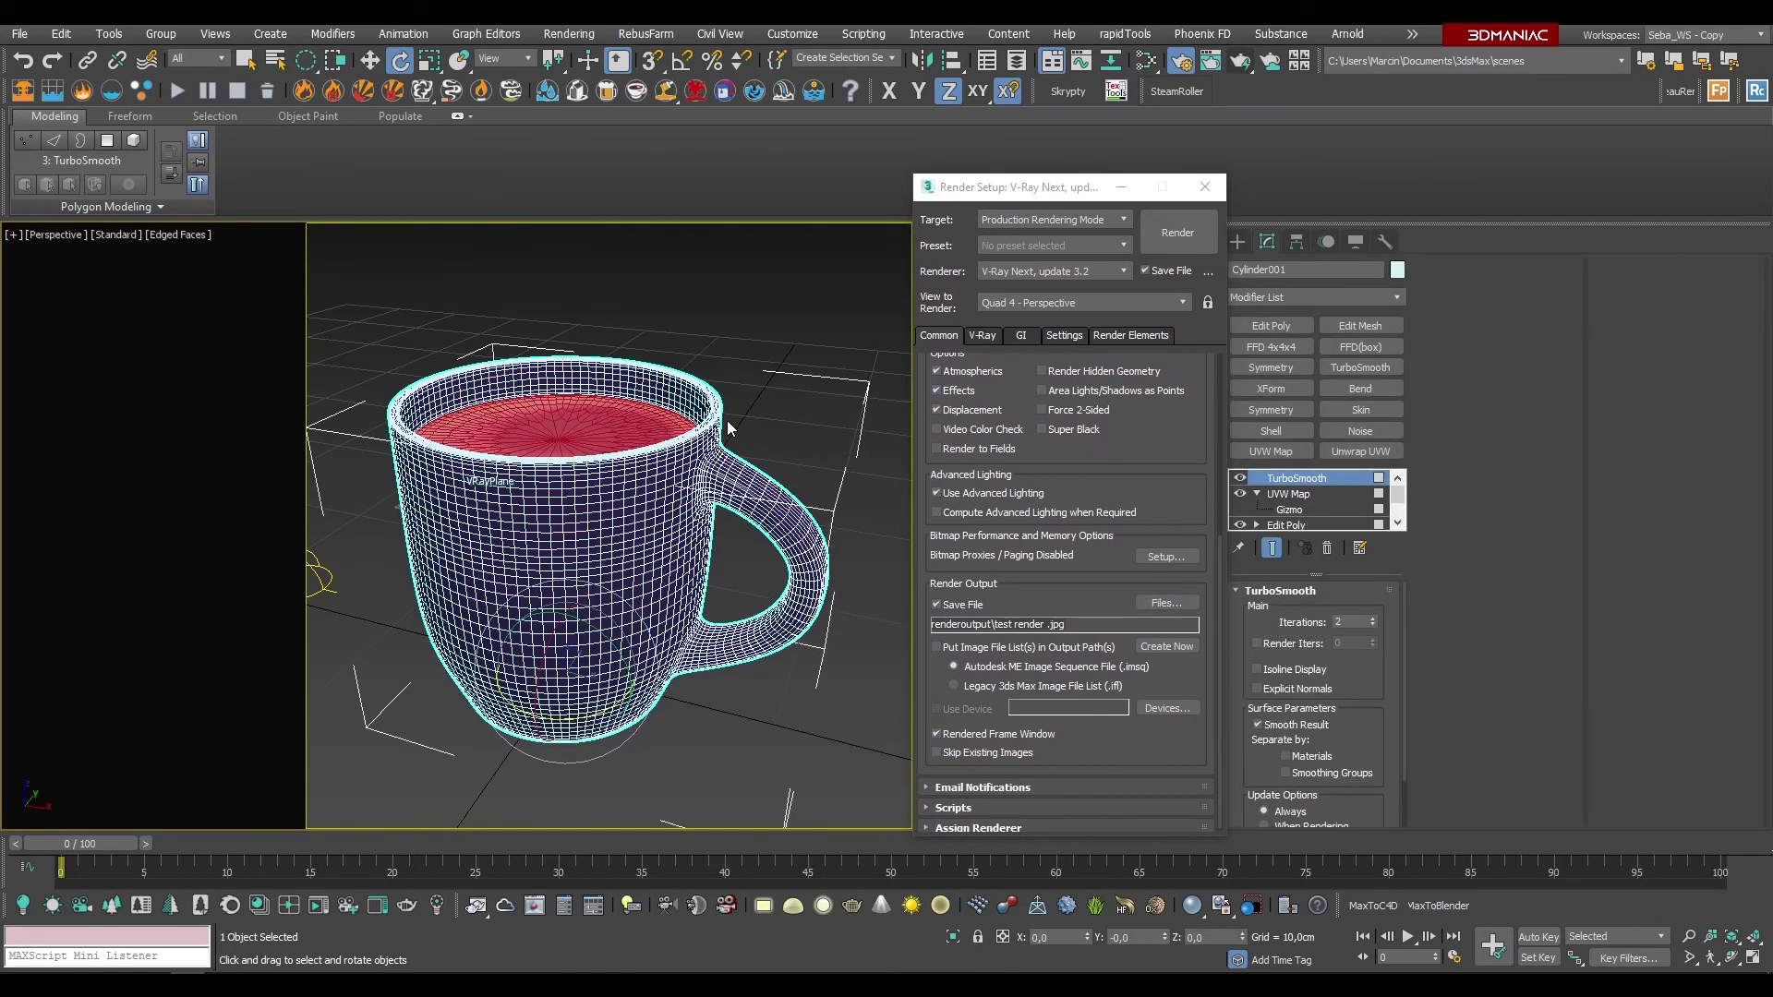
{"action": "scroll", "coordinate": [729, 427], "scroll_direction": "up", "scroll_amount": 5}
{"action": "scroll", "coordinate": [661, 707], "scroll_direction": "down", "scroll_amount": 5}
{"action": "scroll", "coordinate": [813, 462], "scroll_direction": "up", "scroll_amount": 3}
{"action": "scroll", "coordinate": [832, 481], "scroll_direction": "down", "scroll_amount": 3}
{"action": "mouse_move", "coordinate": [851, 494]}
{"action": "middle_mouse_down"}
{"action": "mouse_move", "coordinate": [786, 438]}
{"action": "mouse_move", "coordinate": [795, 468]}
{"action": "middle_mouse_up"}
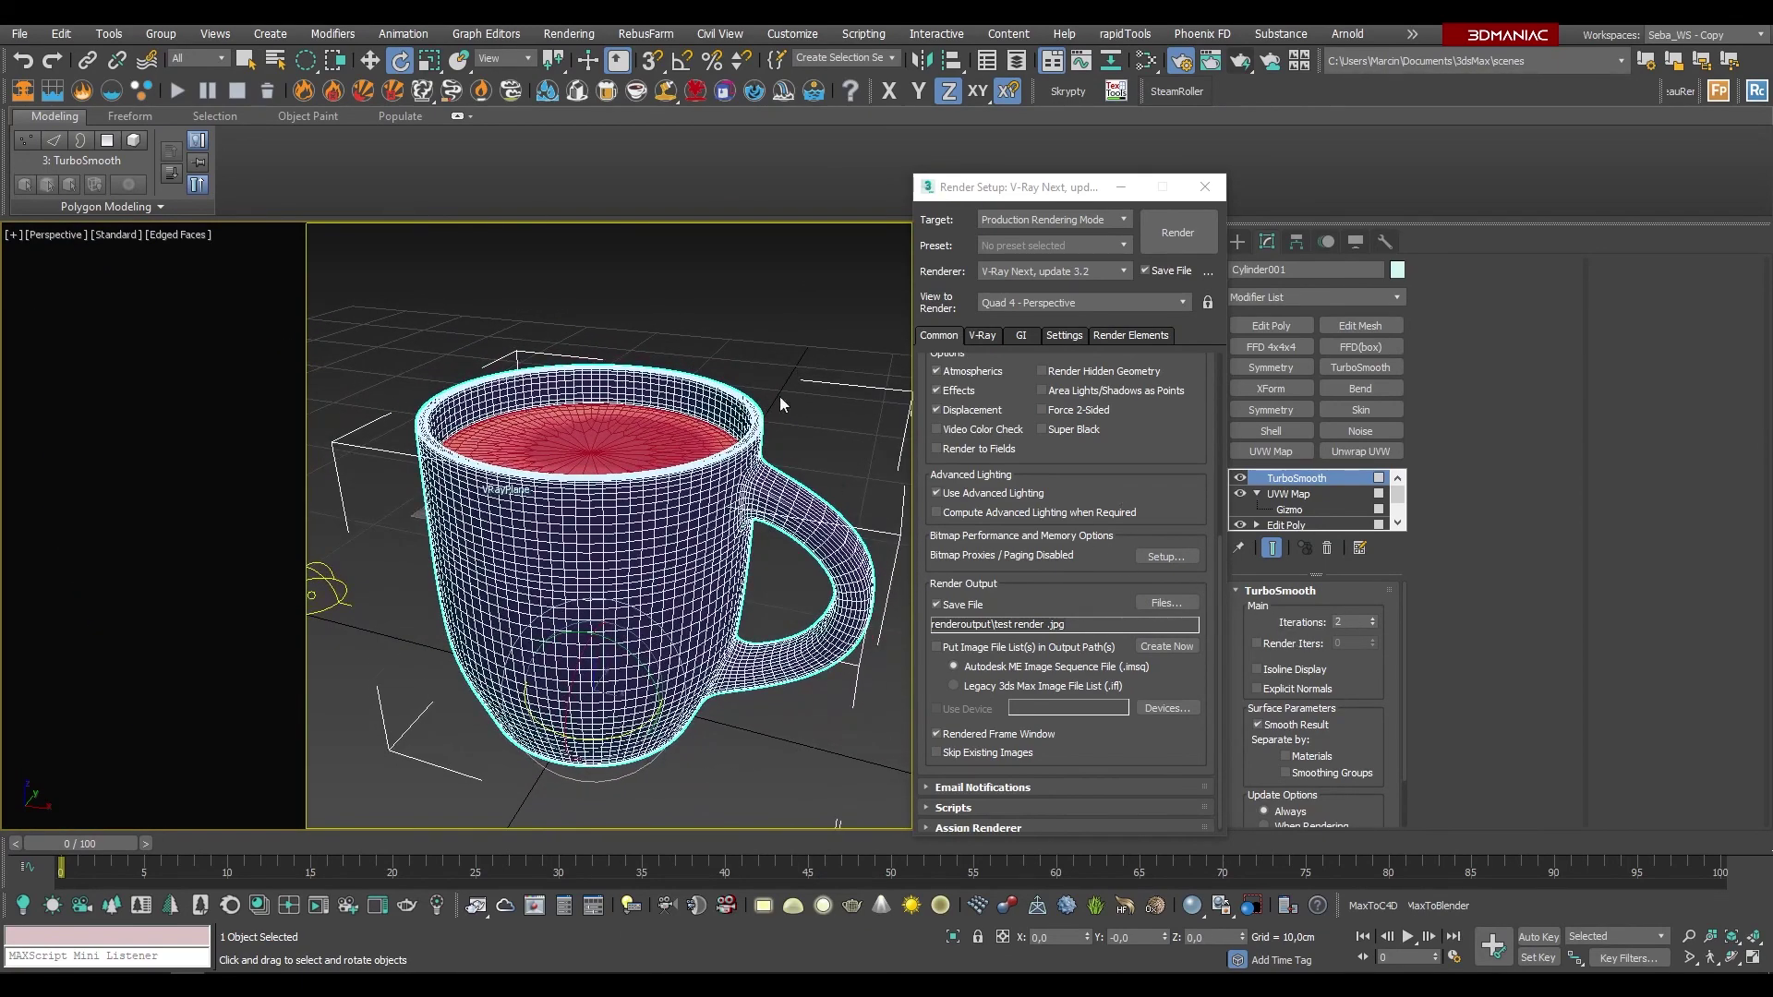
{"action": "key", "text": "7"}
Step: Set TurboSmooth to 1 iteration with 3 render iterations and start rendering
{"action": "left_click", "coordinate": [1372, 626]}
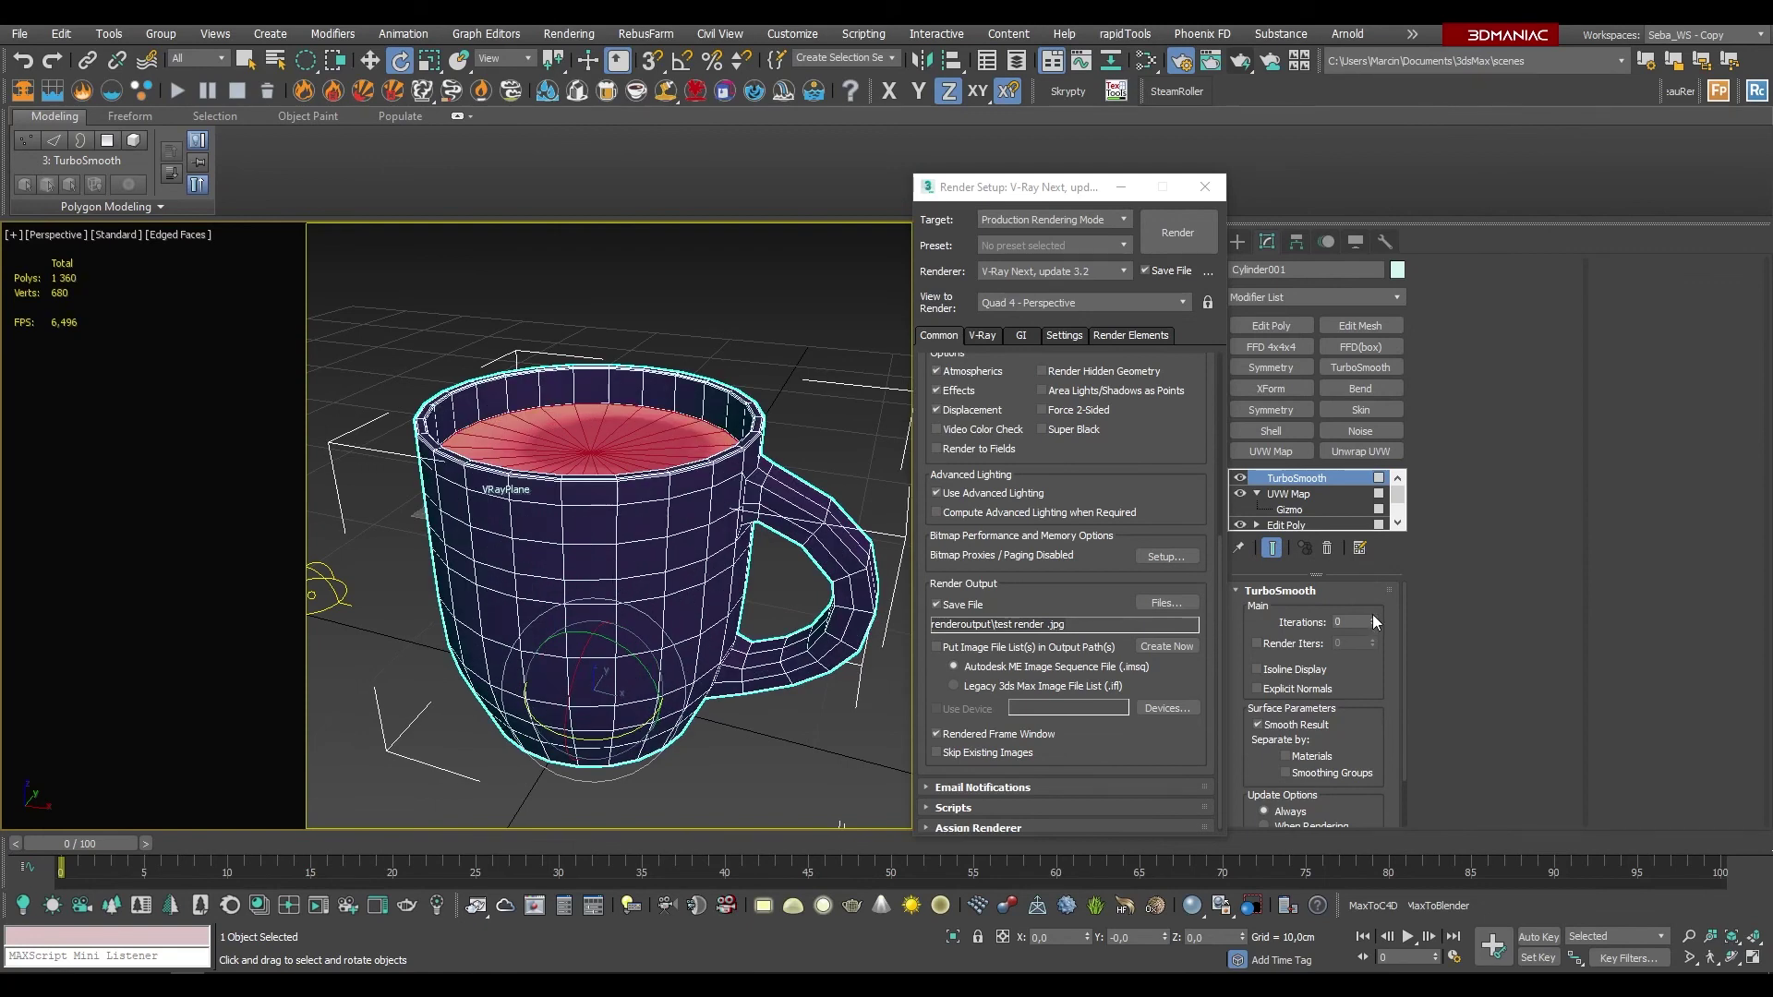
{"action": "left_click", "coordinate": [1373, 618]}
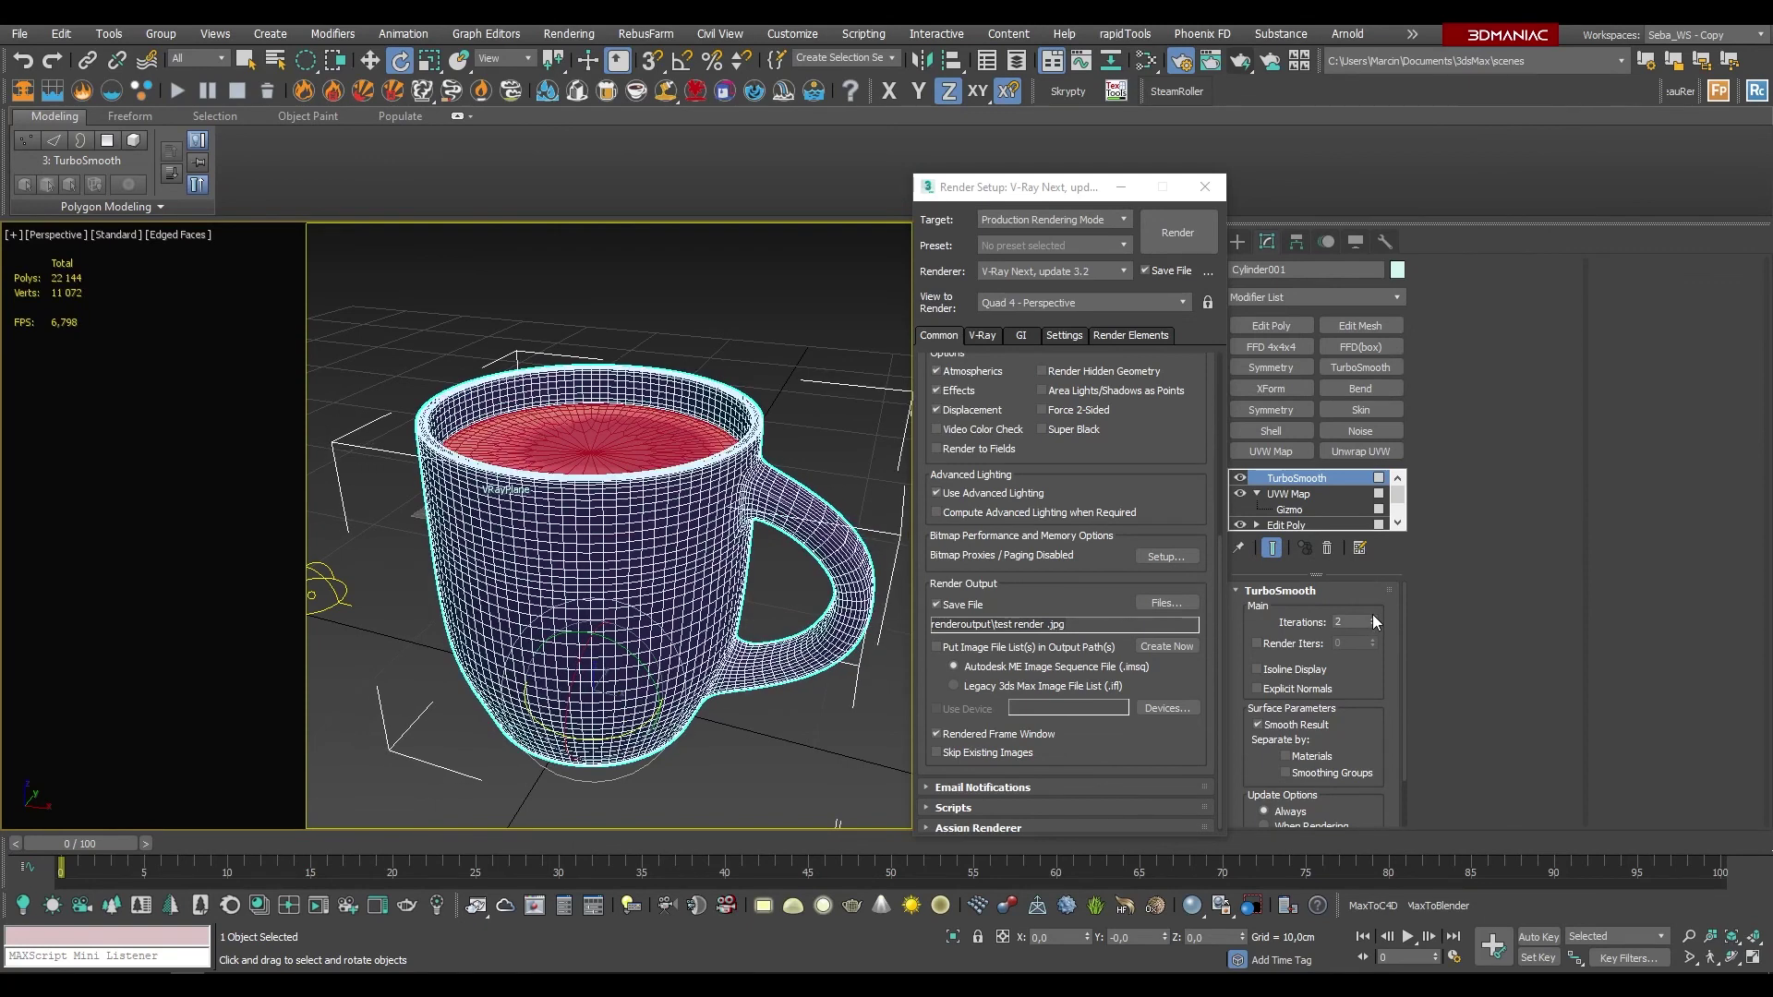
{"action": "left_click", "coordinate": [1373, 625]}
{"action": "left_click", "coordinate": [1259, 644]}
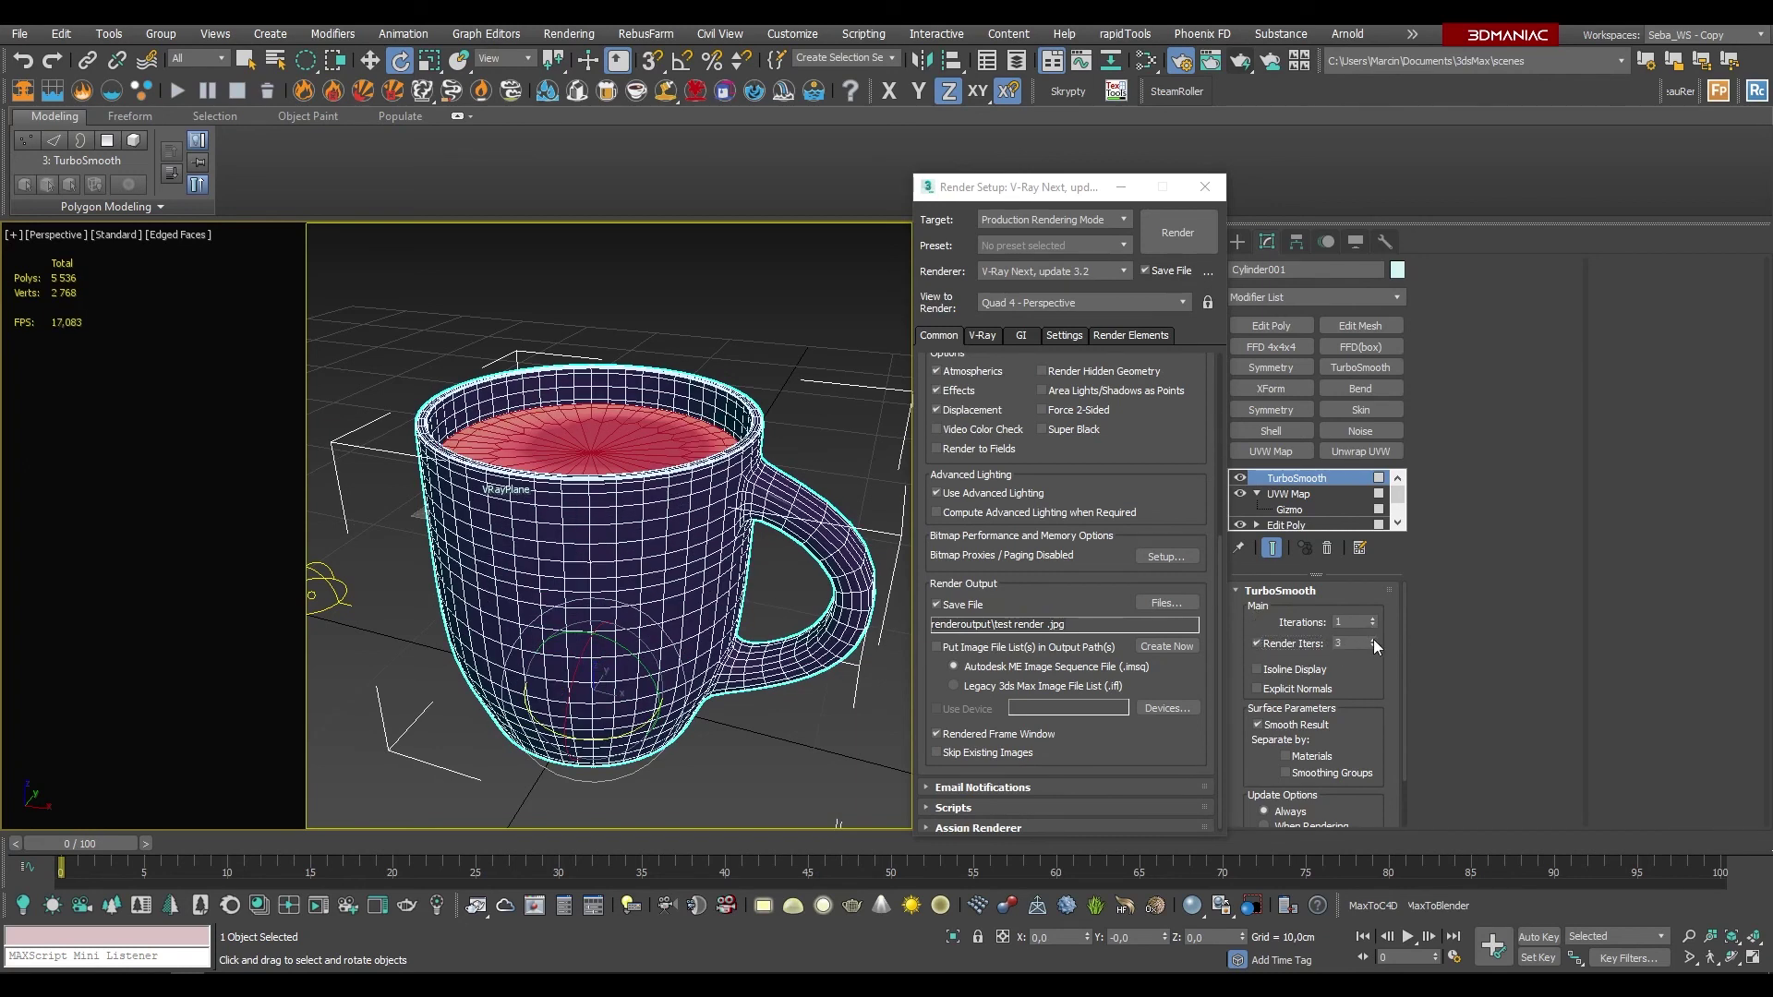
{"action": "left_click", "coordinate": [1171, 231]}
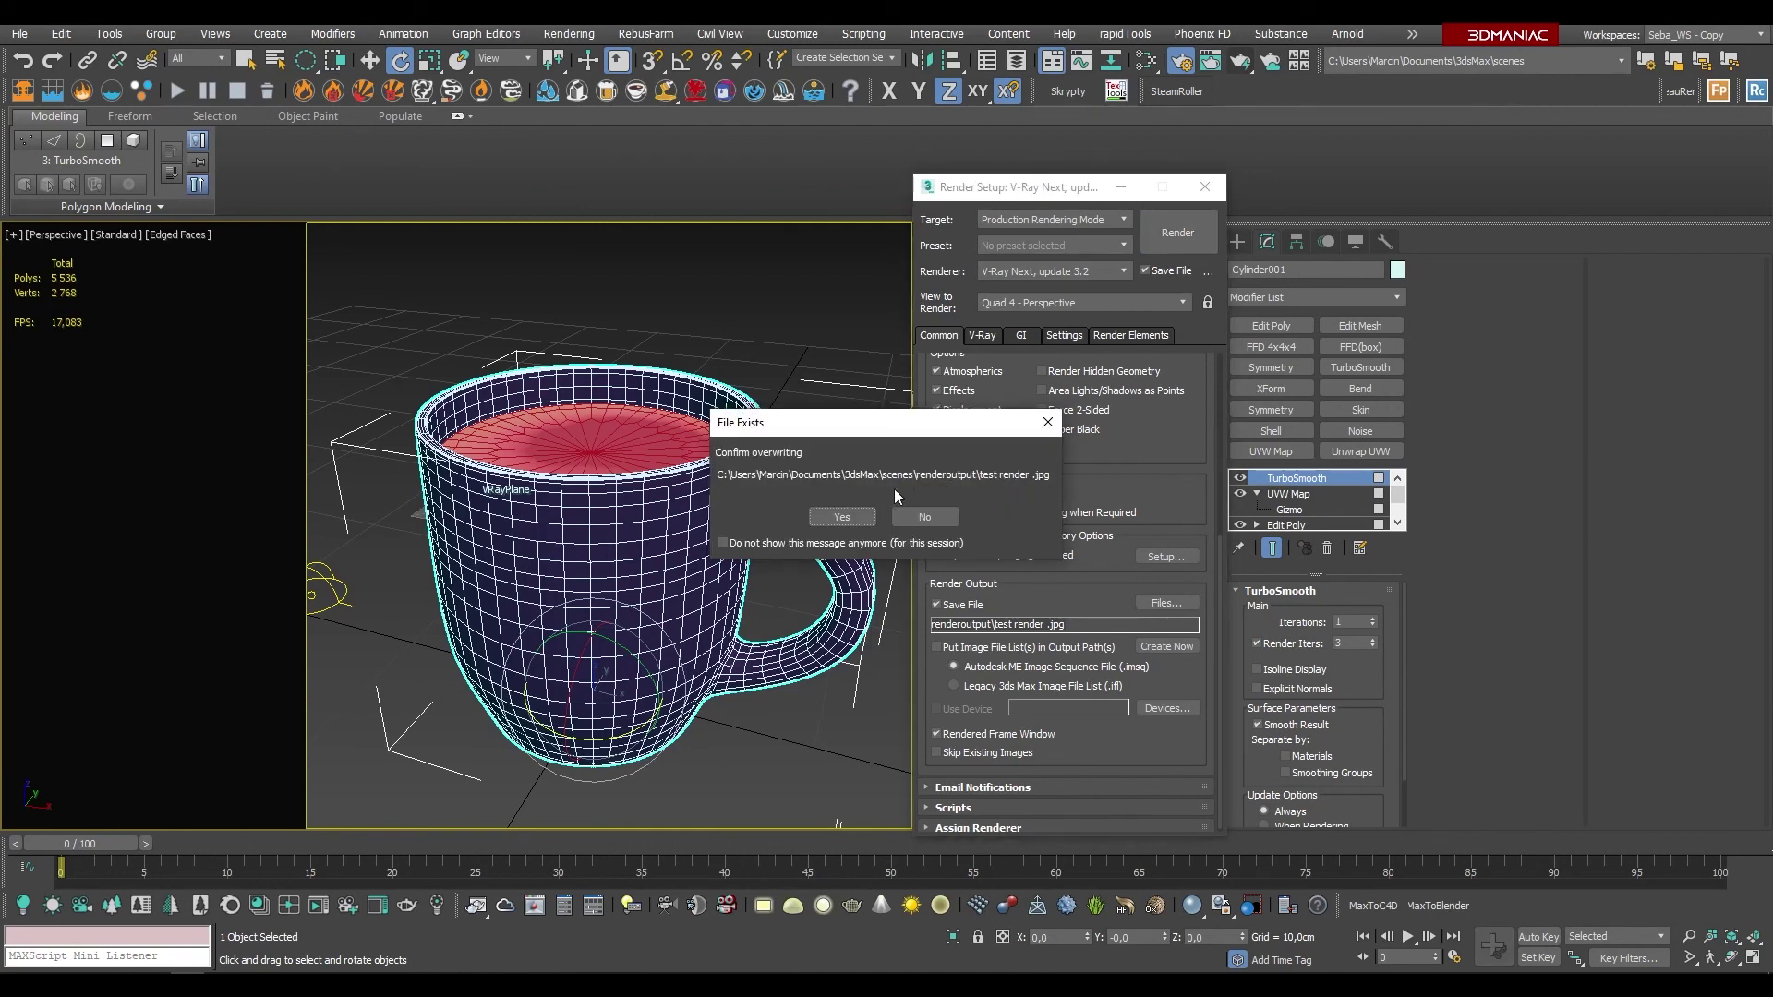
Step: Confirm overwriting test render.jpg and let V-Ray re-render the mug
{"action": "left_click", "coordinate": [851, 523]}
{"action": "left_click", "coordinate": [851, 523]}
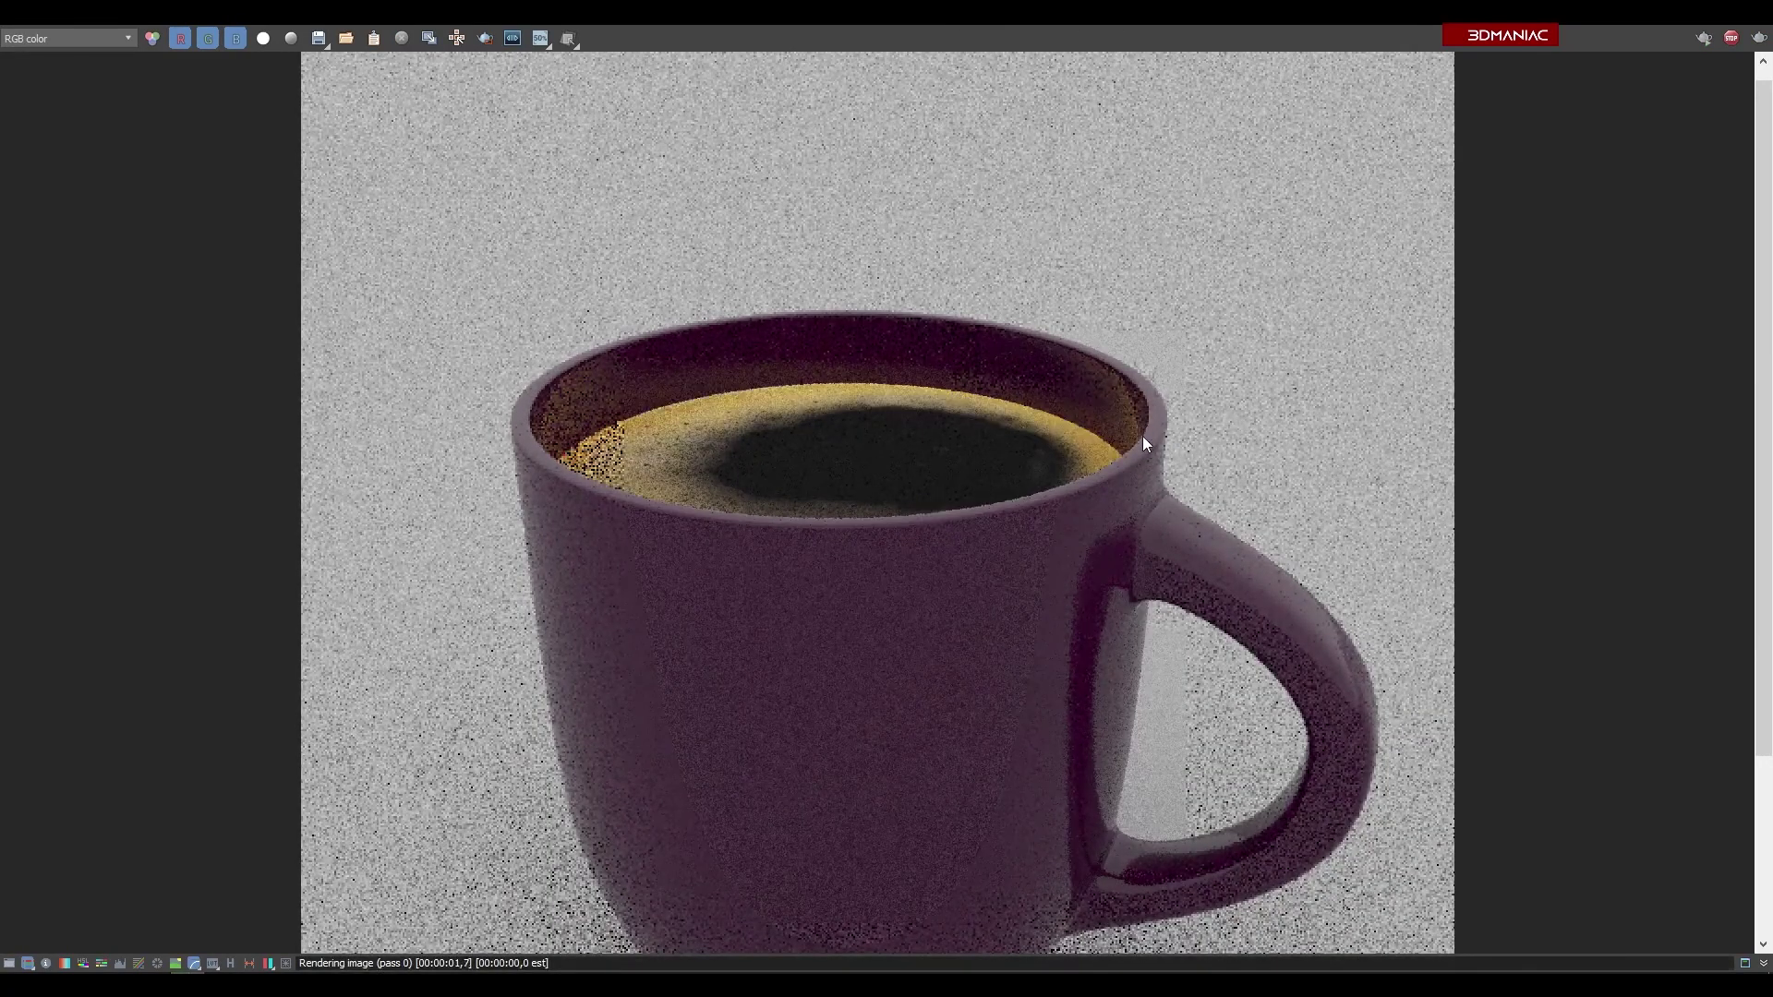
{"action": "scroll", "coordinate": [1143, 435], "scroll_direction": "up", "scroll_amount": 3}
{"action": "scroll", "coordinate": [1071, 370], "scroll_direction": "down", "scroll_amount": 2}
{"action": "scroll", "coordinate": [1101, 268], "scroll_direction": "down", "scroll_amount": 1}
{"action": "scroll", "coordinate": [1050, 316], "scroll_direction": "down", "scroll_amount": 1}
{"action": "scroll", "coordinate": [896, 341], "scroll_direction": "down", "scroll_amount": 1}
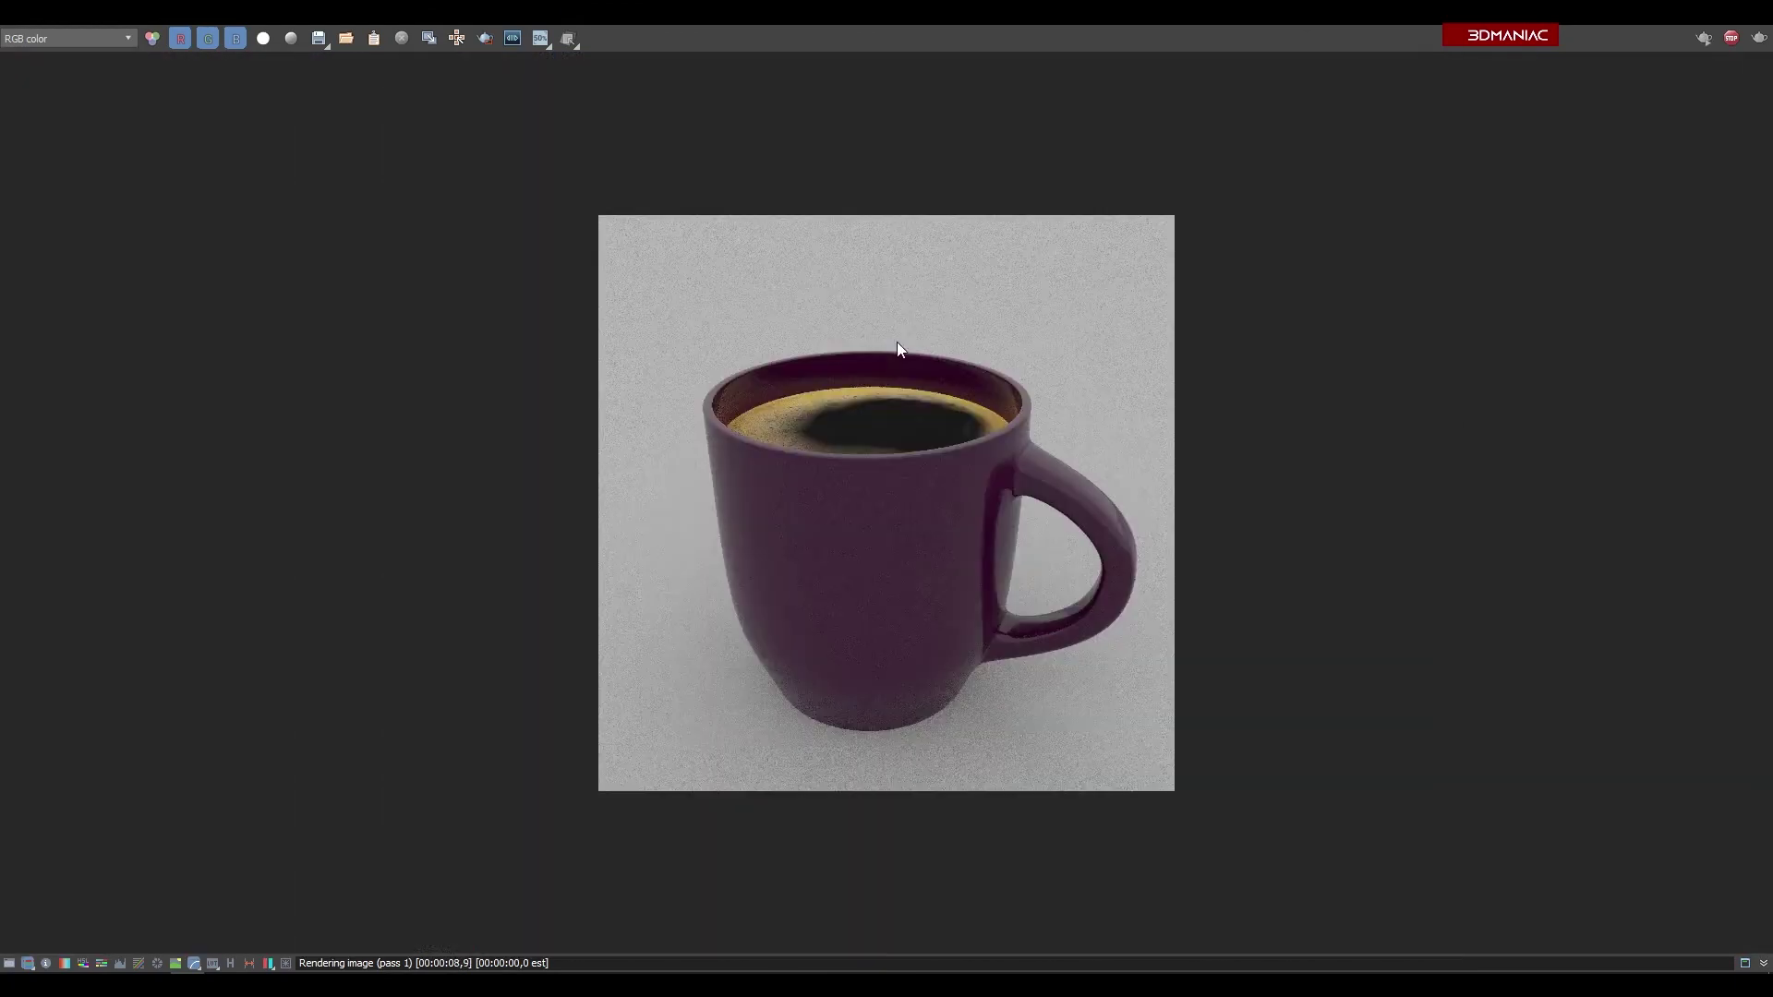
{"action": "scroll", "coordinate": [1035, 421], "scroll_direction": "up", "scroll_amount": 2}
Step: Close the finished frame buffer and the Render Setup dialog
{"action": "middle_click_drag", "start_coordinate": [1152, 473], "coordinate": [1157, 315]}
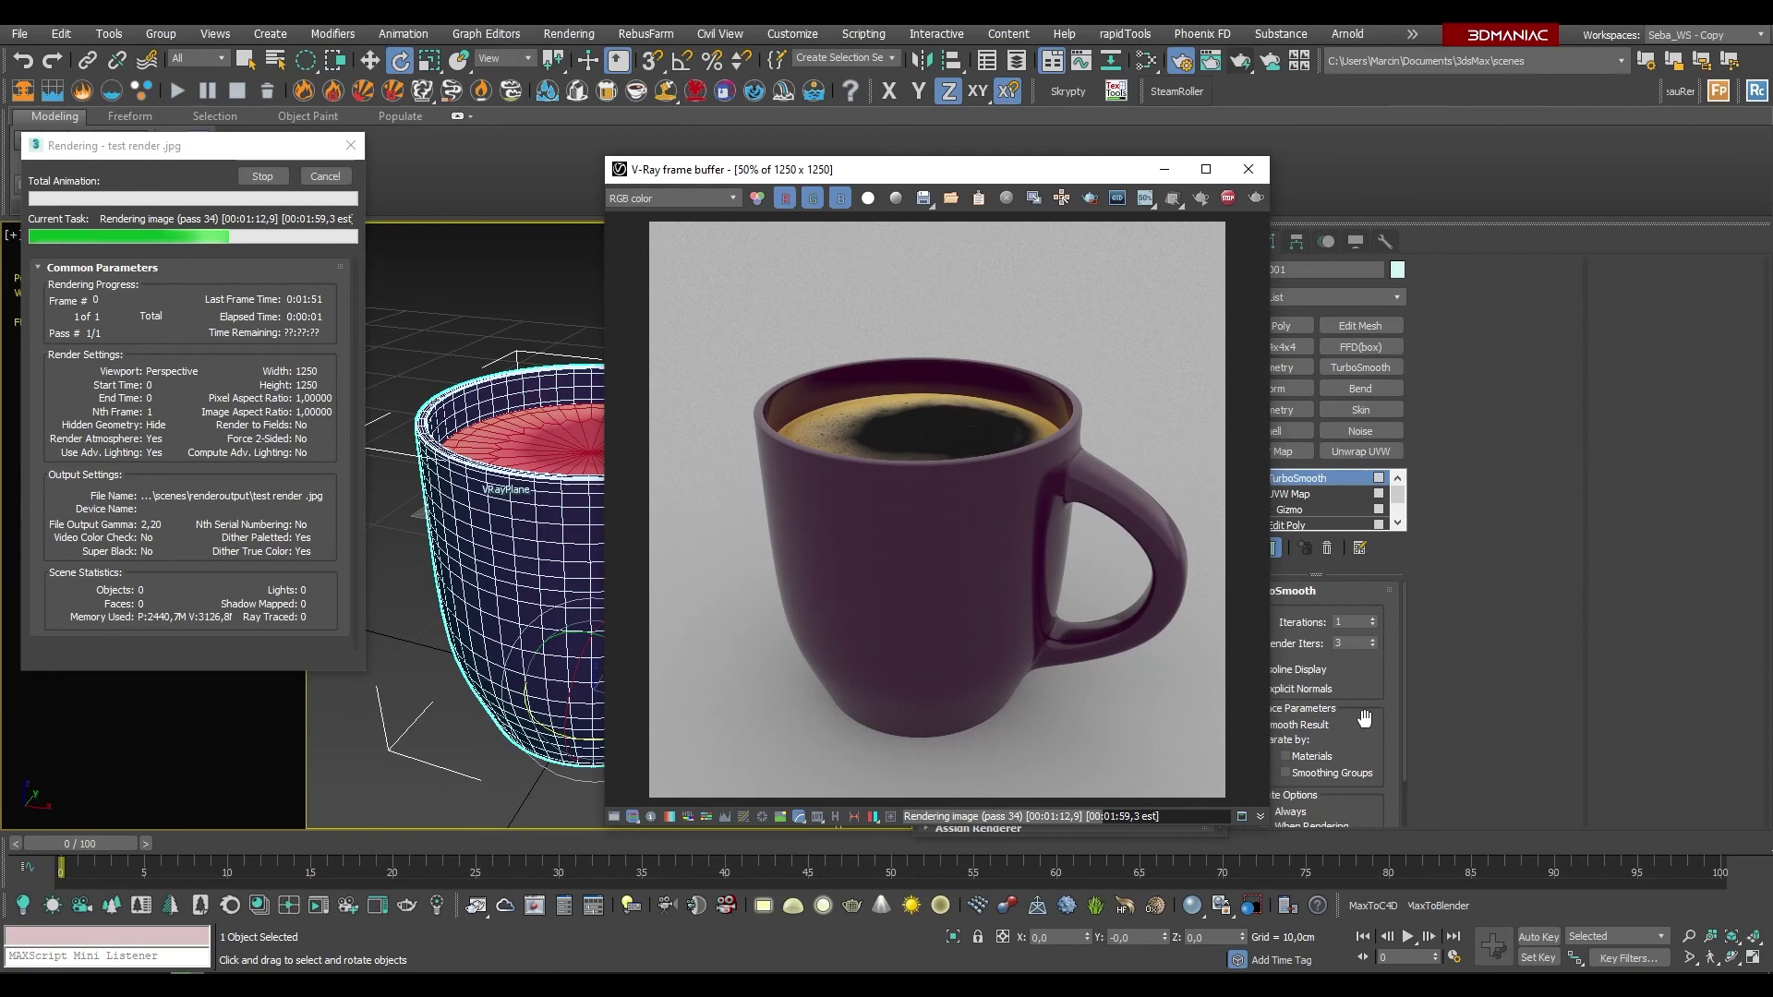
{"action": "left_click", "coordinate": [1651, 271]}
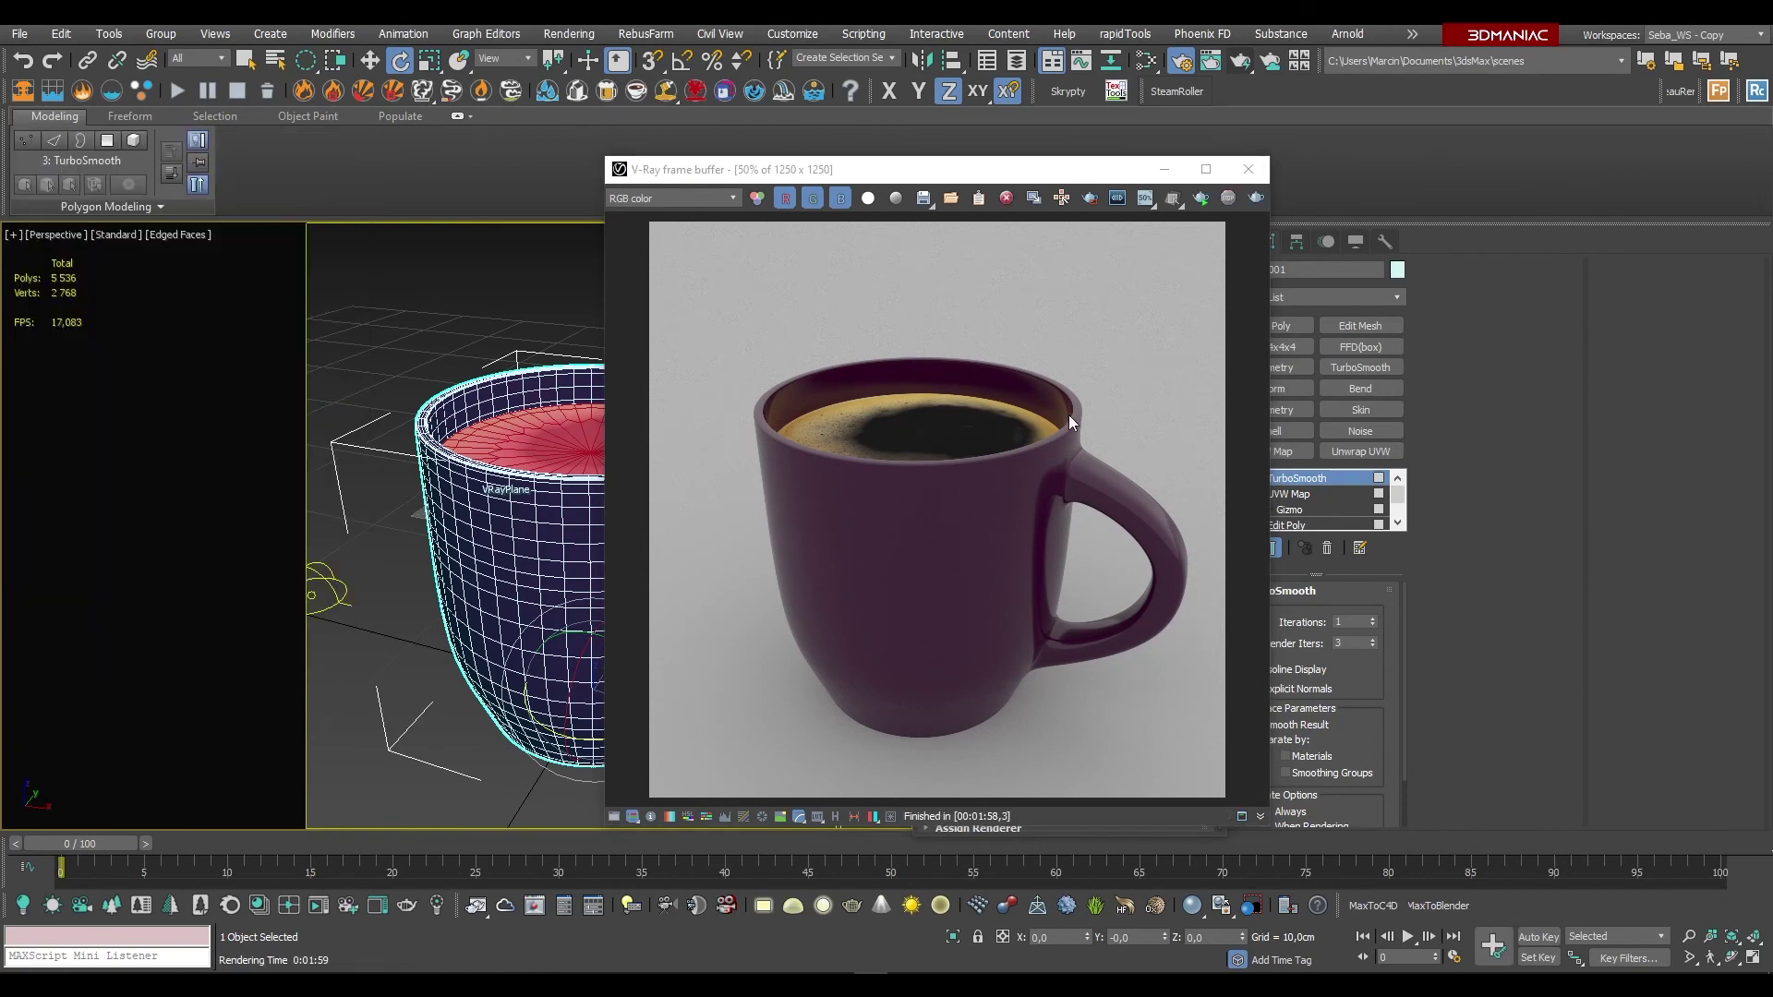
{"action": "scroll", "coordinate": [1077, 415], "scroll_direction": "up", "scroll_amount": 3}
{"action": "scroll", "coordinate": [1077, 416], "scroll_direction": "down", "scroll_amount": 3}
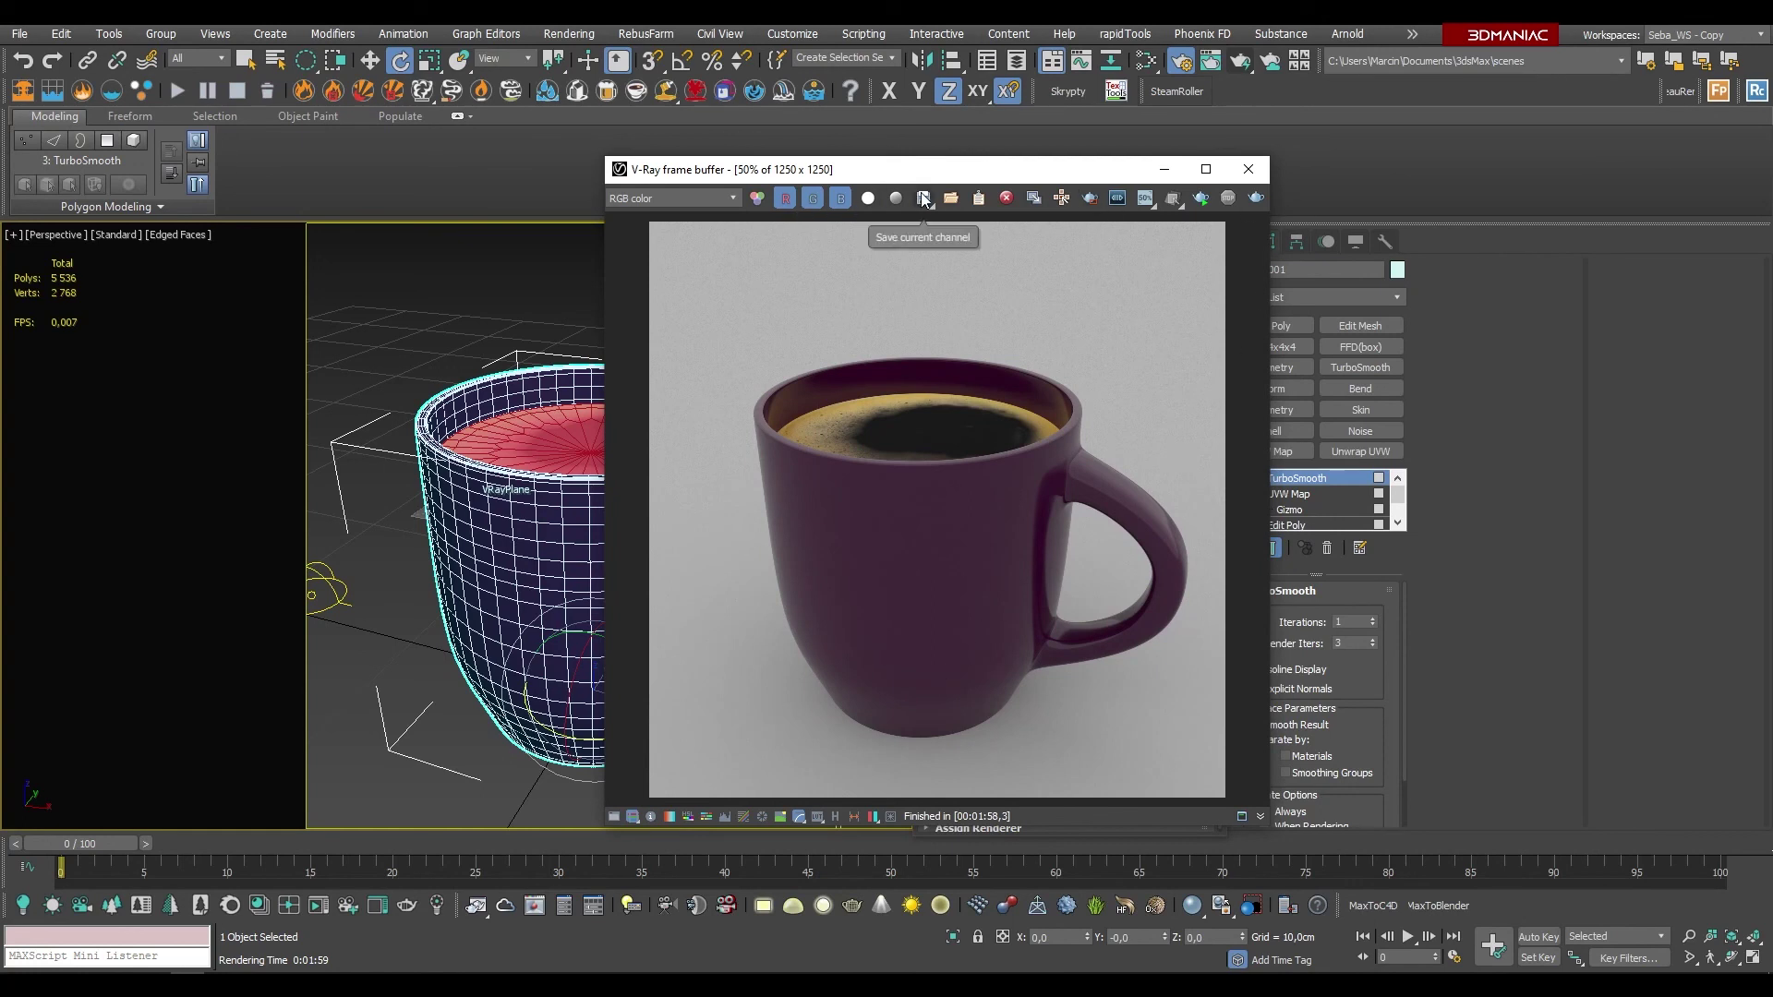
{"action": "left_click", "coordinate": [1249, 165]}
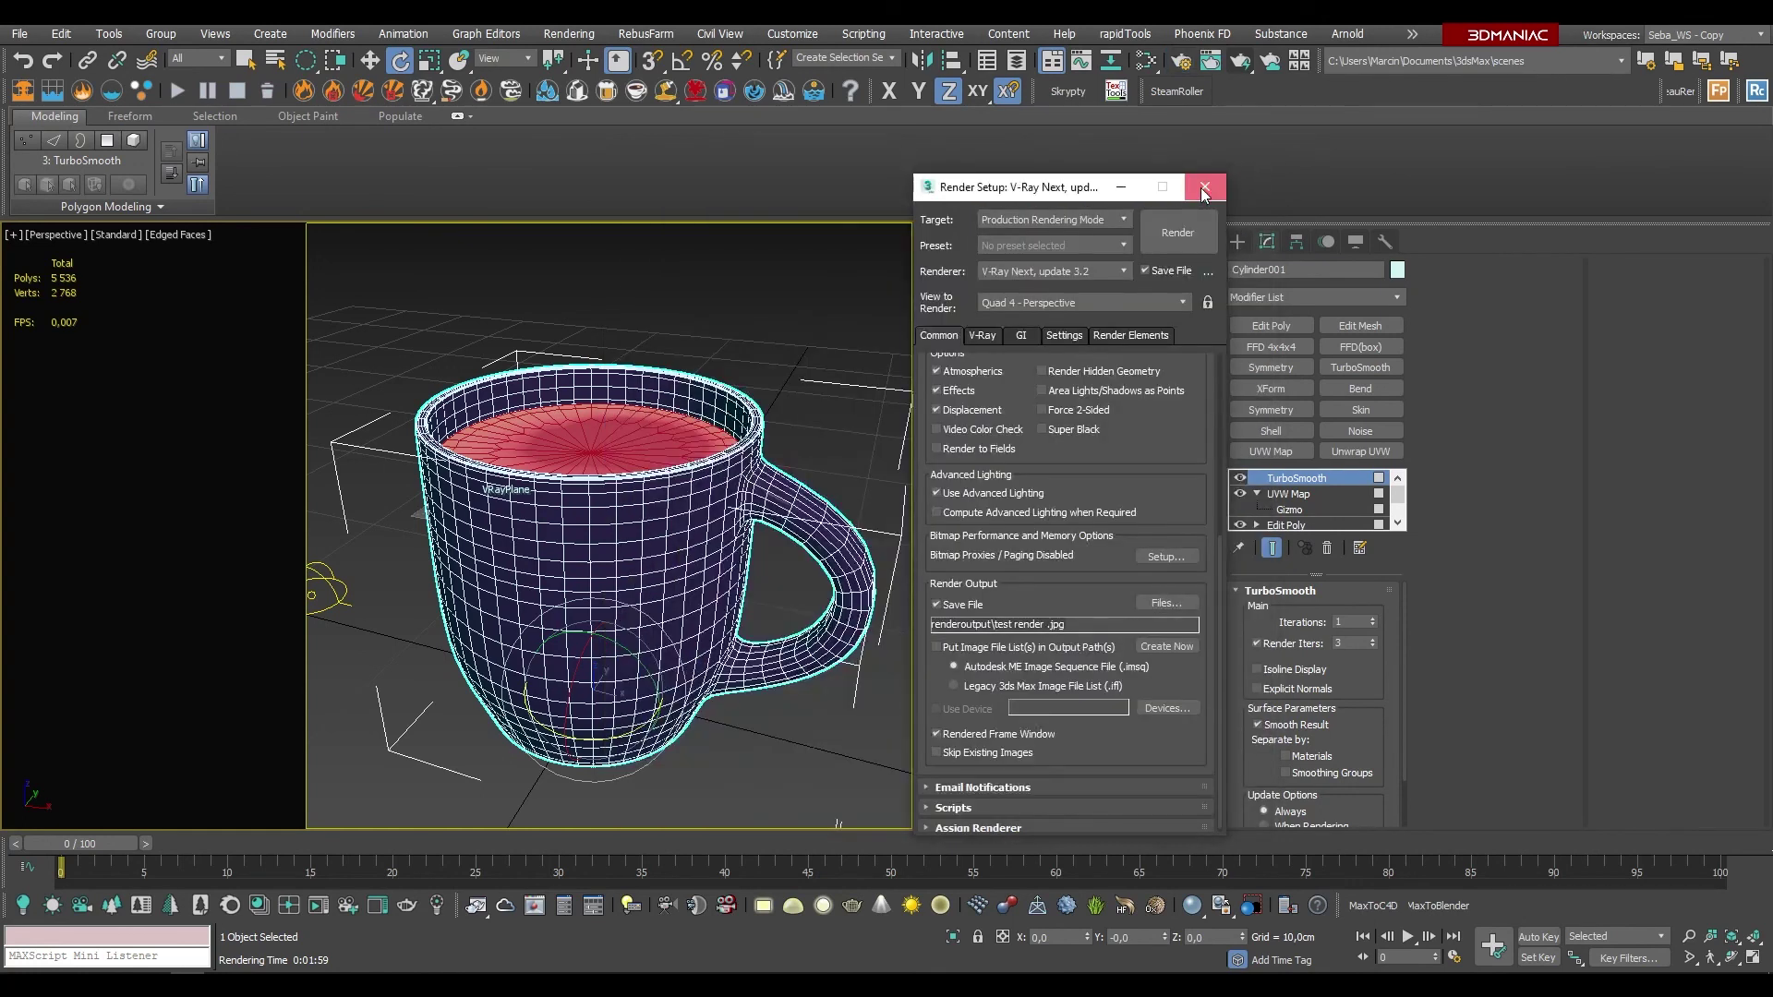
{"action": "left_click", "coordinate": [1204, 187]}
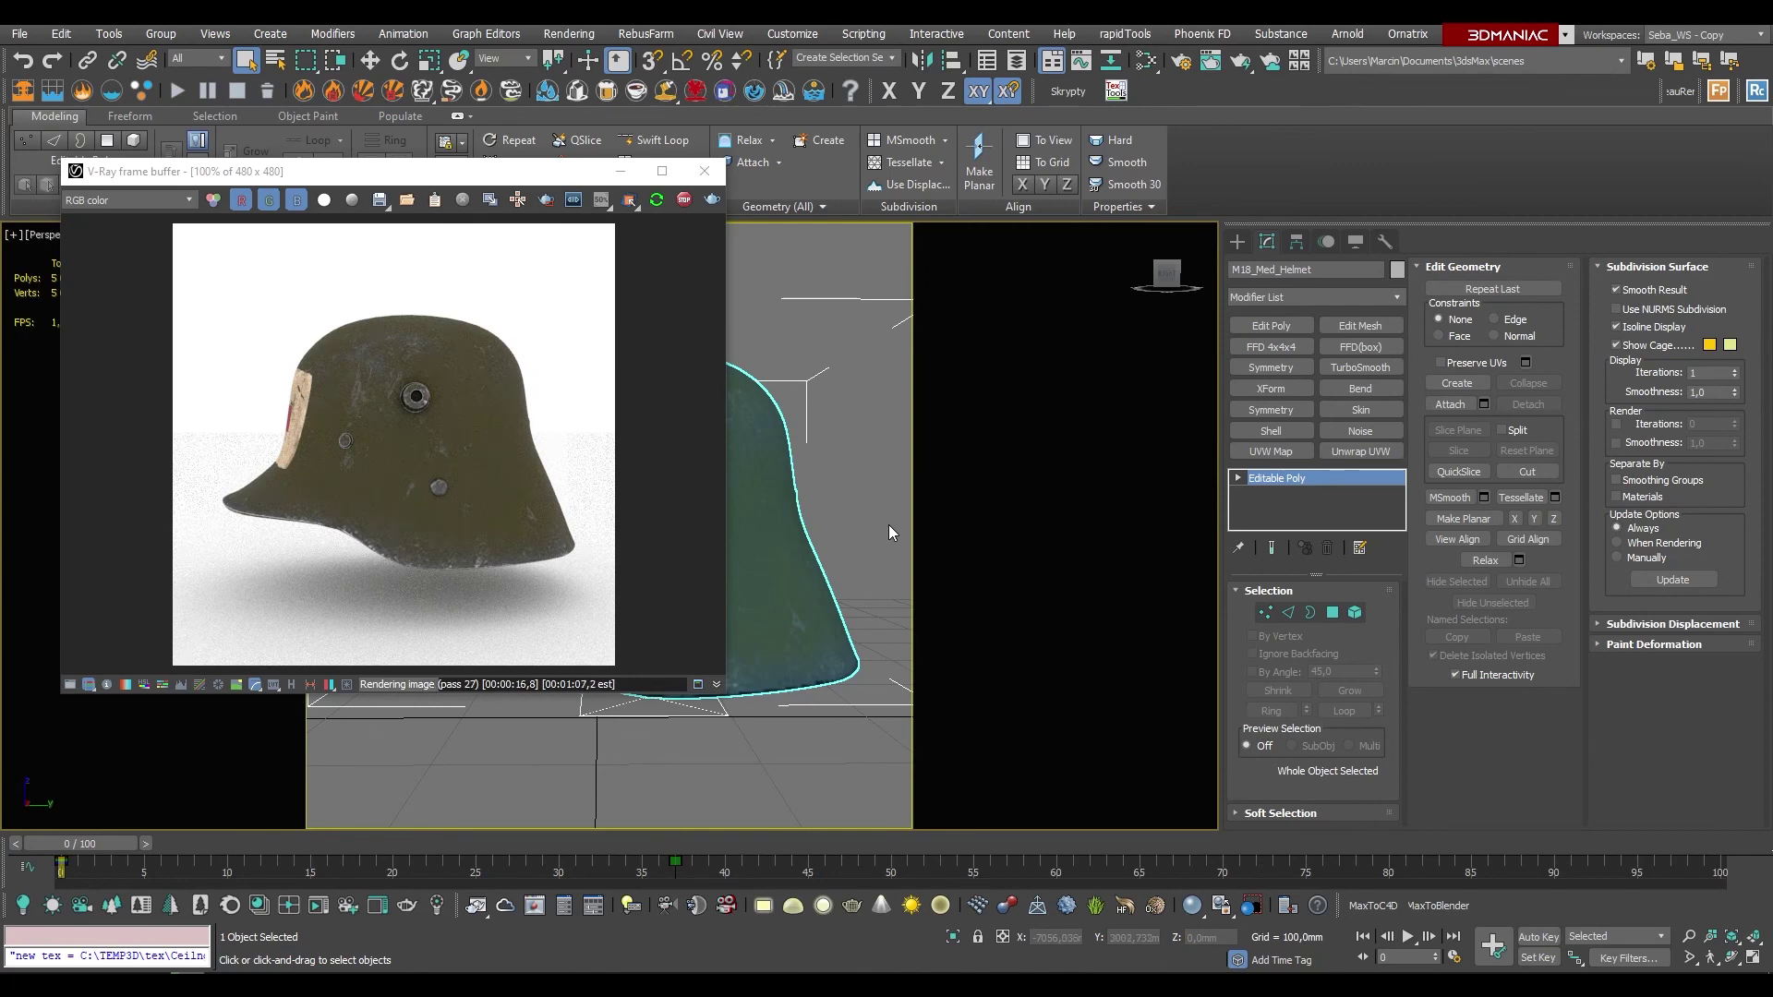
Step: Orbit the Perspective view down onto the helmet, then to a tilted angle
{"action": "middle_click_drag", "start_coordinate": [889, 524], "coordinate": [789, 531], "text": "alt"}
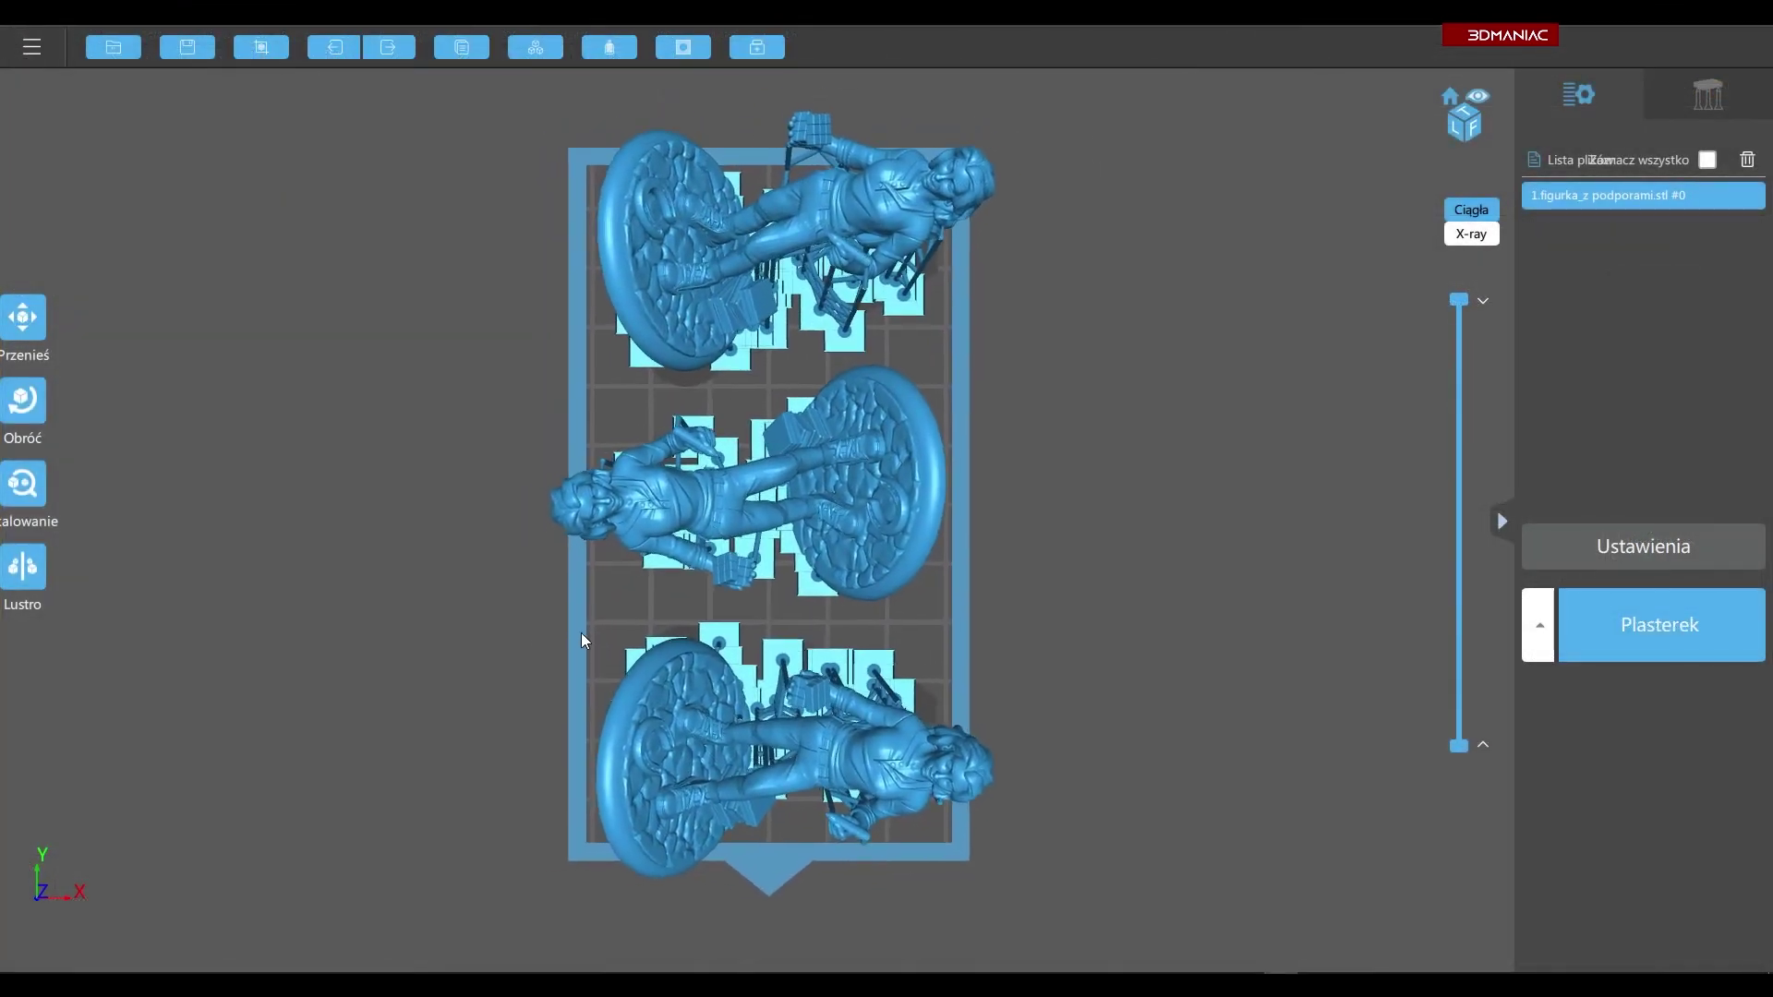
{"action": "mouse_move", "coordinate": [580, 633]}
{"action": "right_mouse_down"}
{"action": "mouse_move", "coordinate": [862, 578]}
{"action": "mouse_move", "coordinate": [935, 518]}
{"action": "mouse_move", "coordinate": [1100, 482]}
{"action": "mouse_move", "coordinate": [1533, 519]}
{"action": "mouse_move", "coordinate": [657, 380]}
{"action": "right_mouse_up"}
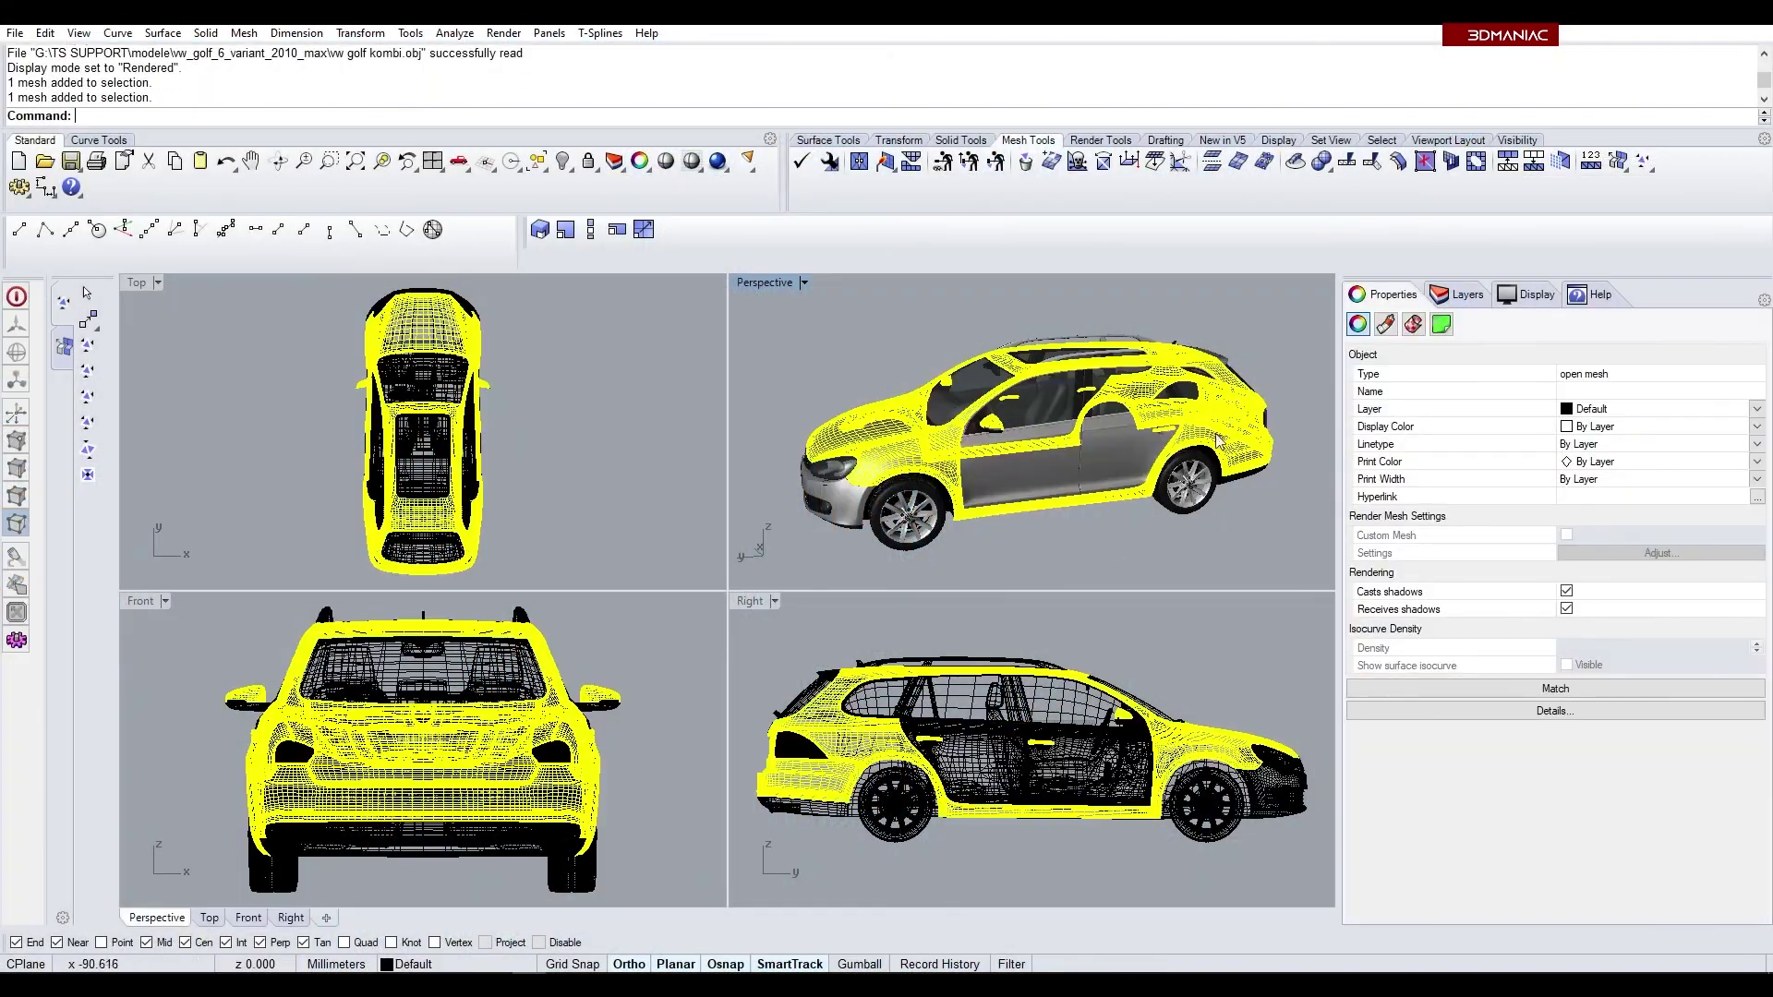
Step: Deselect the car, maximize the Perspective view and orbit round to the car's side
{"action": "key", "text": "Escape"}
{"action": "mouse_move", "coordinate": [1217, 442]}
{"action": "right_mouse_down"}
{"action": "mouse_move", "coordinate": [766, 492]}
{"action": "mouse_move", "coordinate": [702, 480]}
{"action": "right_mouse_up"}
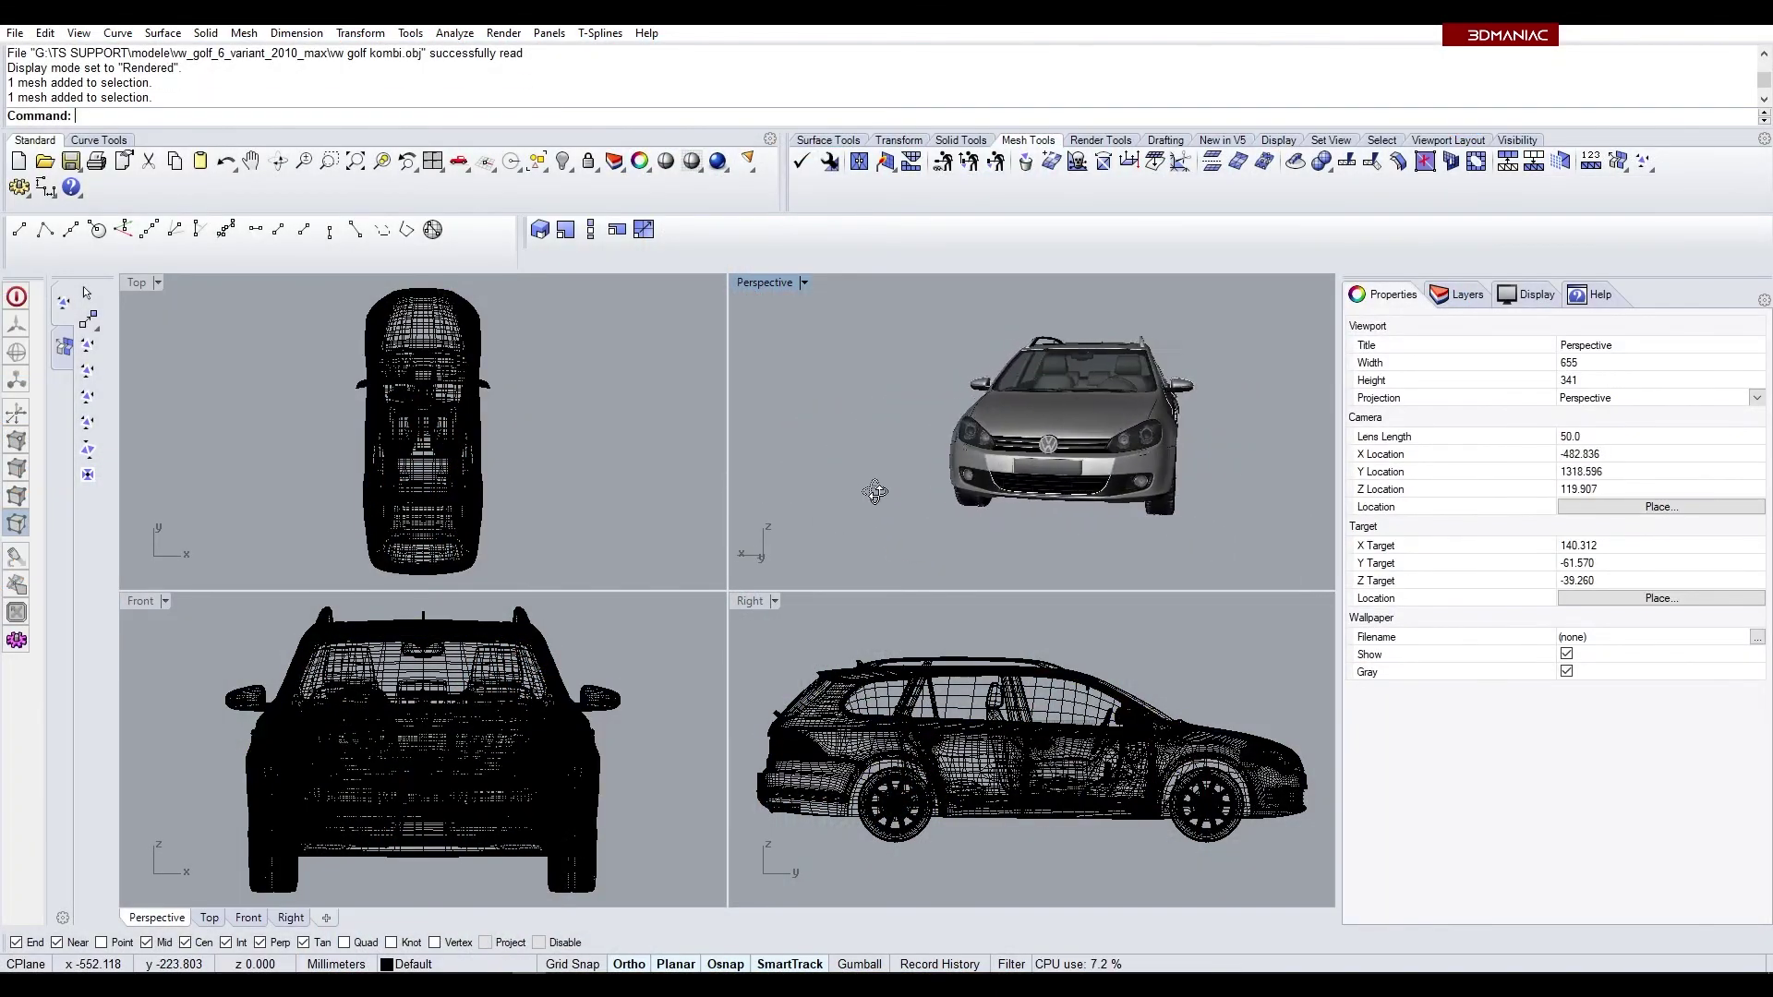
{"action": "double_click", "coordinate": [757, 281]}
{"action": "right_click_drag", "start_coordinate": [875, 621], "coordinate": [854, 455]}
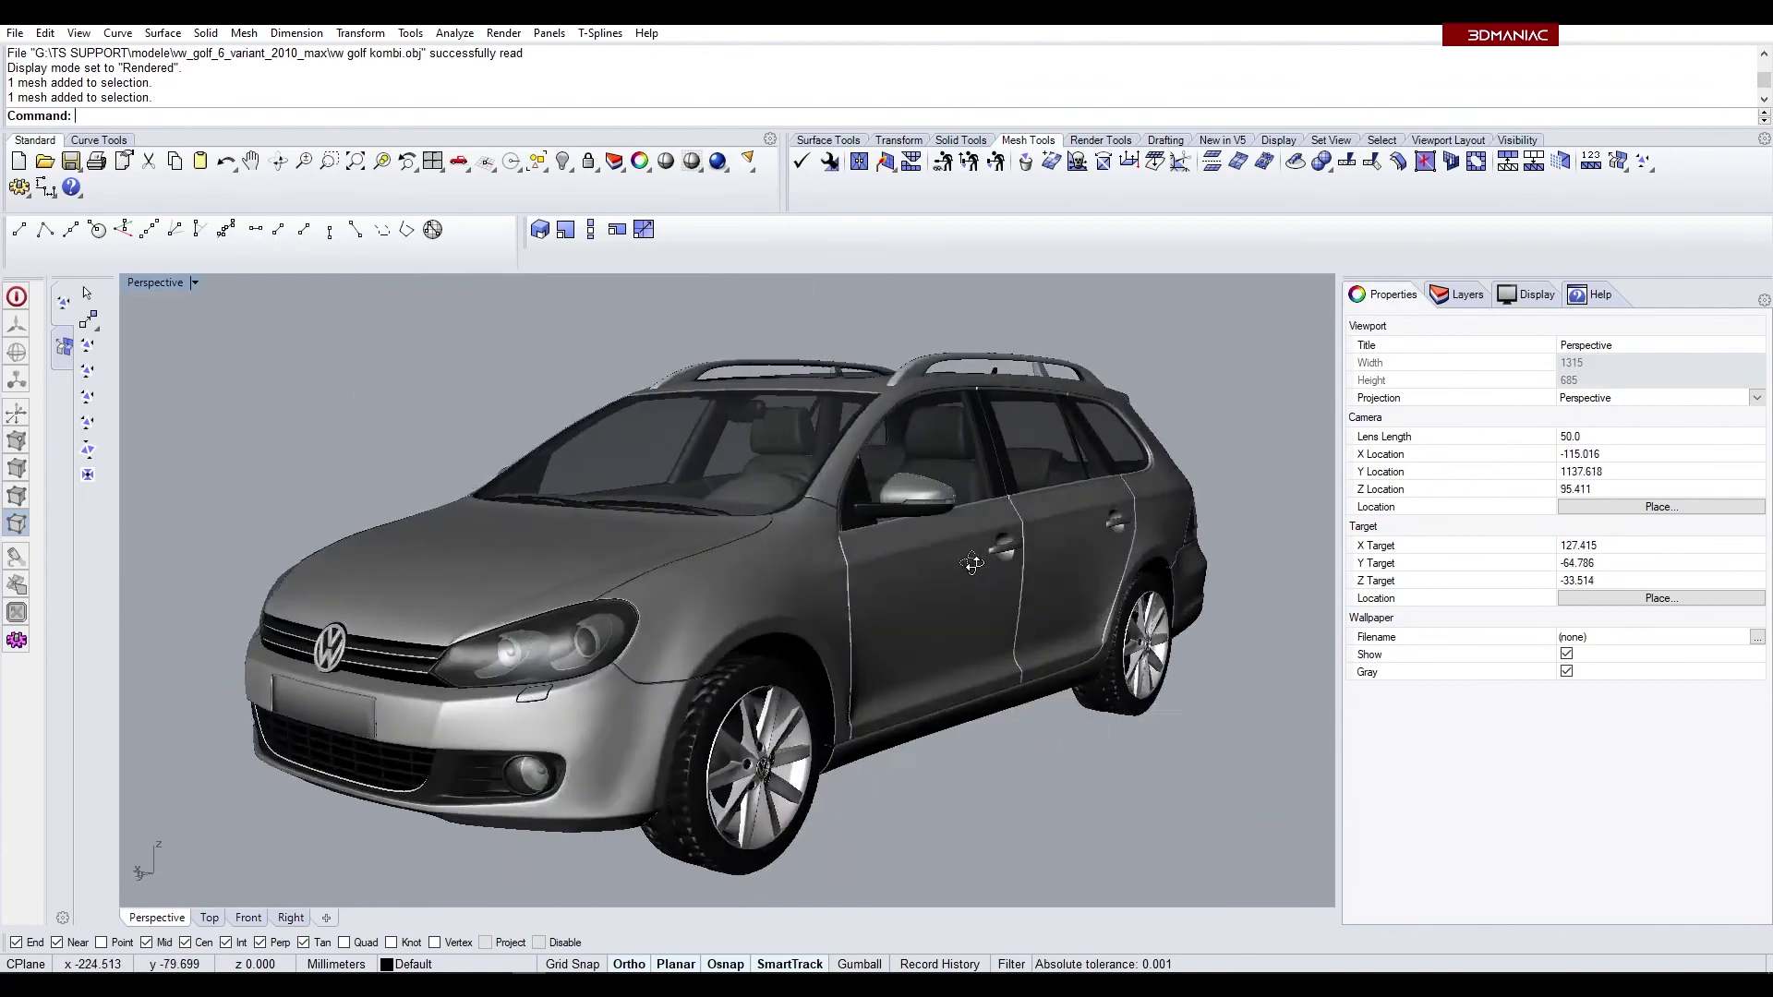